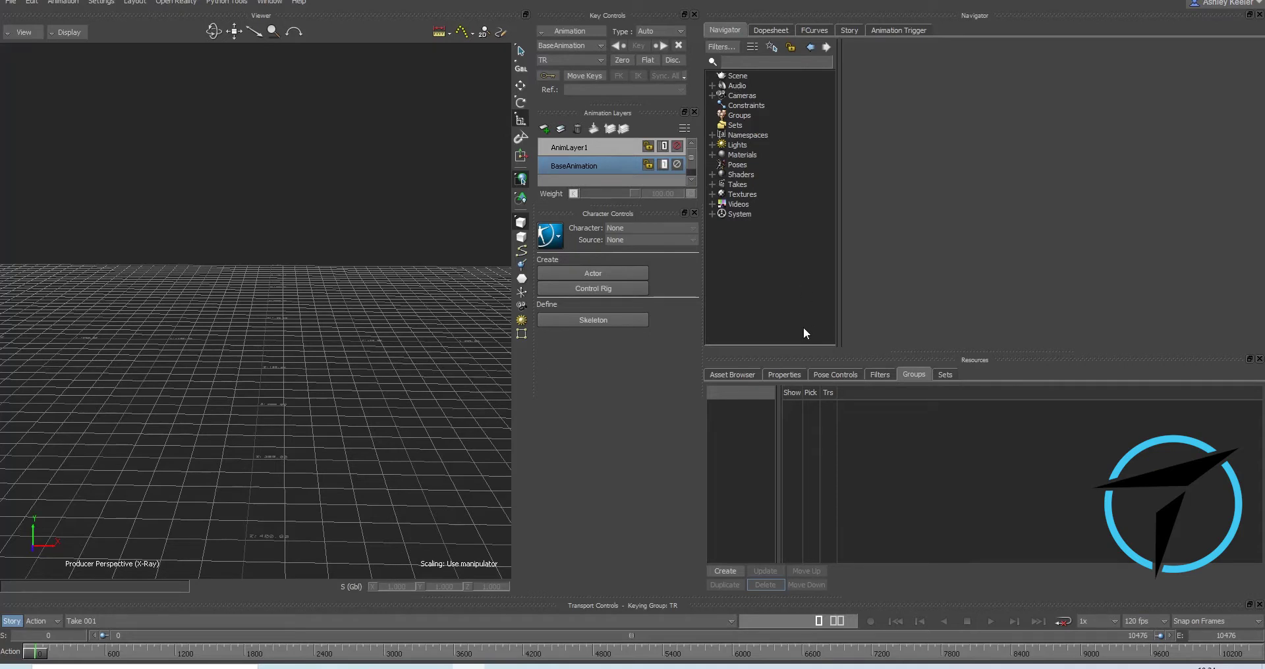
# Step: Add a Plane from the Elements templates to the scene and set its global translation to 0, 0, 0
pyautogui.click(746, 374)
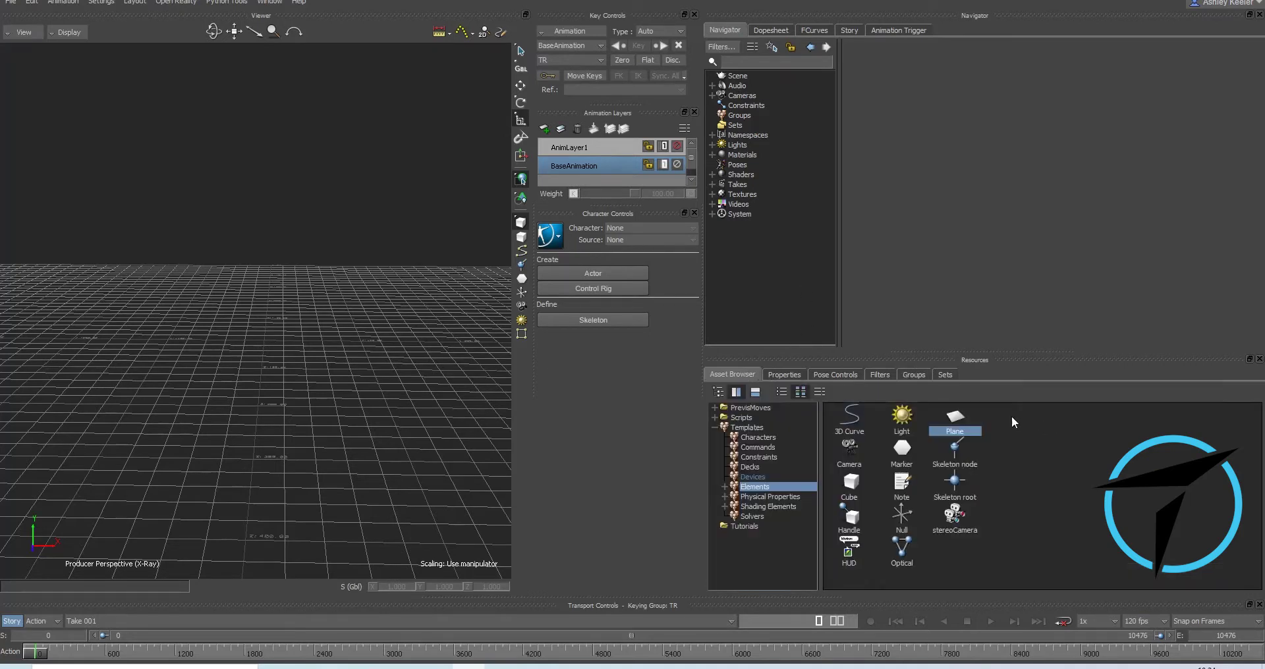
pyautogui.moveTo(956, 423); pyautogui.dragTo(296, 414)
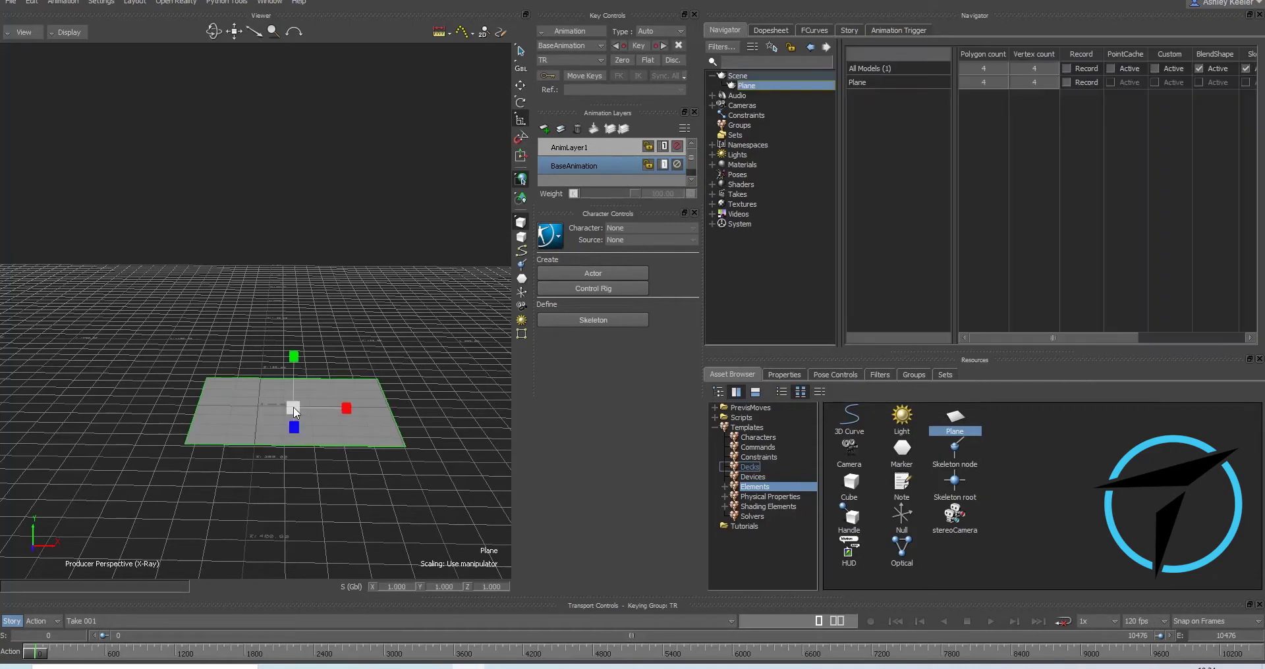
pyautogui.press('t')
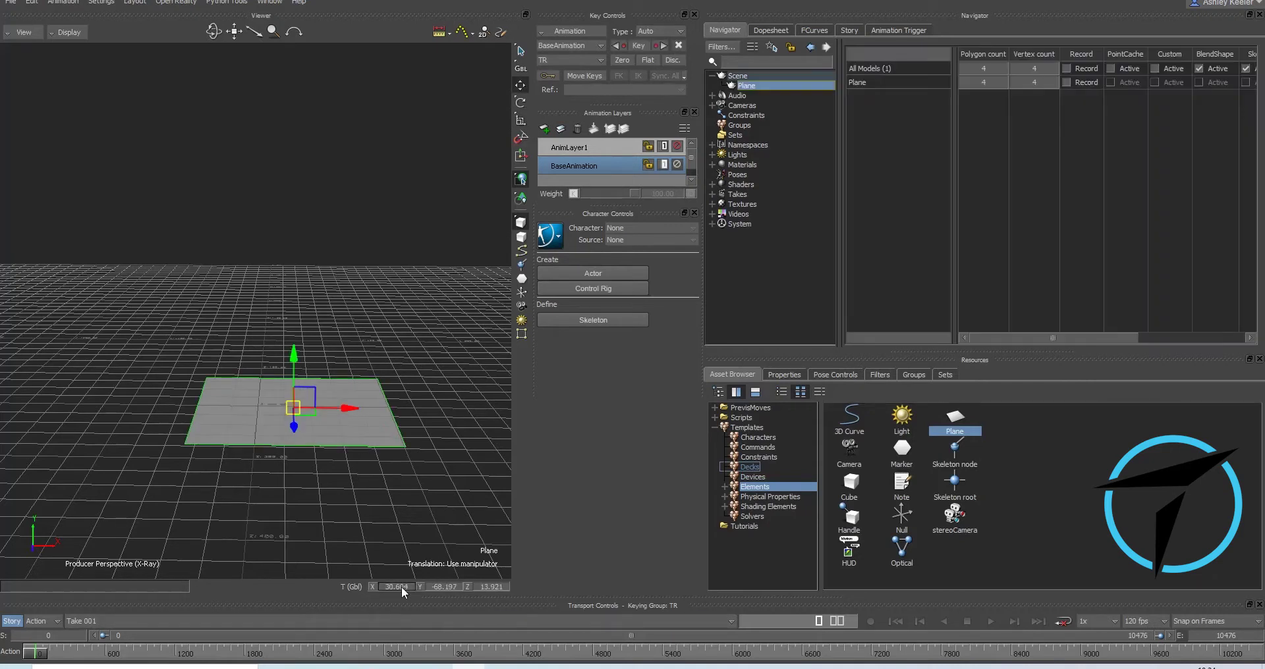
pyautogui.write('0')
pyautogui.press('Tab')
pyautogui.write('0')
pyautogui.press('Tab')
pyautogui.write('0')
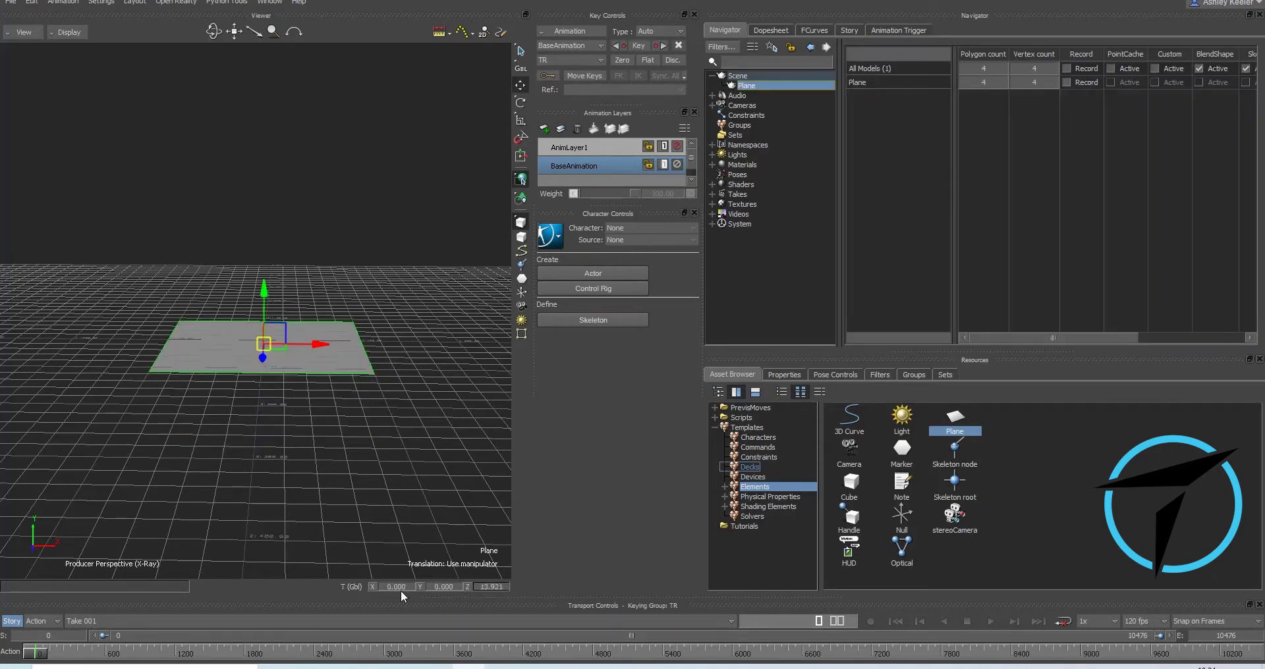
pyautogui.press('Return')
pyautogui.click(352, 426)
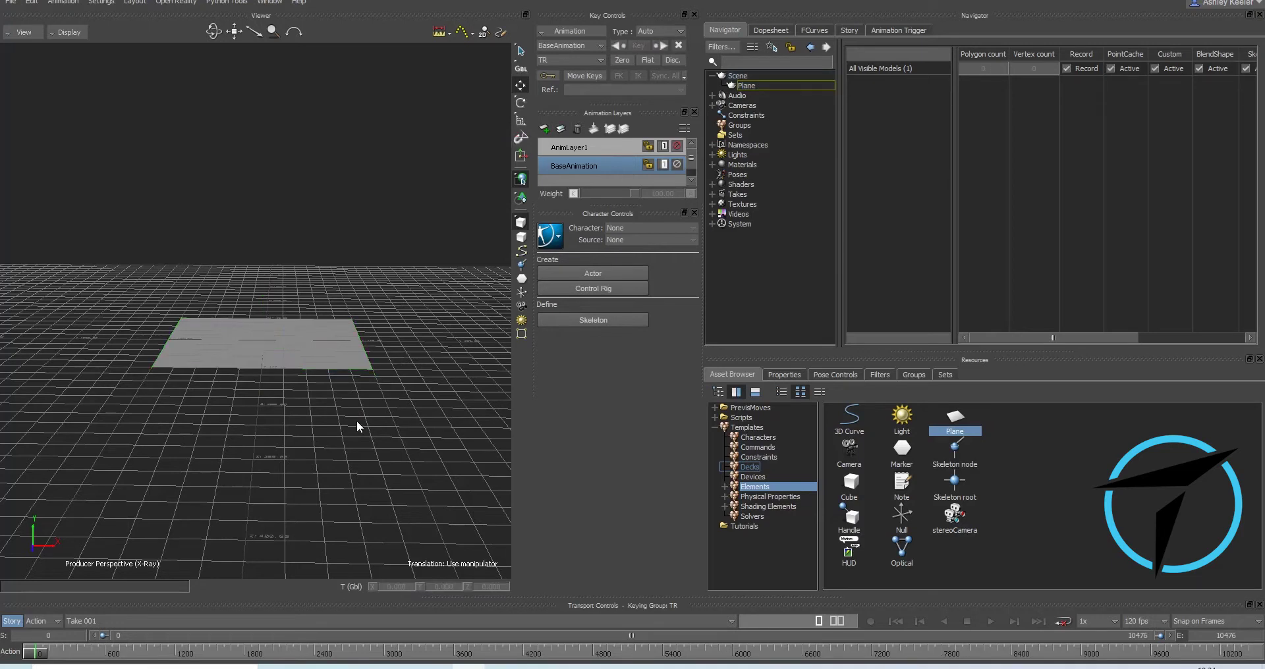
# Step: Scale the plane uniformly to 5 on all axes
pyautogui.click(336, 357)
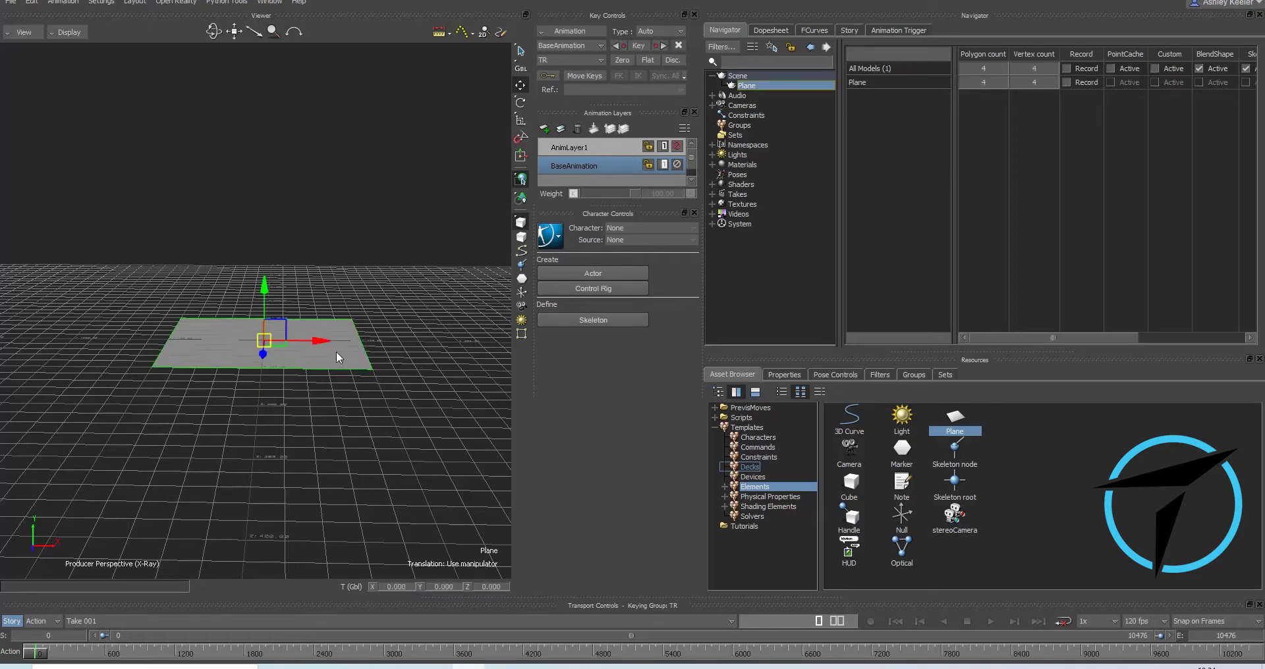
pyautogui.press('s')
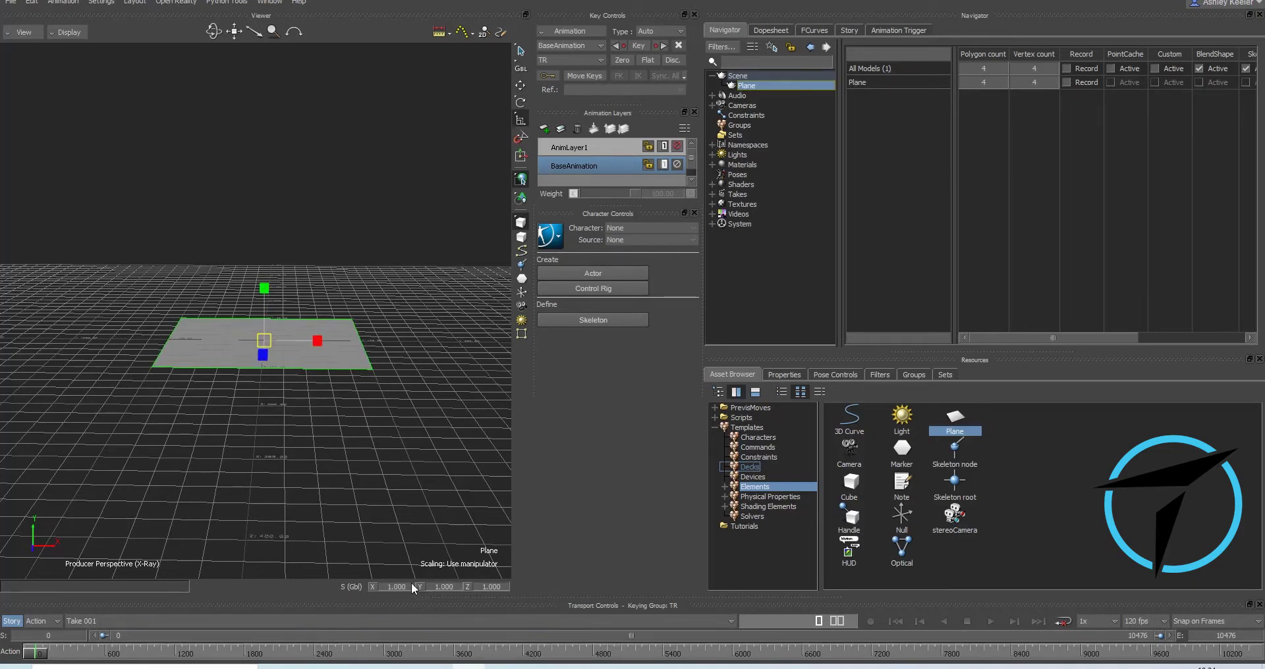
pyautogui.write('5')
pyautogui.press('Return')
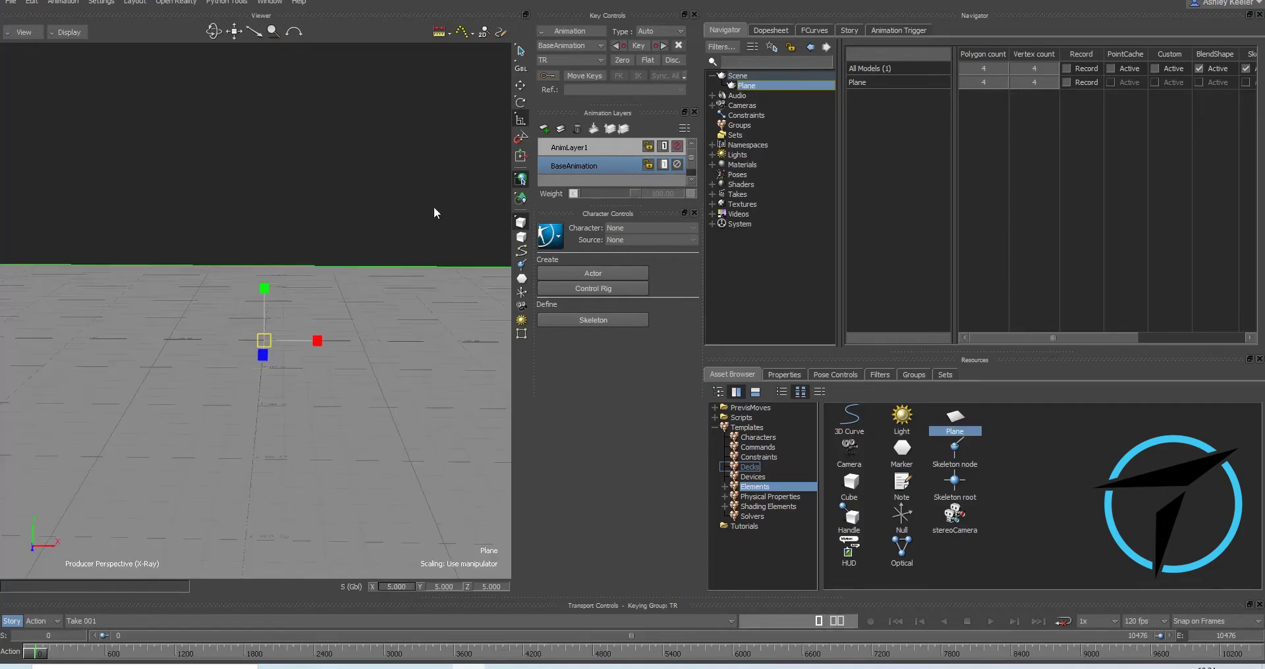
pyautogui.click(369, 152)
pyautogui.keyDown('ctrl'); pyautogui.keyDown('shift'); pyautogui.moveTo(340, 415); pyautogui.dragTo(277, 359); pyautogui.keyUp('shift'); pyautogui.keyUp('ctrl')
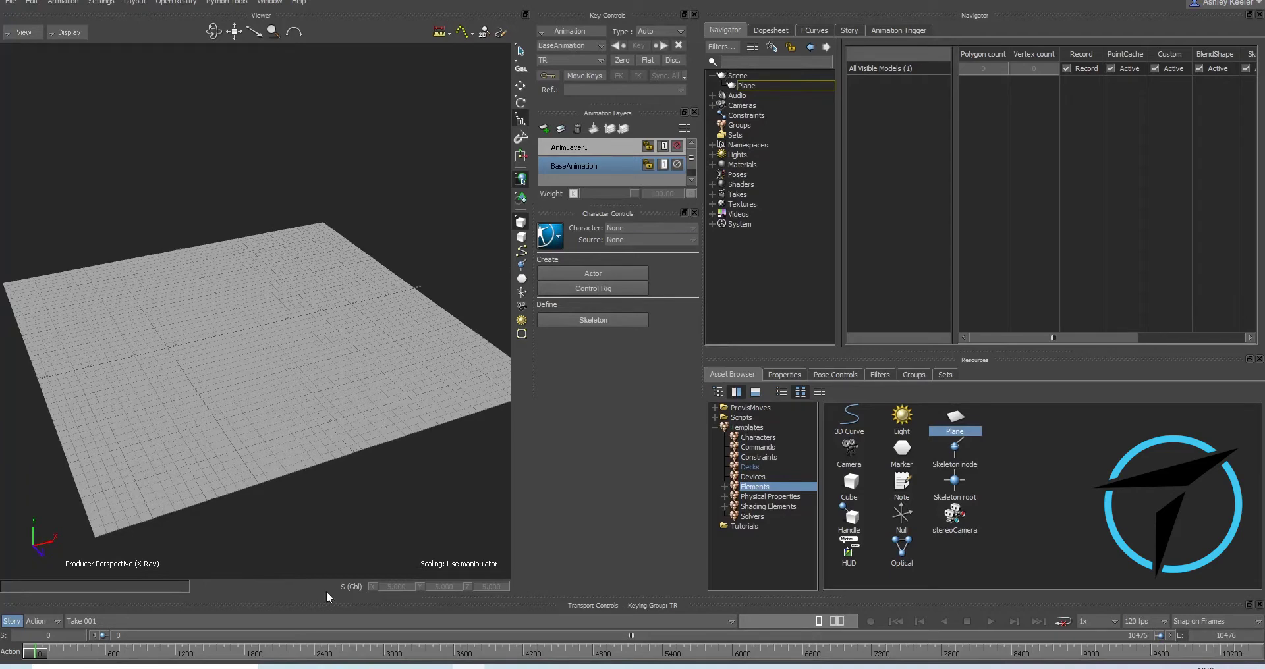
# Step: Rename the plane as Floor
pyautogui.rightClick(748, 82)
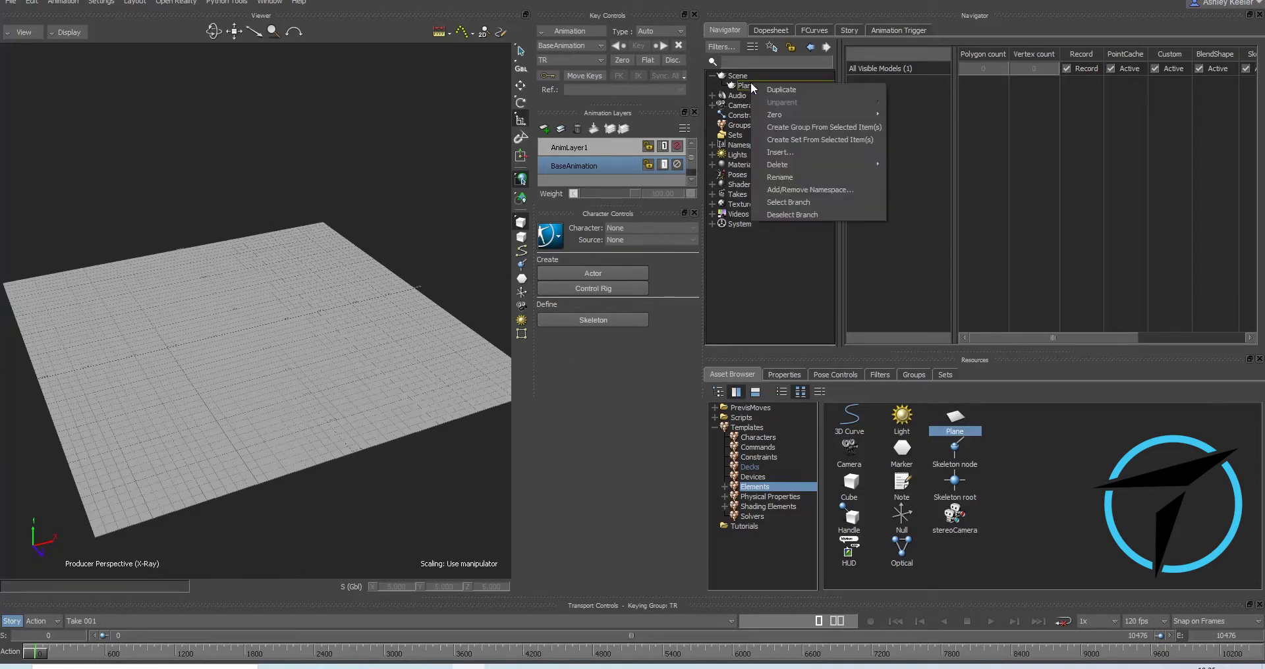
pyautogui.click(778, 175)
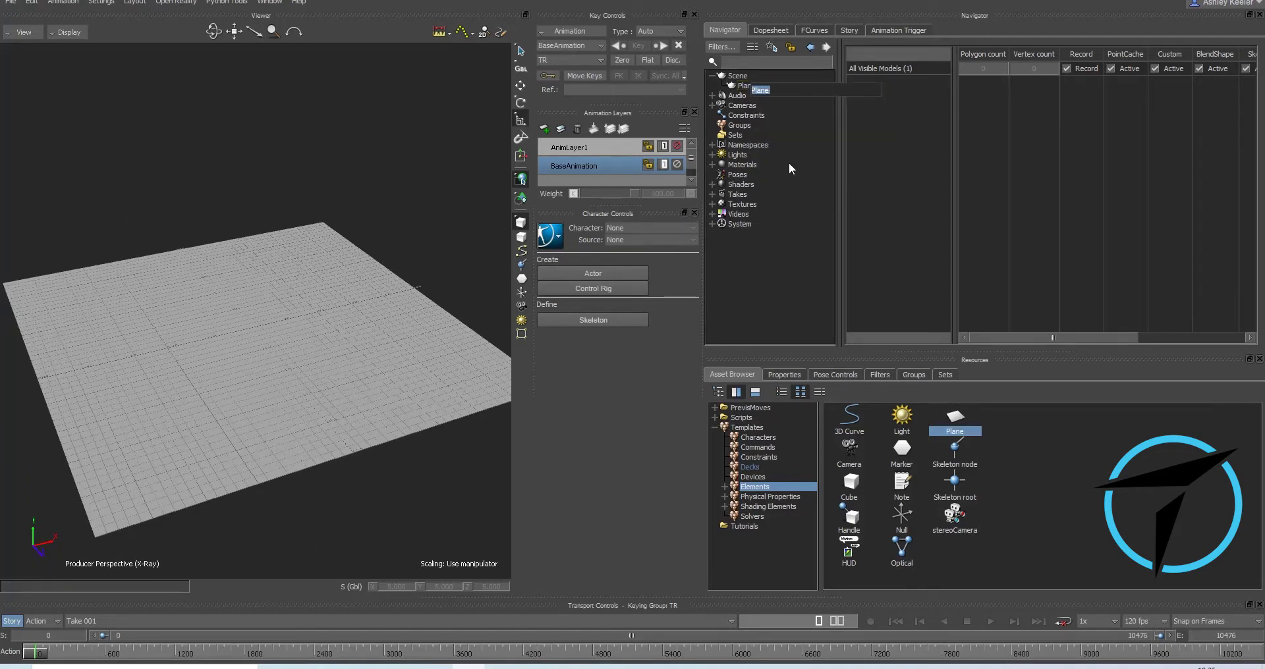
pyautogui.write('Floor')
pyautogui.press('Return')
# Step: Create a group from the Floor object and name the group Floor
pyautogui.click(915, 375)
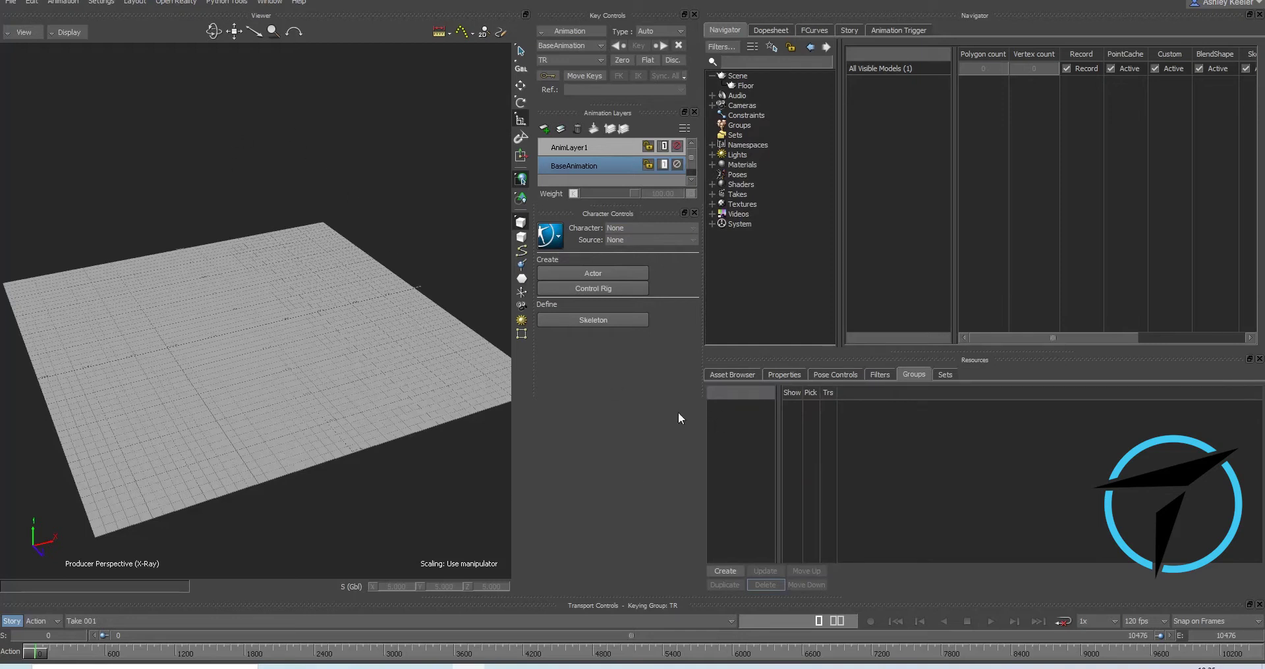
pyautogui.click(757, 85)
pyautogui.click(725, 571)
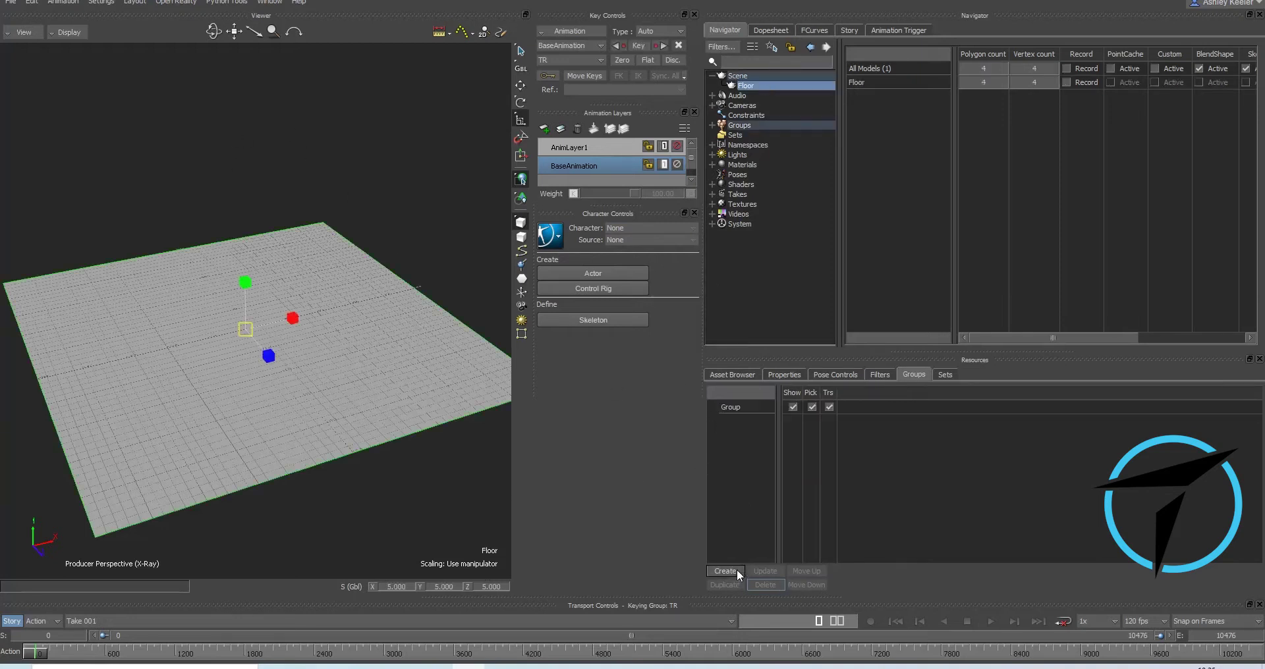
pyautogui.doubleClick(731, 408)
pyautogui.write('F')
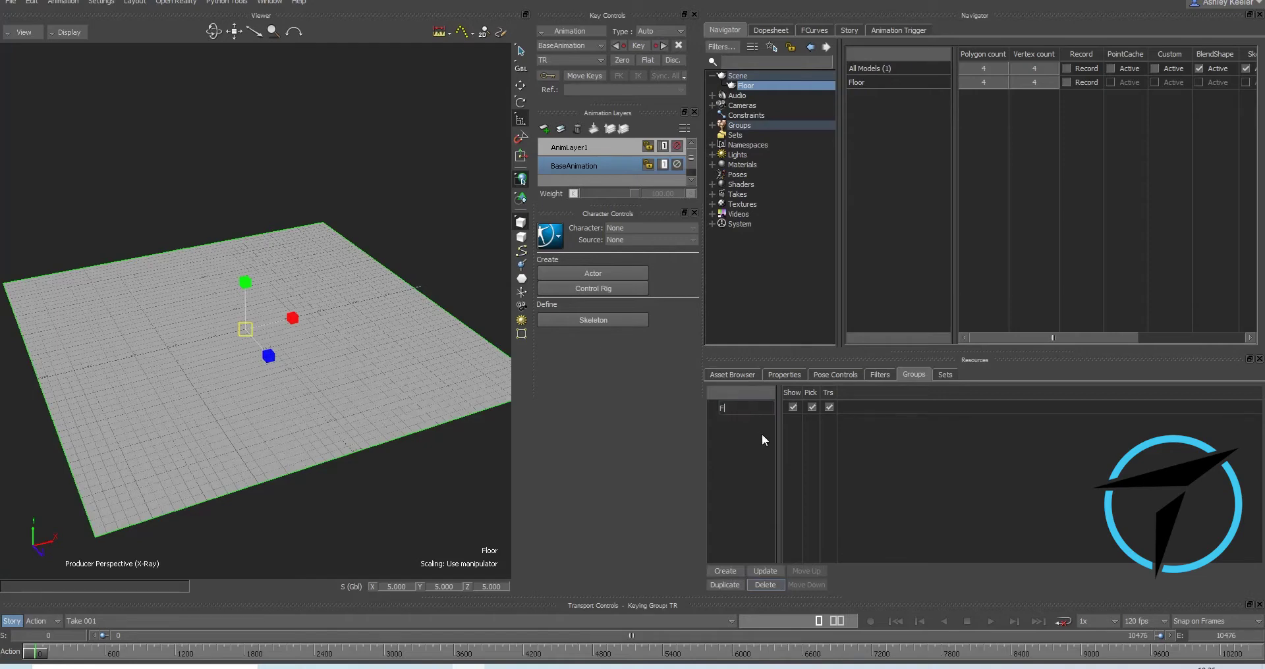
pyautogui.write('loor')
pyautogui.press('Return')
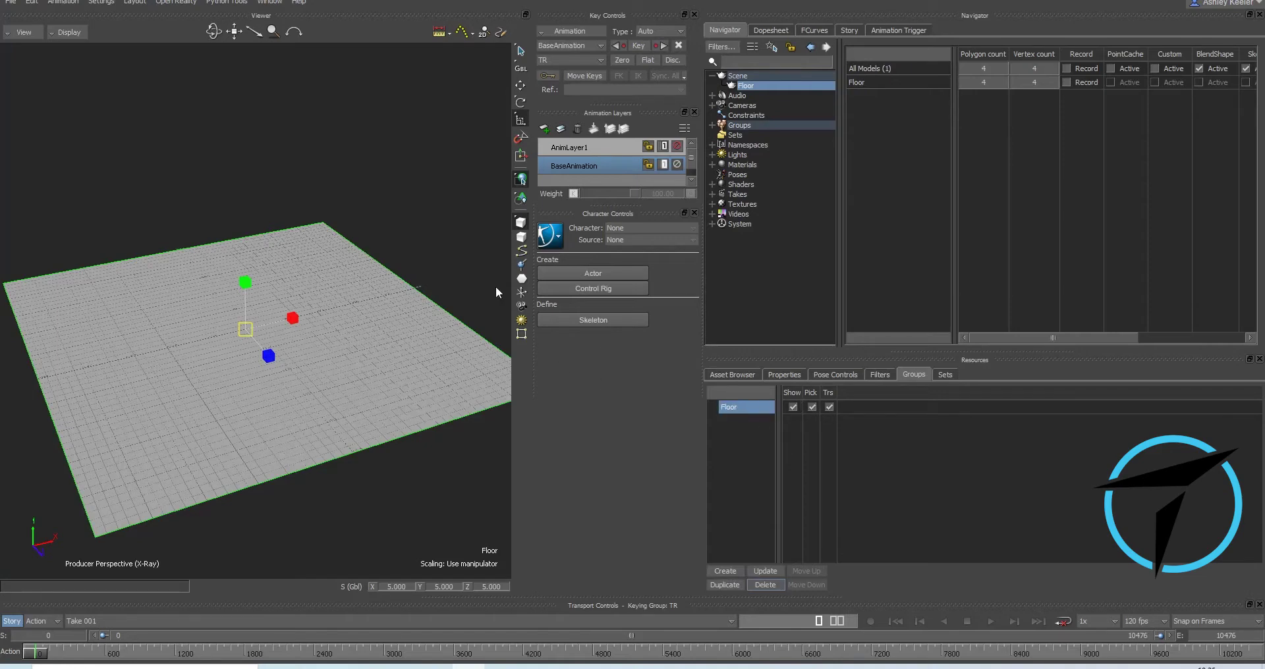
# Step: Try out the Floor group's Show, Pick and Trs options, switching each one back on
pyautogui.press('t')
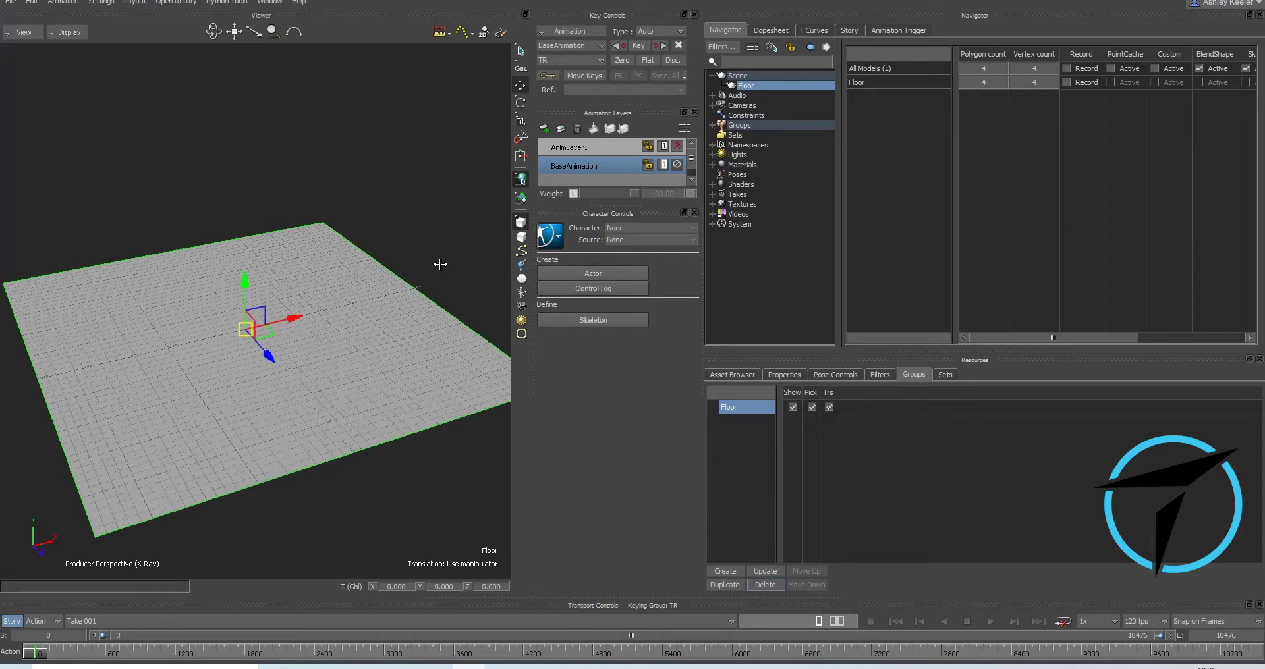
pyautogui.click(793, 407)
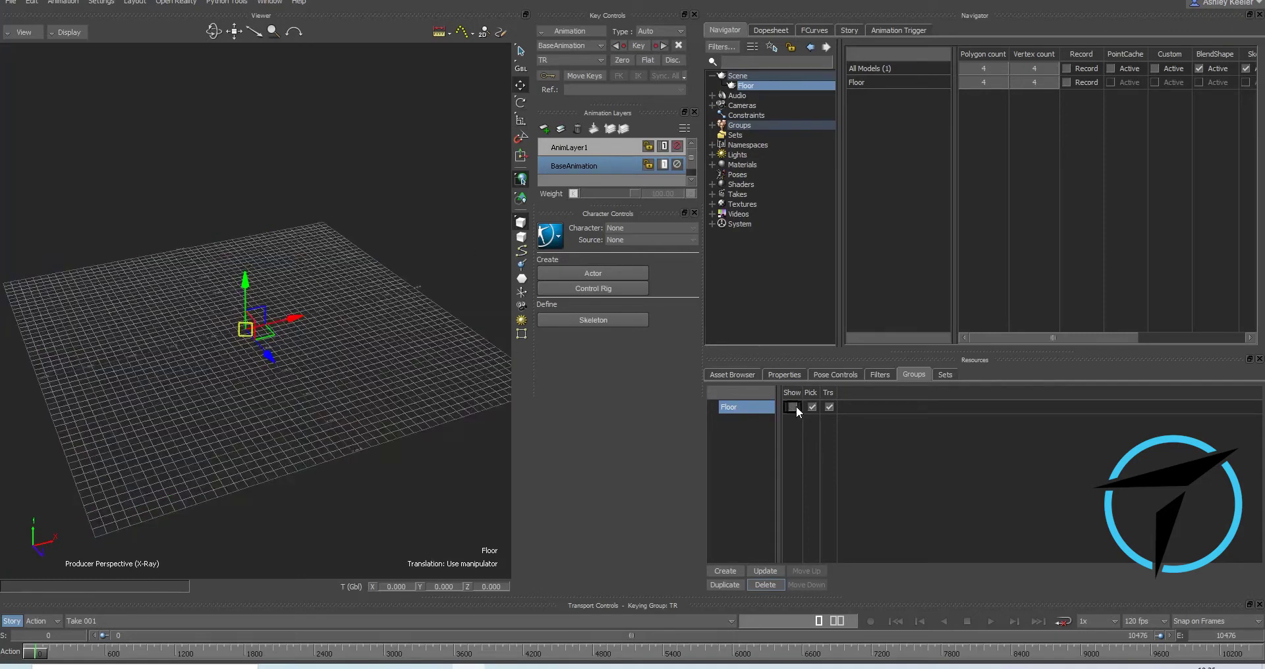
pyautogui.click(793, 408)
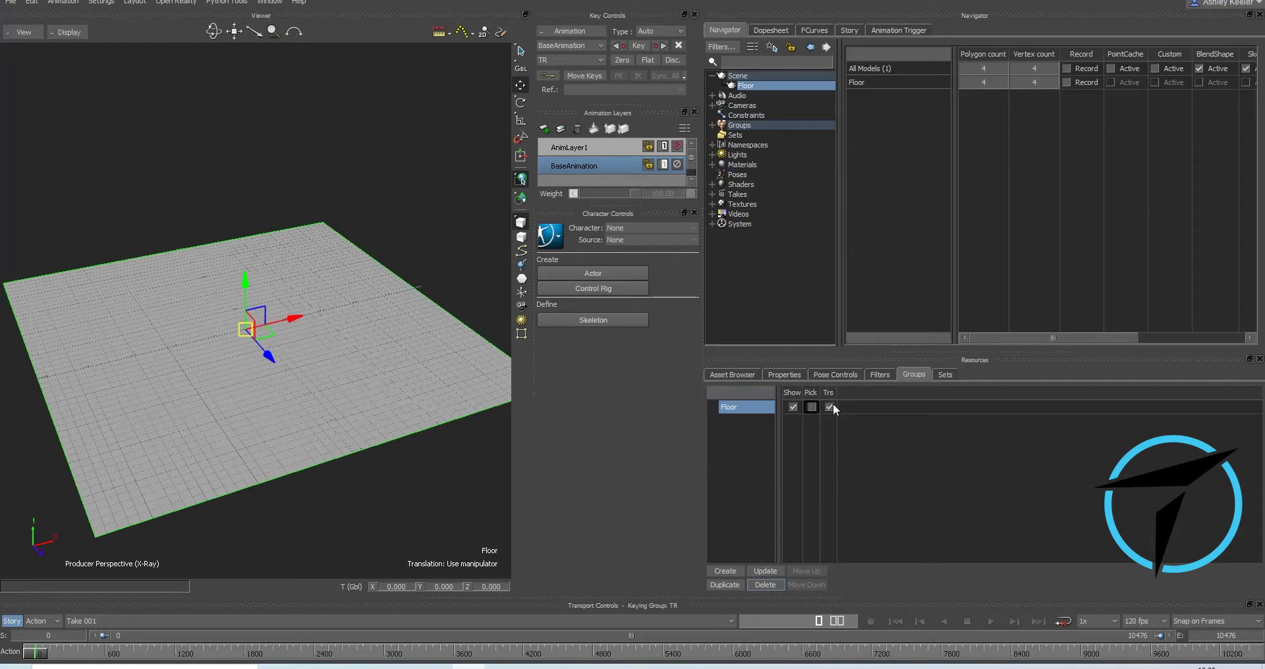
pyautogui.click(811, 407)
pyautogui.click(828, 407)
pyautogui.click(471, 221)
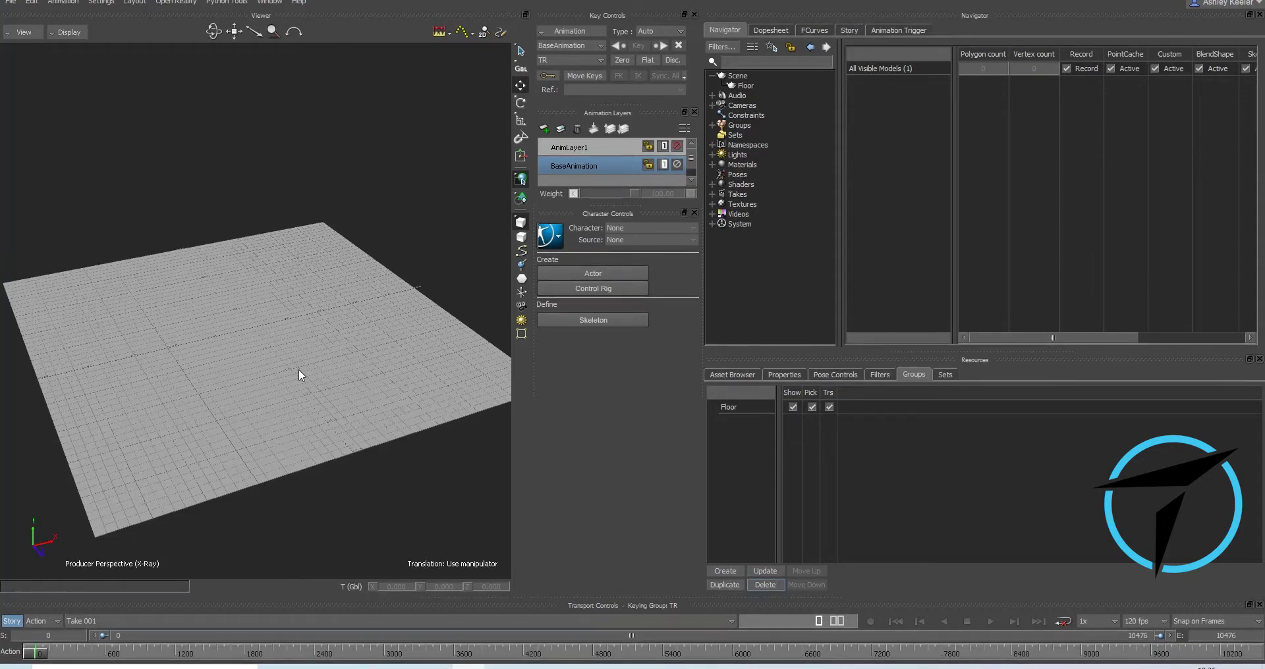
# Step: Switch to File Explorer, open D:\Target3D\PROJECTS\INTERNAL\MOBU_TUTORIAL\ExampleData, and position the window so the 3D view stays accessible
pyautogui.keyDown('ctrl'); pyautogui.keyDown('shift'); pyautogui.moveTo(298, 374); pyautogui.dragTo(313, 437); pyautogui.keyUp('shift'); pyautogui.keyUp('ctrl')
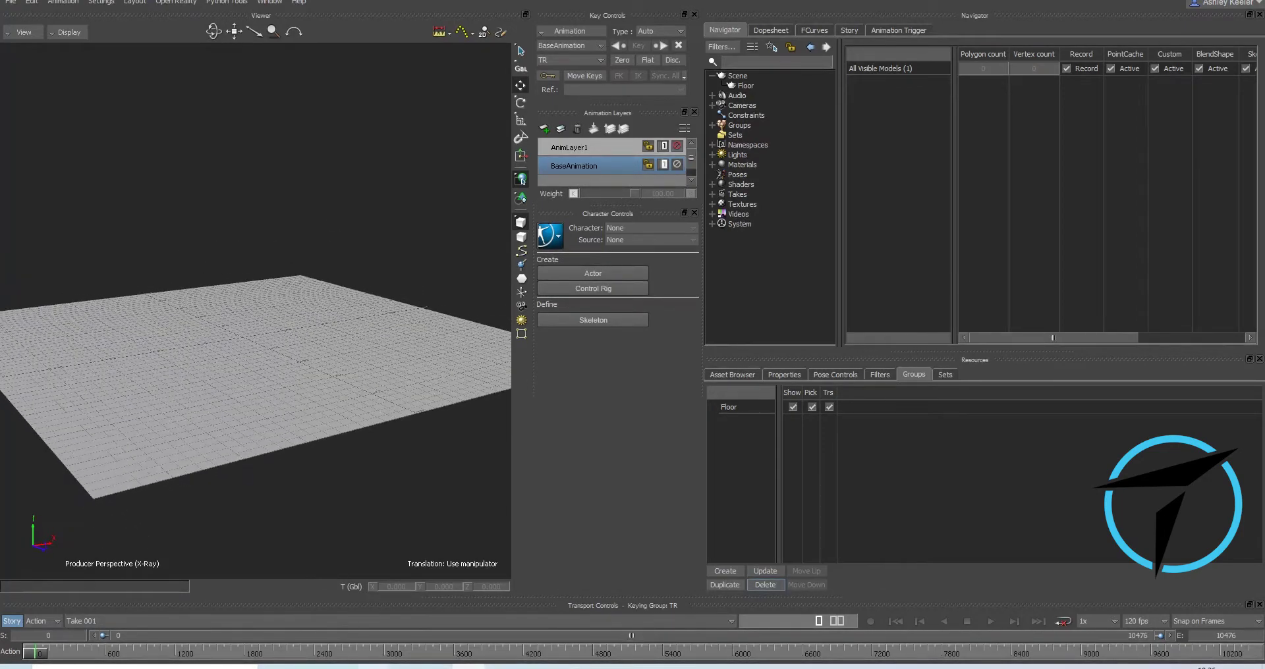
pyautogui.moveTo(404, 667)
pyautogui.click(469, 612)
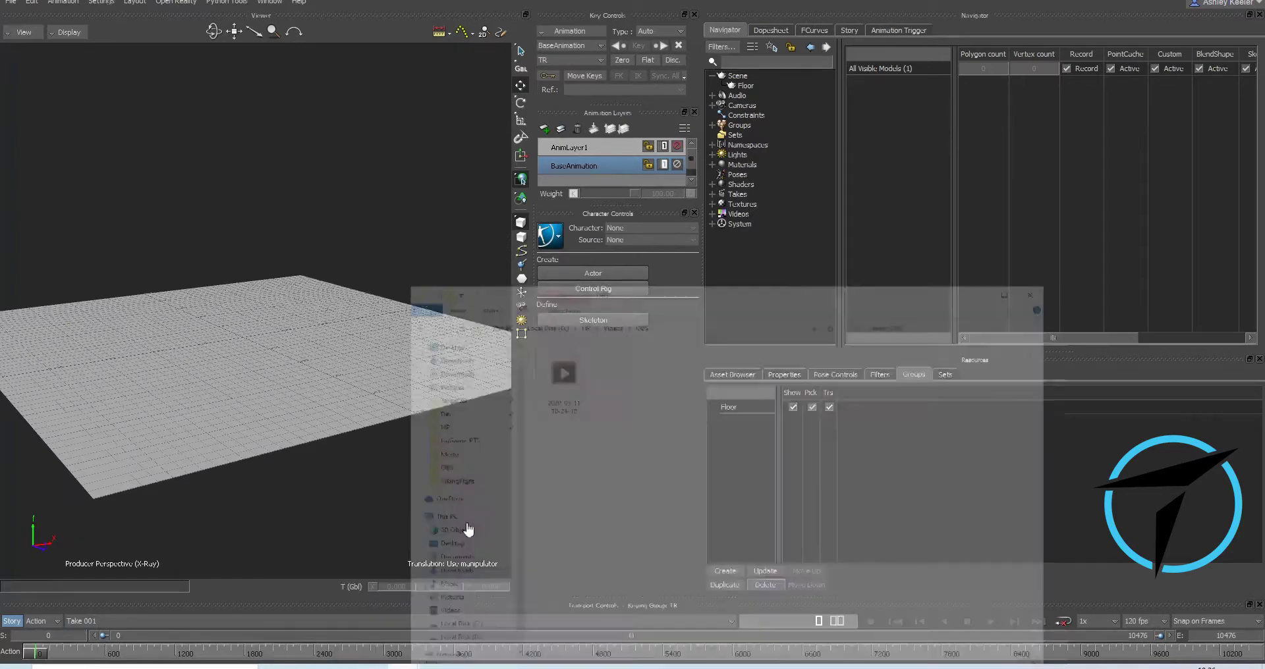
pyautogui.click(573, 249)
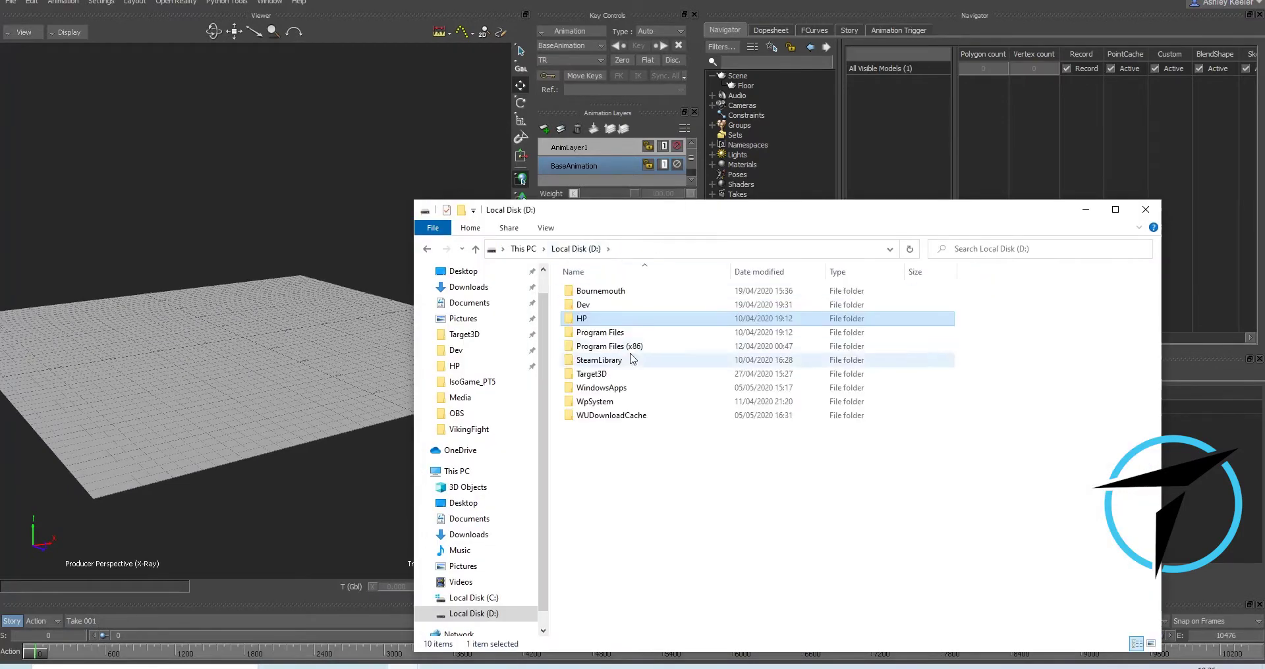
pyautogui.click(598, 375)
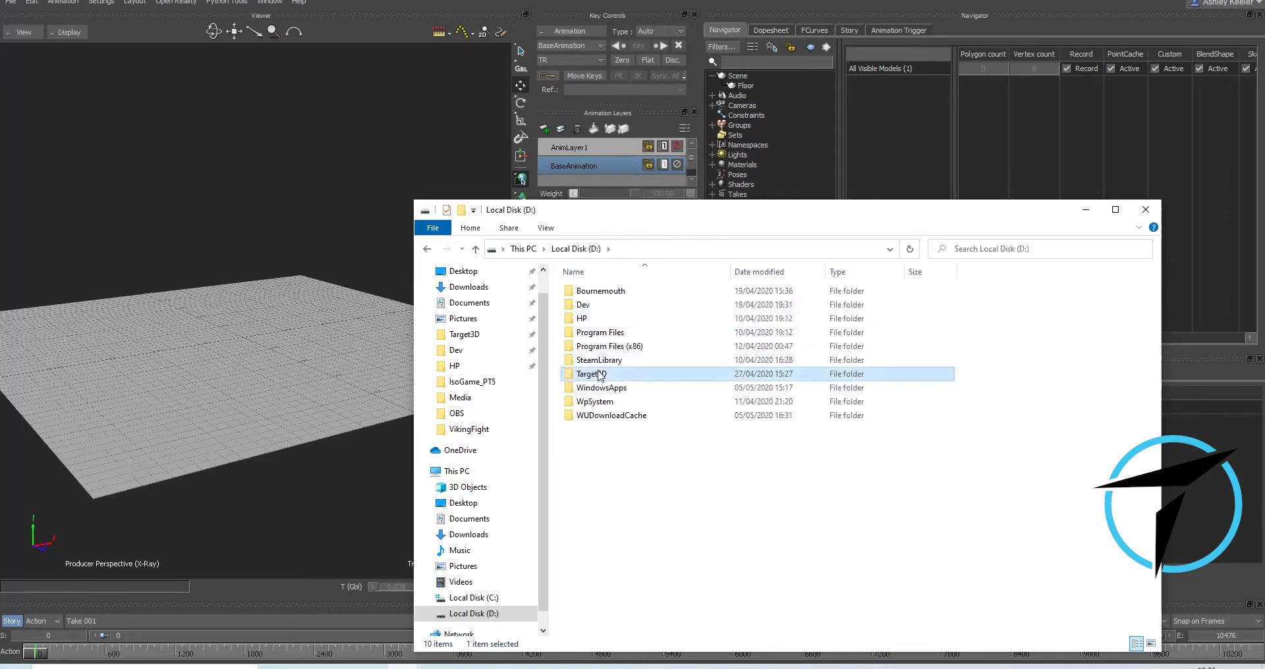
pyautogui.doubleClick(599, 374)
pyautogui.doubleClick(607, 305)
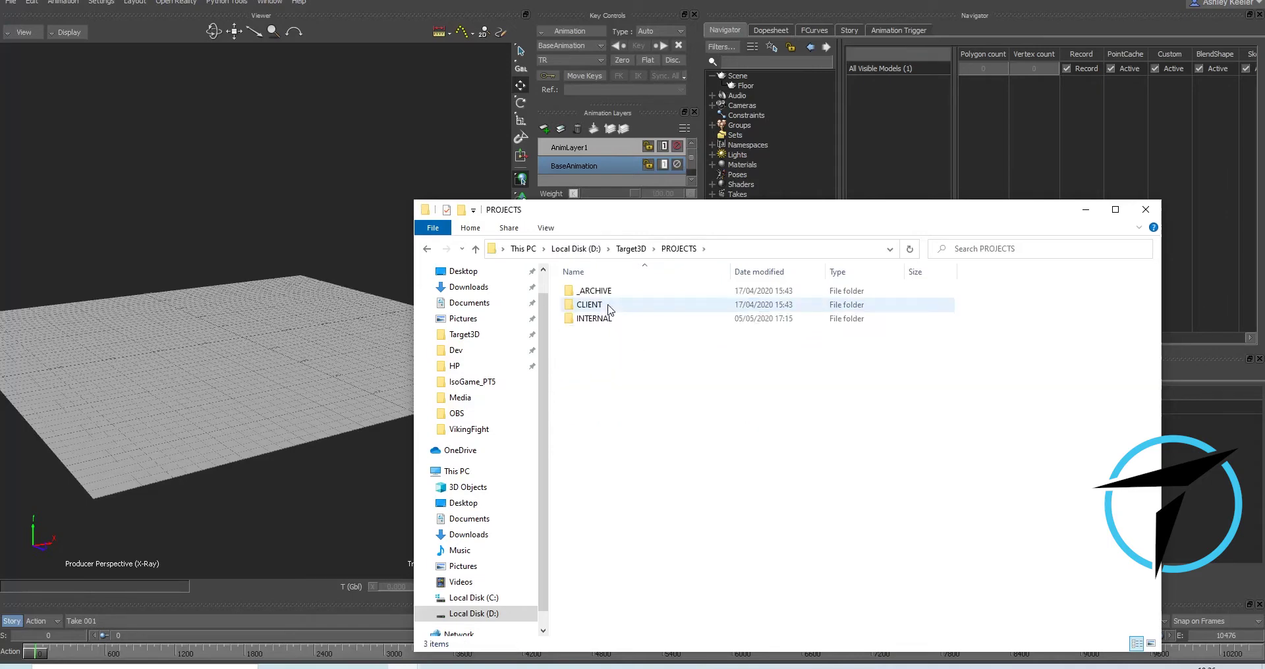
pyautogui.doubleClick(610, 307)
pyautogui.doubleClick(635, 319)
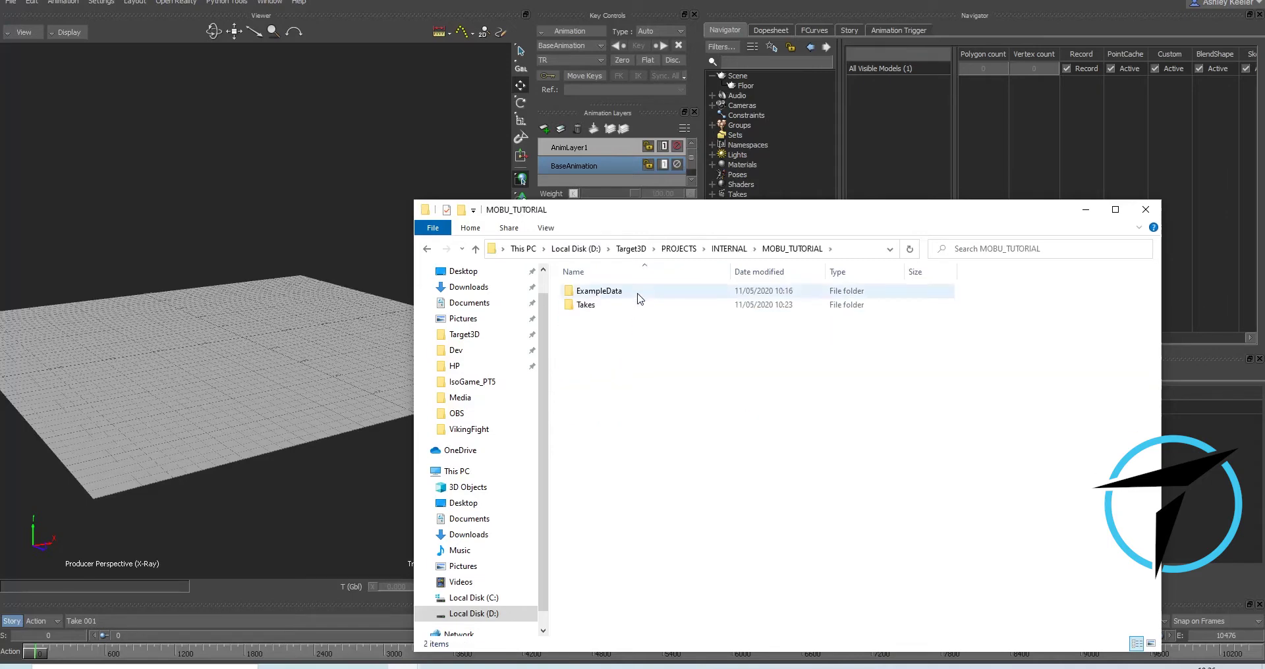
pyautogui.doubleClick(637, 292)
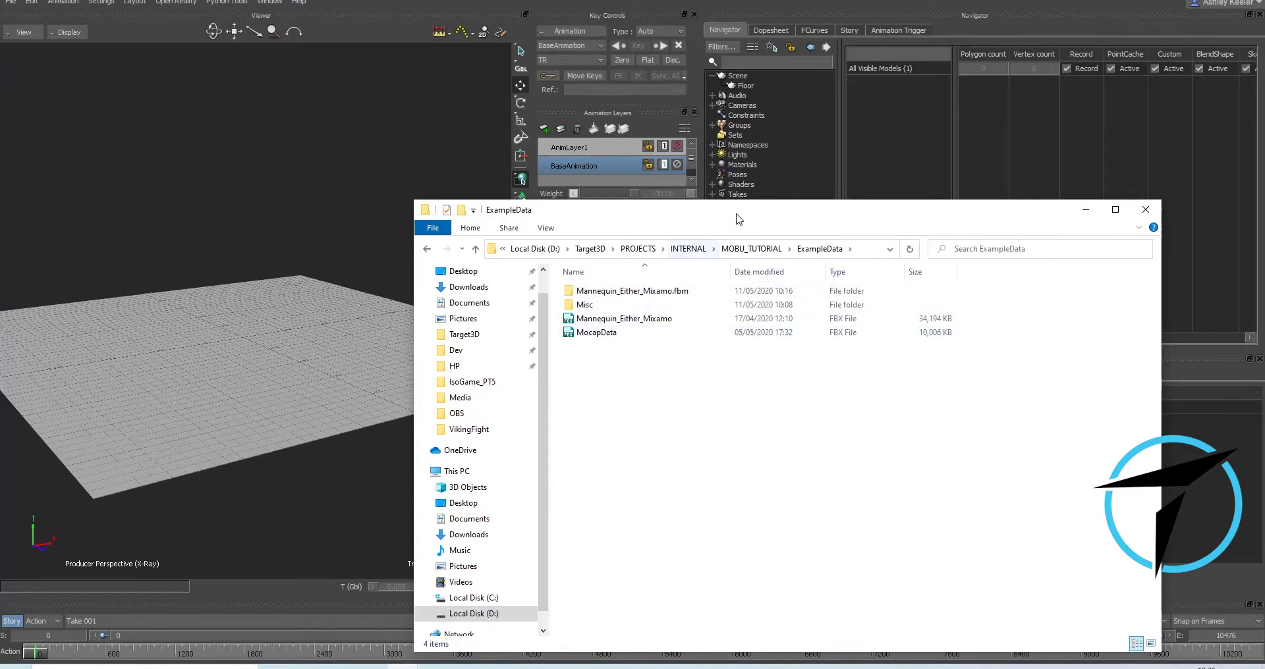
pyautogui.moveTo(737, 214); pyautogui.dragTo(823, 64)
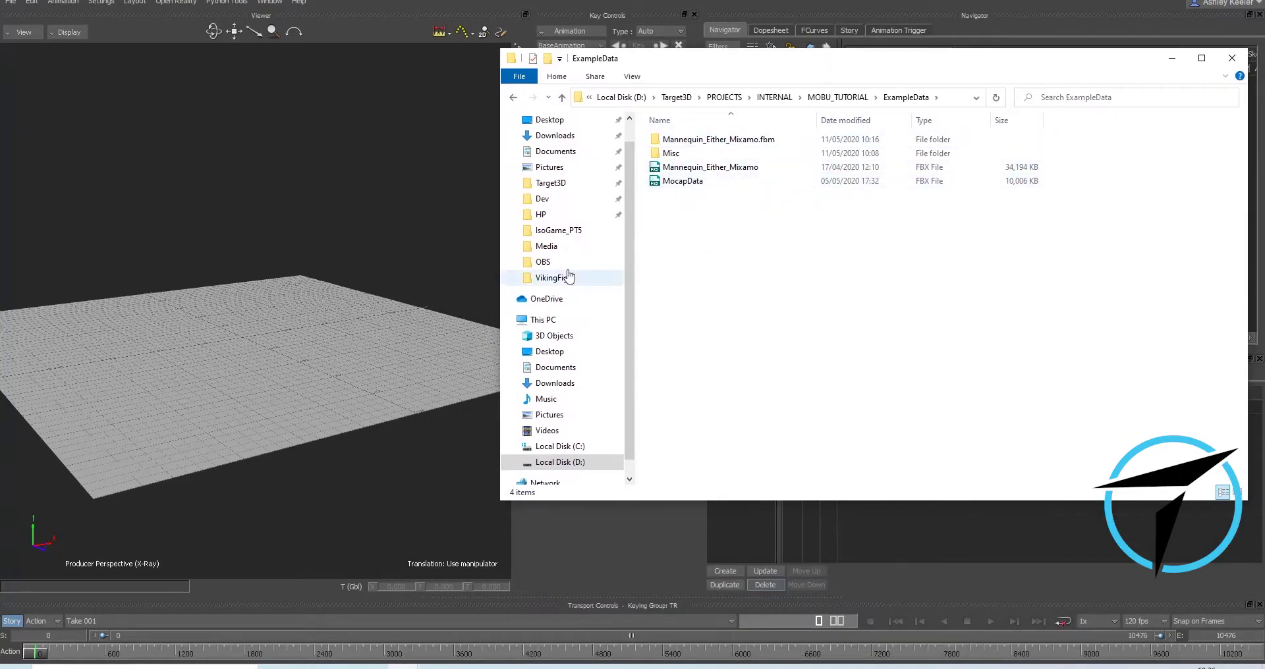
# Step: Merge the MocapData FBX file into the scene with its Example_ROM take, and minimize File Explorer
pyautogui.moveTo(703, 181); pyautogui.dragTo(239, 373)
pyautogui.moveTo(245, 366)
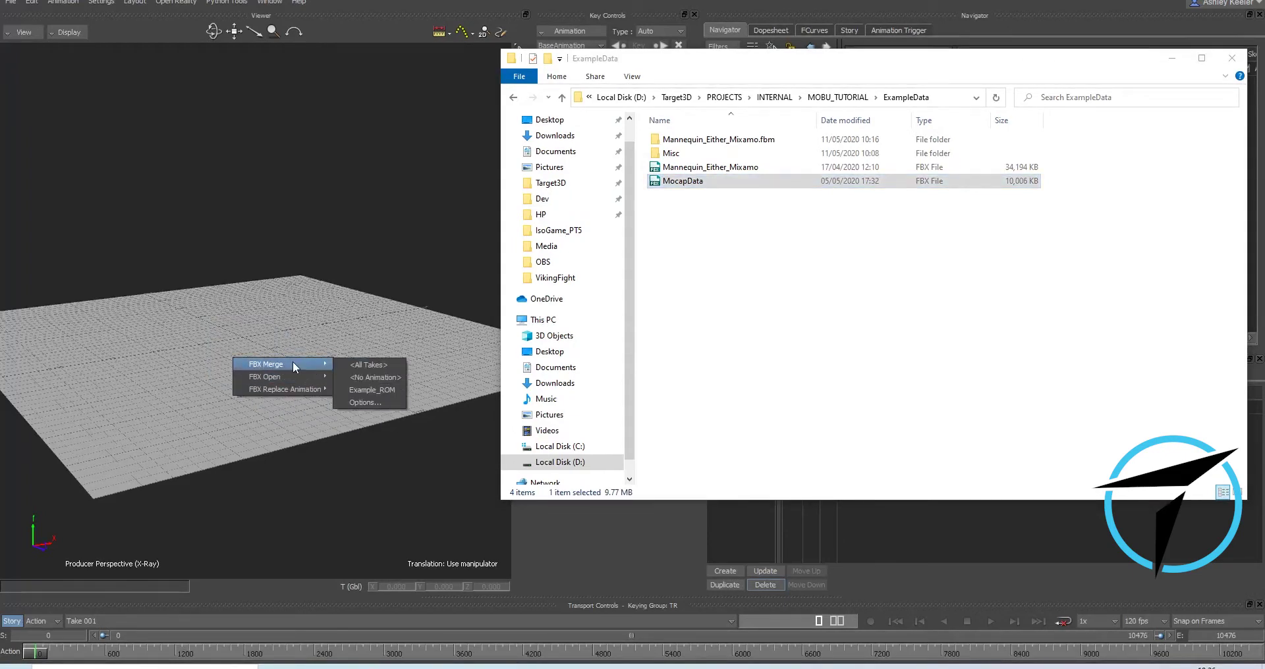
pyautogui.click(376, 380)
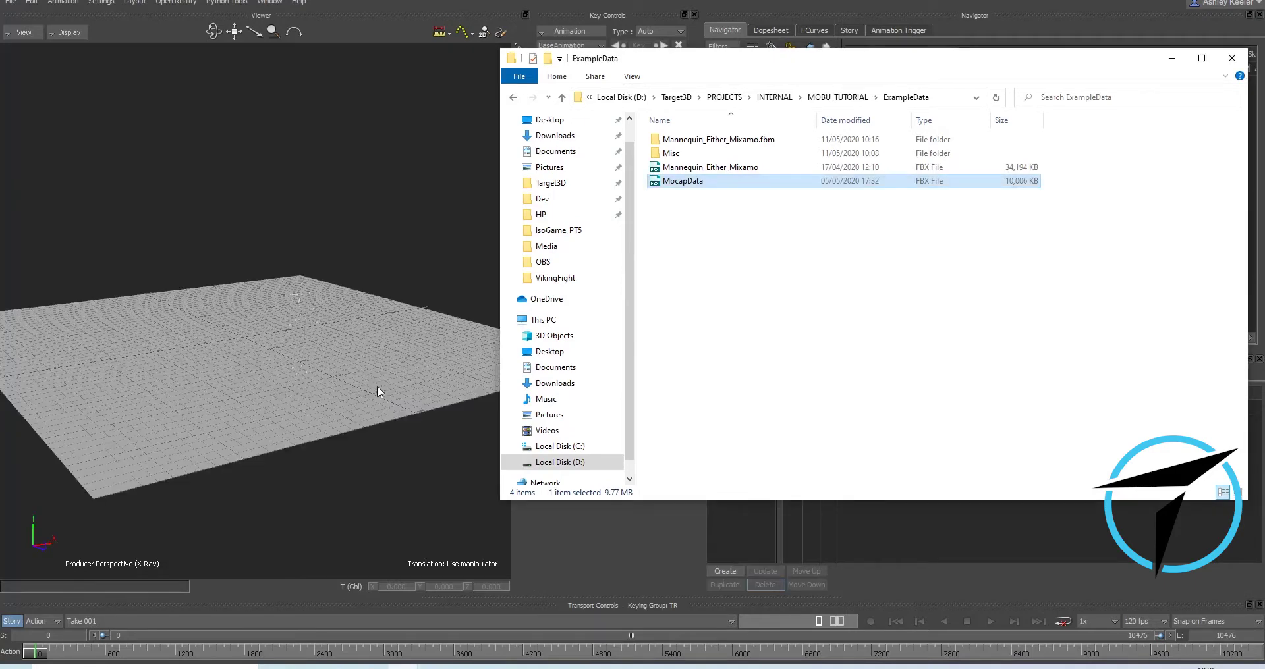
pyautogui.click(1172, 58)
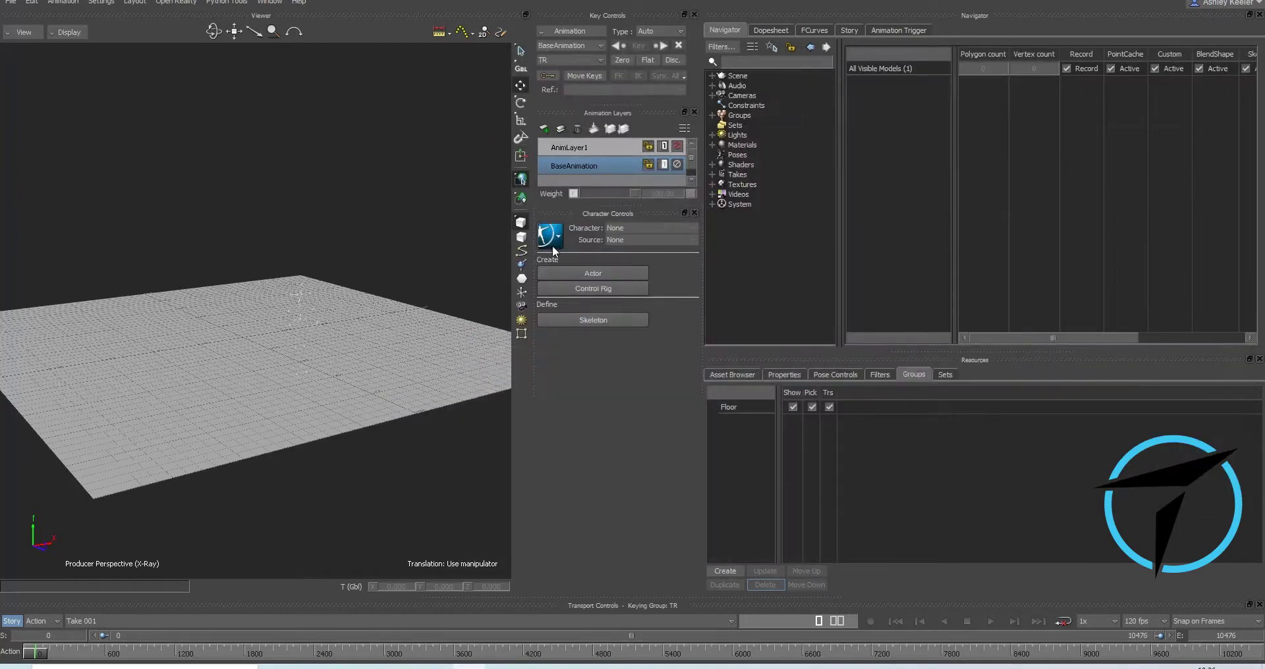
# Step: Select the entire IRA_Hips skeleton hierarchy and create a group from it
pyautogui.moveTo(311, 376); pyautogui.dragTo(330, 434)
pyautogui.moveTo(37, 653)
pyautogui.mouseDown()
pyautogui.moveTo(683, 659)
pyautogui.moveTo(991, 638)
pyautogui.moveTo(1143, 640)
pyautogui.moveTo(1160, 652)
pyautogui.moveTo(36, 658)
pyautogui.mouseUp()
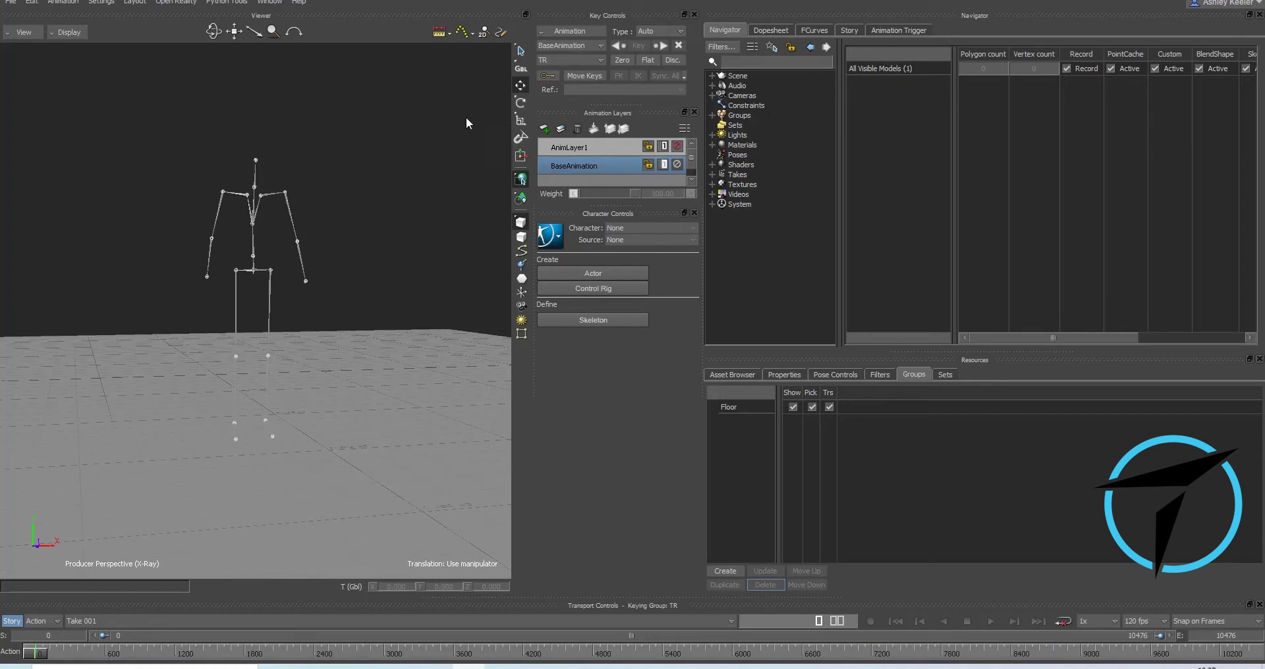
pyautogui.click(712, 75)
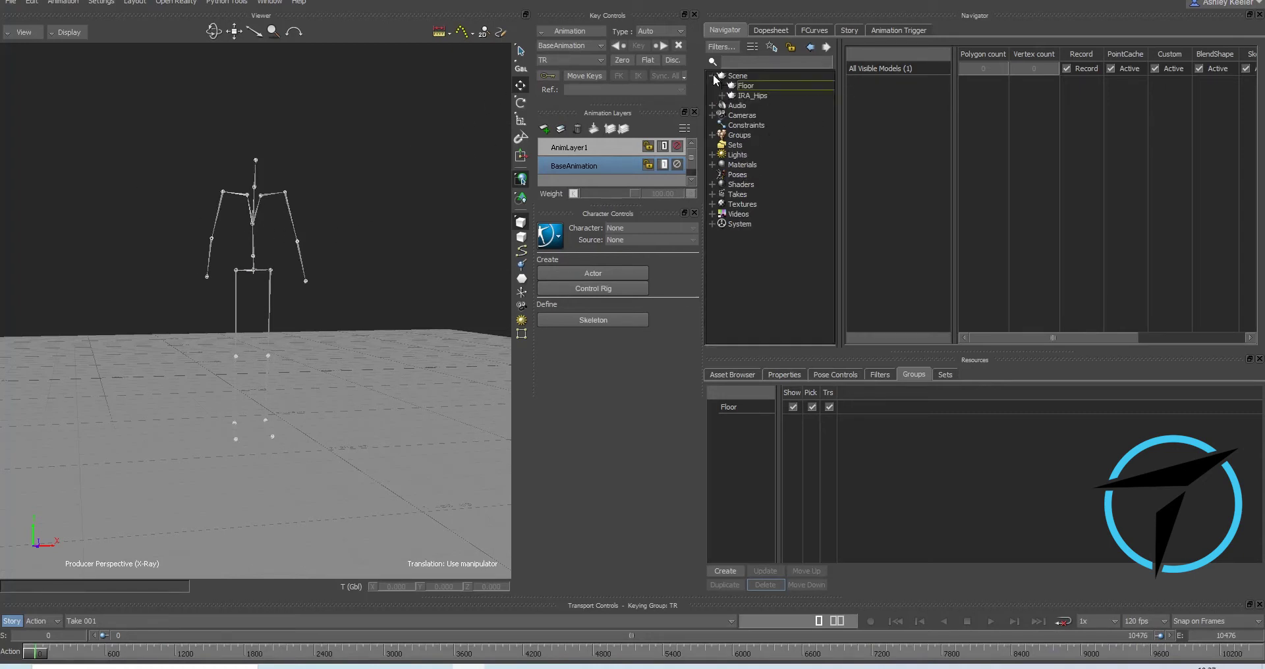
pyautogui.click(757, 93)
pyautogui.rightClick(757, 96)
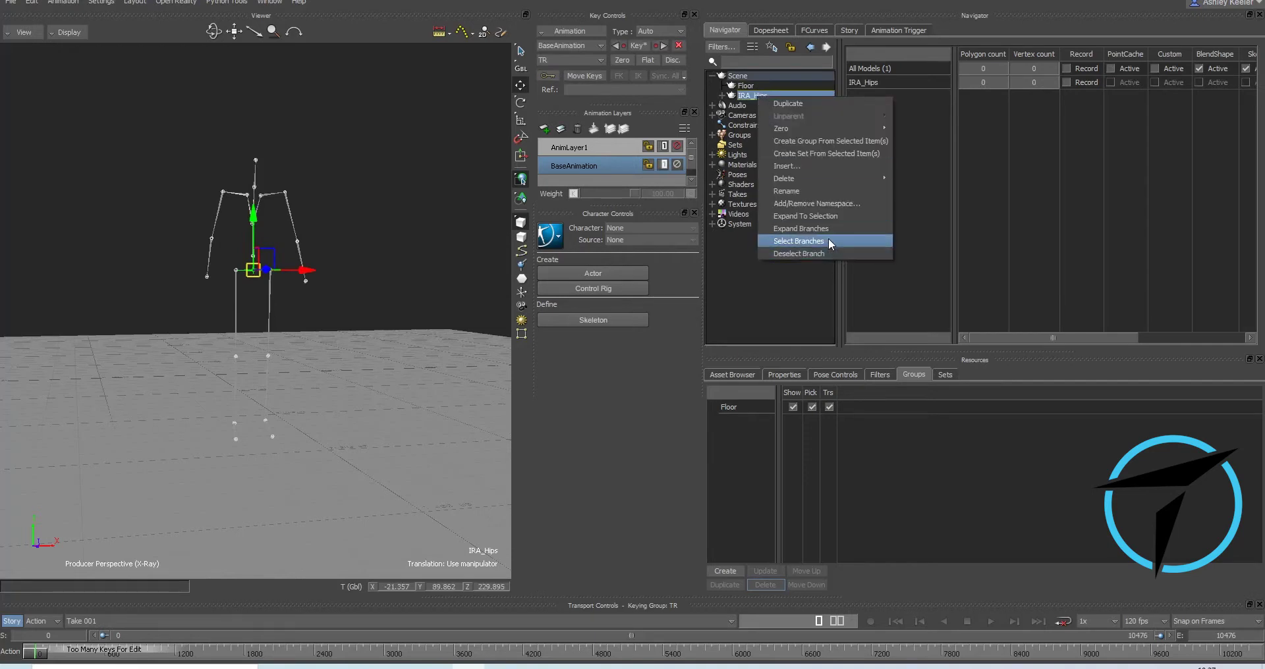
pyautogui.click(798, 241)
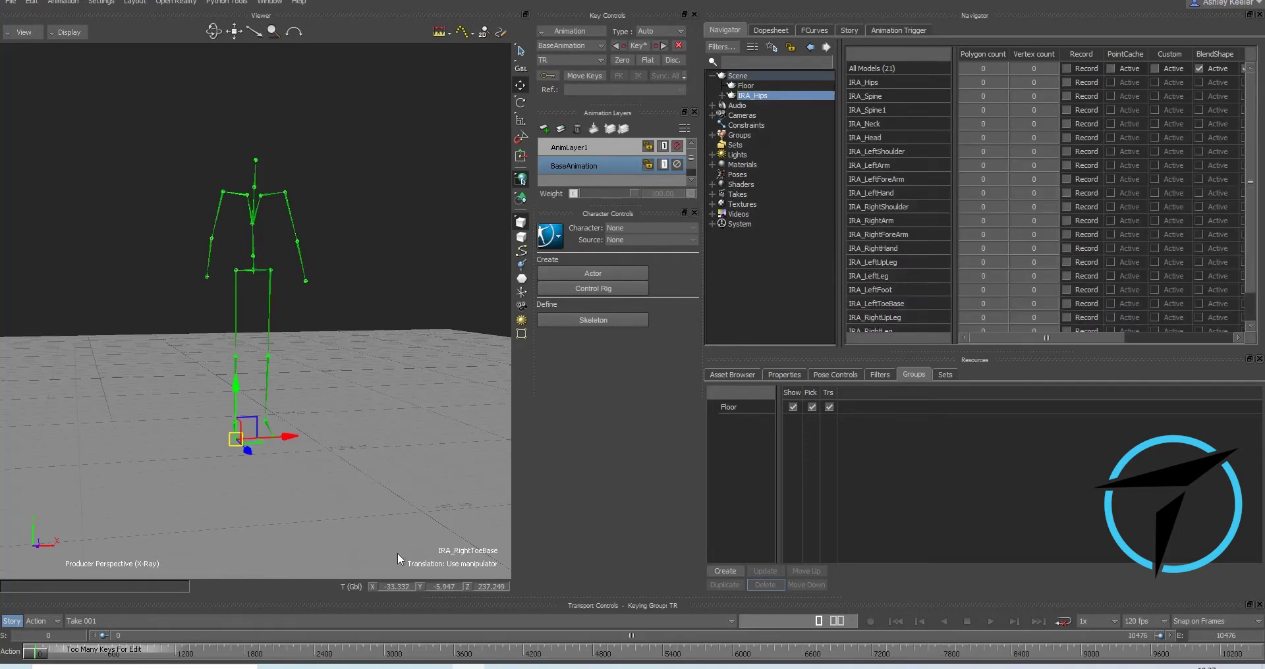
pyautogui.click(729, 573)
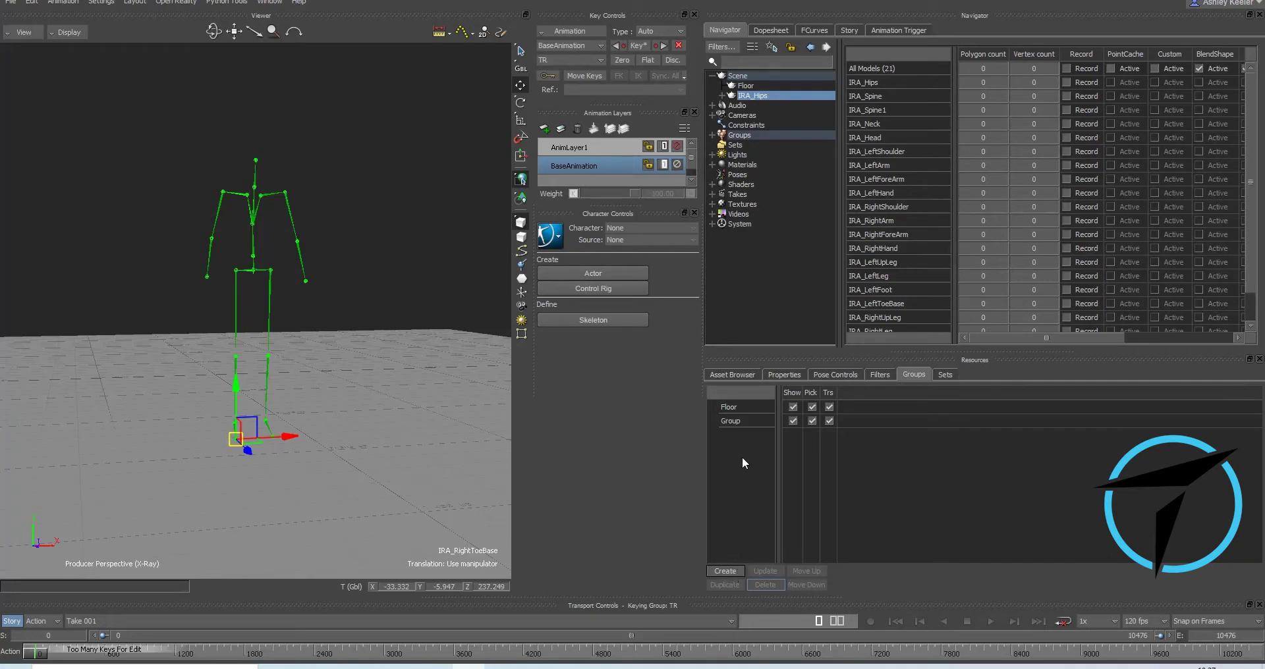
# Step: Rename the new skeleton group as Mocap - Ira and deselect everything in the scene
pyautogui.click(749, 421)
pyautogui.write('Mocap - Ira')
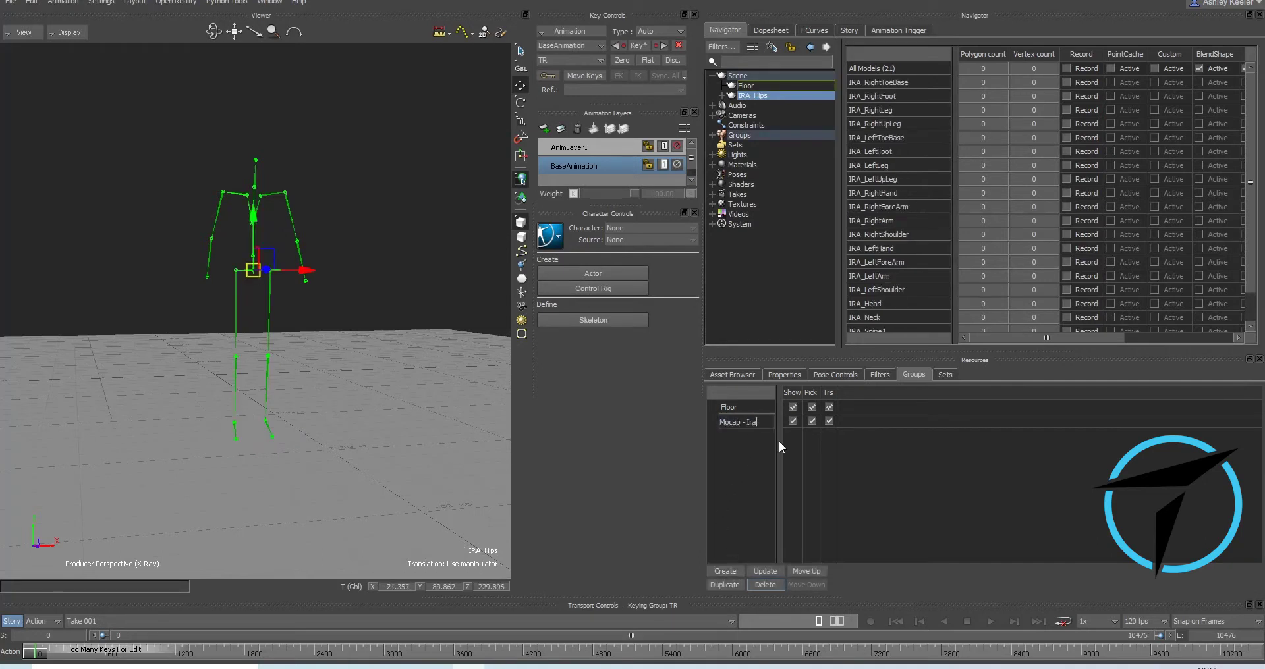
pyautogui.press('Return')
pyautogui.click(359, 184)
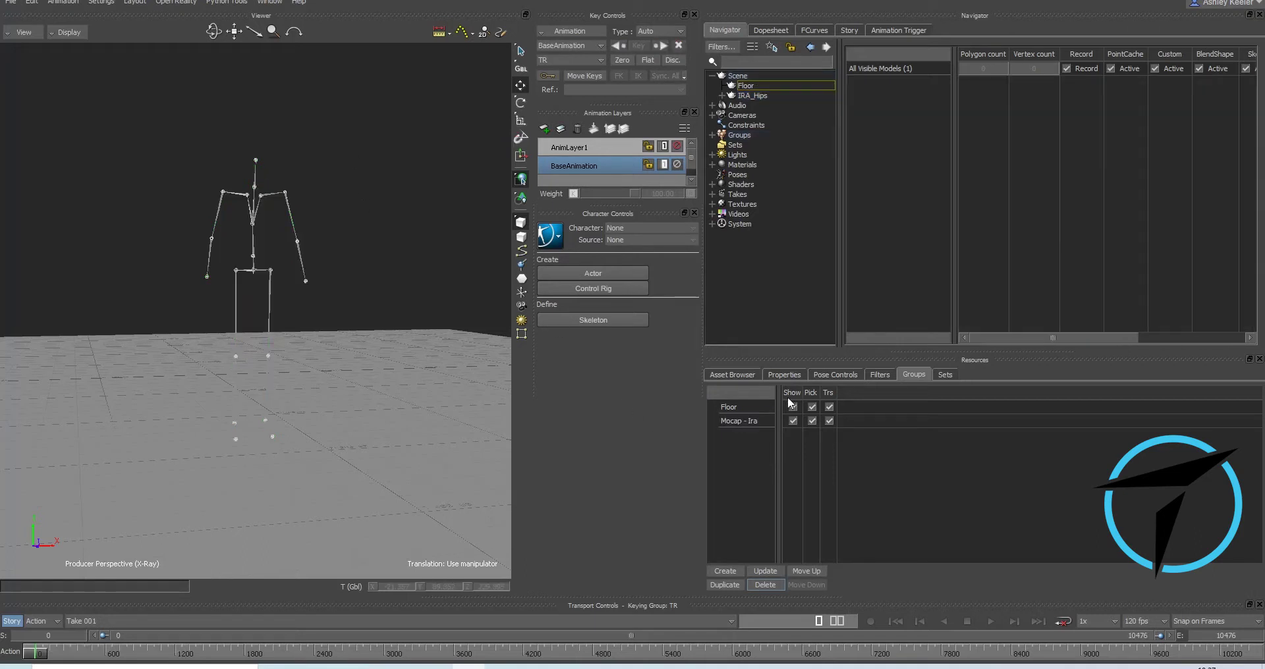
# Step: Try out the Mocap - Ira group's Show and Pick options, switching each one back on
pyautogui.click(796, 420)
pyautogui.click(796, 420)
pyautogui.click(814, 420)
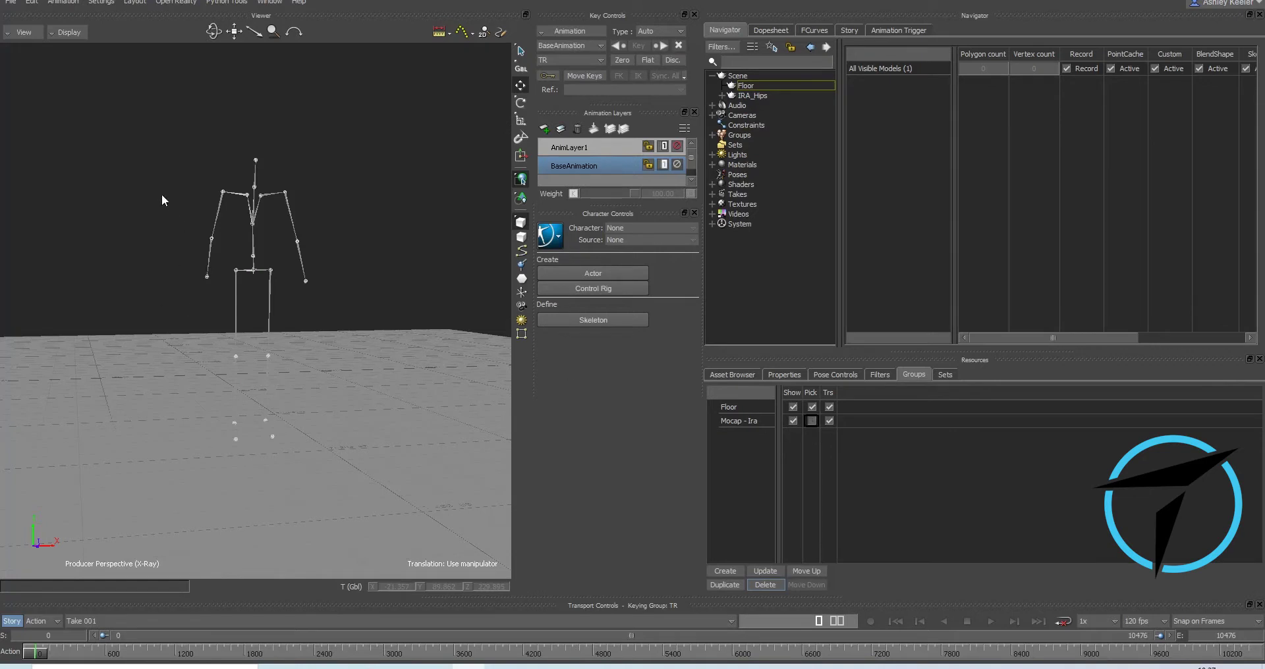
pyautogui.click(812, 420)
# Step: Switch to File Explorer, merge the Mannequin_Either_Mixamo FBX file into the scene with No Animation, and minimize File Explorer
pyautogui.moveTo(398, 667)
pyautogui.click(470, 619)
pyautogui.click(743, 239)
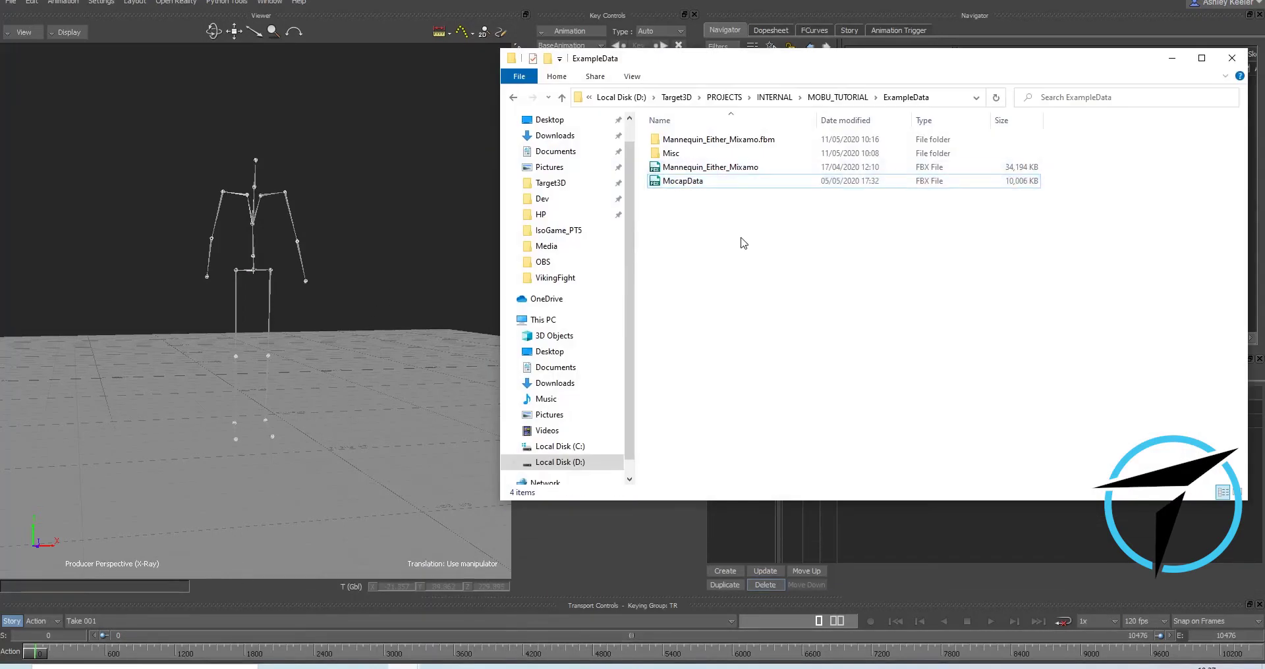
pyautogui.moveTo(732, 172); pyautogui.dragTo(126, 421)
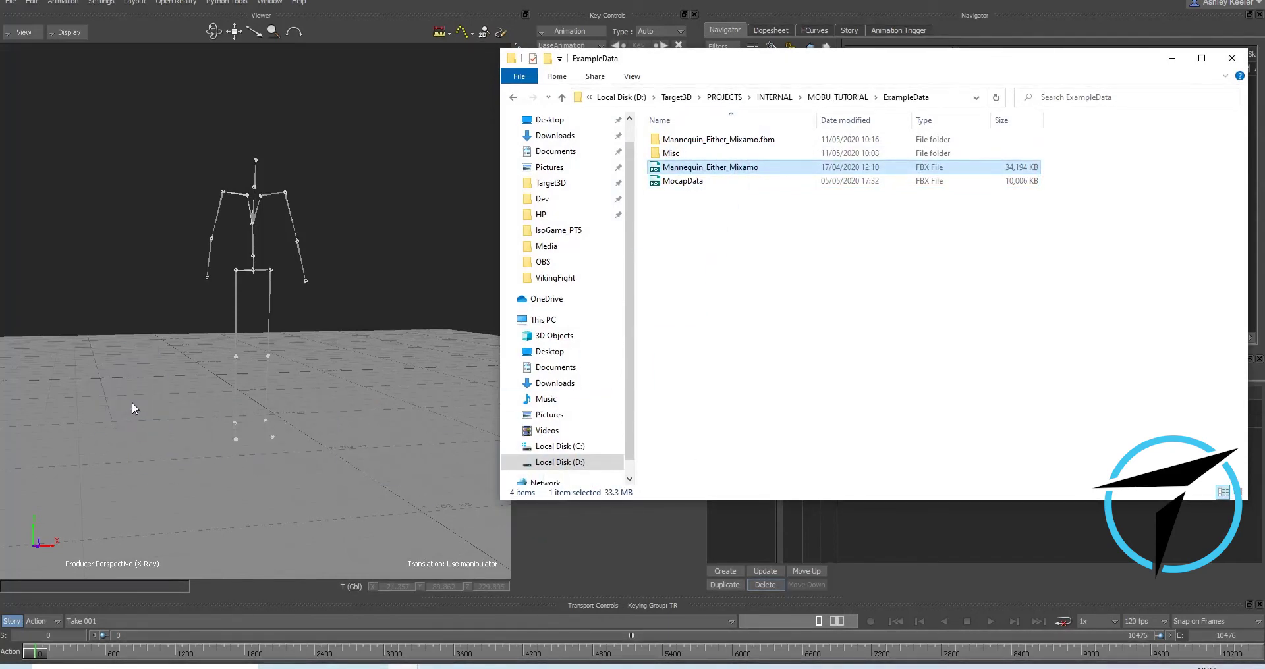
pyautogui.moveTo(712, 168); pyautogui.dragTo(156, 353)
pyautogui.moveTo(158, 356)
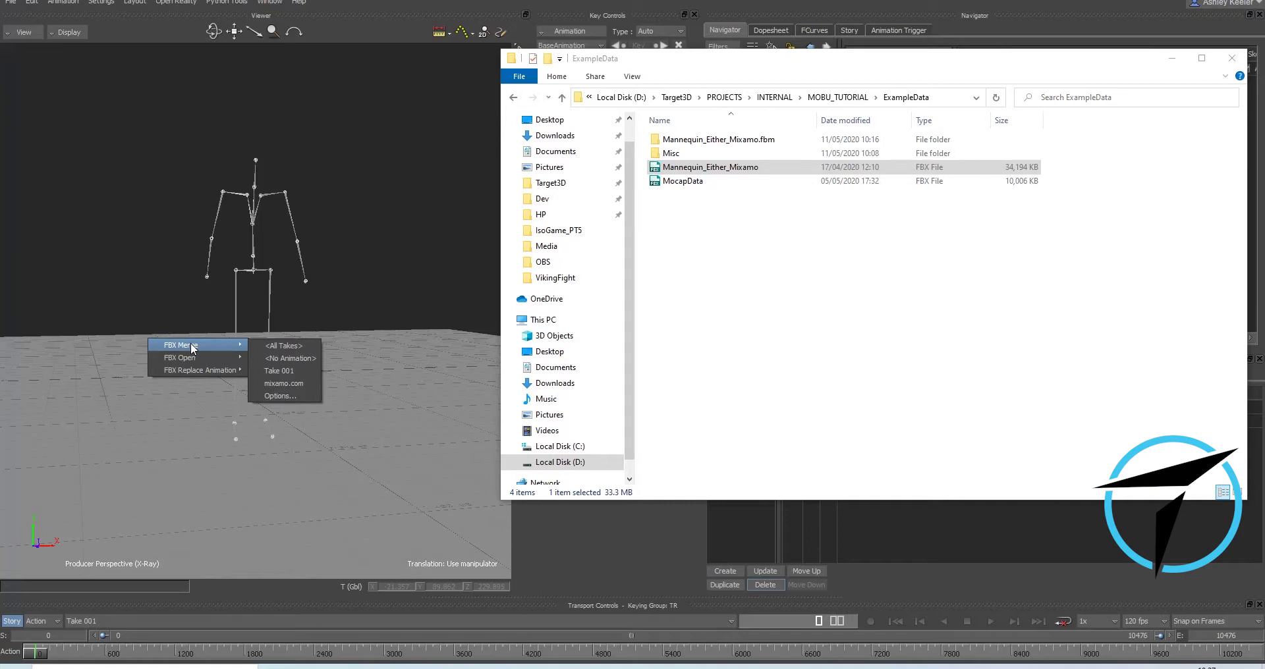
pyautogui.click(286, 361)
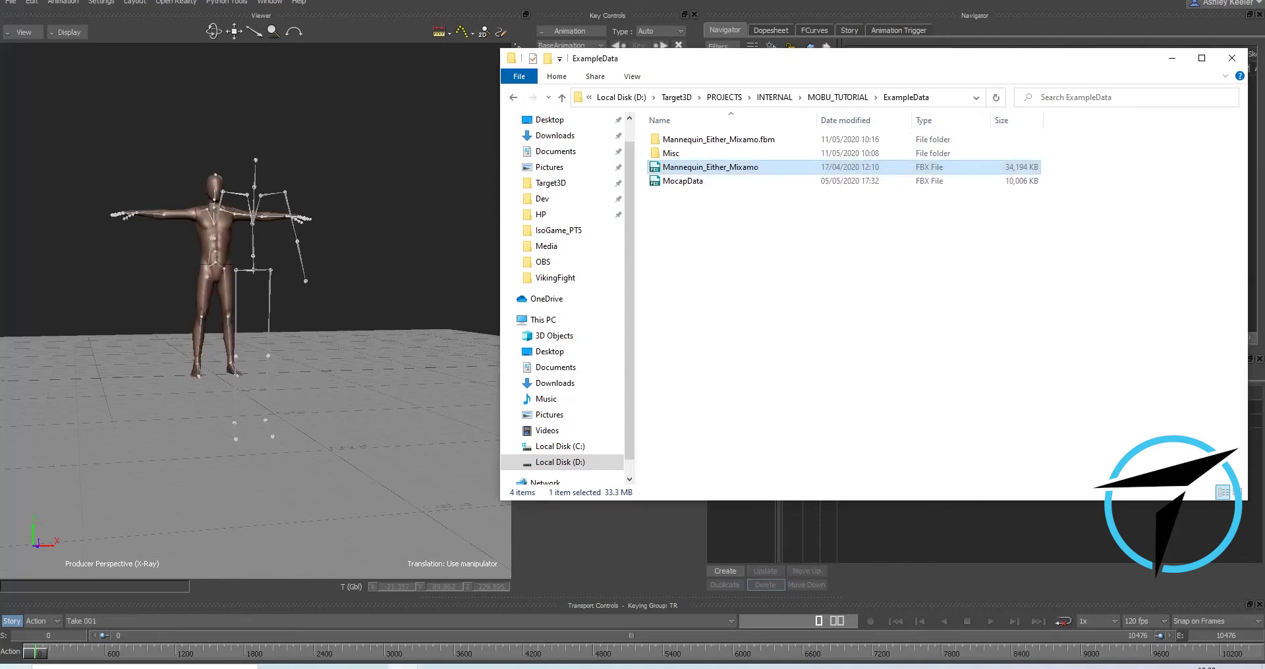
pyautogui.click(1172, 58)
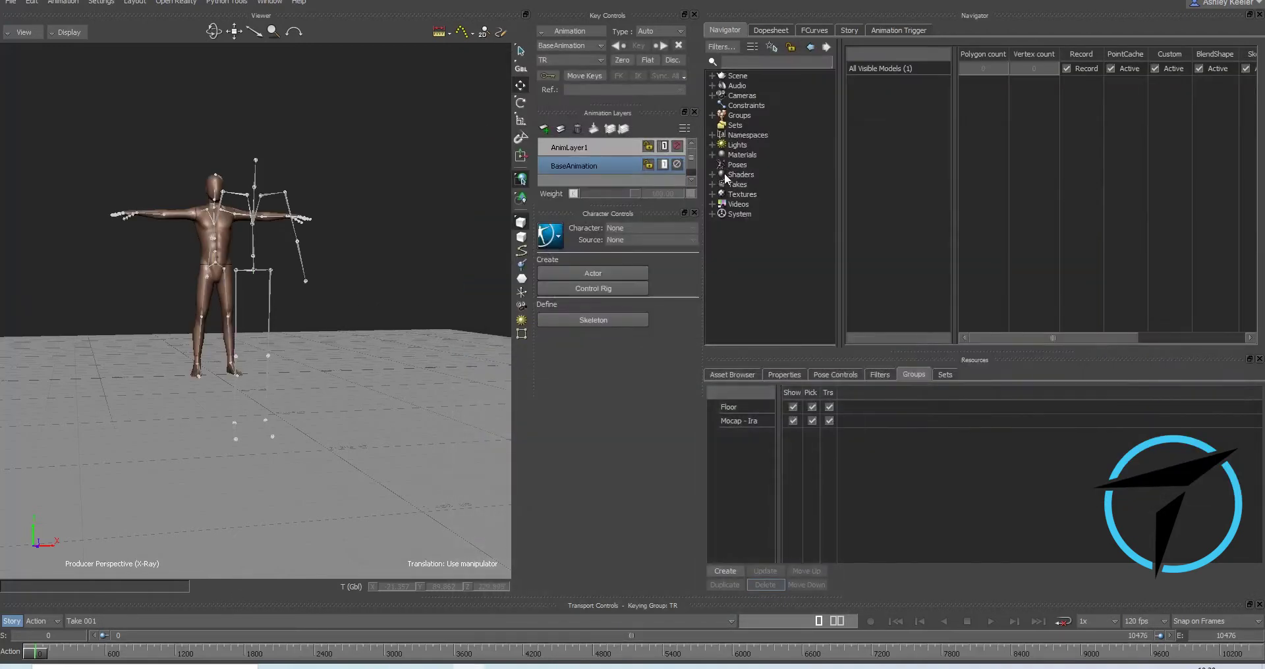
# Step: Rename Take 001 as Retarget
pyautogui.click(712, 185)
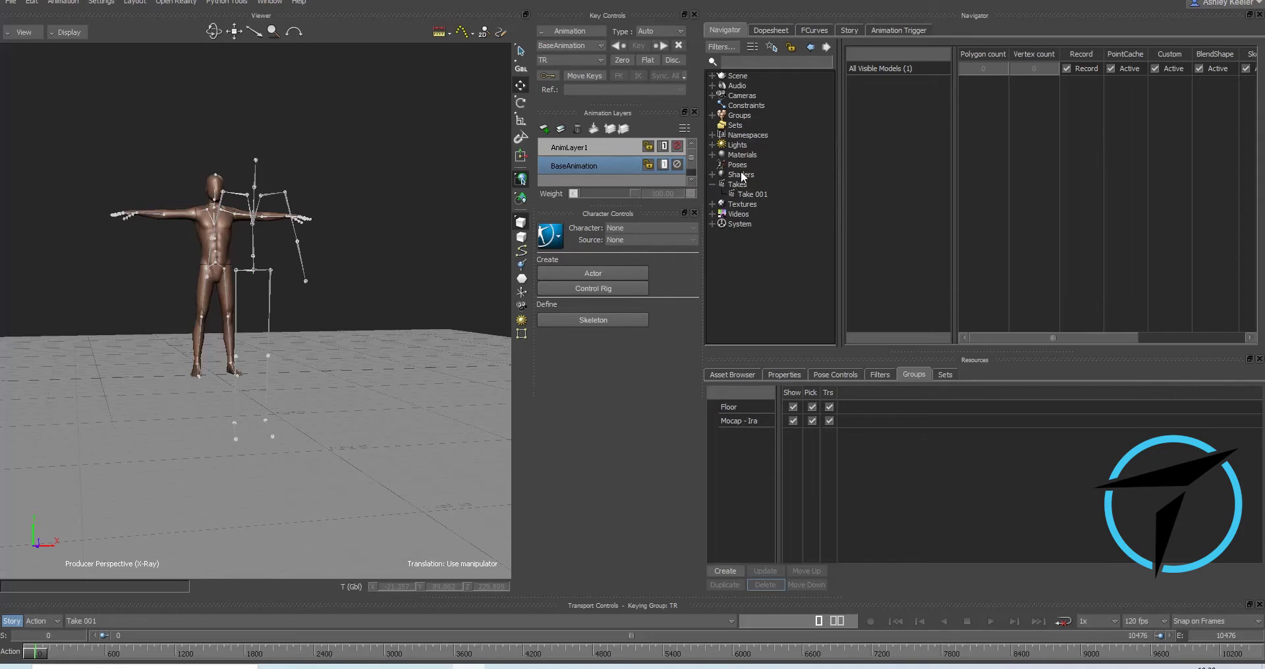
pyautogui.click(755, 195)
pyautogui.rightClick(756, 193)
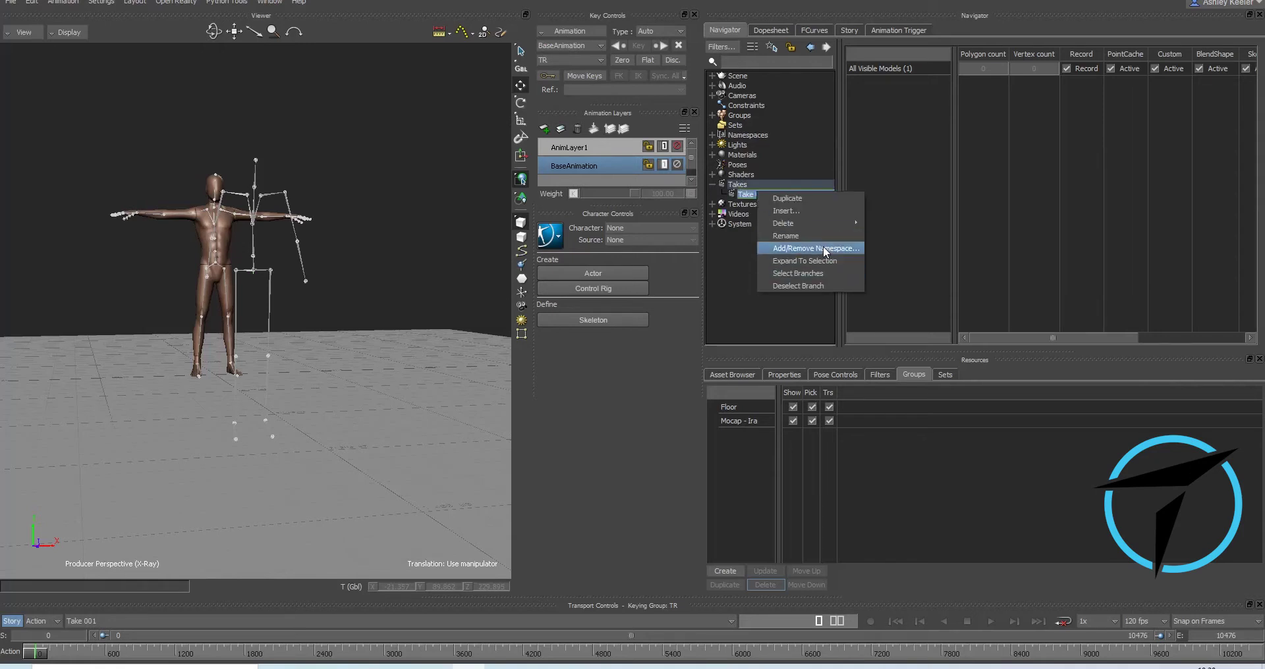
pyautogui.click(821, 236)
pyautogui.write('Re')
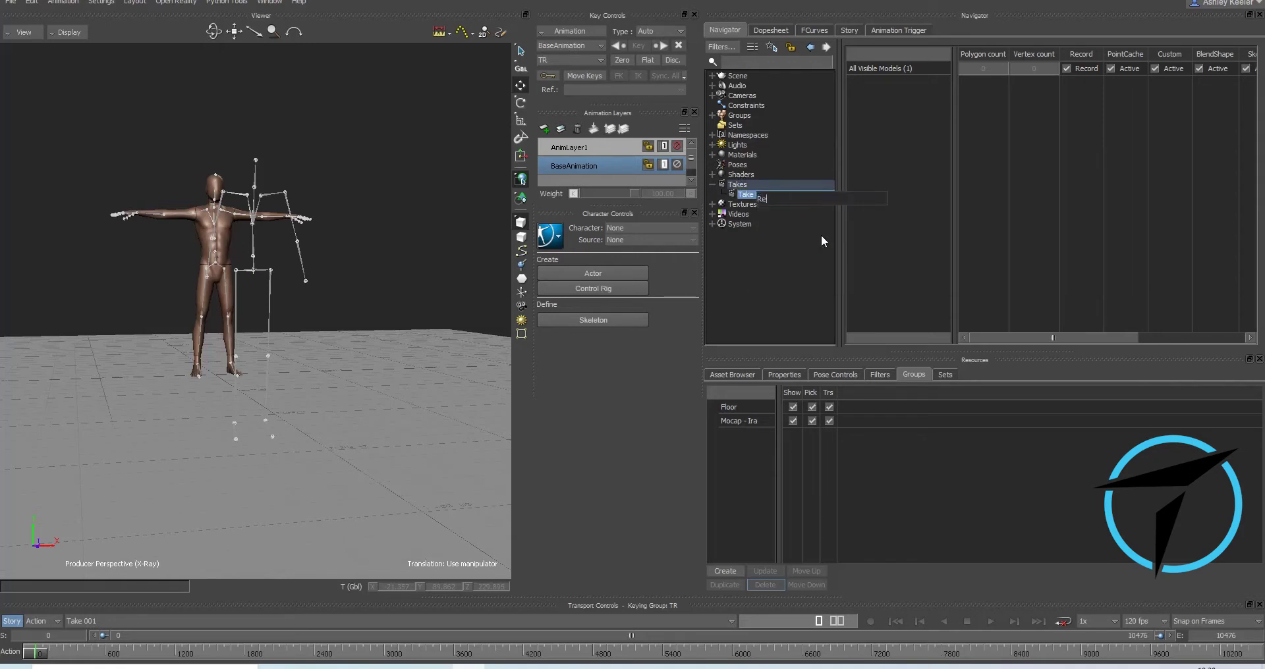
pyautogui.write('target')
pyautogui.press('Return')
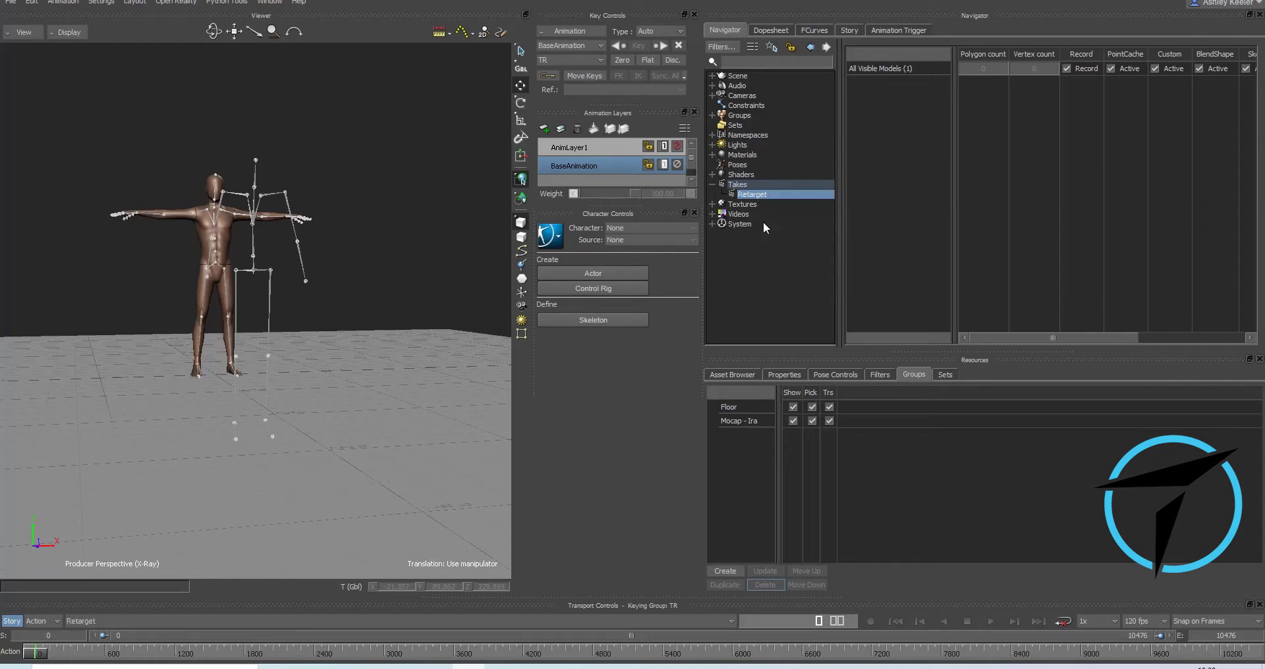
pyautogui.click(340, 190)
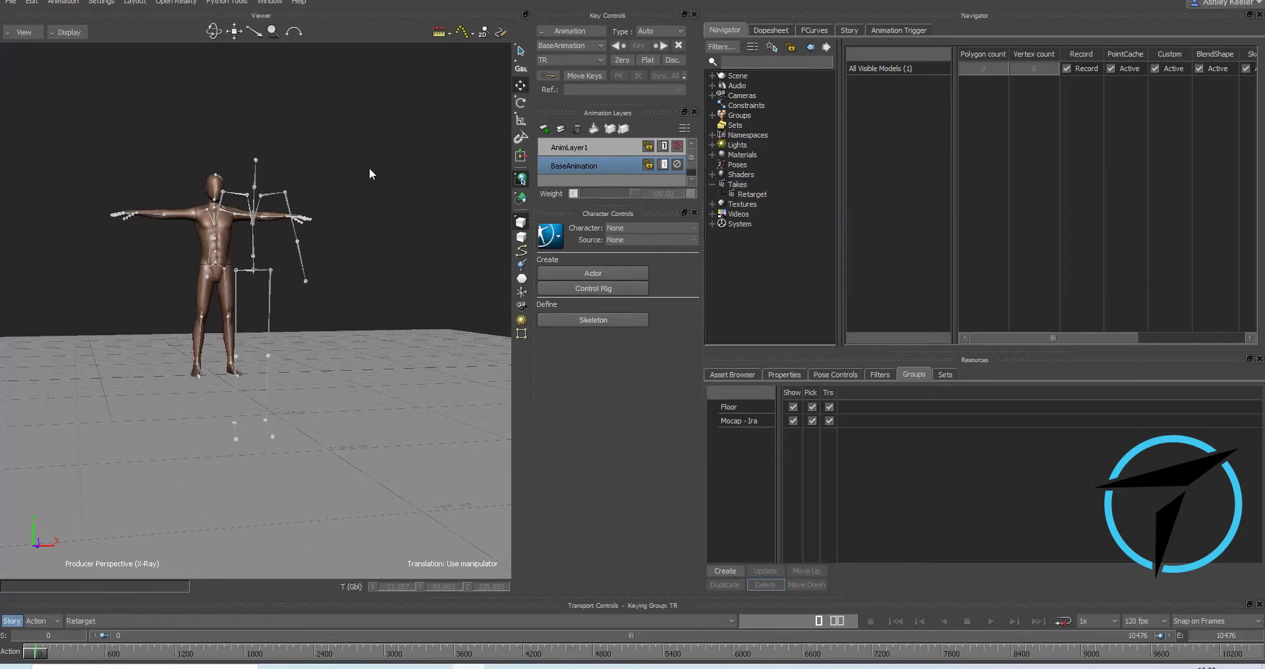
# Step: Expand the Scene hierarchy and hide the Mocap - Ira group so that the mannequin can be viewed up close
pyautogui.click(711, 76)
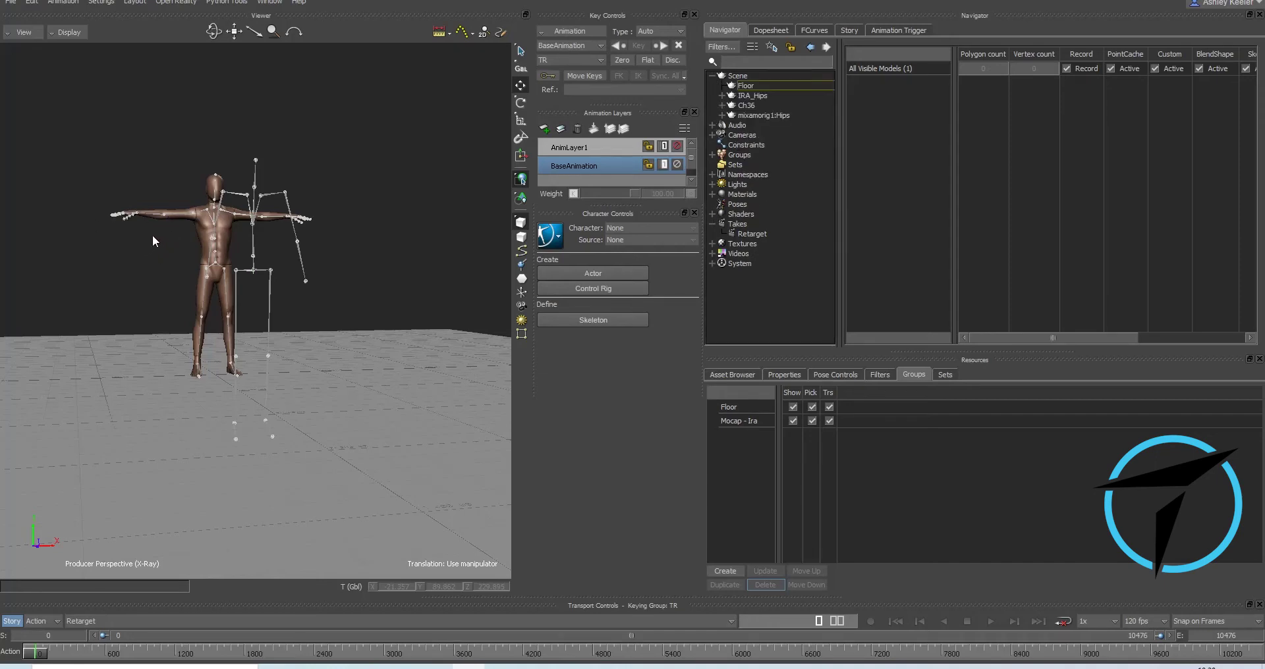
pyautogui.keyDown('alt'); pyautogui.moveTo(152, 235); pyautogui.dragTo(181, 237); pyautogui.keyUp('alt')
pyautogui.click(792, 421)
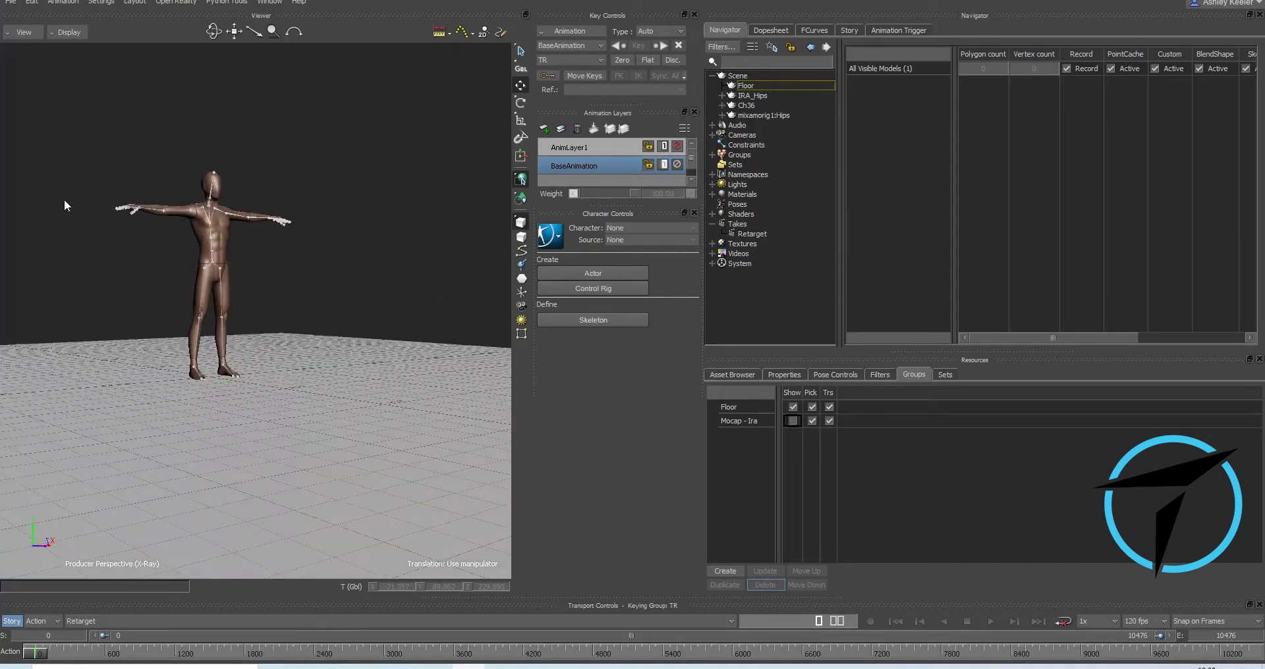
pyautogui.keyDown('alt'); pyautogui.moveTo(65, 199); pyautogui.dragTo(210, 343, button='right'); pyautogui.keyUp('alt')
pyautogui.keyDown('ctrl'); pyautogui.keyDown('shift'); pyautogui.moveTo(172, 312); pyautogui.dragTo(357, 343); pyautogui.keyUp('shift'); pyautogui.keyUp('ctrl')
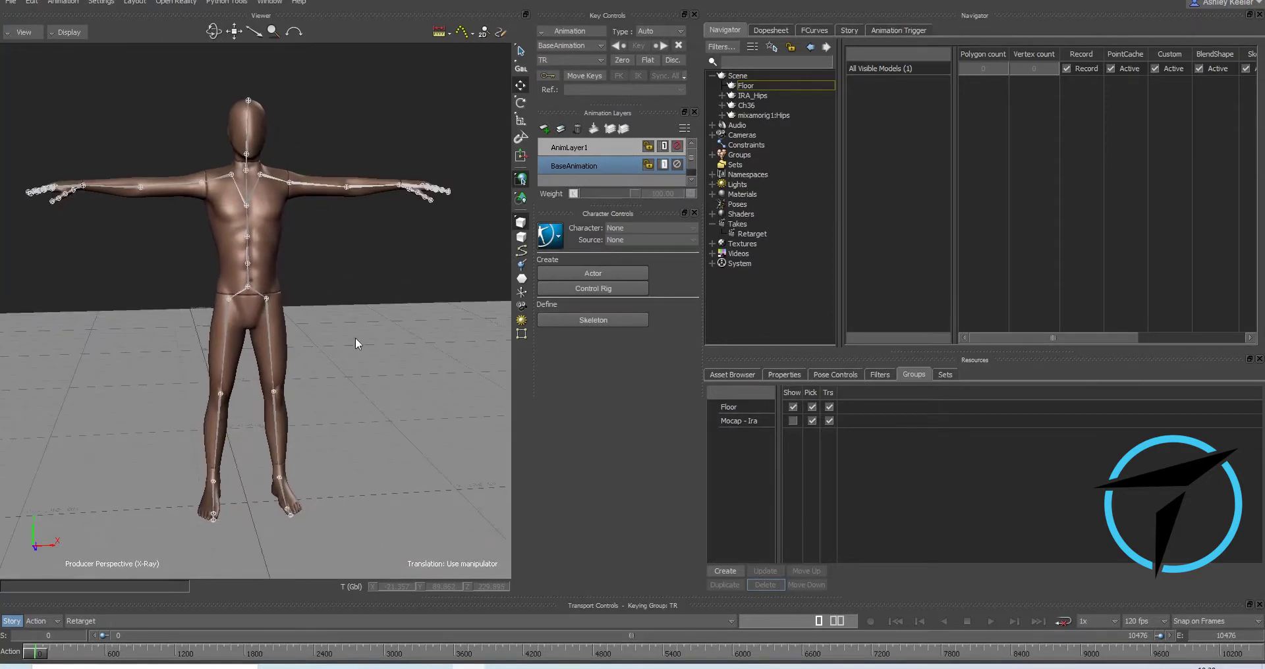
# Step: Create a group named Geo from the Ch36 mannequin mesh and turn off its Pick option
pyautogui.click(749, 104)
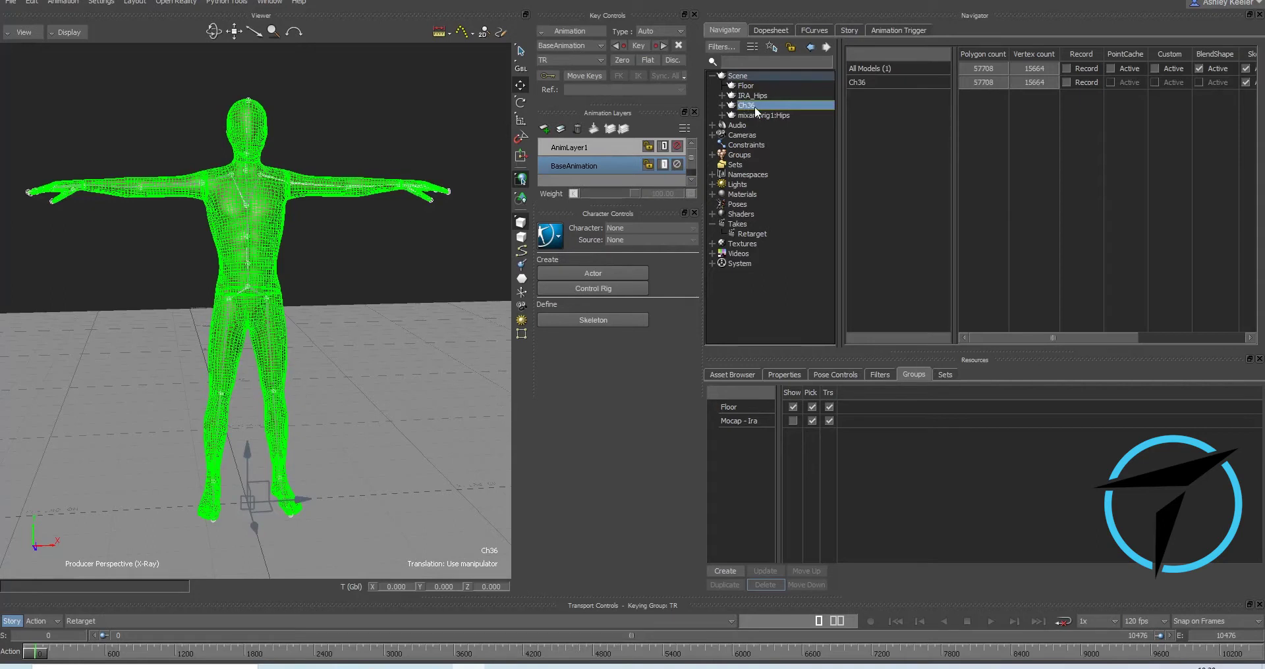
pyautogui.rightClick(753, 107)
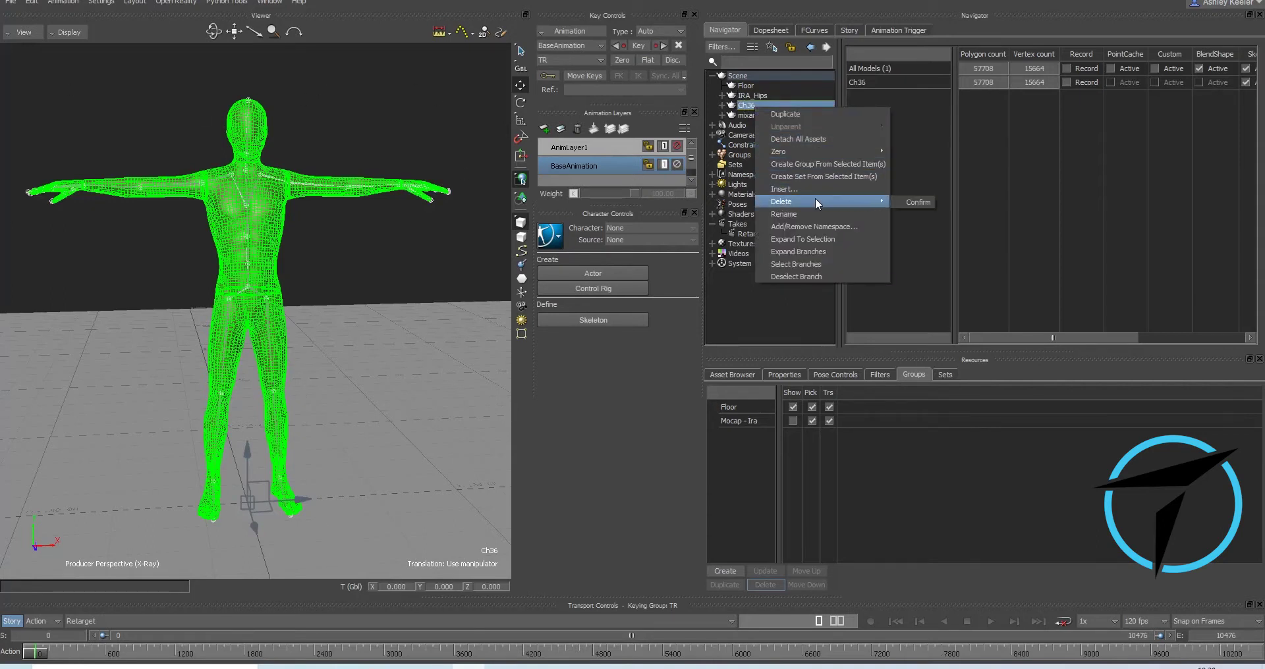
pyautogui.click(794, 270)
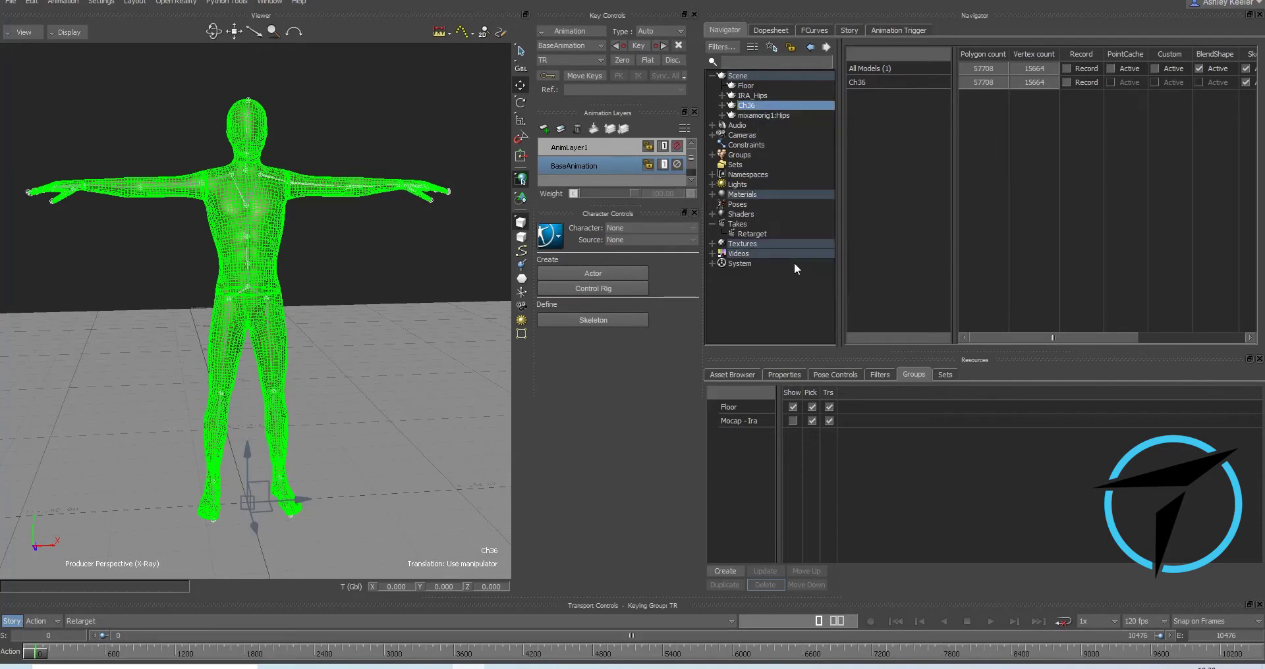
pyautogui.click(722, 570)
pyautogui.doubleClick(756, 437)
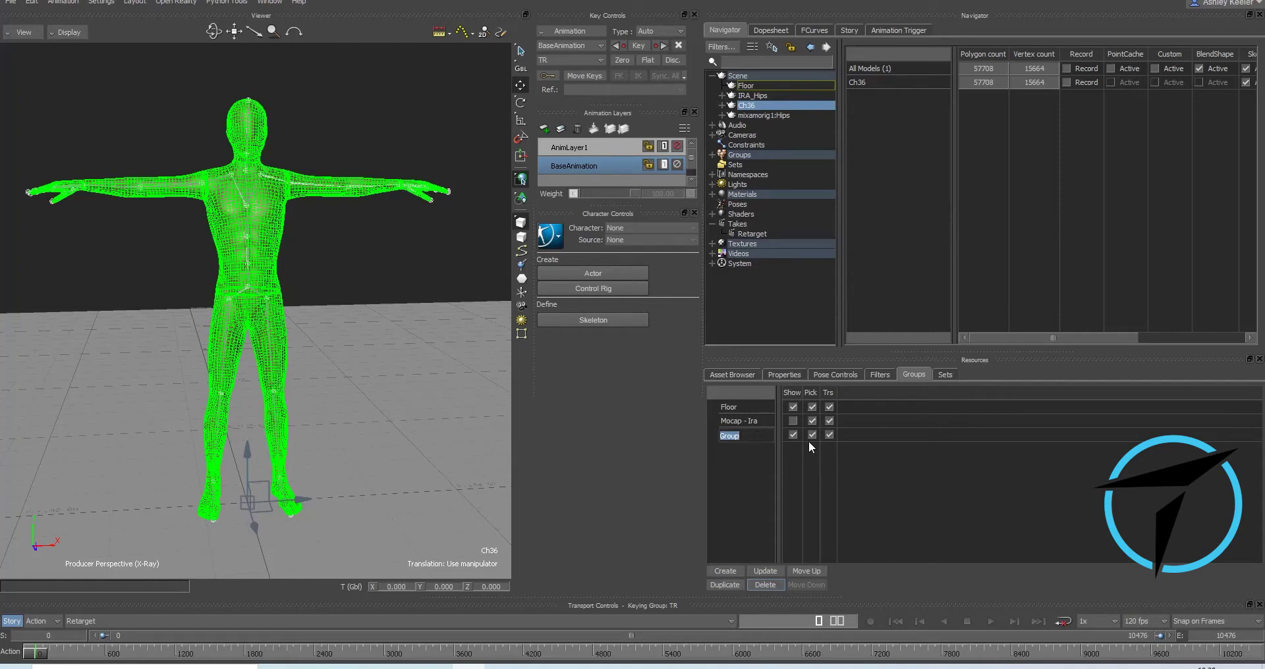
pyautogui.write('Geo')
pyautogui.click(811, 435)
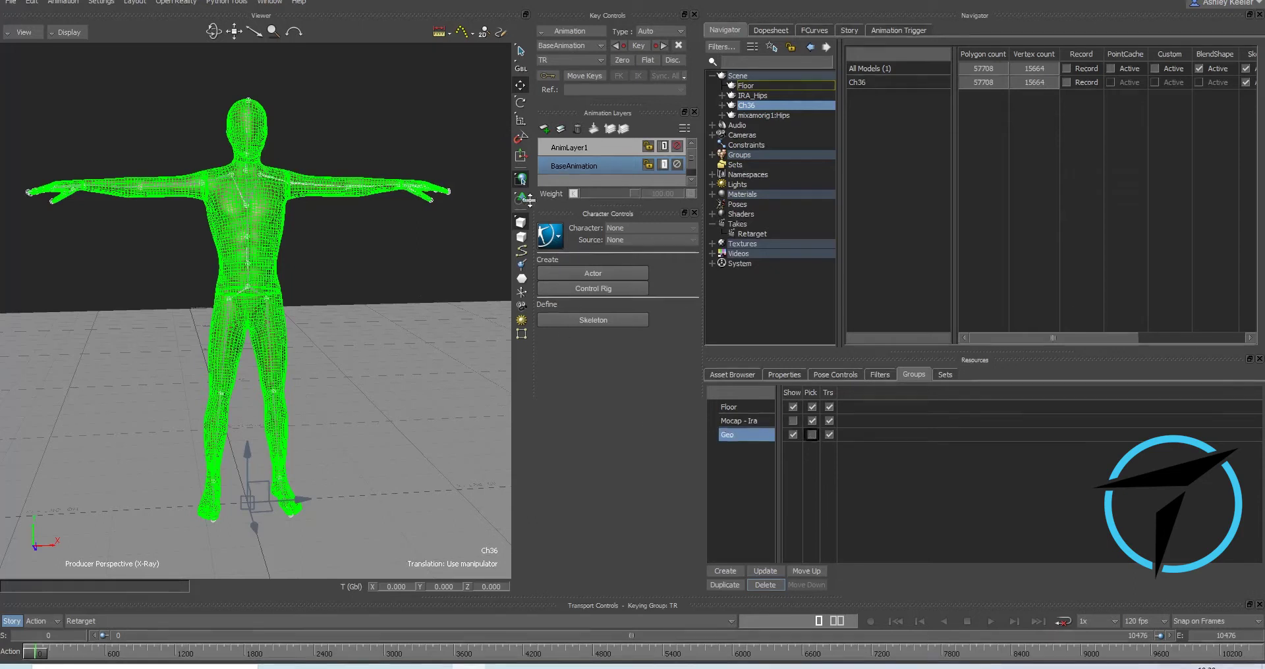
# Step: Test picking the mannequin's spine joint through the mesh in the 3D view and clear the selection
pyautogui.click(437, 169)
pyautogui.click(247, 237)
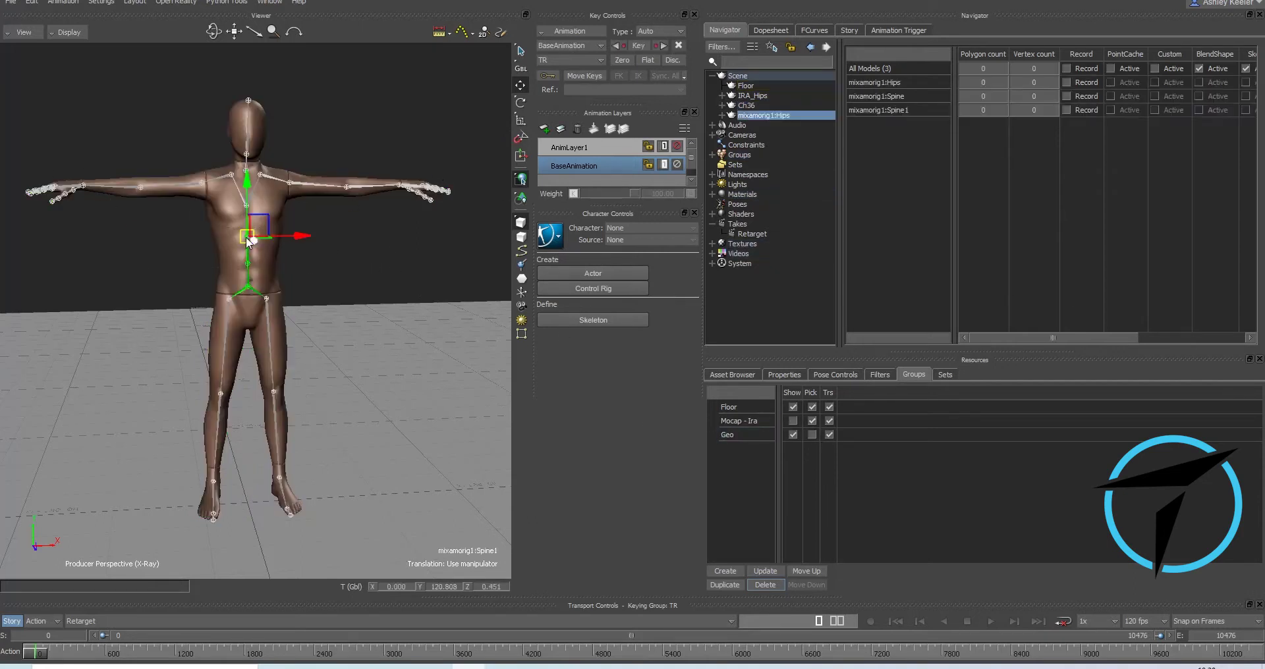
pyautogui.click(429, 240)
pyautogui.click(249, 237)
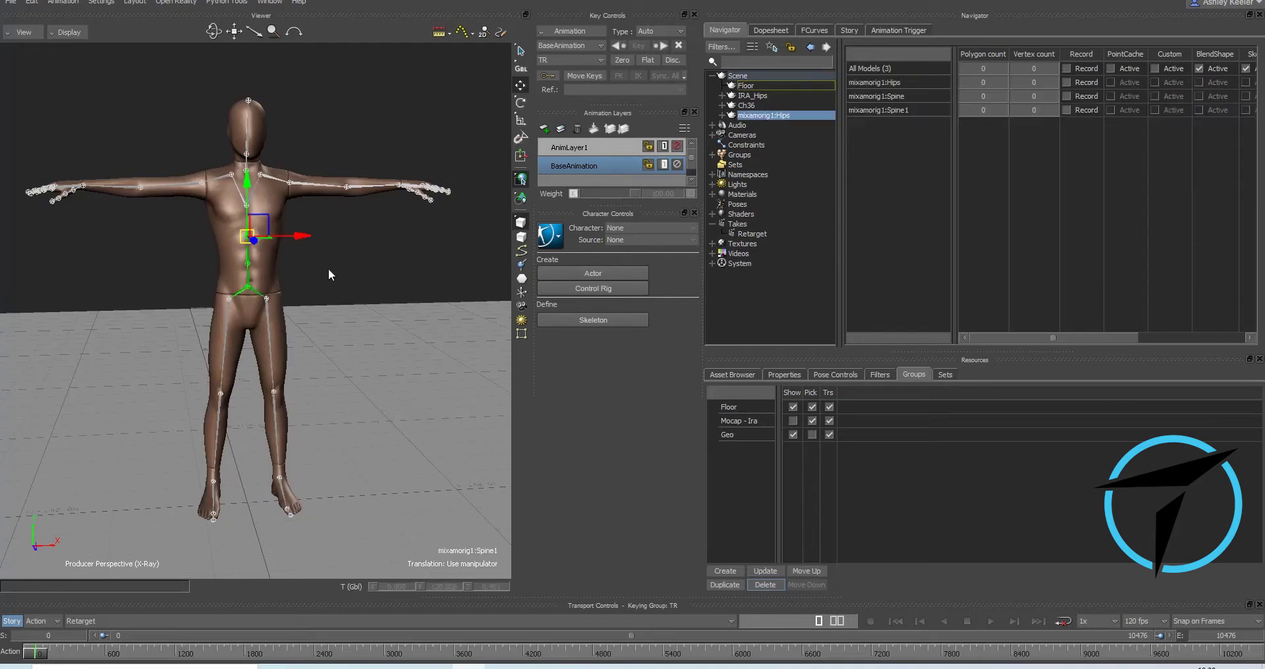
pyautogui.click(405, 256)
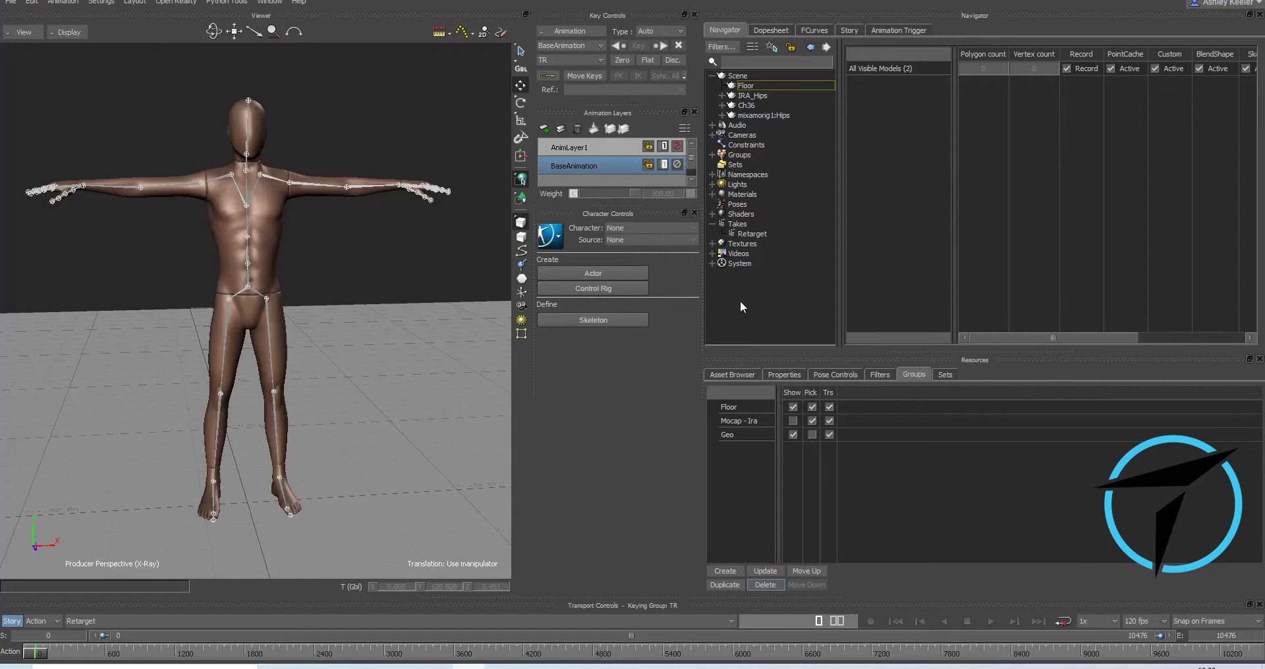
# Step: Select the entire mixamorig1:Hips skeleton hierarchy and create a group named Rig from it
pyautogui.rightClick(752, 115)
pyautogui.click(824, 261)
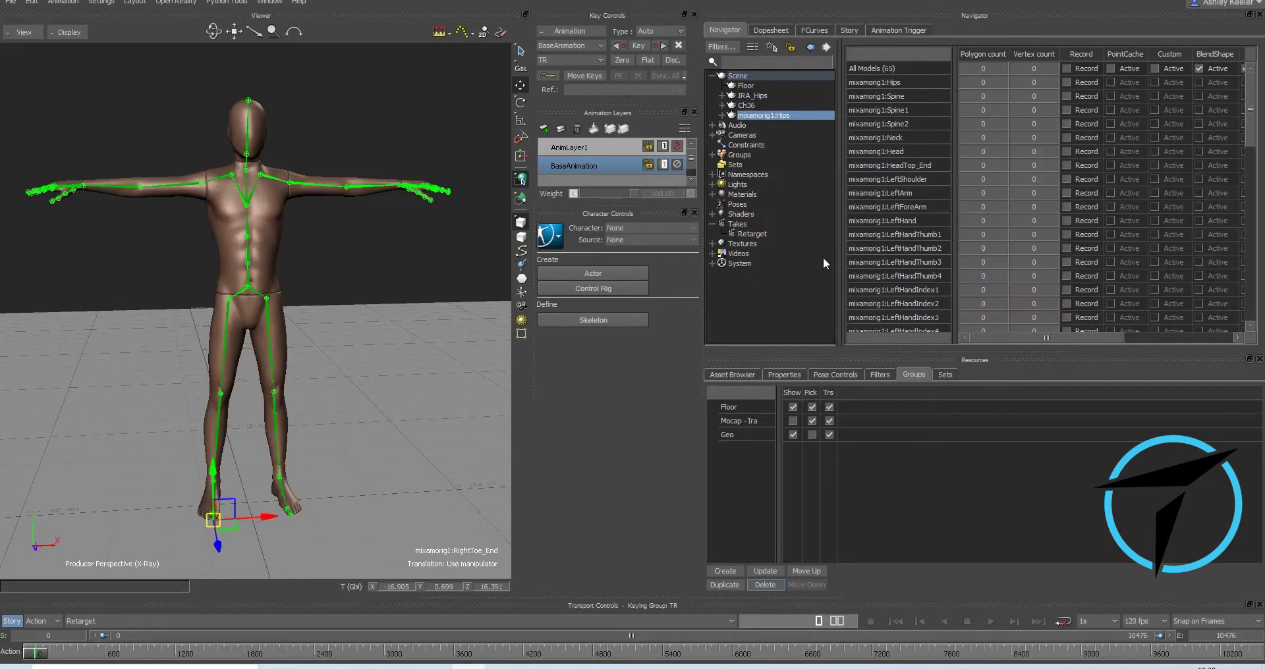
pyautogui.click(726, 571)
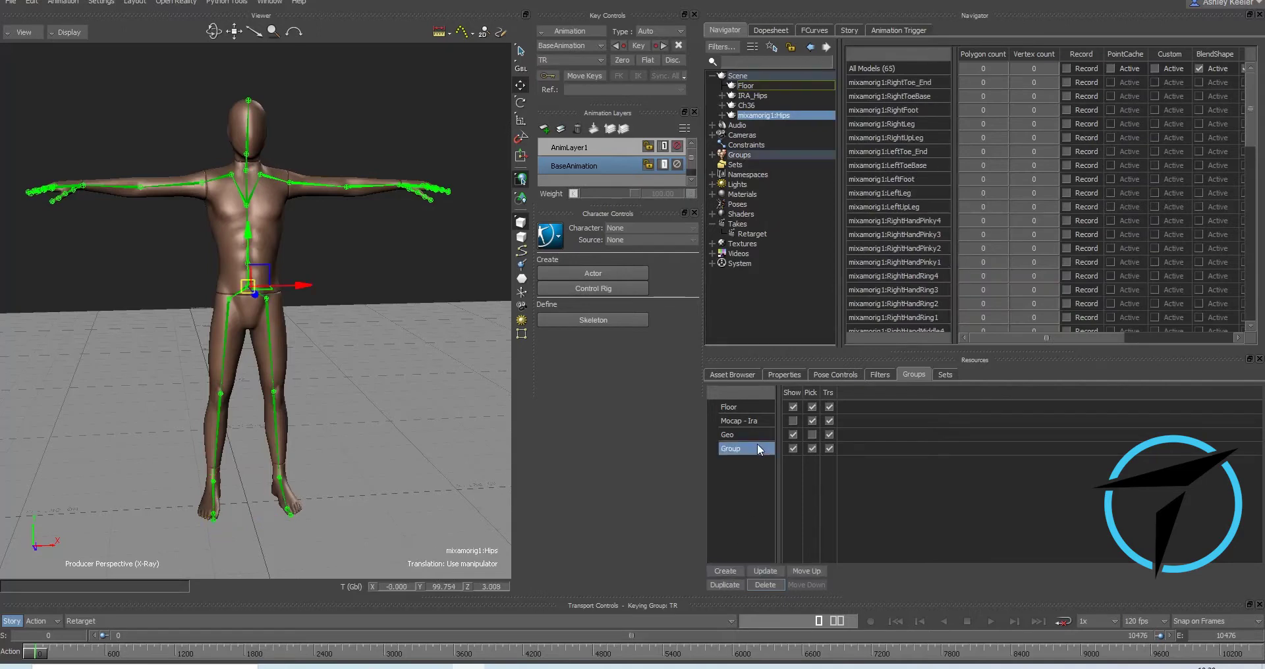
pyautogui.write('Rig')
pyautogui.press('Return')
pyautogui.click(342, 306)
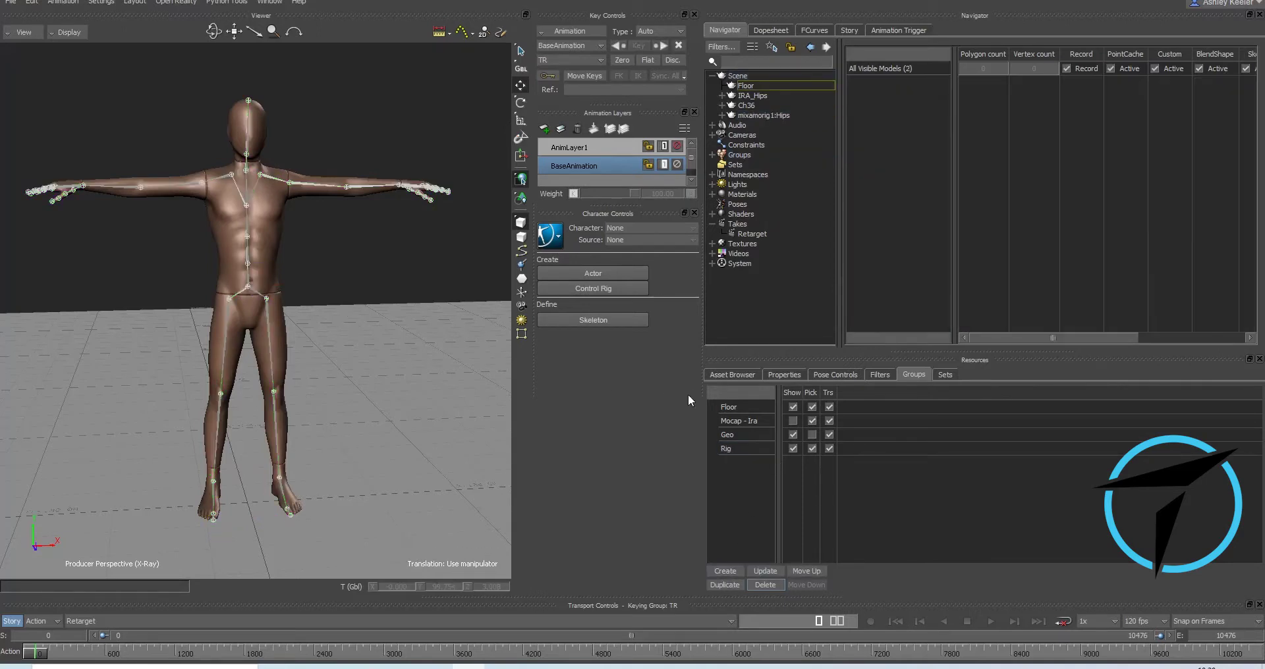
# Step: Nest the Rig and Geo groups inside a new parent group named Target - Manny
pyautogui.click(725, 448)
pyautogui.keyDown('ctrl'); pyautogui.click(739, 436); pyautogui.keyUp('ctrl')
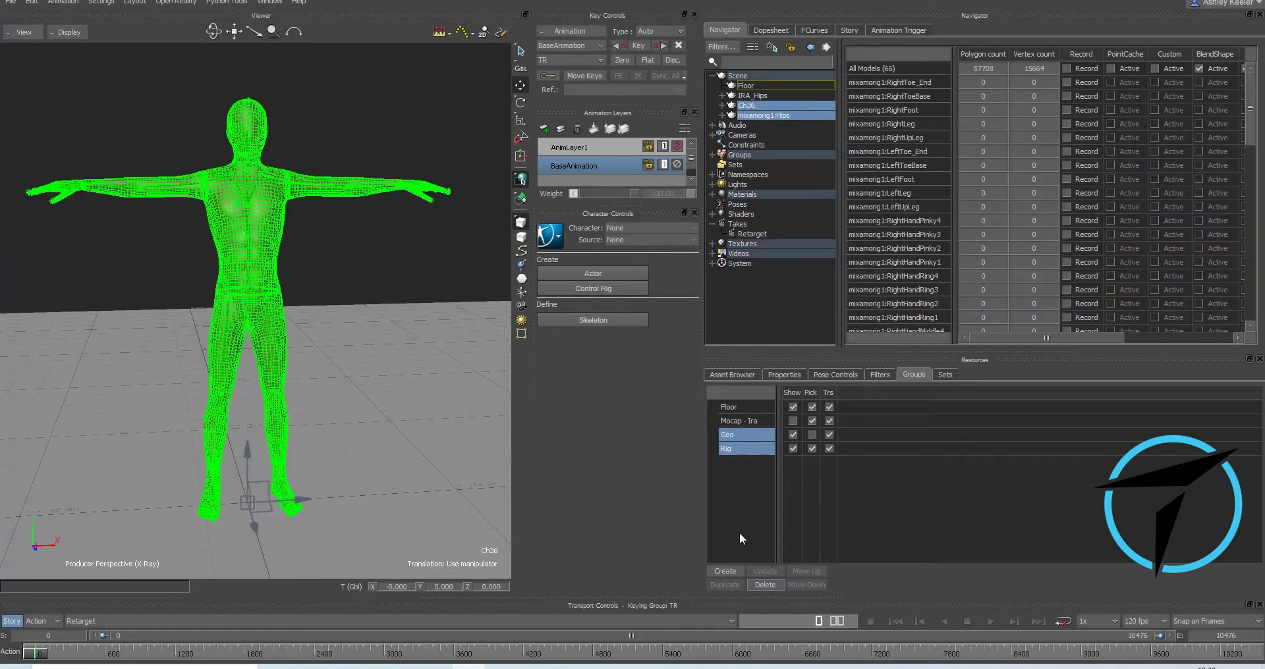
pyautogui.click(732, 571)
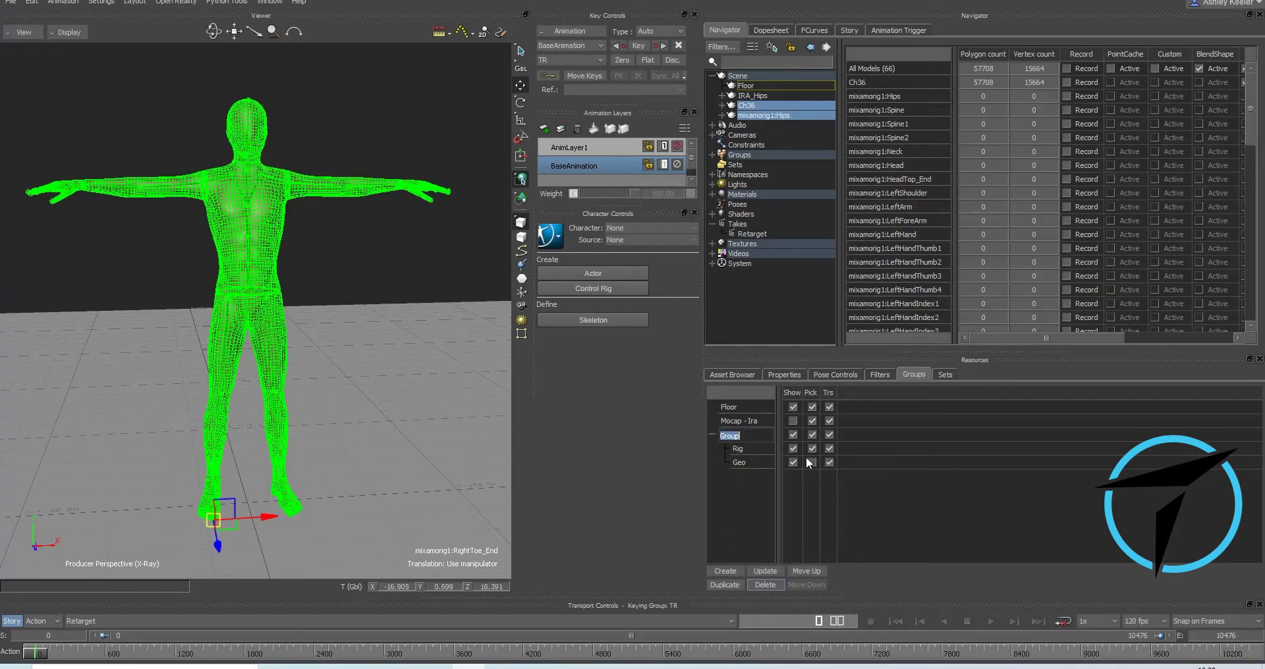
pyautogui.write('Target - Manny')
pyautogui.press('Return')
pyautogui.click(425, 288)
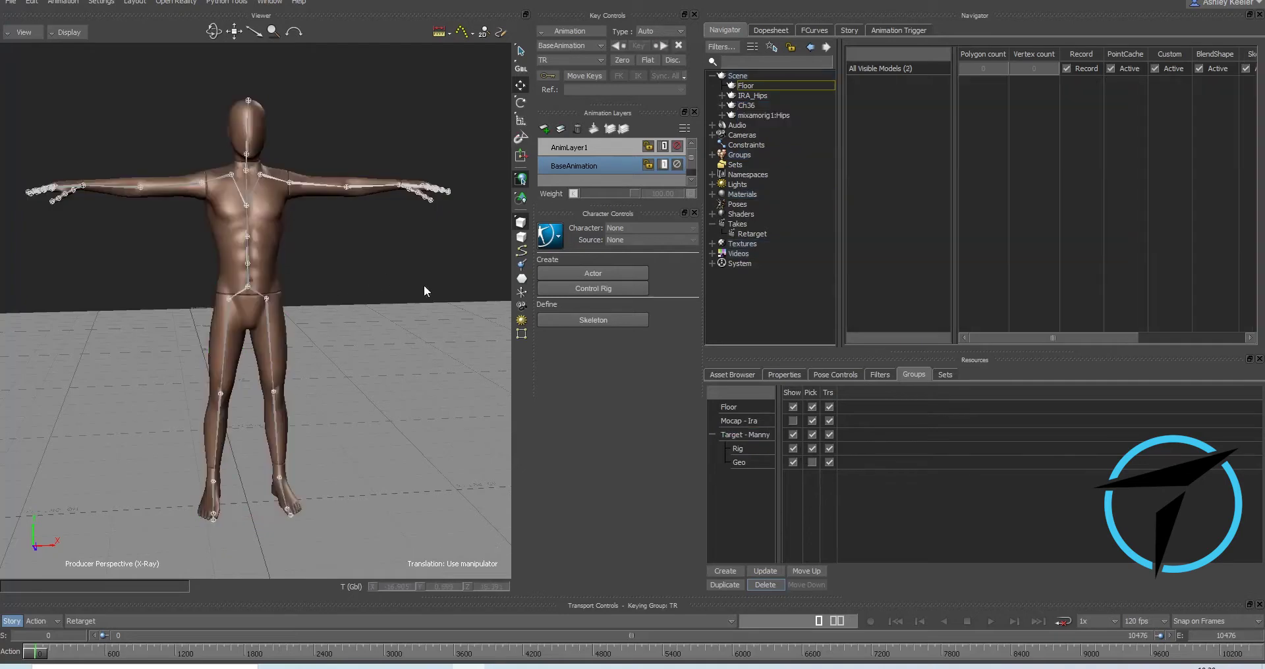
# Step: Try out the Target - Manny group's Show and Pick options, testing selection around the mannequin with Pick off
pyautogui.click(793, 434)
pyautogui.click(792, 434)
pyautogui.click(811, 435)
pyautogui.moveTo(88, 120); pyautogui.dragTo(362, 500)
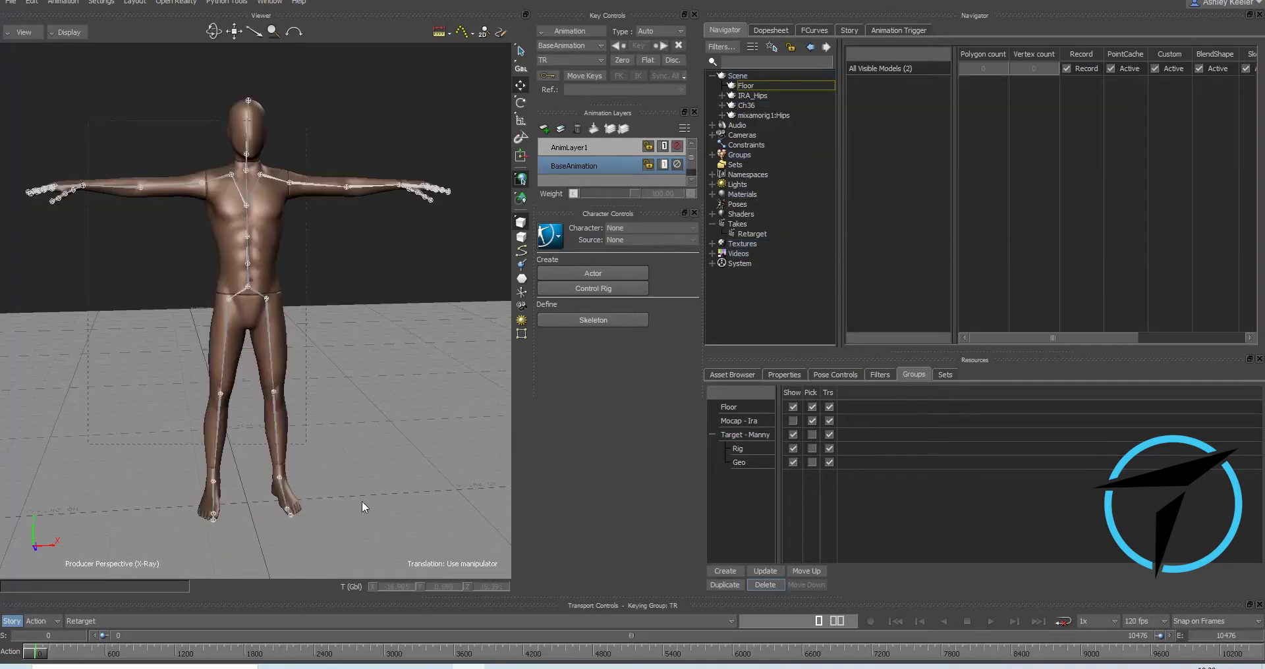
# Step: Collapse the Target - Manny group and show the Mocap - Ira group beside the mannequin again
pyautogui.click(712, 434)
pyautogui.scroll(-3, 460, 417)
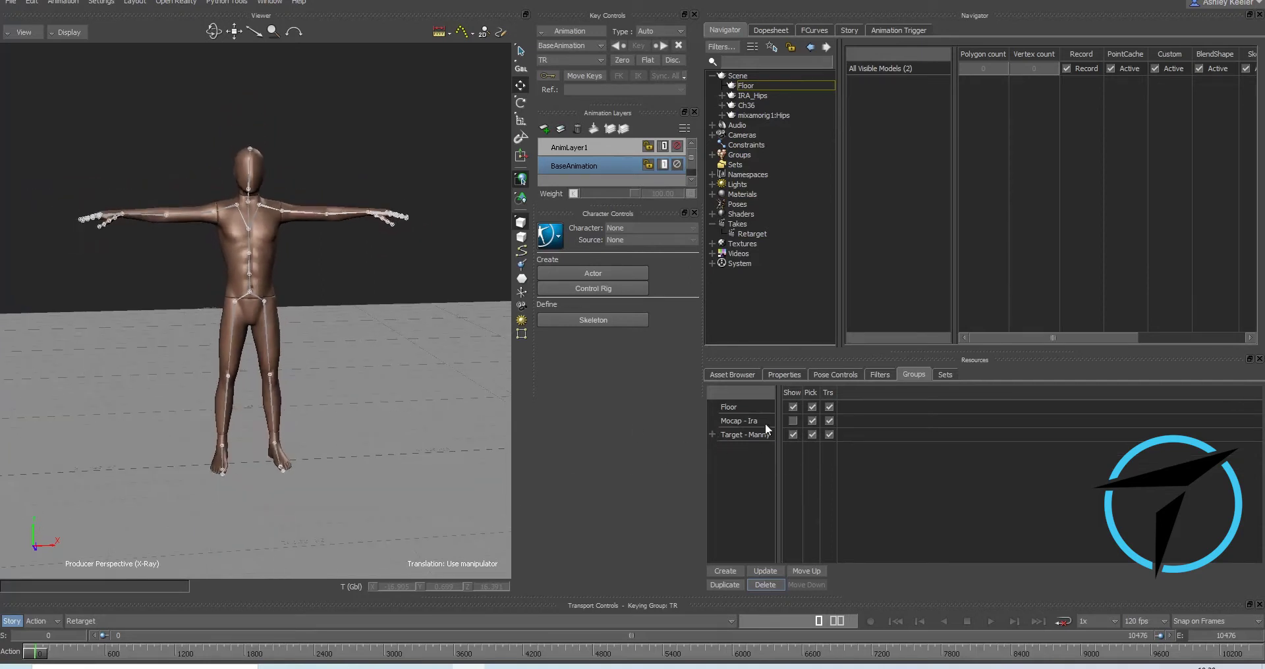
pyautogui.click(792, 420)
pyautogui.keyDown('ctrl'); pyautogui.keyDown('shift'); pyautogui.moveTo(283, 338); pyautogui.dragTo(217, 361); pyautogui.keyUp('shift'); pyautogui.keyUp('ctrl')
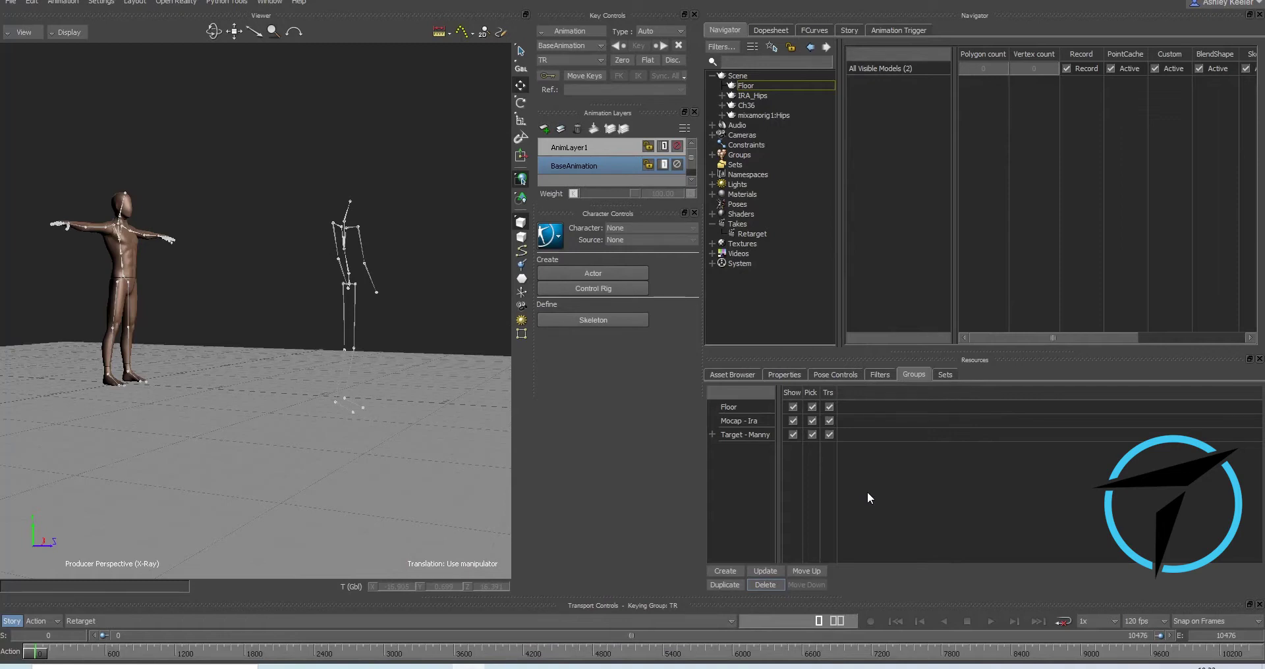
# Step: Display the Characters templates in the Asset Browser
pyautogui.click(752, 370)
pyautogui.click(764, 446)
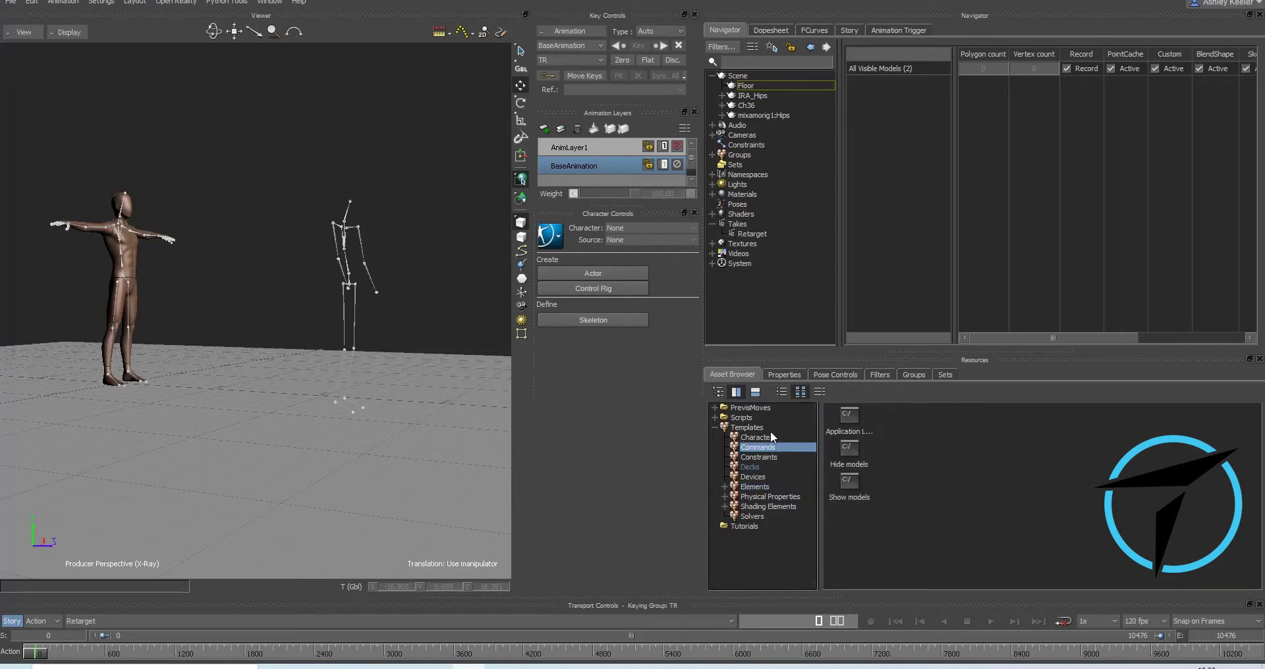
pyautogui.click(764, 437)
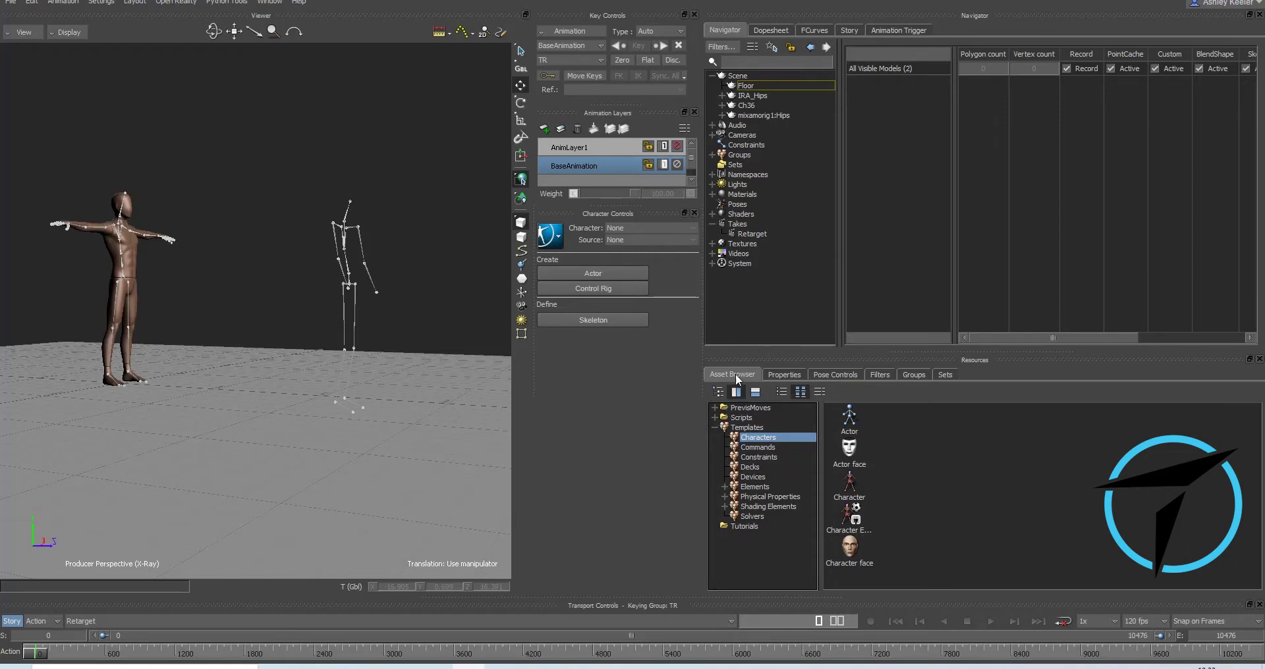
# Step: Apply the Character template to the mannequin's mixamorig1:Hips root and characterize it as a biped
pyautogui.click(745, 428)
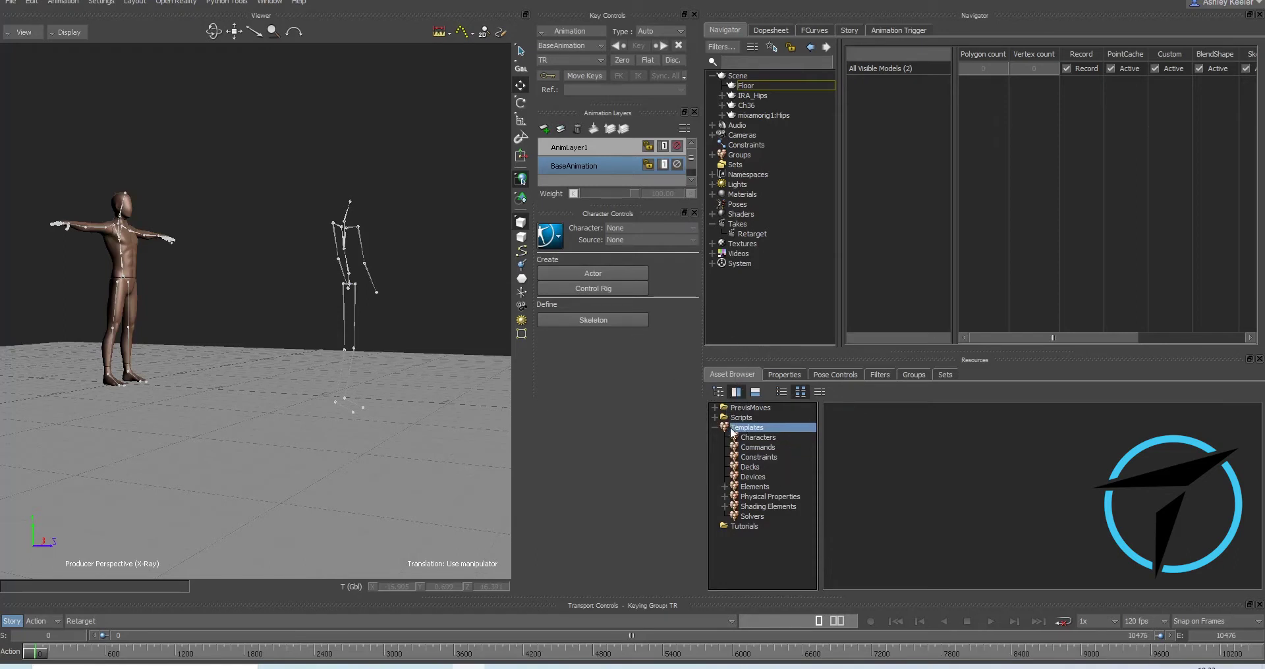
pyautogui.click(759, 440)
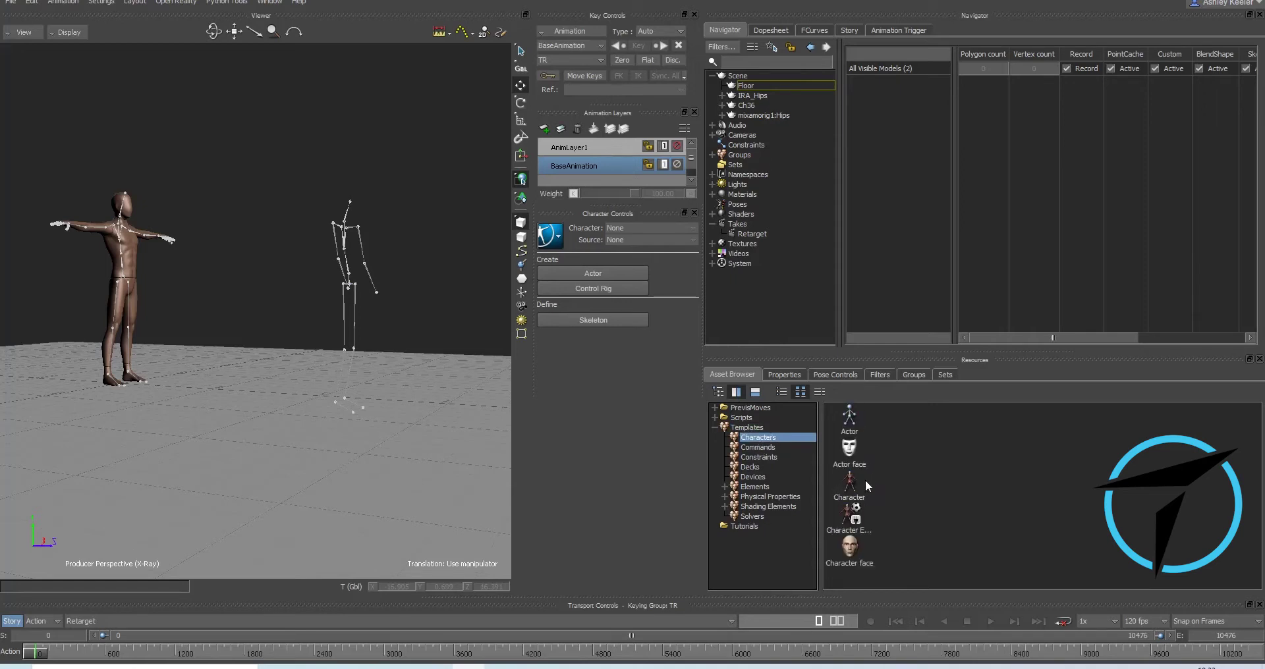
pyautogui.click(854, 481)
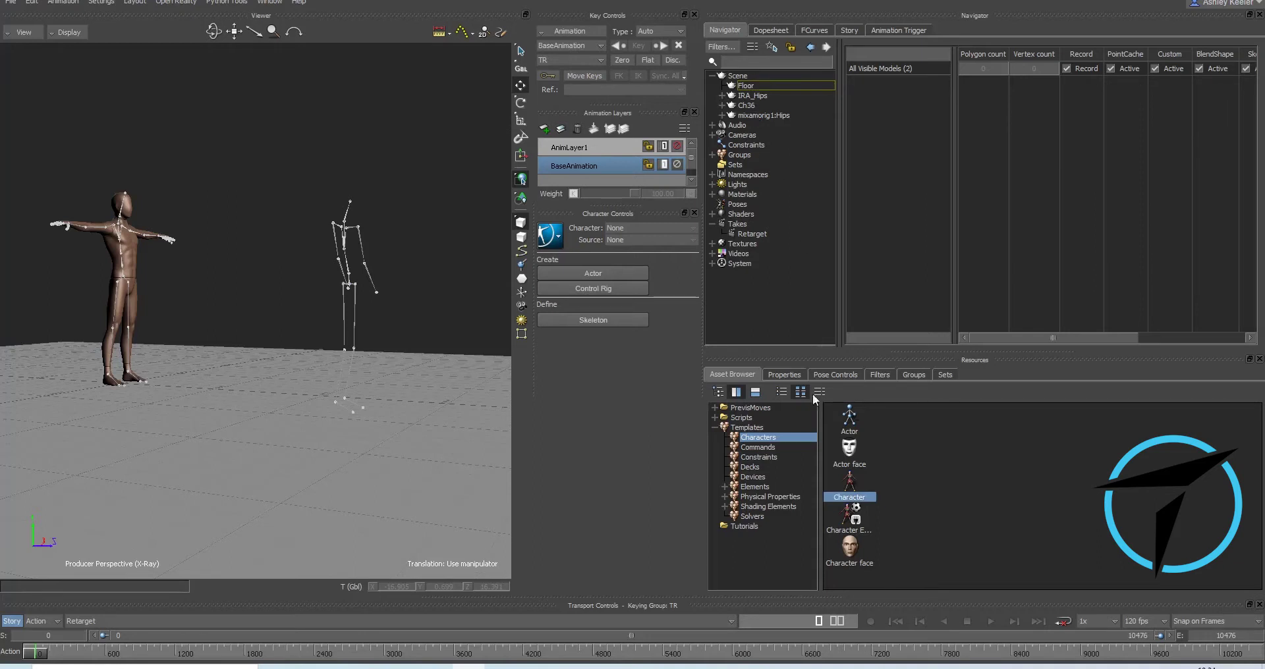
pyautogui.moveTo(851, 484); pyautogui.dragTo(770, 113)
pyautogui.click(785, 114)
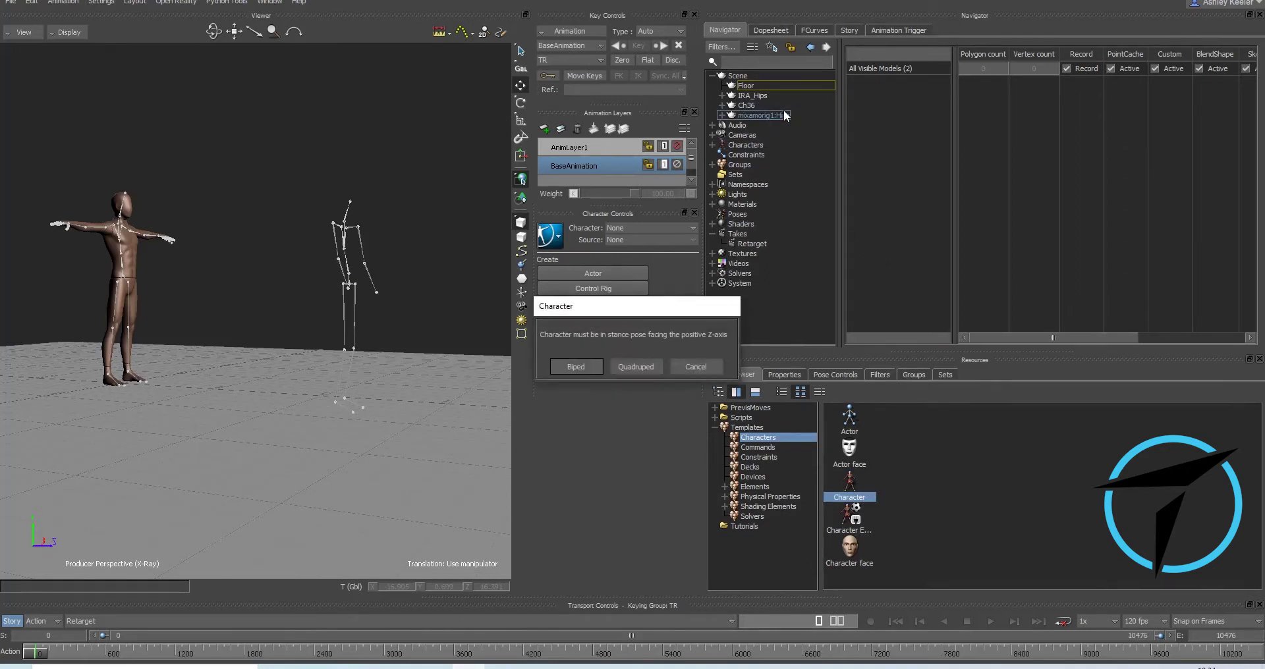
pyautogui.click(577, 366)
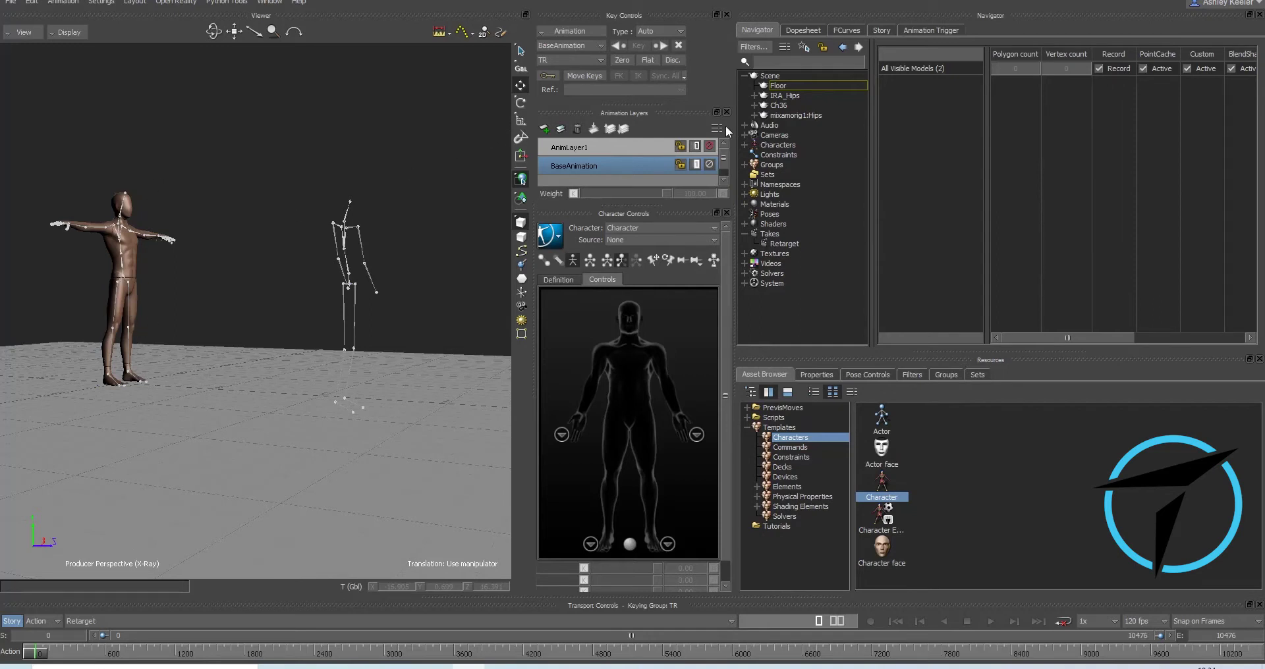
# Step: Rename the new character in the scene's Characters list as Target - Ira
pyautogui.click(745, 145)
pyautogui.rightClick(776, 154)
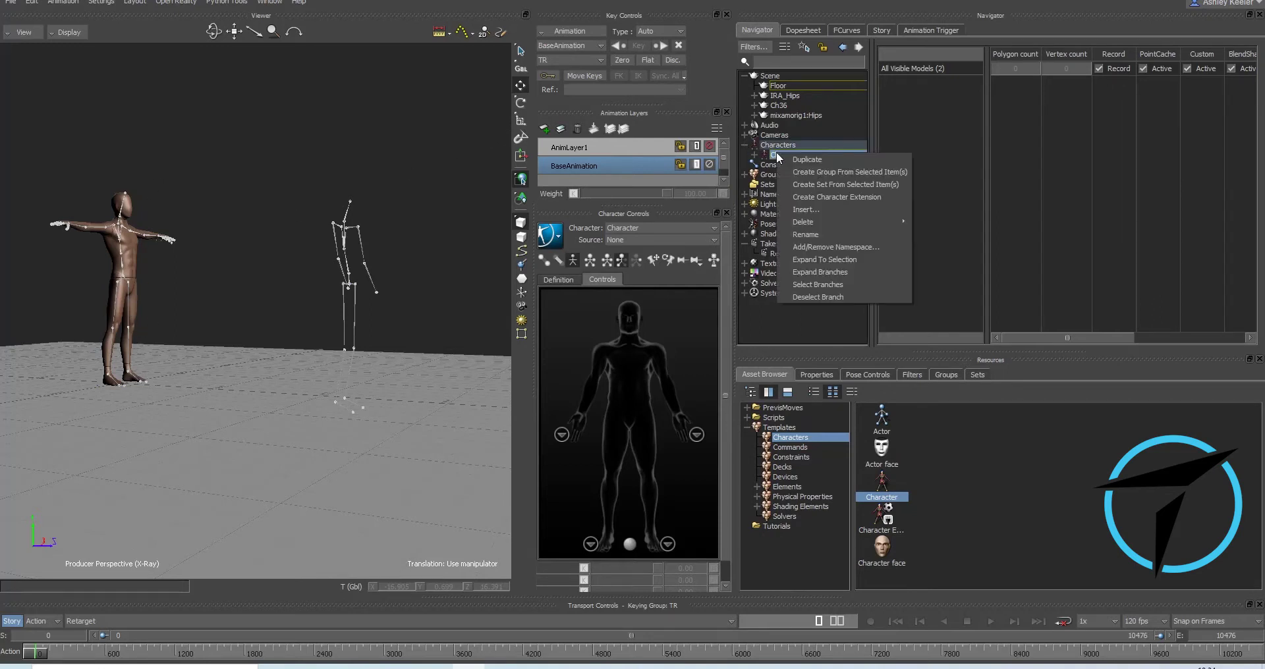
pyautogui.click(811, 235)
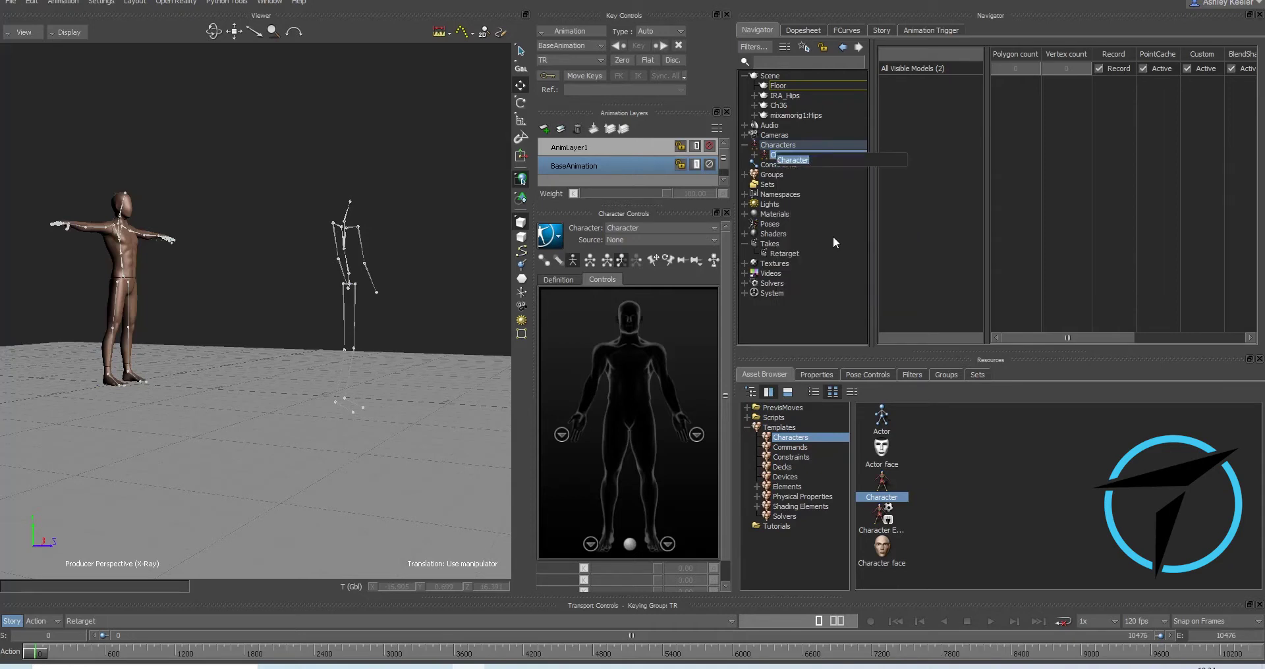
pyautogui.write('Target - Ira')
pyautogui.press('Return')
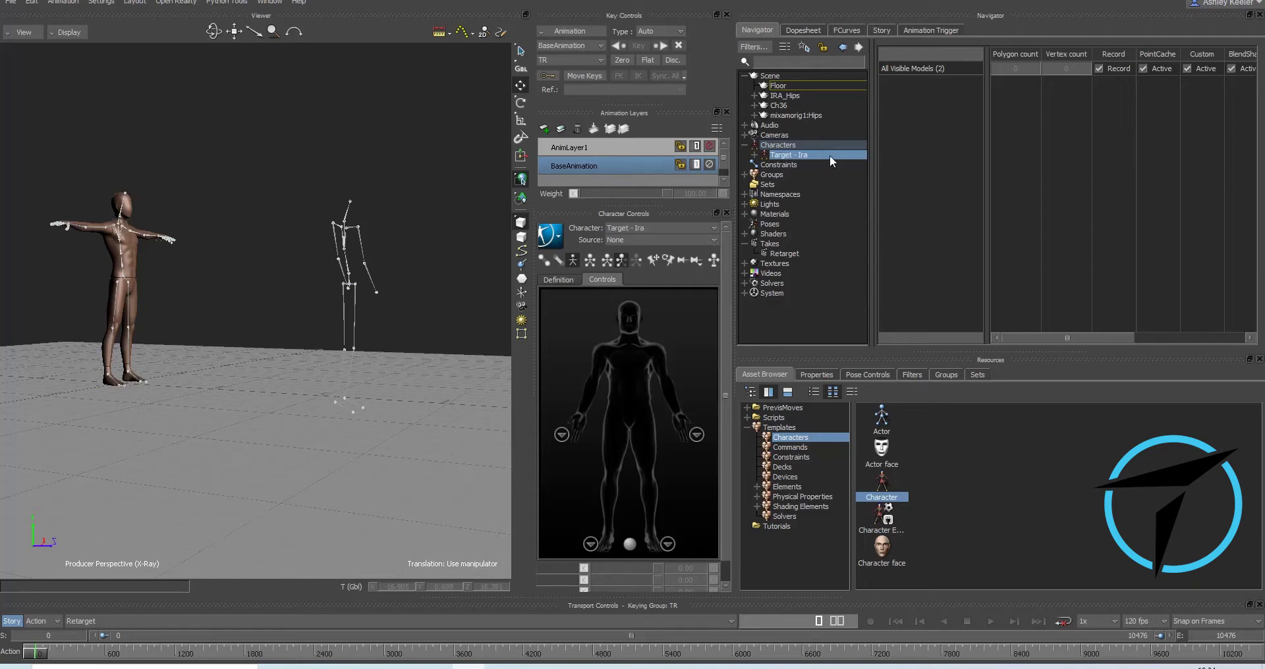
# Step: Shorten the new character's name to Target
pyautogui.rightClick(828, 155)
pyautogui.click(860, 252)
pyautogui.press('BackSpace')
pyautogui.press('BackSpace')
pyautogui.press('BackSpace')
pyautogui.press('Return')
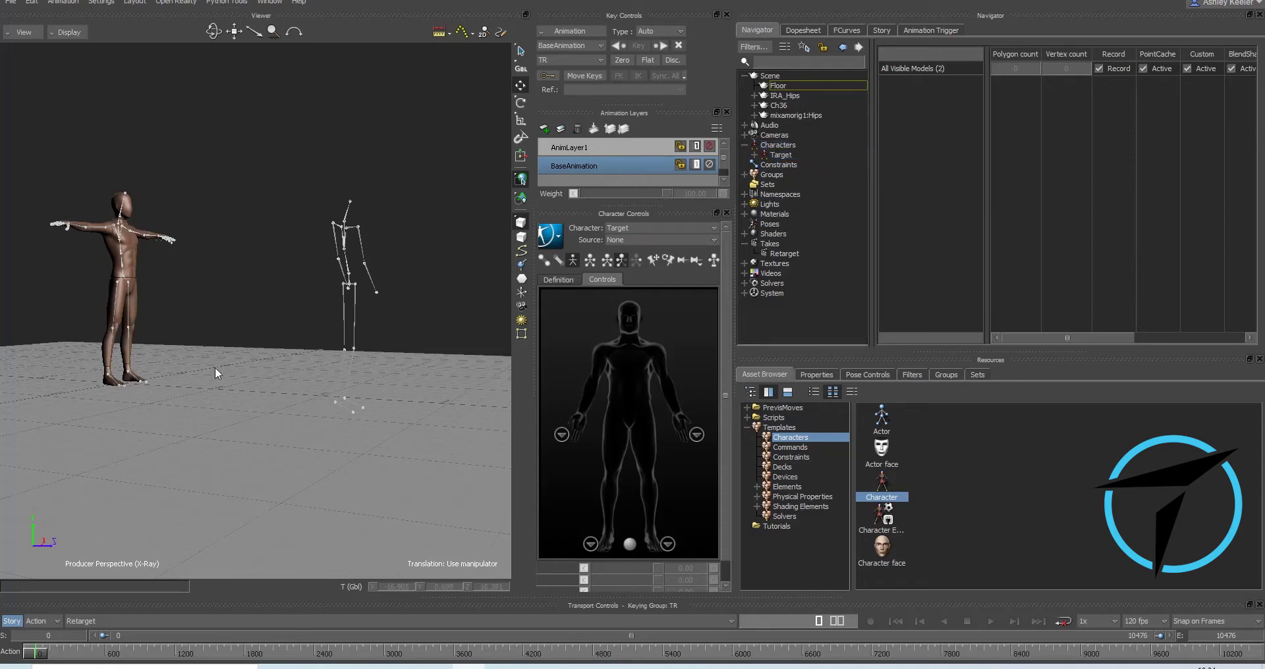
# Step: Show the Target character's definition and examine the mannequin's stance pose and the mocap skeleton beside it
pyautogui.keyDown('alt'); pyautogui.moveTo(206, 290); pyautogui.dragTo(207, 325); pyautogui.keyUp('alt')
pyautogui.scroll(4, 207, 325)
pyautogui.keyDown('alt'); pyautogui.moveTo(207, 325); pyautogui.dragTo(261, 348, button='middle'); pyautogui.keyUp('alt')
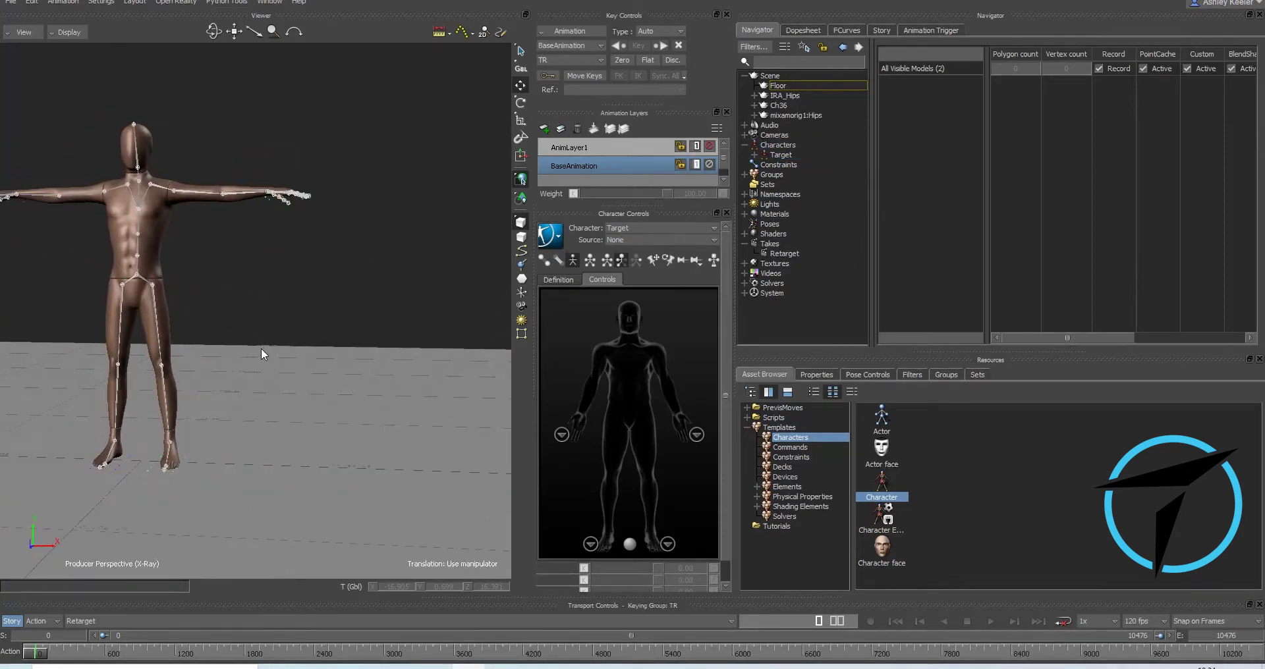
pyautogui.click(558, 280)
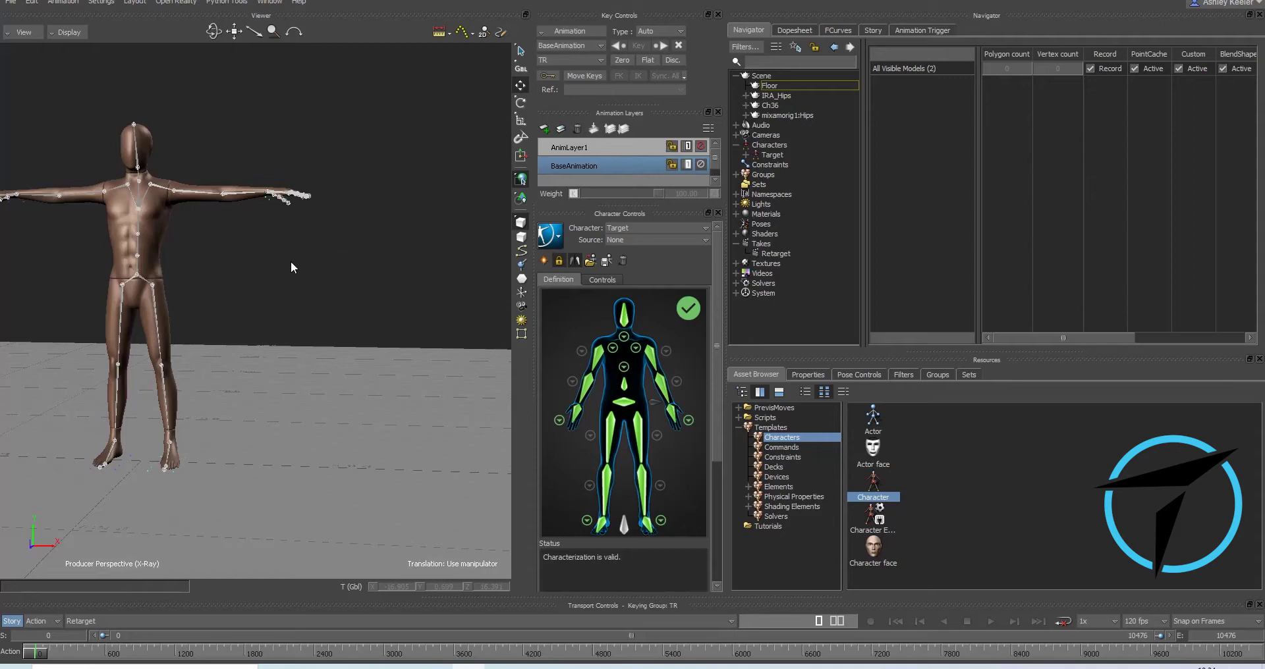
pyautogui.keyDown('shift'); pyautogui.moveTo(272, 255); pyautogui.dragTo(246, 288); pyautogui.keyUp('shift')
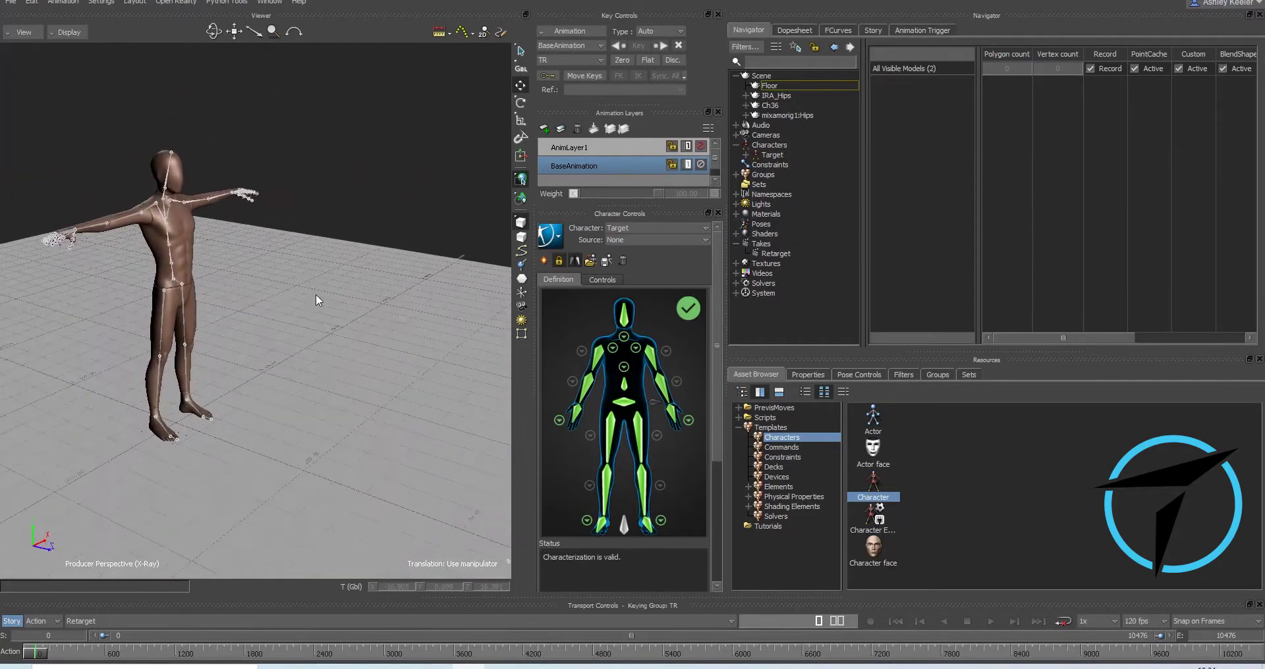
pyautogui.keyDown('ctrl'); pyautogui.keyDown('shift'); pyautogui.moveTo(315, 294); pyautogui.dragTo(223, 297); pyautogui.keyUp('shift'); pyautogui.keyUp('ctrl')
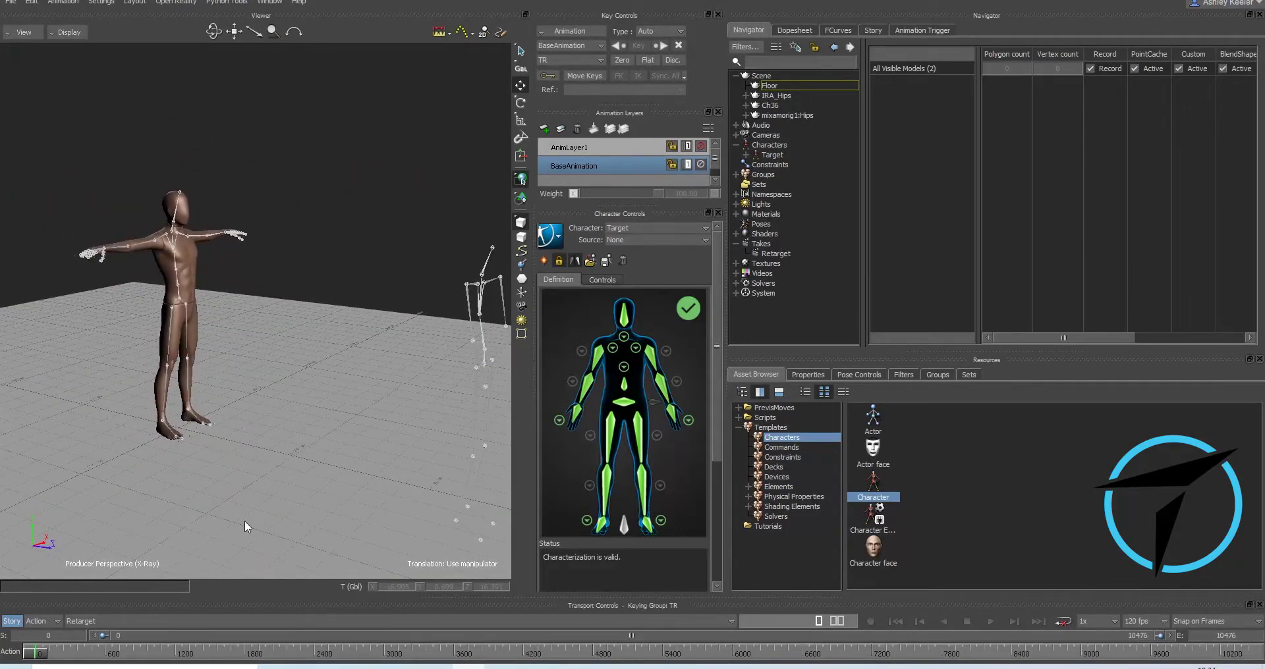
pyautogui.keyDown('ctrl'); pyautogui.keyDown('shift'); pyautogui.moveTo(336, 353); pyautogui.dragTo(262, 351); pyautogui.keyUp('shift'); pyautogui.keyUp('ctrl')
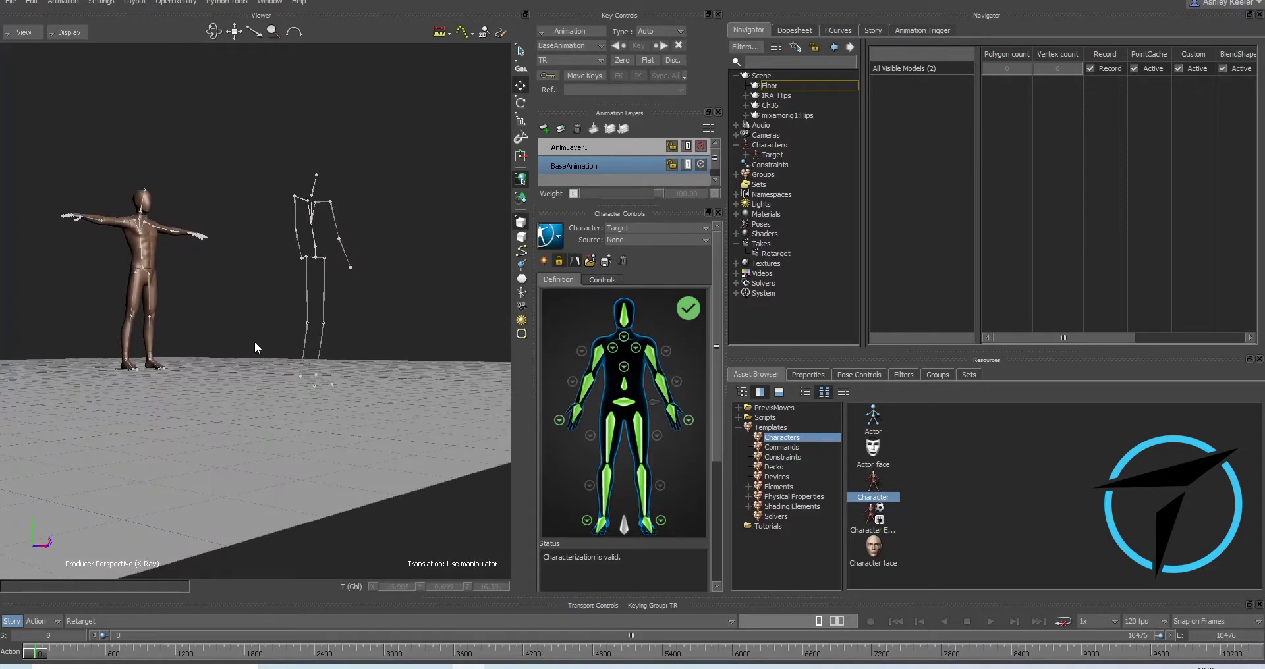
pyautogui.keyDown('ctrl'); pyautogui.keyDown('shift'); pyautogui.moveTo(341, 318); pyautogui.dragTo(415, 380); pyautogui.keyUp('shift'); pyautogui.keyUp('ctrl')
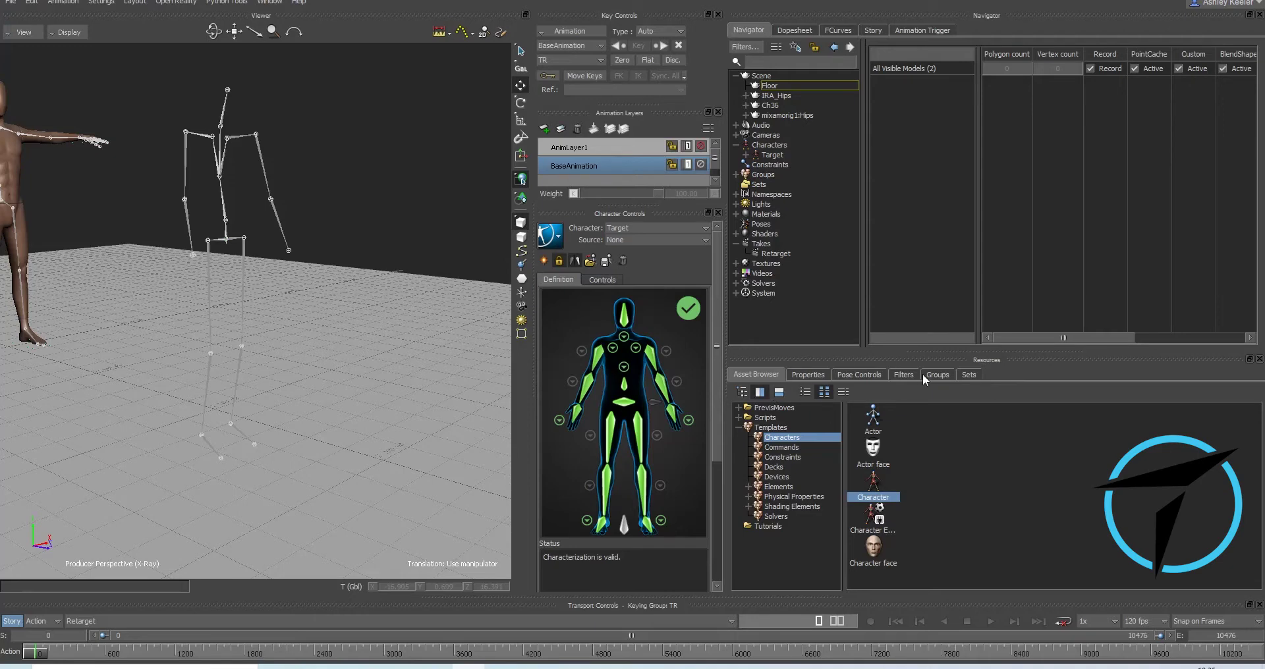
# Step: Characterize the IRA_Hips skeleton as a biped with the Character template and rename the new character Mocap
pyautogui.moveTo(869, 483); pyautogui.dragTo(780, 93)
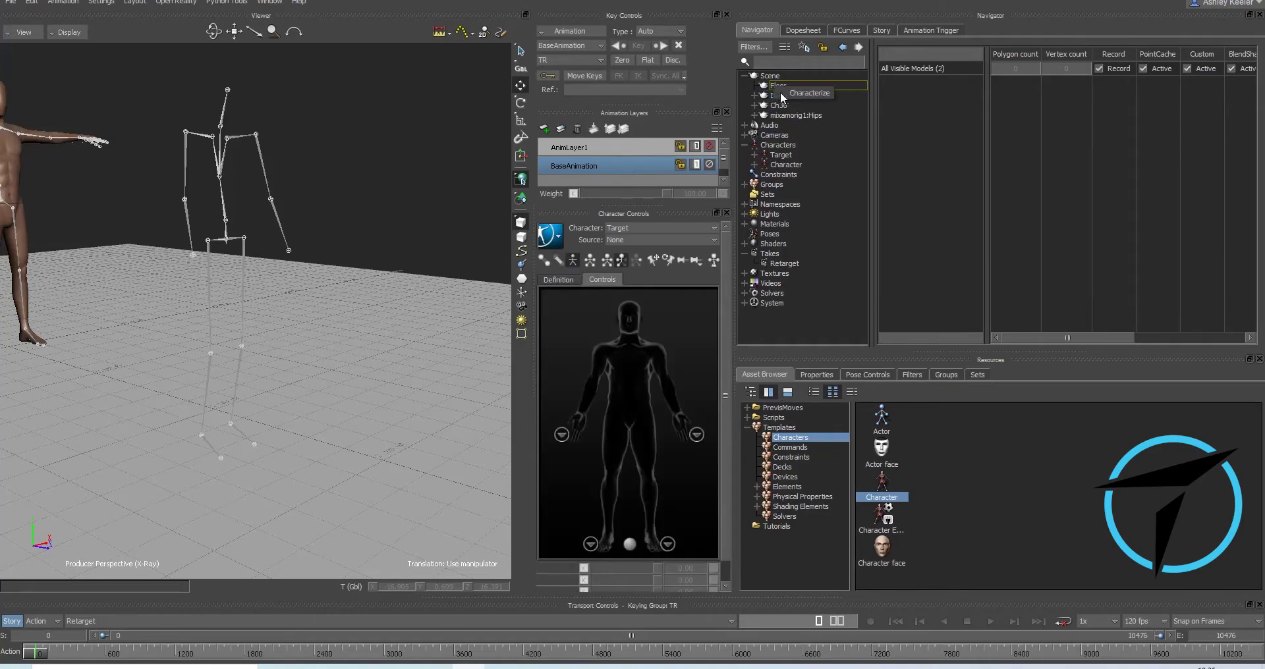
pyautogui.click(571, 370)
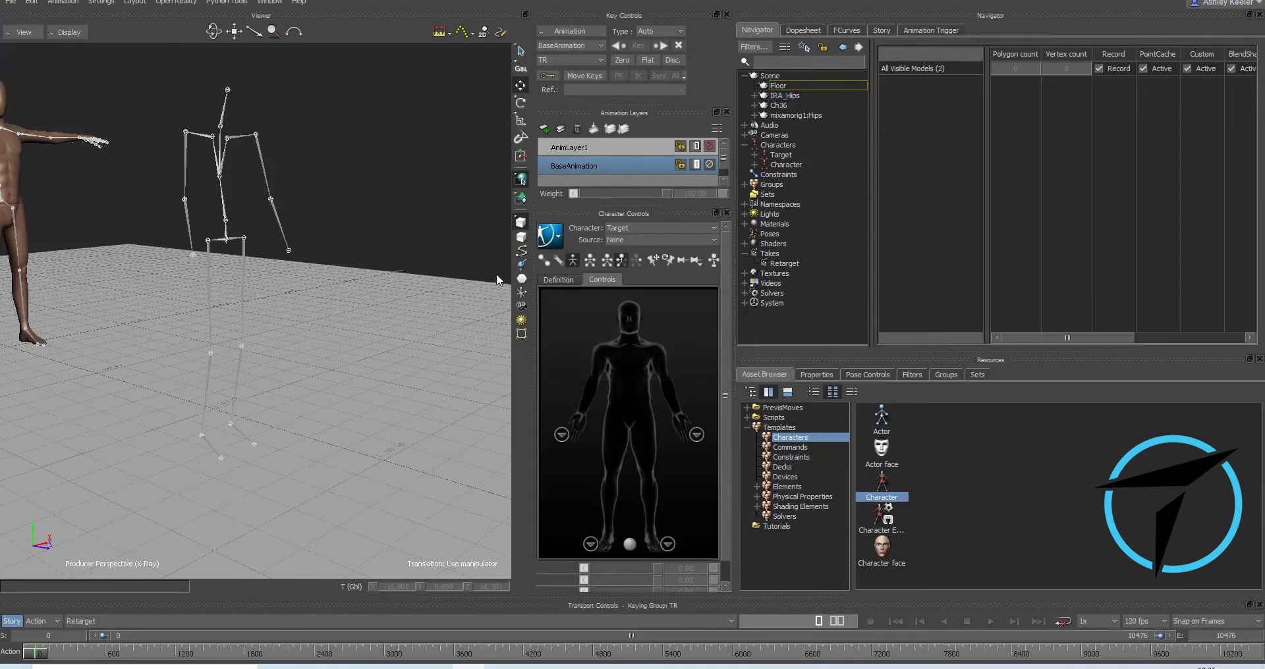
pyautogui.rightClick(784, 165)
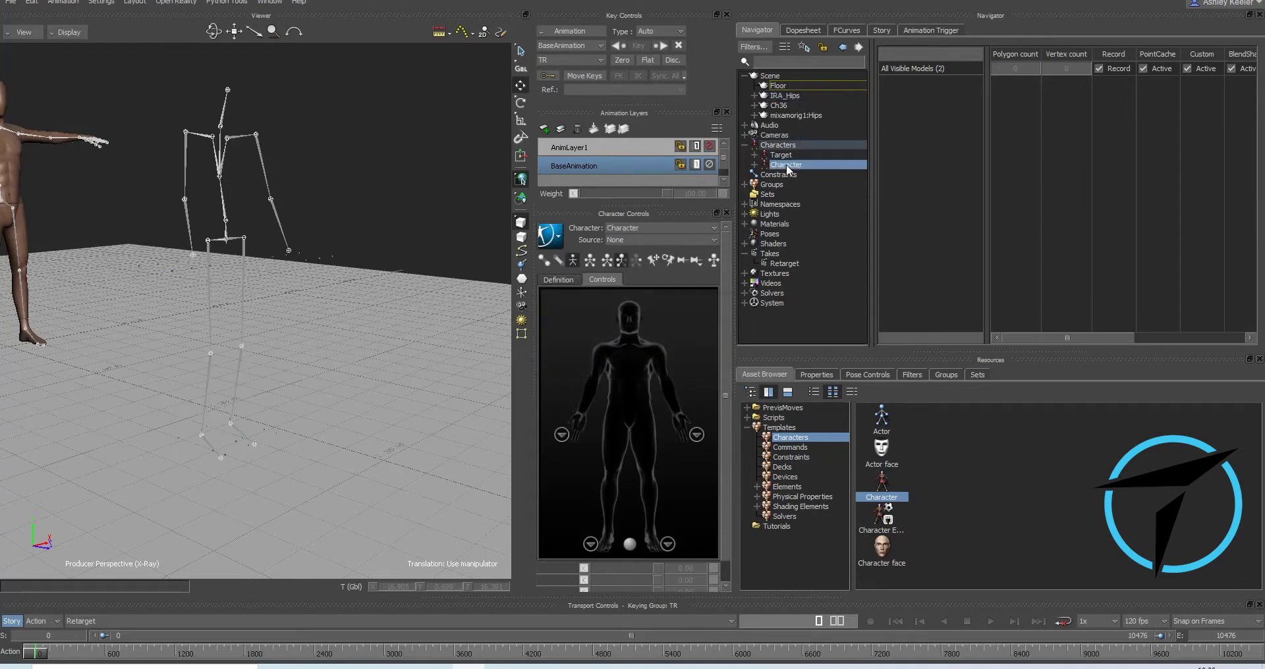
pyautogui.click(856, 247)
pyautogui.write('Mocap')
pyautogui.press('Return')
# Step: Show the Mocap character's definition and examine the mocap skeleton's arms, legs and facing direction against the mannequin
pyautogui.click(558, 279)
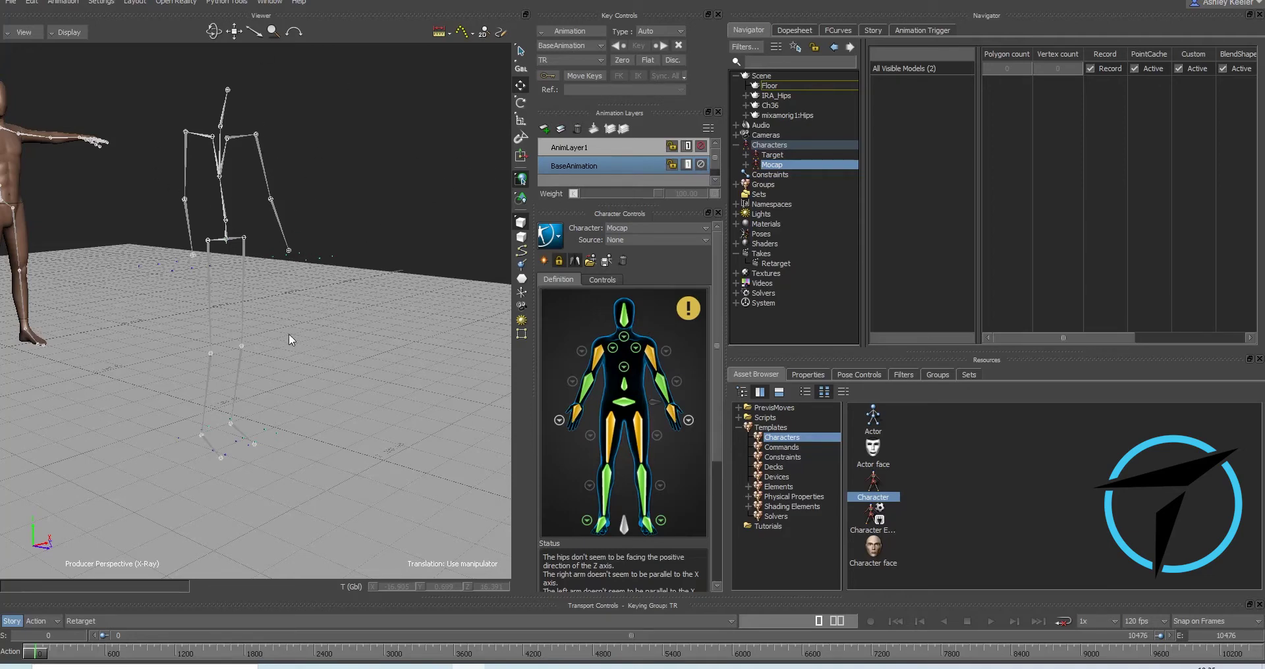
pyautogui.moveTo(288, 334); pyautogui.dragTo(210, 174)
pyautogui.moveTo(302, 251); pyautogui.dragTo(303, 250)
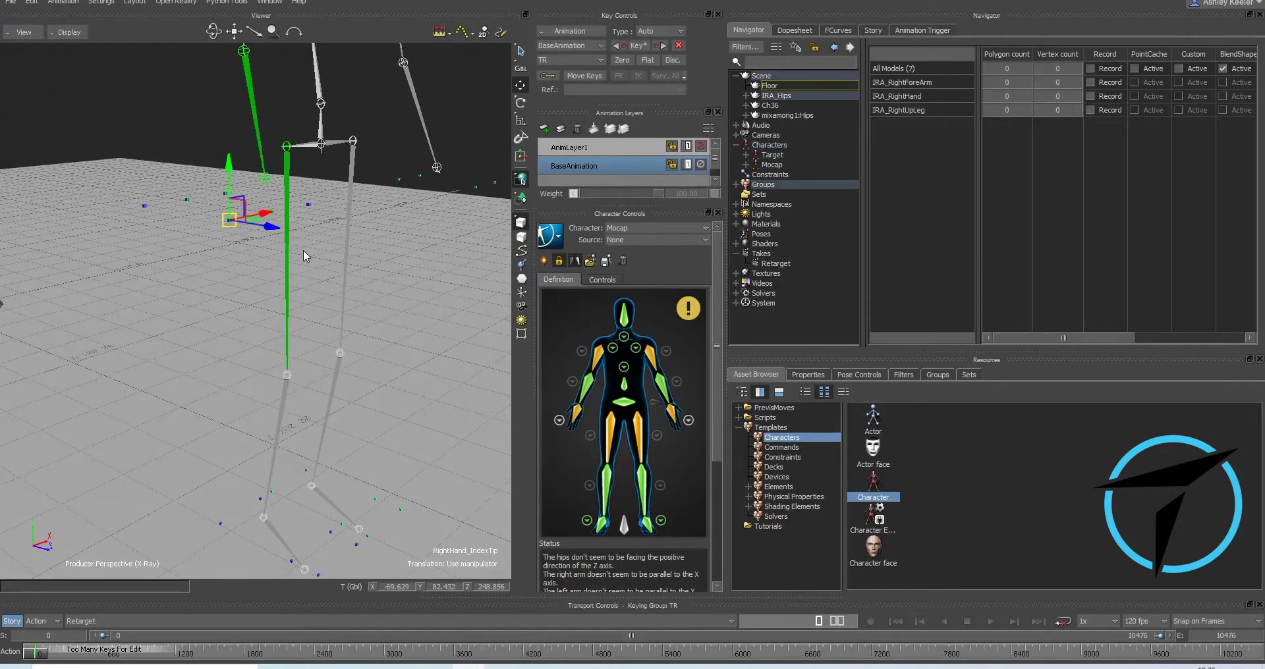
pyautogui.click(129, 151)
pyautogui.click(204, 85)
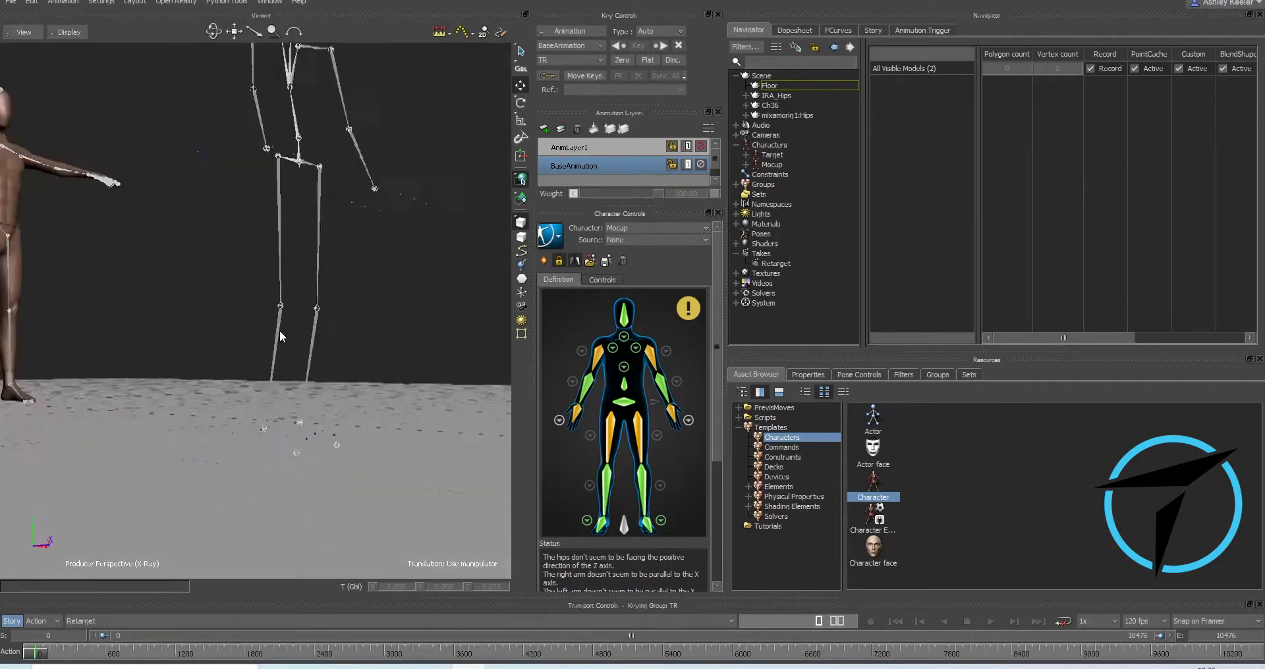
pyautogui.keyDown('ctrl'); pyautogui.keyDown('shift'); pyautogui.moveTo(279, 330); pyautogui.dragTo(285, 406); pyautogui.keyUp('shift'); pyautogui.keyUp('ctrl')
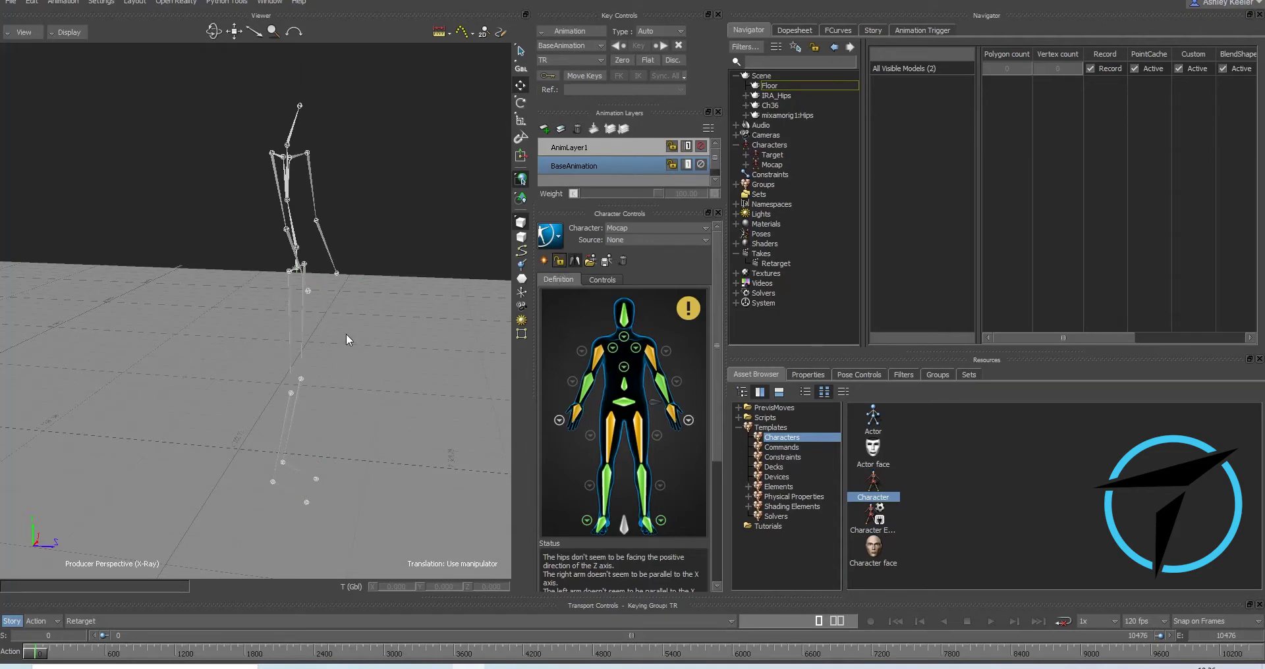
pyautogui.keyDown('ctrl'); pyautogui.keyDown('shift'); pyautogui.moveTo(334, 332); pyautogui.dragTo(255, 357); pyautogui.keyUp('shift'); pyautogui.keyUp('ctrl')
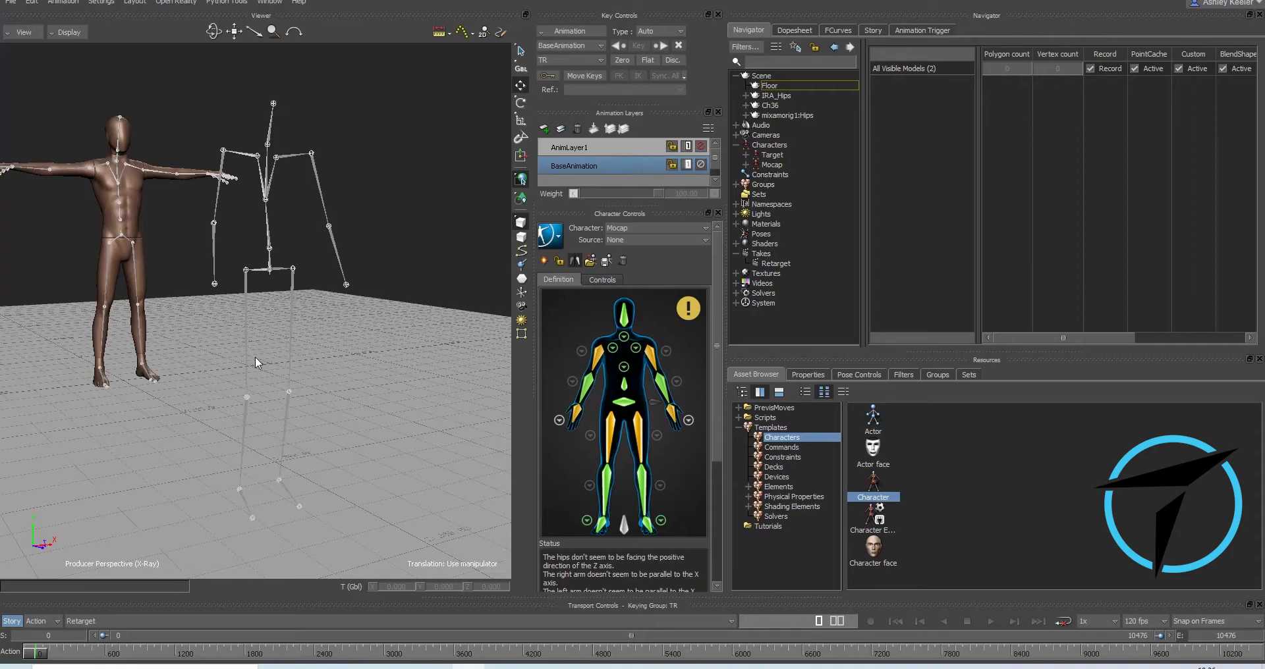
pyautogui.moveTo(175, 295); pyautogui.dragTo(268, 406)
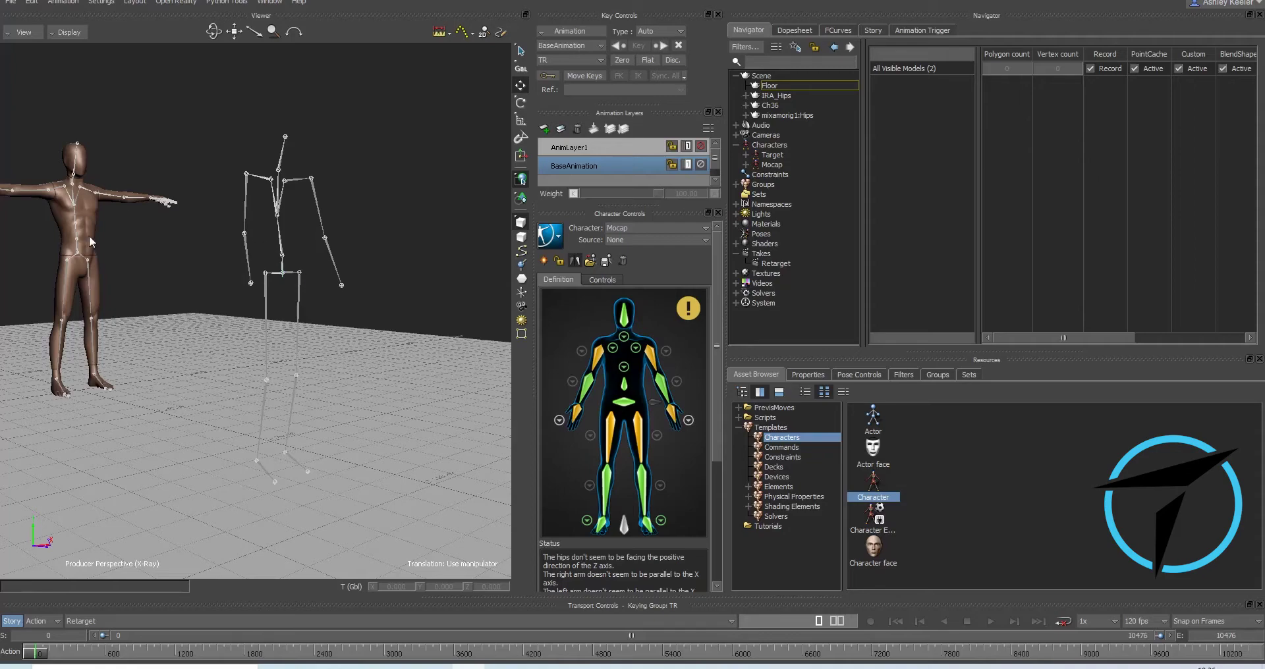
pyautogui.moveTo(59, 239); pyautogui.dragTo(245, 445)
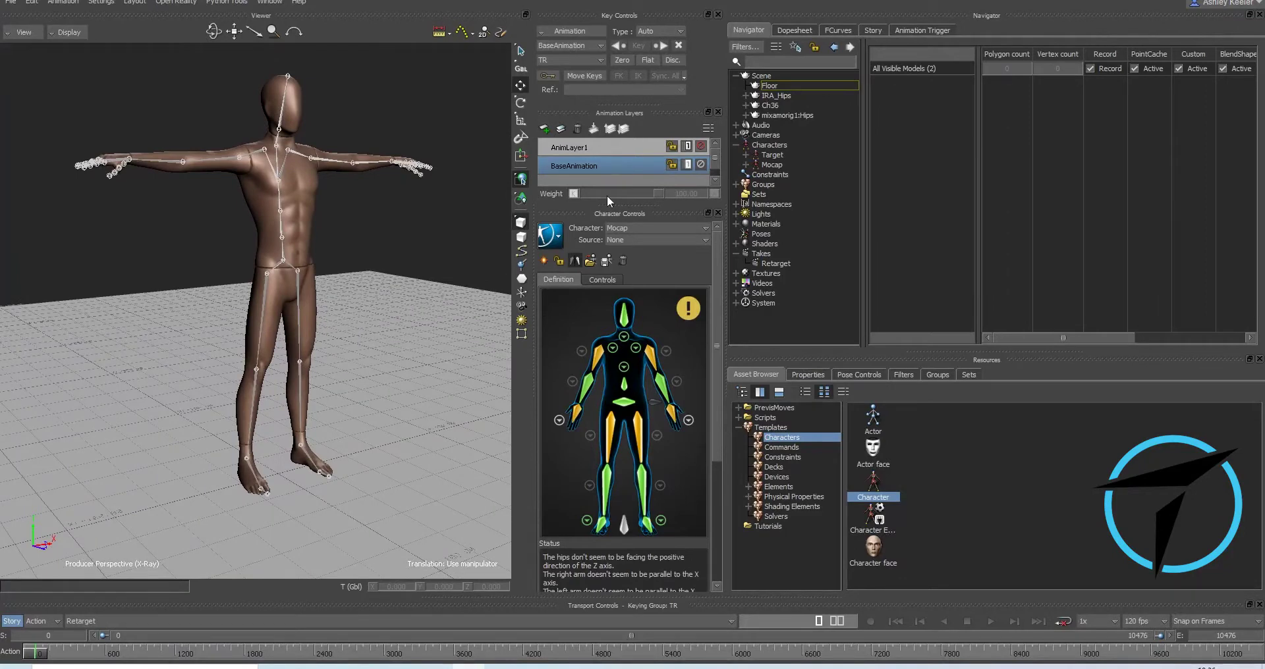
# Step: Enable Feet Floor Contact in the Floor Contacts modifiers of the Target character's settings
pyautogui.doubleClick(777, 156)
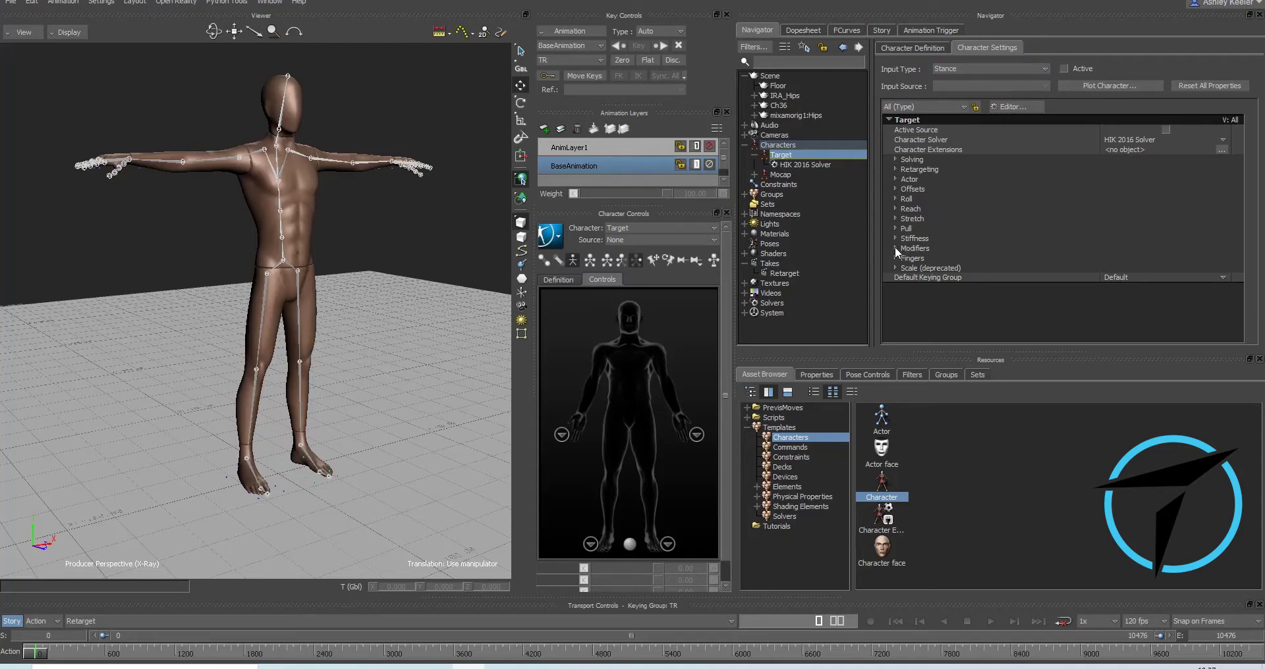
pyautogui.click(924, 250)
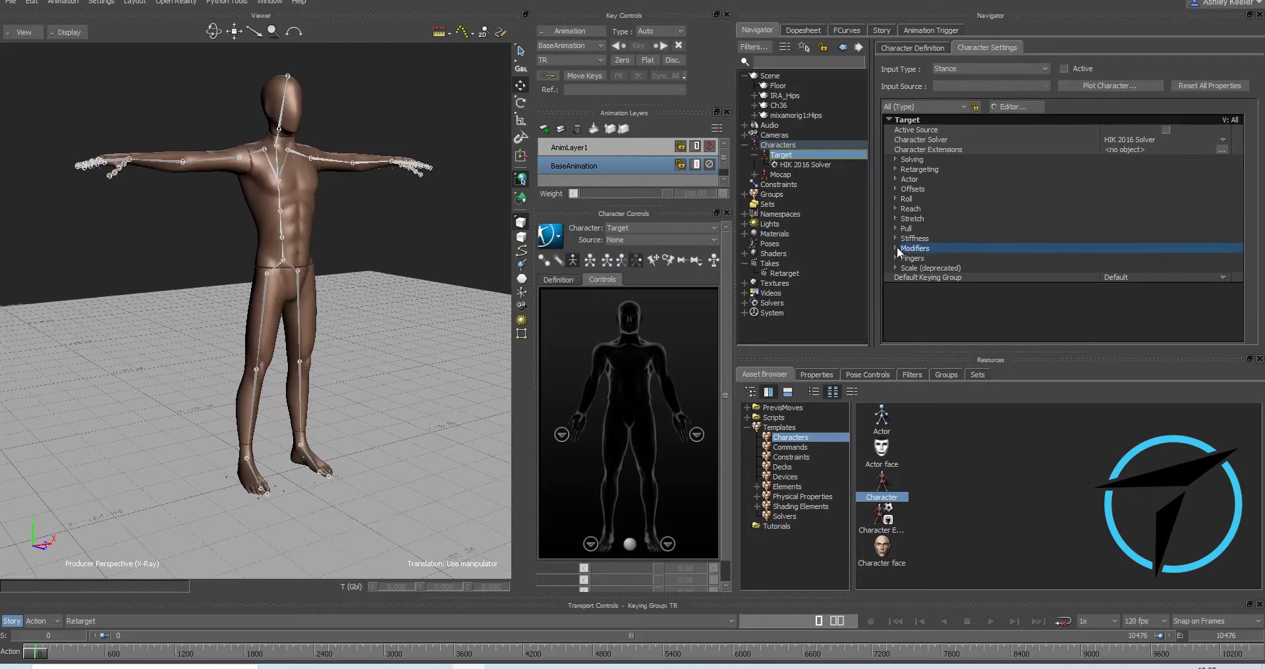
pyautogui.click(896, 248)
pyautogui.click(905, 259)
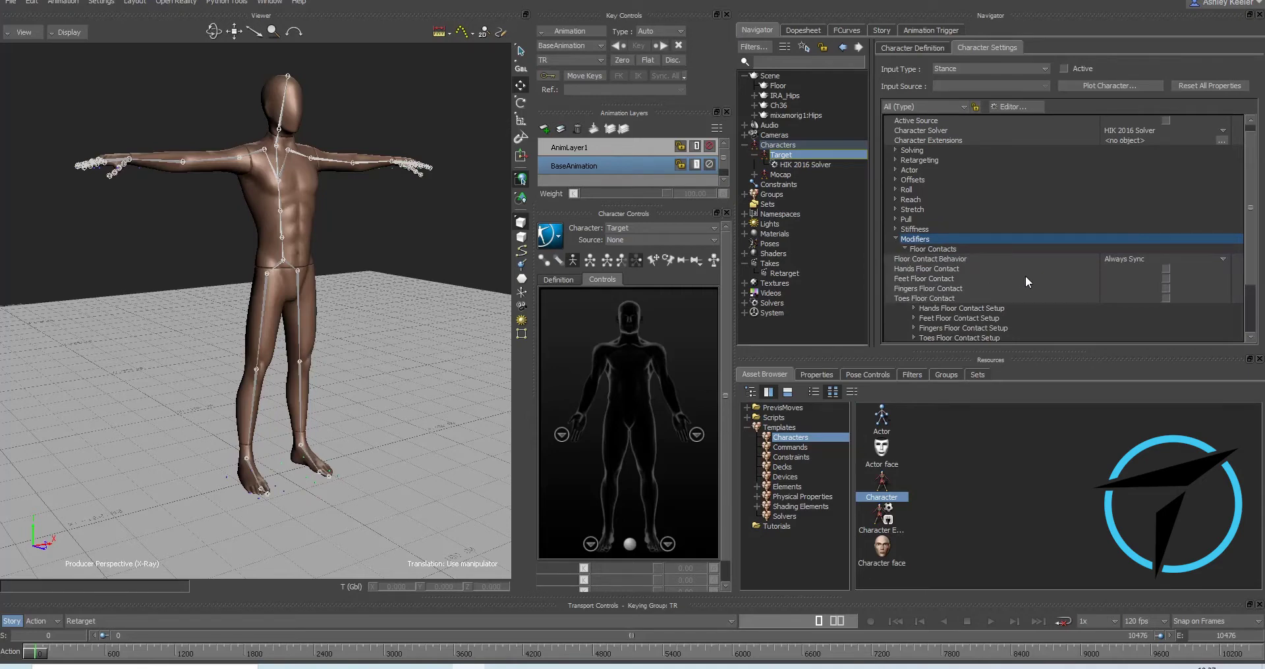
pyautogui.click(1164, 279)
pyautogui.click(946, 280)
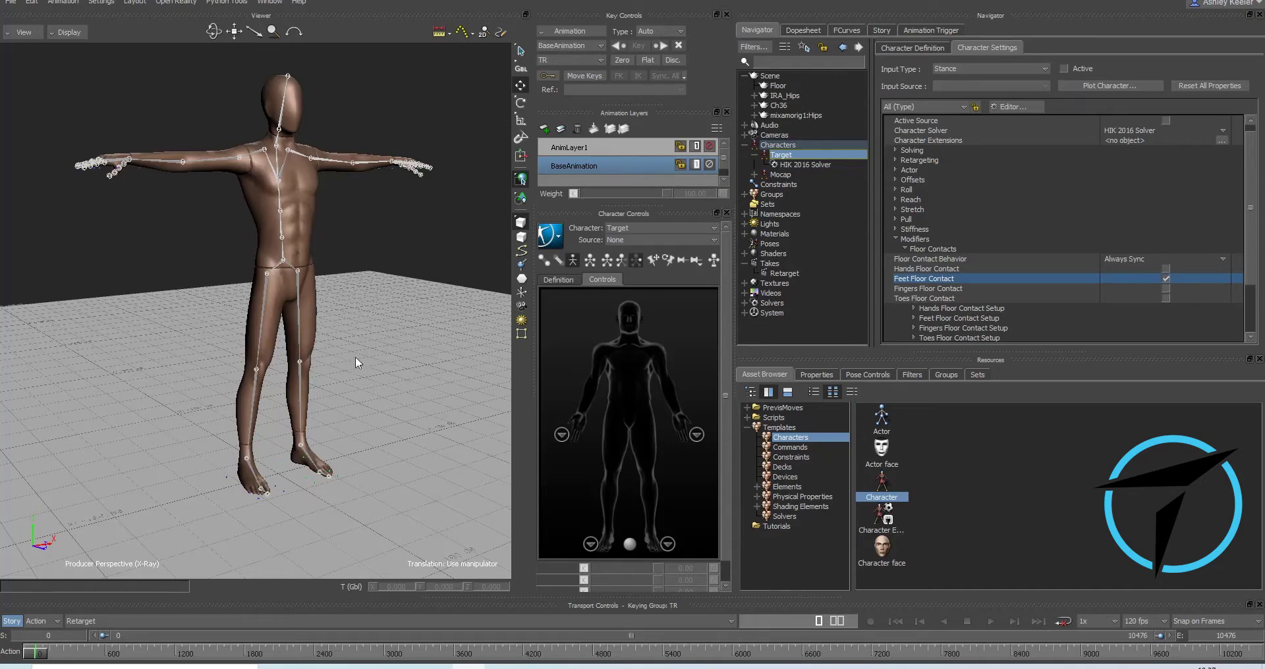
# Step: Select the floor and remove the Target character's characterization in its Character Definition
pyautogui.click(380, 416)
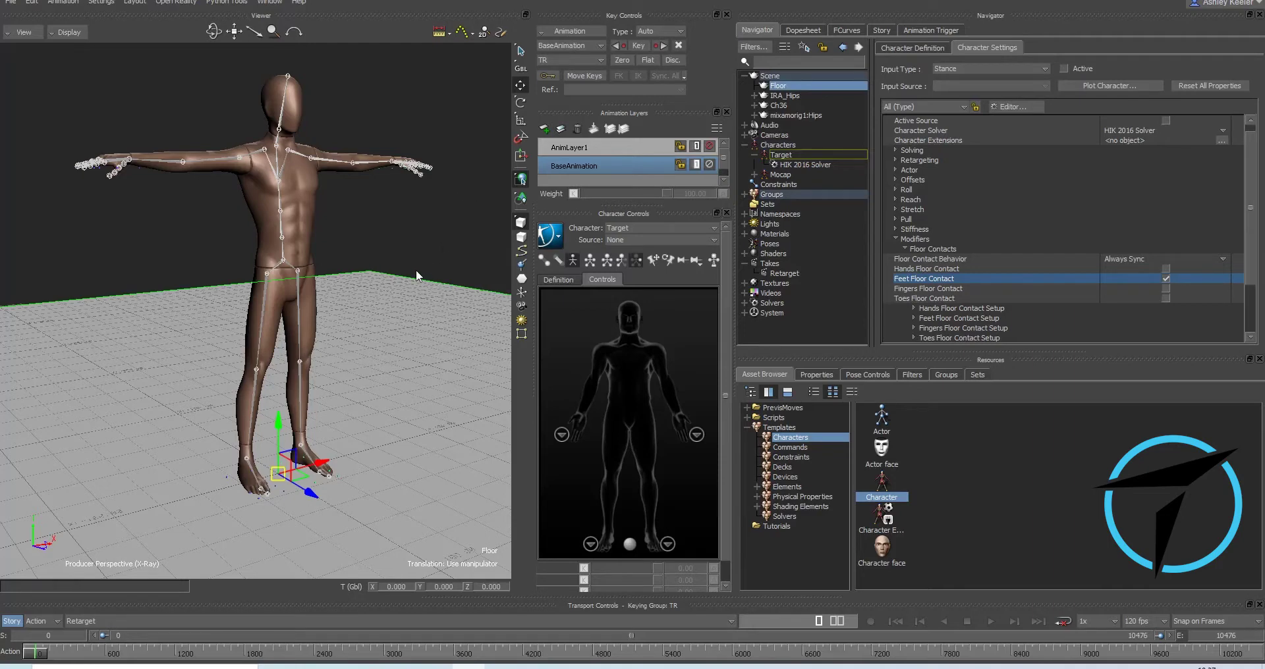
pyautogui.click(924, 44)
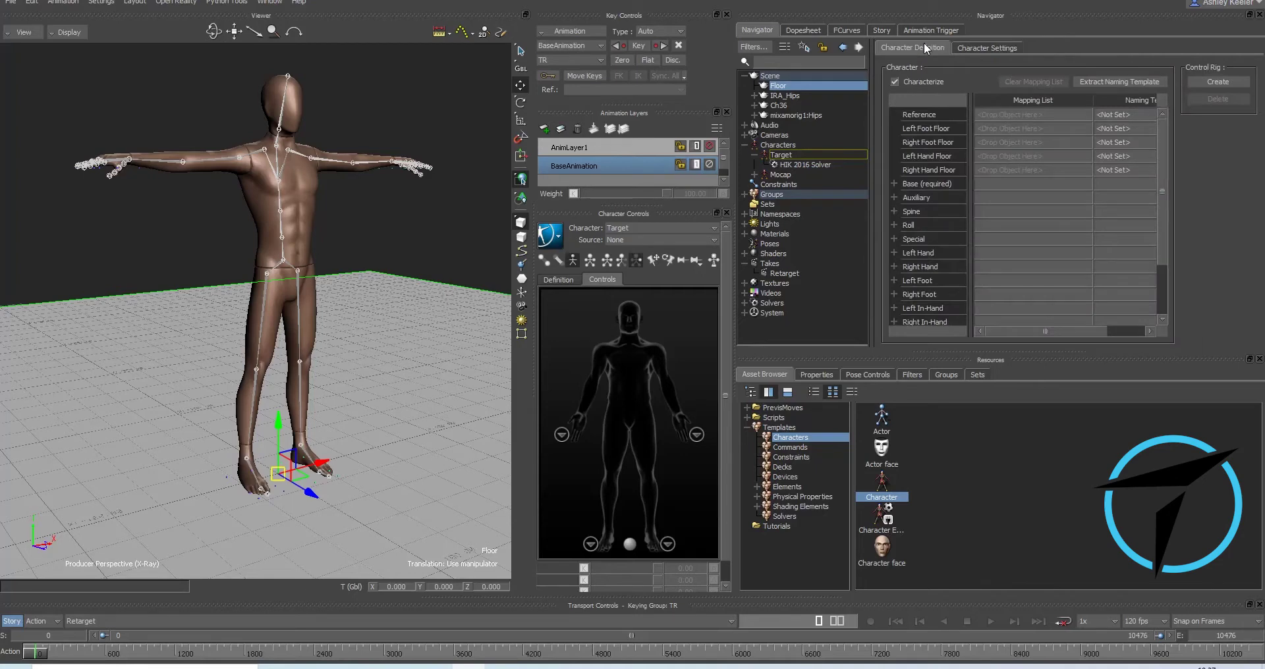
pyautogui.click(895, 82)
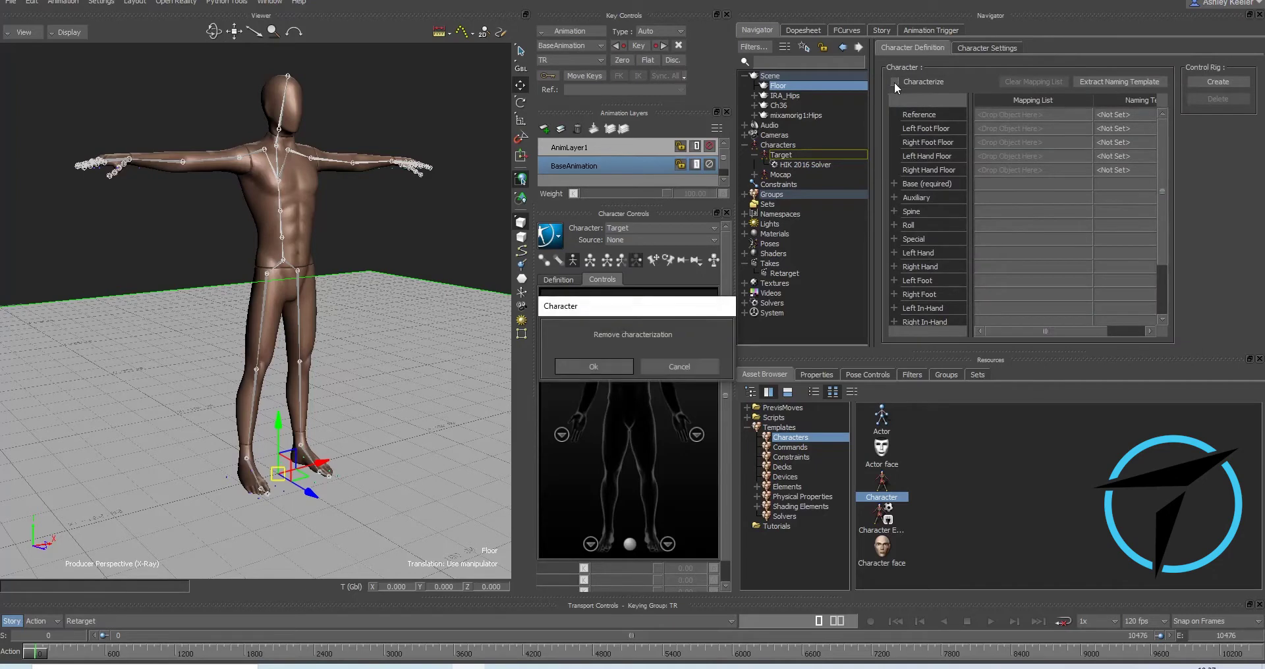
pyautogui.click(607, 370)
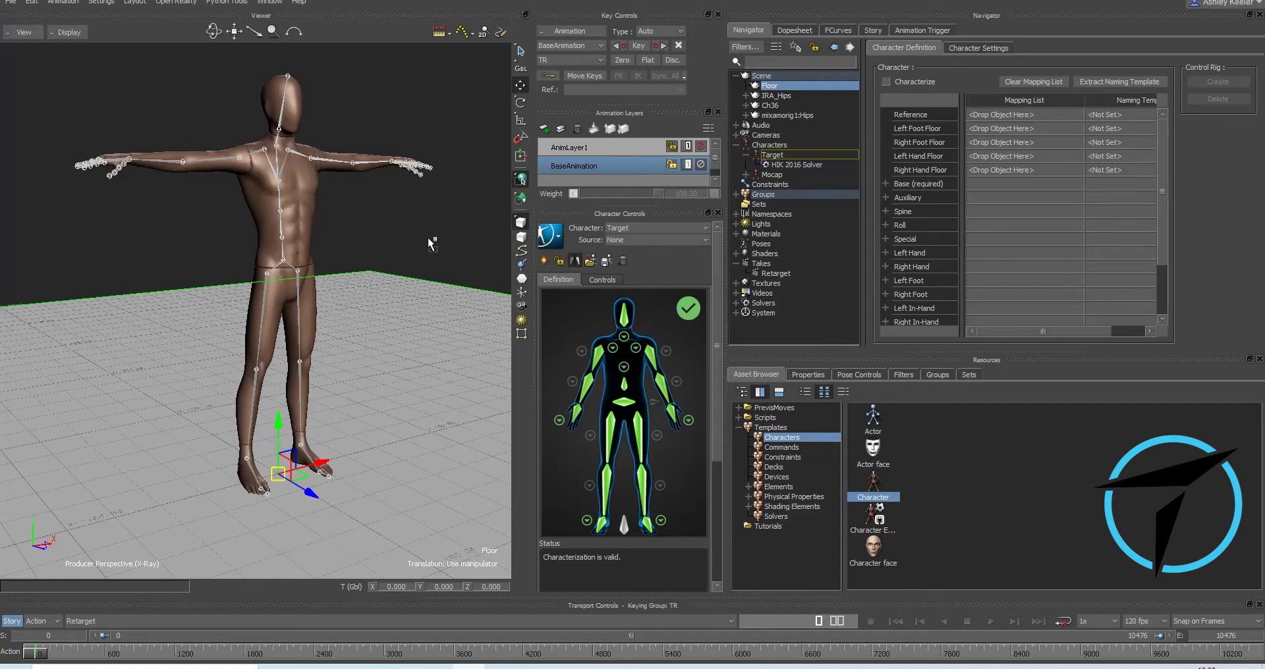
# Step: Assign the Floor to the left and right foot and hand floor slots of the Target definition and characterize it as a biped
pyautogui.moveTo(793, 165); pyautogui.dragTo(1007, 124)
pyautogui.moveTo(815, 87); pyautogui.dragTo(990, 145)
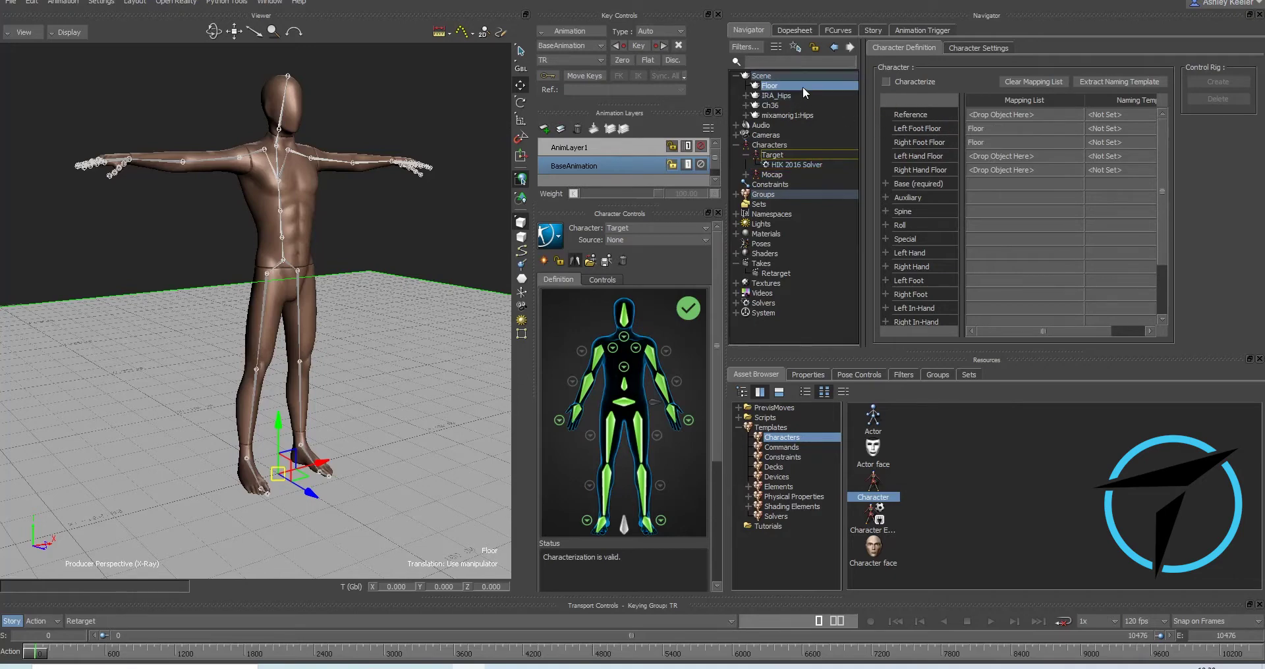
pyautogui.moveTo(803, 86); pyautogui.dragTo(1017, 153)
pyautogui.moveTo(776, 95); pyautogui.dragTo(997, 167)
pyautogui.click(894, 78)
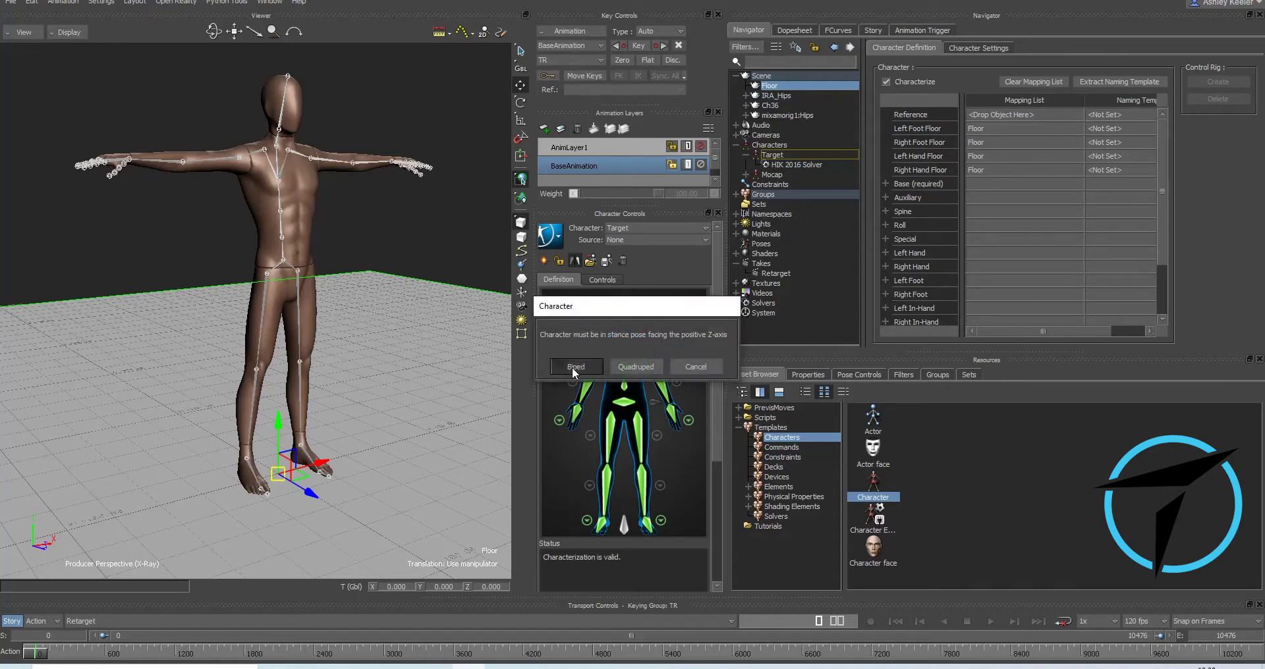
pyautogui.click(572, 366)
# Step: Show the Target character's settings and examine the floor contact markers around the mannequin's feet
pyautogui.click(978, 50)
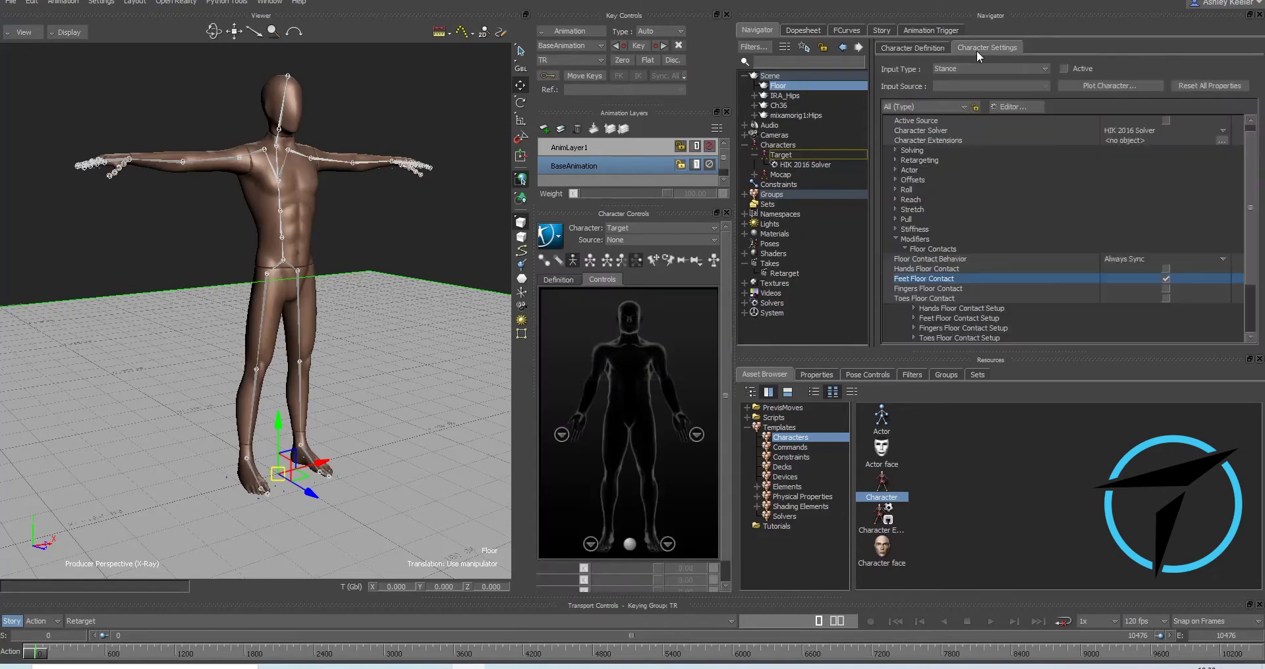
pyautogui.scroll(-2, 966, 271)
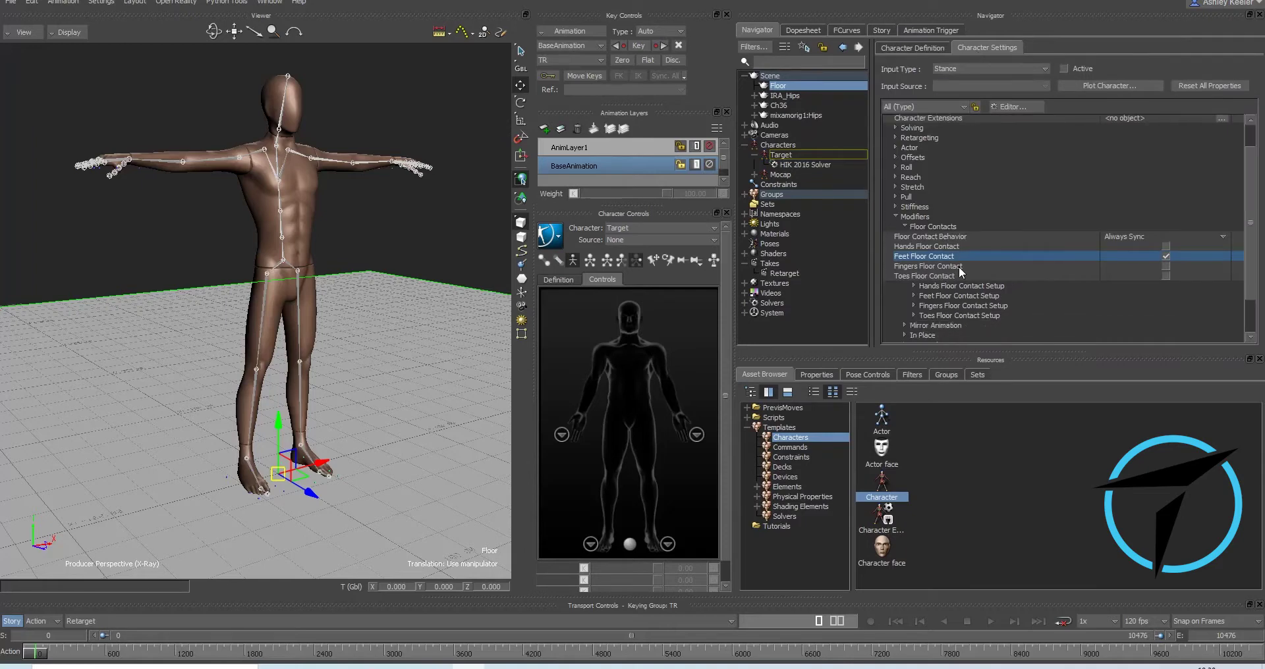
pyautogui.moveTo(439, 254); pyautogui.dragTo(277, 415)
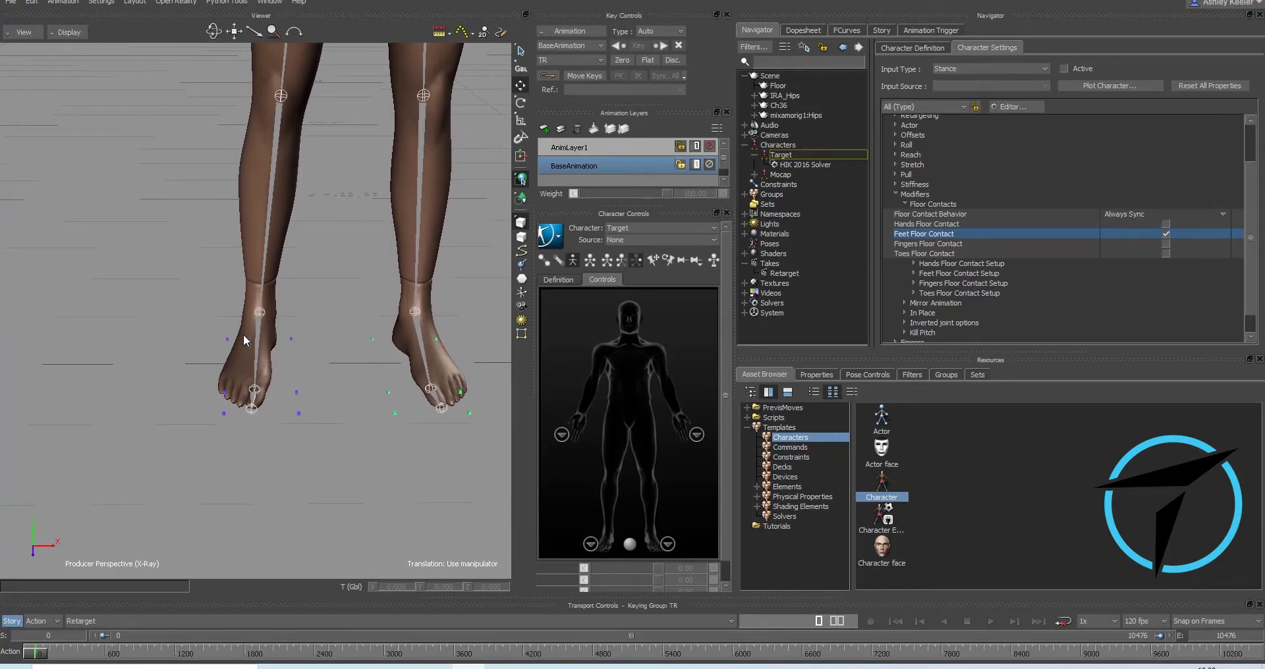
pyautogui.moveTo(246, 339); pyautogui.dragTo(217, 395)
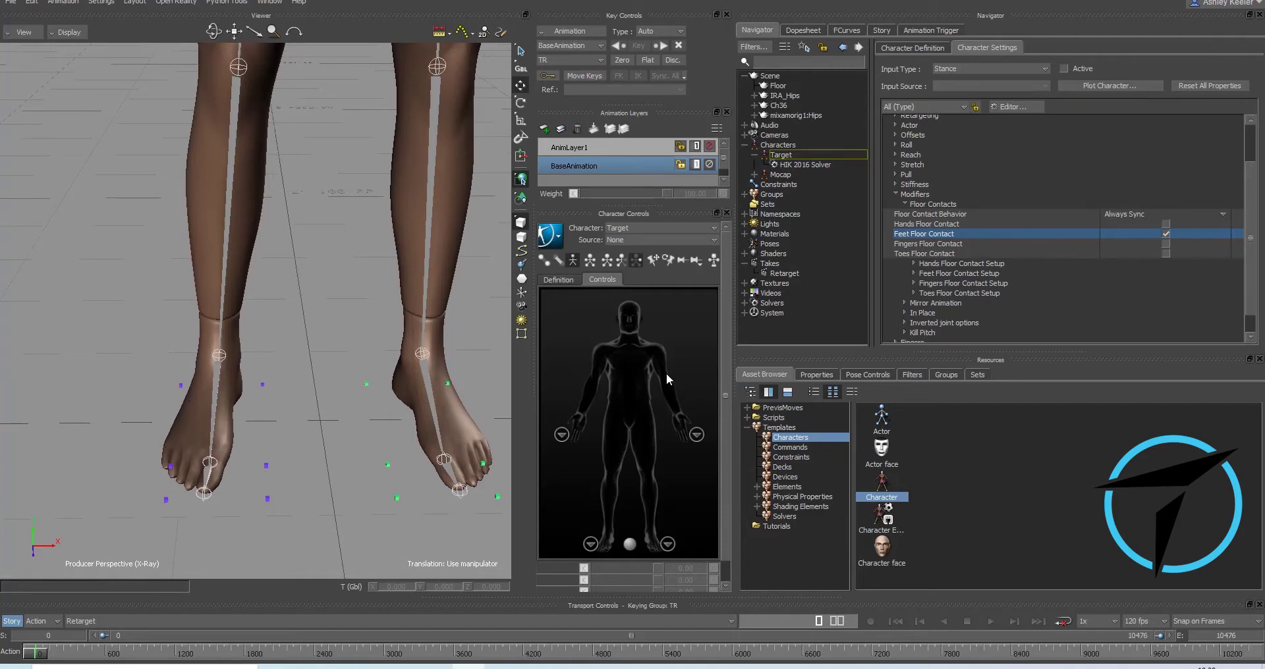
# Step: Unlock the Target characterization and rotate the mannequin's right foot about the global vertical axis so it points straight ahead
pyautogui.click(562, 280)
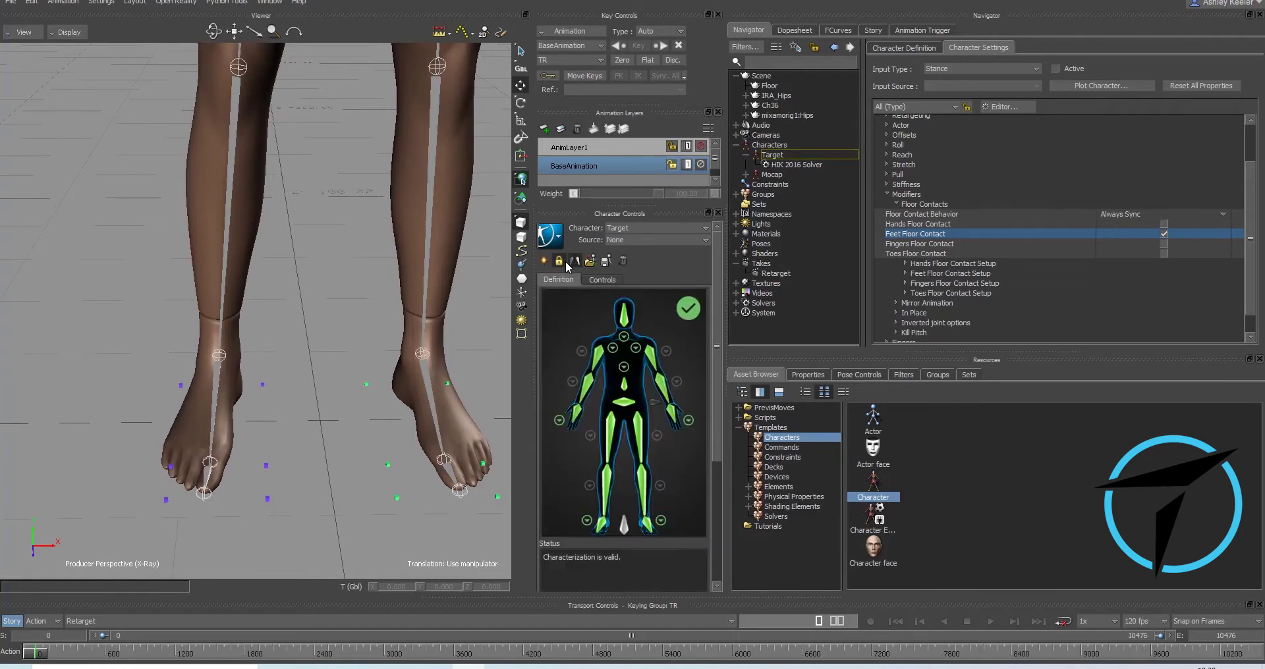
pyautogui.click(559, 262)
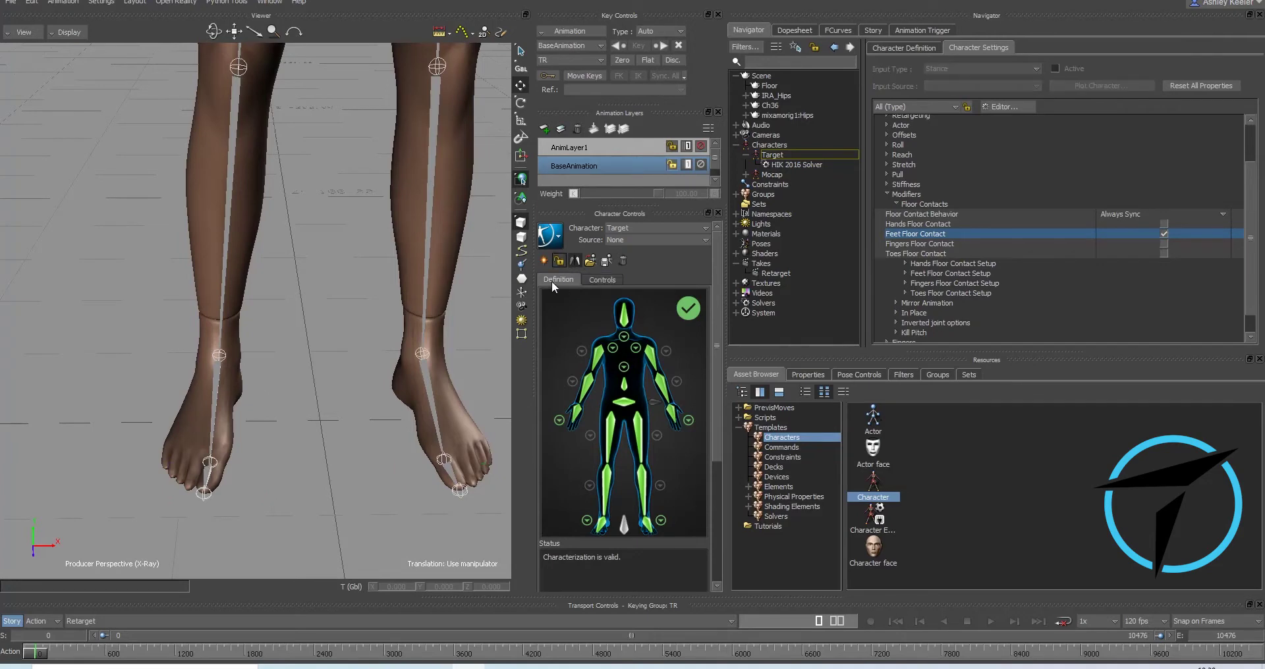
pyautogui.click(207, 391)
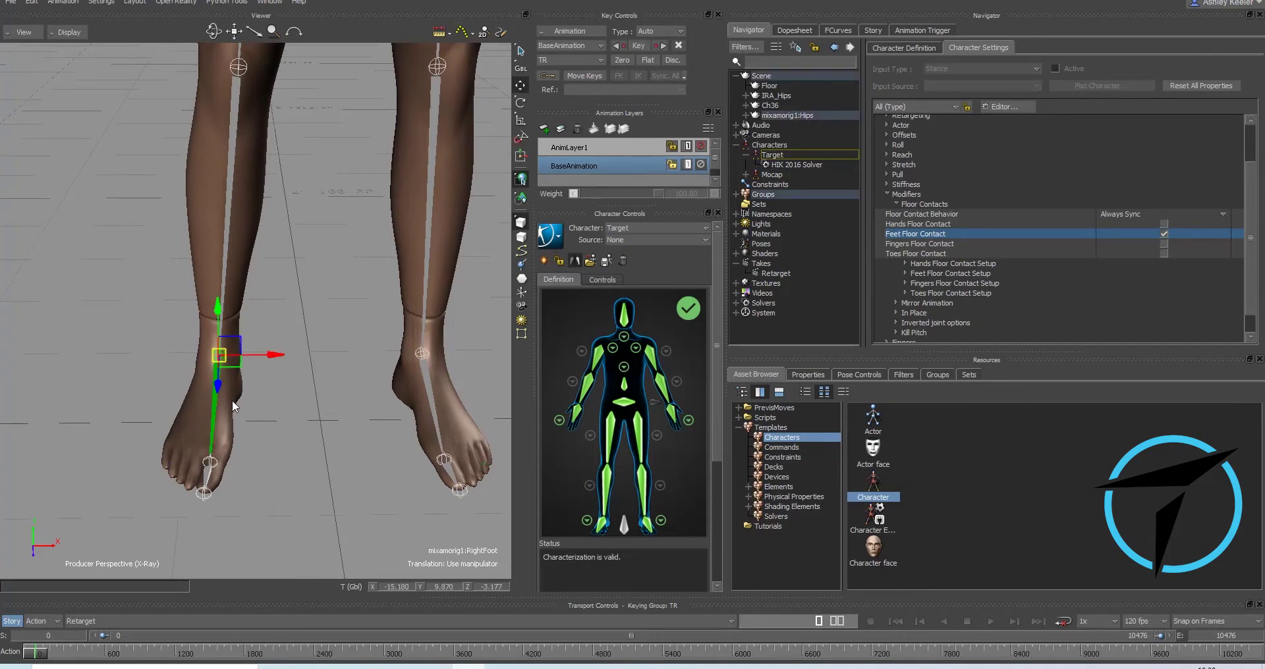
pyautogui.press('e')
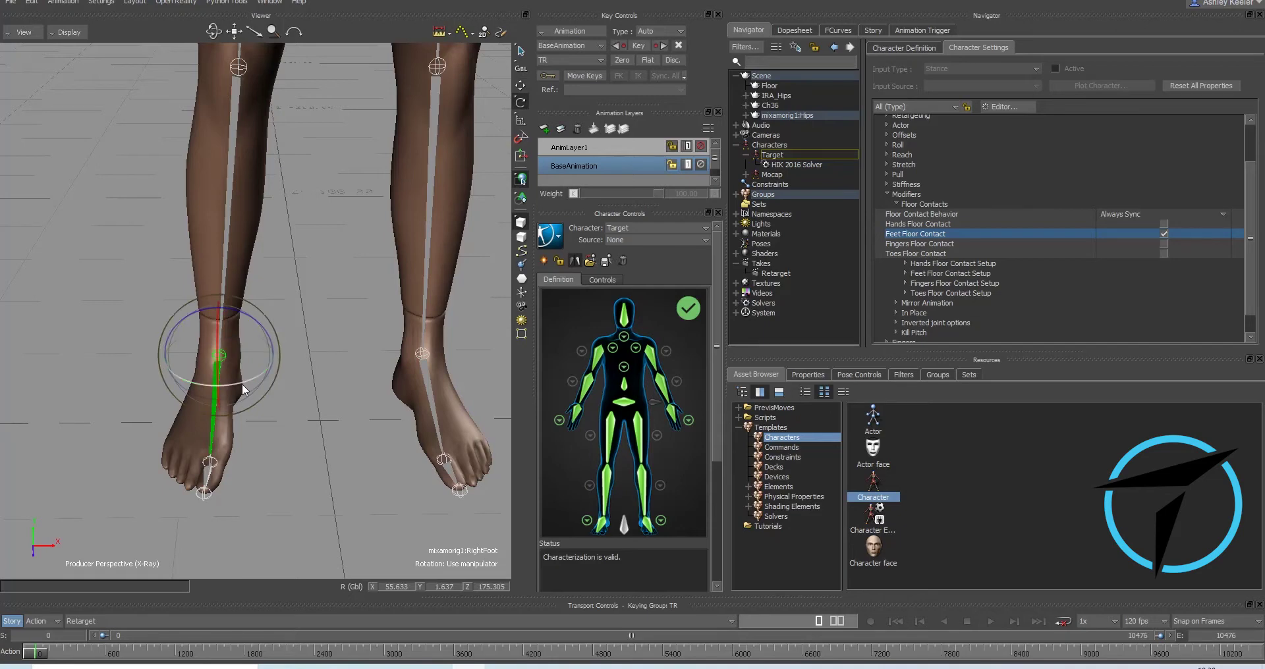
pyautogui.press('F5')
pyautogui.keyDown('alt'); pyautogui.moveTo(315, 437); pyautogui.dragTo(328, 369); pyautogui.keyUp('alt')
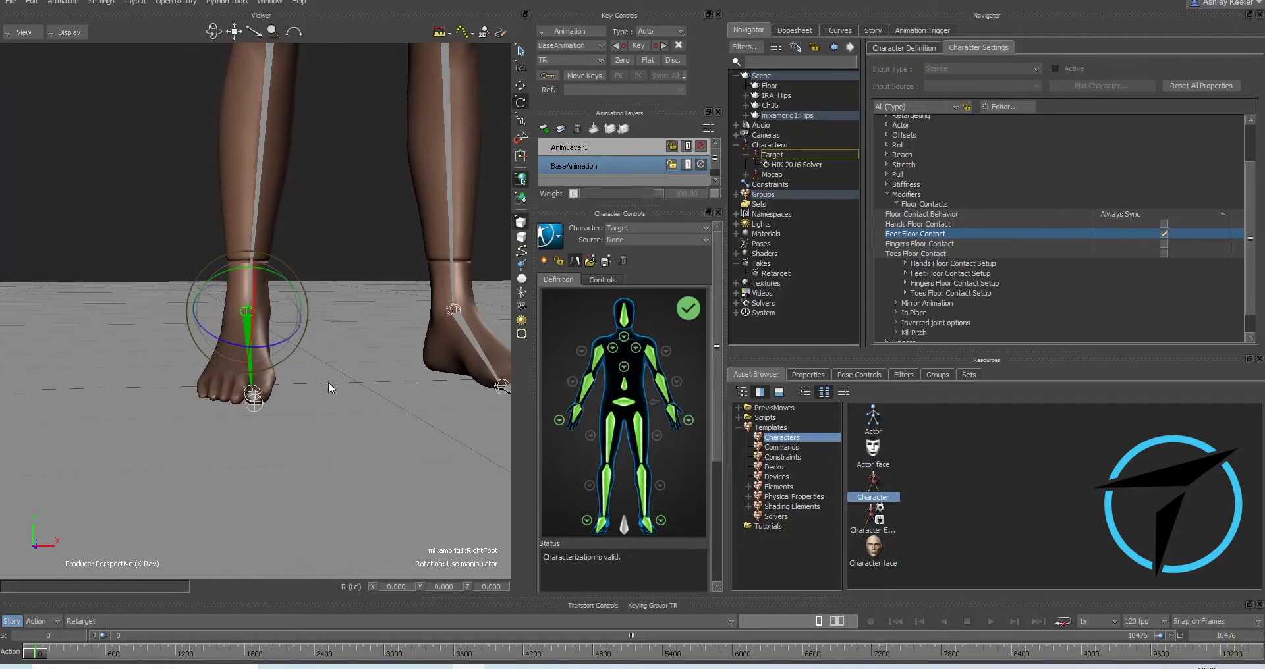
pyautogui.press('F5')
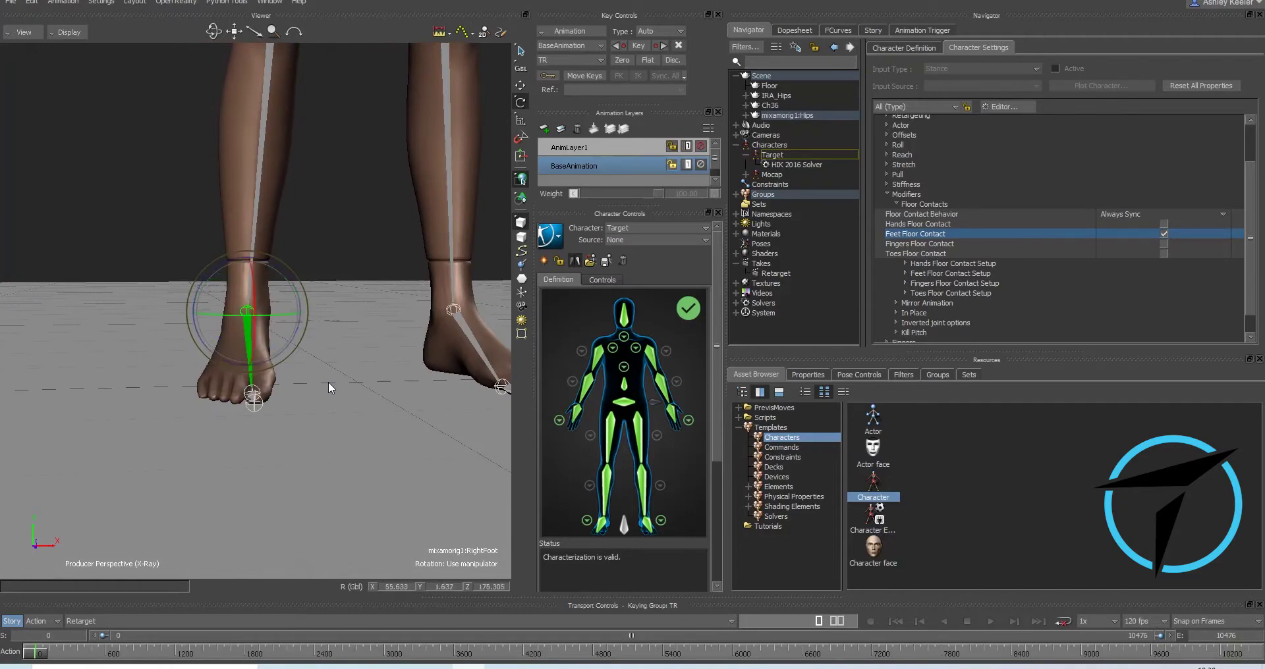
pyautogui.keyDown('alt'); pyautogui.moveTo(317, 386); pyautogui.dragTo(258, 504); pyautogui.keyUp('alt')
pyautogui.moveTo(145, 366); pyautogui.dragTo(270, 491)
# Step: Rotate the mannequin's left foot to point straight ahead and lock the Target characterization again as a biped
pyautogui.click(328, 443)
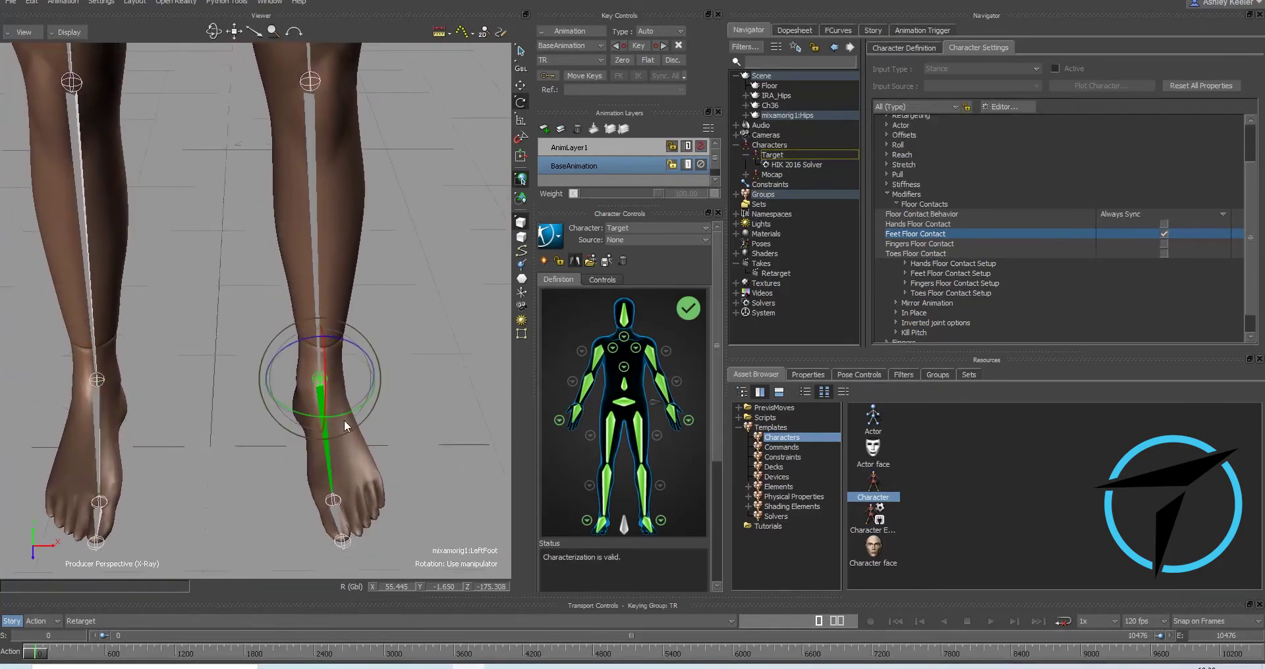
pyautogui.moveTo(344, 420); pyautogui.dragTo(148, 220)
pyautogui.click(137, 133)
pyautogui.keyDown('alt'); pyautogui.moveTo(137, 140); pyautogui.dragTo(227, 382); pyautogui.keyUp('alt')
pyautogui.keyDown('alt'); pyautogui.moveTo(223, 328); pyautogui.dragTo(307, 425, button='right'); pyautogui.keyUp('alt')
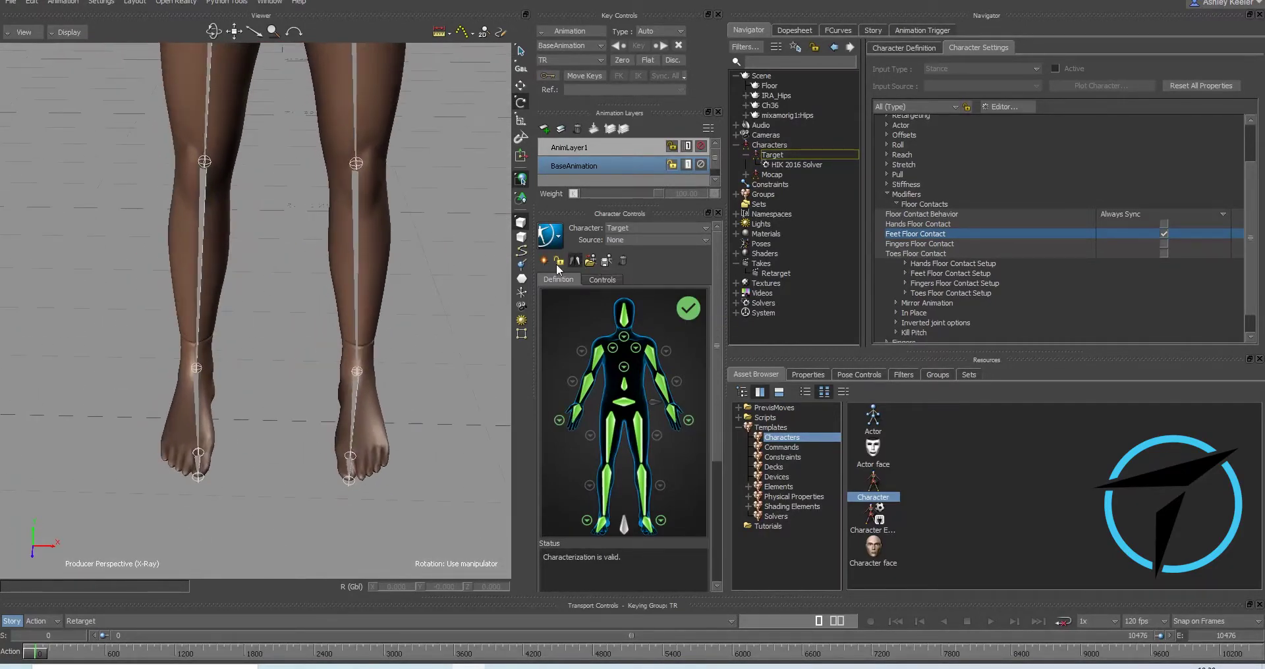
pyautogui.click(558, 262)
pyautogui.click(565, 373)
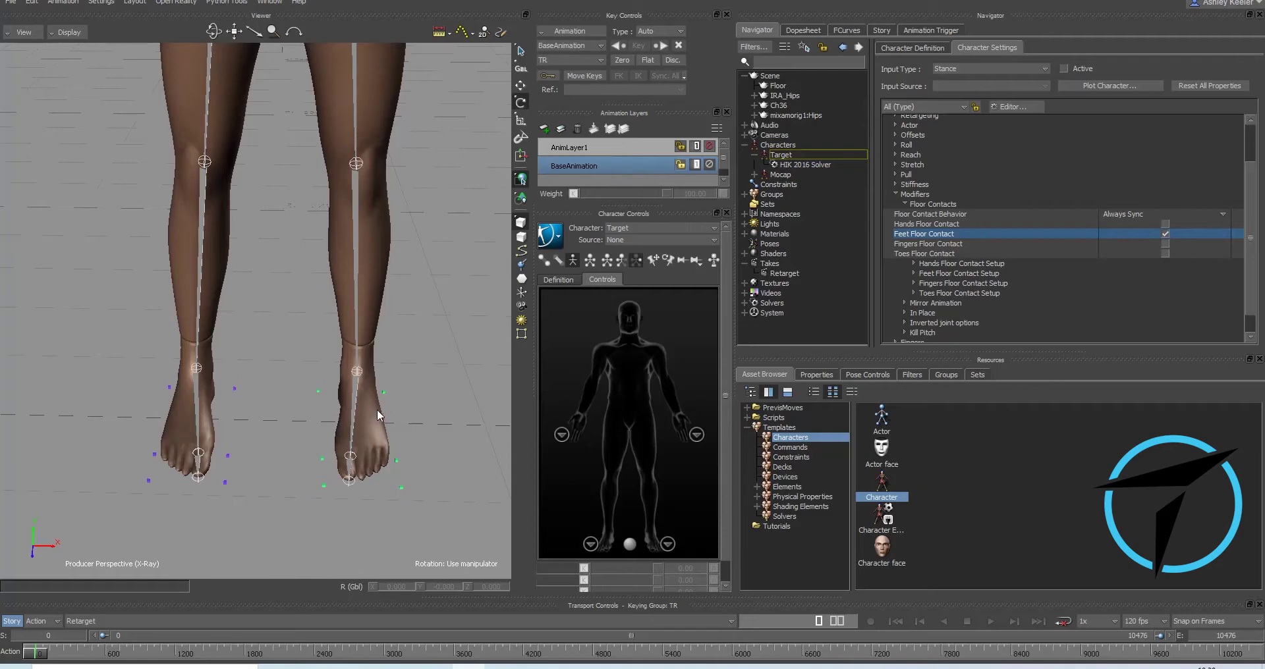
# Step: Examine the floor contact markers around both feet from the side and the front
pyautogui.keyDown('alt'); pyautogui.moveTo(201, 461); pyautogui.dragTo(215, 460); pyautogui.keyUp('alt')
pyautogui.keyDown('alt'); pyautogui.moveTo(215, 459); pyautogui.dragTo(276, 452, button='middle'); pyautogui.keyUp('alt')
pyautogui.keyDown('alt'); pyautogui.moveTo(277, 452); pyautogui.dragTo(224, 468, button='right'); pyautogui.keyUp('alt')
pyautogui.keyDown('alt'); pyautogui.moveTo(224, 468); pyautogui.dragTo(250, 435); pyautogui.keyUp('alt')
pyautogui.moveTo(251, 435)
pyautogui.keyDown('alt'); pyautogui.mouseDown(button='right')
pyautogui.moveTo(290, 423)
pyautogui.moveTo(263, 455)
pyautogui.mouseUp(button='right'); pyautogui.keyUp('alt')
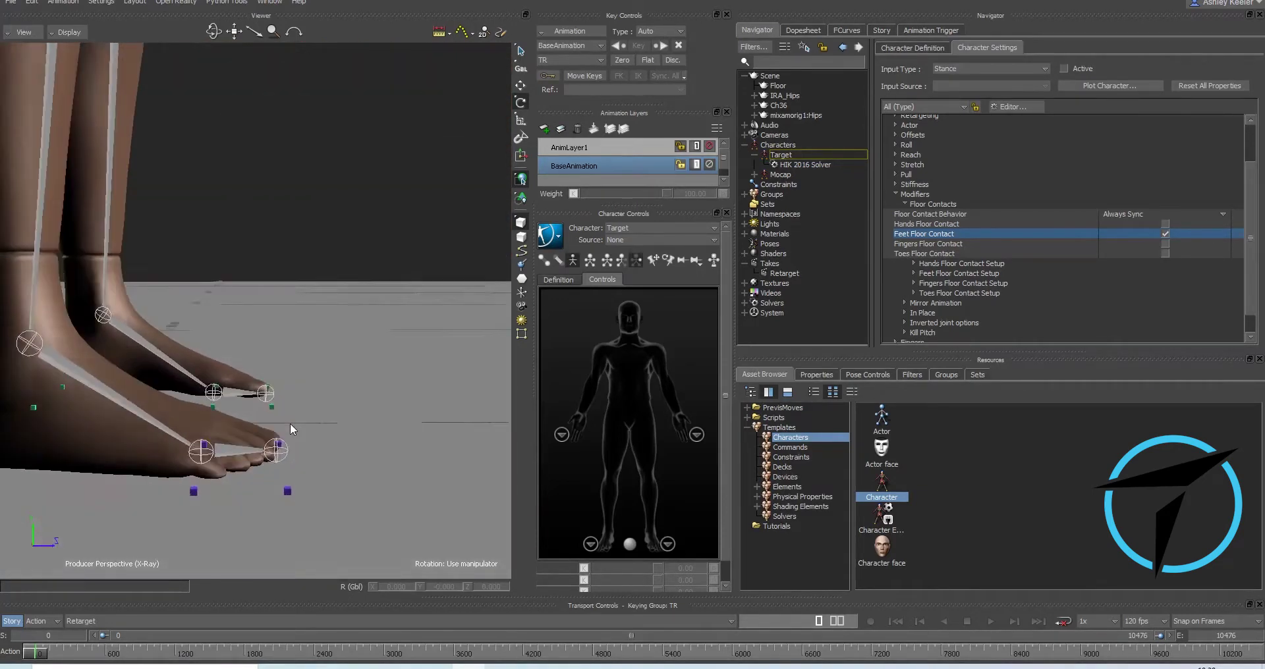
pyautogui.keyDown('alt'); pyautogui.moveTo(264, 455); pyautogui.dragTo(246, 460); pyautogui.keyUp('alt')
pyautogui.keyDown('alt'); pyautogui.moveTo(246, 460); pyautogui.dragTo(204, 441, button='right'); pyautogui.keyUp('alt')
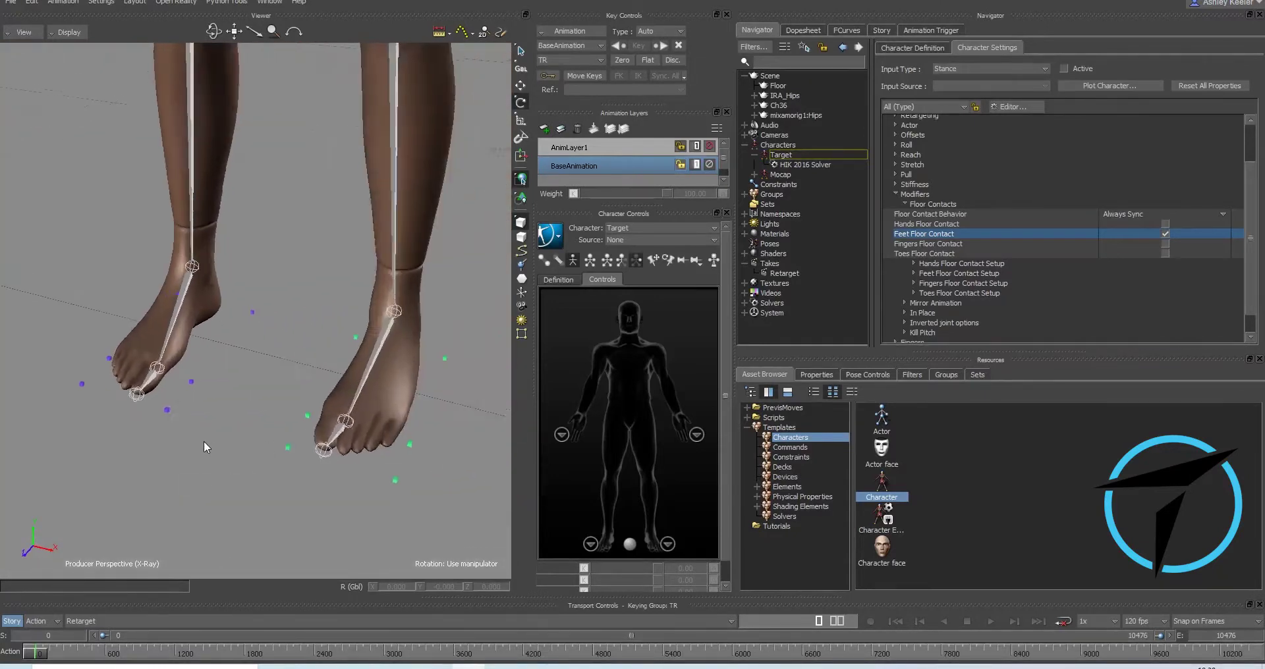
pyautogui.keyDown('alt'); pyautogui.moveTo(203, 441); pyautogui.dragTo(243, 455); pyautogui.keyUp('alt')
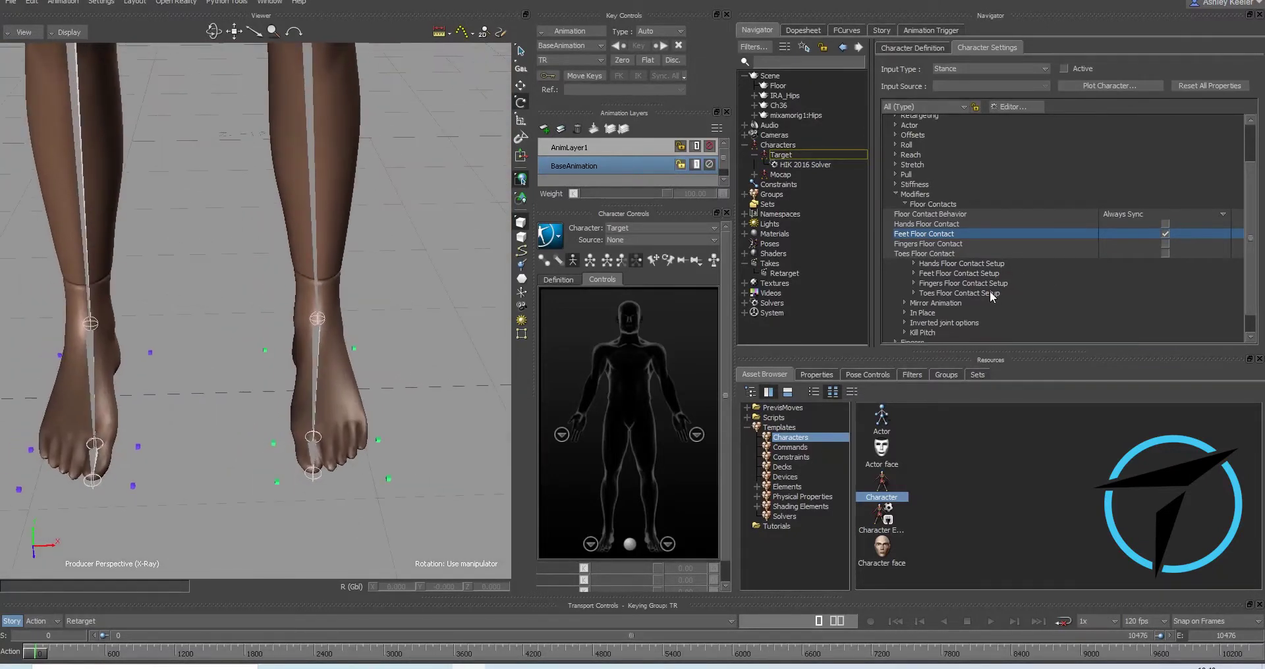
# Step: Switch to the front view and hide the Mocap - Ira group to isolate the mannequin's feet
pyautogui.scroll(-1, 991, 293)
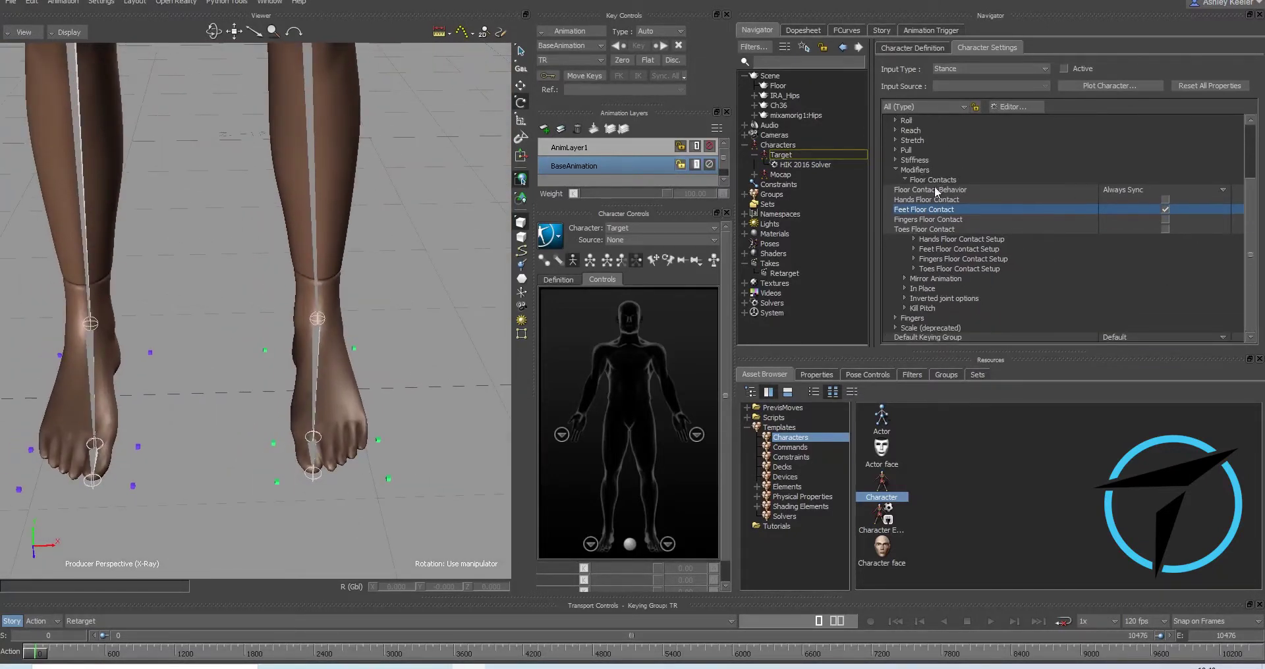
pyautogui.hotkey('ctrl', 'f')
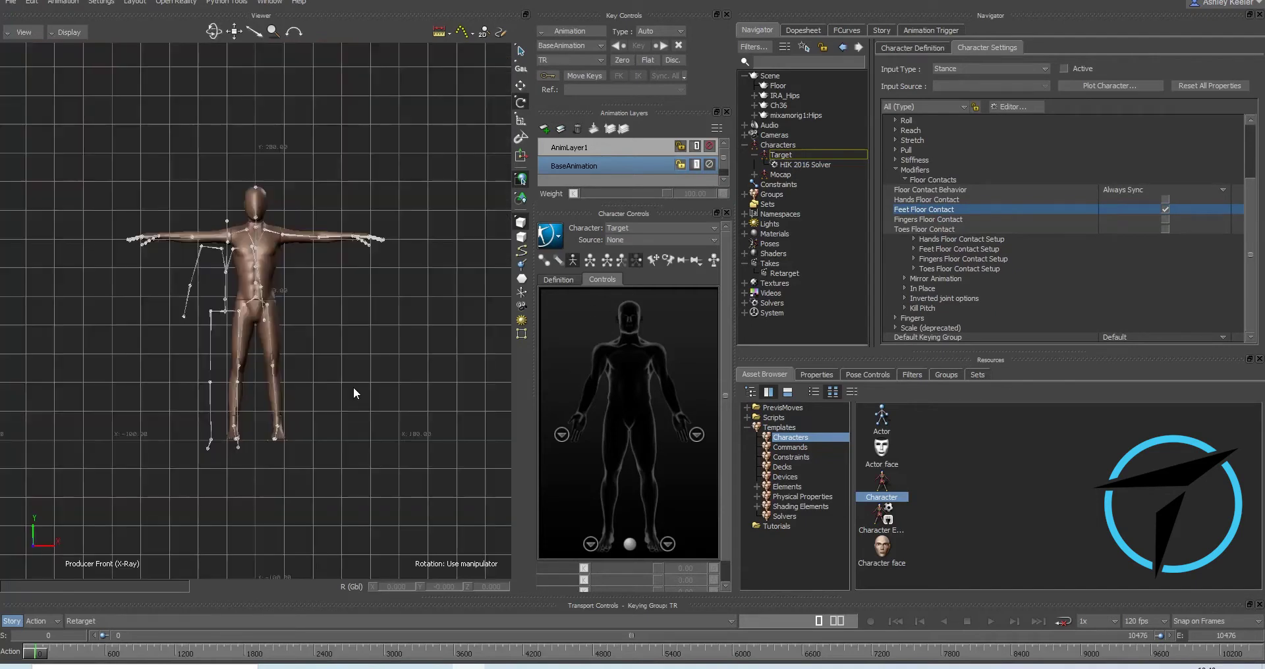
pyautogui.scroll(3, 264, 424)
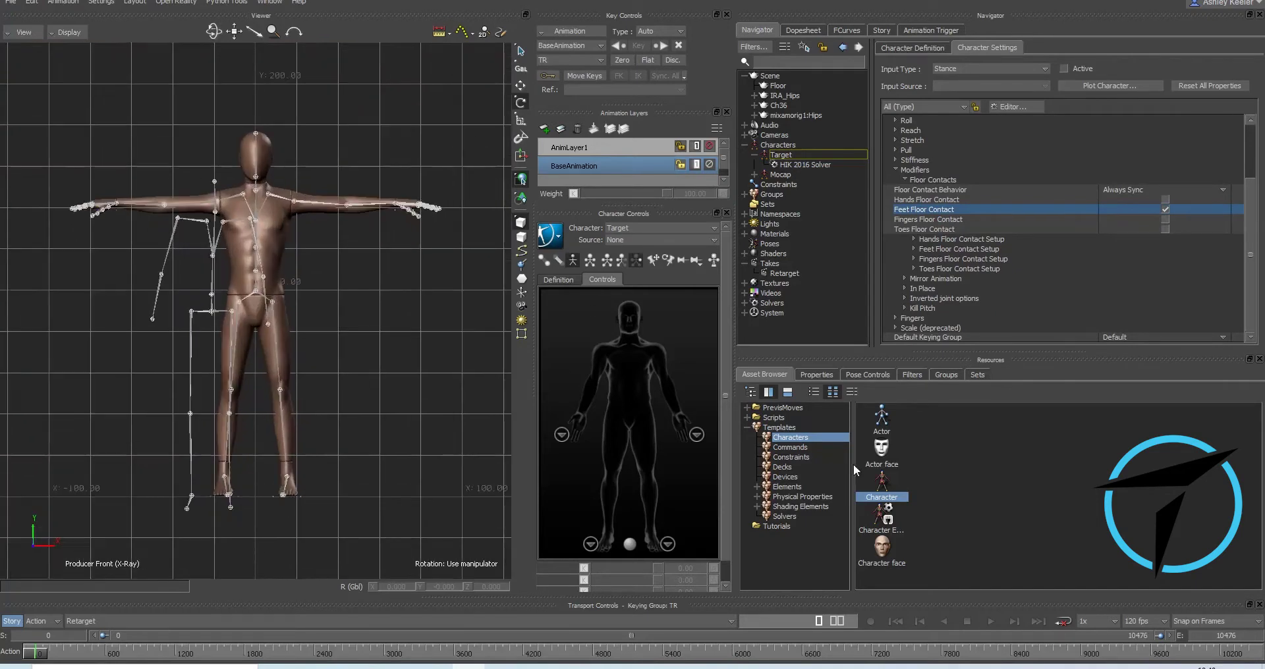
pyautogui.click(944, 376)
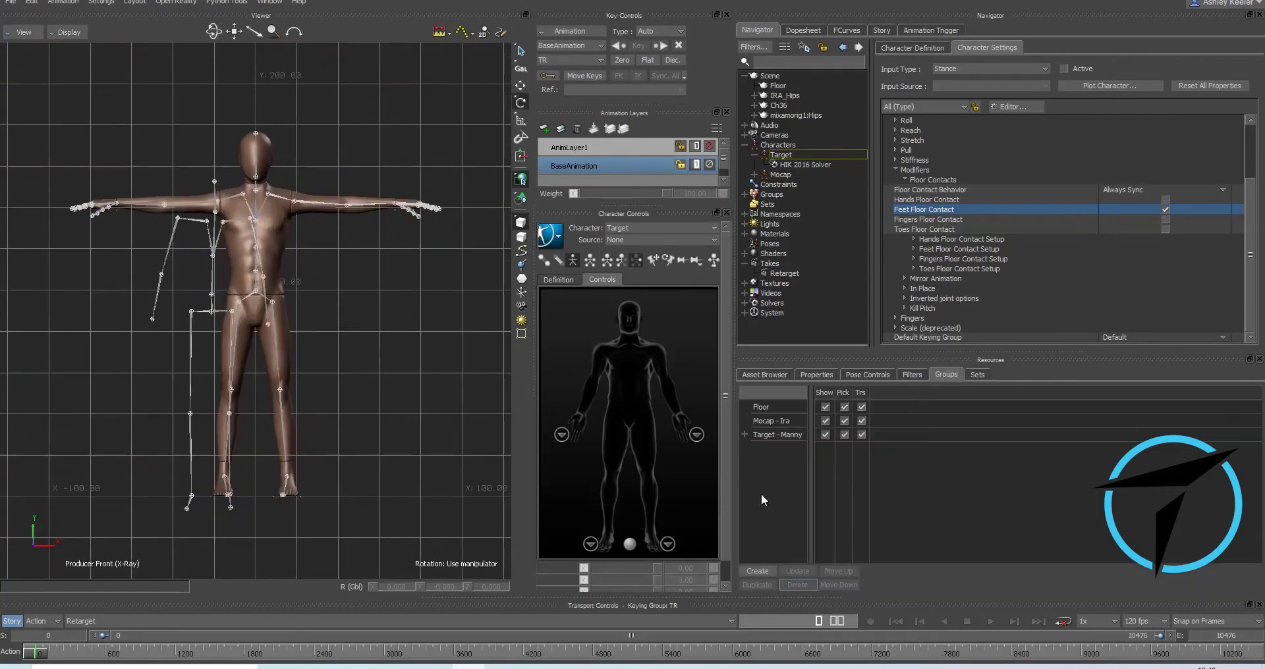
pyautogui.click(825, 420)
pyautogui.scroll(5, 257, 493)
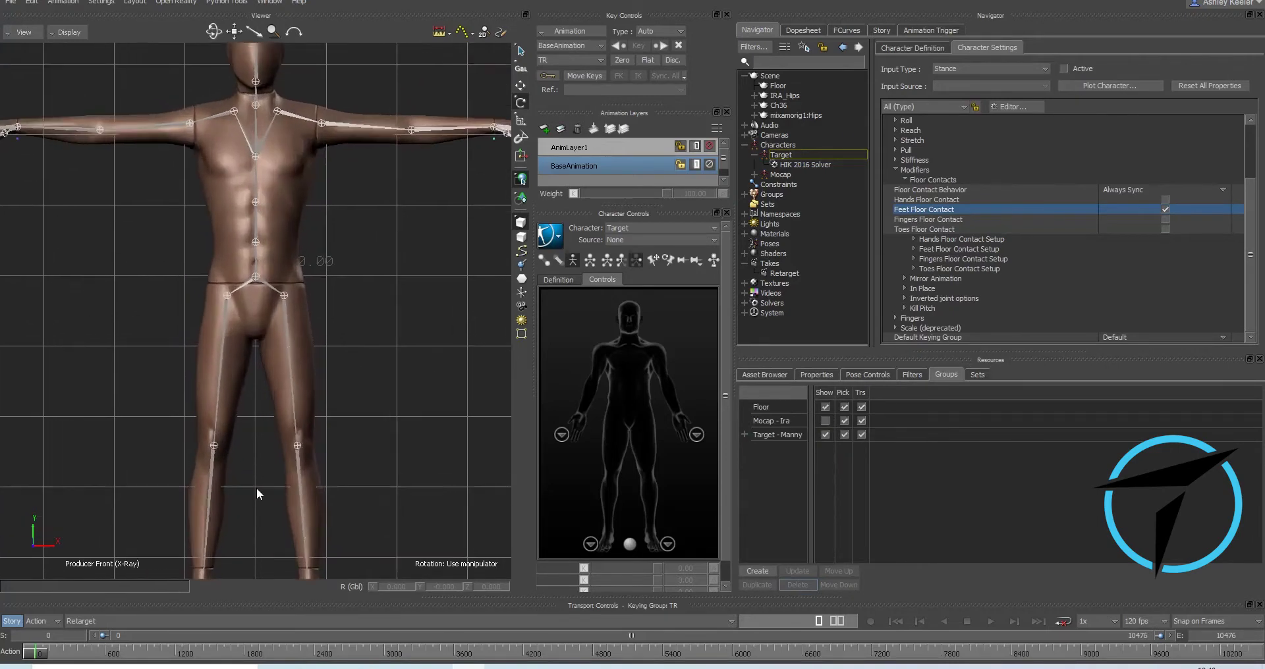
pyautogui.scroll(8, 266, 339)
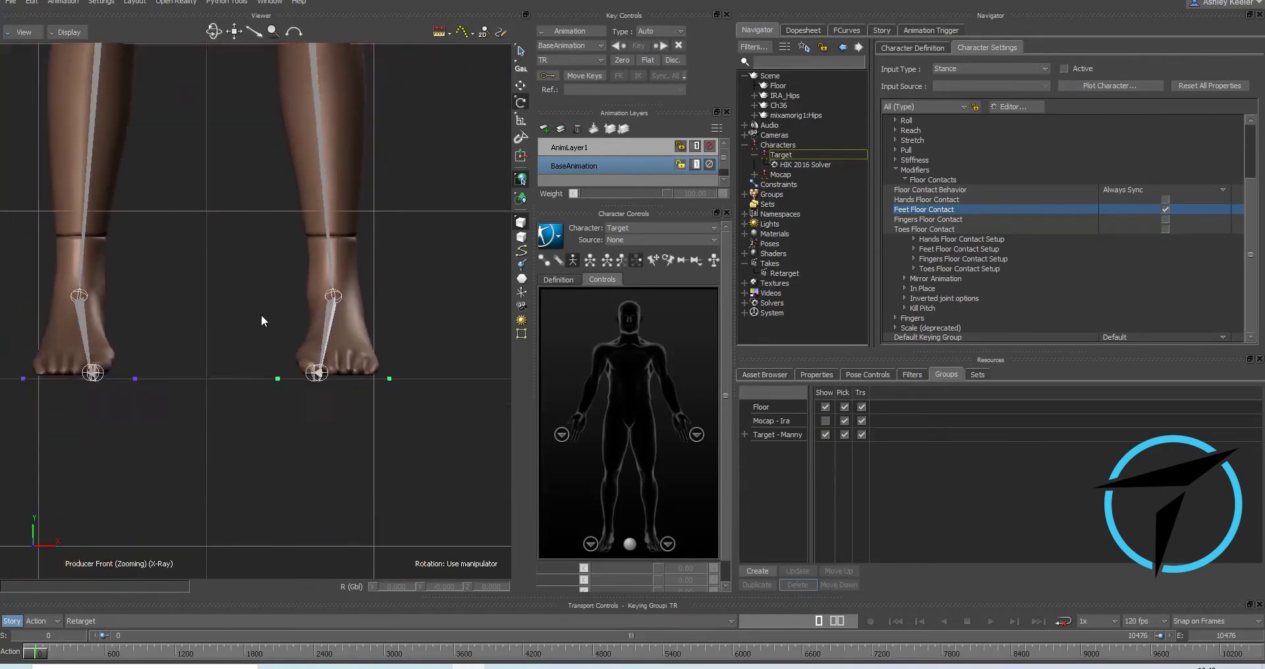
pyautogui.scroll(3, 261, 321)
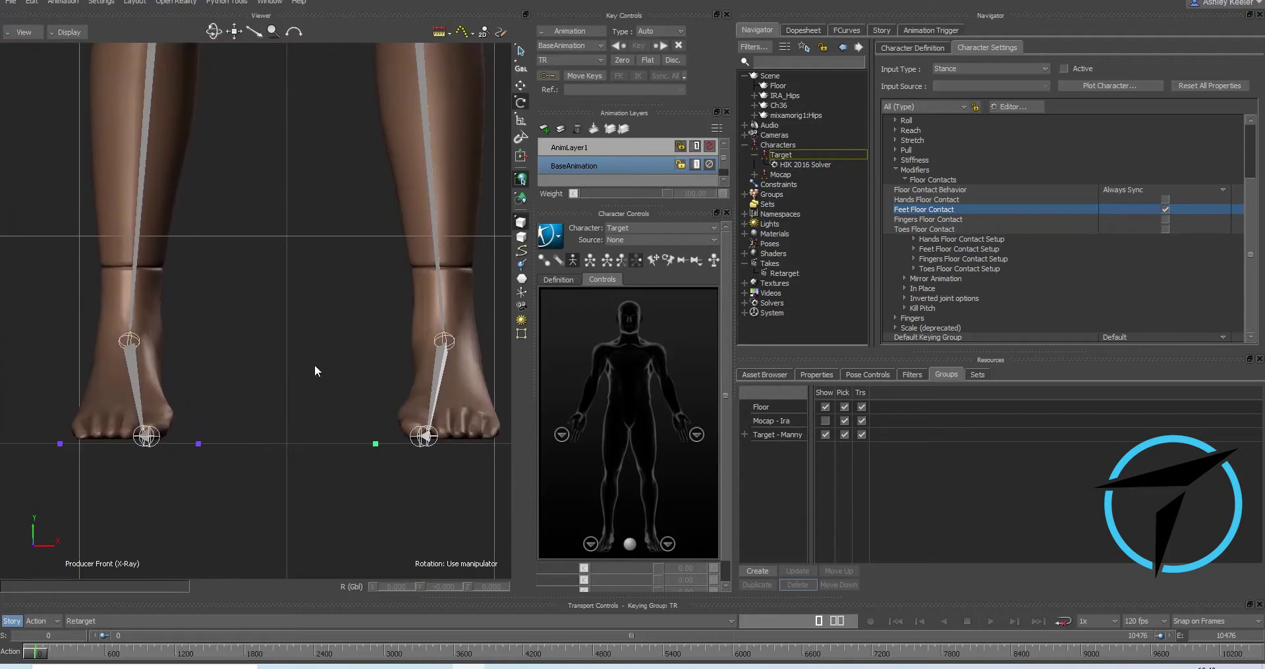
# Step: Look at the mannequin in the back, perspective, right, left and top views and return to the front view
pyautogui.hotkey('ctrl', 'b')
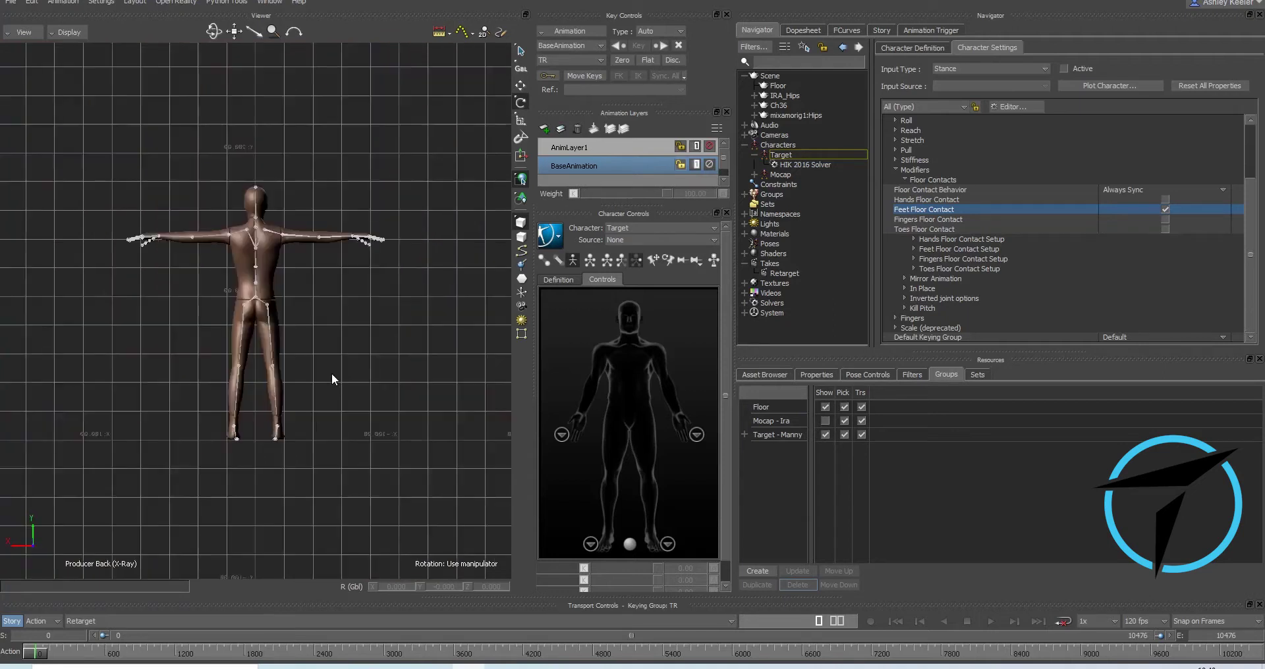
pyautogui.hotkey('ctrl', 'f')
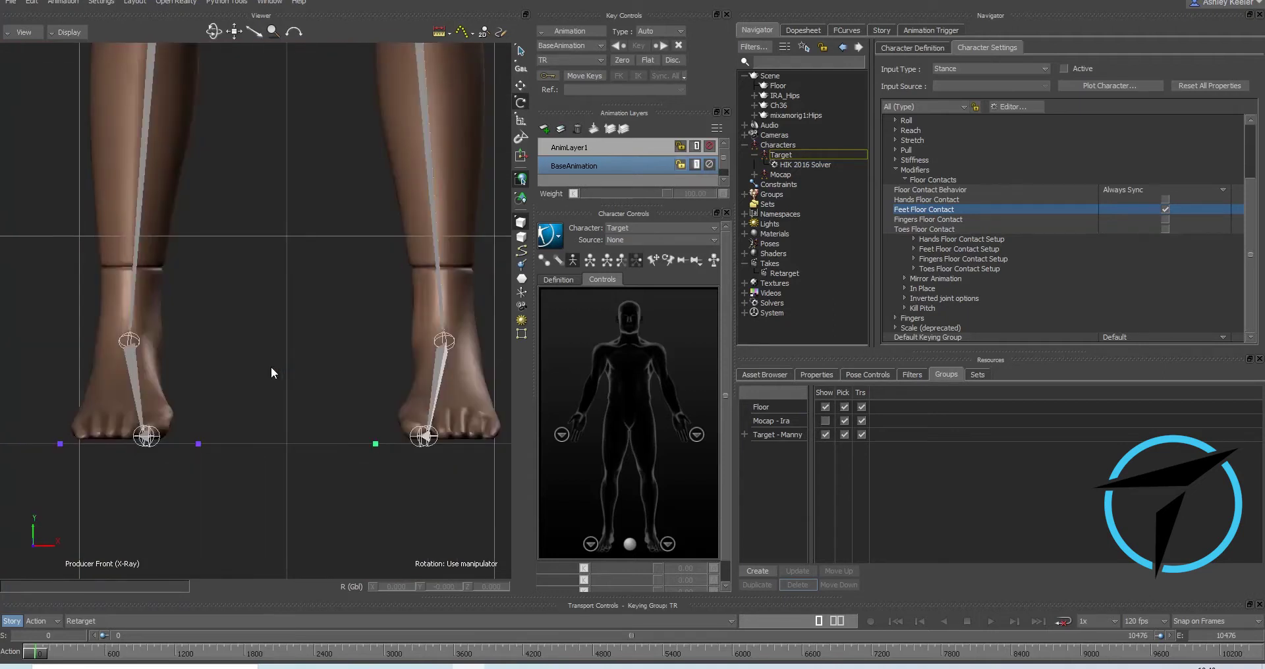
pyautogui.hotkey('ctrl', 'p')
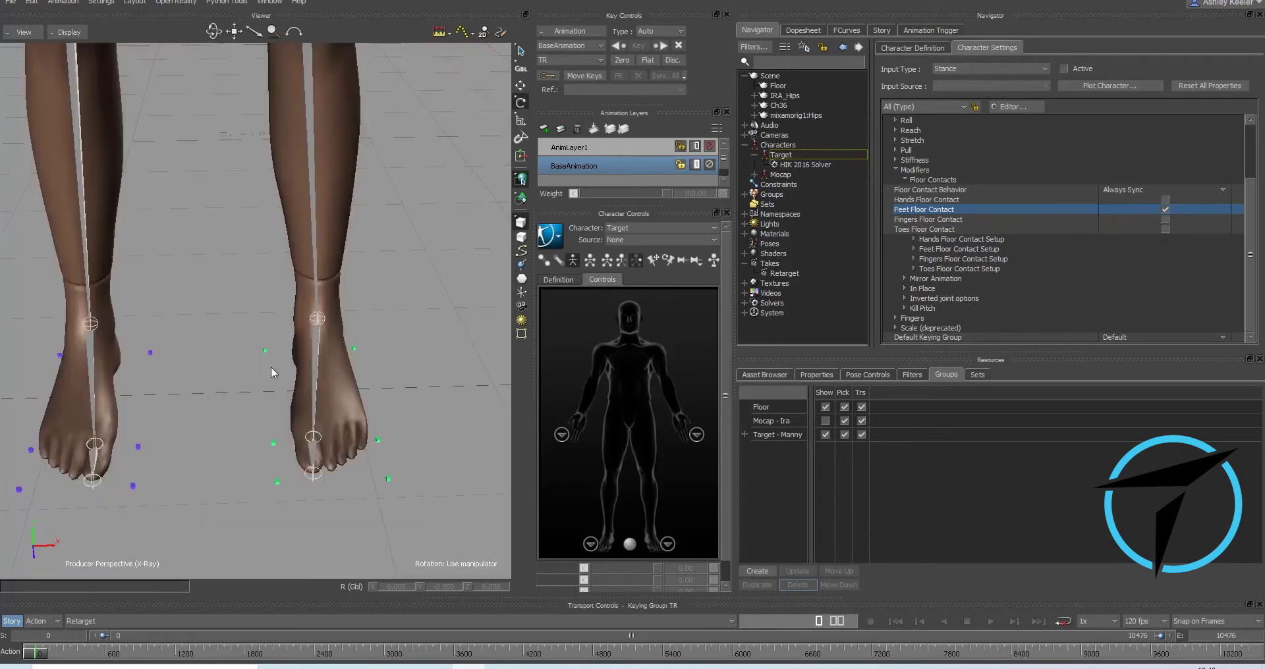
pyautogui.hotkey('ctrl', 'r')
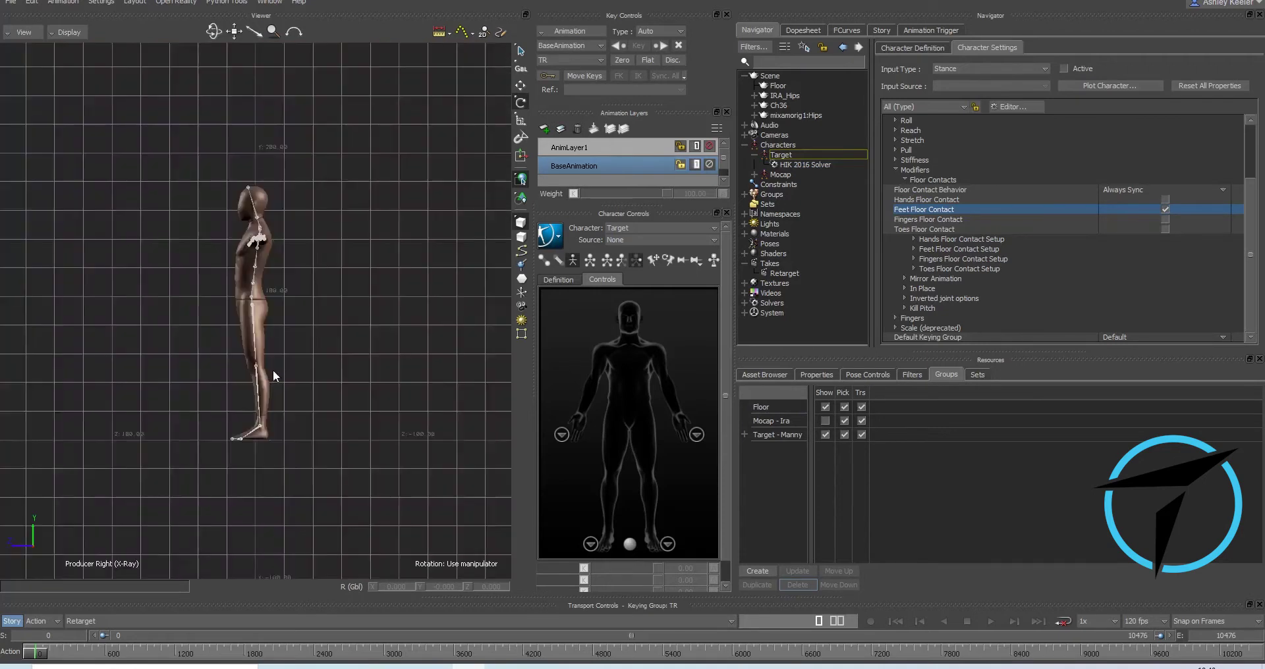
pyautogui.hotkey('ctrl', 'l')
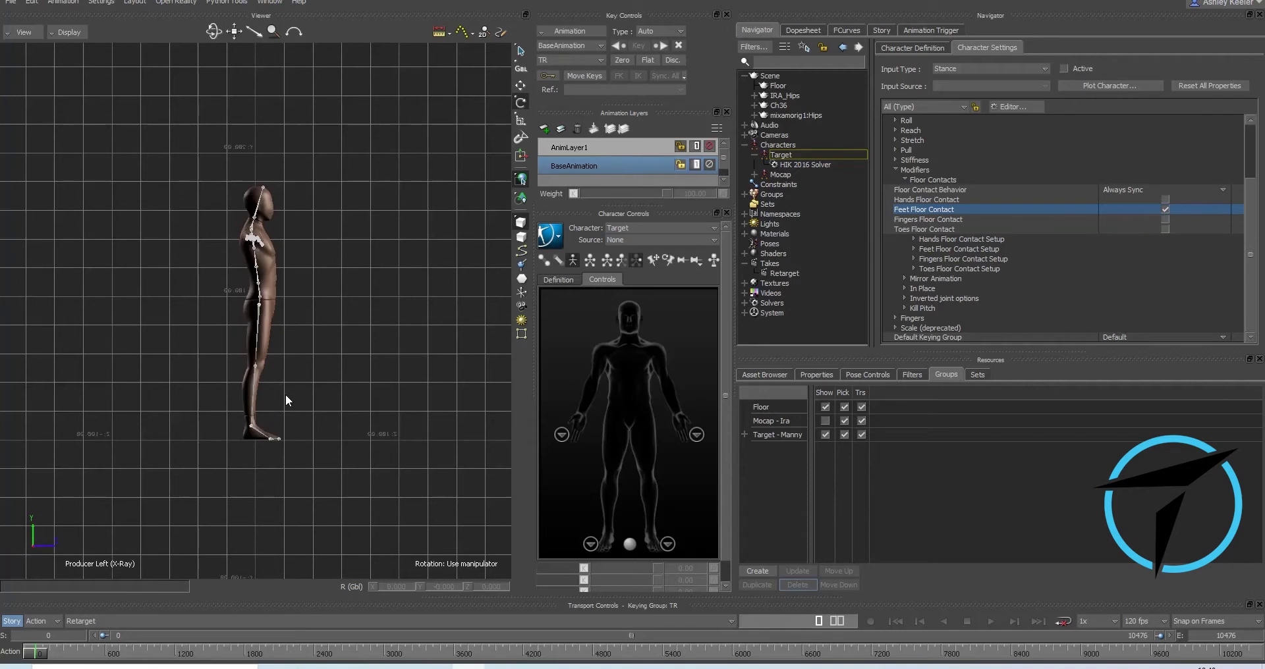
pyautogui.hotkey('ctrl', 't')
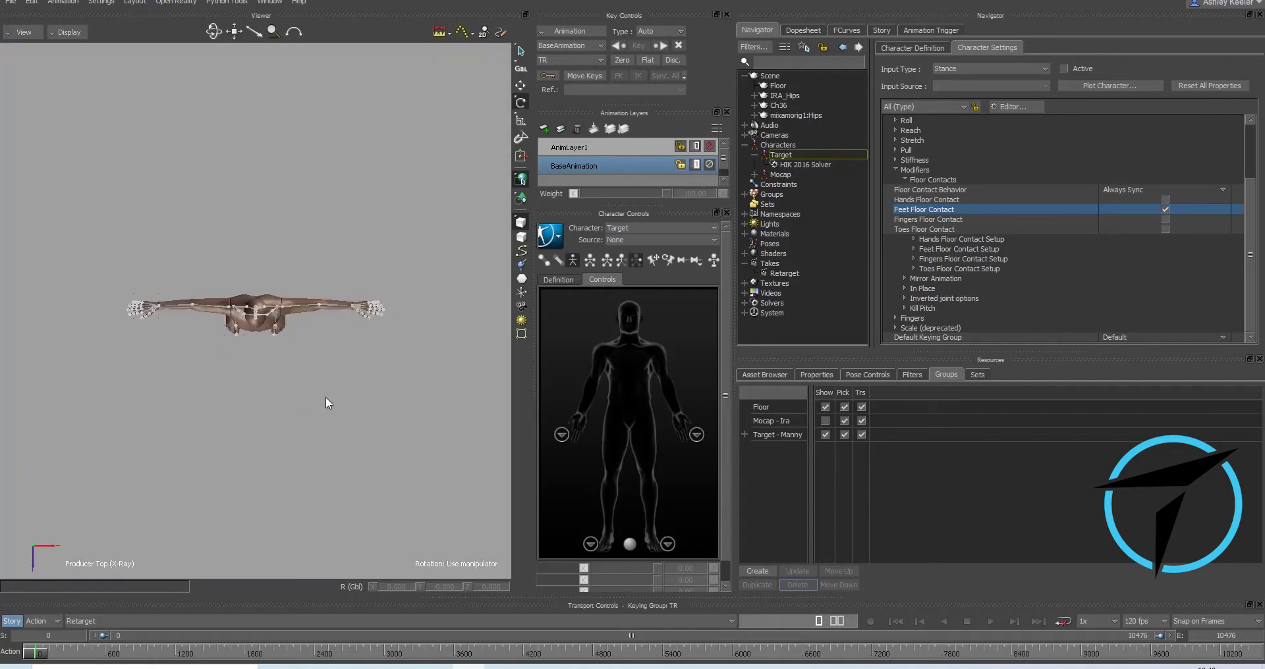
pyautogui.hotkey('ctrl', 'f')
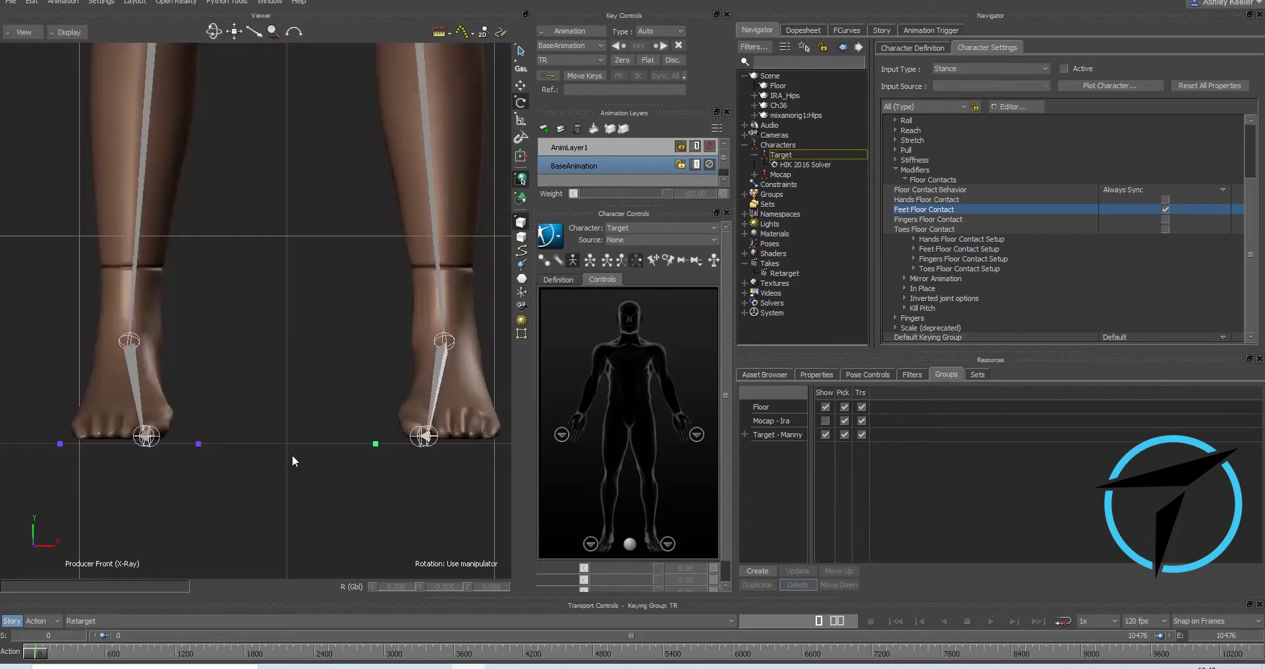
# Step: Reveal the Feet Contacts Position values in the Target character's Feet Floor Contact Setup
pyautogui.scroll(1, 345, 420)
pyautogui.scroll(-2, 334, 417)
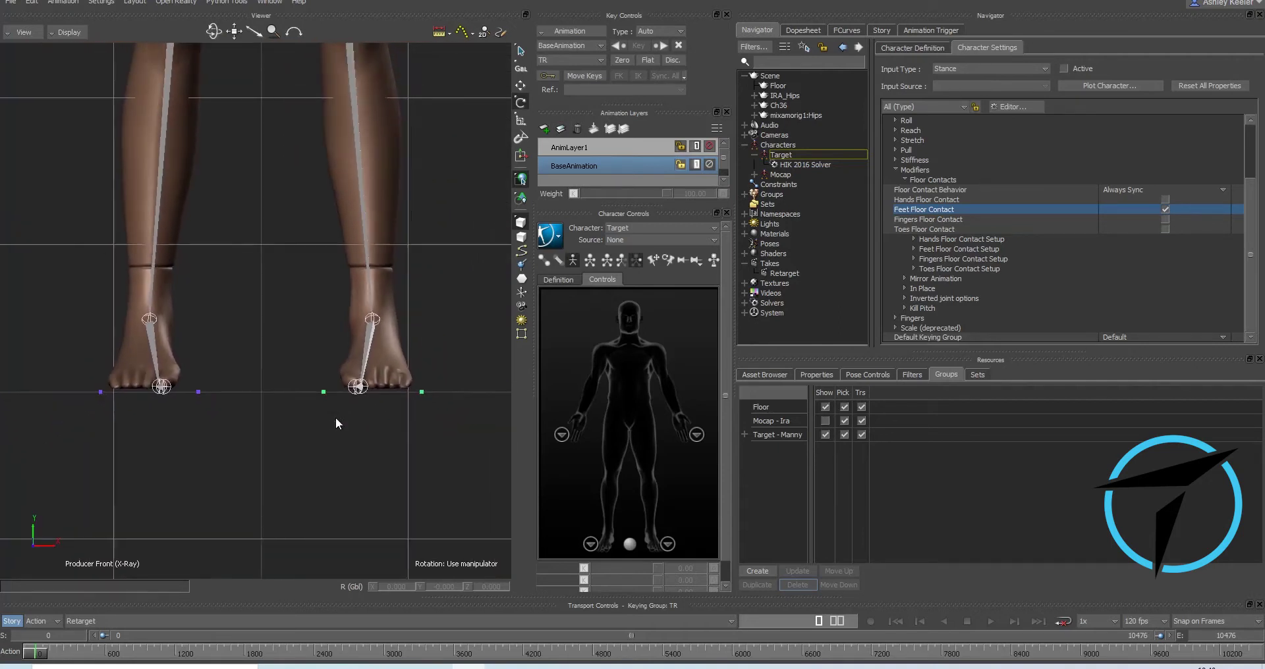
pyautogui.scroll(3, 354, 417)
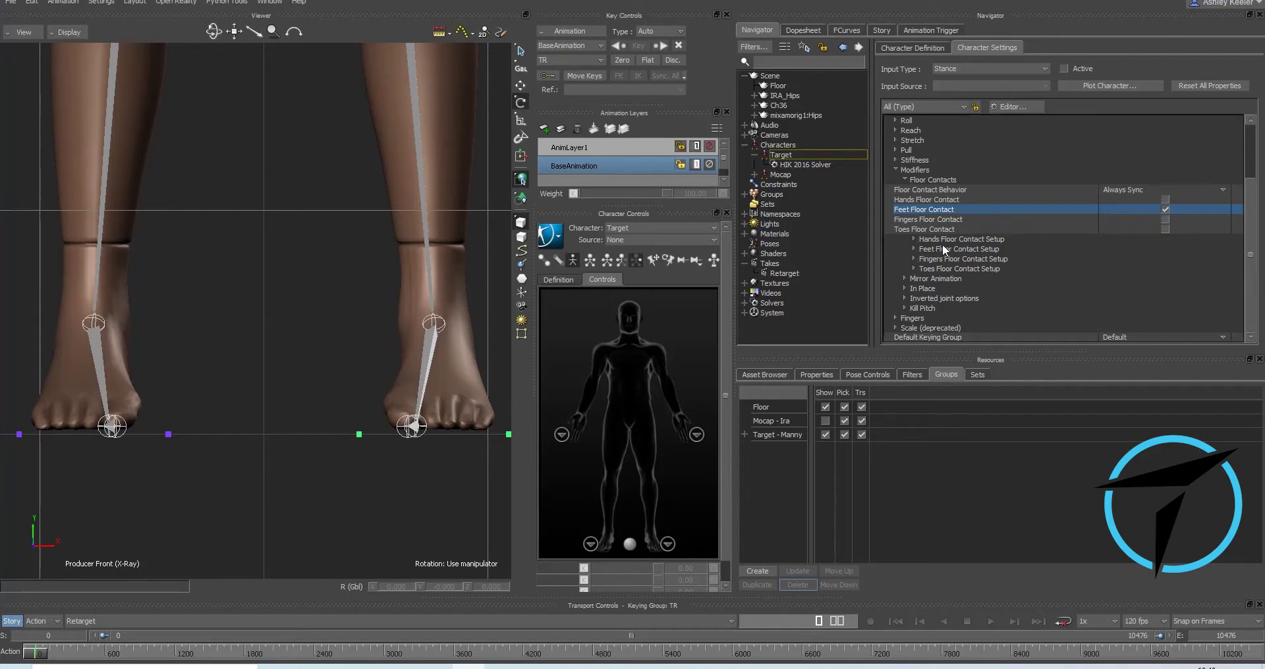
pyautogui.click(915, 250)
pyautogui.click(914, 248)
pyautogui.scroll(-1, 1018, 266)
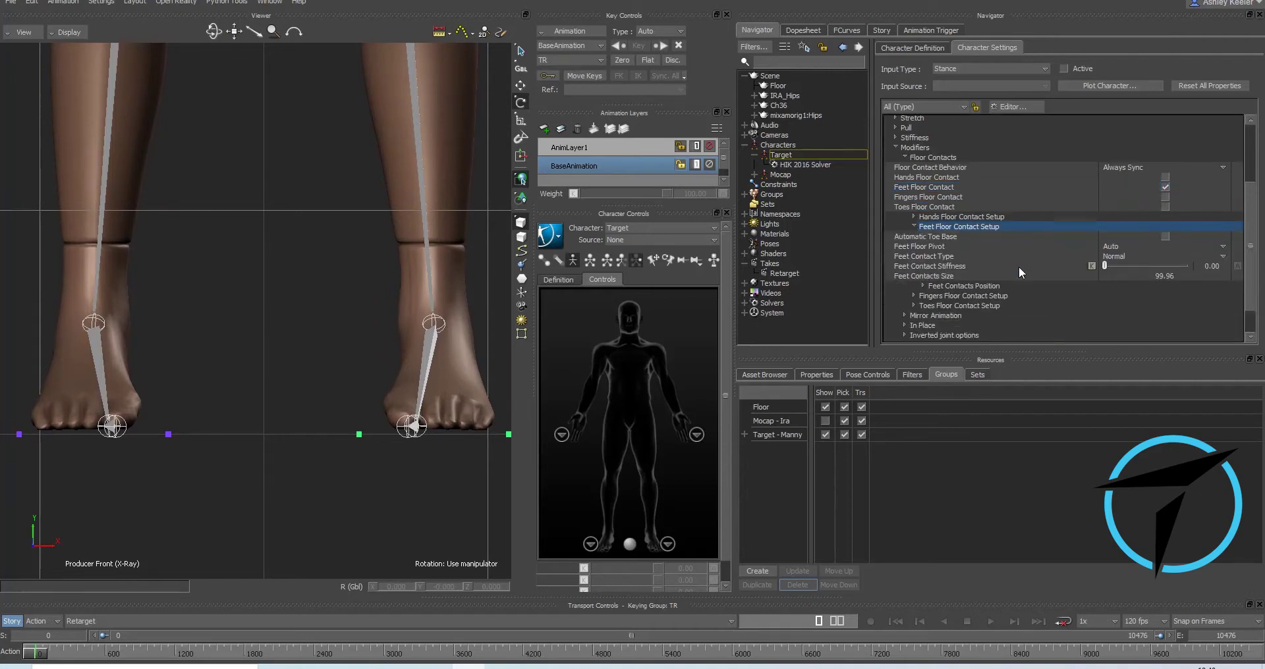
pyautogui.scroll(-1, 1012, 273)
pyautogui.click(922, 263)
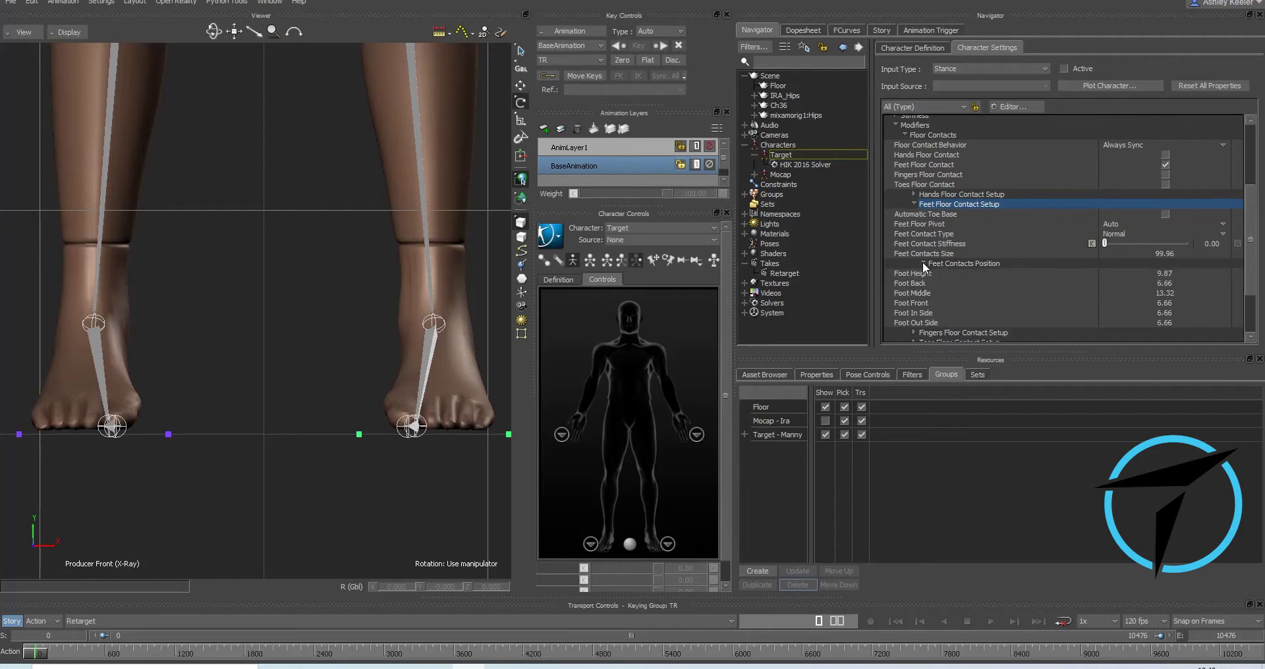
pyautogui.scroll(-1, 922, 263)
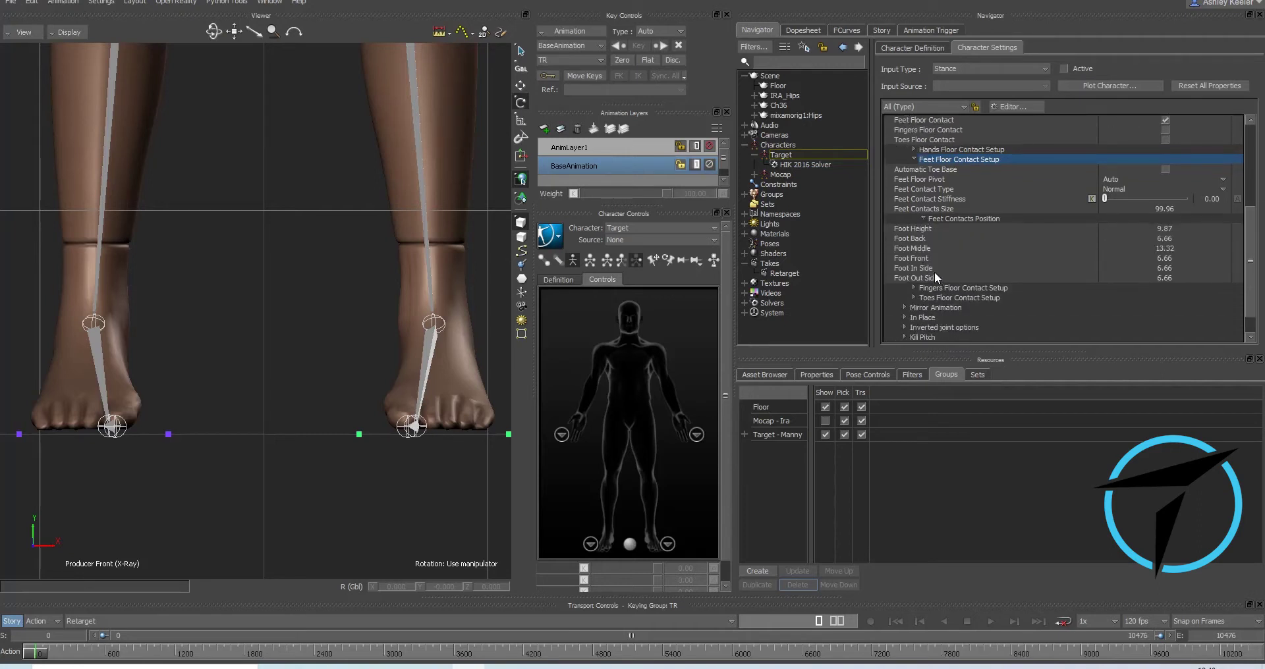
# Step: Fit the foot contact markers from the front with Foot In Side 4.26, Foot Out Side 5.46 and Foot Height 9.27
pyautogui.click(999, 268)
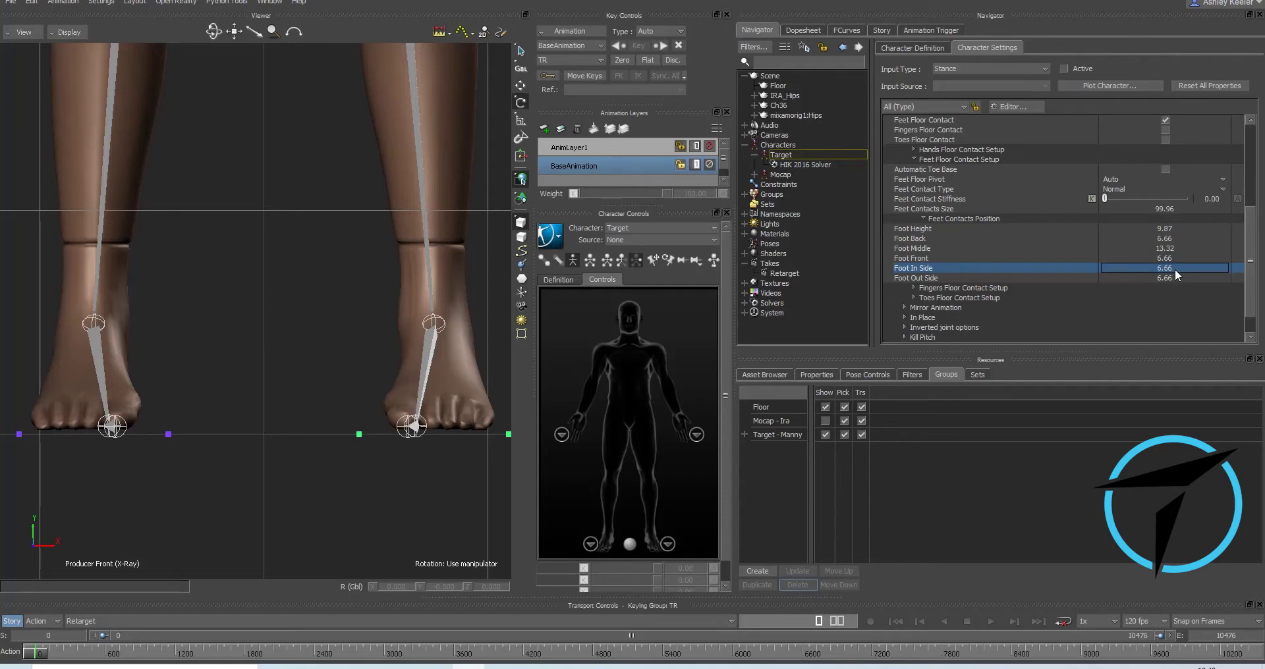
pyautogui.moveTo(1175, 269); pyautogui.dragTo(1162, 273)
pyautogui.moveTo(1153, 278); pyautogui.dragTo(1145, 282)
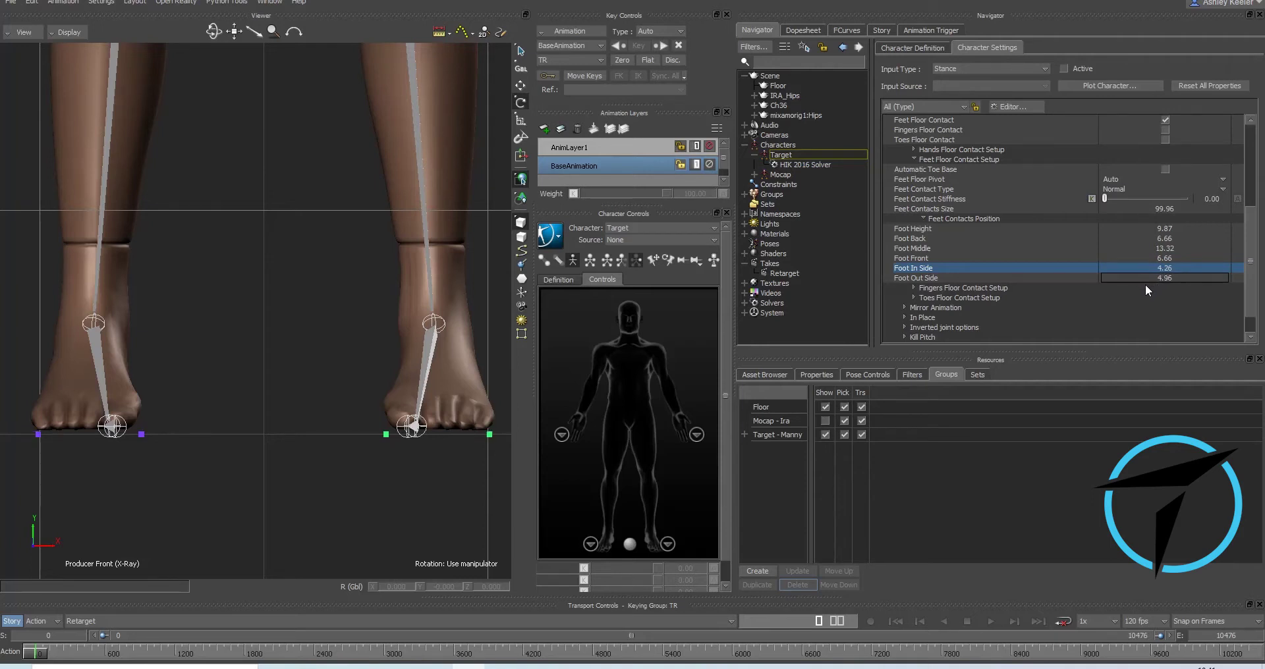
pyautogui.moveTo(1144, 284); pyautogui.dragTo(1152, 289)
pyautogui.moveTo(1166, 229); pyautogui.dragTo(1158, 227)
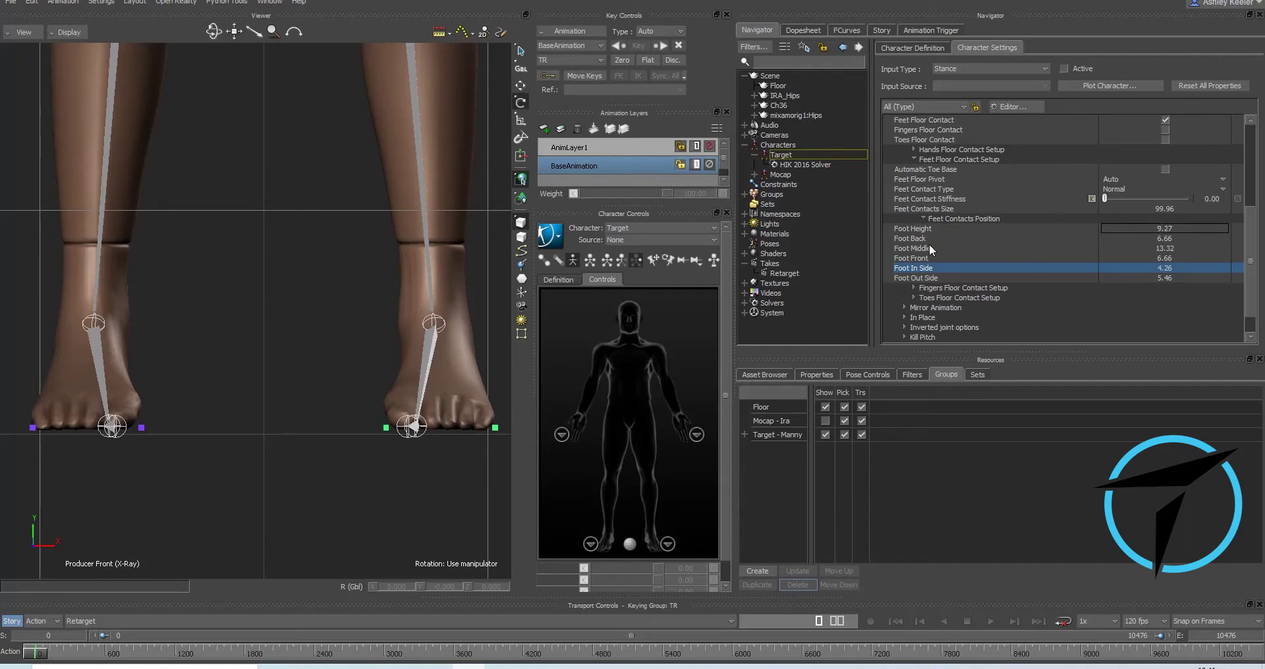
# Step: Fit the foot contact markers from the side view with Foot Back 4.96, Foot Middle 12.42 and Foot Front 7.36
pyautogui.hotkey('ctrl', 'r')
pyautogui.keyDown('ctrl'); pyautogui.moveTo(196, 466); pyautogui.dragTo(291, 404); pyautogui.keyUp('ctrl')
pyautogui.keyDown('shift'); pyautogui.moveTo(290, 404); pyautogui.dragTo(252, 462); pyautogui.keyUp('shift')
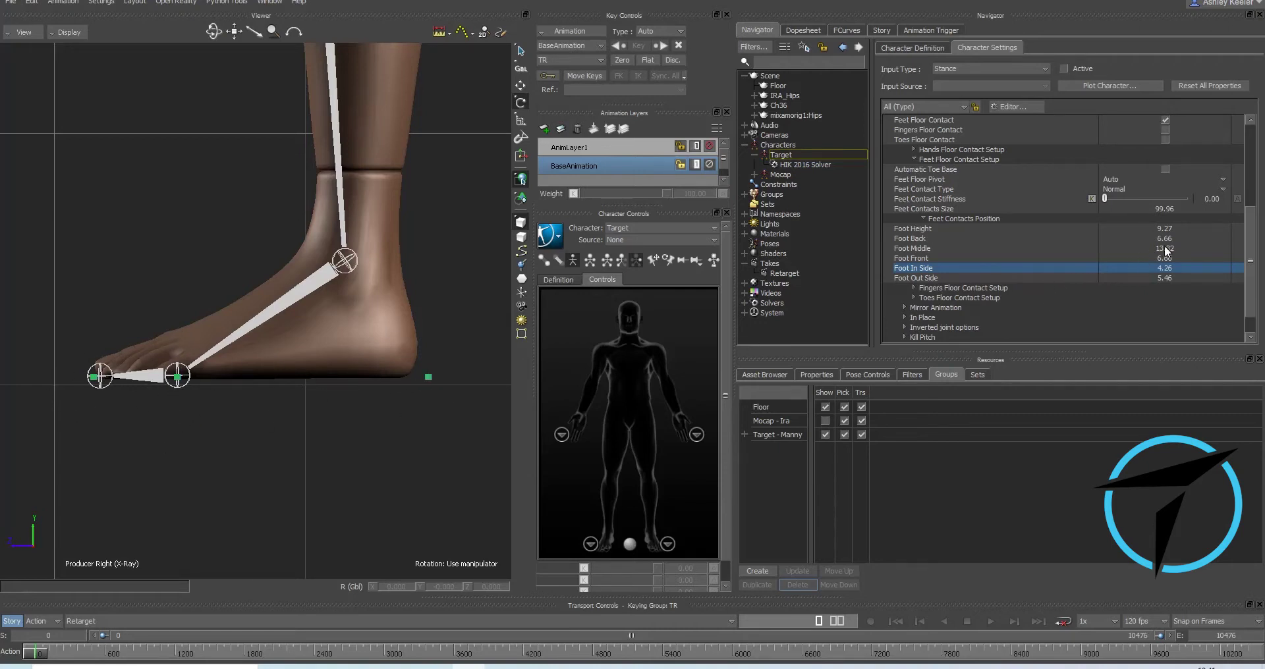
pyautogui.click(916, 228)
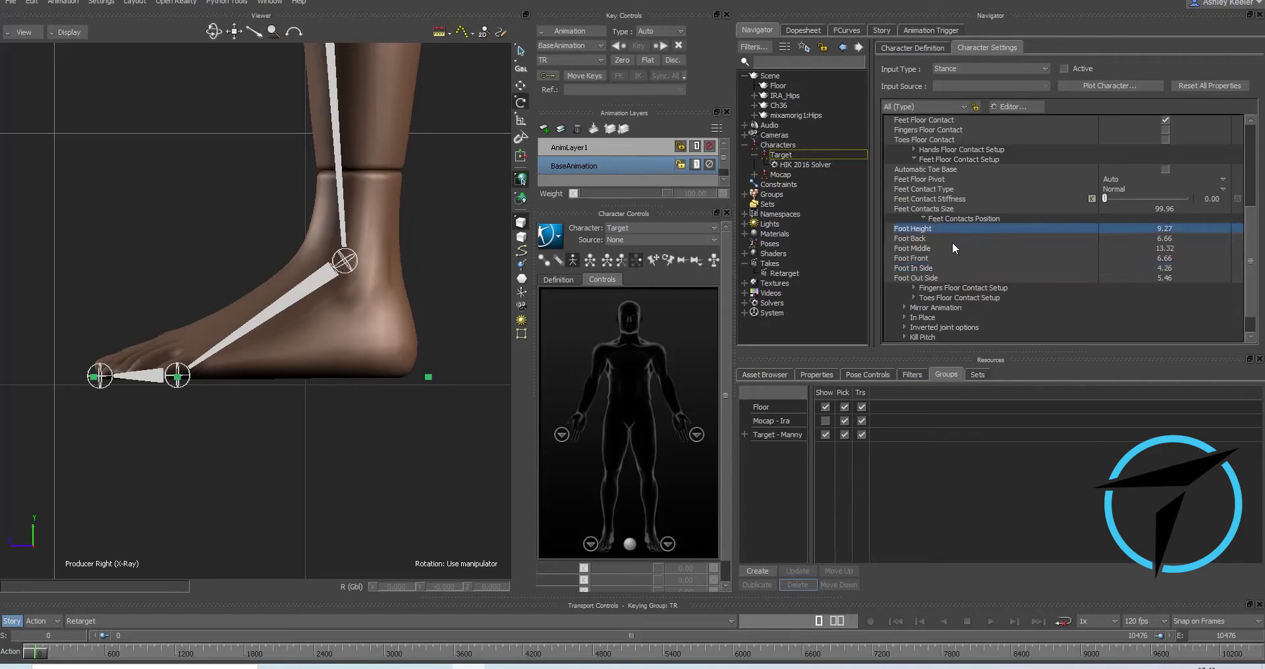
pyautogui.click(950, 238)
pyautogui.moveTo(1159, 241); pyautogui.dragTo(1152, 242)
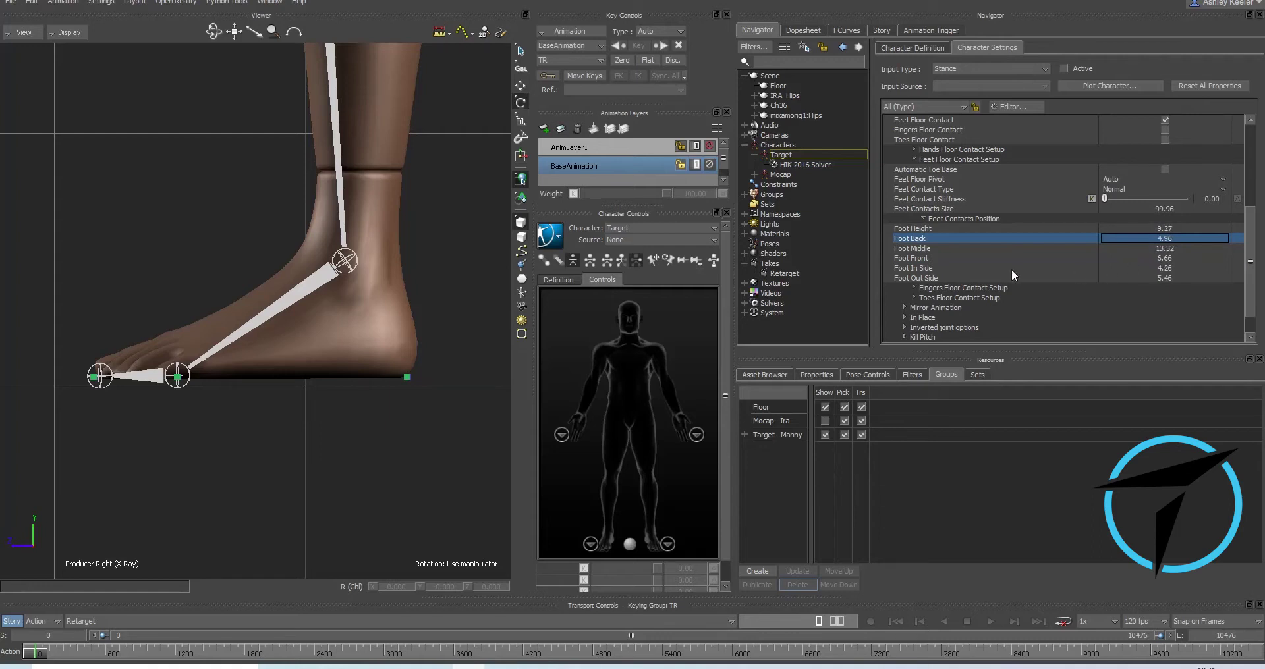
pyautogui.click(1032, 245)
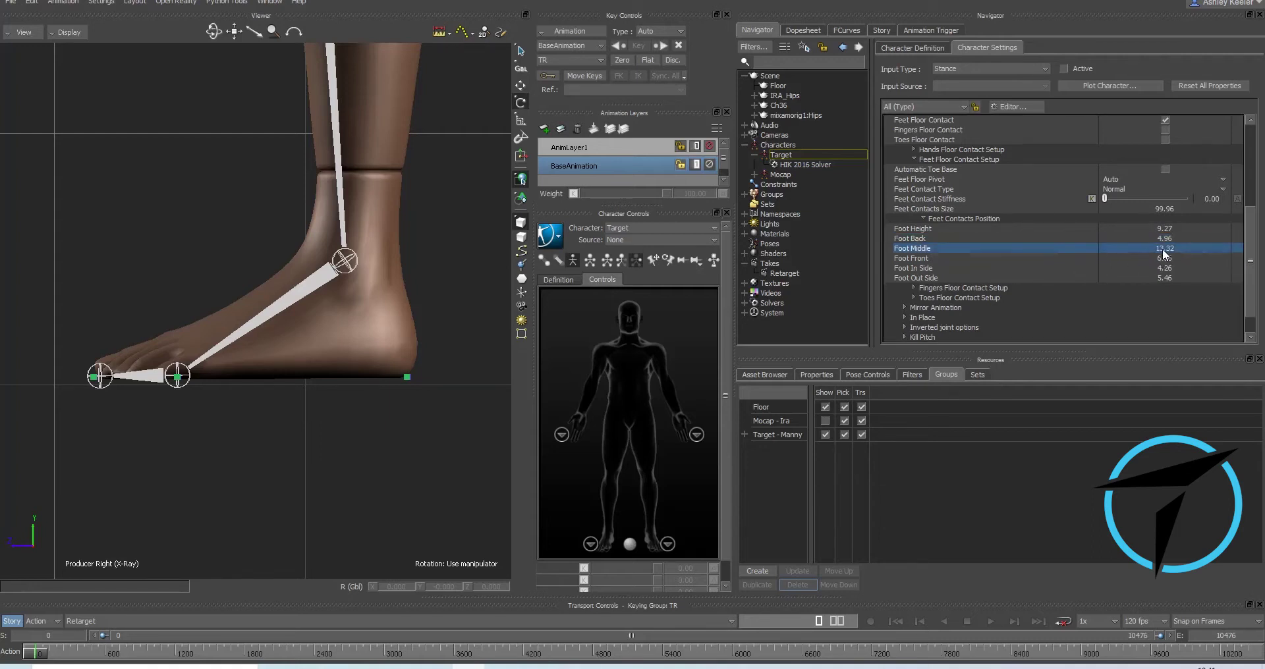
pyautogui.moveTo(1162, 247); pyautogui.dragTo(1155, 249)
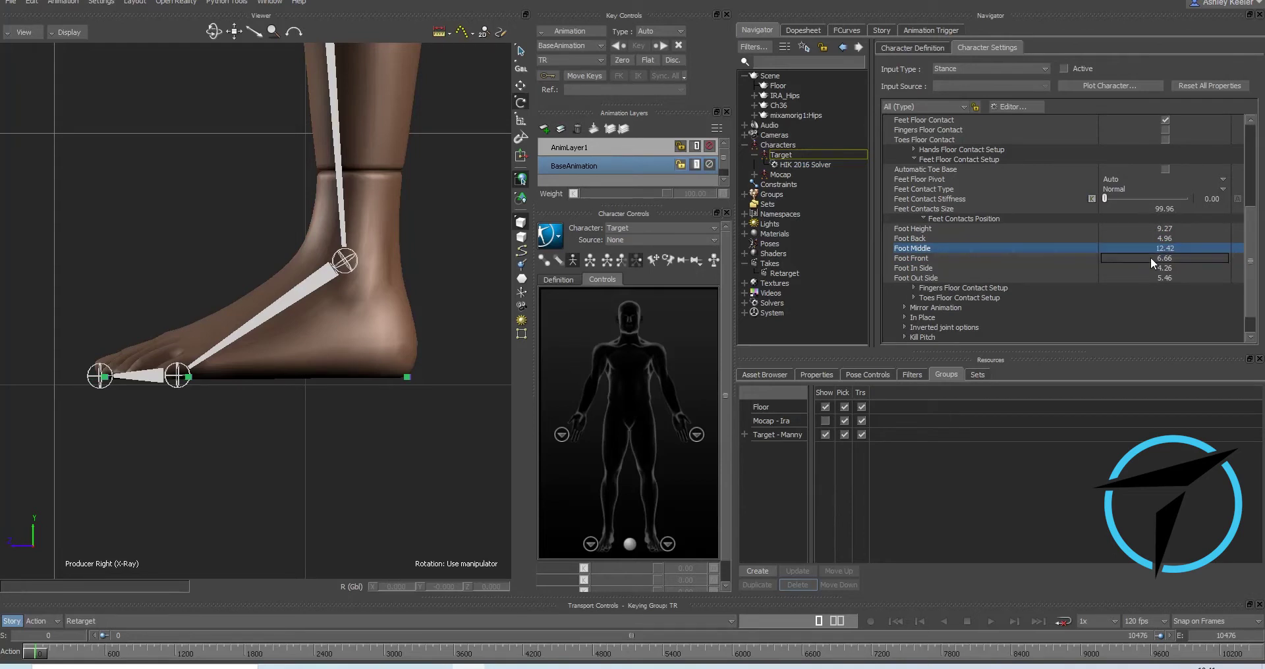
pyautogui.moveTo(1151, 257); pyautogui.dragTo(1172, 262)
# Step: Frame the mannequin's left hand in the top view and hide the Floor group
pyautogui.hotkey('ctrl', 'p')
pyautogui.keyDown('ctrl'); pyautogui.keyDown('shift'); pyautogui.moveTo(361, 368); pyautogui.dragTo(400, 431); pyautogui.keyUp('shift'); pyautogui.keyUp('ctrl')
pyautogui.hotkey('ctrl', 't')
pyautogui.keyDown('ctrl'); pyautogui.moveTo(381, 351); pyautogui.dragTo(116, 394); pyautogui.keyUp('ctrl')
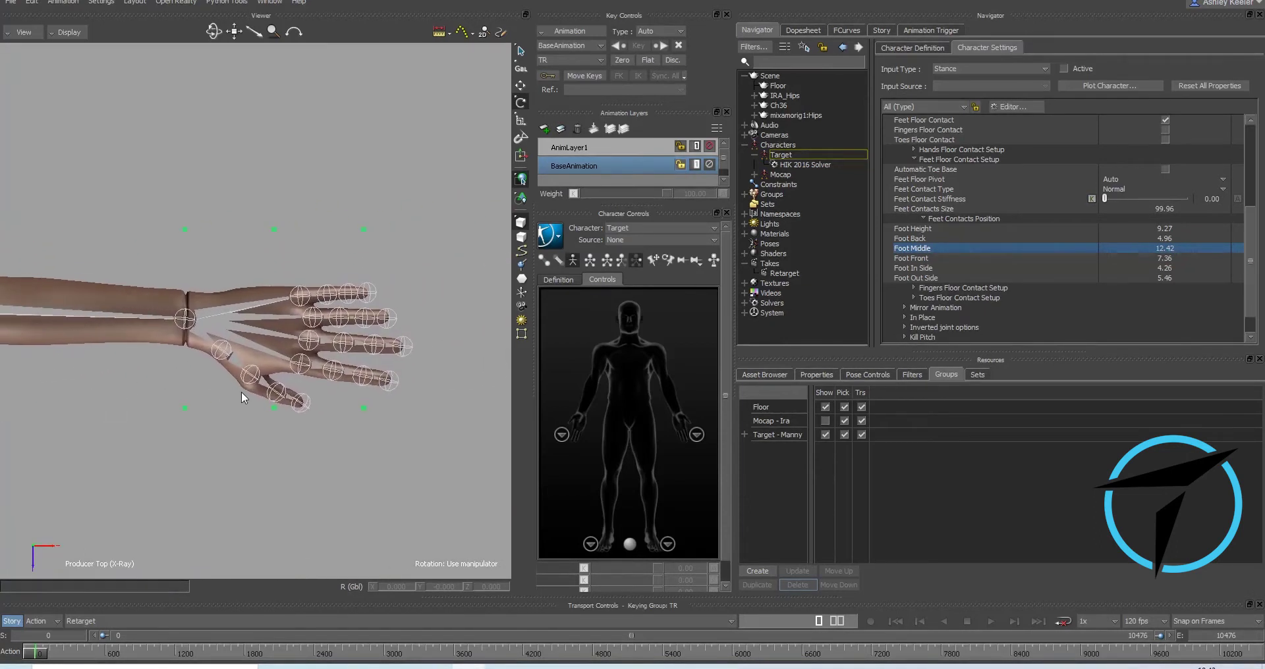
pyautogui.keyDown('ctrl'); pyautogui.moveTo(241, 391); pyautogui.dragTo(343, 399); pyautogui.keyUp('ctrl')
pyautogui.click(825, 408)
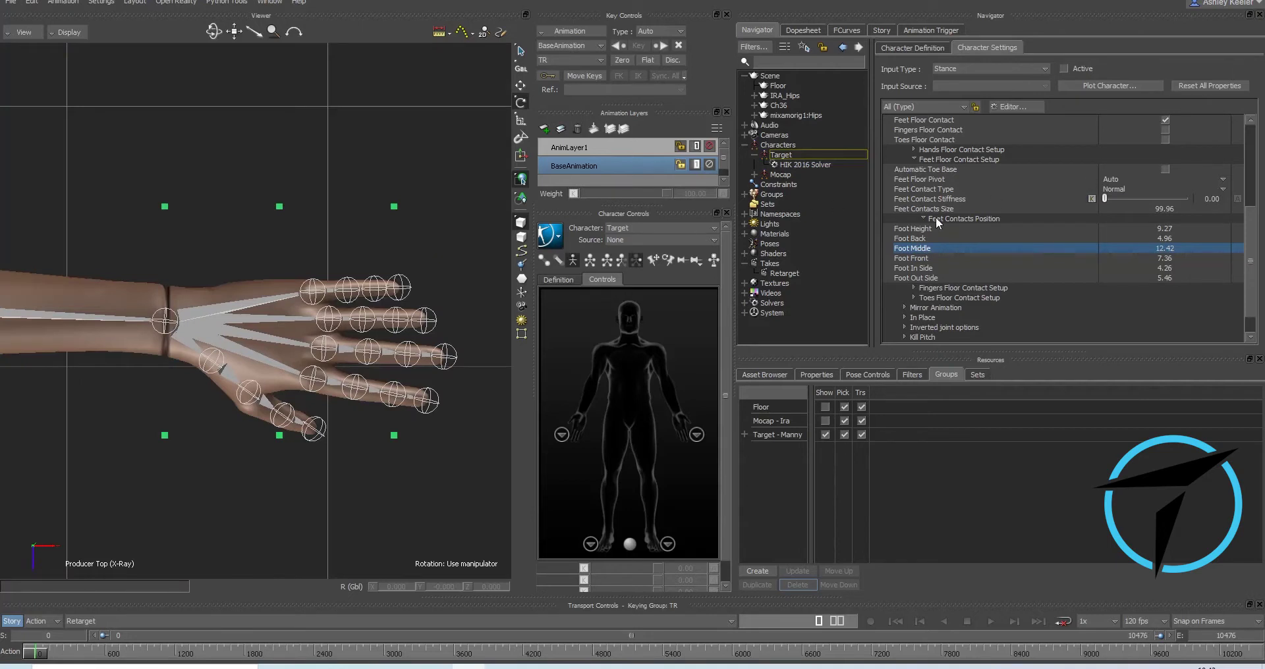
# Step: Enable Hands Floor Contact for the Target and reveal the Contacts Position values in the Hands Floor Contact Setup
pyautogui.click(914, 159)
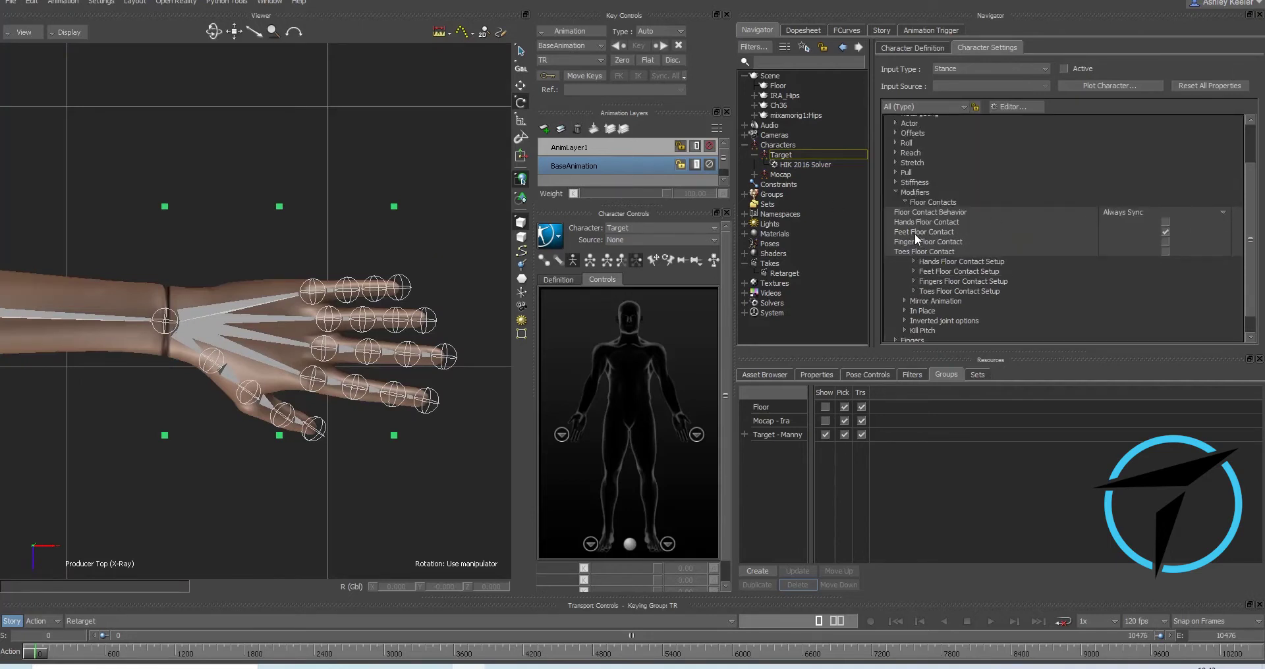
pyautogui.click(1097, 224)
pyautogui.click(1165, 222)
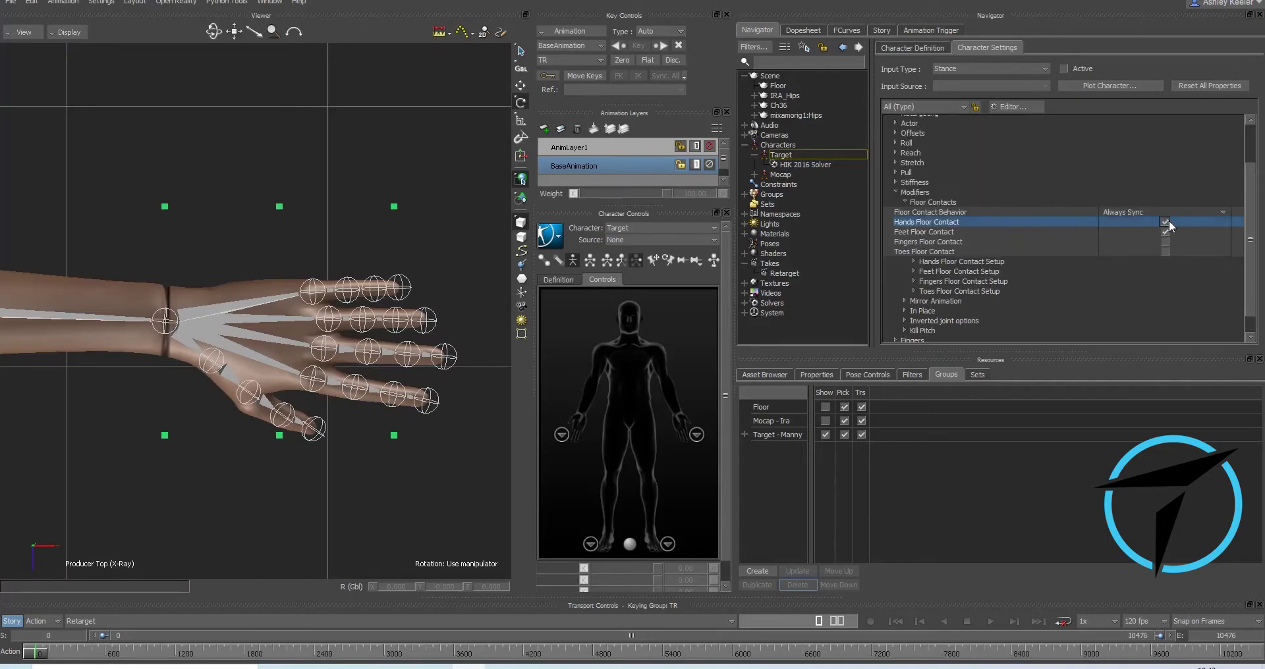
pyautogui.scroll(-1, 977, 266)
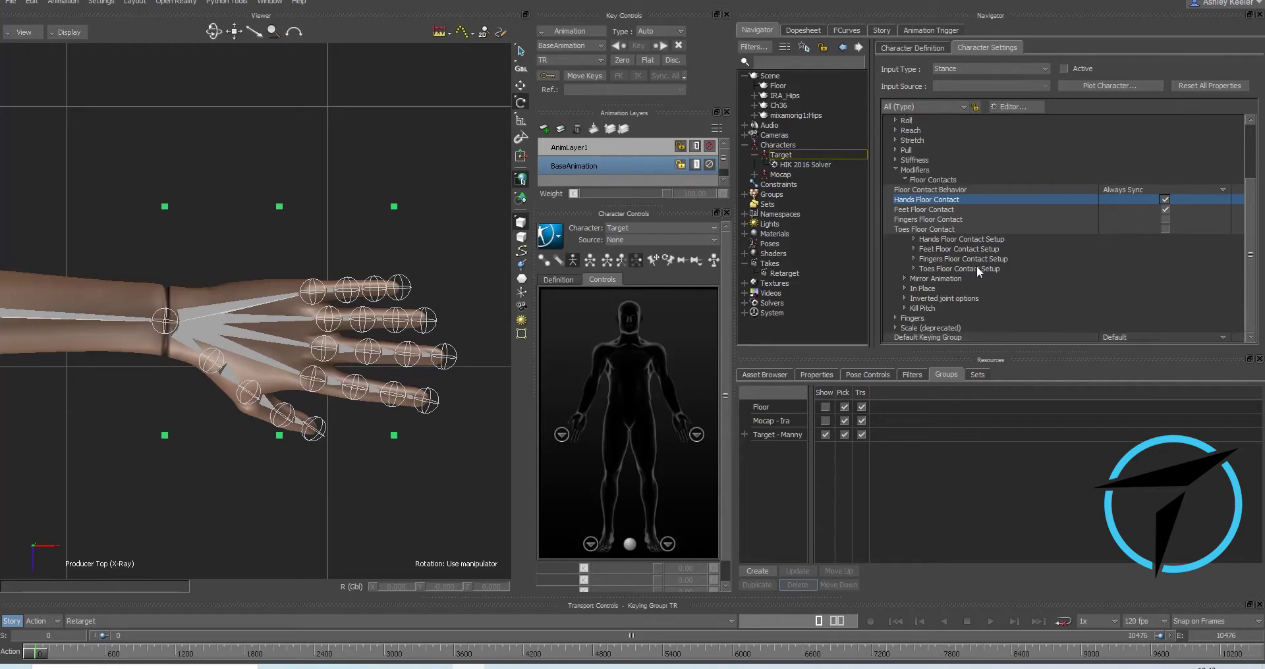
pyautogui.click(915, 239)
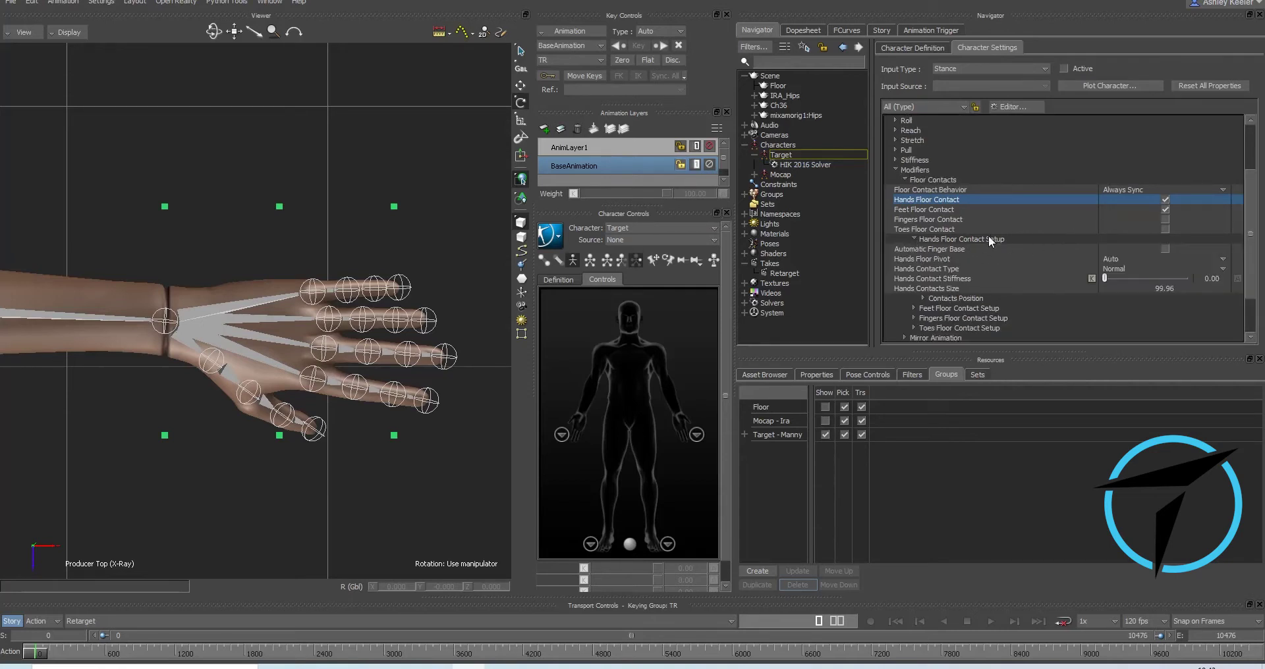
pyautogui.click(922, 299)
pyautogui.scroll(-3, 1033, 289)
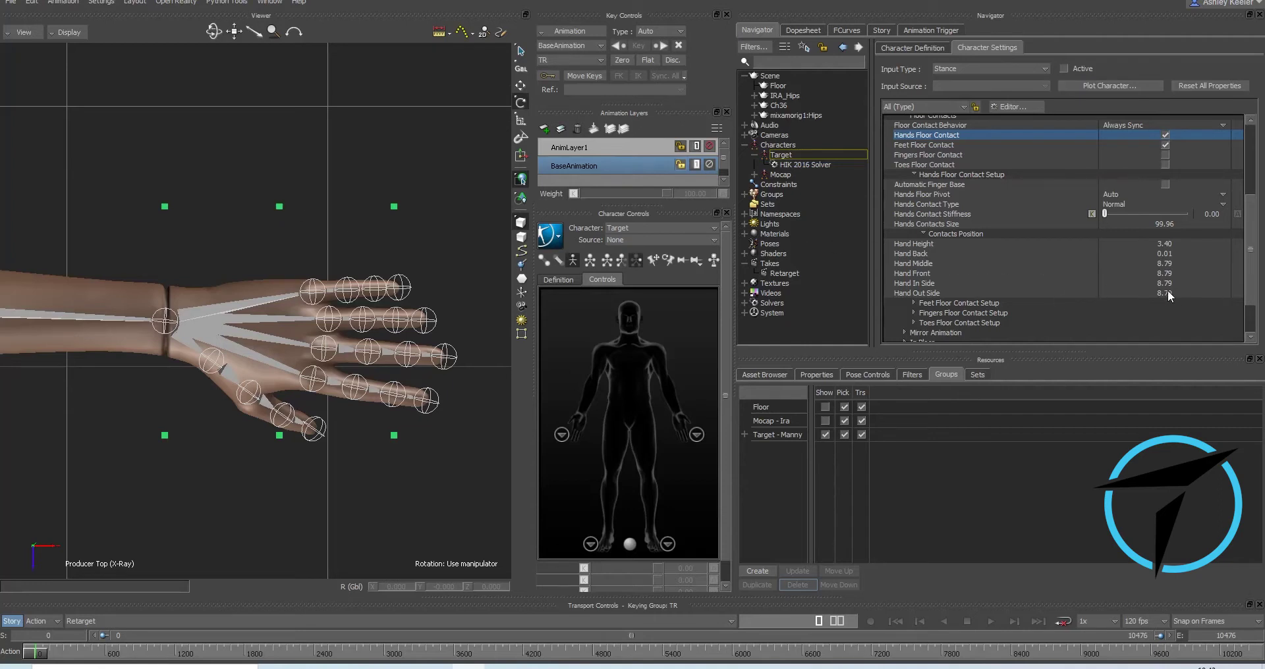
# Step: Fit the hand contact markers with Hand Out Side 2.99, Hand In Side 8.29, Hand Middle 11.99 and Hand Front 6.39
pyautogui.moveTo(1163, 288); pyautogui.dragTo(1136, 299)
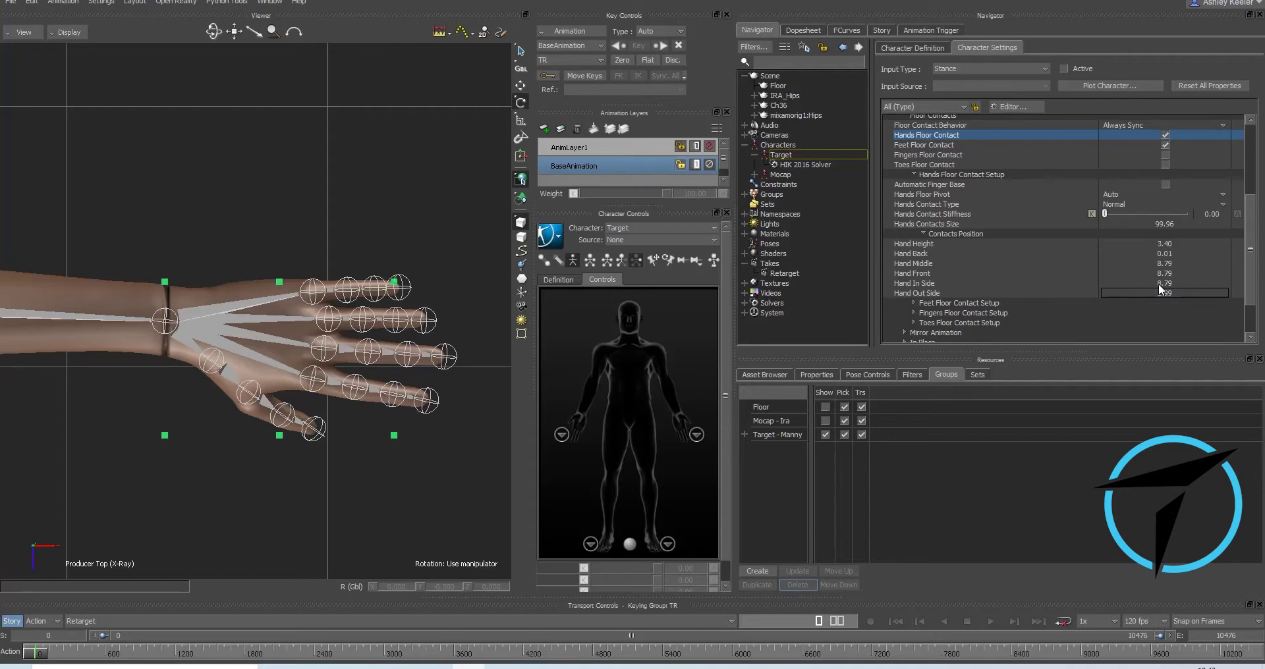
pyautogui.moveTo(1158, 283)
pyautogui.mouseDown()
pyautogui.moveTo(1148, 292)
pyautogui.moveTo(1171, 301)
pyautogui.mouseUp()
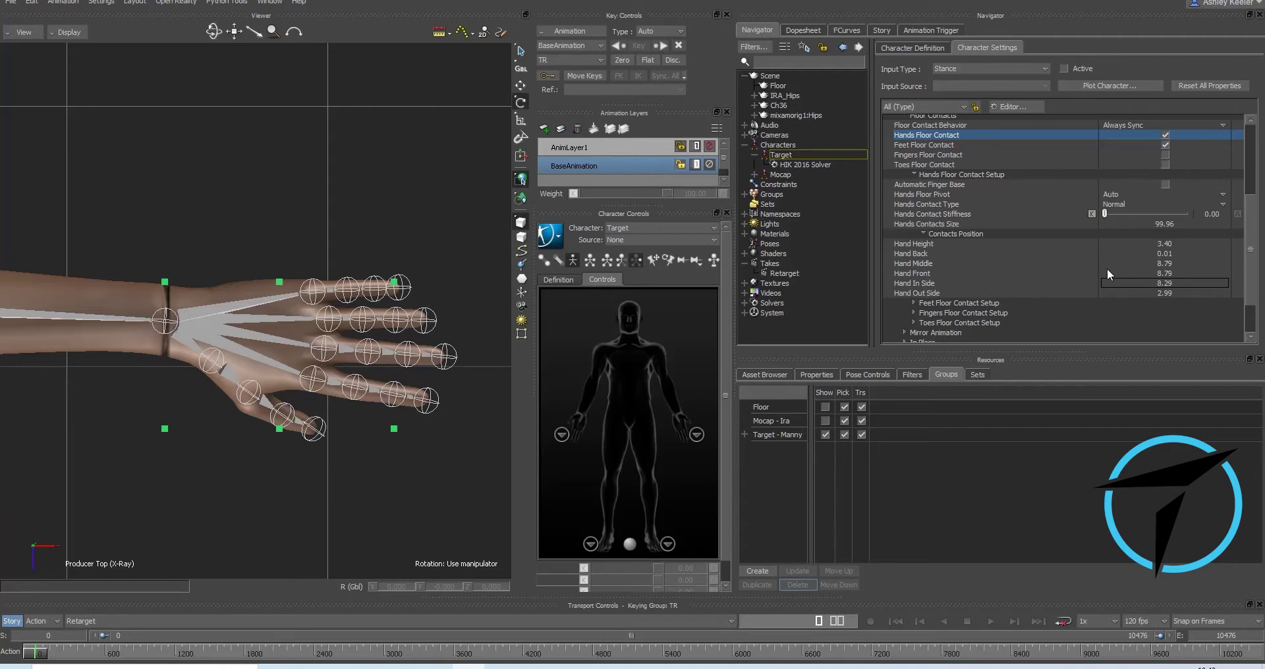
pyautogui.moveTo(1163, 270)
pyautogui.mouseDown()
pyautogui.moveTo(1183, 274)
pyautogui.moveTo(1156, 261)
pyautogui.moveTo(1190, 279)
pyautogui.moveTo(1146, 281)
pyautogui.mouseUp()
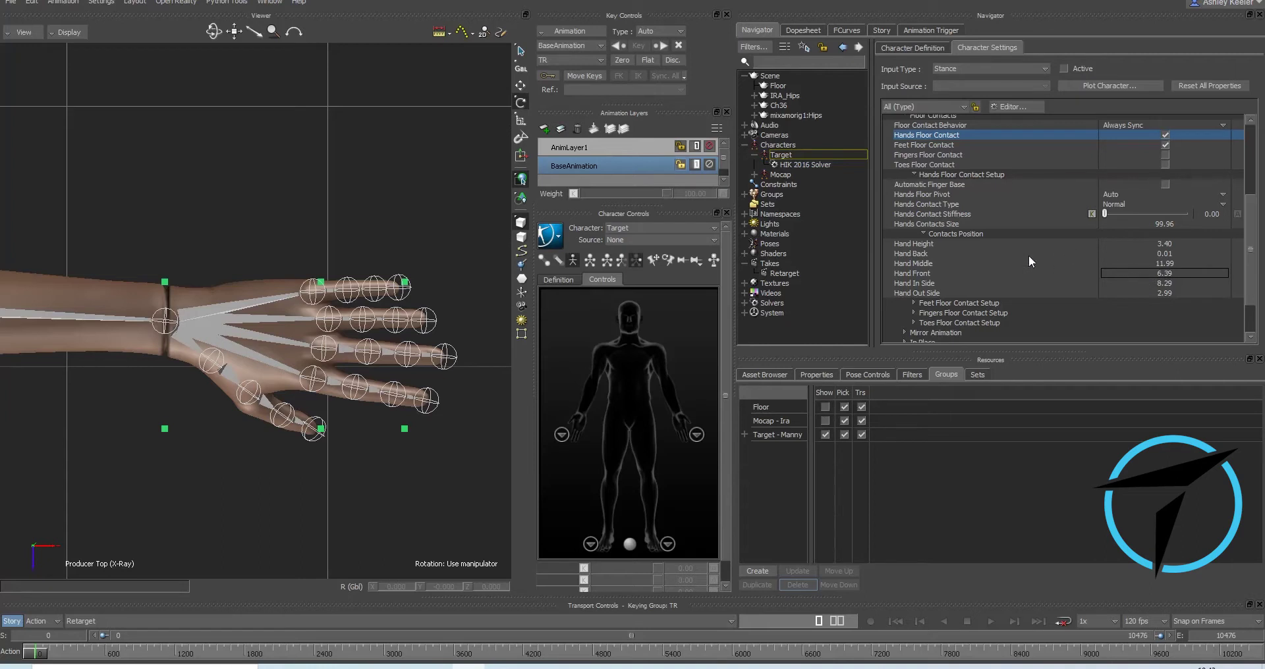
pyautogui.click(1163, 253)
pyautogui.moveTo(1155, 255); pyautogui.dragTo(1118, 277)
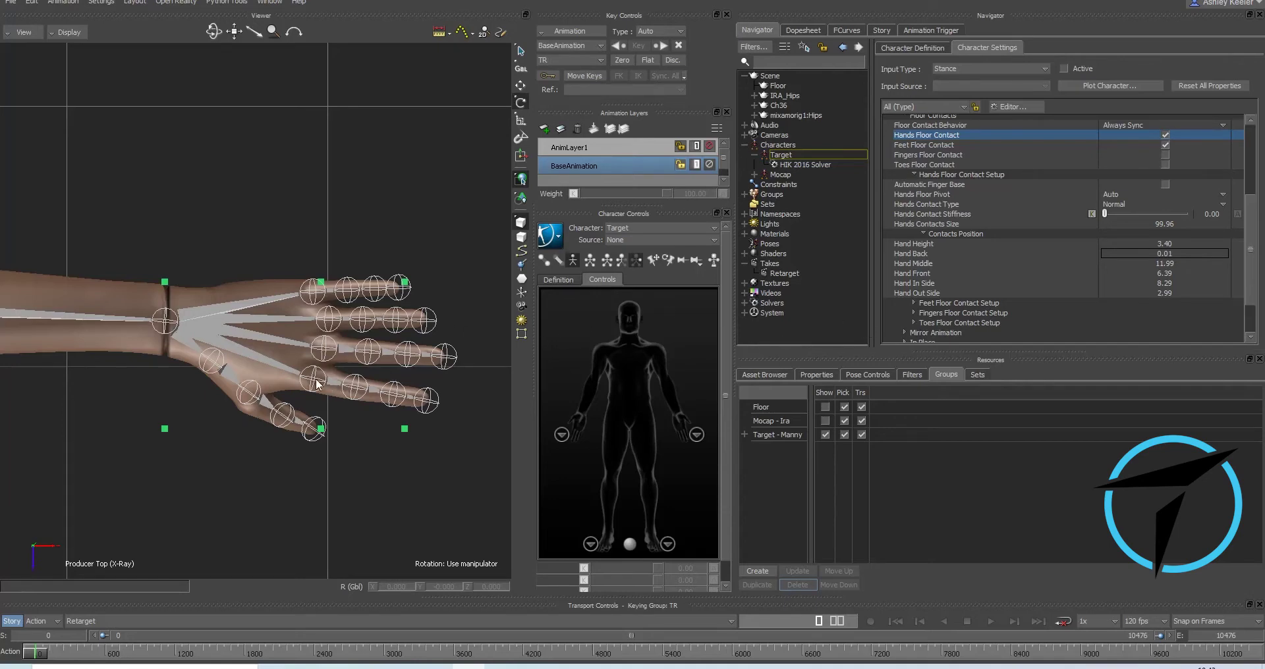
# Step: Set Hand Height to 2.60 while checking the left hand's contact markers in the front view
pyautogui.scroll(-3, 262, 377)
pyautogui.hotkey('ctrl', 'f')
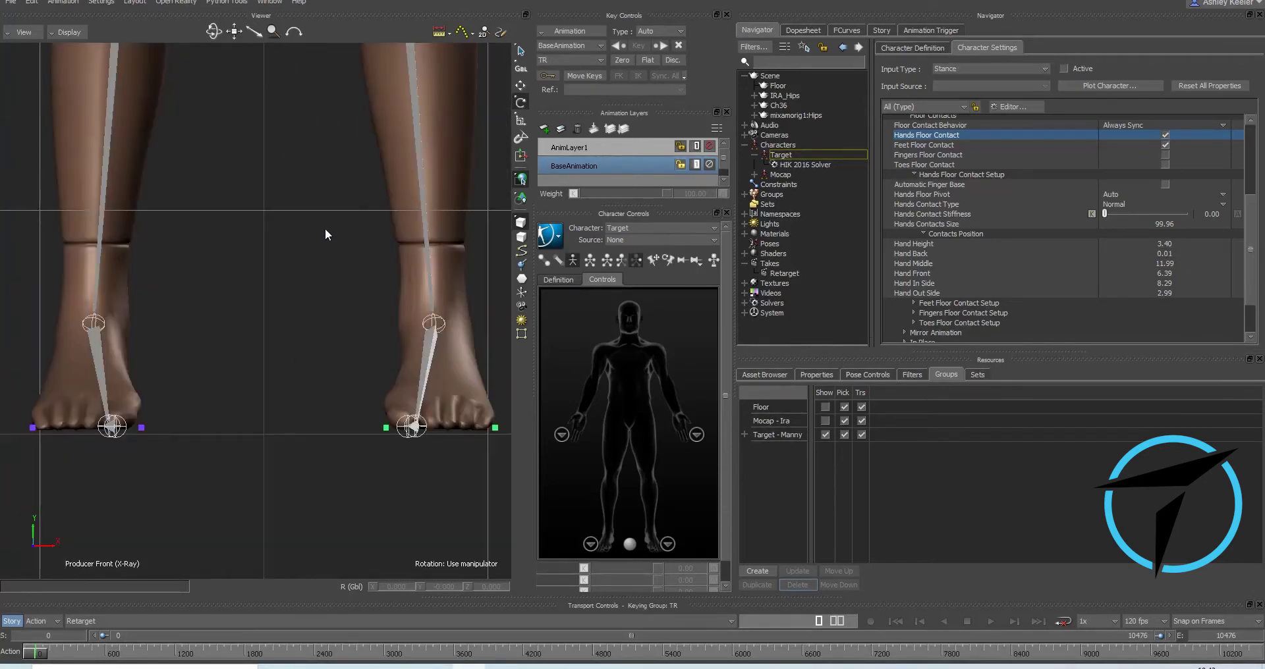
pyautogui.keyDown('shift'); pyautogui.moveTo(395, 99); pyautogui.dragTo(201, 428); pyautogui.keyUp('shift')
pyautogui.scroll(-5, 202, 428)
pyautogui.keyDown('shift'); pyautogui.moveTo(461, 66); pyautogui.dragTo(372, 298); pyautogui.keyUp('shift')
pyautogui.scroll(5, 373, 298)
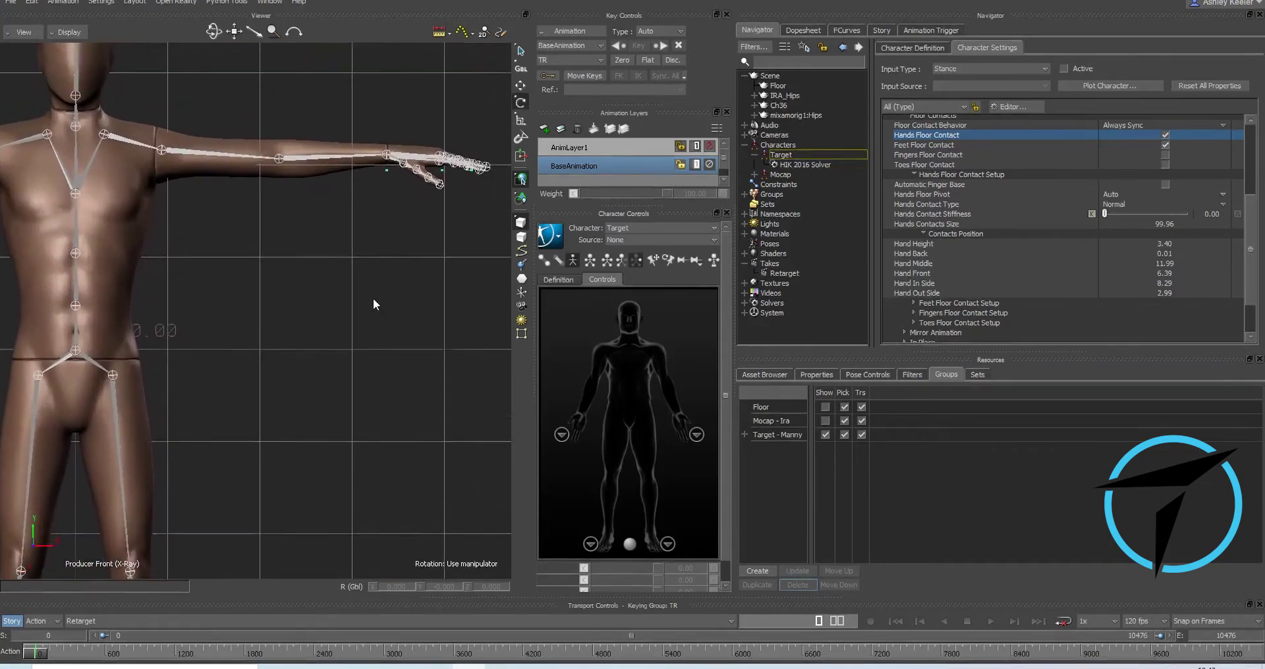
pyautogui.keyDown('shift'); pyautogui.moveTo(438, 230); pyautogui.dragTo(233, 472); pyautogui.keyUp('shift')
pyautogui.scroll(2, 323, 410)
pyautogui.keyDown('ctrl'); pyautogui.moveTo(233, 471); pyautogui.dragTo(214, 469); pyautogui.keyUp('ctrl')
pyautogui.moveTo(1161, 242); pyautogui.dragTo(1167, 254)
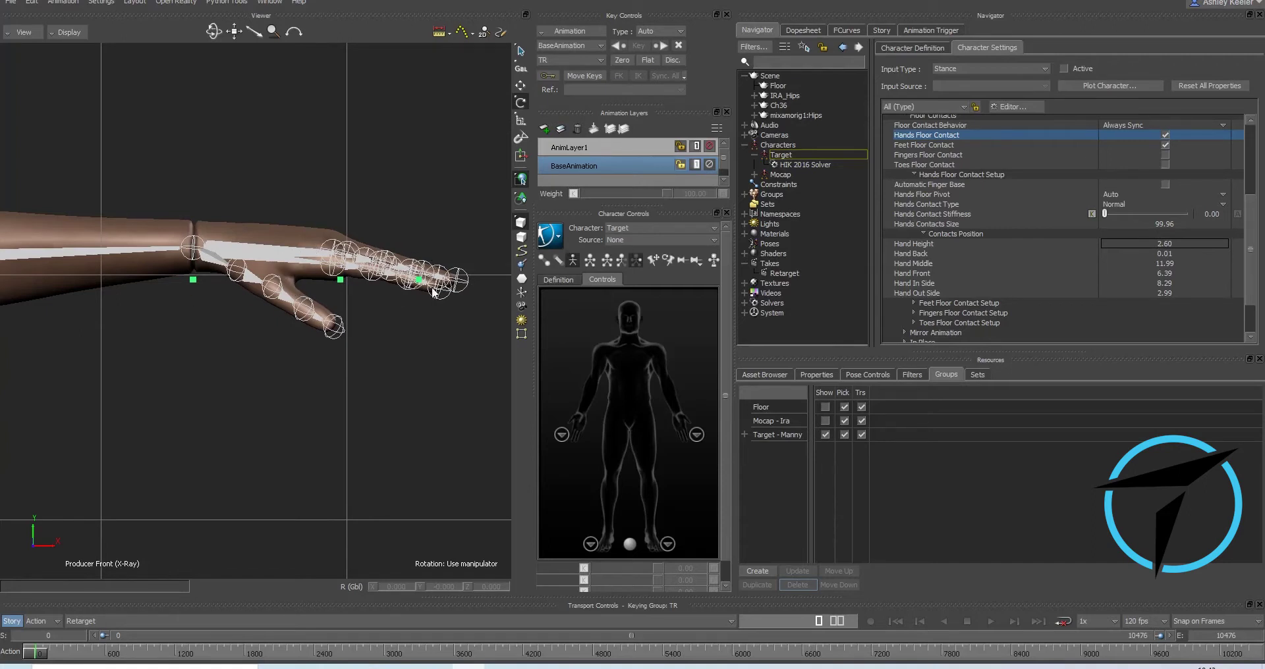
# Step: Examine the contact markers on both hands and the whole mannequin from the front
pyautogui.click(193, 280)
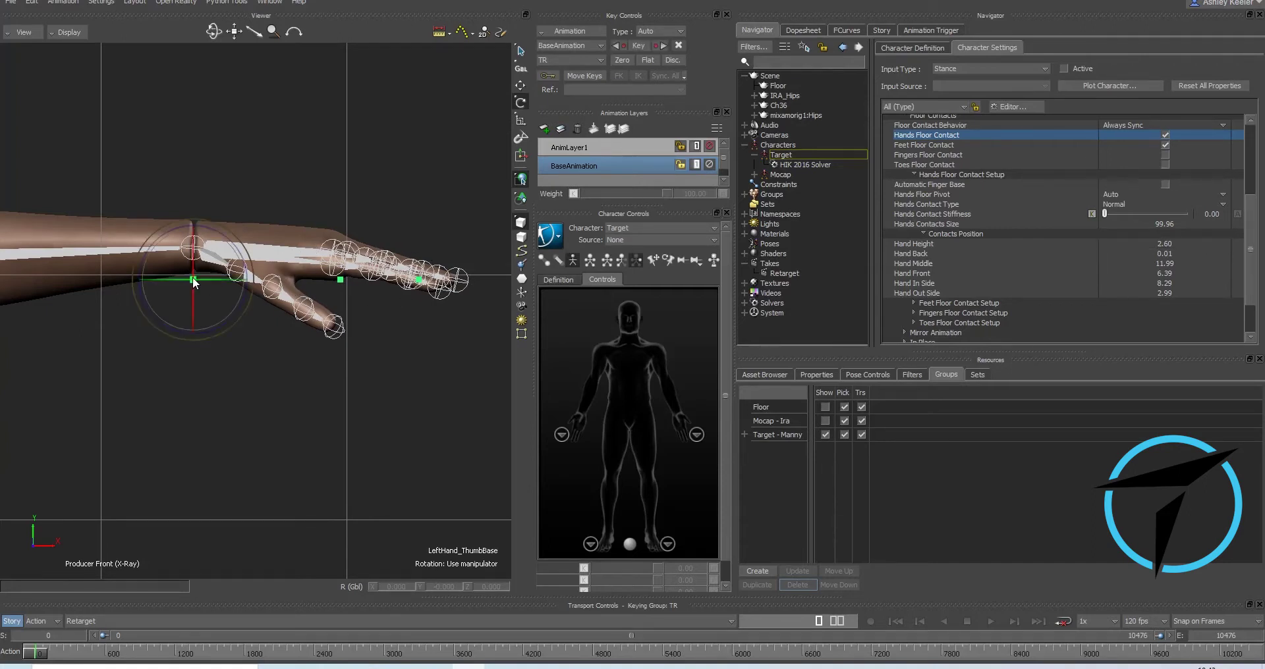
pyautogui.click(275, 355)
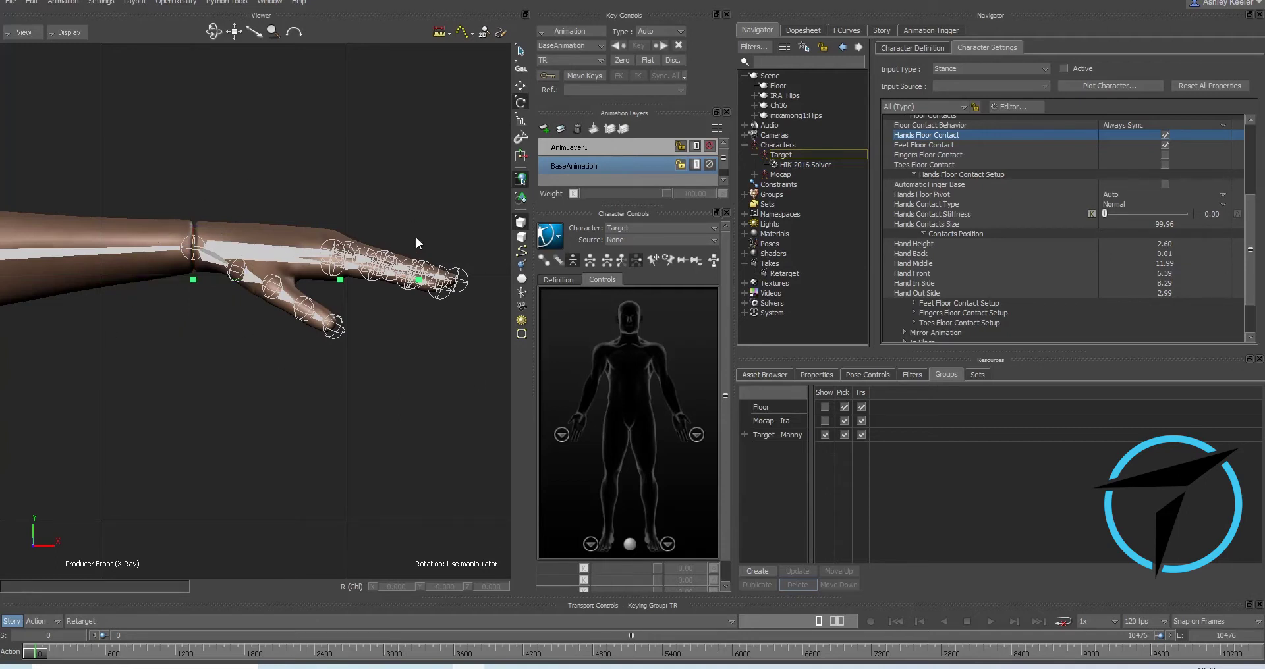
pyautogui.scroll(3, 1031, 265)
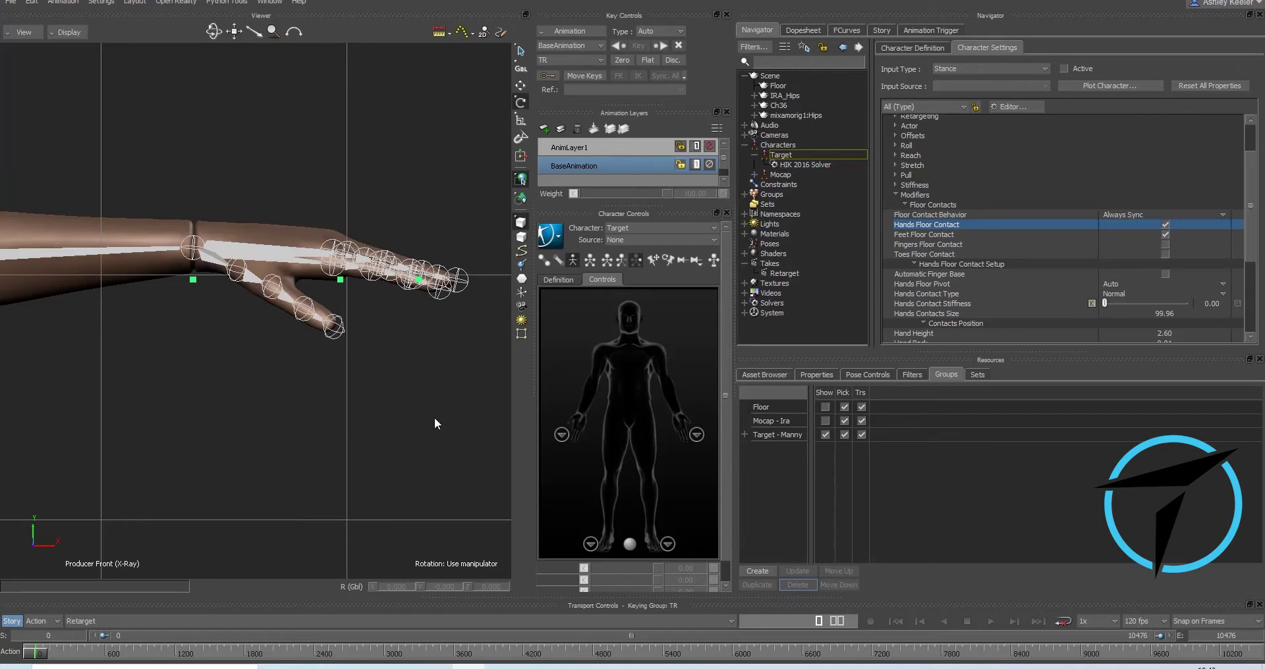
pyautogui.scroll(-6, 420, 413)
pyautogui.scroll(2, 274, 402)
pyautogui.scroll(-2, 418, 345)
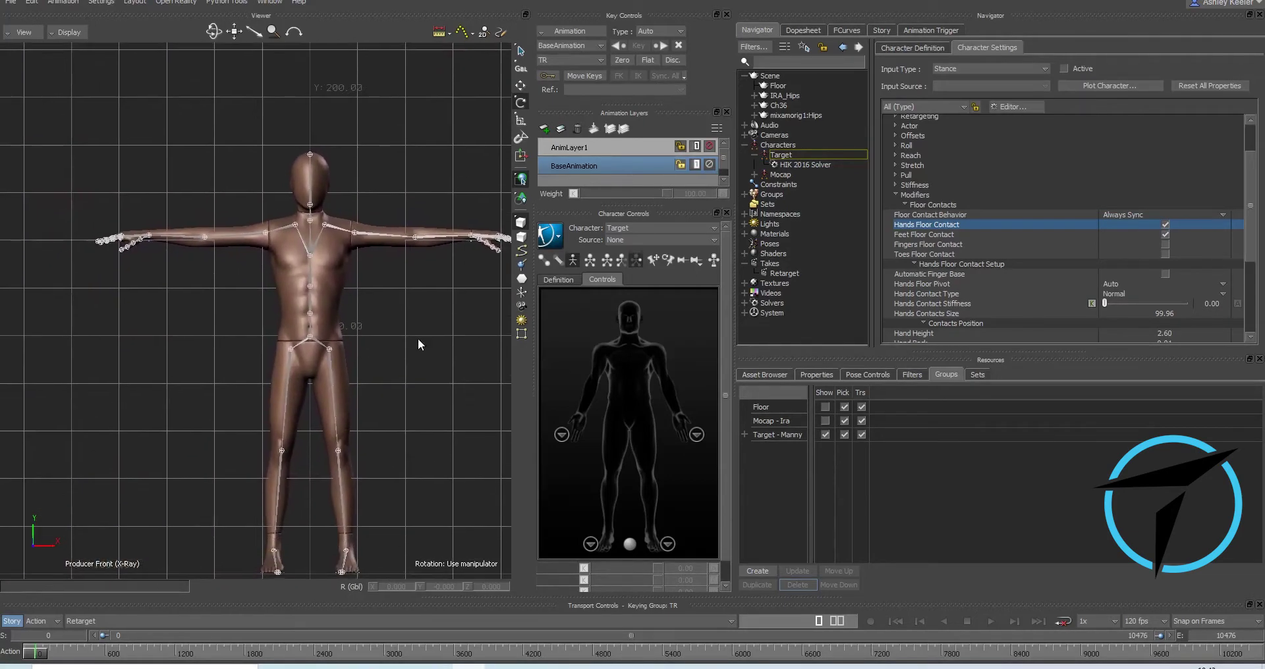
pyautogui.scroll(10, 119, 234)
pyautogui.scroll(-4, 377, 356)
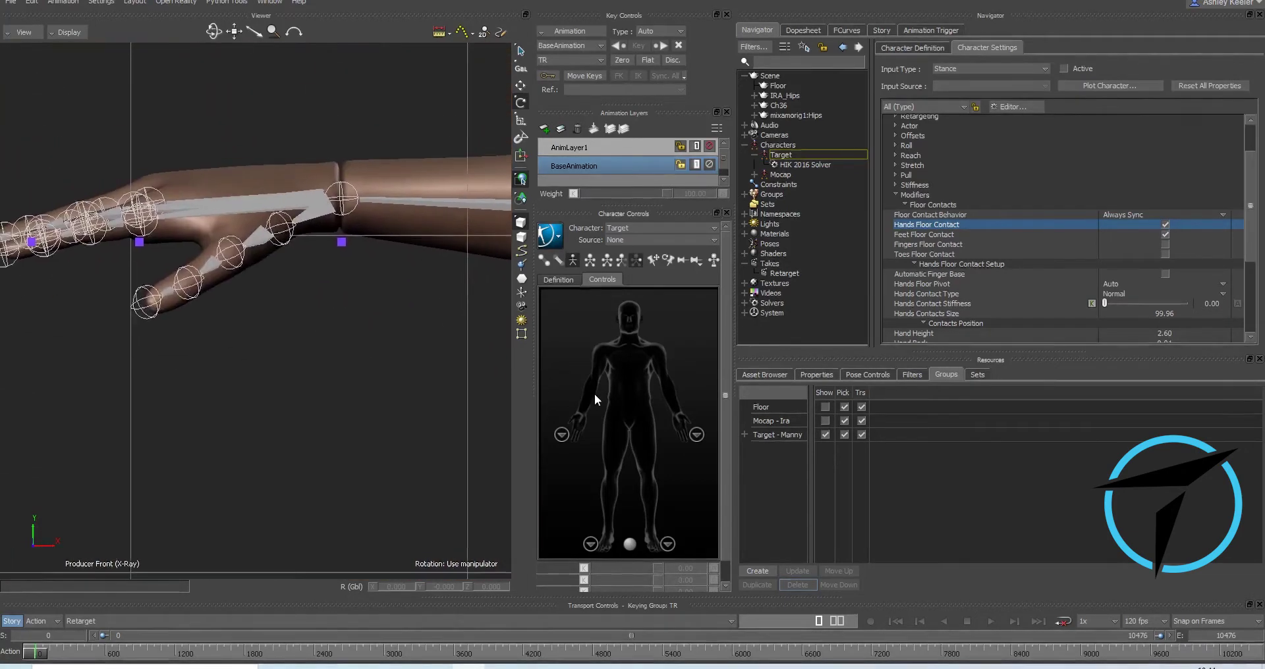
pyautogui.scroll(-5, 347, 363)
pyautogui.scroll(-2, 213, 372)
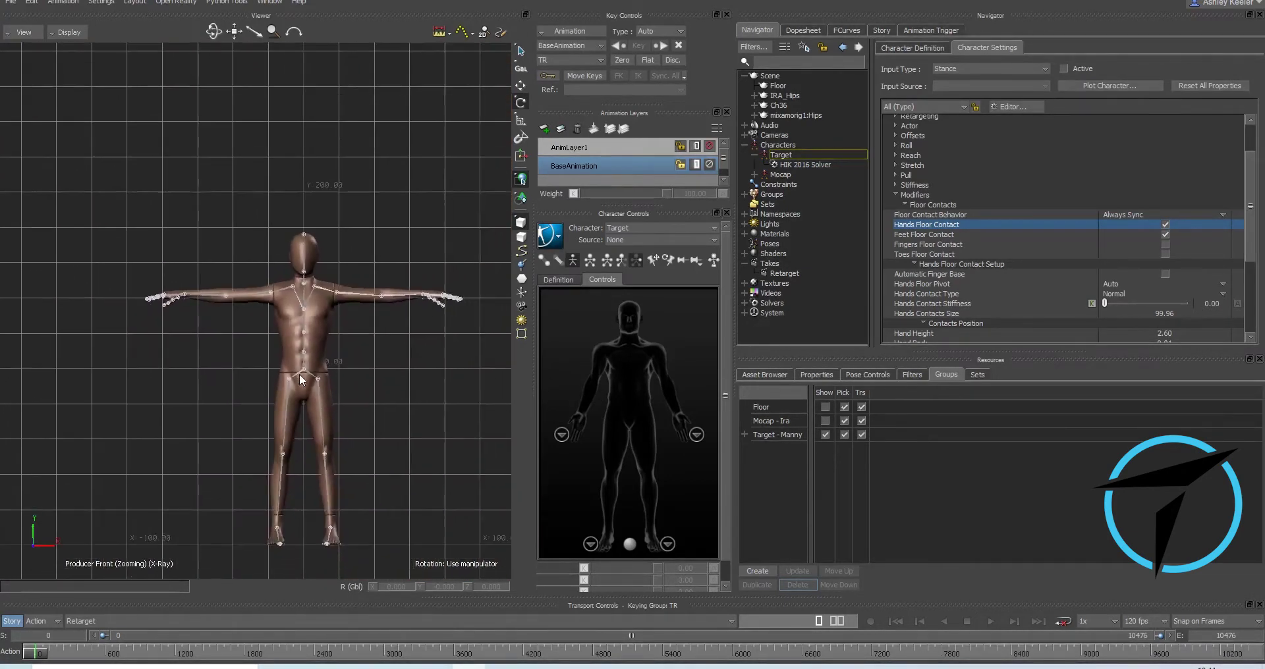
pyautogui.scroll(5, 283, 362)
pyautogui.moveTo(318, 393); pyautogui.dragTo(319, 339, button='middle')
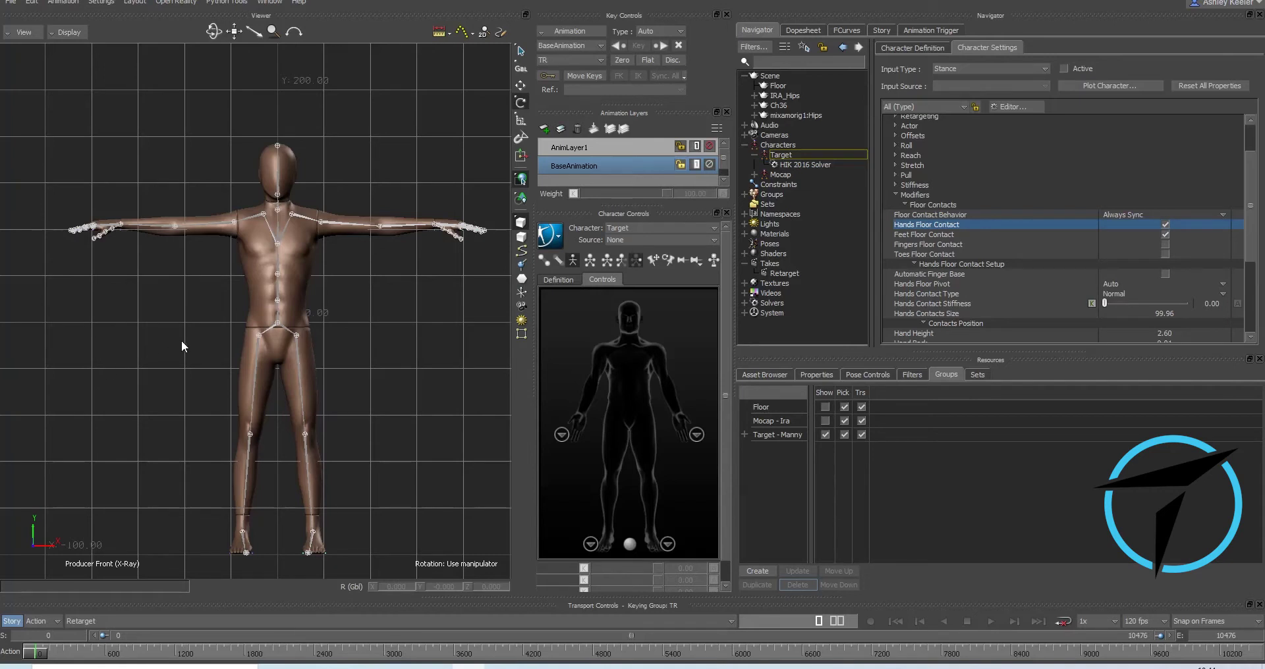
pyautogui.moveTo(286, 517); pyautogui.dragTo(281, 479, button='middle')
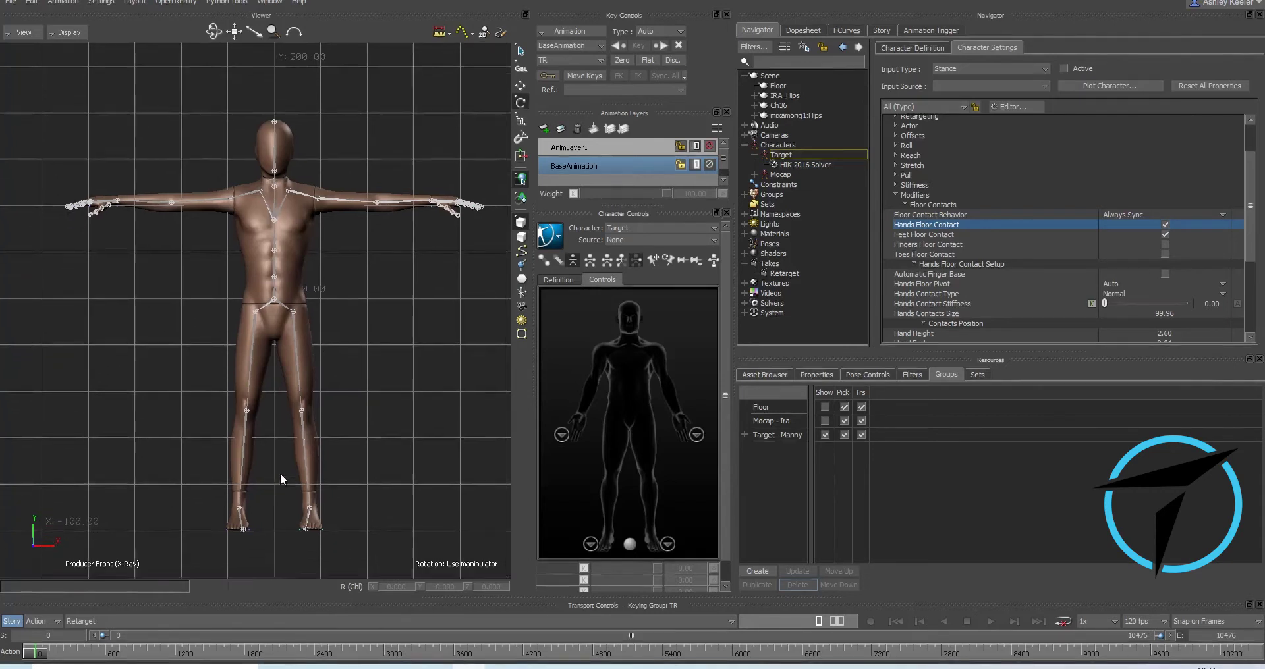
# Step: Inspect the mannequin's feet and the left toe tip joint in the front view
pyautogui.scroll(4, 279, 473)
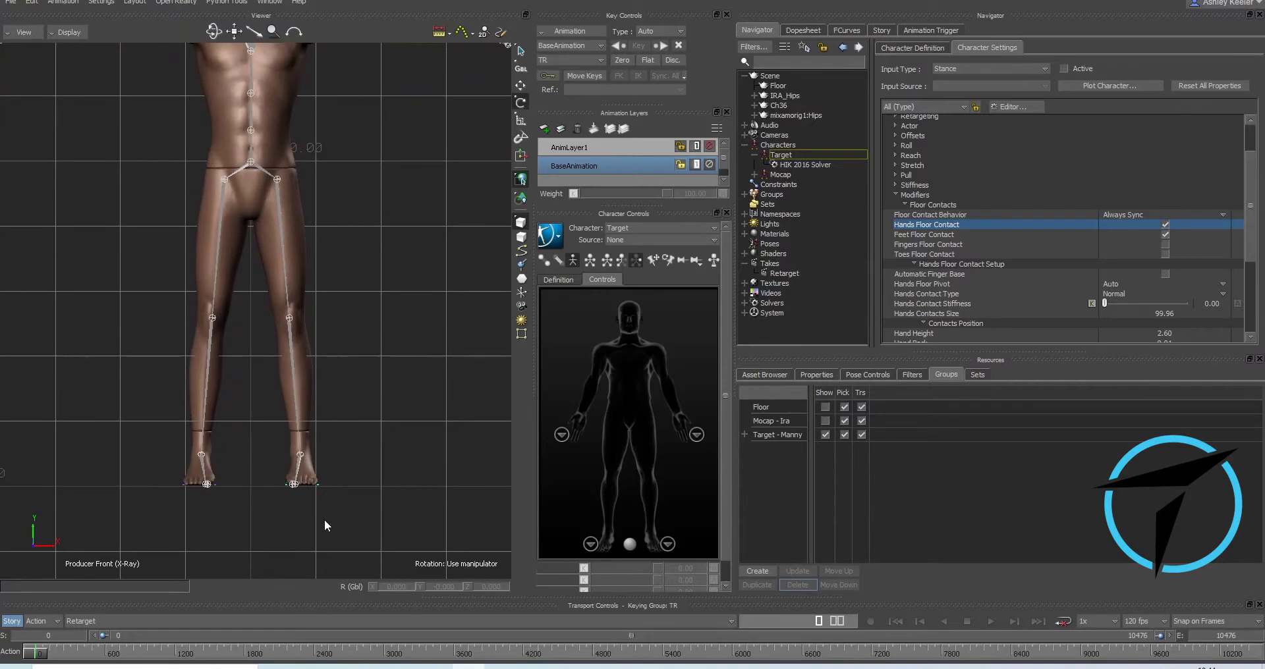
pyautogui.click(293, 484)
pyautogui.click(240, 436)
pyautogui.click(295, 486)
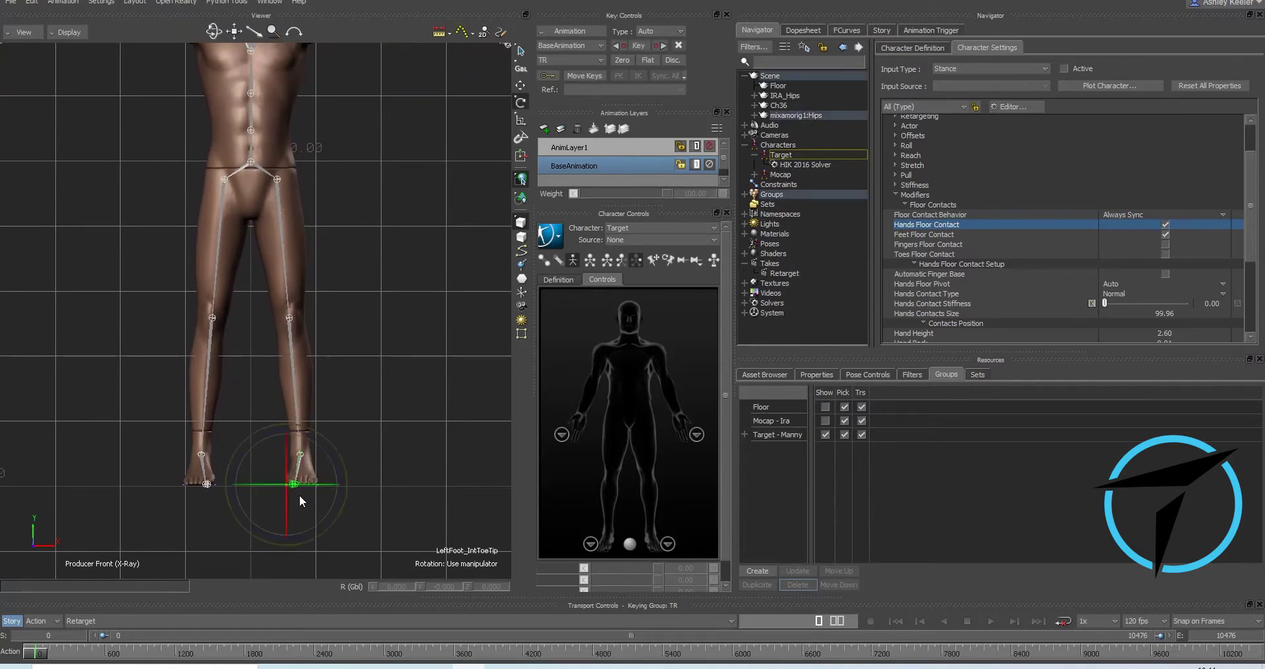
pyautogui.click(394, 428)
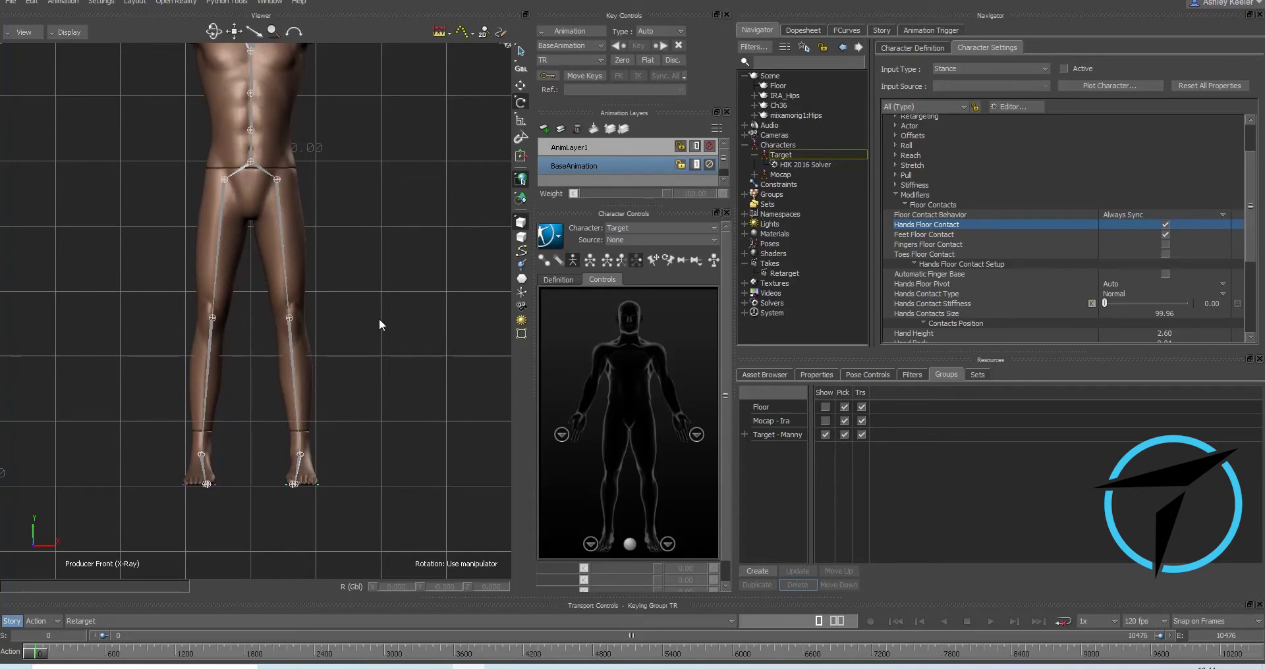
# Step: Select the Mocap character and compare the mocap skeleton with the mannequin in the perspective view
pyautogui.click(777, 176)
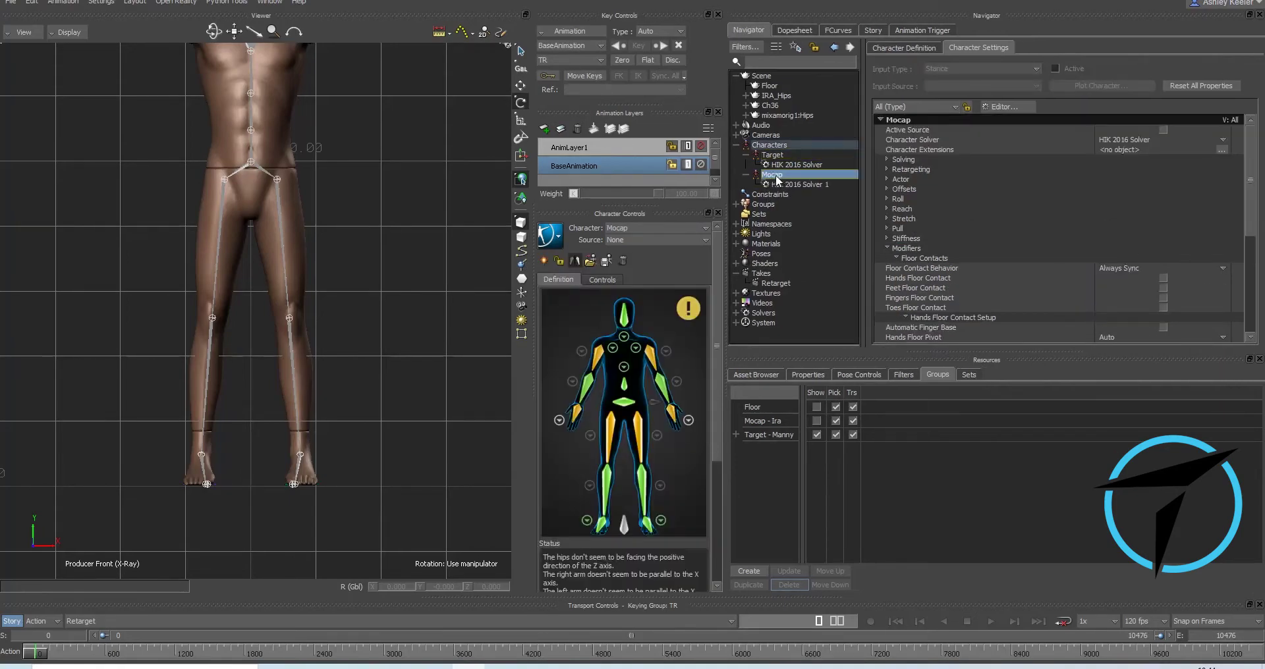
pyautogui.hotkey('ctrl', 'e')
pyautogui.keyDown('ctrl'); pyautogui.keyDown('shift'); pyautogui.moveTo(248, 397); pyautogui.dragTo(276, 389); pyautogui.keyUp('shift'); pyautogui.keyUp('ctrl')
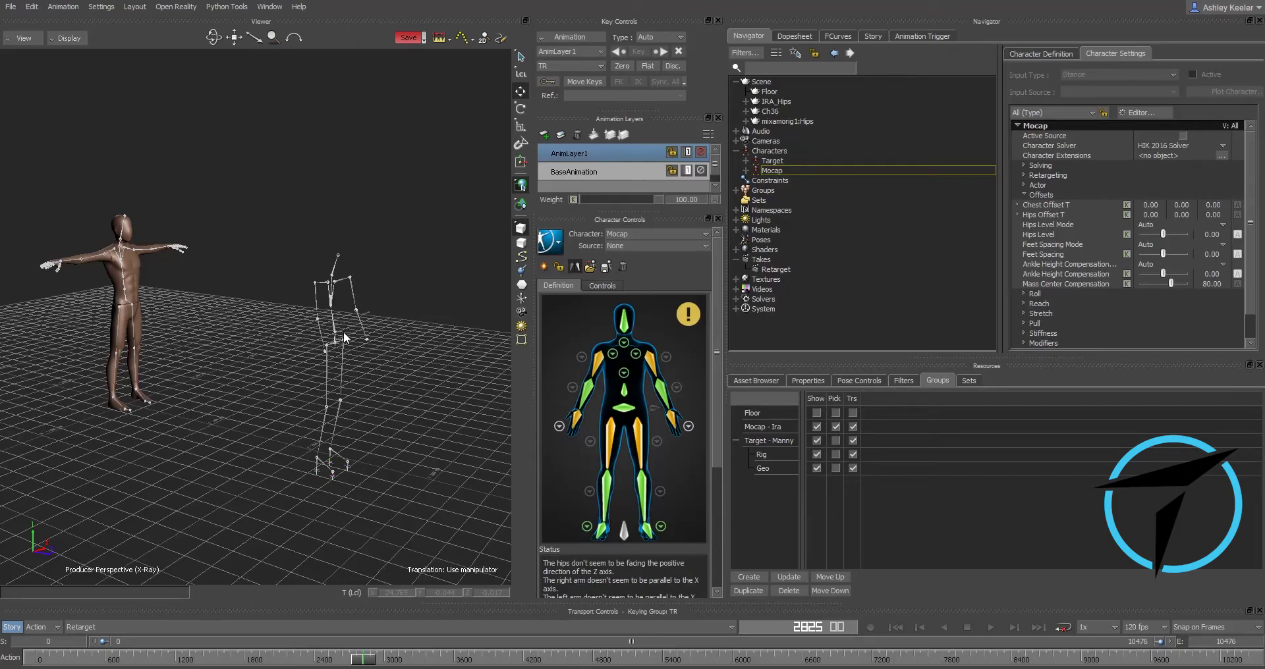
pyautogui.keyDown('ctrl'); pyautogui.keyDown('shift'); pyautogui.moveTo(398, 415); pyautogui.dragTo(311, 417); pyautogui.keyUp('shift'); pyautogui.keyUp('ctrl')
pyautogui.click(193, 502)
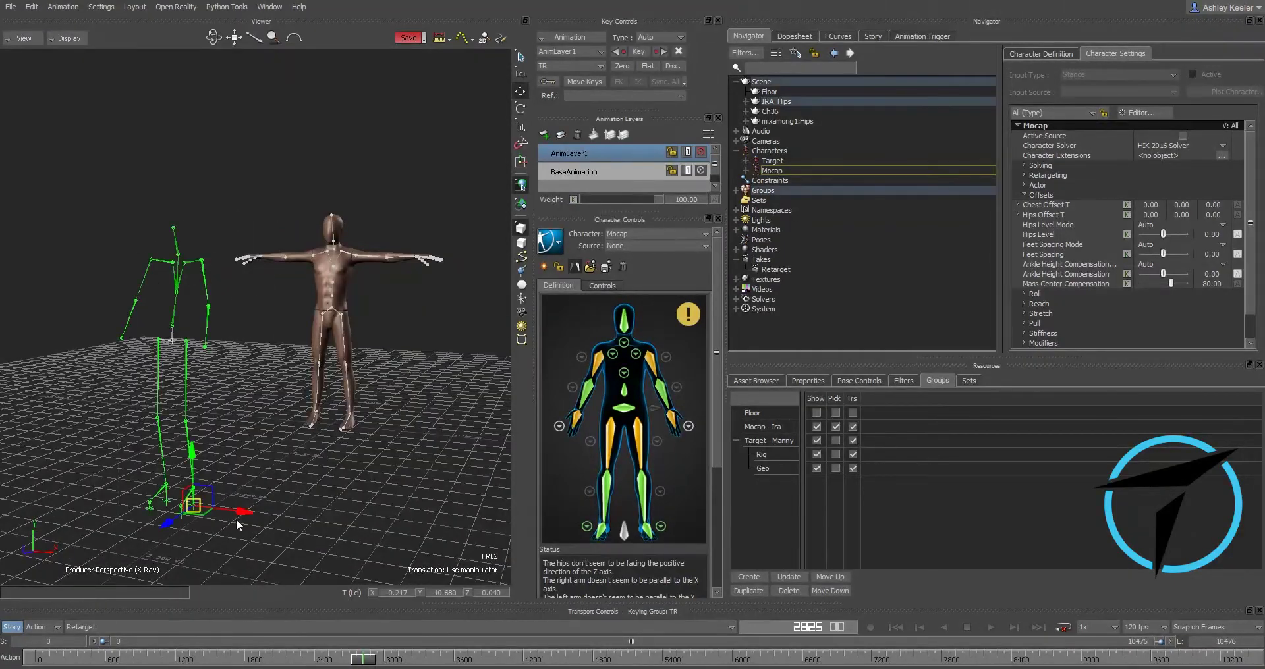
pyautogui.click(247, 319)
pyautogui.keyDown('ctrl'); pyautogui.moveTo(247, 319); pyautogui.dragTo(249, 378); pyautogui.keyUp('ctrl')
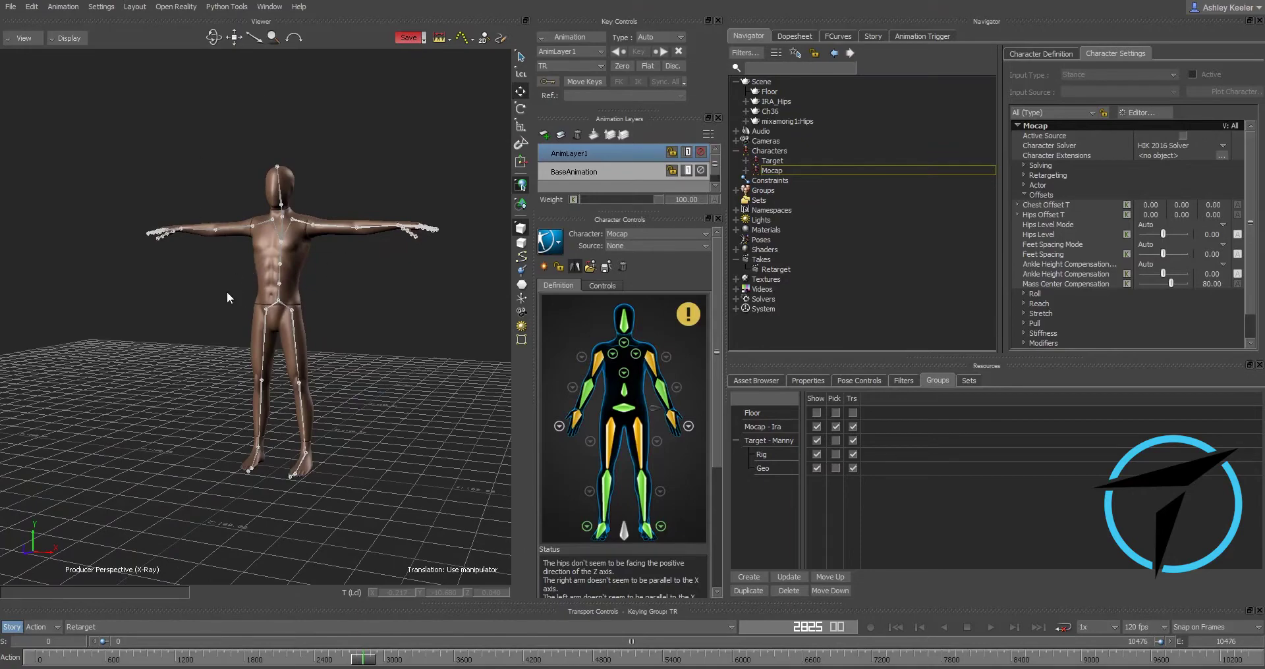
pyautogui.keyDown('ctrl'); pyautogui.keyDown('shift'); pyautogui.moveTo(227, 291); pyautogui.dragTo(330, 346); pyautogui.keyUp('shift'); pyautogui.keyUp('ctrl')
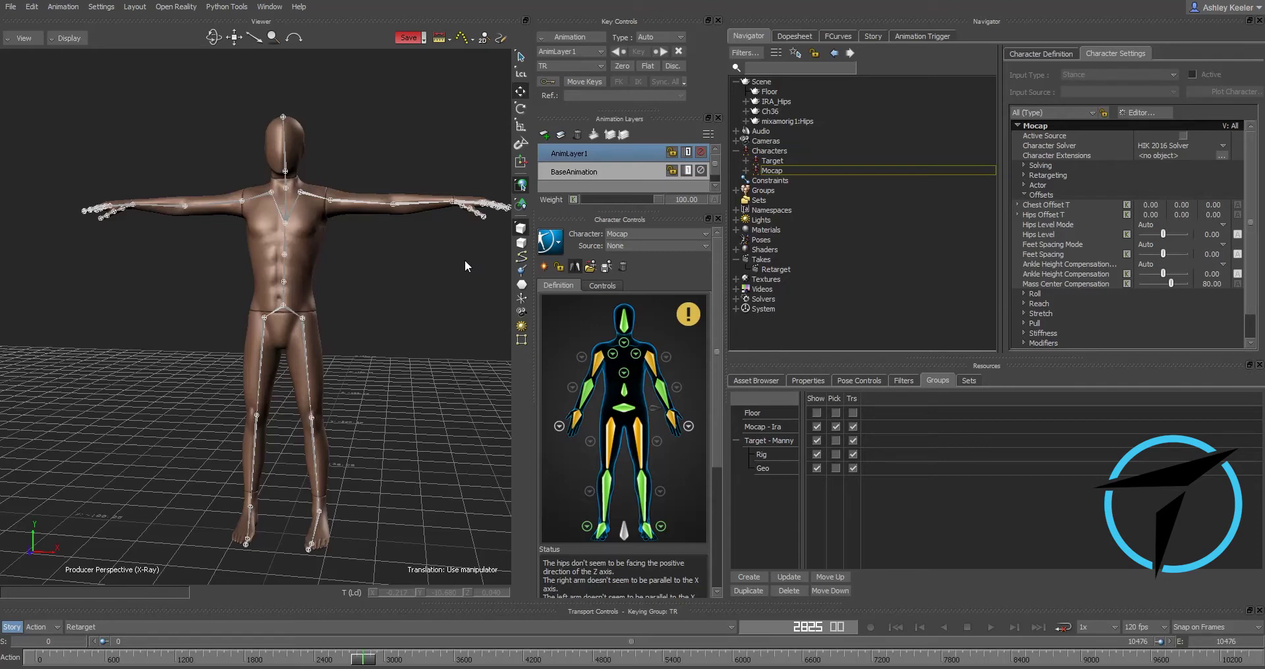
# Step: Scrub the take back through frame 1877 to frame 0 and check the mocap skeleton's pose
pyautogui.moveTo(363, 659); pyautogui.dragTo(254, 659)
pyautogui.moveTo(218, 449); pyautogui.dragTo(228, 481, button='middle')
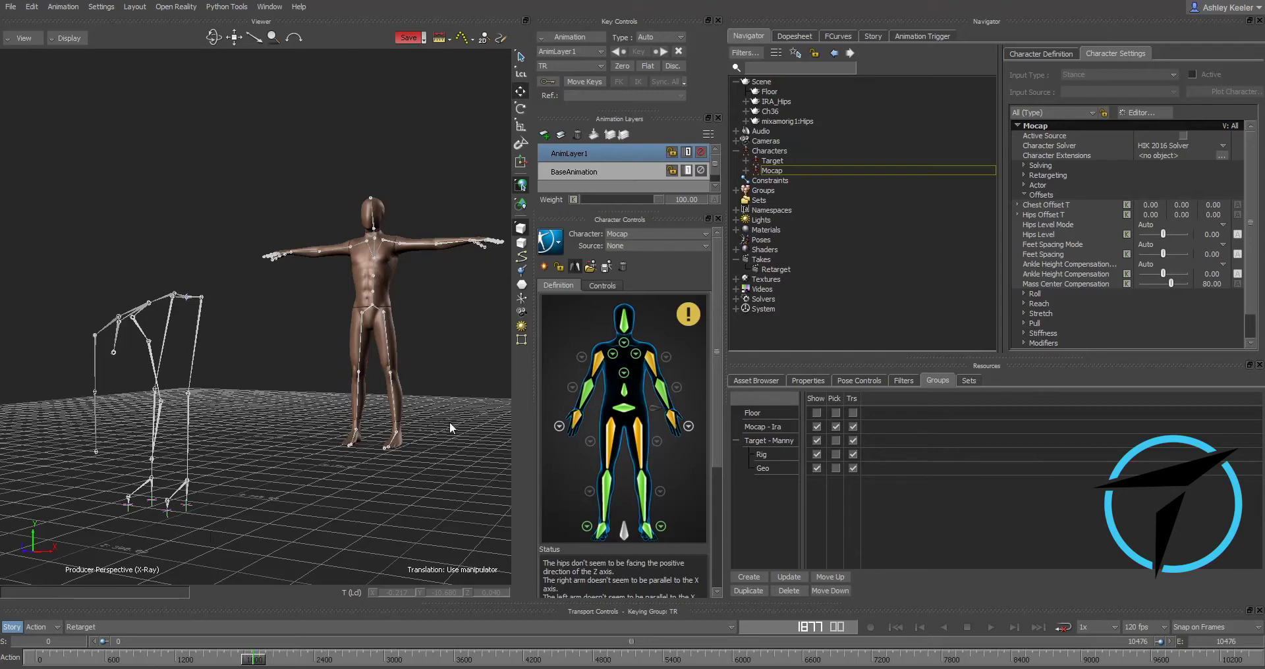
pyautogui.moveTo(245, 660); pyautogui.dragTo(37, 658)
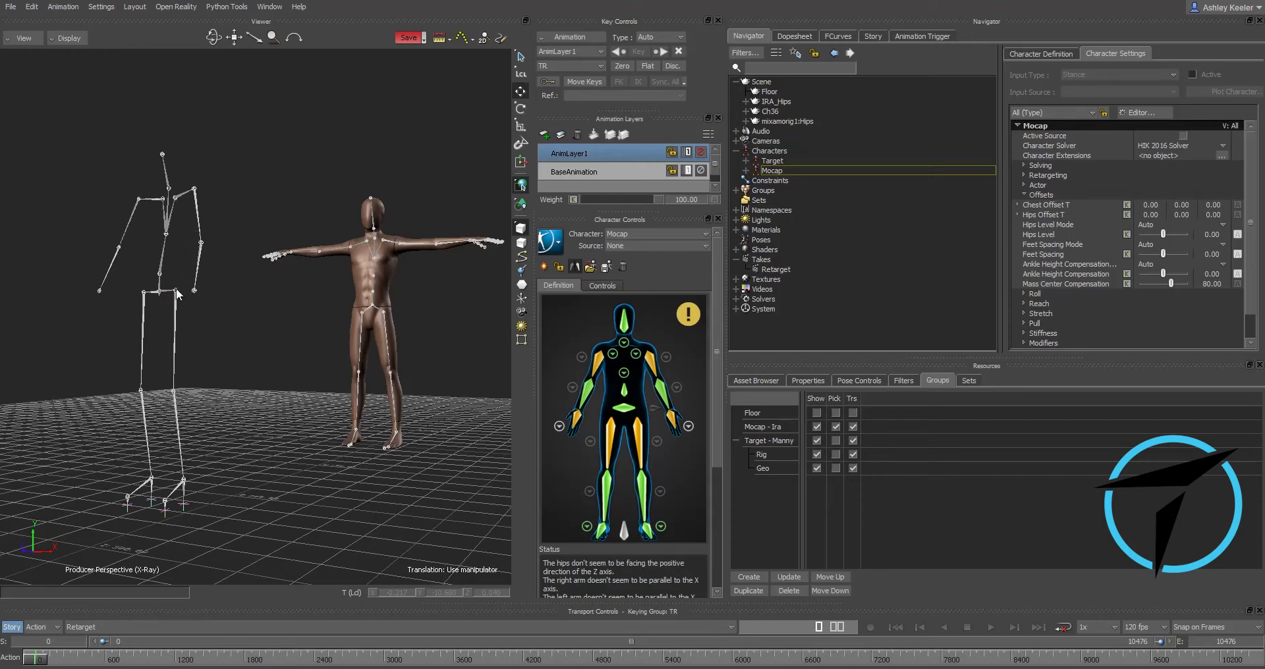
pyautogui.keyDown('ctrl'); pyautogui.keyDown('shift'); pyautogui.moveTo(176, 287); pyautogui.dragTo(240, 401); pyautogui.keyUp('shift'); pyautogui.keyUp('ctrl')
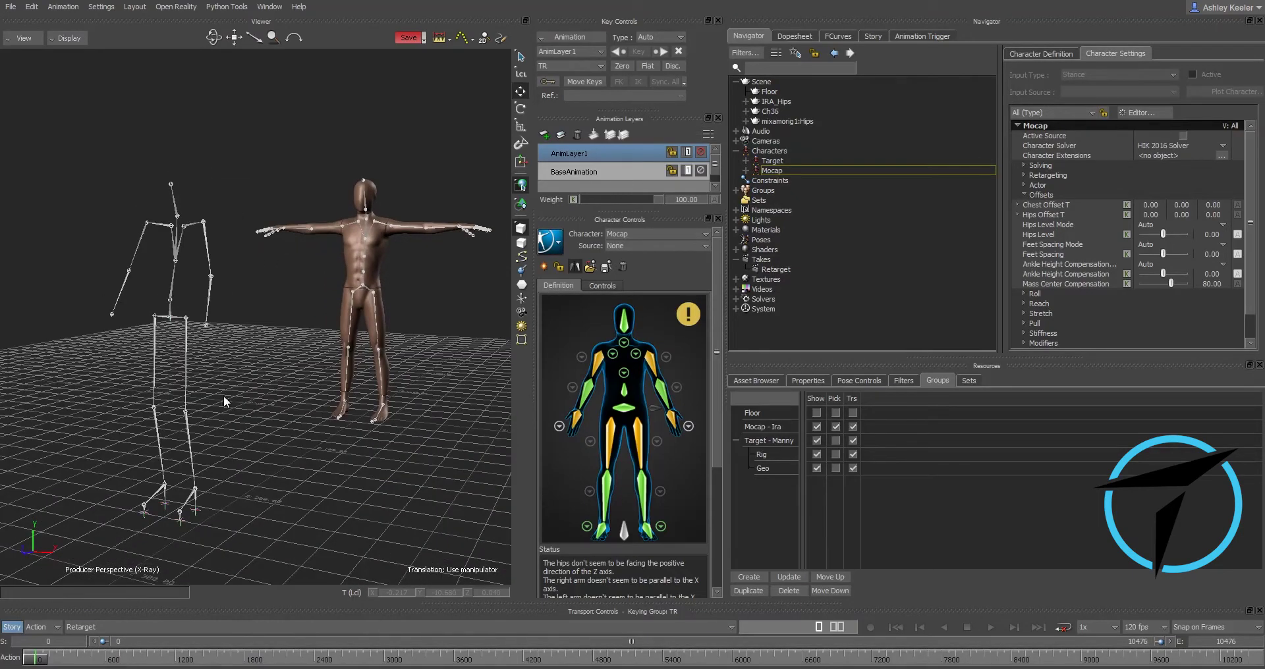
# Step: Select the Mocap - Ira group and set its local rotation to 0 on X, Y and Z to straighten the skeleton
pyautogui.click(761, 430)
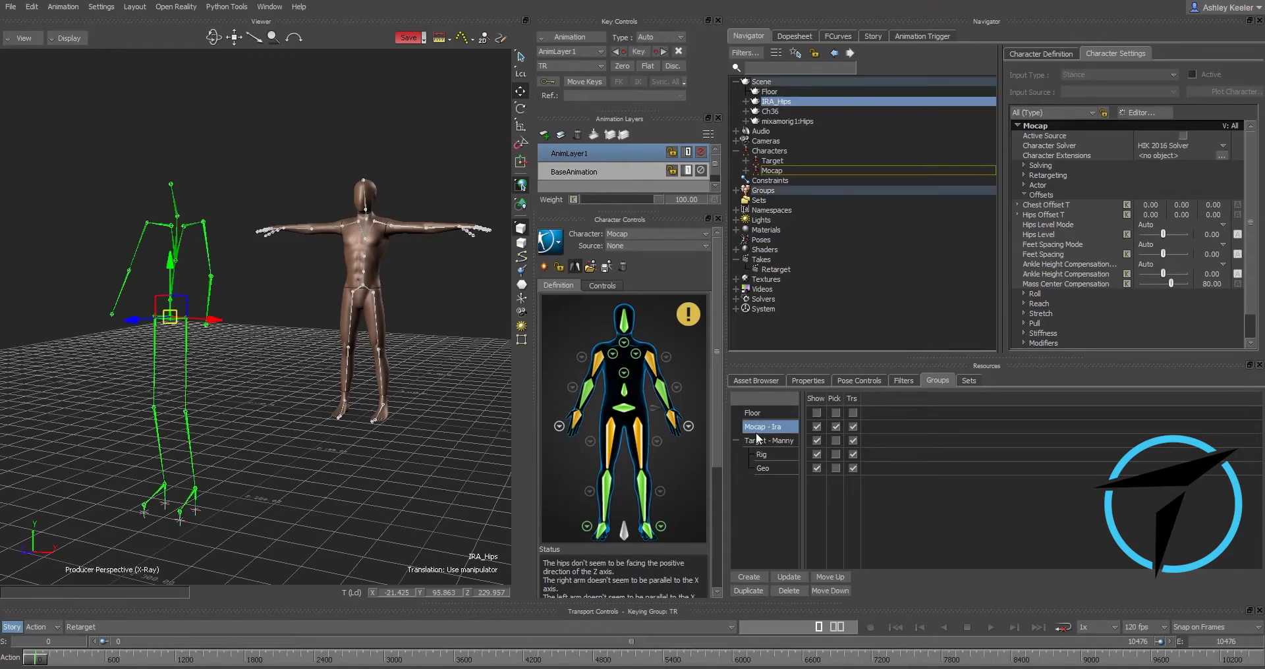
pyautogui.press('r')
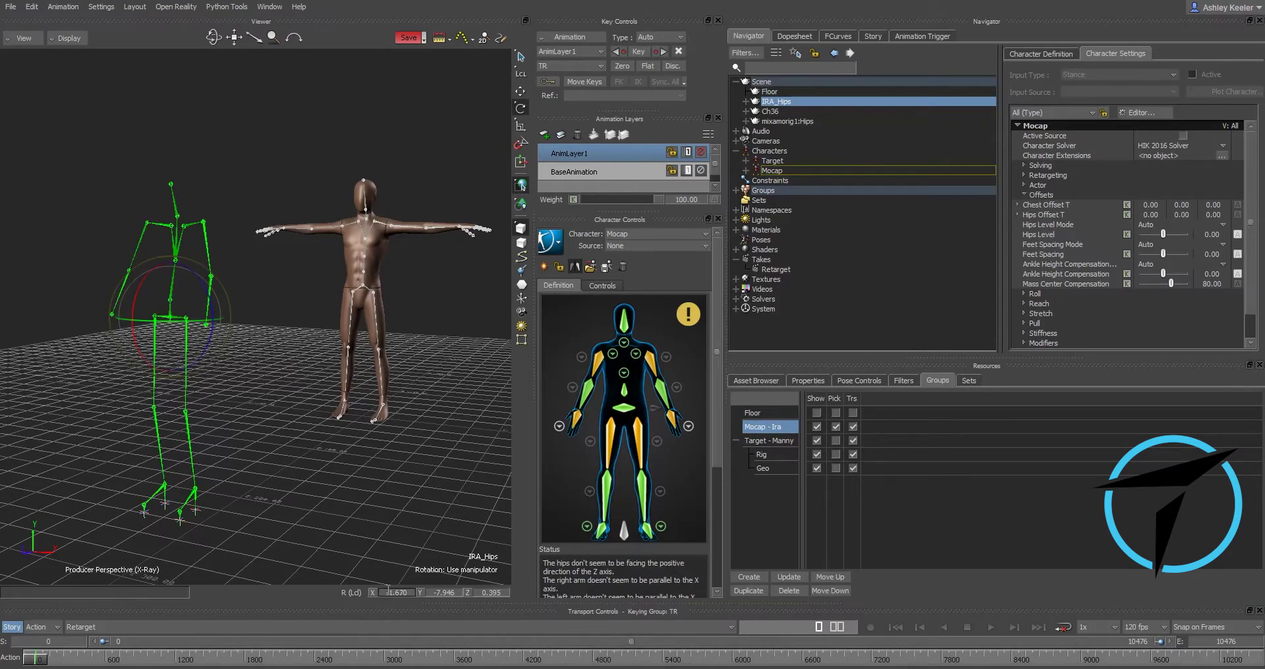
pyautogui.write('0')
pyautogui.press('Tab')
pyautogui.write('0')
pyautogui.press('Tab')
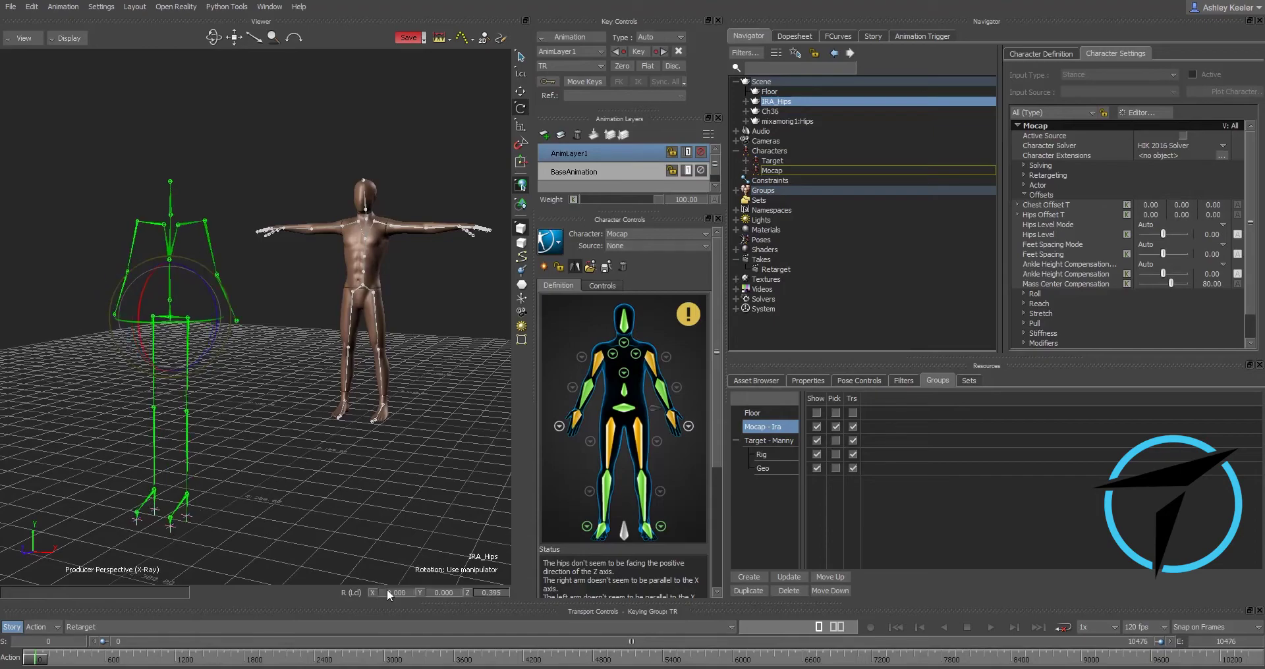
pyautogui.write('0')
pyautogui.press('Return')
pyautogui.click(223, 377)
pyautogui.moveTo(223, 377); pyautogui.dragTo(388, 376)
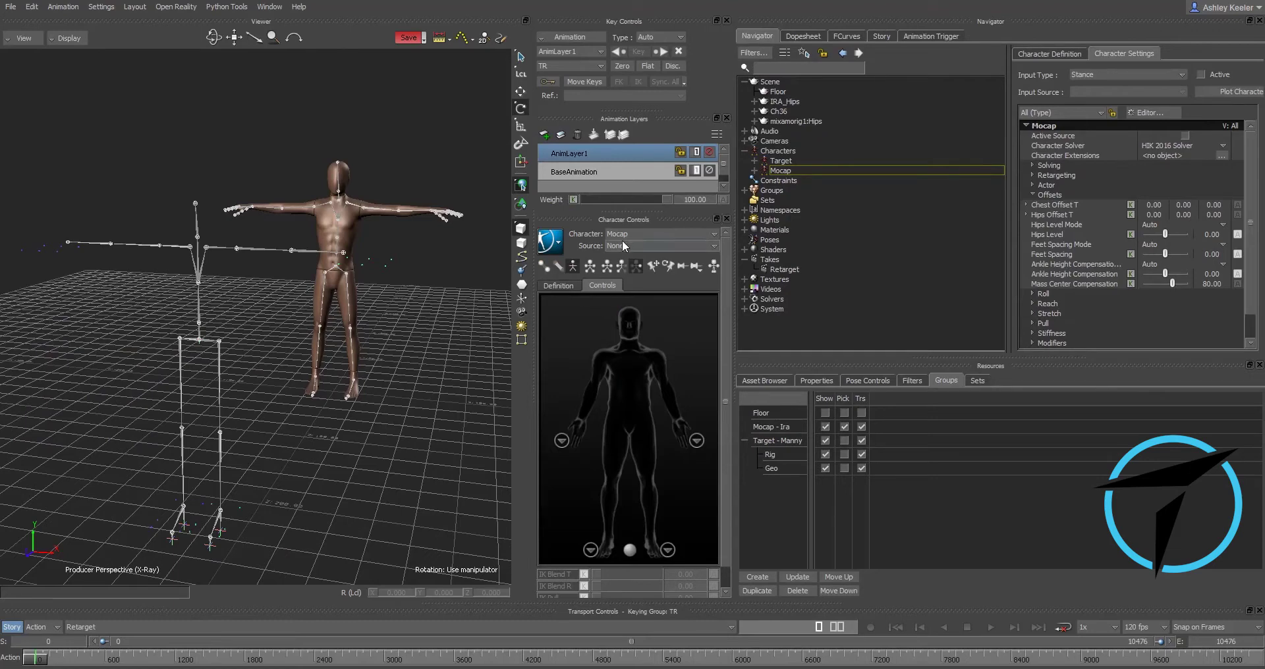
# Step: Set the Target character's source to Mocap and inspect the retargeted arms at around frame 3440
pyautogui.click(625, 260)
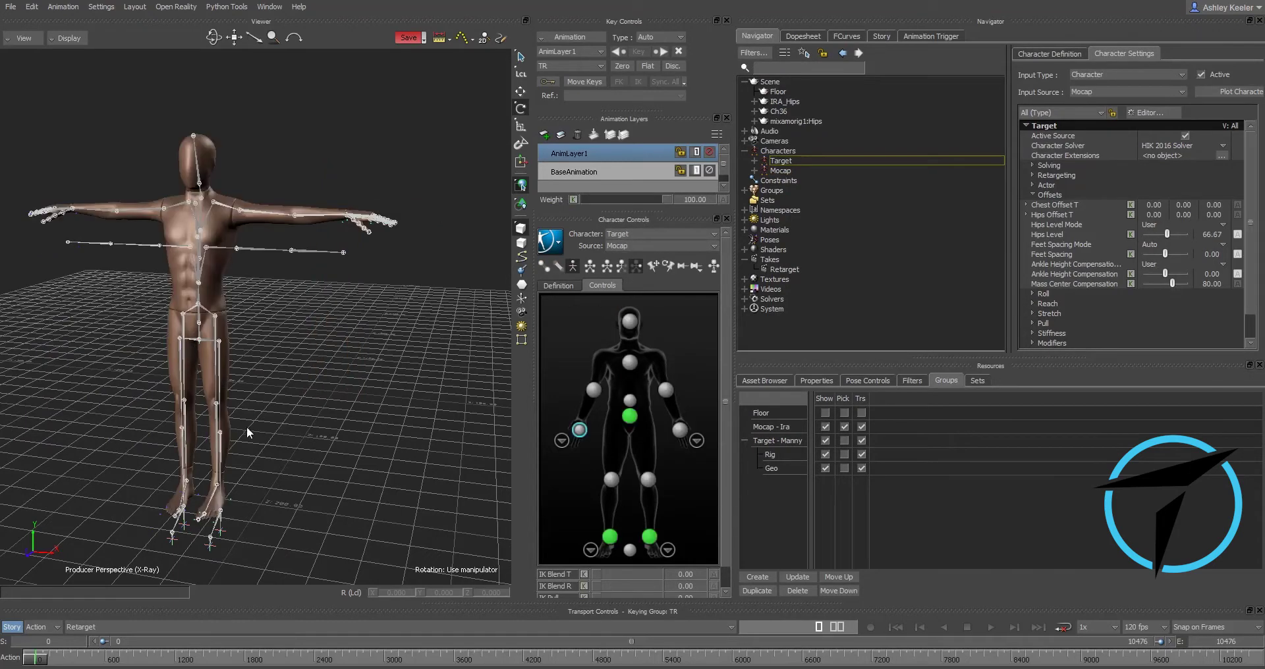
pyautogui.moveTo(248, 429); pyautogui.dragTo(277, 416)
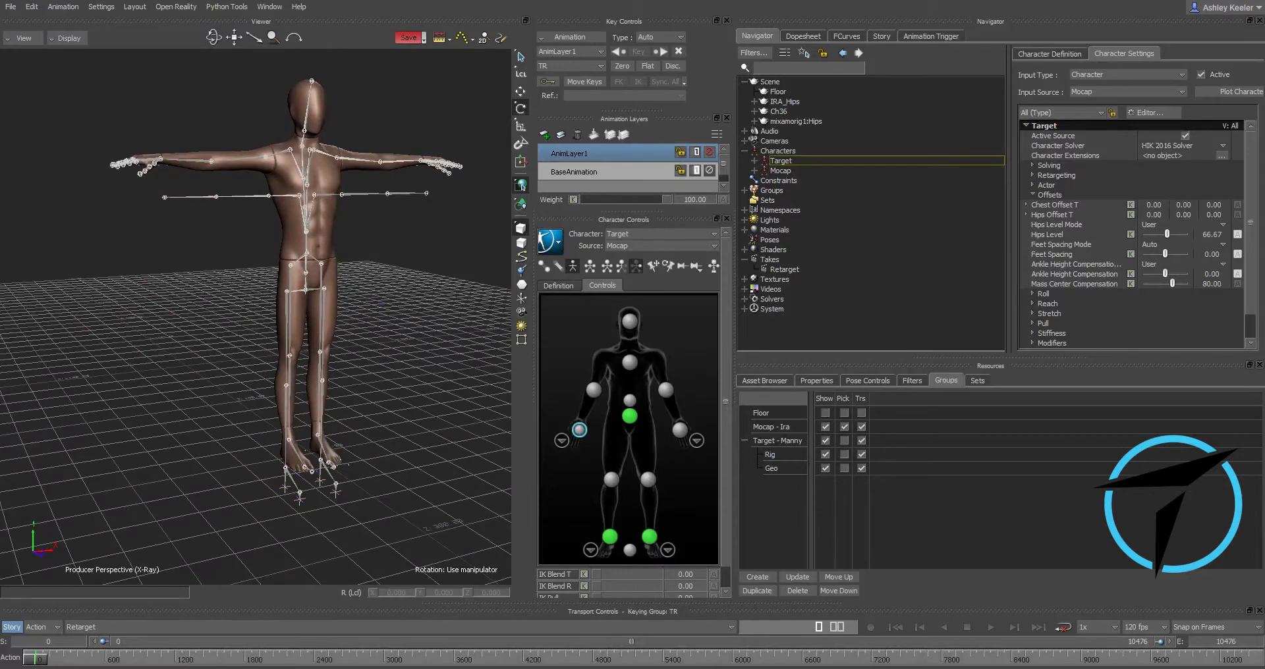
pyautogui.moveTo(36, 664); pyautogui.dragTo(434, 660)
pyautogui.keyDown('ctrl'); pyautogui.keyDown('shift'); pyautogui.moveTo(277, 277); pyautogui.dragTo(332, 242); pyautogui.keyUp('shift'); pyautogui.keyUp('ctrl')
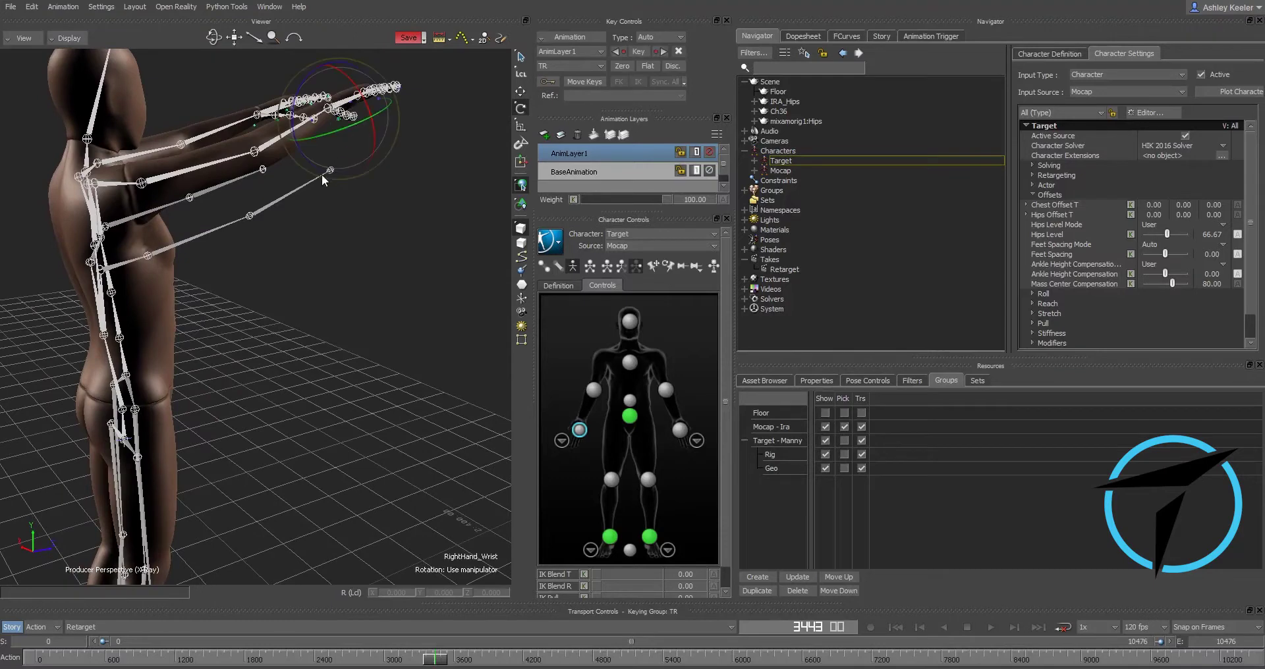
pyautogui.click(356, 203)
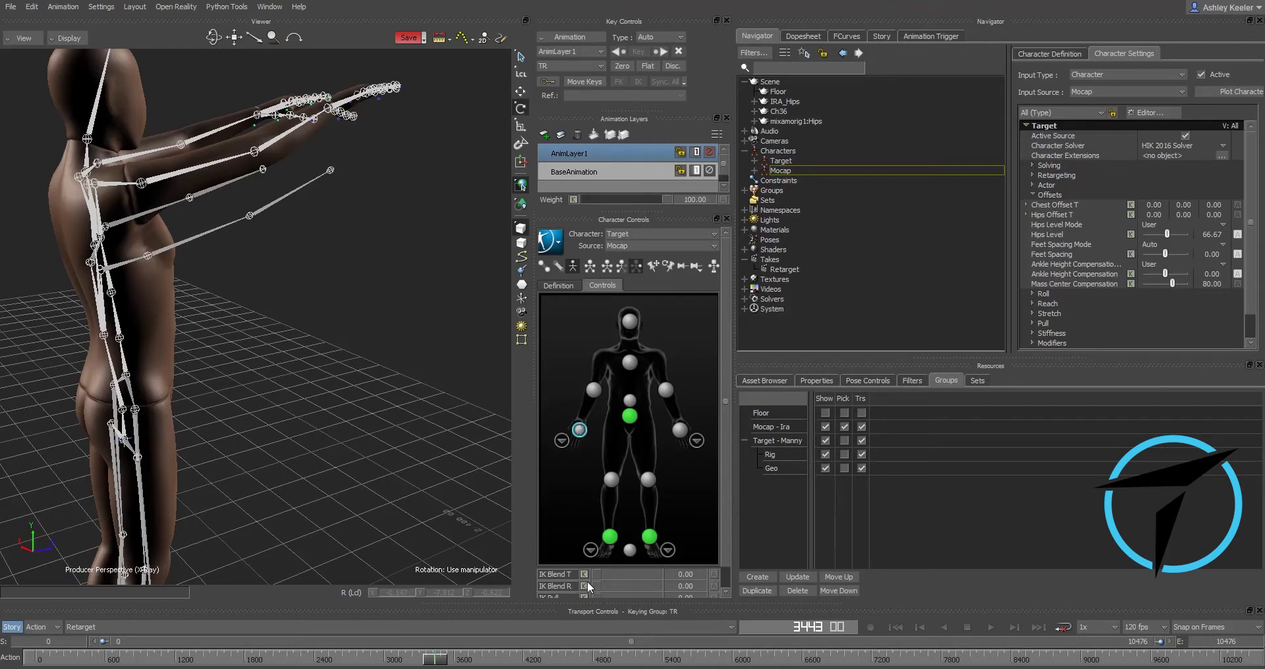
# Step: Try an IK Blend T of 100 on the Target's right wrist, then return it to 0
pyautogui.moveTo(598, 580)
pyautogui.mouseDown()
pyautogui.moveTo(675, 586)
pyautogui.moveTo(578, 589)
pyautogui.mouseUp()
pyautogui.keyDown('ctrl'); pyautogui.keyDown('shift'); pyautogui.moveTo(365, 255); pyautogui.dragTo(264, 270); pyautogui.keyUp('shift'); pyautogui.keyUp('ctrl')
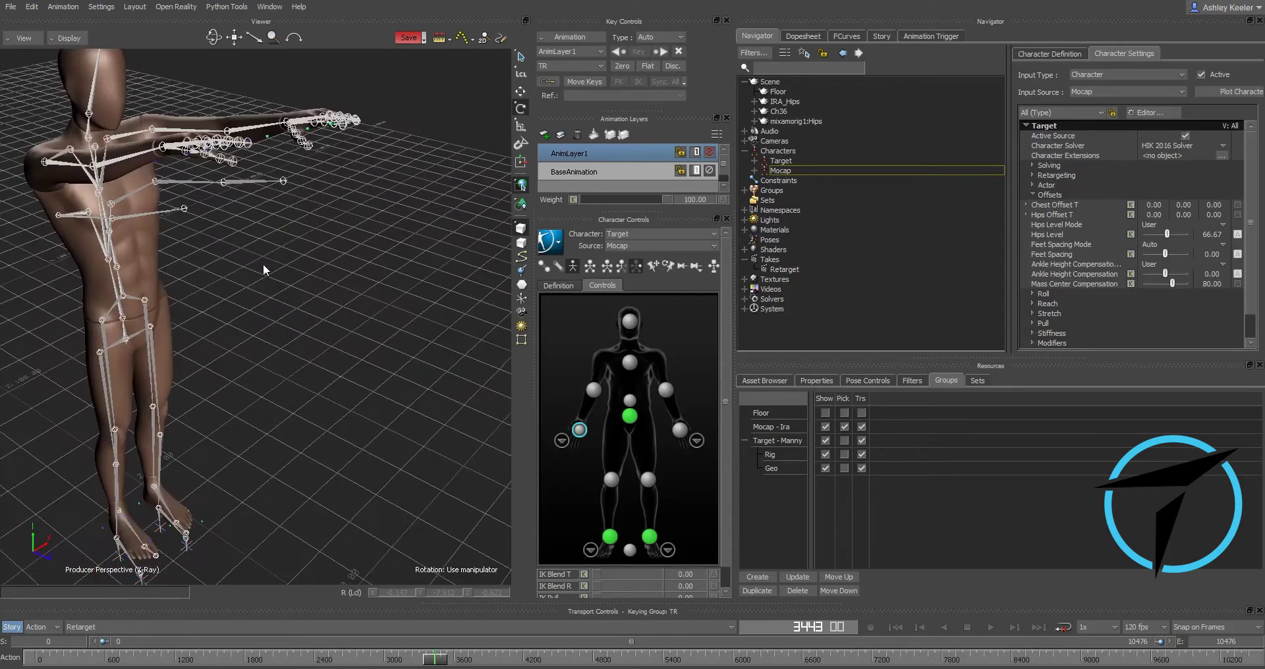
pyautogui.moveTo(598, 578); pyautogui.dragTo(638, 574)
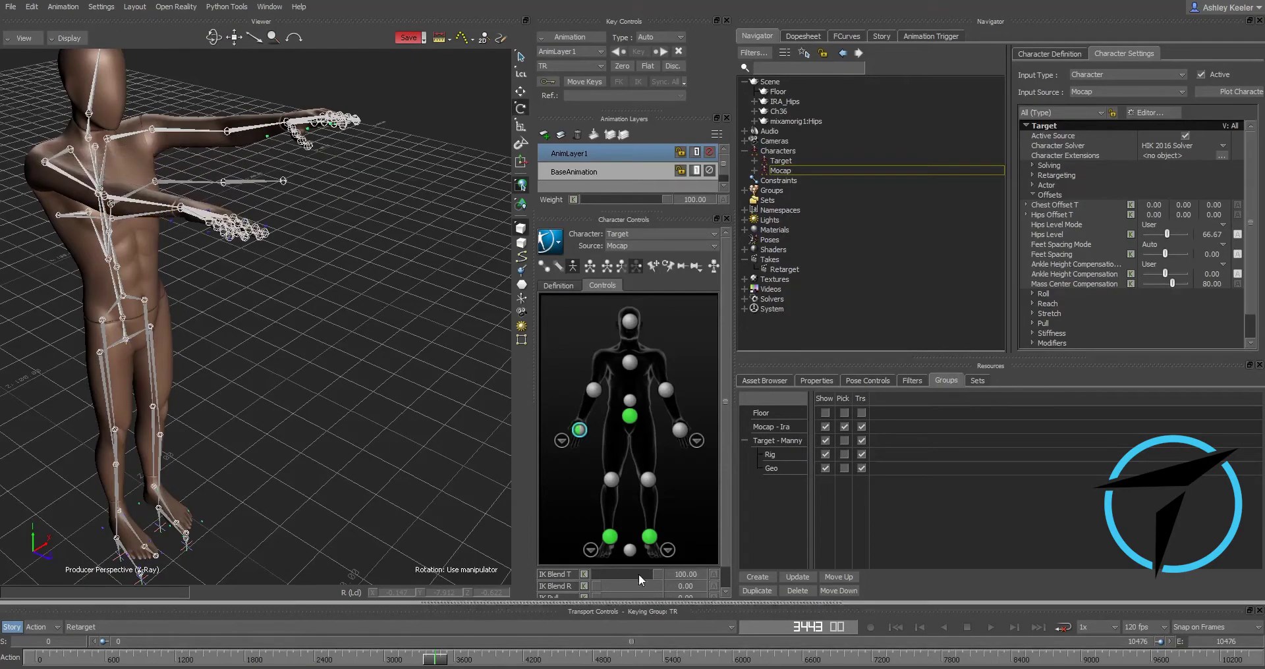
pyautogui.keyDown('ctrl'); pyautogui.keyDown('shift'); pyautogui.moveTo(343, 290); pyautogui.dragTo(257, 336); pyautogui.keyUp('shift'); pyautogui.keyUp('ctrl')
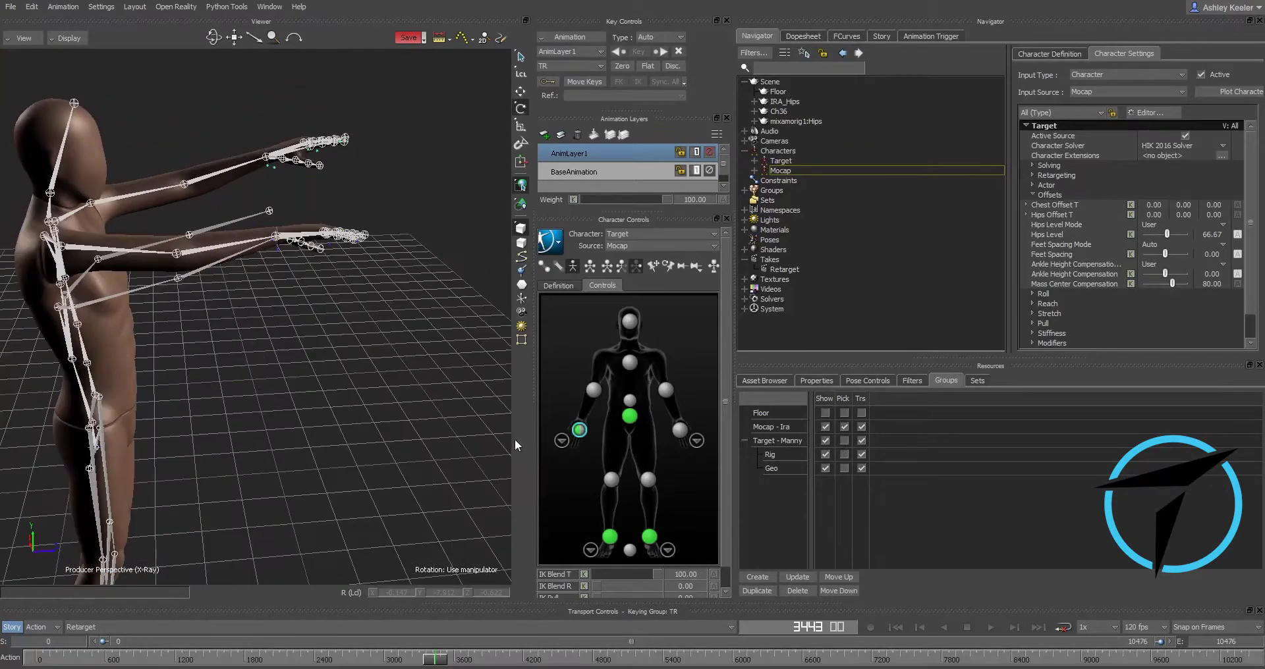
pyautogui.moveTo(591, 586); pyautogui.dragTo(500, 428)
pyautogui.keyDown('ctrl'); pyautogui.keyDown('shift'); pyautogui.moveTo(350, 305); pyautogui.dragTo(298, 396); pyautogui.keyUp('shift'); pyautogui.keyUp('ctrl')
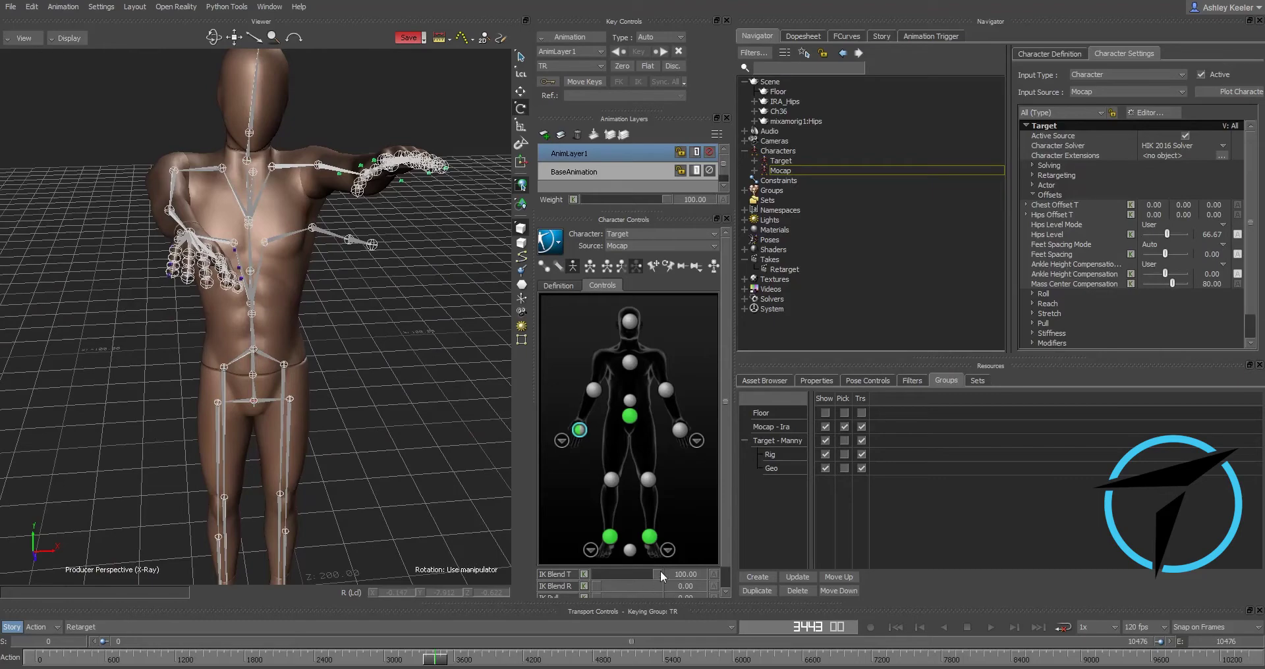
pyautogui.moveTo(658, 575); pyautogui.dragTo(349, 382)
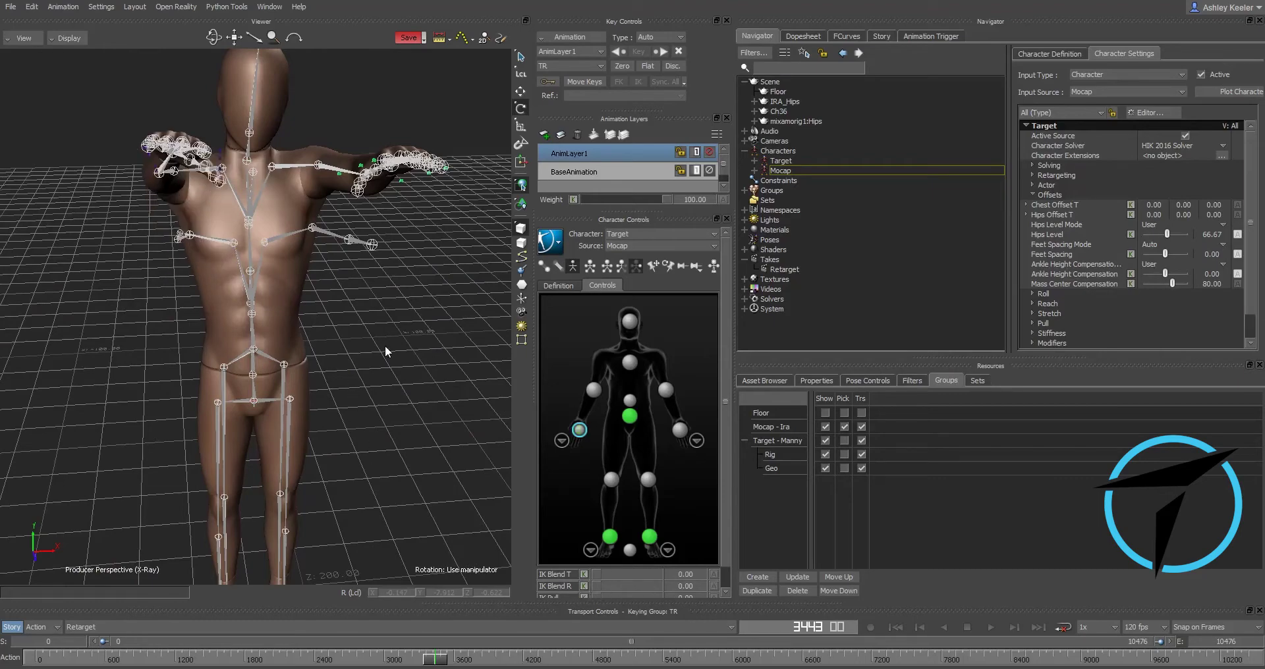
# Step: Examine the mannequin's arms and torso against the mocap skeleton from the side, back and front
pyautogui.keyDown('ctrl'); pyautogui.keyDown('shift'); pyautogui.moveTo(385, 345); pyautogui.dragTo(336, 224); pyautogui.keyUp('shift'); pyautogui.keyUp('ctrl')
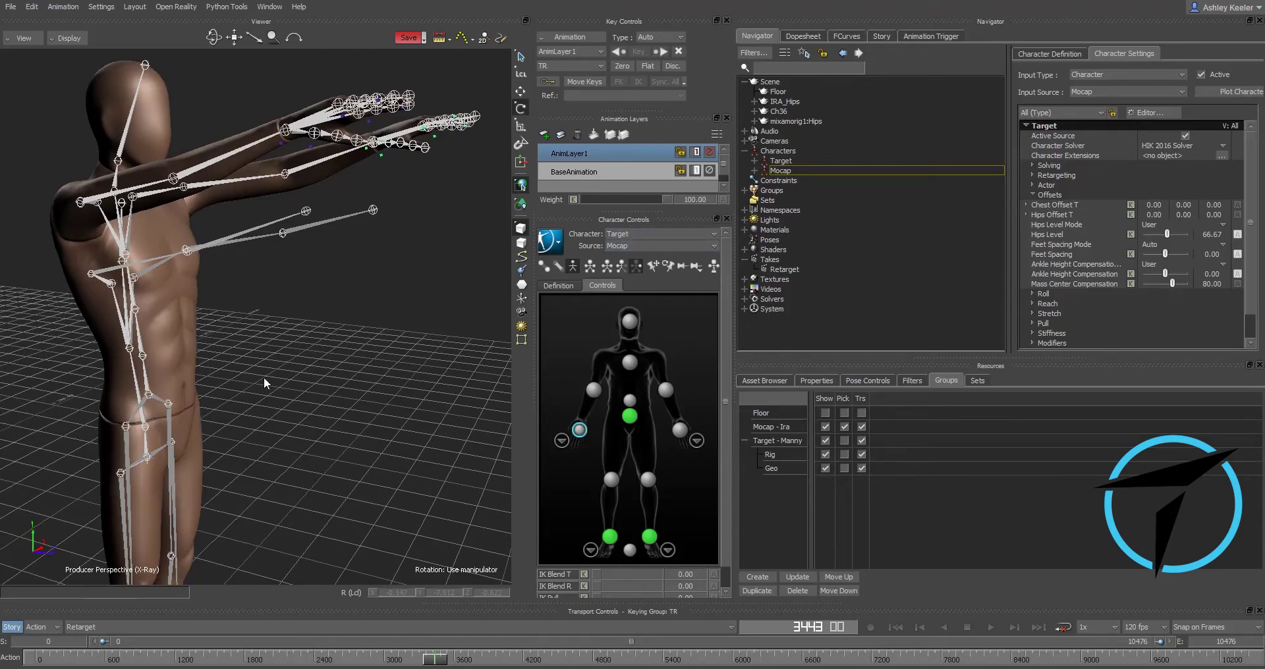
pyautogui.moveTo(264, 378)
pyautogui.keyDown('alt'); pyautogui.mouseDown()
pyautogui.moveTo(305, 353)
pyautogui.moveTo(266, 382)
pyautogui.mouseUp(); pyautogui.keyUp('alt')
pyautogui.keyDown('alt'); pyautogui.moveTo(267, 382); pyautogui.dragTo(130, 399, button='right'); pyautogui.keyUp('alt')
pyautogui.keyDown('alt'); pyautogui.moveTo(230, 413); pyautogui.dragTo(245, 320); pyautogui.keyUp('alt')
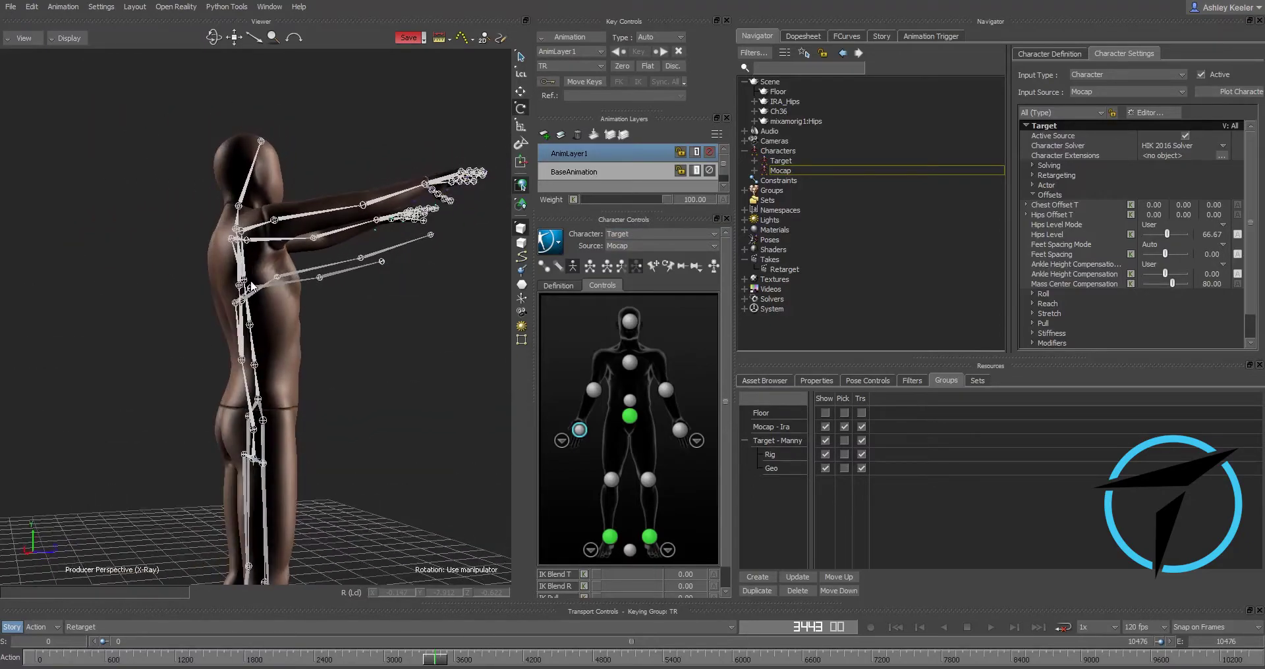
pyautogui.moveTo(353, 321)
pyautogui.keyDown('alt'); pyautogui.mouseDown()
pyautogui.moveTo(434, 340)
pyautogui.moveTo(337, 337)
pyautogui.moveTo(349, 341)
pyautogui.mouseUp(); pyautogui.keyUp('alt')
pyautogui.keyDown('alt'); pyautogui.moveTo(349, 341); pyautogui.dragTo(369, 388, button='right'); pyautogui.keyUp('alt')
pyautogui.keyDown('alt'); pyautogui.moveTo(369, 389); pyautogui.dragTo(331, 331); pyautogui.keyUp('alt')
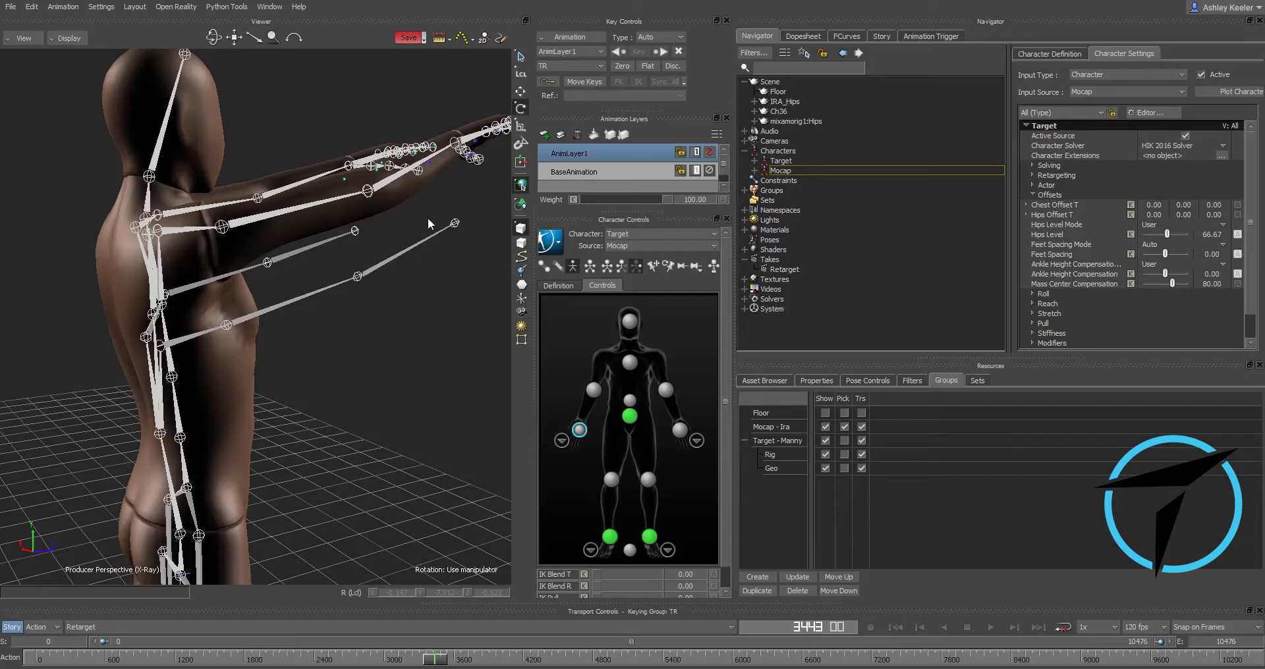
pyautogui.keyDown('ctrl'); pyautogui.keyDown('shift'); pyautogui.moveTo(243, 471); pyautogui.dragTo(255, 400); pyautogui.keyUp('shift'); pyautogui.keyUp('ctrl')
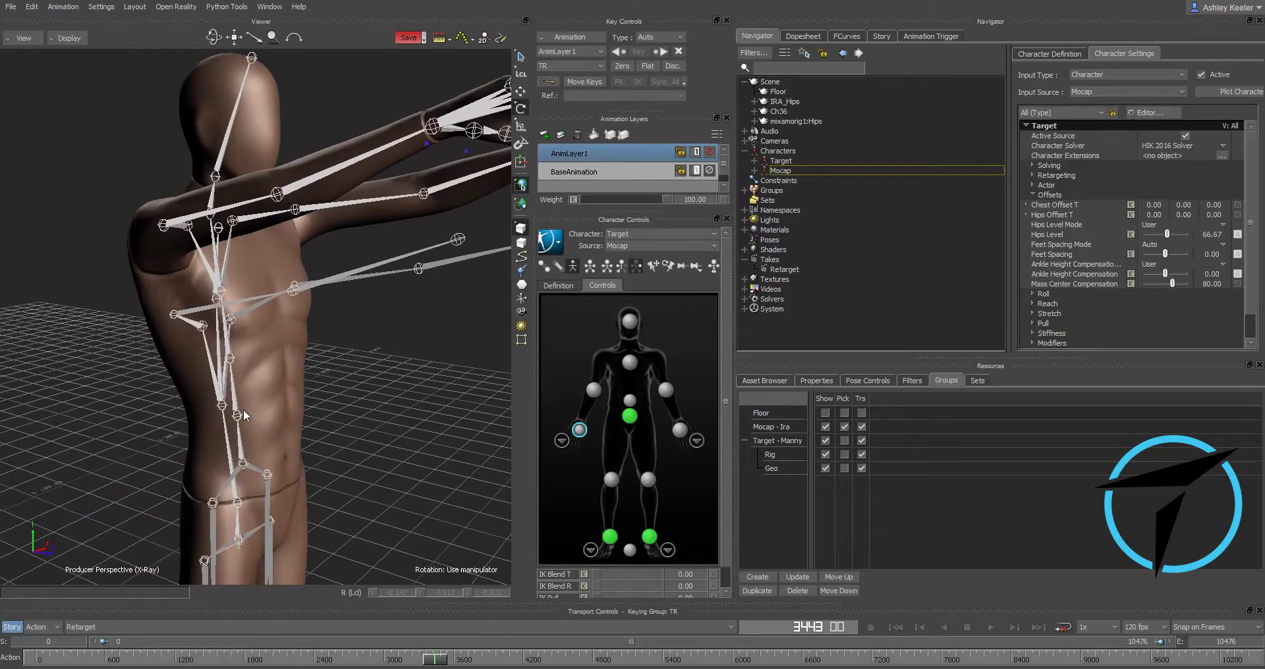
# Step: Rotate the mocap skeleton's IRA_Spine joint to about -1.94 in X, straightening the torso
pyautogui.click(231, 432)
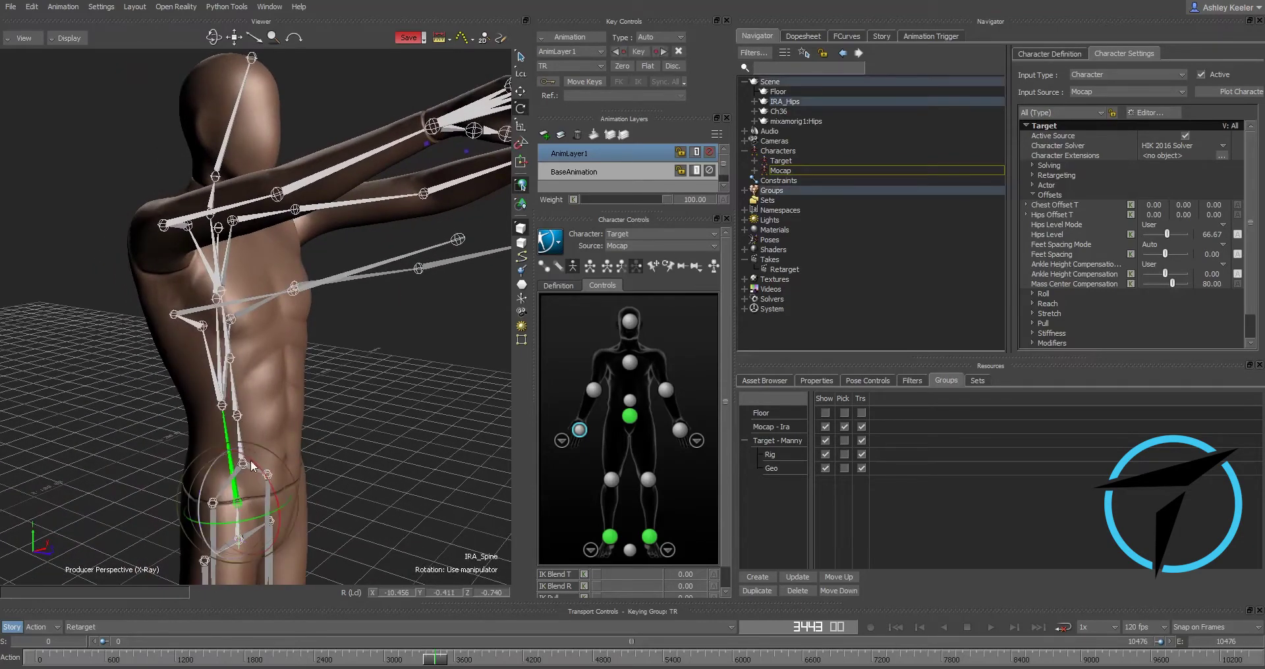
pyautogui.moveTo(250, 461)
pyautogui.mouseDown()
pyautogui.moveTo(279, 483)
pyautogui.moveTo(239, 460)
pyautogui.moveTo(265, 471)
pyautogui.mouseUp()
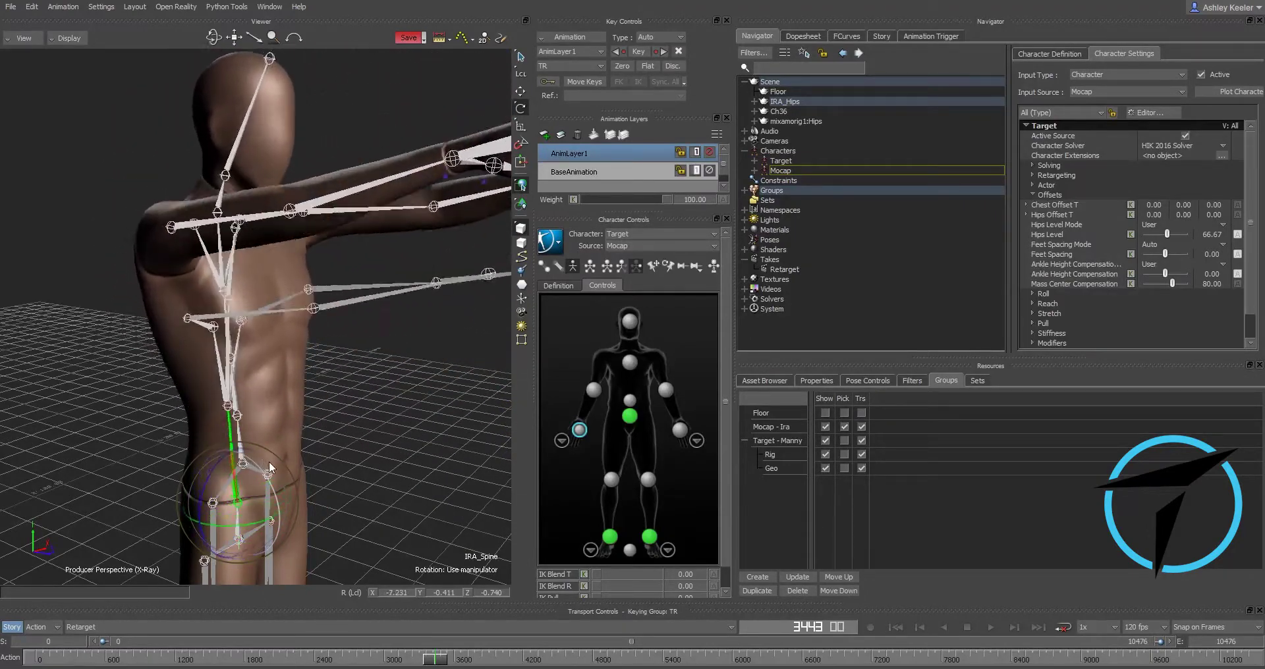
pyautogui.click(403, 438)
pyautogui.moveTo(404, 438); pyautogui.dragTo(314, 440, button='middle')
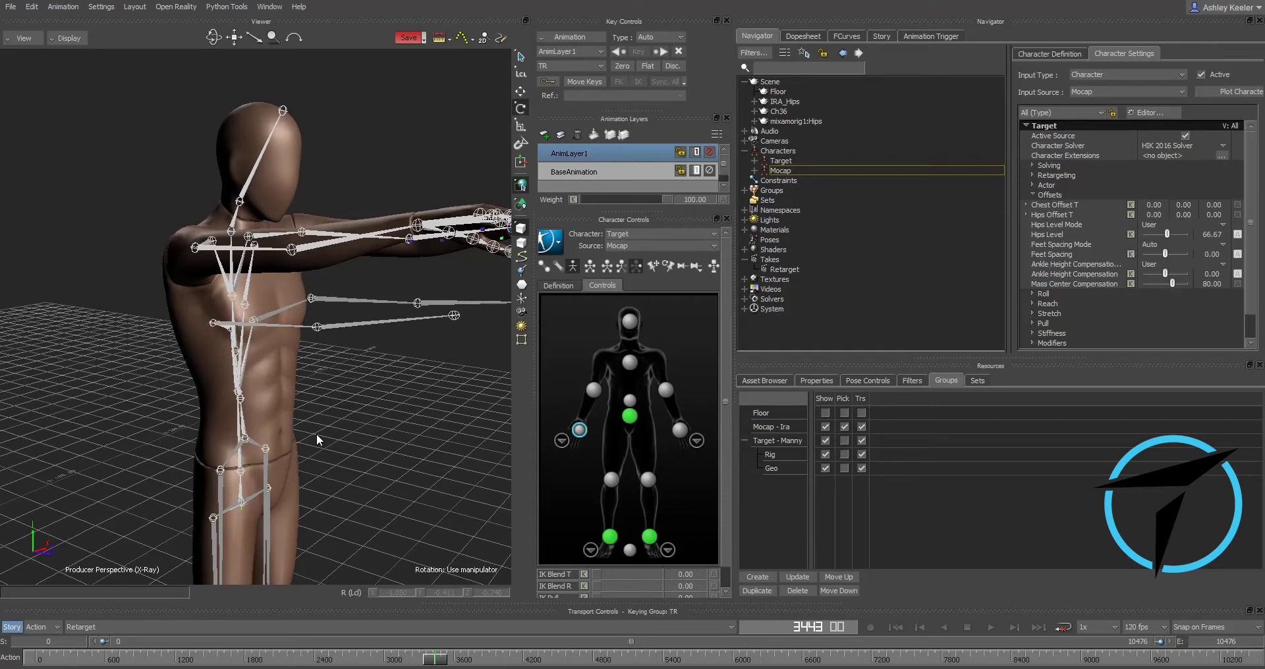
pyautogui.click(247, 432)
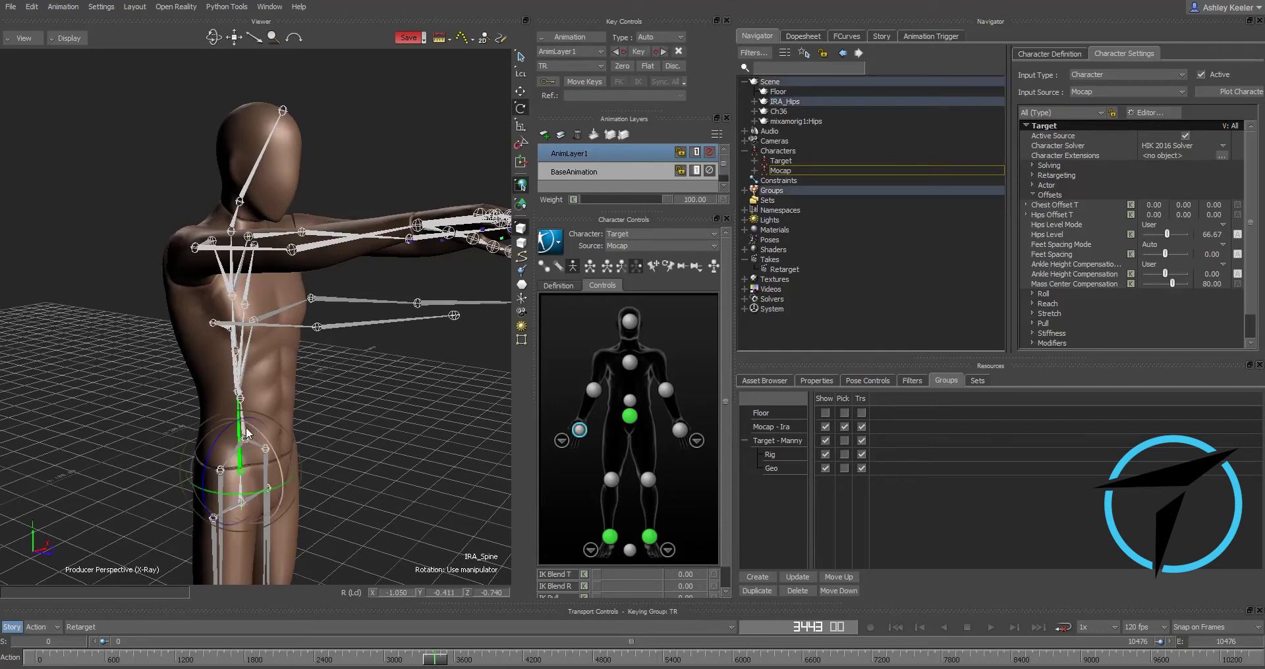
pyautogui.moveTo(247, 432); pyautogui.dragTo(285, 415)
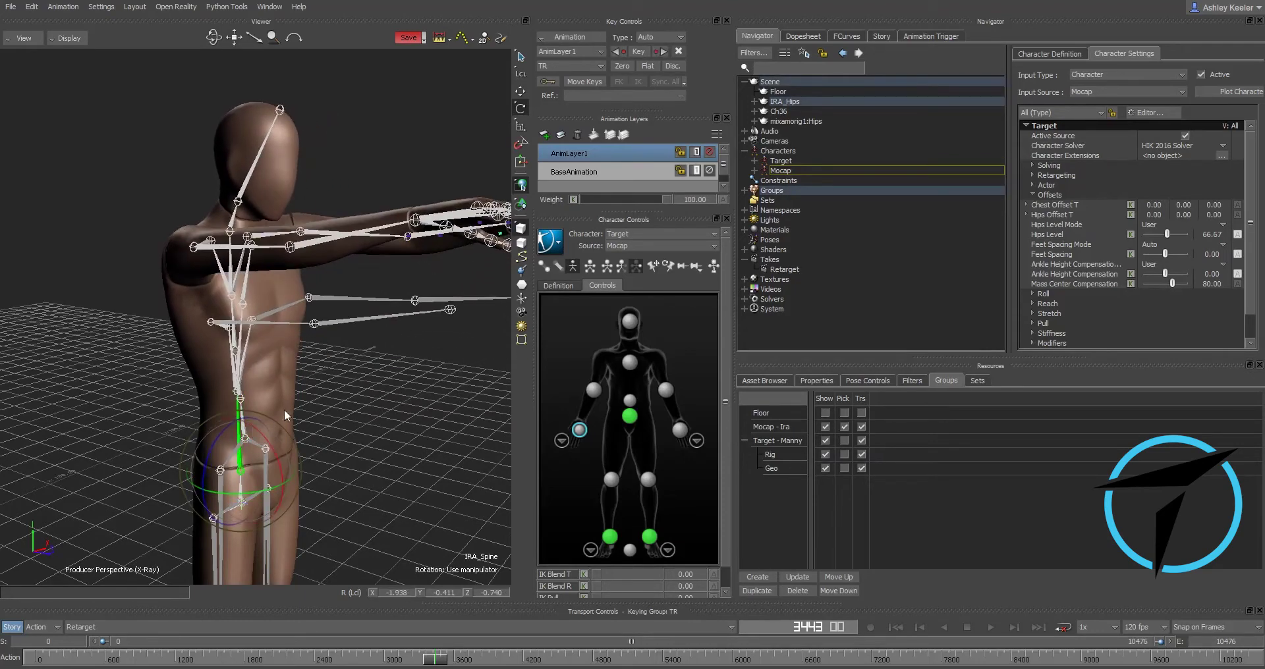
pyautogui.click(322, 355)
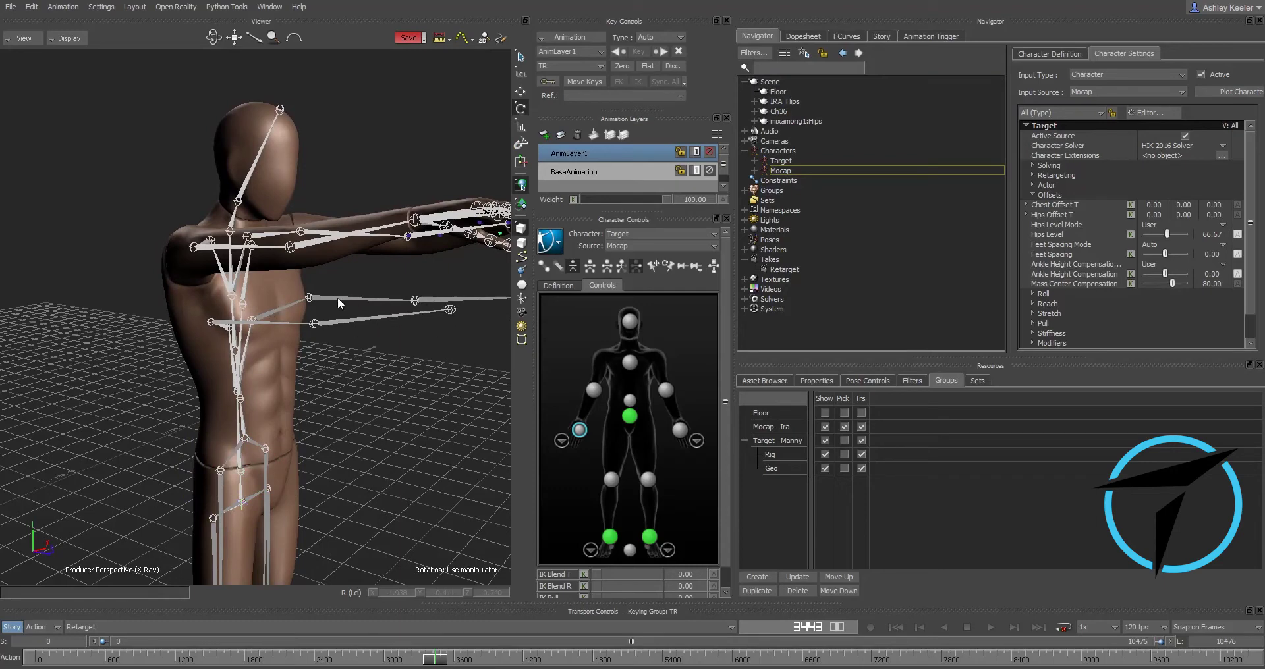
# Step: Rotate the IRA_RightShoulder joint to about X -16.36, Y 24.73, Z -23.91, lifting the mocap skeleton's right shoulder
pyautogui.click(278, 327)
pyautogui.click(229, 384)
pyautogui.click(226, 330)
pyautogui.moveTo(223, 356); pyautogui.dragTo(310, 379)
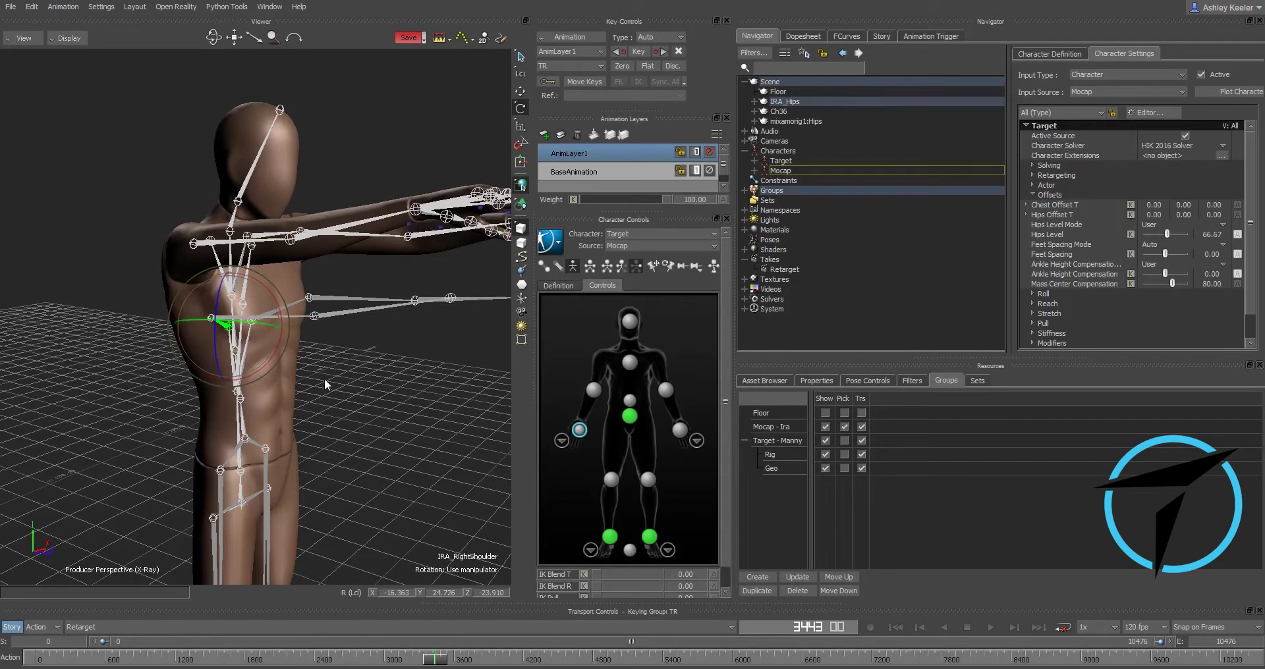
# Step: Rotate the mocap skeleton's IRA_RightArm joint and right forearm upward, raising the mannequin's right arm
pyautogui.click(303, 312)
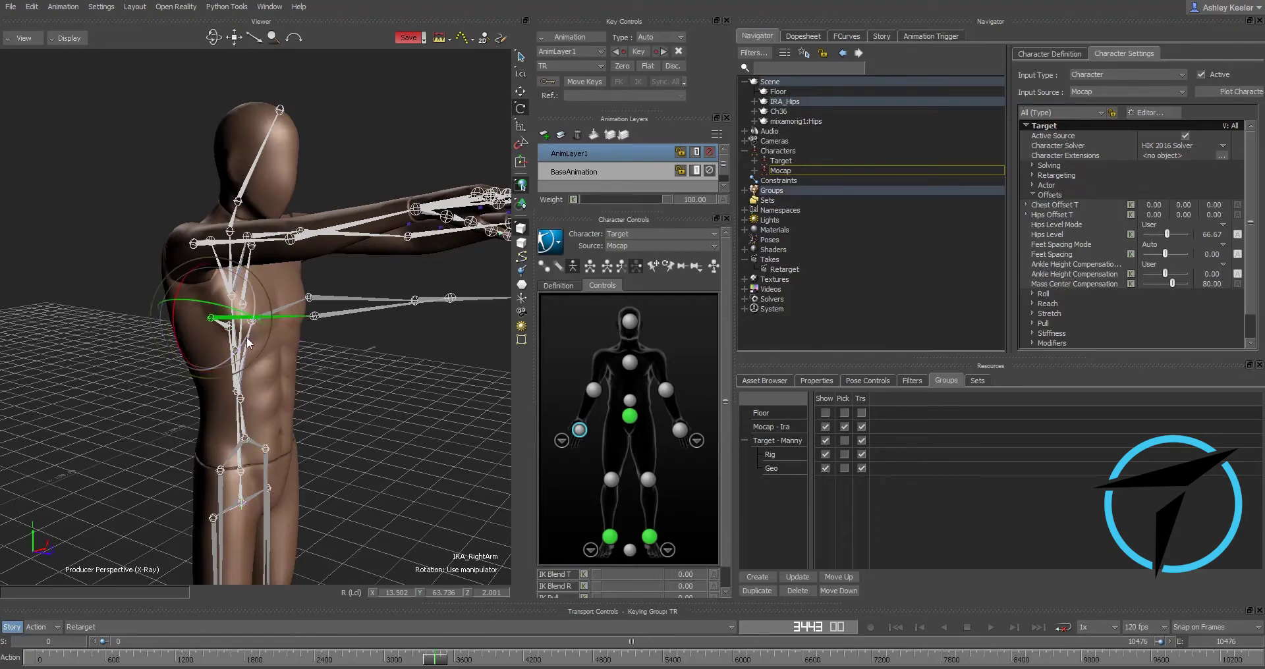
pyautogui.moveTo(249, 342); pyautogui.dragTo(288, 269)
pyautogui.click(358, 299)
pyautogui.moveTo(357, 299); pyautogui.dragTo(500, 267)
pyautogui.click(436, 226)
pyautogui.click(407, 415)
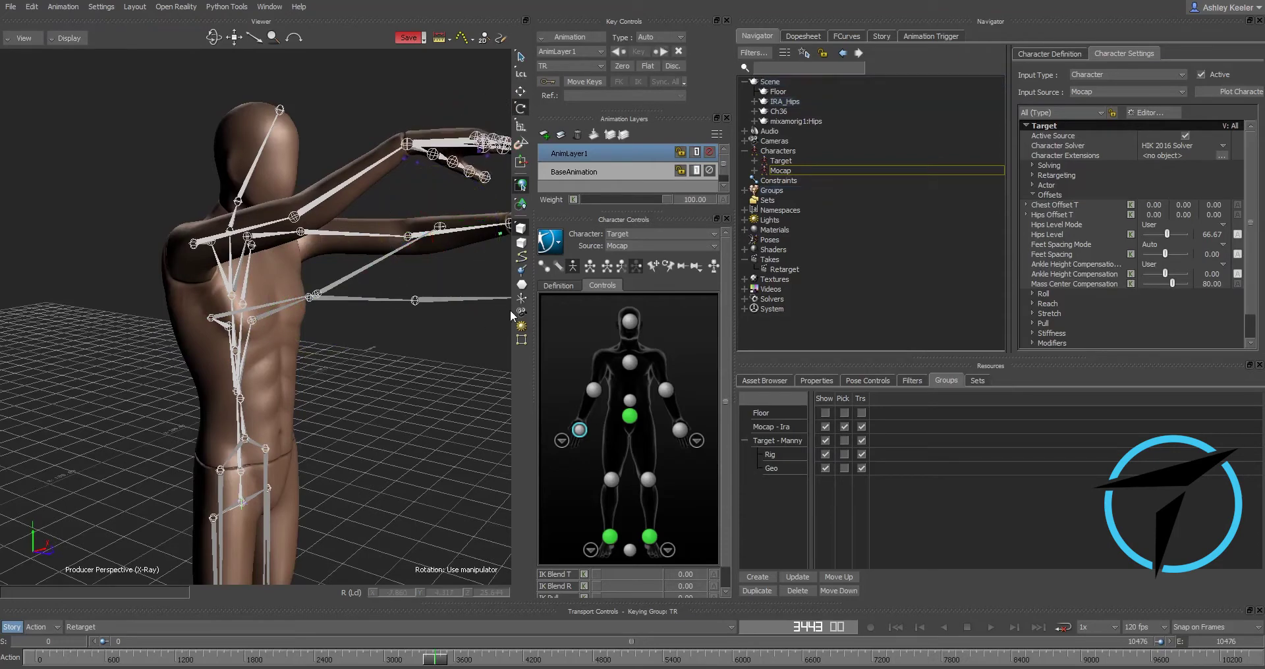
# Step: Translate the mocap skeleton's IRA_RightHand down and away from the forearm to about X -10.155, Y -31.714, Z 4.749
pyautogui.click(438, 226)
pyautogui.press('t')
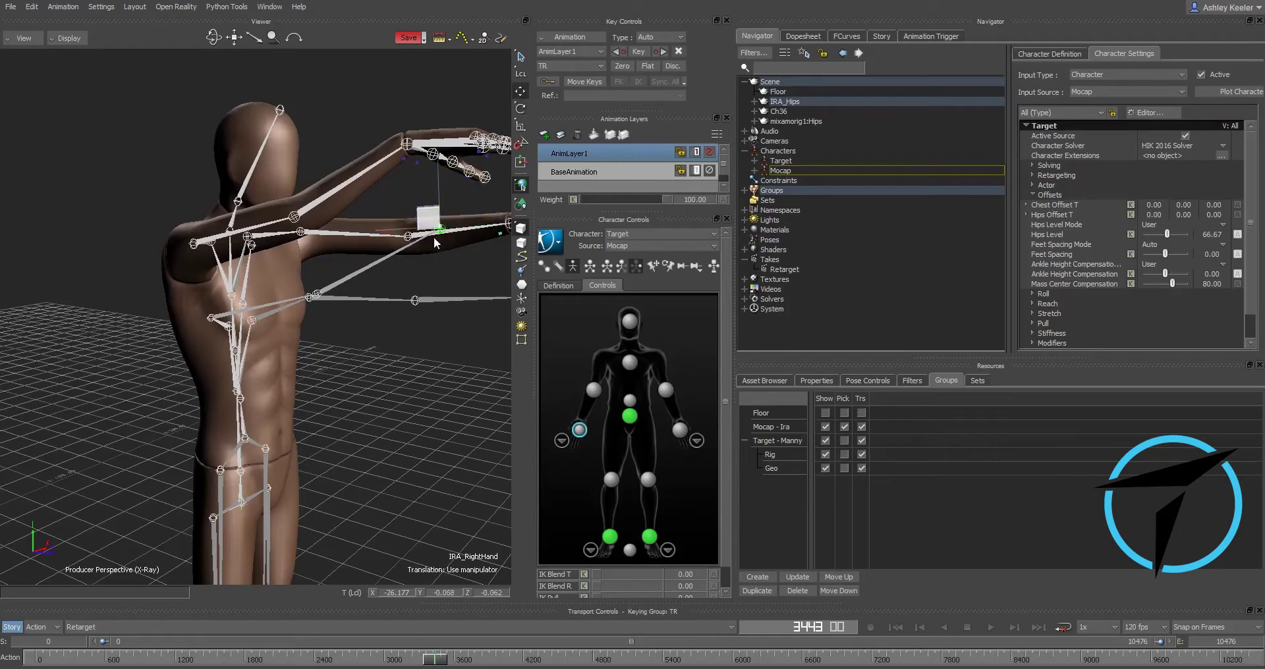
pyautogui.moveTo(434, 242); pyautogui.dragTo(295, 350)
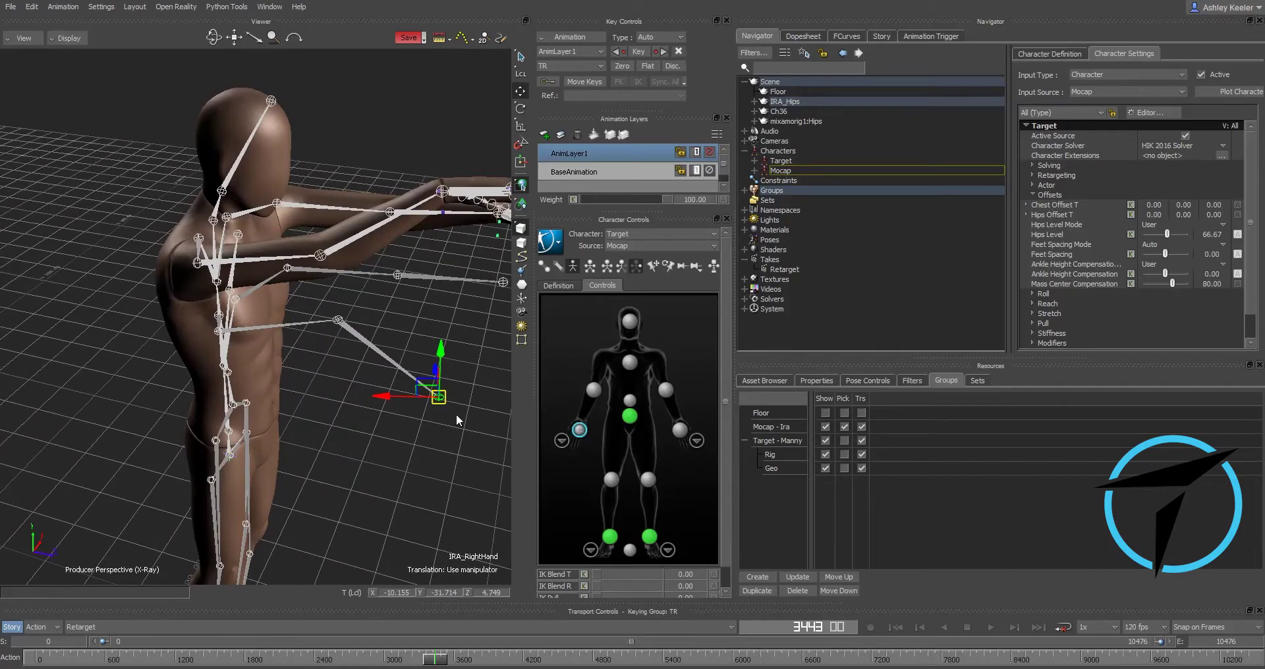
pyautogui.click(427, 414)
pyautogui.keyDown('ctrl'); pyautogui.keyDown('shift'); pyautogui.moveTo(427, 414); pyautogui.dragTo(402, 382); pyautogui.keyUp('shift'); pyautogui.keyUp('ctrl')
pyautogui.moveTo(342, 350); pyautogui.dragTo(367, 380)
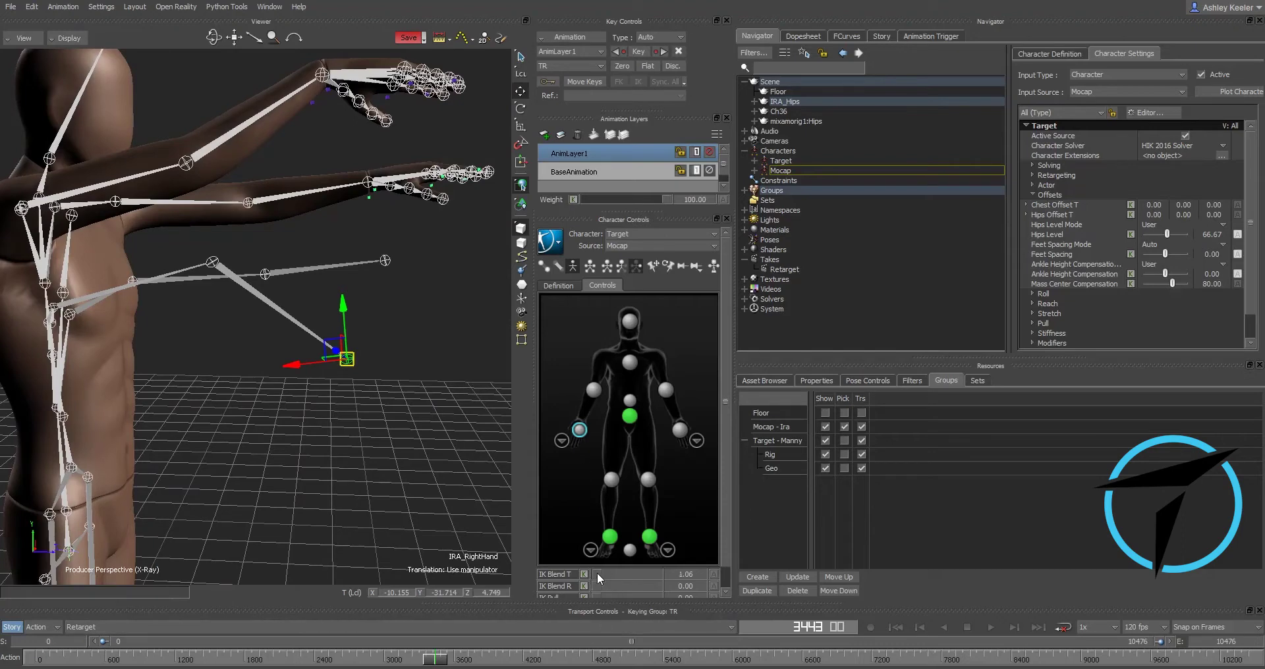
# Step: Try an IK Blend T of 100 on the Target's right wrist, return it to 0, and compare both arms
pyautogui.moveTo(599, 578); pyautogui.dragTo(666, 593)
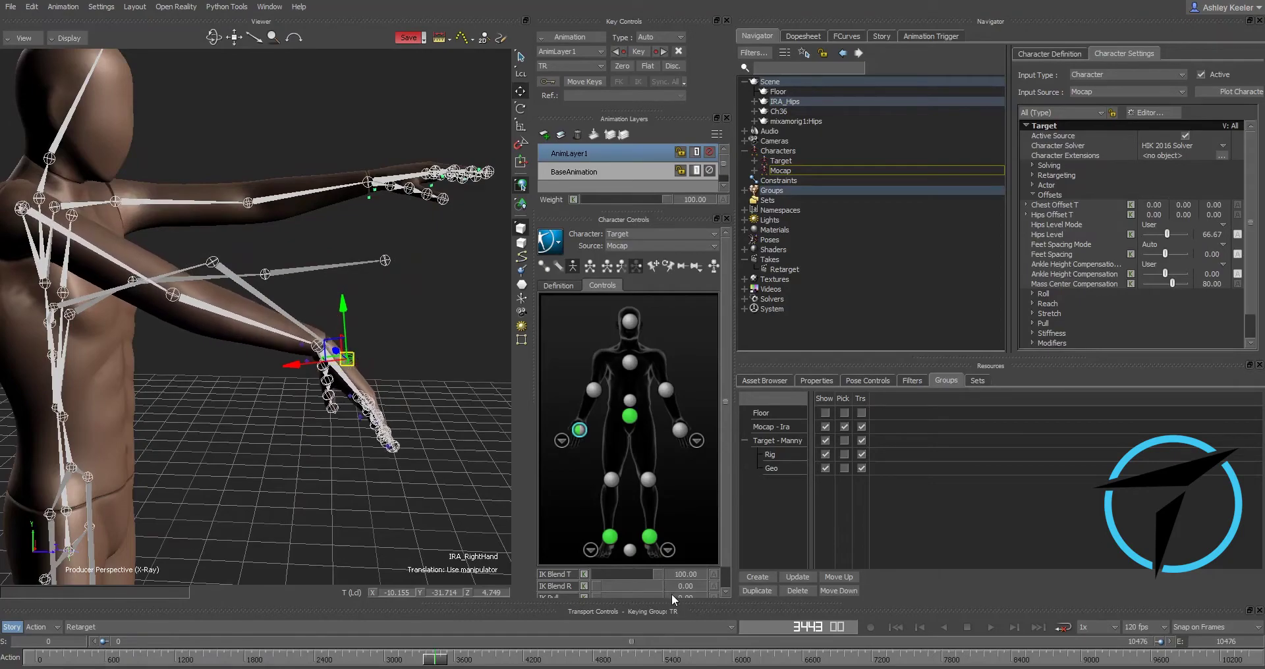
pyautogui.keyDown('alt'); pyautogui.moveTo(78, 321); pyautogui.dragTo(223, 403); pyautogui.keyUp('alt')
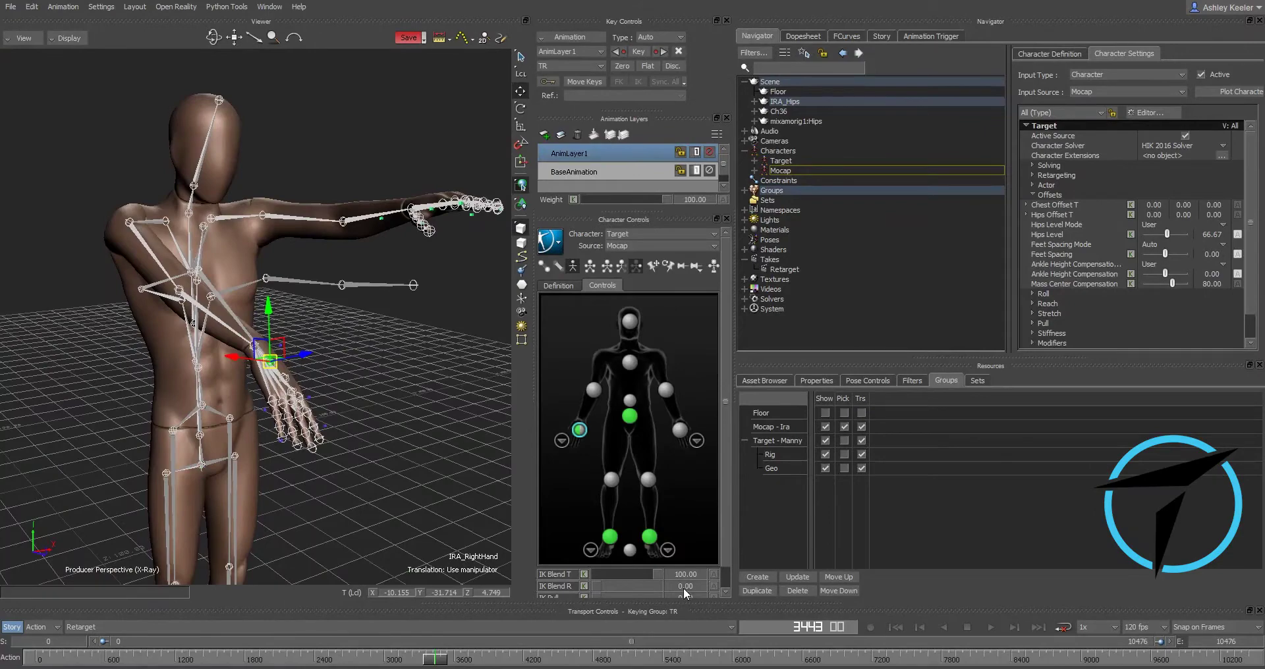
pyautogui.moveTo(661, 579); pyautogui.dragTo(509, 603)
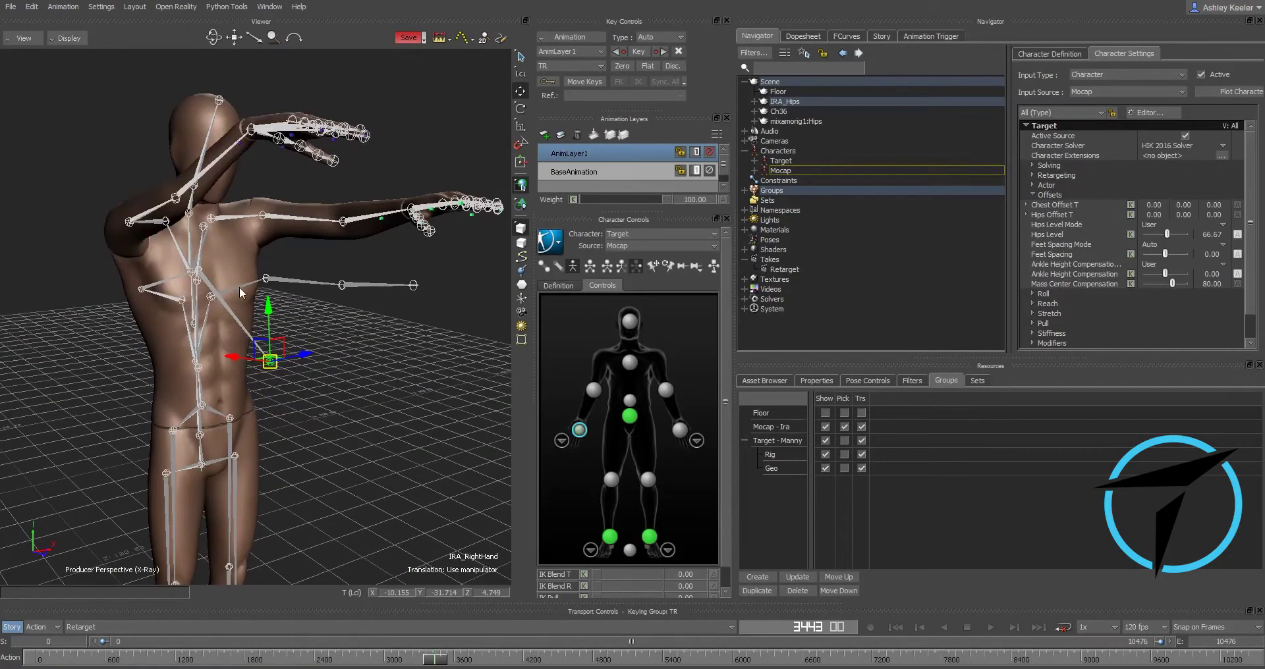
pyautogui.keyDown('alt'); pyautogui.moveTo(294, 267); pyautogui.dragTo(344, 205); pyautogui.keyUp('alt')
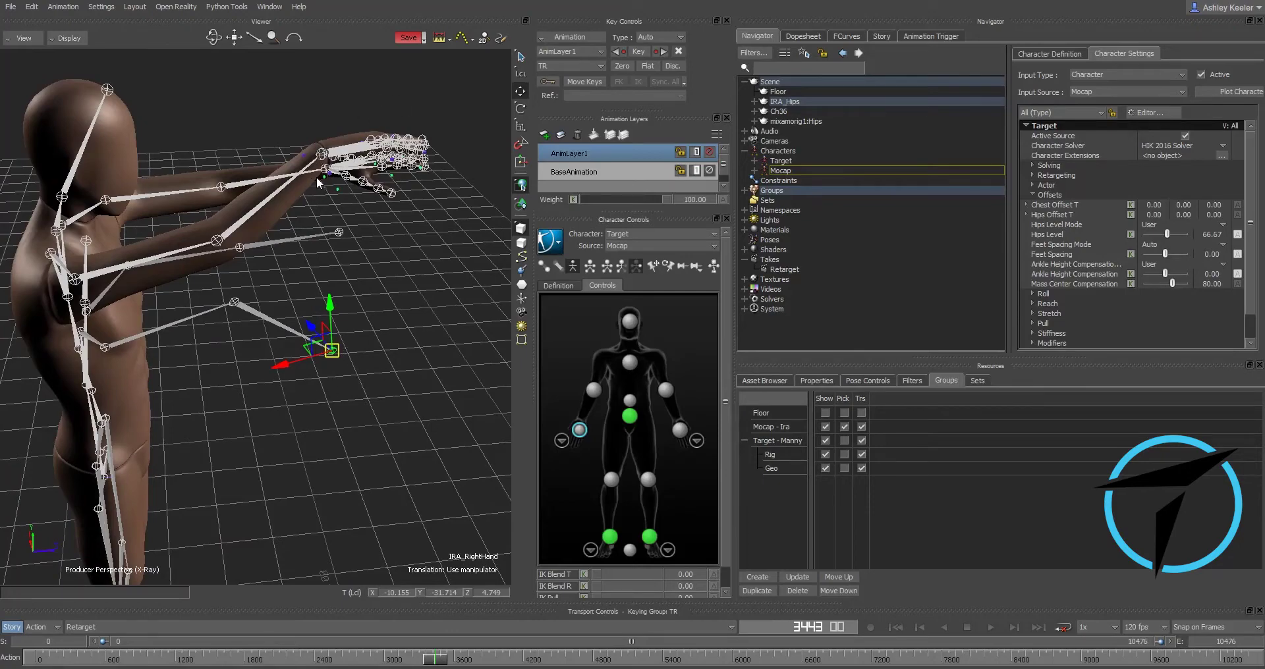
pyautogui.keyDown('alt'); pyautogui.moveTo(395, 339); pyautogui.dragTo(230, 339); pyautogui.keyUp('alt')
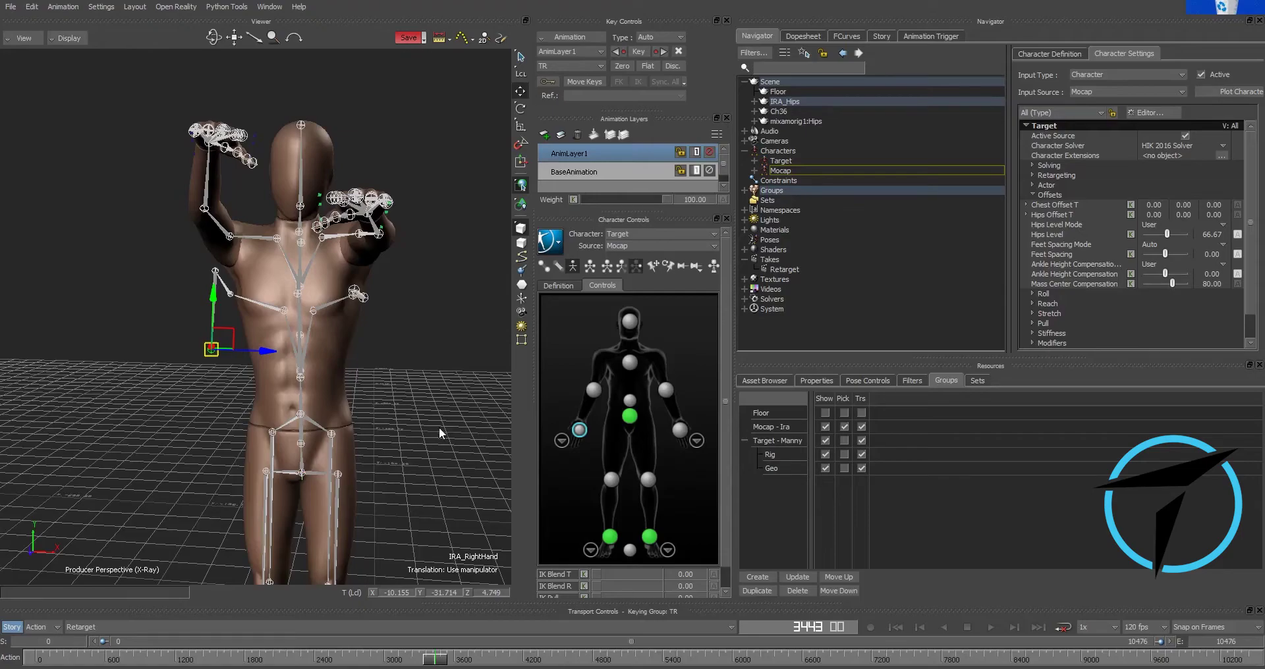
pyautogui.keyDown('alt'); pyautogui.moveTo(440, 432); pyautogui.dragTo(399, 427); pyautogui.keyUp('alt')
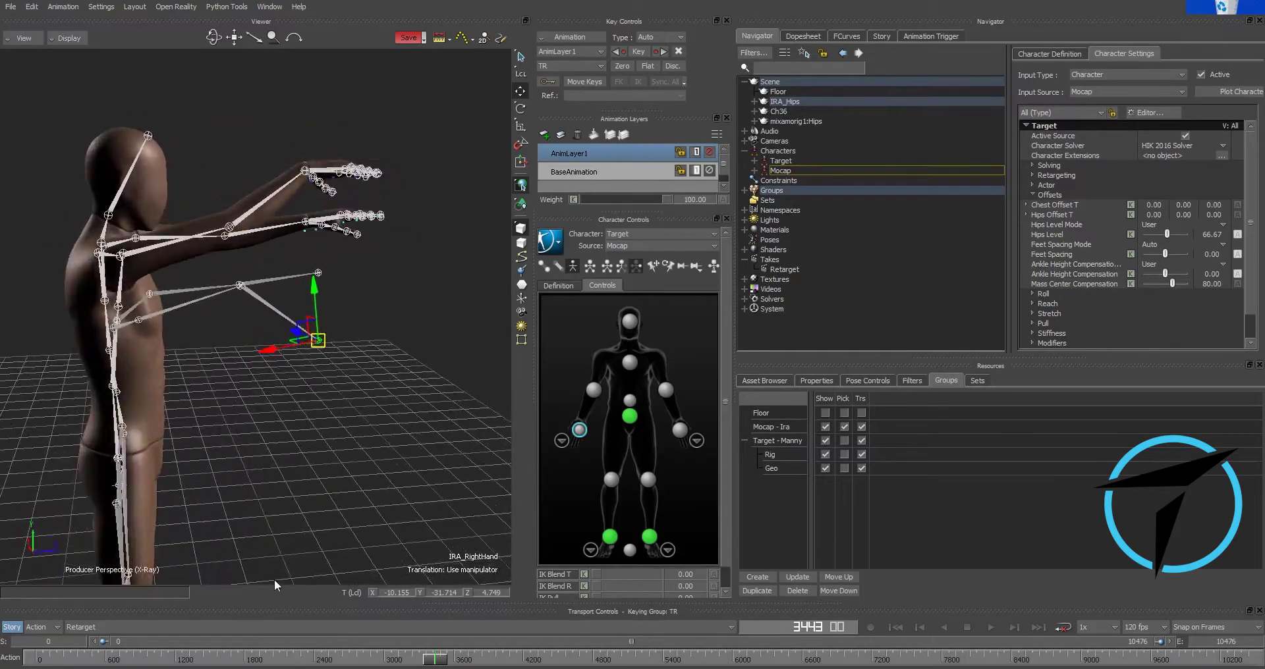
# Step: Go to frame 0 of the take and set the Target character's source to Stance
pyautogui.moveTo(463, 665); pyautogui.dragTo(38, 658)
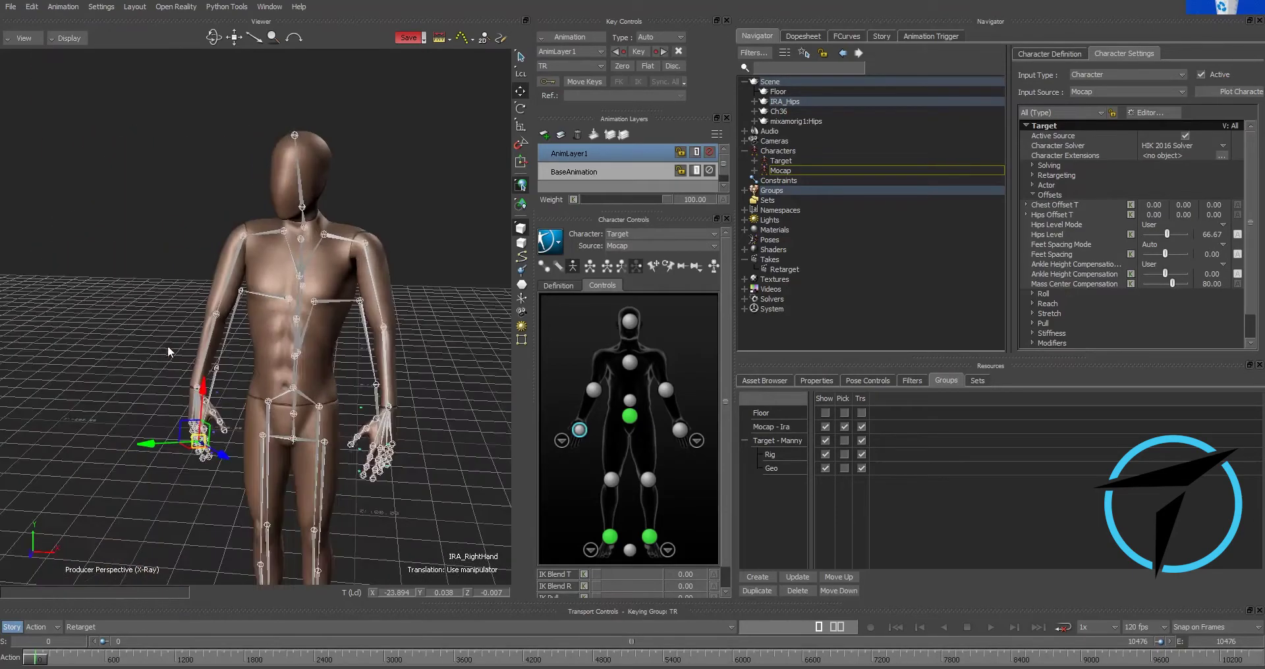
pyautogui.keyDown('alt'); pyautogui.moveTo(231, 431); pyautogui.dragTo(277, 428); pyautogui.keyUp('alt')
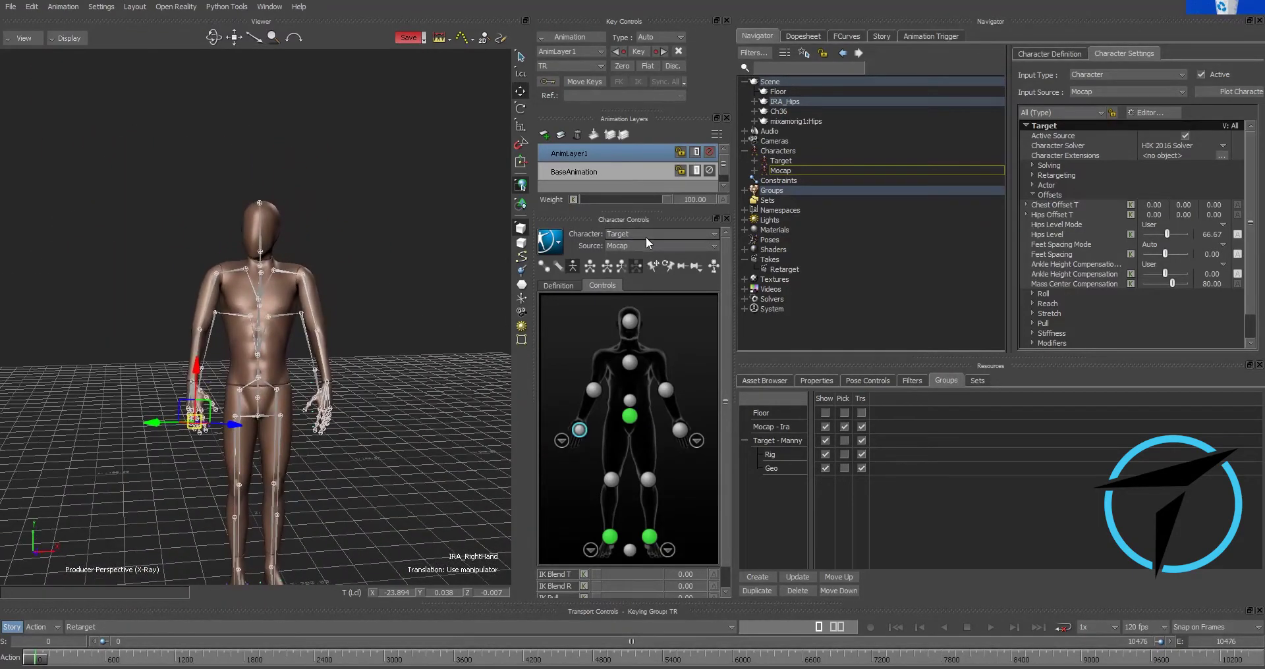
pyautogui.click(692, 246)
pyautogui.click(693, 258)
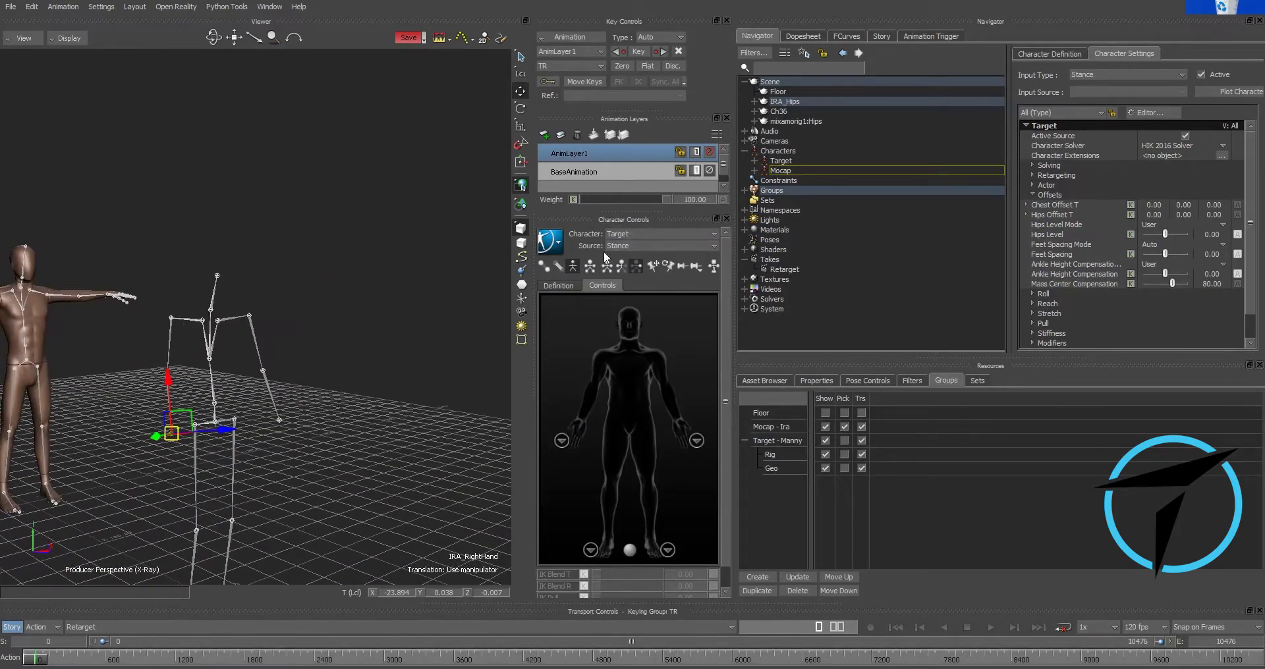
# Step: Make Mocap the current character and unlock its characterization definition
pyautogui.click(628, 236)
pyautogui.click(615, 270)
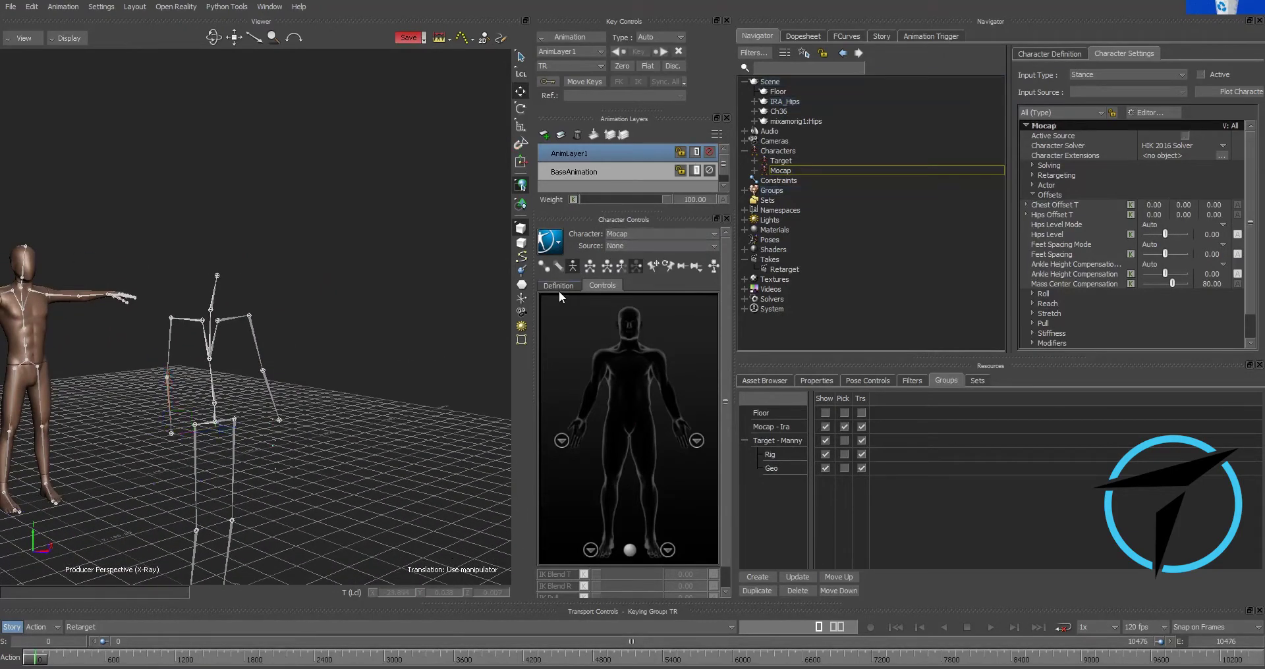
pyautogui.click(559, 287)
pyautogui.click(559, 267)
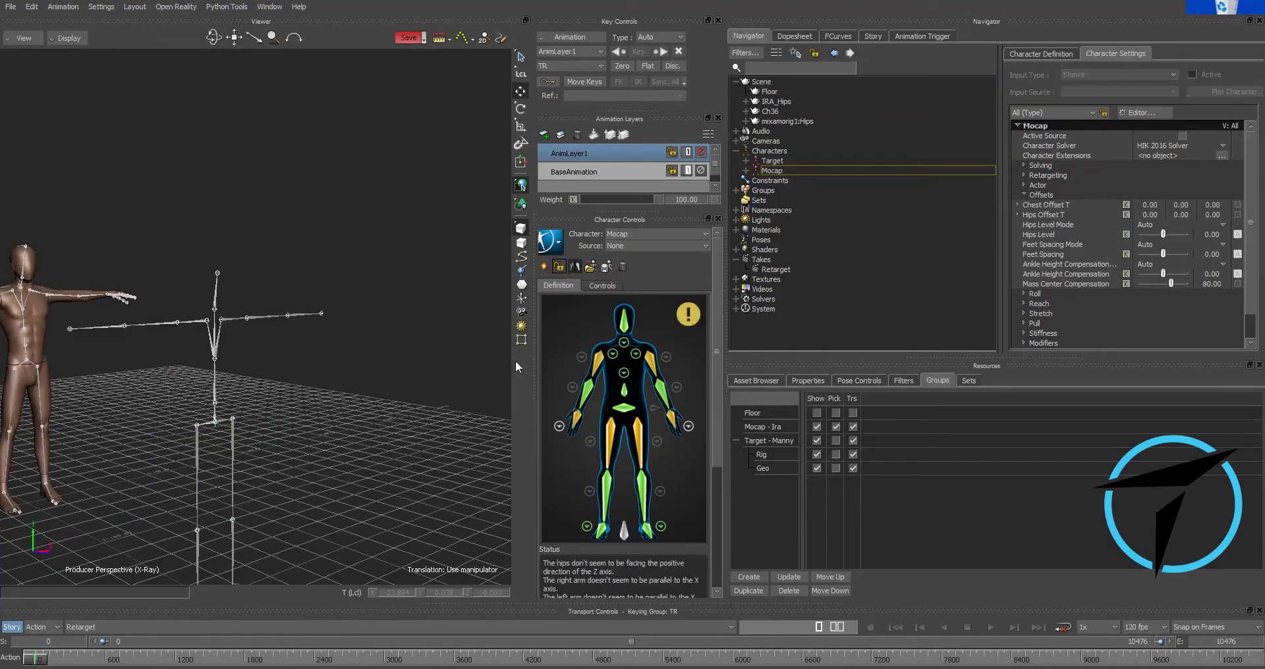
pyautogui.keyDown('ctrl'); pyautogui.keyDown('shift'); pyautogui.moveTo(381, 353); pyautogui.dragTo(195, 255); pyautogui.keyUp('shift'); pyautogui.keyUp('ctrl')
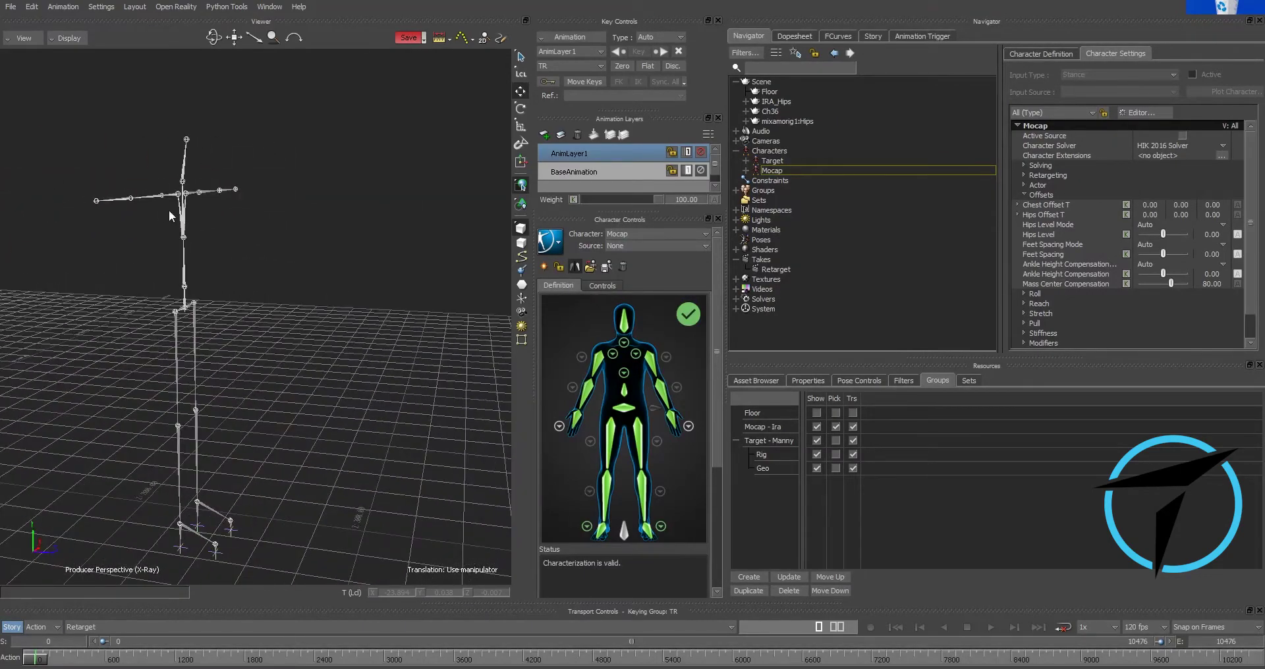
pyautogui.keyDown('ctrl'); pyautogui.keyDown('shift'); pyautogui.moveTo(169, 211); pyautogui.dragTo(323, 179); pyautogui.keyUp('shift'); pyautogui.keyUp('ctrl')
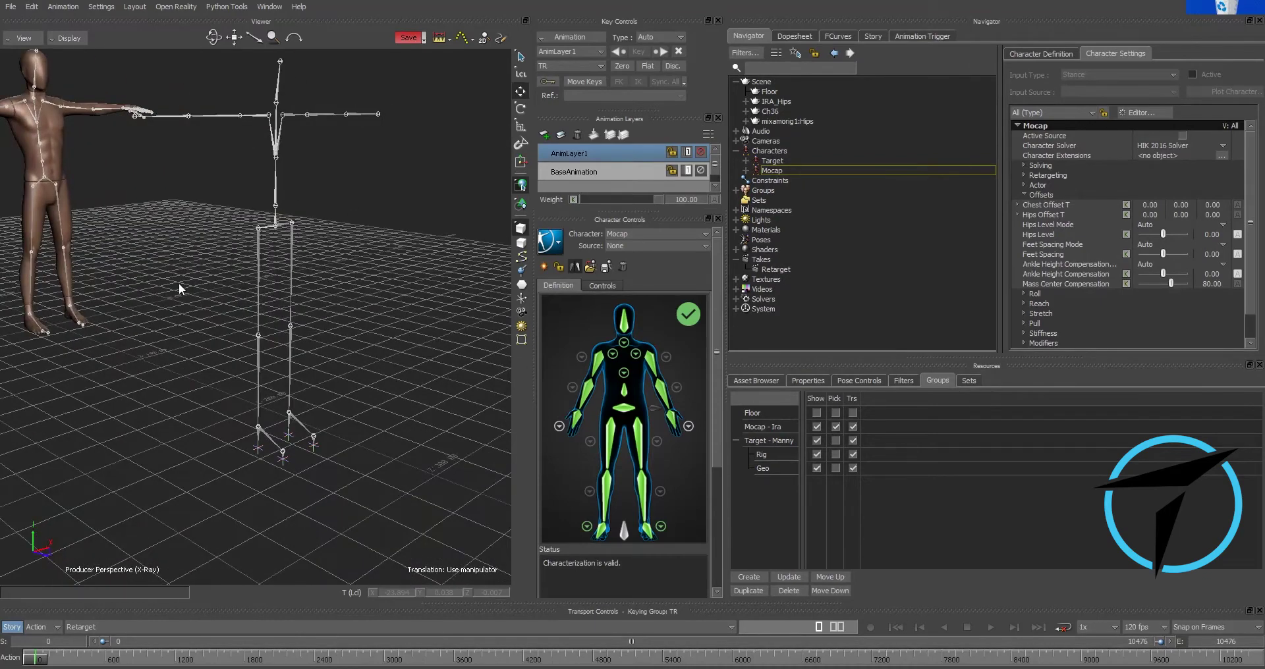
# Step: Set the X and Z translation of the mocap skeleton's IRA_Hips to 0, centring it on the mannequin
pyautogui.click(268, 231)
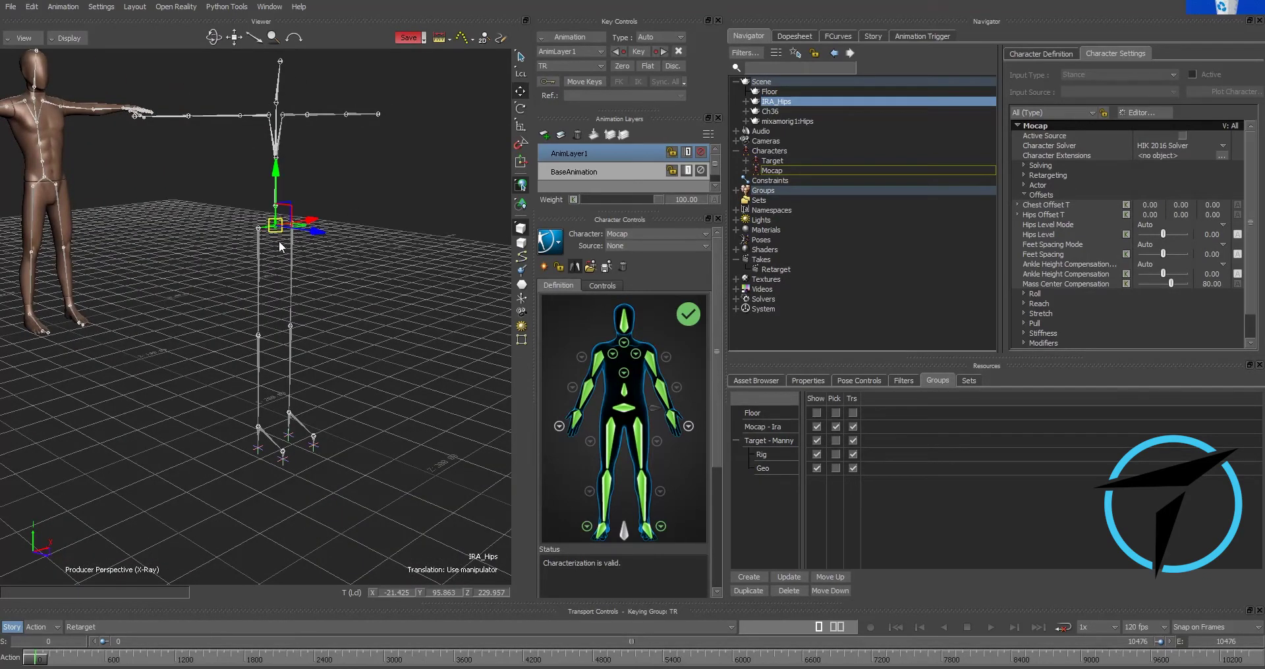
pyautogui.keyDown('ctrl'); pyautogui.keyDown('shift'); pyautogui.moveTo(279, 239); pyautogui.dragTo(364, 474); pyautogui.keyUp('shift'); pyautogui.keyUp('ctrl')
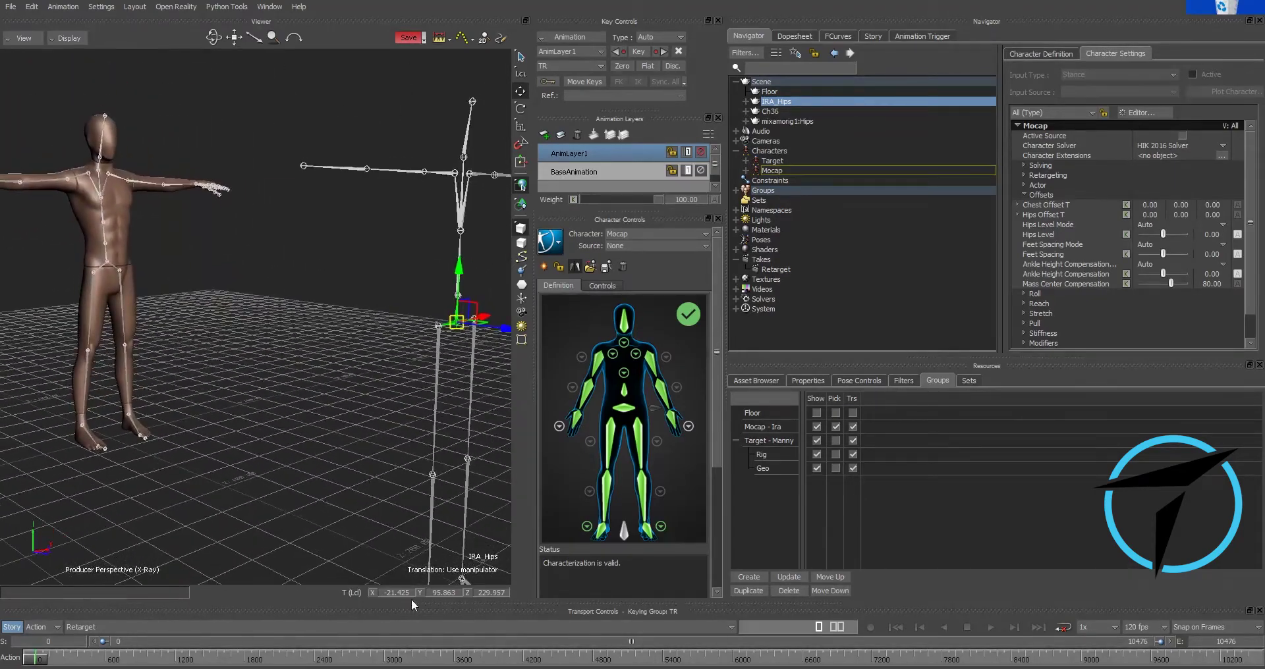
pyautogui.write('0')
pyautogui.press('Return')
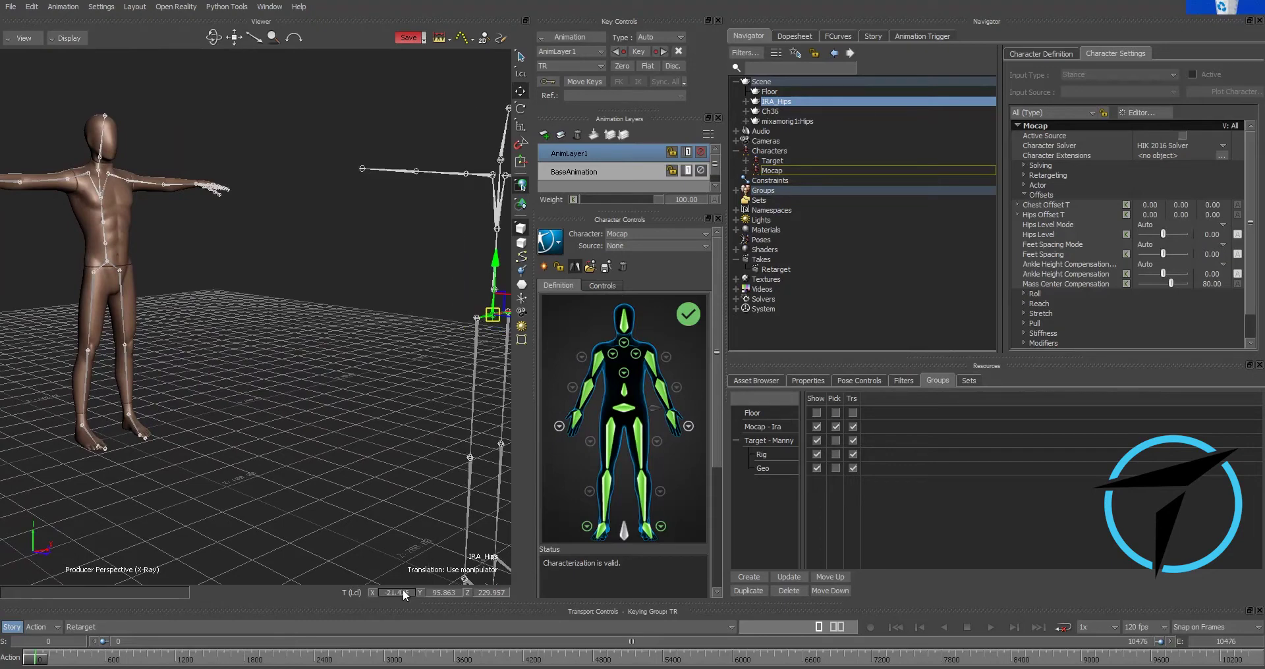
pyautogui.click(475, 595)
pyautogui.write('0')
pyautogui.press('Return')
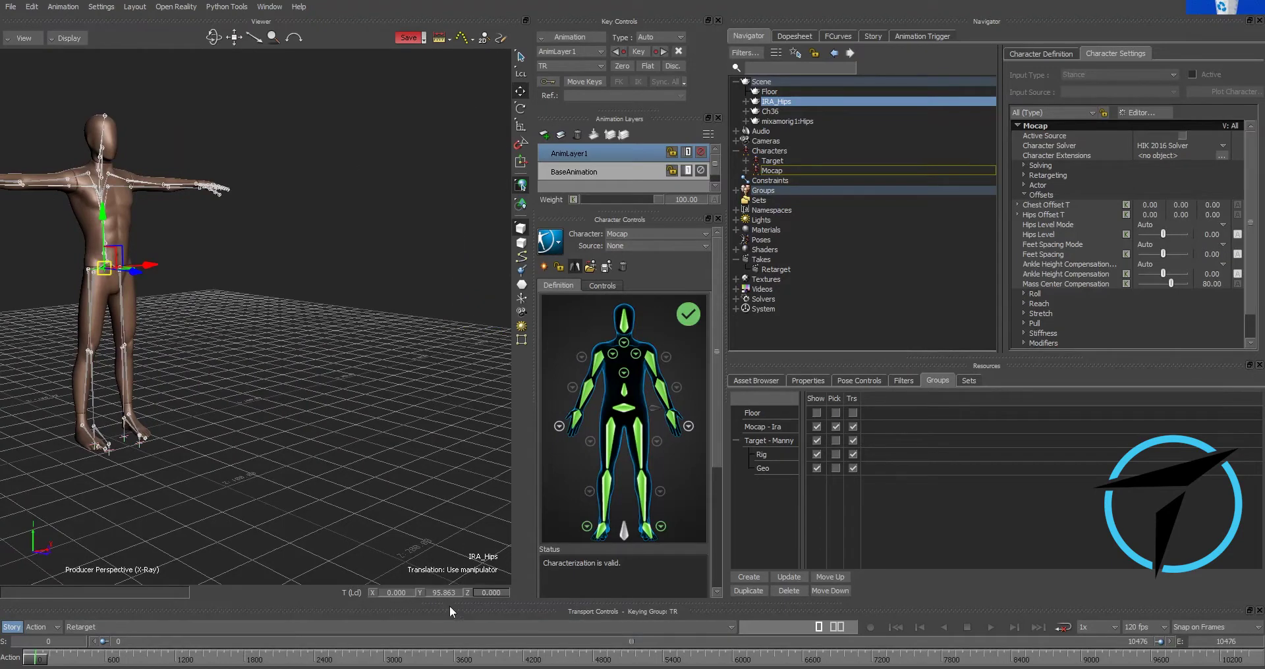
# Step: In the front view, lower IRA_Hips to about 94.36 in Y so the mocap hip joints line up with the mannequin's
pyautogui.keyDown('ctrl'); pyautogui.keyDown('shift'); pyautogui.moveTo(379, 541); pyautogui.dragTo(271, 491); pyautogui.keyUp('shift'); pyautogui.keyUp('ctrl')
pyautogui.click(348, 372)
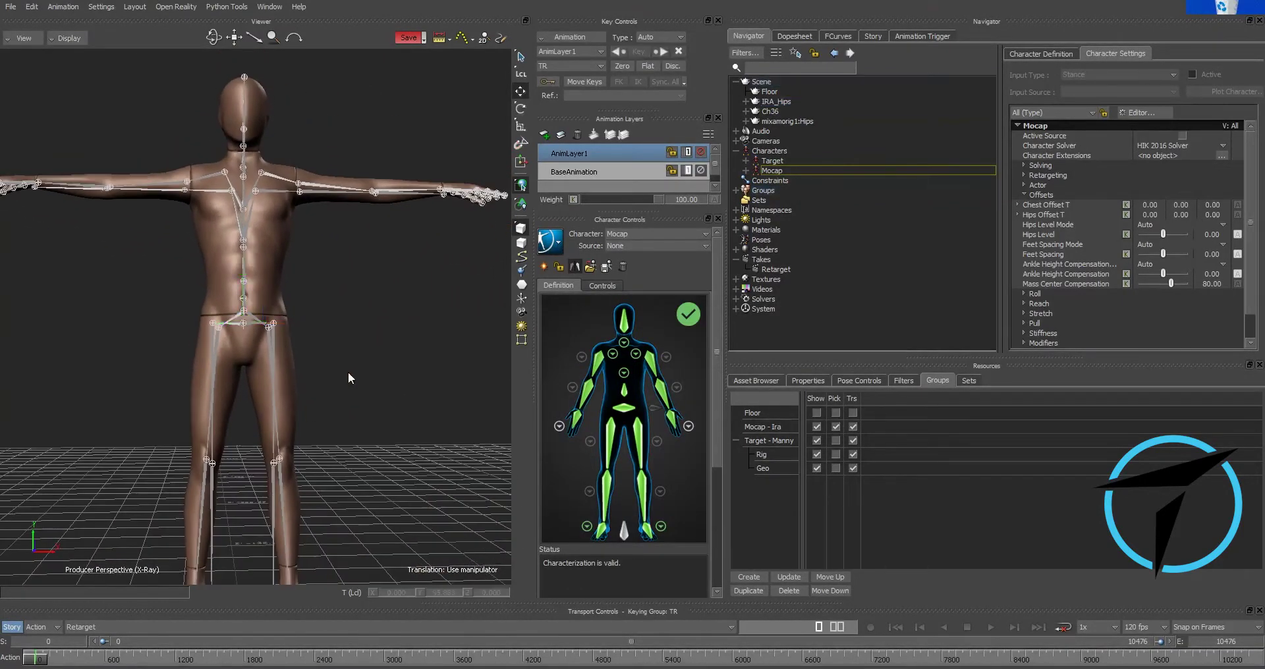
pyautogui.hotkey('ctrl', 'f')
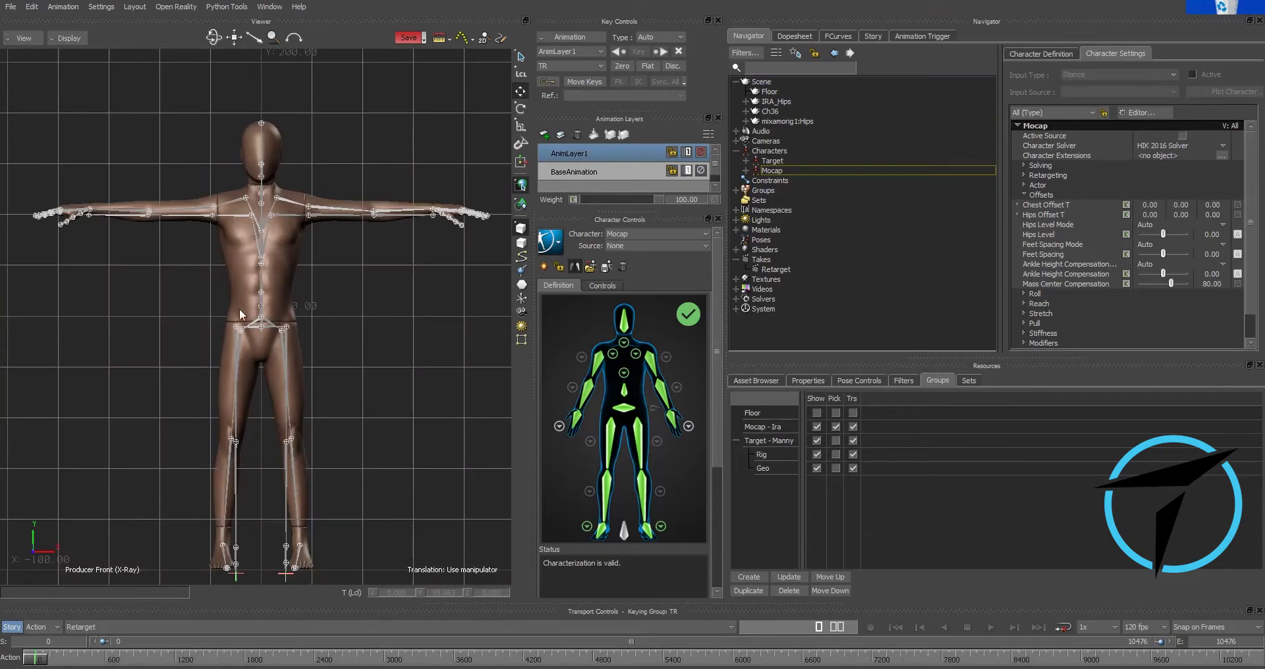
pyautogui.keyDown('ctrl'); pyautogui.moveTo(239, 309); pyautogui.dragTo(280, 320); pyautogui.keyUp('ctrl')
pyautogui.click(278, 292)
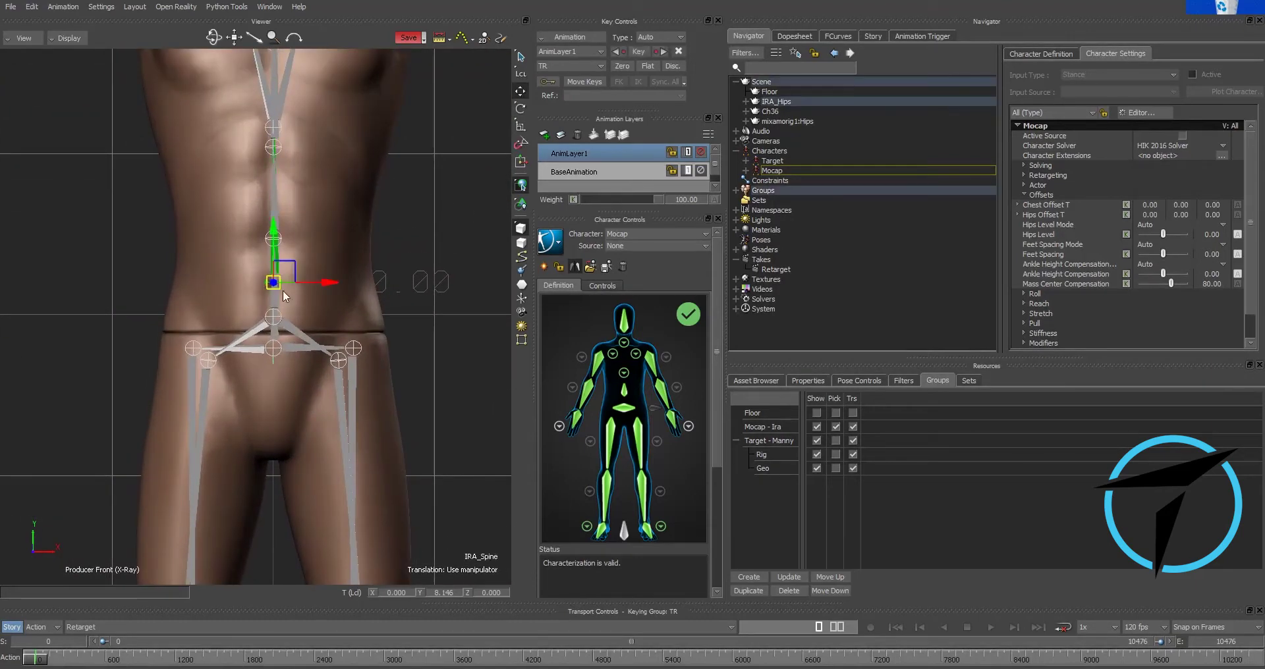
pyautogui.click(296, 349)
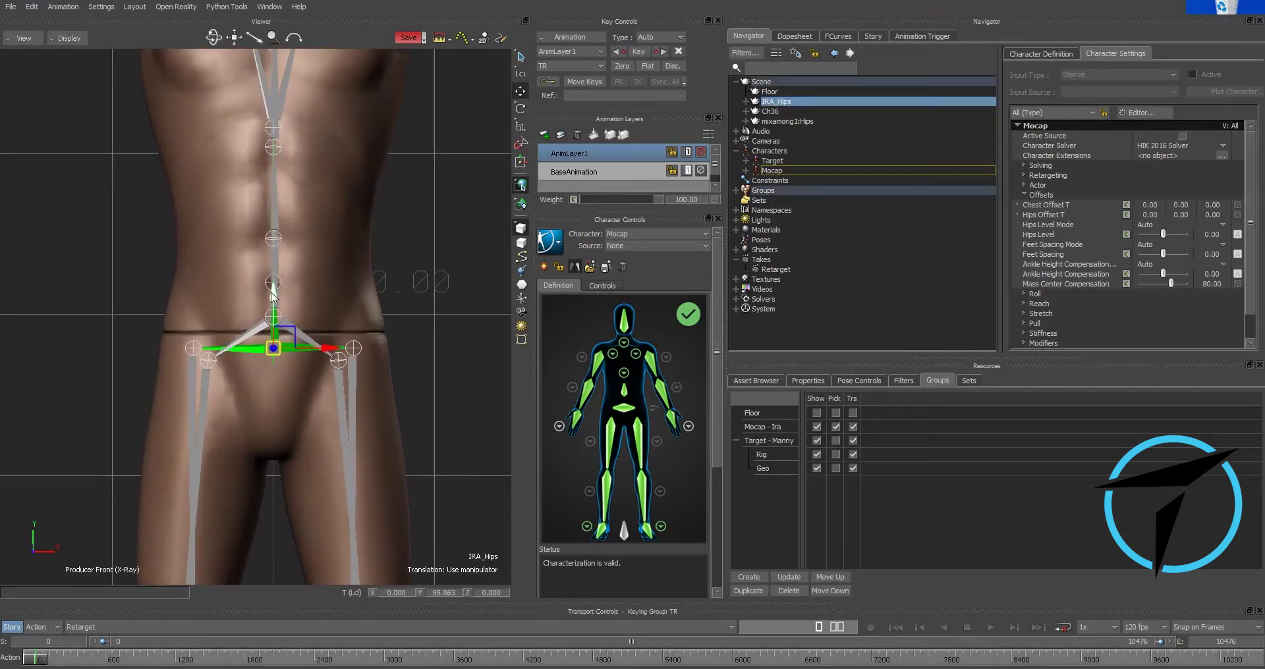
pyautogui.keyDown('ctrl'); pyautogui.moveTo(330, 294); pyautogui.dragTo(282, 355); pyautogui.keyUp('ctrl')
pyautogui.moveTo(264, 290); pyautogui.dragTo(264, 288)
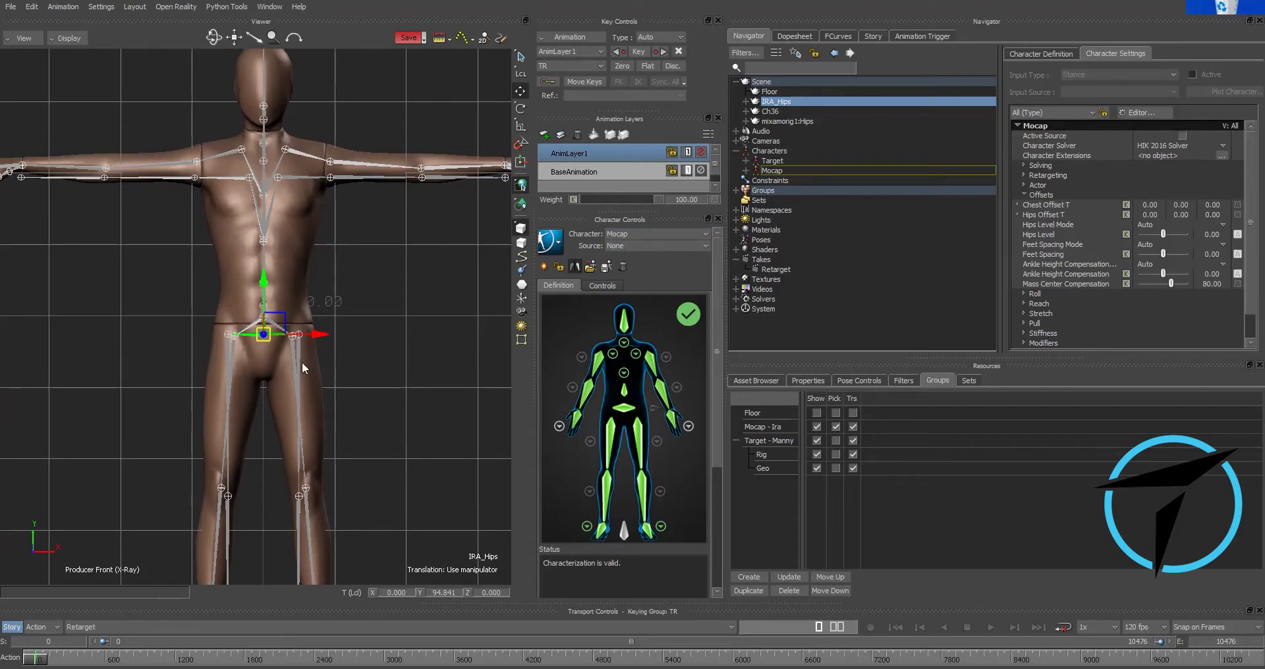
pyautogui.moveTo(269, 304); pyautogui.dragTo(271, 313)
pyautogui.scroll(2, 246, 374)
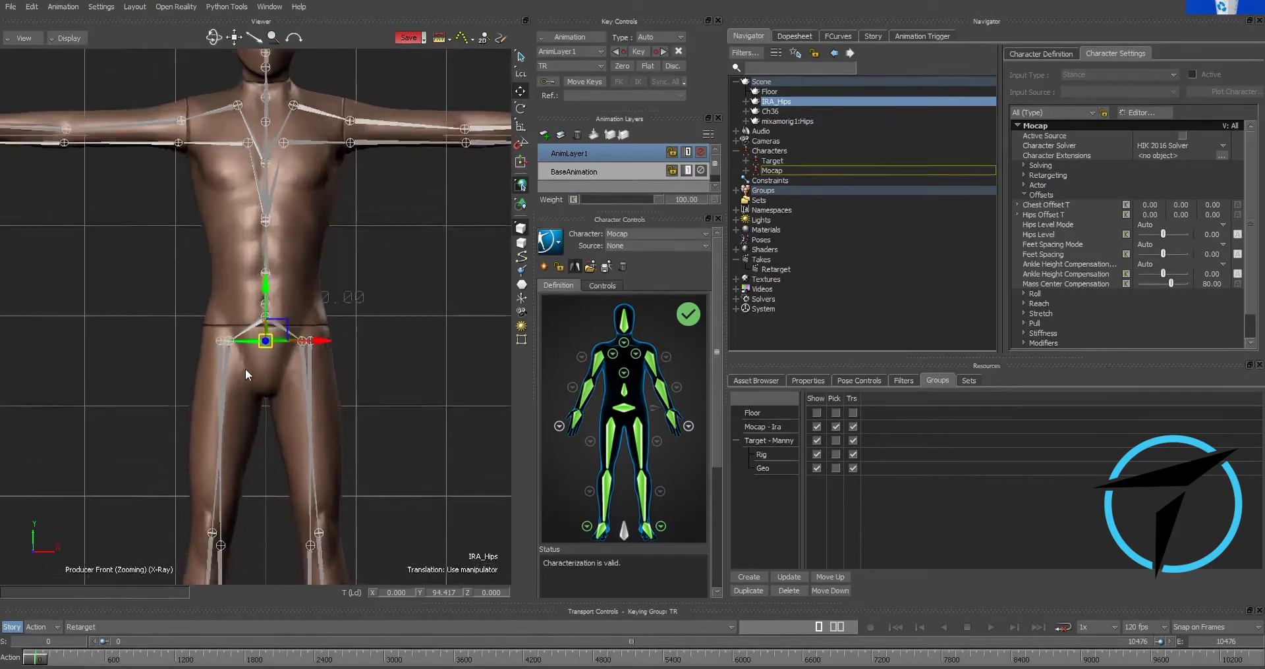
pyautogui.scroll(3, 245, 375)
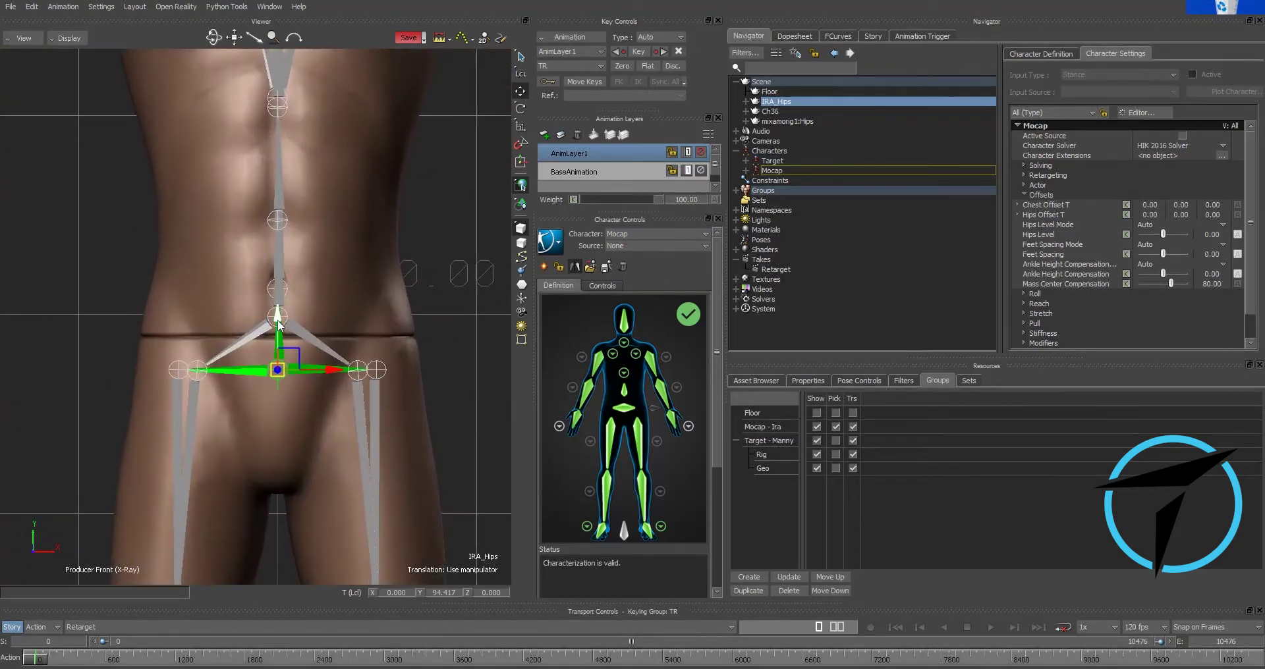
pyautogui.moveTo(279, 325); pyautogui.dragTo(315, 343)
# Step: Examine in the perspective view how the mocap skeleton's shoulders, spine, hips and legs align with the mannequin
pyautogui.hotkey('ctrl', 'e')
pyautogui.keyDown('ctrl'); pyautogui.keyDown('shift'); pyautogui.moveTo(247, 369); pyautogui.dragTo(304, 398); pyautogui.keyUp('shift'); pyautogui.keyUp('ctrl')
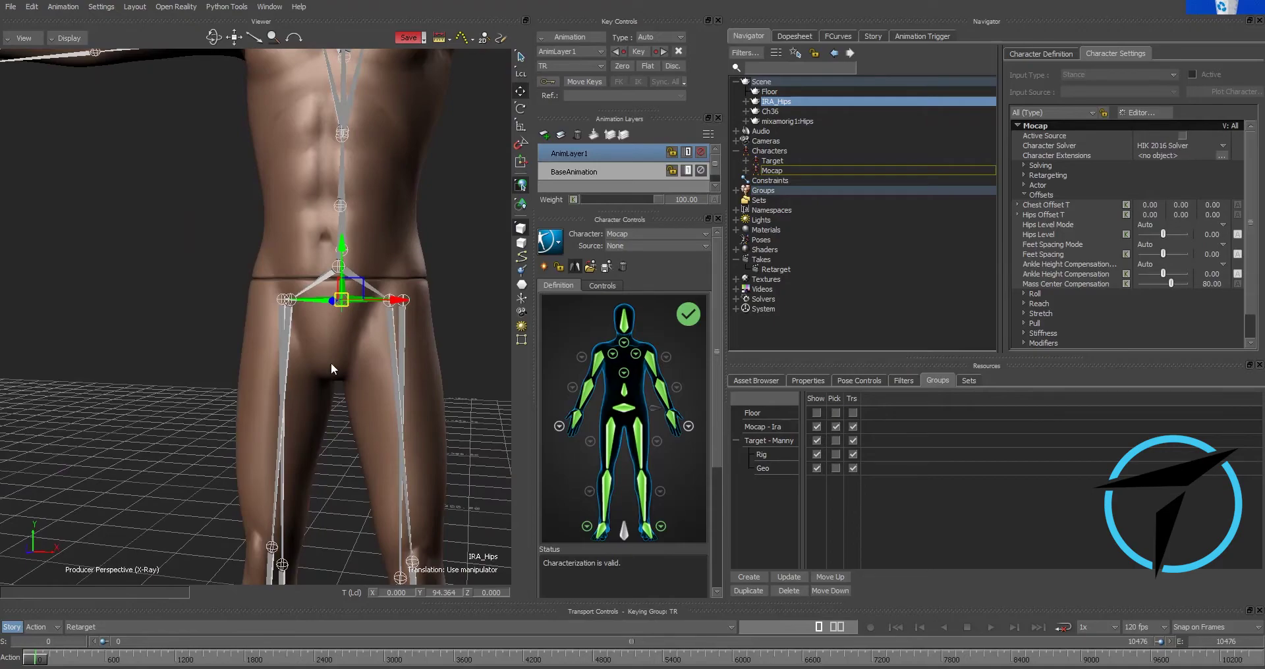
pyautogui.moveTo(347, 313)
pyautogui.keyDown('ctrl'); pyautogui.keyDown('shift'); pyautogui.mouseDown()
pyautogui.moveTo(402, 336)
pyautogui.moveTo(270, 338)
pyautogui.moveTo(165, 365)
pyautogui.moveTo(127, 355)
pyautogui.moveTo(248, 346)
pyautogui.moveTo(357, 315)
pyautogui.mouseUp(); pyautogui.keyUp('shift'); pyautogui.keyUp('ctrl')
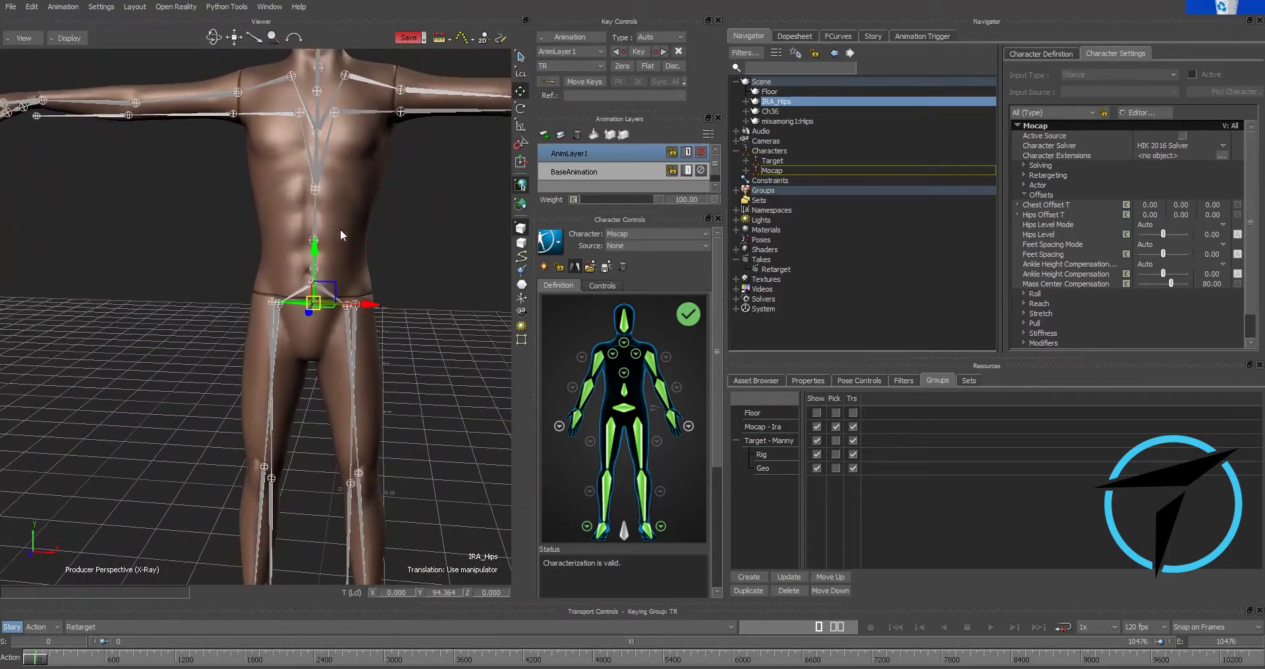
pyautogui.keyDown('ctrl'); pyautogui.keyDown('shift'); pyautogui.moveTo(323, 180); pyautogui.dragTo(268, 278); pyautogui.keyUp('shift'); pyautogui.keyUp('ctrl')
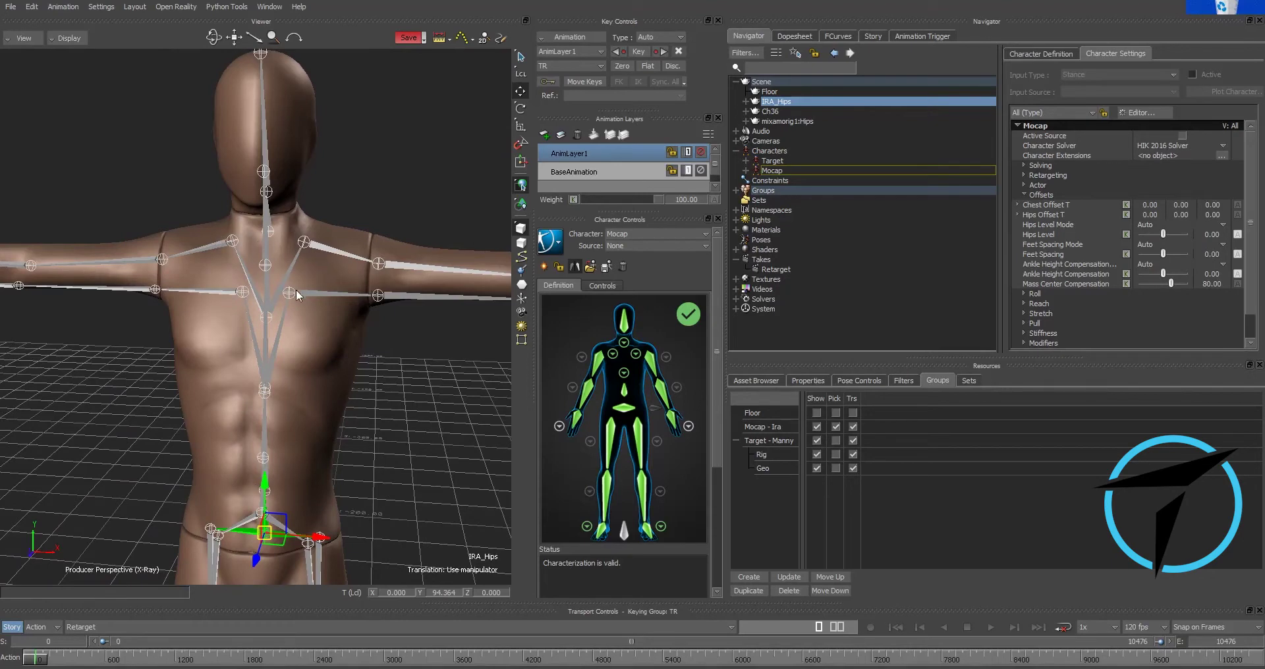
pyautogui.keyDown('shift'); pyautogui.moveTo(316, 386); pyautogui.dragTo(310, 309); pyautogui.keyUp('shift')
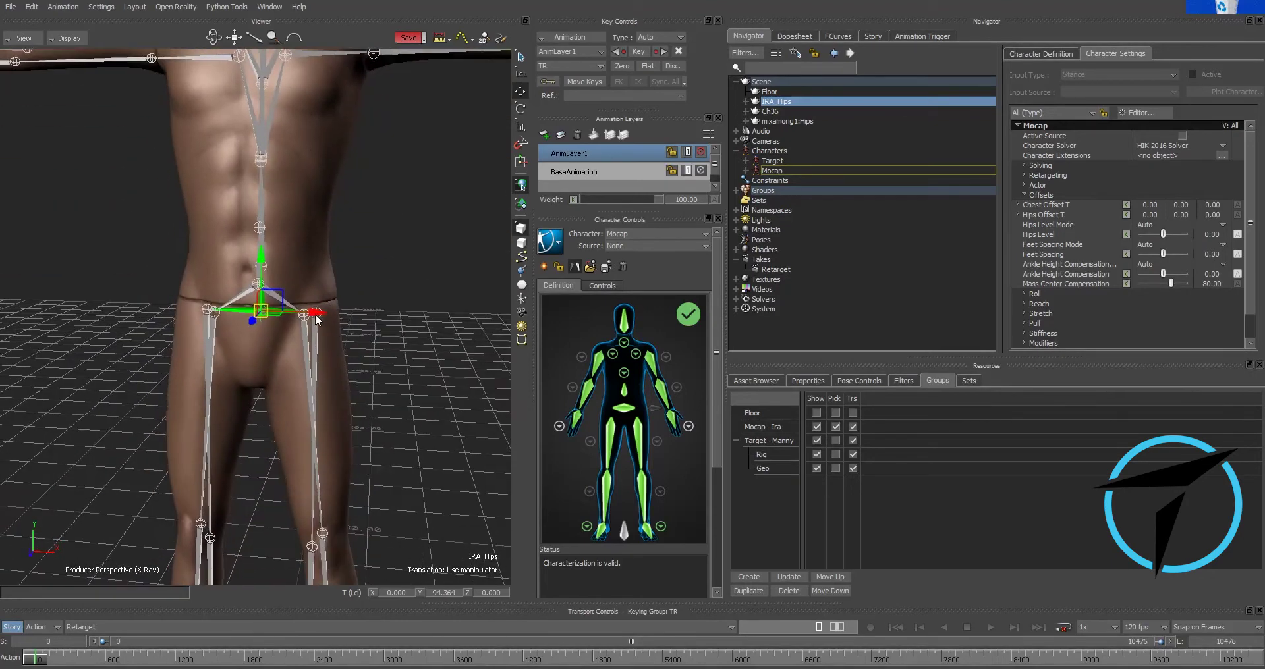
pyautogui.keyDown('shift'); pyautogui.moveTo(305, 425); pyautogui.dragTo(319, 352); pyautogui.keyUp('shift')
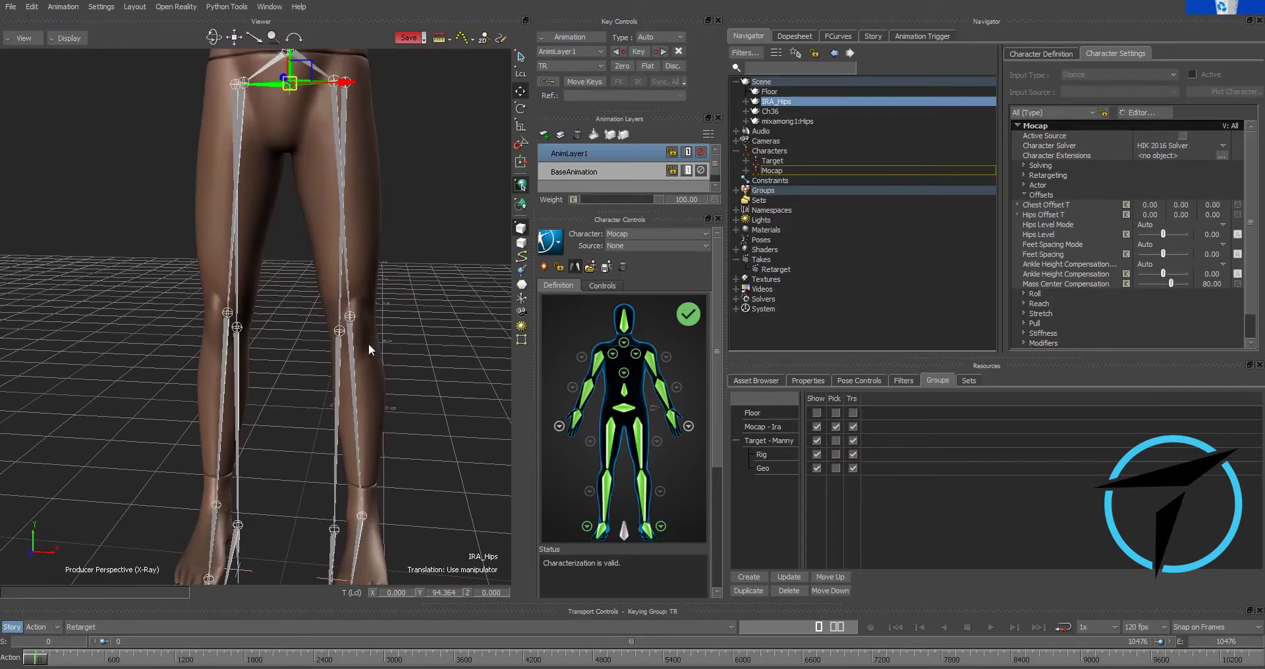
pyautogui.keyDown('shift'); pyautogui.moveTo(290, 390); pyautogui.dragTo(271, 484); pyautogui.keyUp('shift')
pyautogui.keyDown('shift'); pyautogui.moveTo(299, 418); pyautogui.dragTo(264, 464); pyautogui.keyUp('shift')
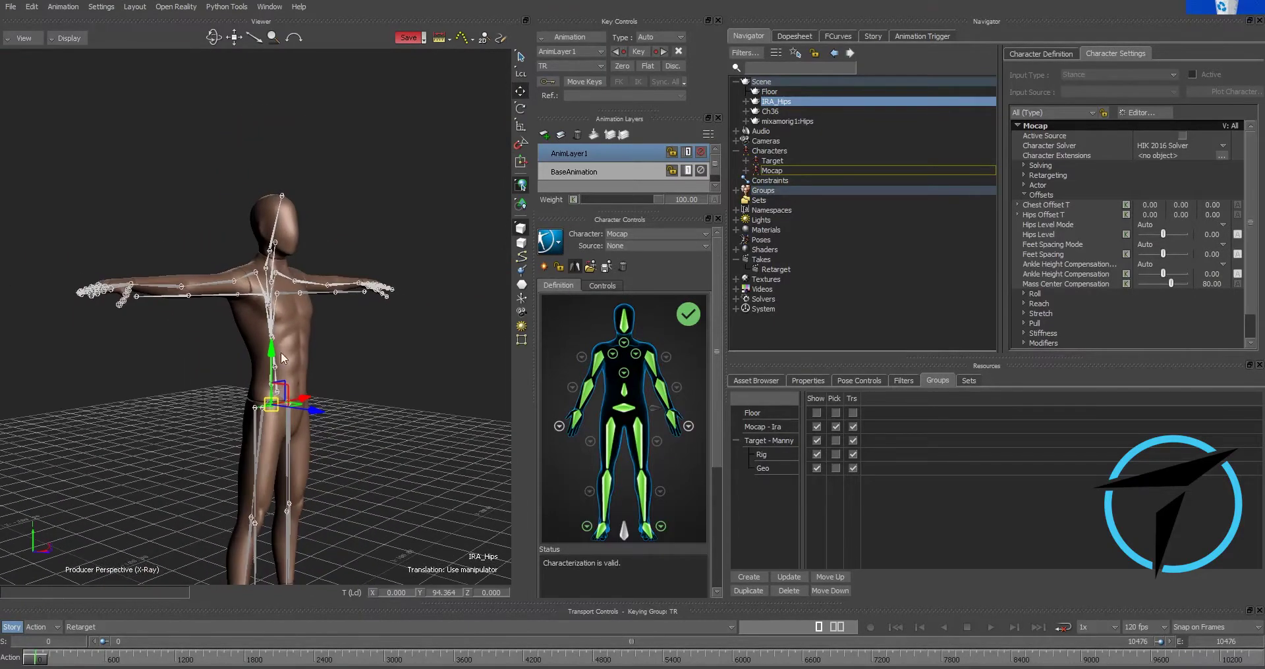
# Step: Scale IRA_Hips to about 0.81 in X and 1.2 in Y, matching the mannequin's hip width and spine height
pyautogui.keyDown('ctrl'); pyautogui.keyDown('shift'); pyautogui.moveTo(306, 376); pyautogui.dragTo(224, 453); pyautogui.keyUp('shift'); pyautogui.keyUp('ctrl')
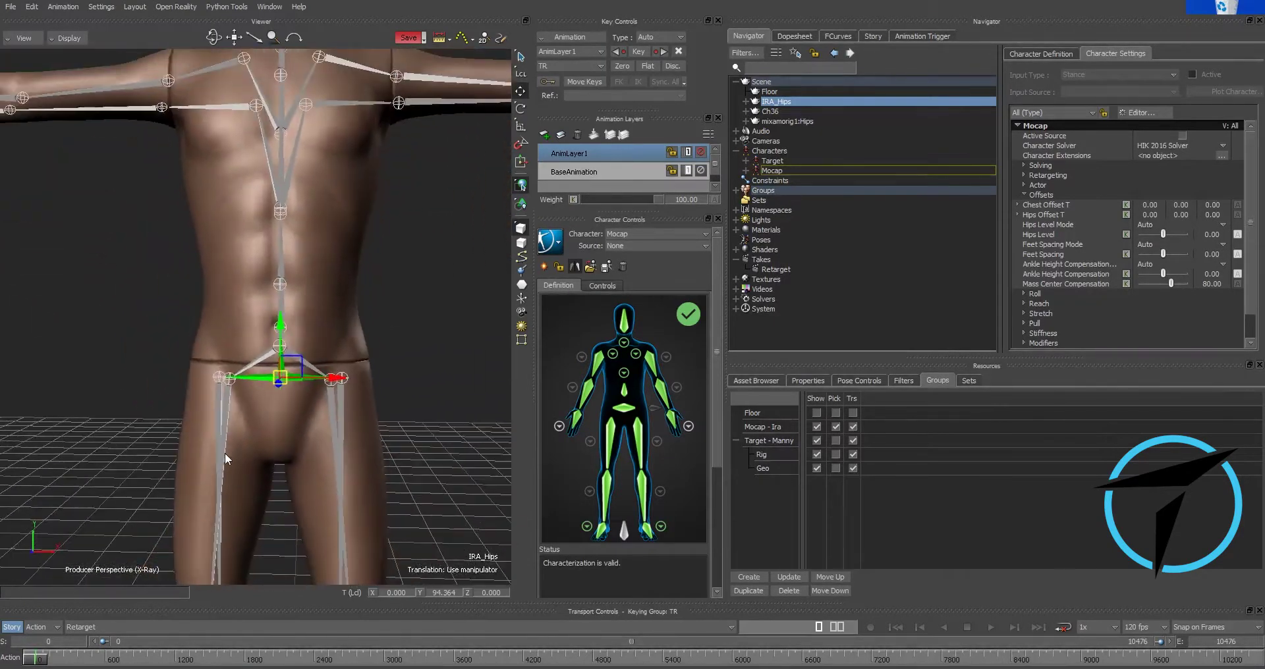
pyautogui.moveTo(281, 328); pyautogui.dragTo(230, 400)
pyautogui.press('s')
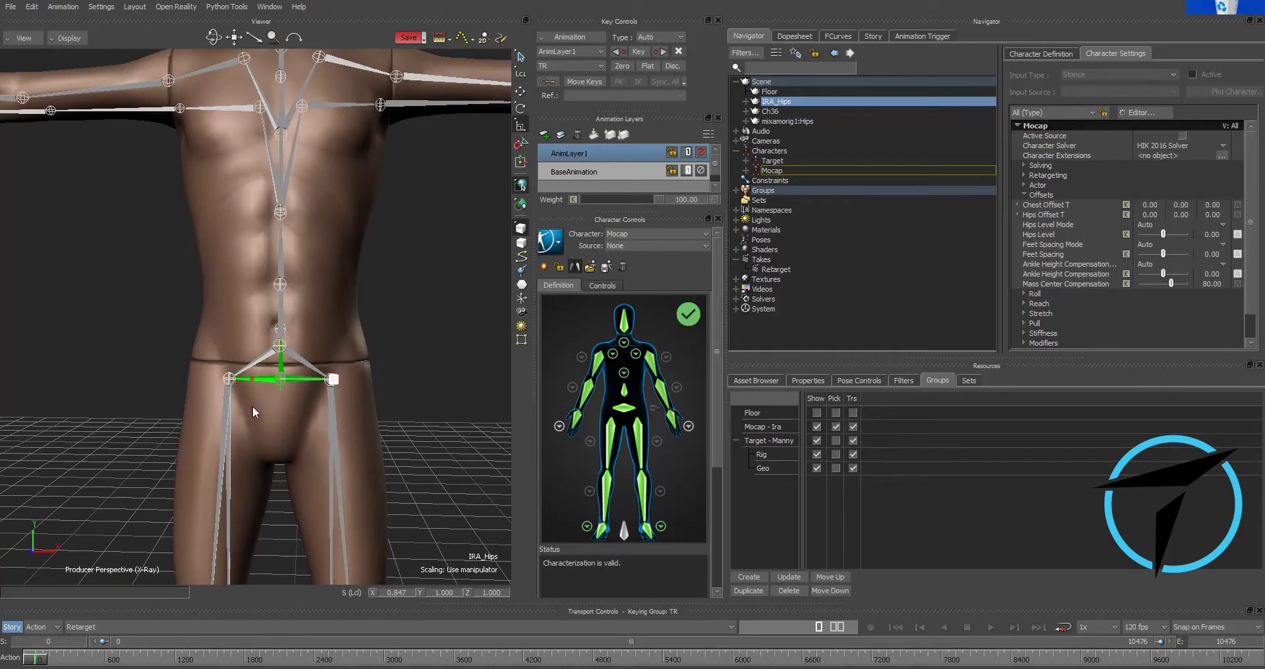
pyautogui.hotkey('ctrl', 'f')
pyautogui.moveTo(331, 372); pyautogui.dragTo(306, 382)
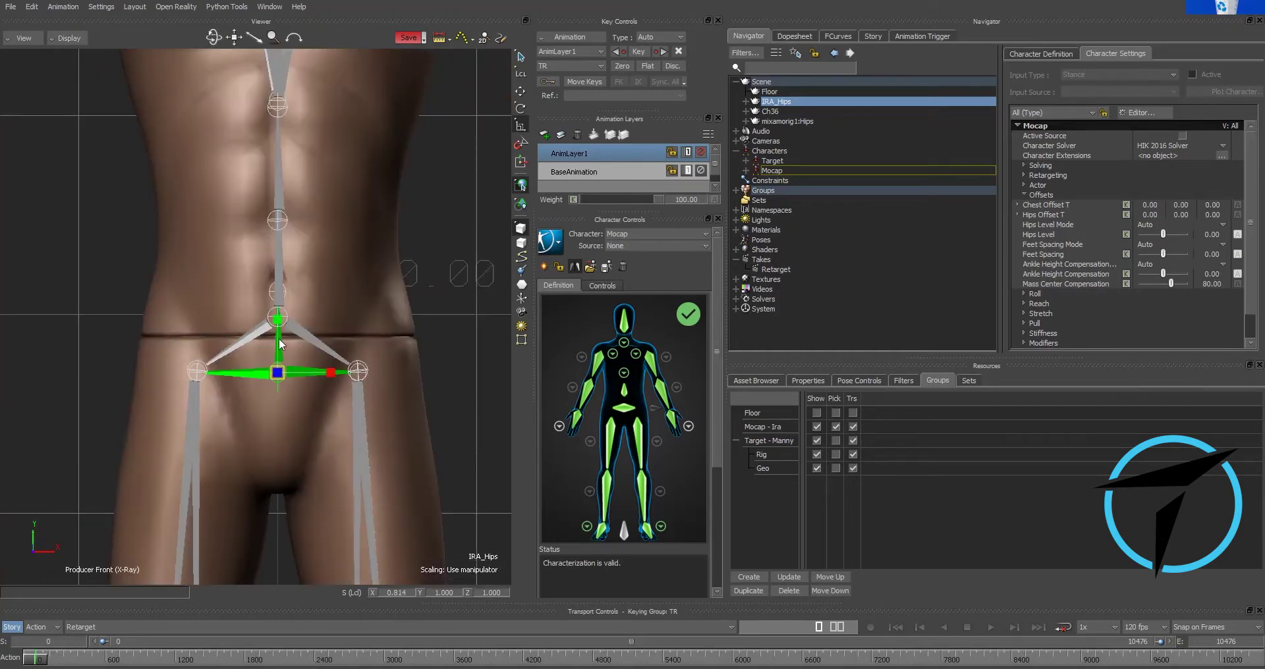
pyautogui.moveTo(277, 322)
pyautogui.mouseDown()
pyautogui.moveTo(283, 380)
pyautogui.moveTo(286, 322)
pyautogui.moveTo(294, 330)
pyautogui.mouseUp()
pyautogui.keyDown('shift'); pyautogui.moveTo(276, 120); pyautogui.dragTo(290, 303); pyautogui.keyUp('shift')
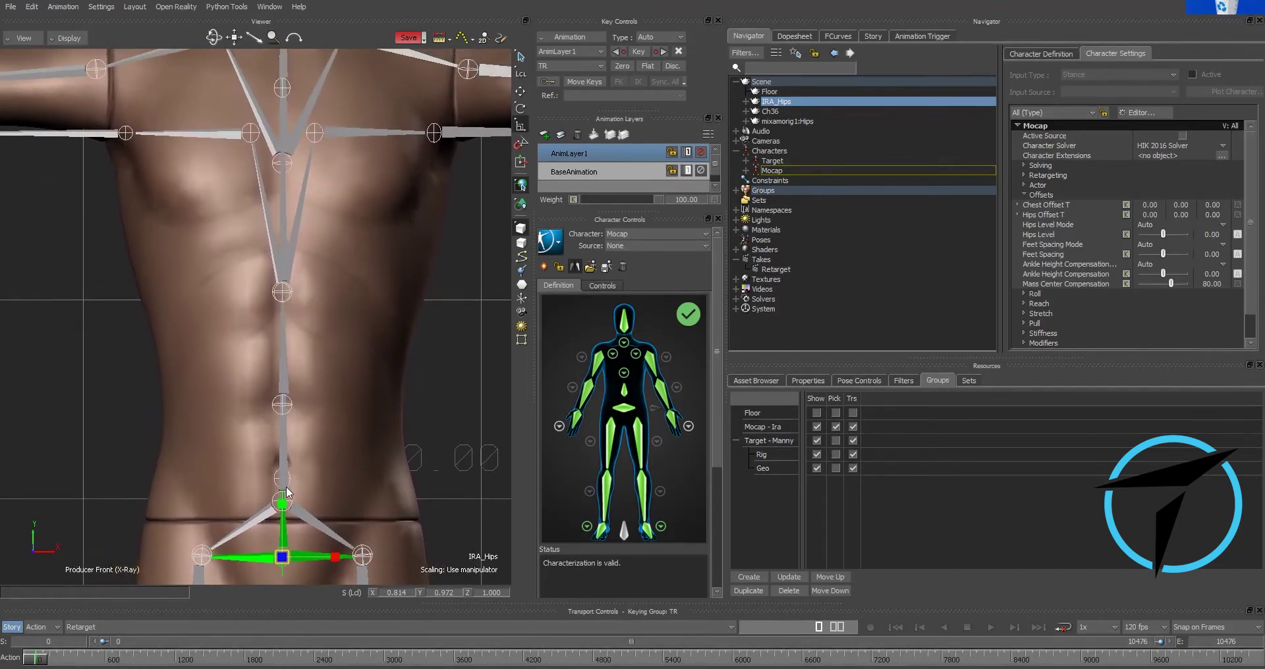
pyautogui.moveTo(282, 503); pyautogui.dragTo(350, 429)
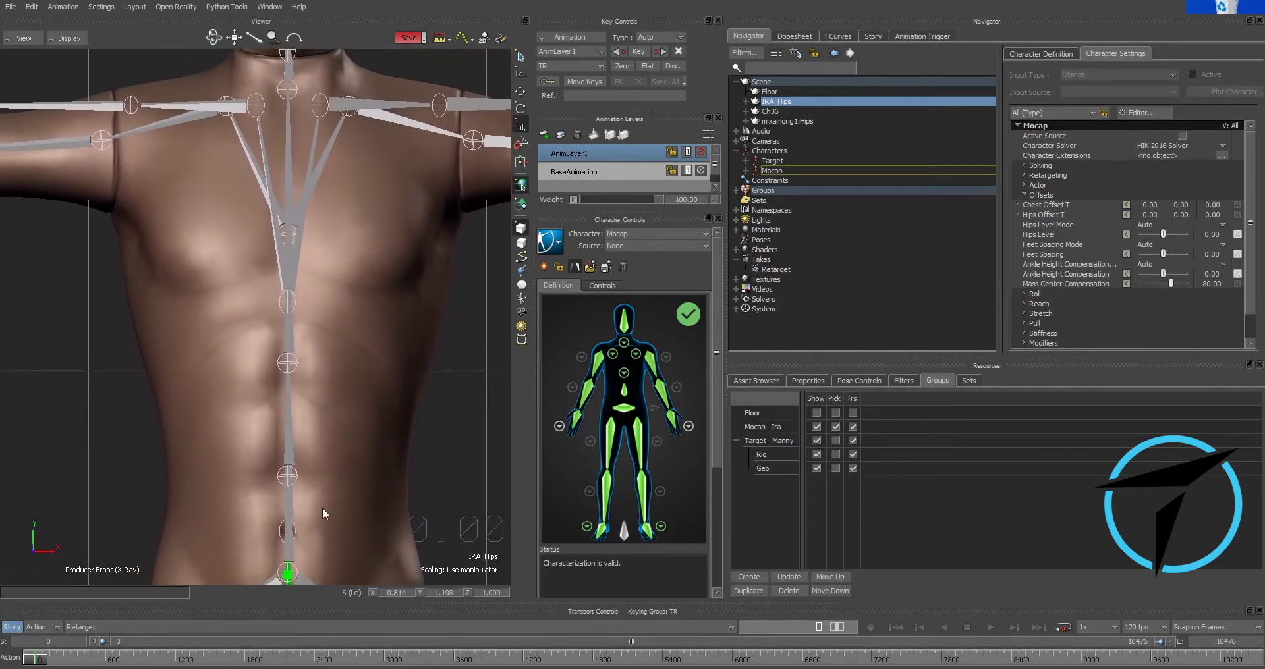
# Step: Scale IRA_Spine1 to about 1.88 in X so the mocap shoulder joints spread to the mannequin's shoulder joints
pyautogui.keyDown('shift'); pyautogui.moveTo(323, 507); pyautogui.dragTo(274, 380); pyautogui.keyUp('shift')
pyautogui.click(283, 255)
pyautogui.keyDown('shift'); pyautogui.moveTo(330, 299); pyautogui.dragTo(335, 381); pyautogui.keyUp('shift')
pyautogui.moveTo(337, 335); pyautogui.dragTo(461, 434)
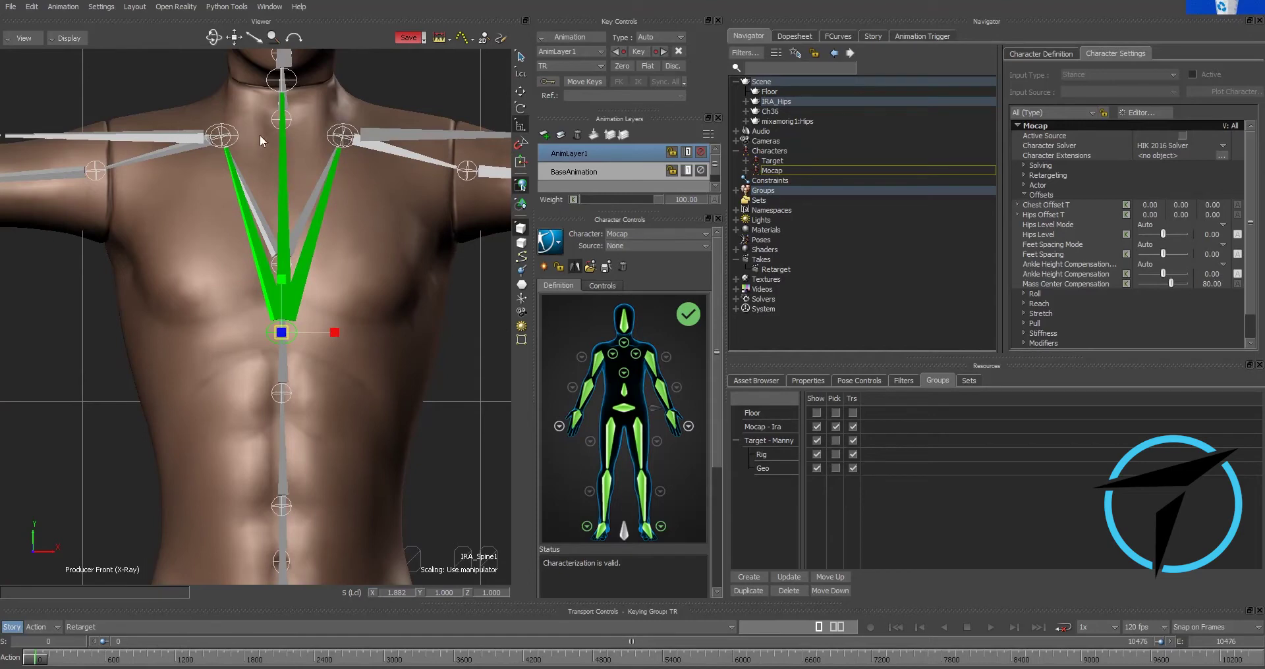
# Step: Select both mocap shoulders and scale them in X to about 0.61 for the right one, shortening them toward the mannequin's
pyautogui.click(417, 136)
pyautogui.click(406, 131)
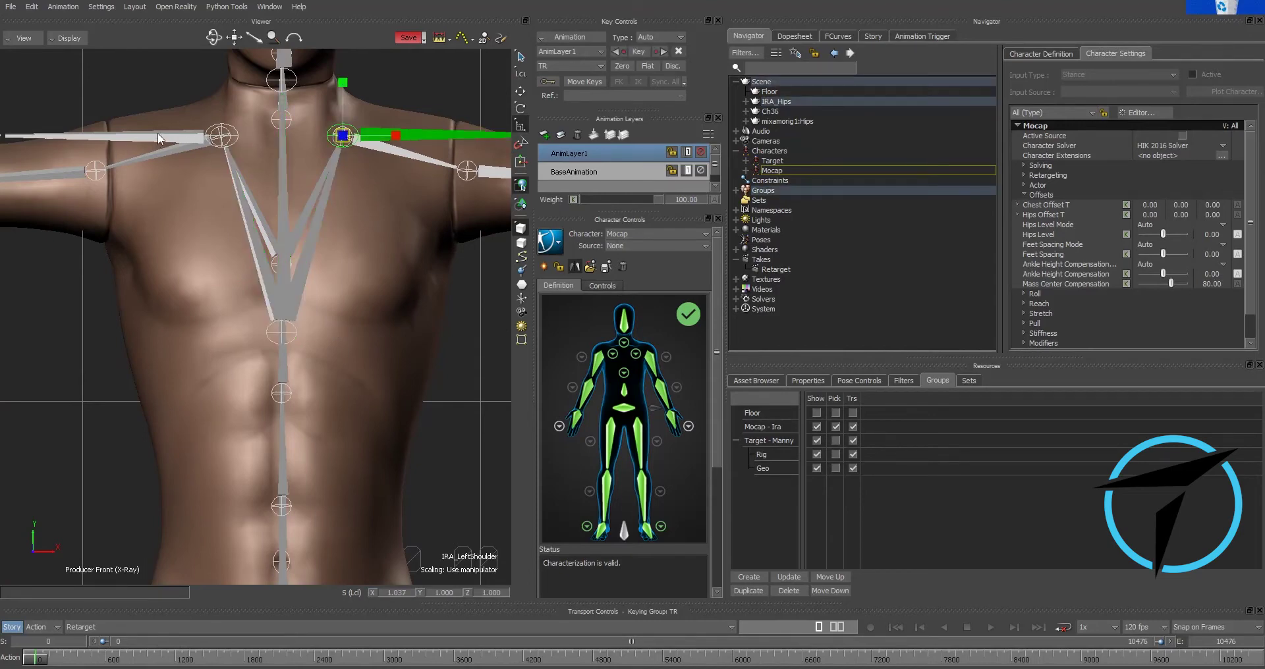
pyautogui.keyDown('shift'); pyautogui.click(222, 135); pyautogui.keyUp('shift')
pyautogui.moveTo(269, 137); pyautogui.dragTo(72, 160)
# Step: Examine how the mocap skeleton's arms, shoulders and spine align with the mannequin from the top, back, sides and perspective
pyautogui.hotkey('ctrl', 't')
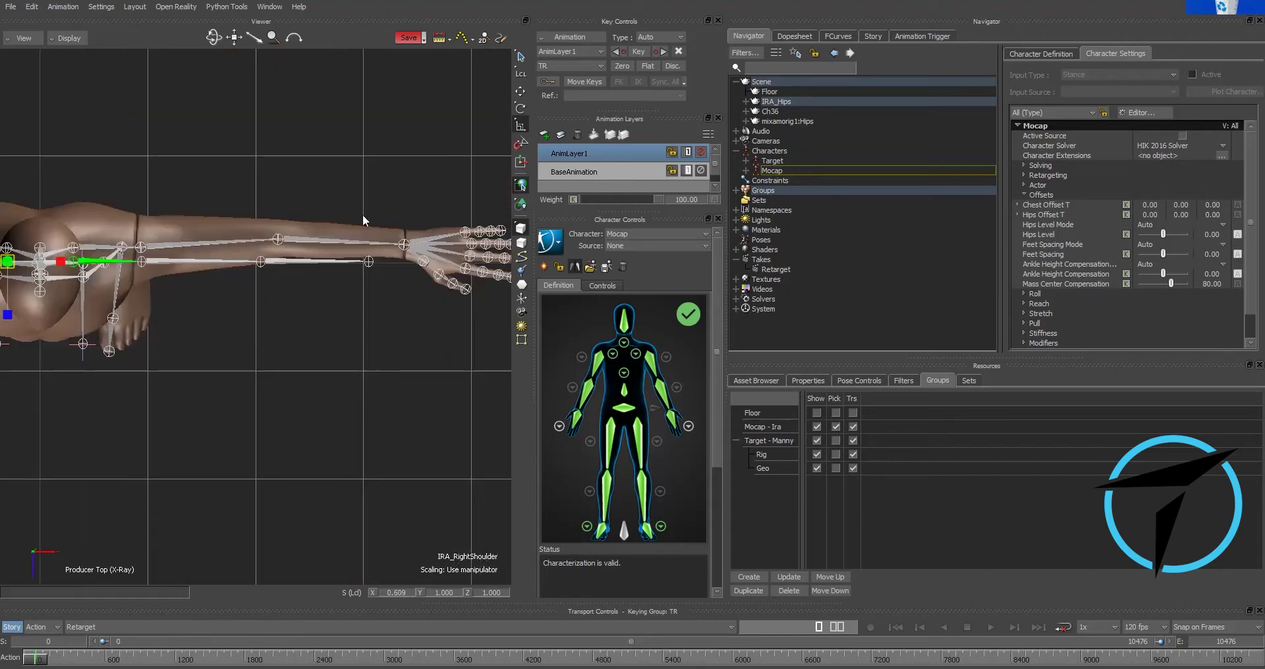
pyautogui.scroll(5, 322, 307)
pyautogui.scroll(-10, 285, 311)
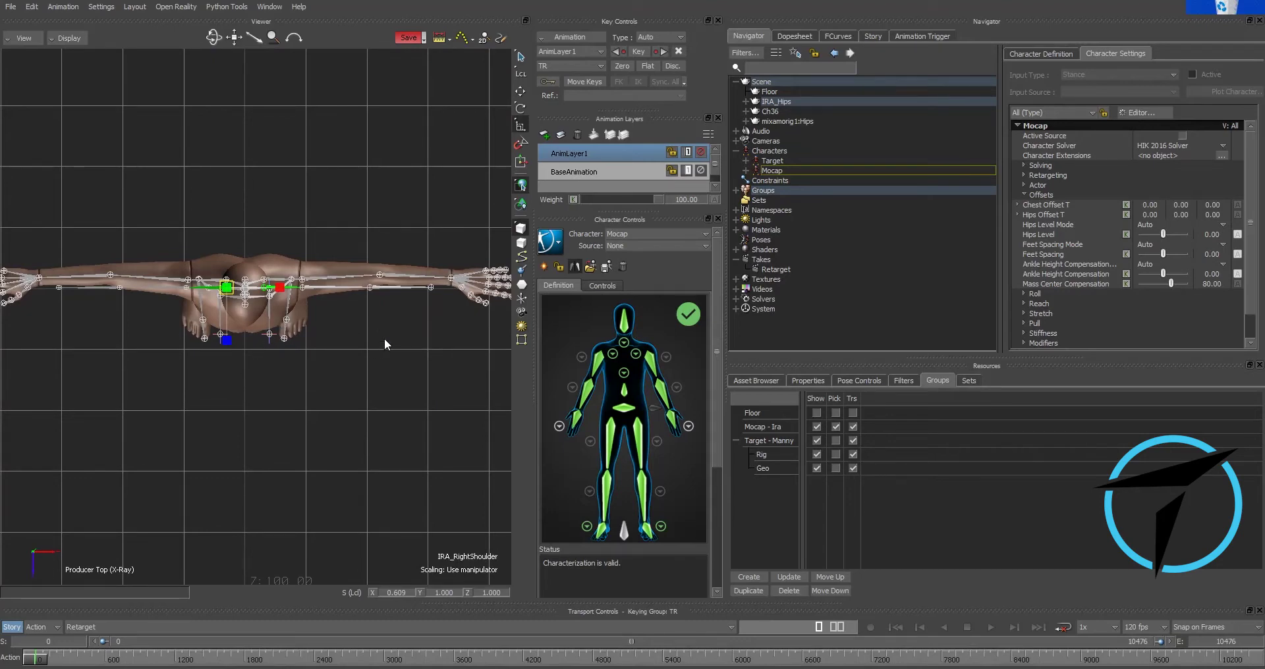
pyautogui.hotkey('ctrl', 'b')
pyautogui.scroll(-5, 384, 338)
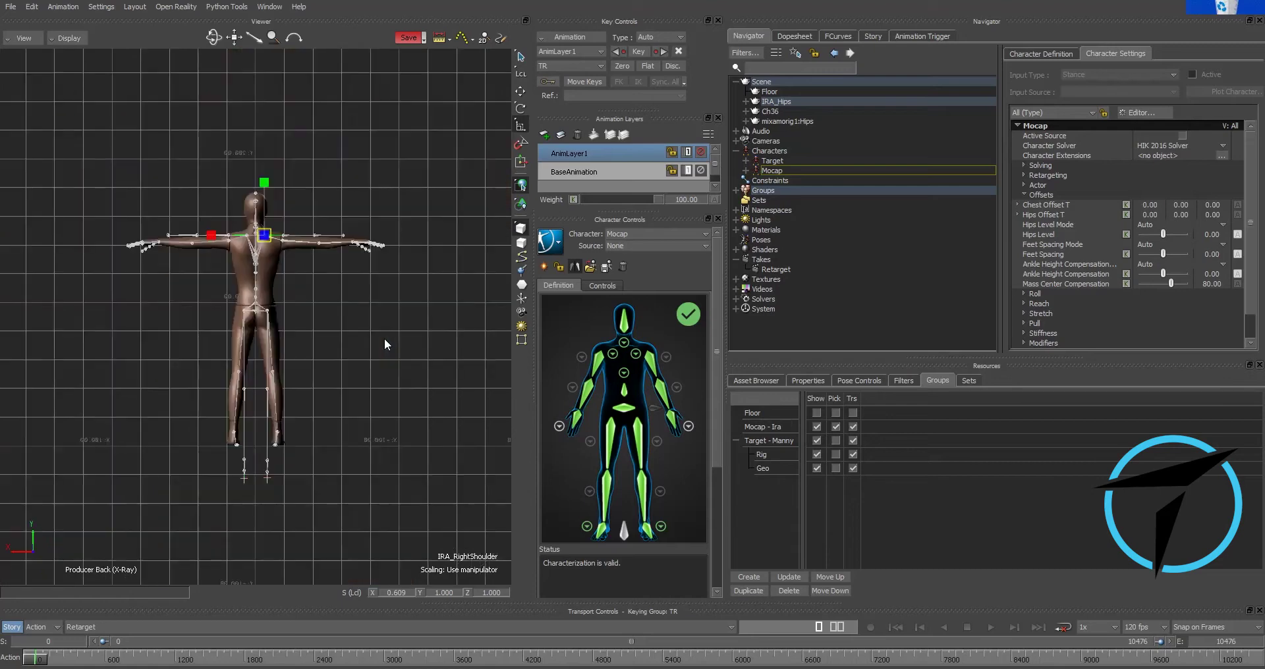
pyautogui.scroll(5, 384, 344)
pyautogui.hotkey('ctrl', 't')
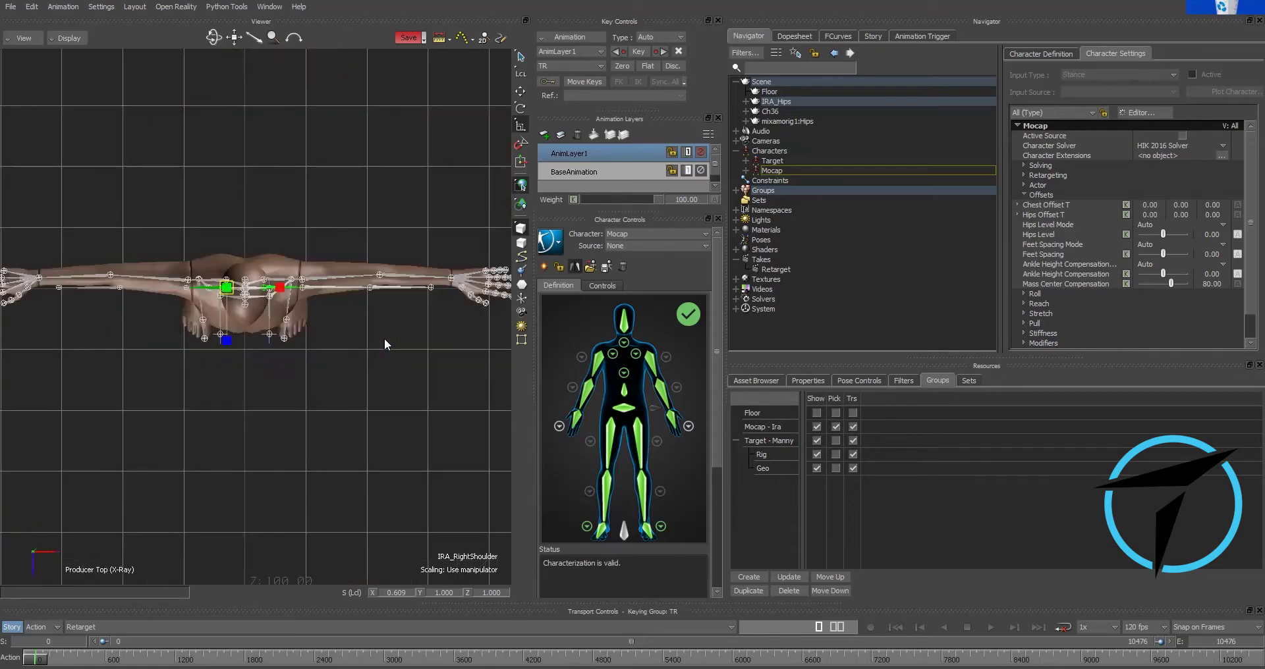
pyautogui.hotkey('ctrl', 'm')
pyautogui.hotkey('ctrl', 't')
pyautogui.hotkey('ctrl', 'r')
pyautogui.press('a')
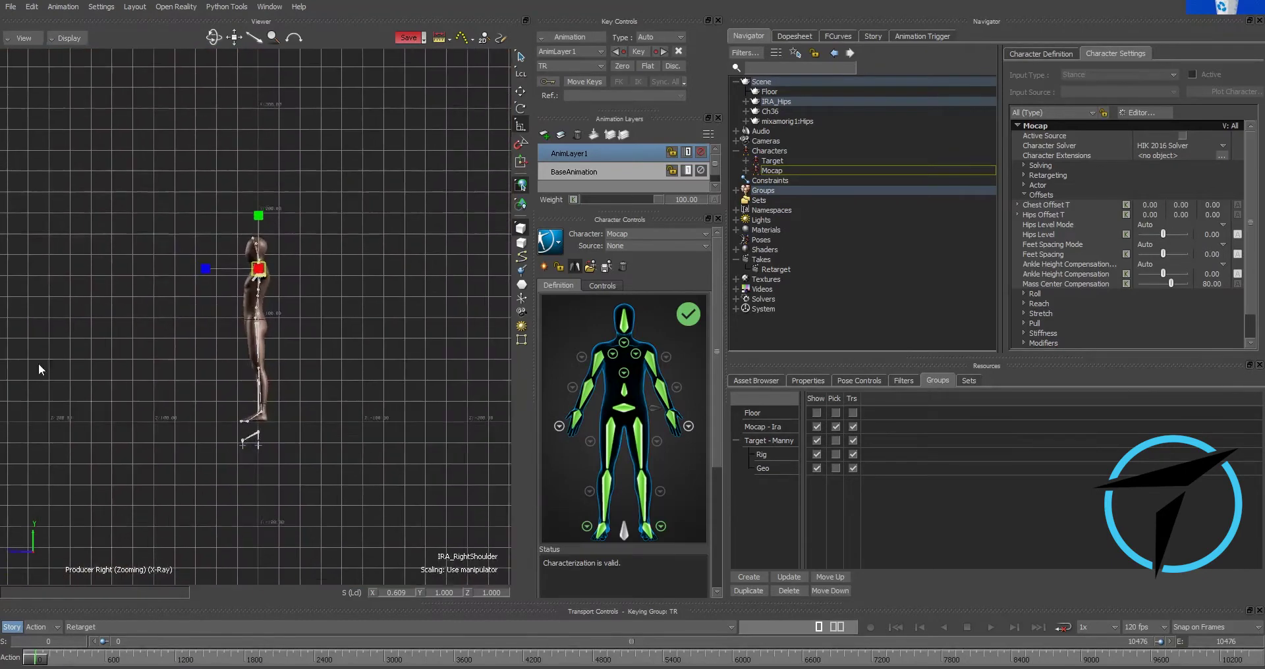
pyautogui.scroll(3, 120, 396)
pyautogui.hotkey('ctrl', 'l')
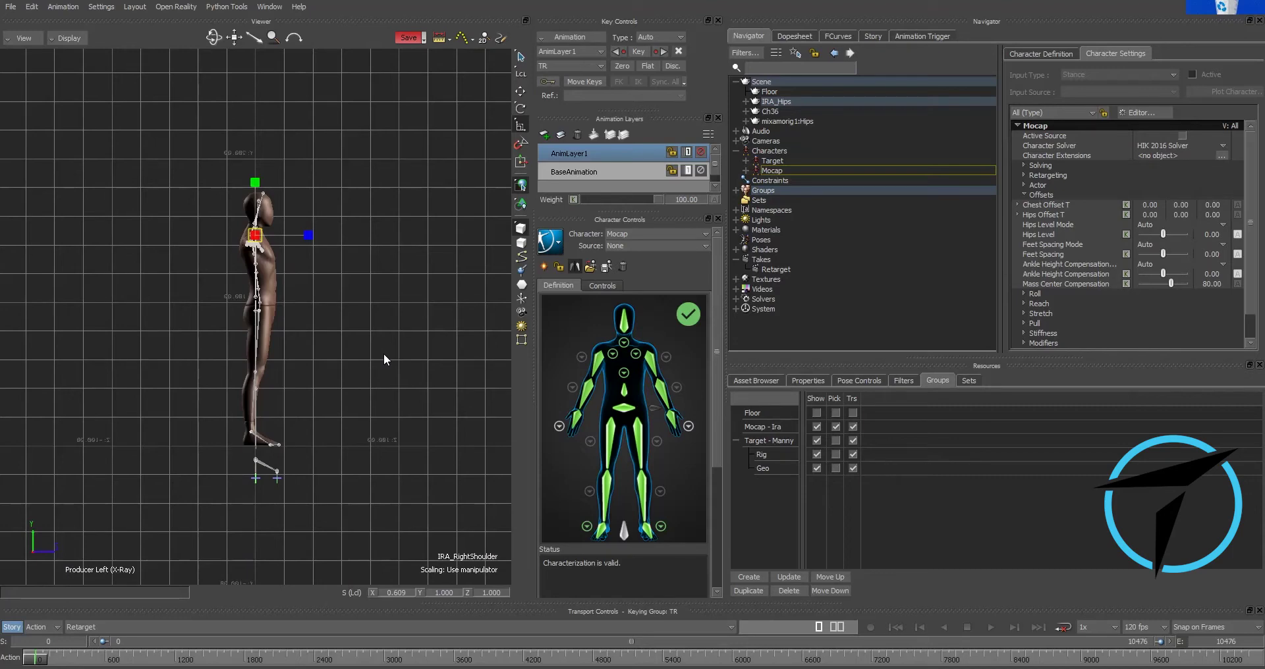
pyautogui.hotkey('ctrl', 'p')
pyautogui.press('f')
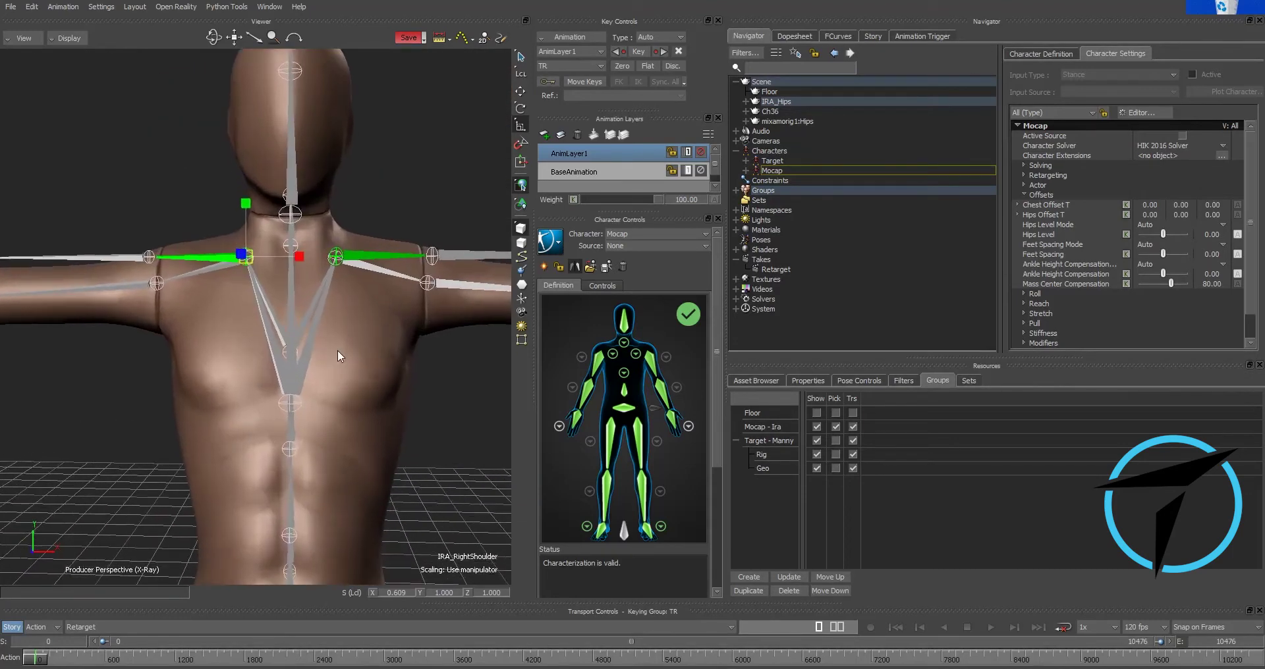
pyautogui.hotkey('ctrl', 't')
pyautogui.press('f')
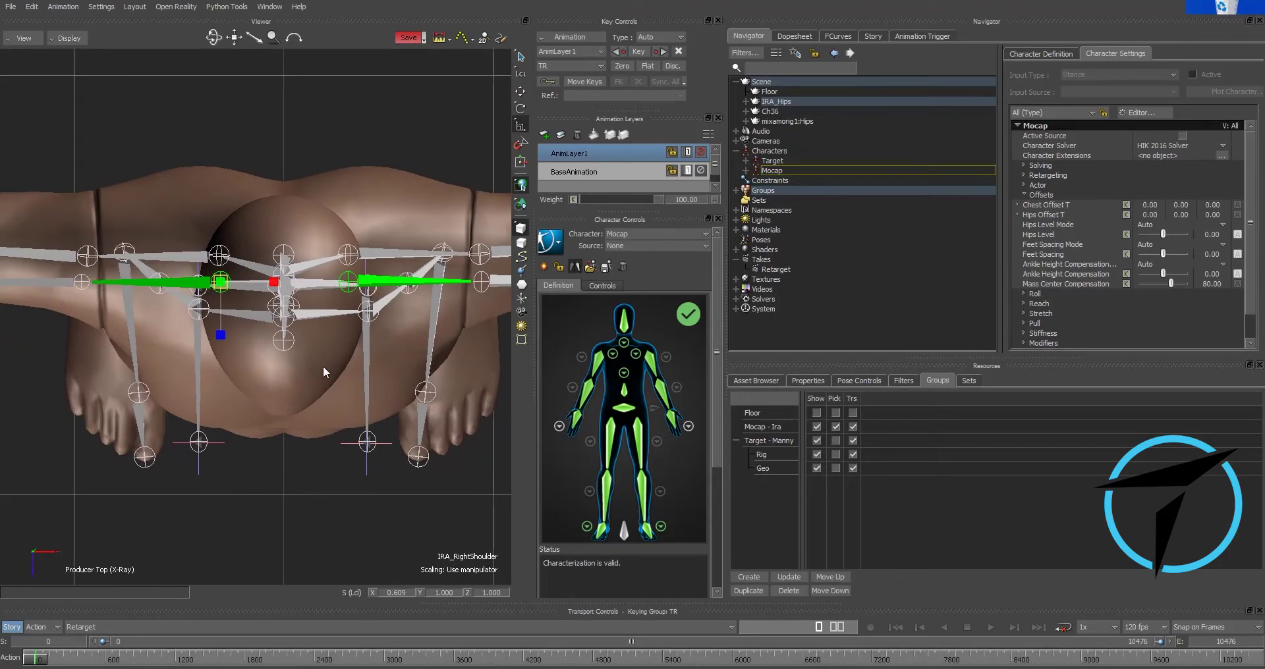
# Step: Rotate IRA_Spine to about -3.6 in X so the mocap shoulders line up with the mannequin's in the top view
pyautogui.hotkey('ctrl', 'p')
pyautogui.click(232, 356)
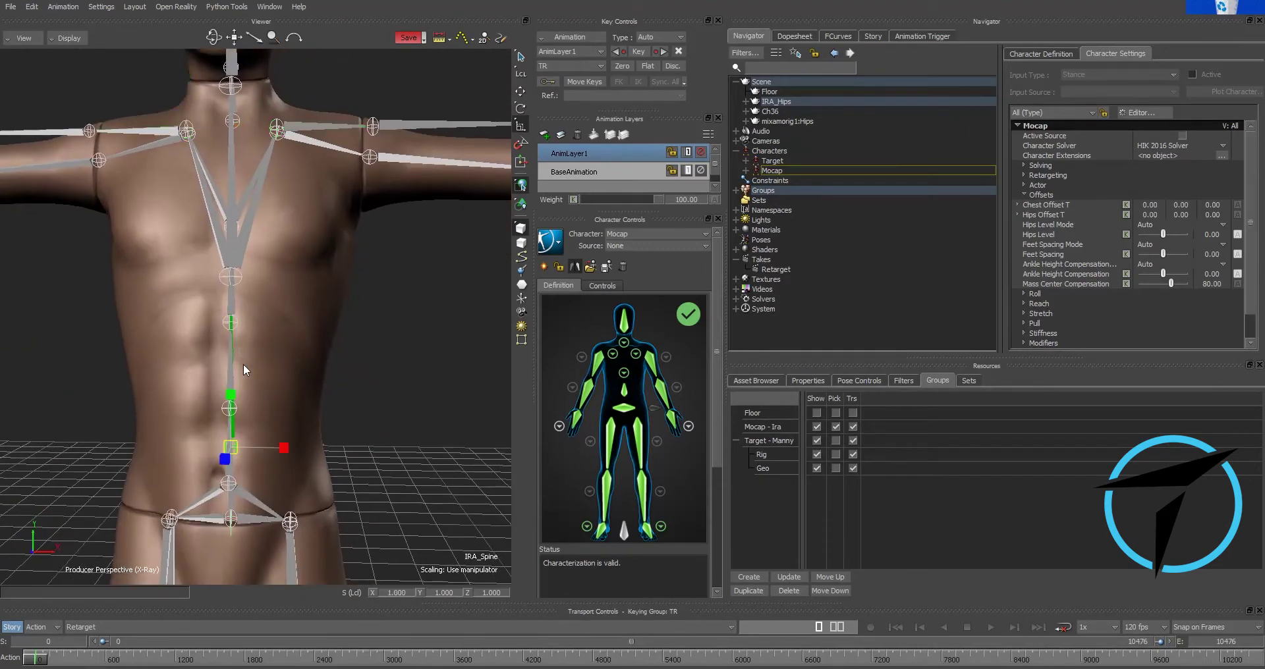
pyautogui.press('e')
pyautogui.moveTo(242, 399); pyautogui.dragTo(253, 378)
pyautogui.hotkey('ctrl', 't')
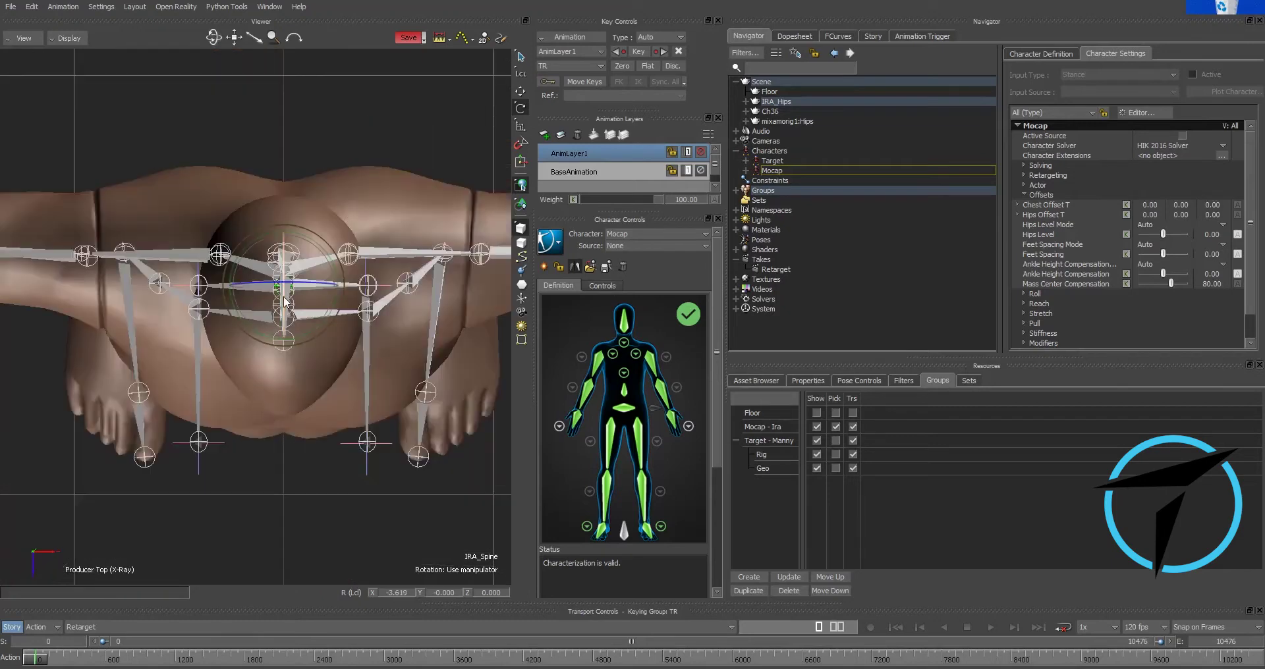
pyautogui.moveTo(285, 301); pyautogui.dragTo(202, 343)
# Step: Fine-tune the shoulder lengths in the top view, scaling IRA_RightShoulder to about 0.58 and IRA_LeftShoulder to about 0.57 in X
pyautogui.click(217, 274)
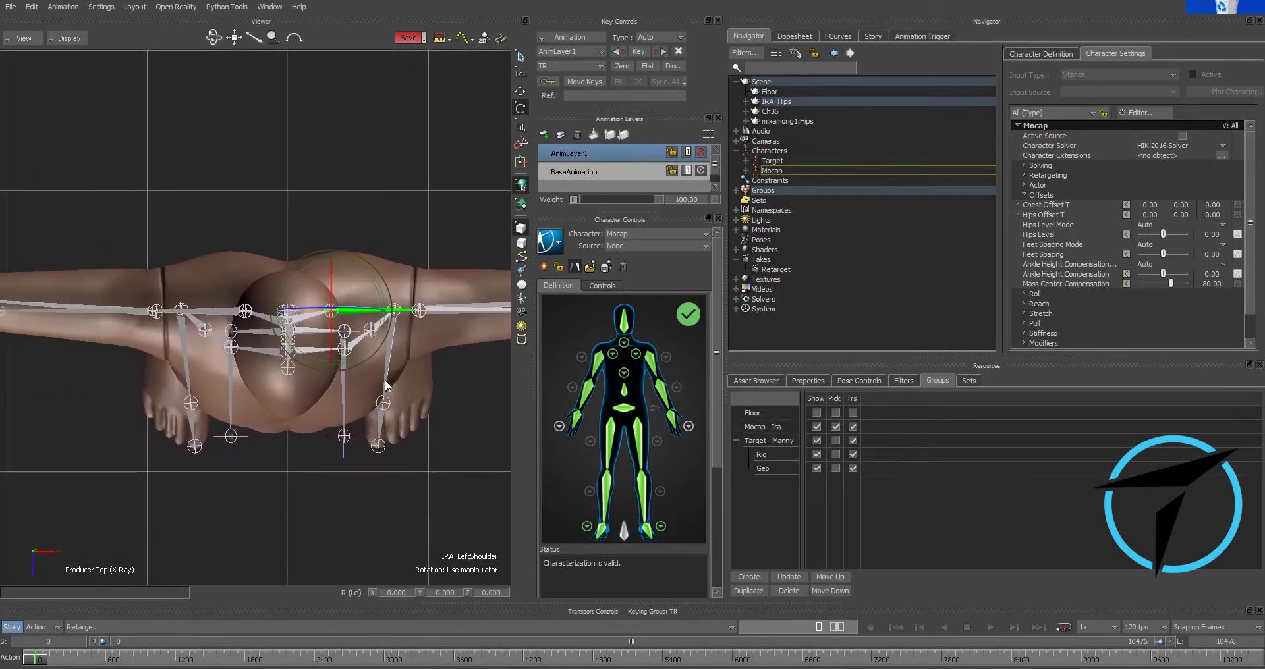
pyautogui.click(202, 312)
pyautogui.press('s')
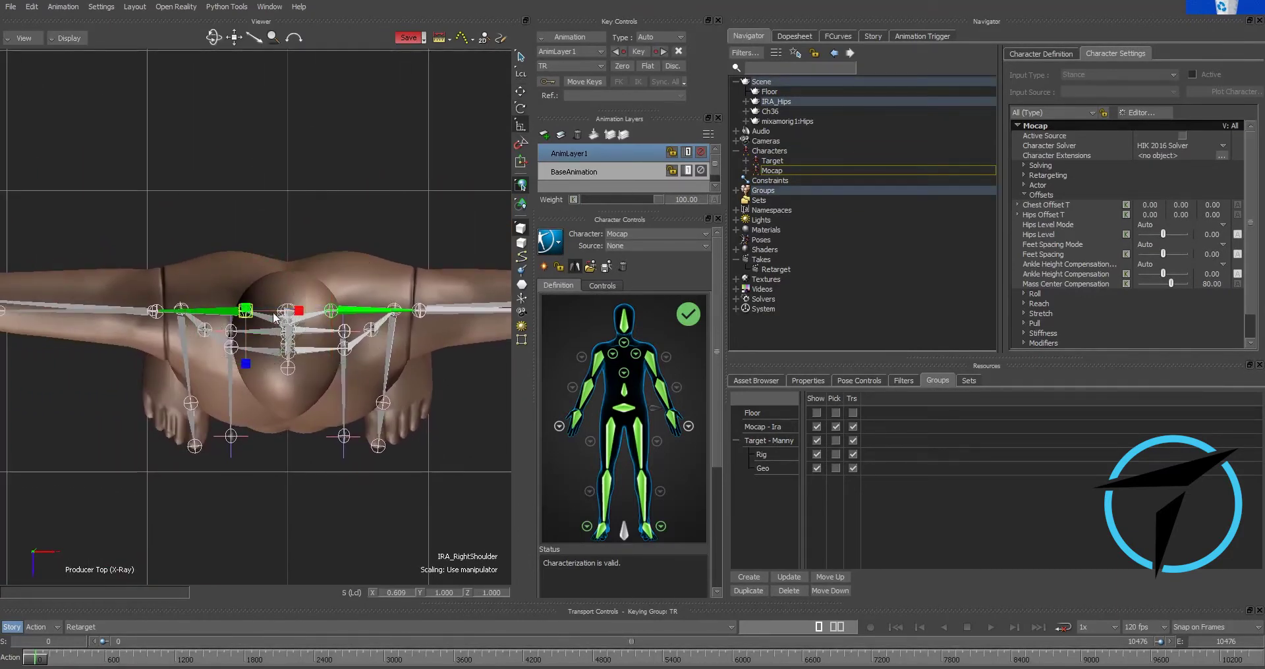
pyautogui.moveTo(298, 311)
pyautogui.mouseDown()
pyautogui.moveTo(130, 346)
pyautogui.moveTo(188, 356)
pyautogui.moveTo(282, 306)
pyautogui.mouseUp()
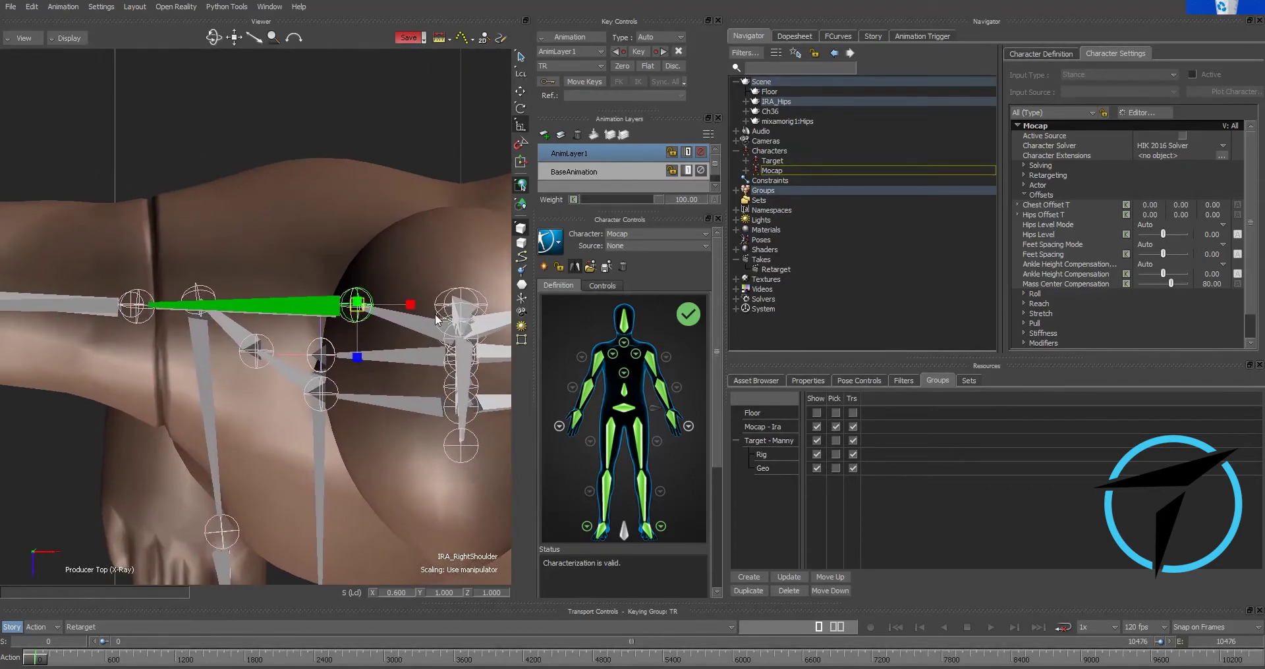
pyautogui.moveTo(415, 304); pyautogui.dragTo(409, 311)
pyautogui.keyDown('ctrl'); pyautogui.moveTo(254, 409); pyautogui.dragTo(186, 383); pyautogui.keyUp('ctrl')
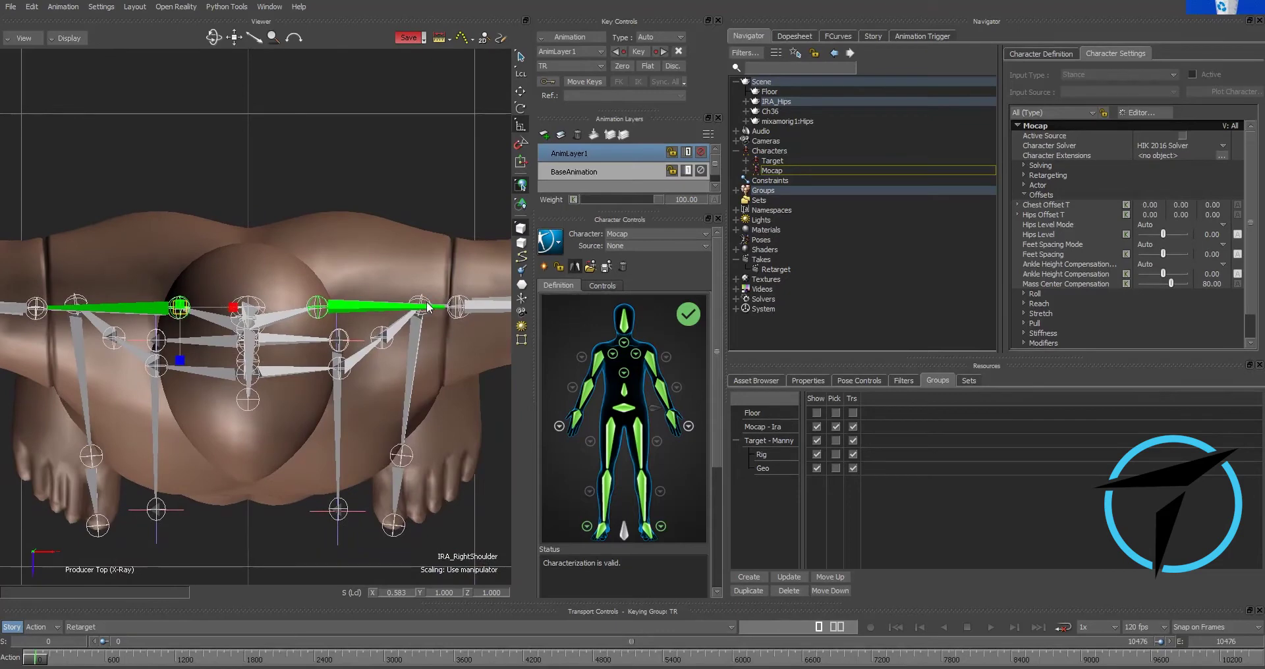
pyautogui.click(350, 308)
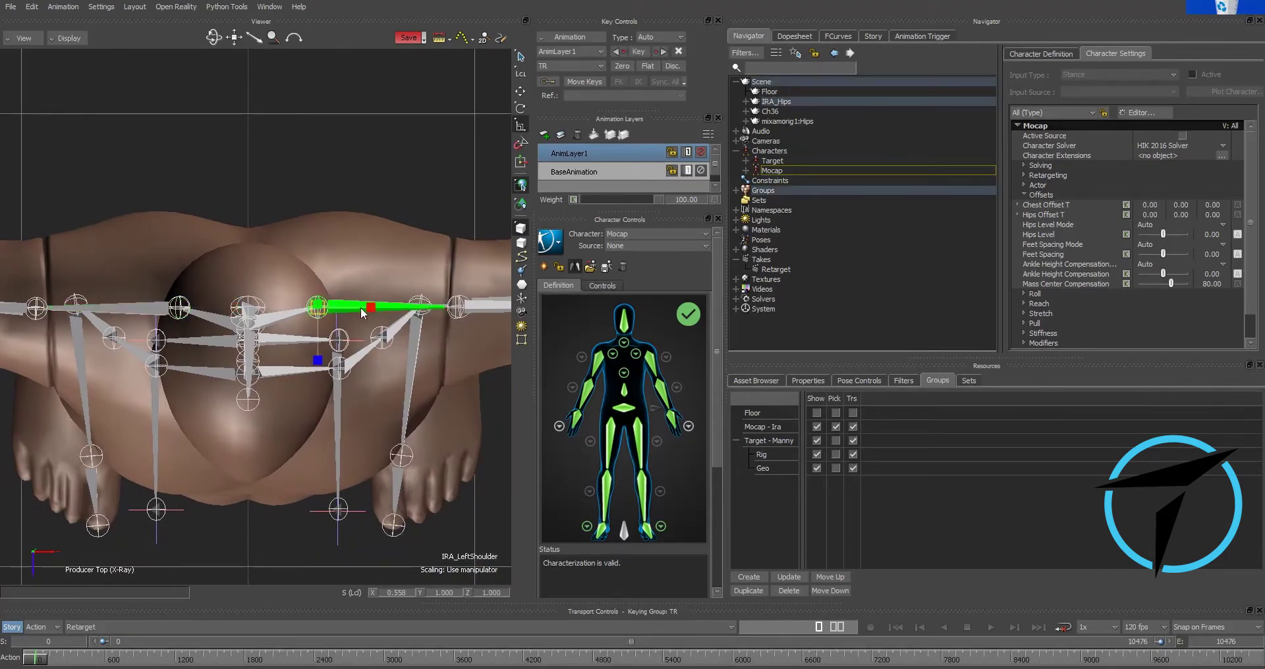
pyautogui.moveTo(361, 308); pyautogui.dragTo(379, 310)
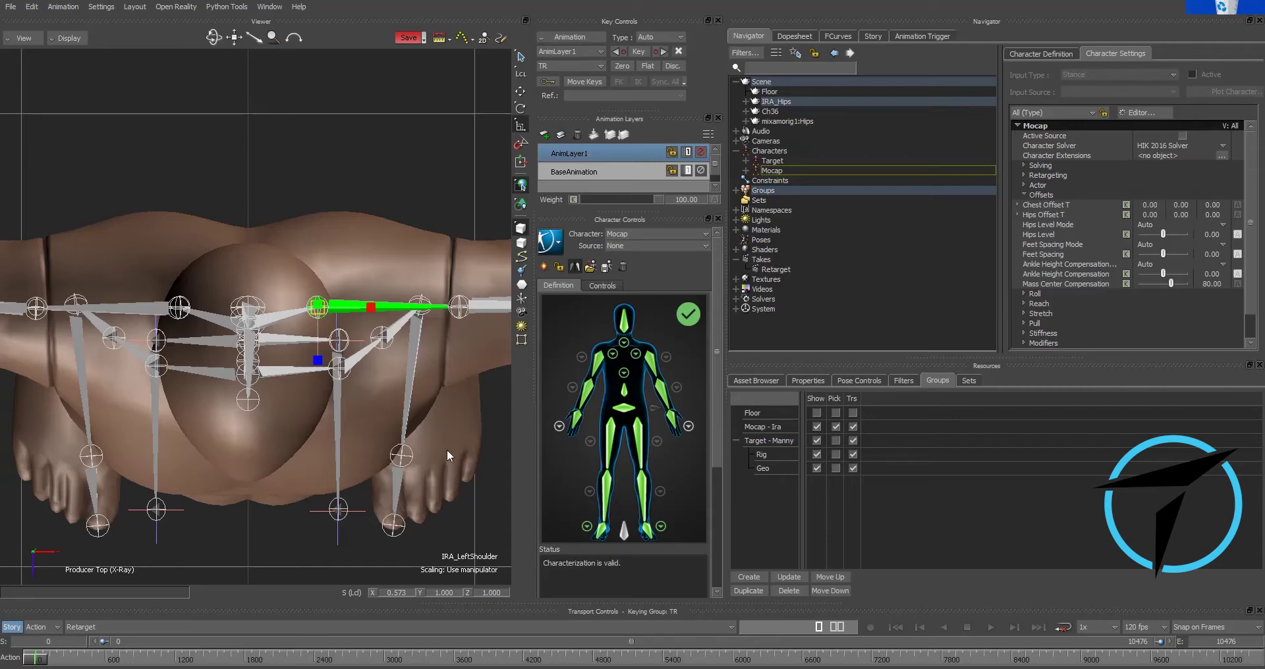
# Step: In the top view, rotate IRA_LeftArm to about 3.4 in Y and turn IRA_LeftForeArm to follow the mannequin's arm
pyautogui.scroll(-5, 446, 449)
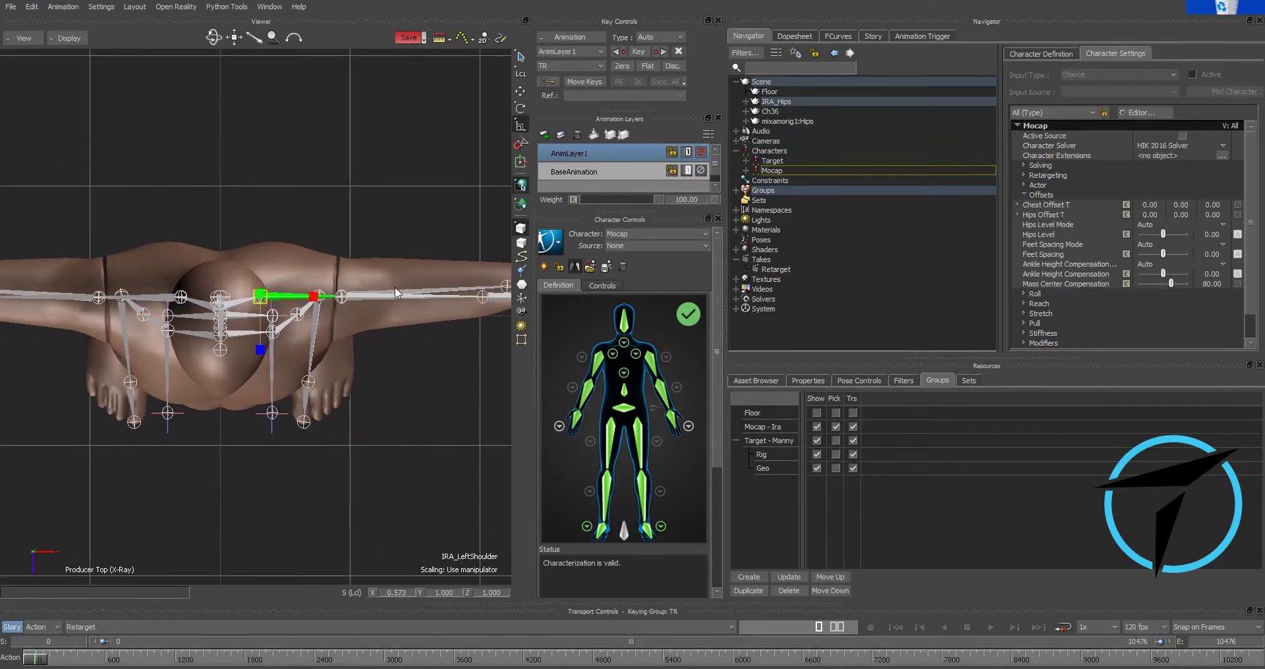
pyautogui.click(395, 298)
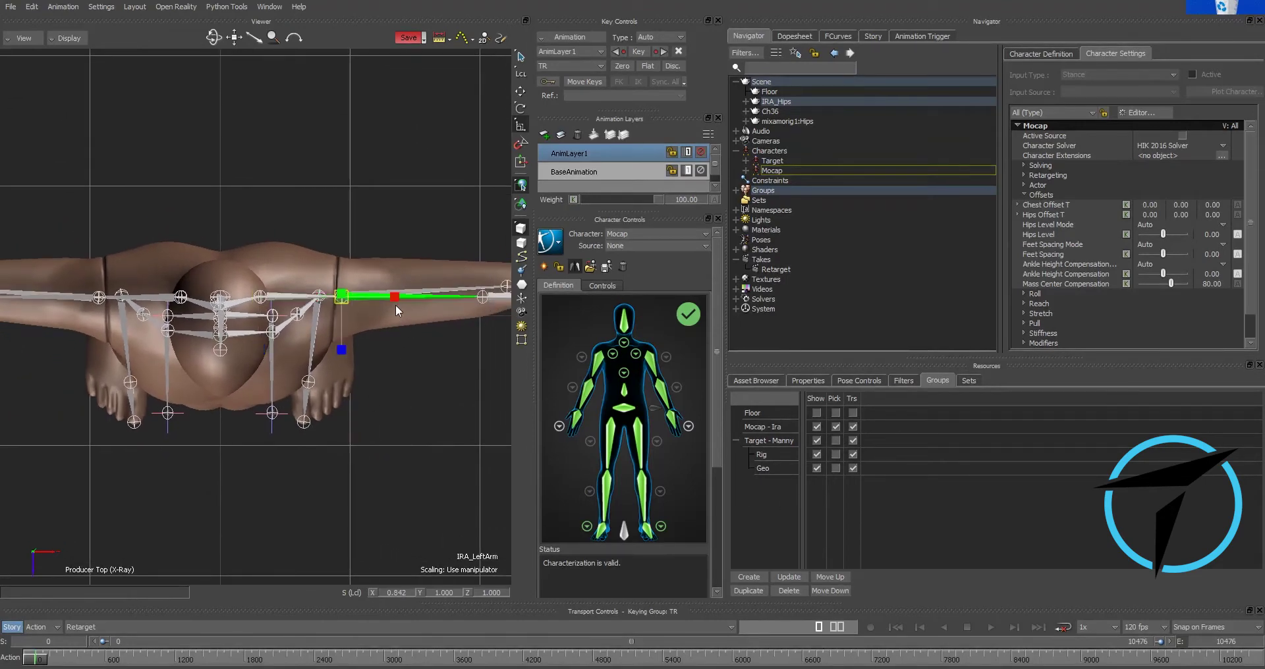
pyautogui.press('e')
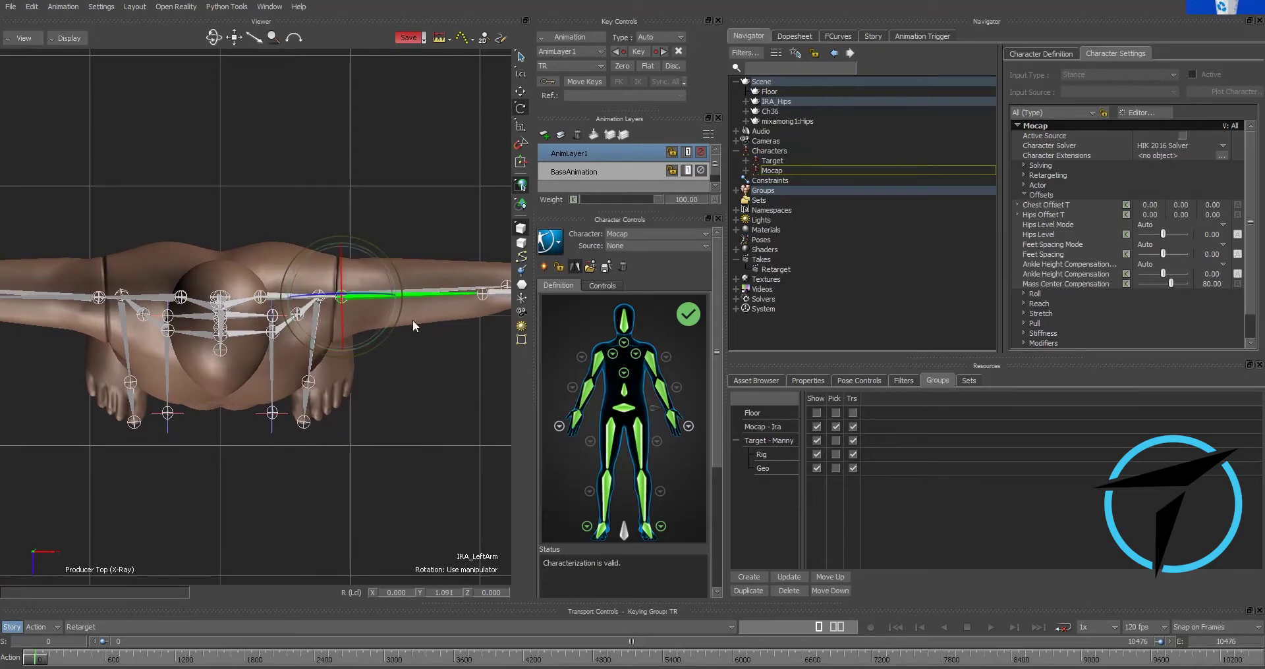
pyautogui.scroll(2, 433, 317)
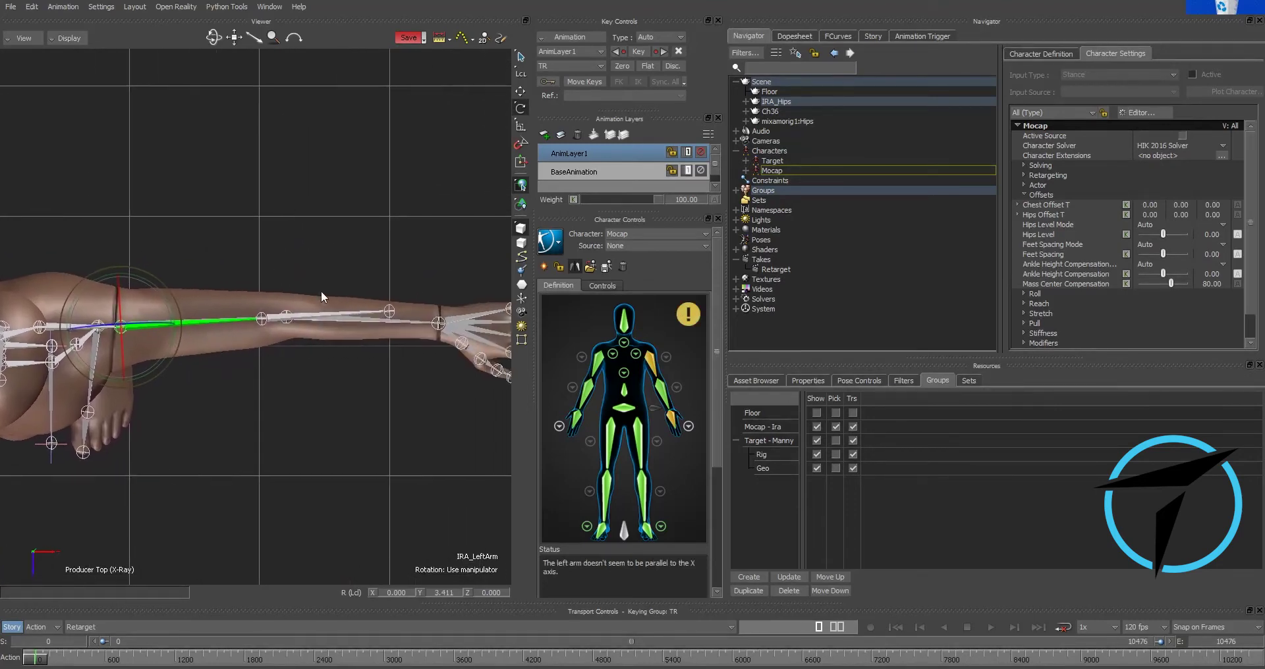
pyautogui.click(349, 326)
pyautogui.moveTo(314, 337); pyautogui.dragTo(308, 378)
# Step: Scale IRA_LeftArm to about 0.98 and IRA_LeftForeArm to about 1.09 in X to match the mannequin's elbow and wrist
pyautogui.click(168, 346)
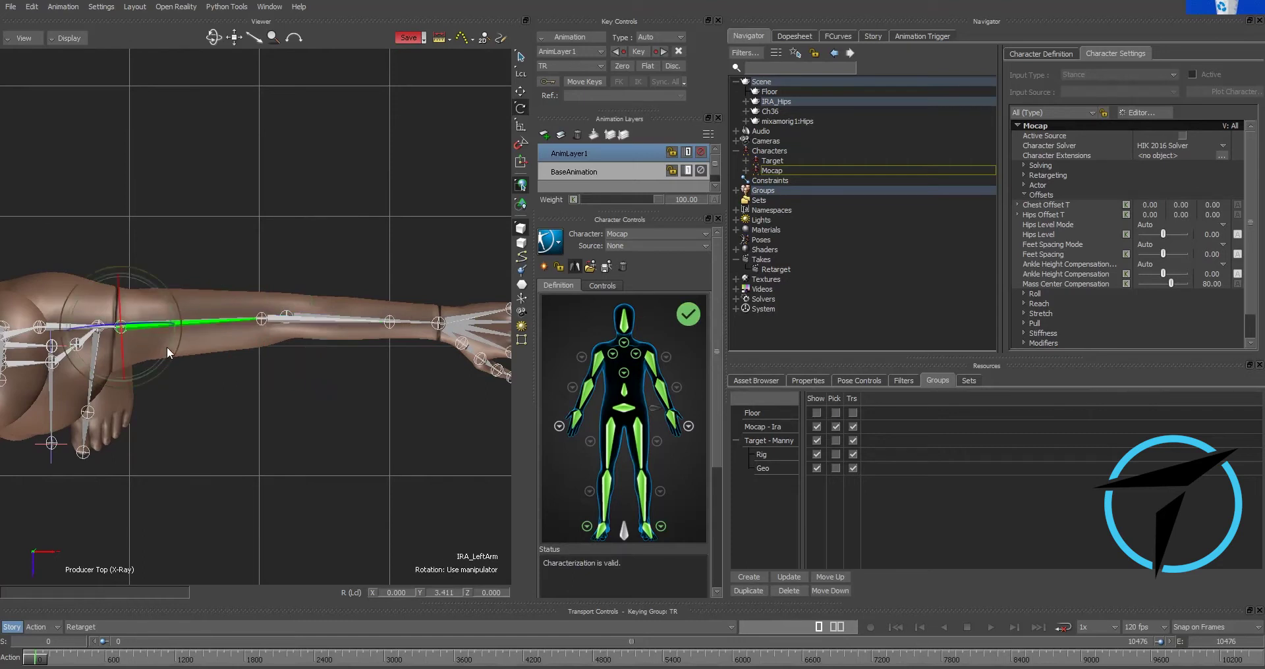
pyautogui.press('s')
pyautogui.moveTo(175, 326); pyautogui.dragTo(274, 353)
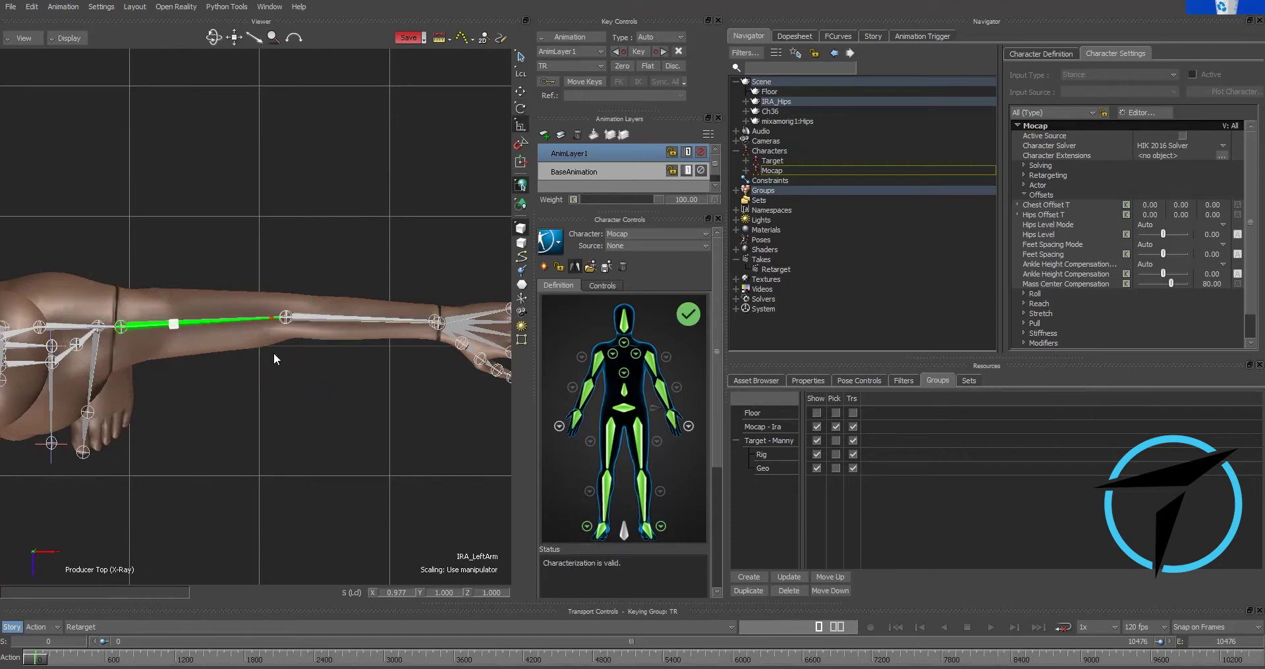
pyautogui.click(369, 318)
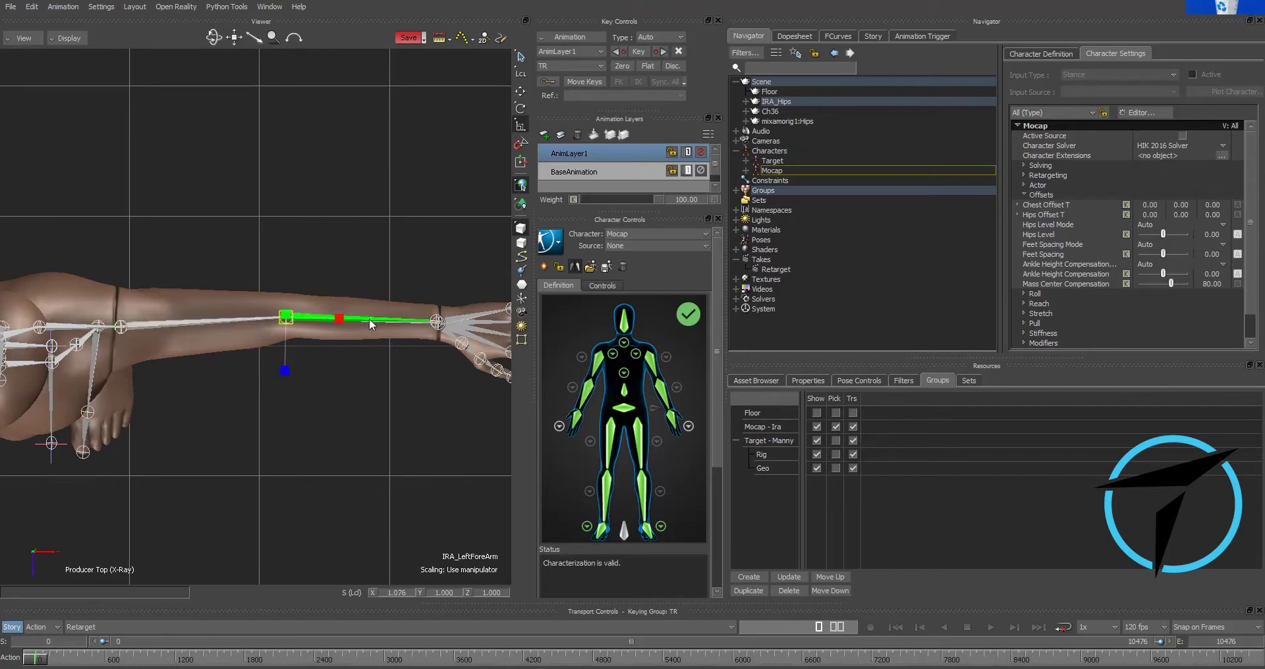
pyautogui.press('r')
pyautogui.moveTo(331, 350); pyautogui.dragTo(448, 381)
pyautogui.press('s')
# Step: In the front view, rotate IRA_LeftShoulder downward so its end meets the mannequin's left upper-arm joint
pyautogui.hotkey('ctrl', 'f')
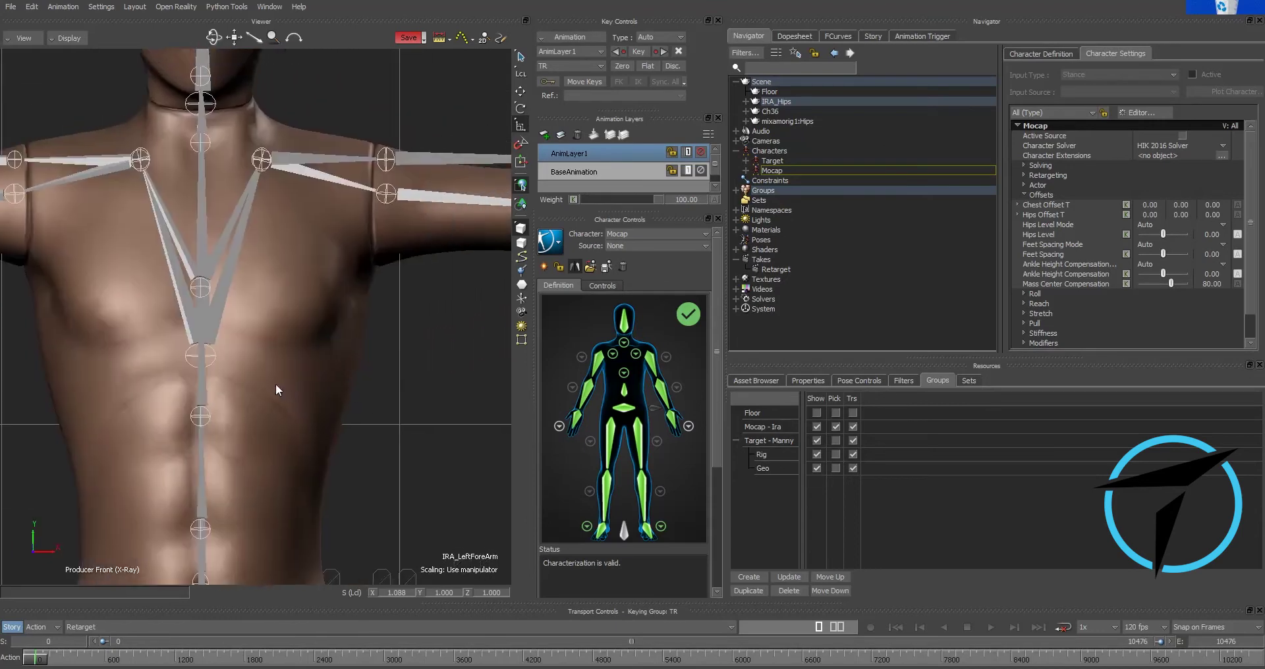
pyautogui.scroll(-5, 275, 383)
pyautogui.scroll(5, 292, 353)
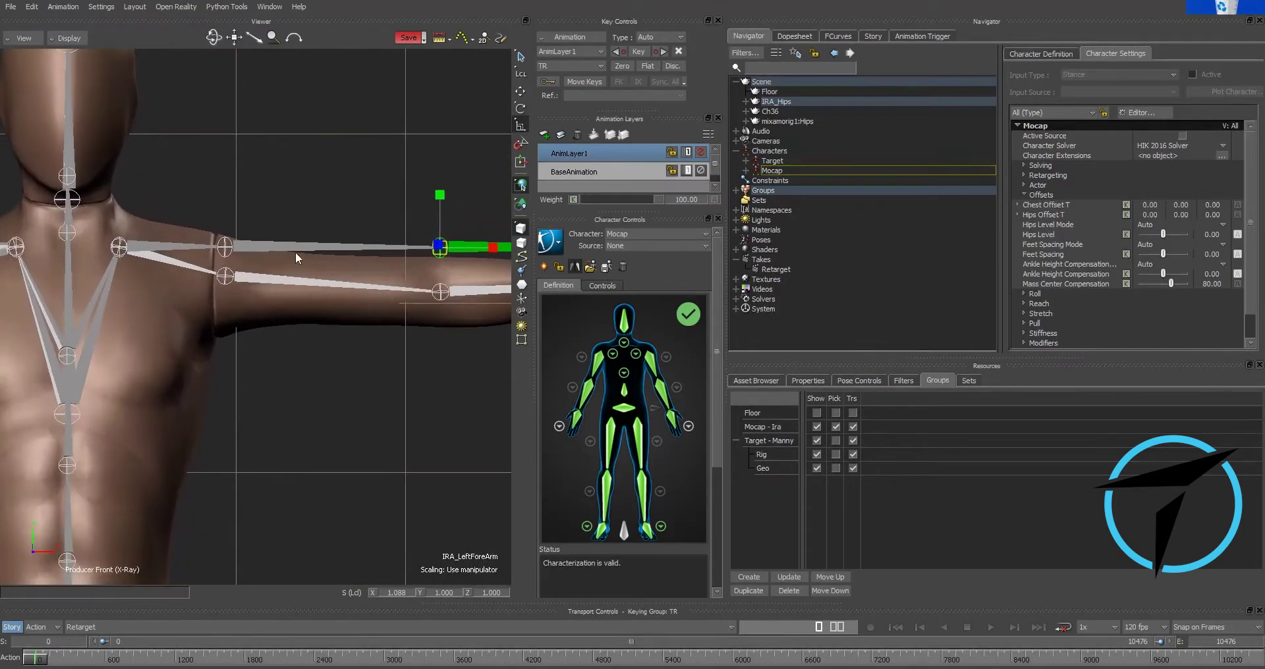
pyautogui.click(176, 259)
pyautogui.press('r')
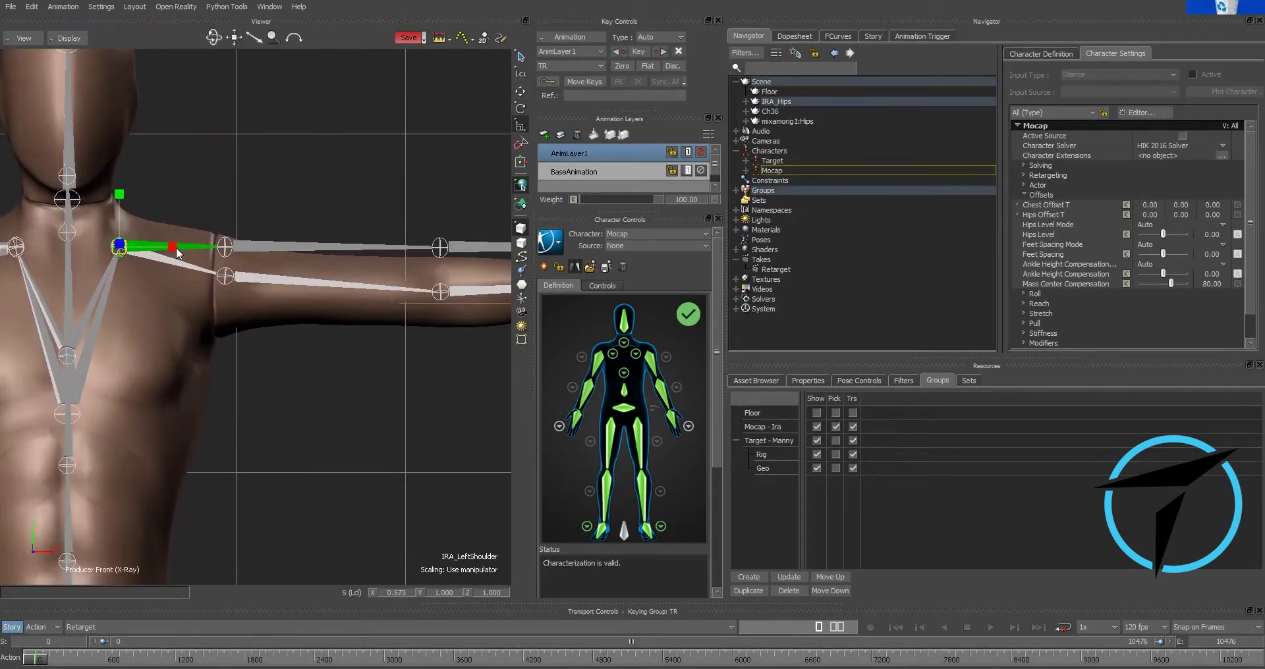
pyautogui.moveTo(177, 263); pyautogui.dragTo(189, 379)
# Step: Rotate IRA_LeftArm along the mannequin's upper arm and set IRA_LeftForeArm to about 6.3 in Z in the front view
pyautogui.click(288, 282)
pyautogui.moveTo(277, 326); pyautogui.dragTo(337, 299)
pyautogui.click(316, 315)
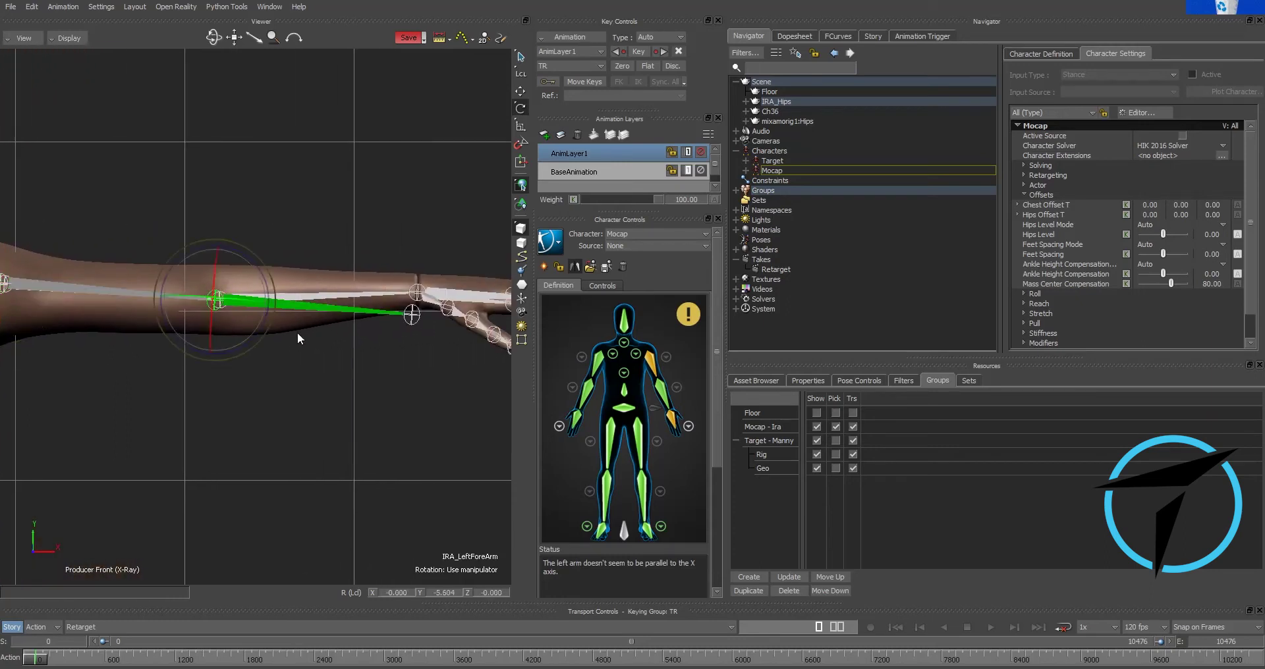
pyautogui.moveTo(256, 332); pyautogui.dragTo(418, 433)
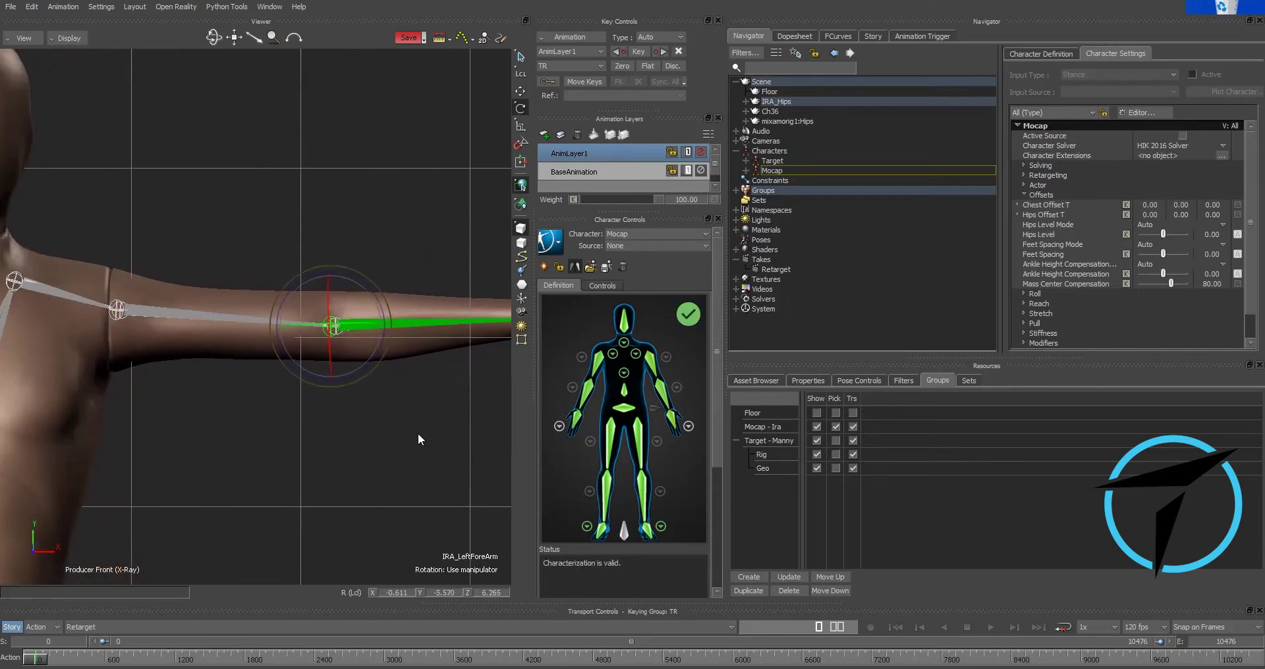
# Step: Fine-tune the X scale of IRA_LeftShoulder and IRA_LeftArm so their ends meet the mannequin's left upper-arm and elbow joints
pyautogui.click(81, 303)
pyautogui.press('s')
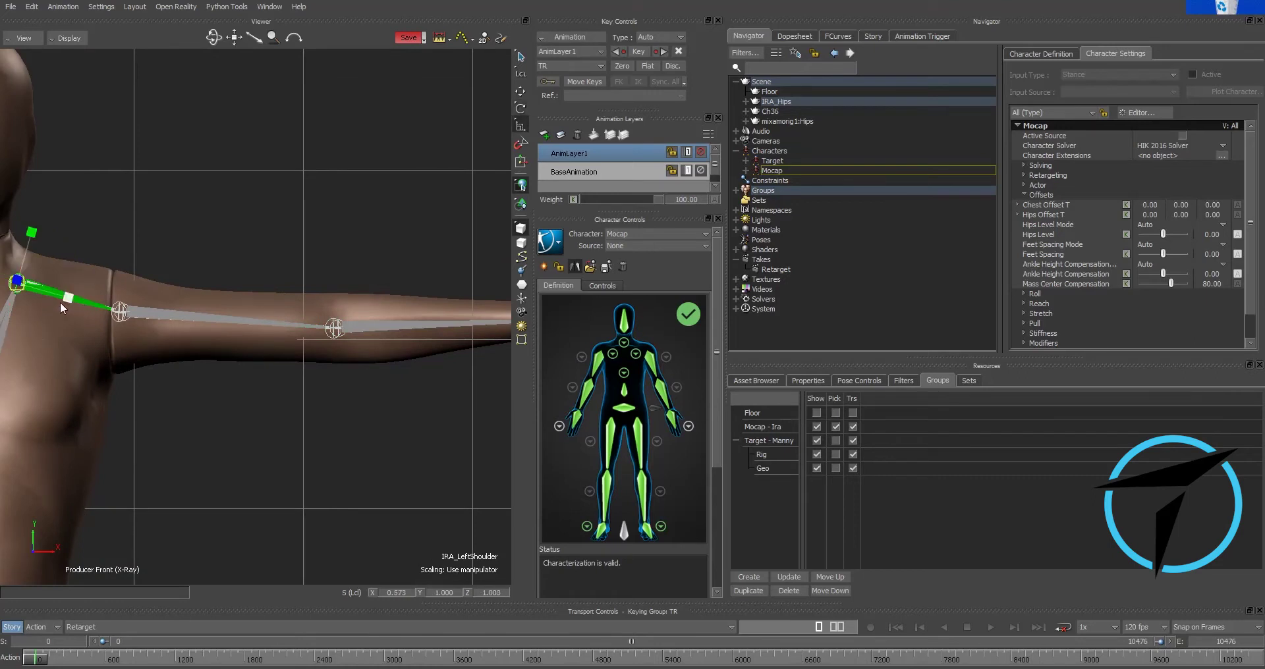
pyautogui.moveTo(61, 302); pyautogui.dragTo(79, 310)
pyautogui.click(240, 326)
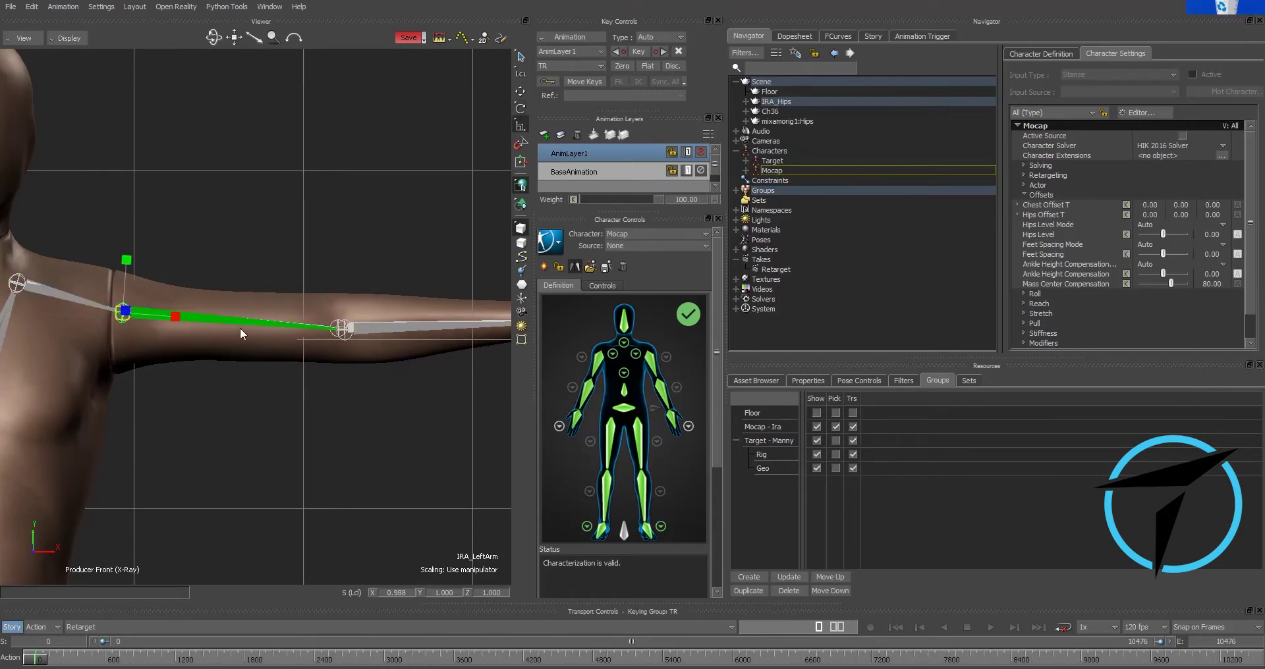
pyautogui.moveTo(174, 321); pyautogui.dragTo(303, 374)
pyautogui.click(322, 329)
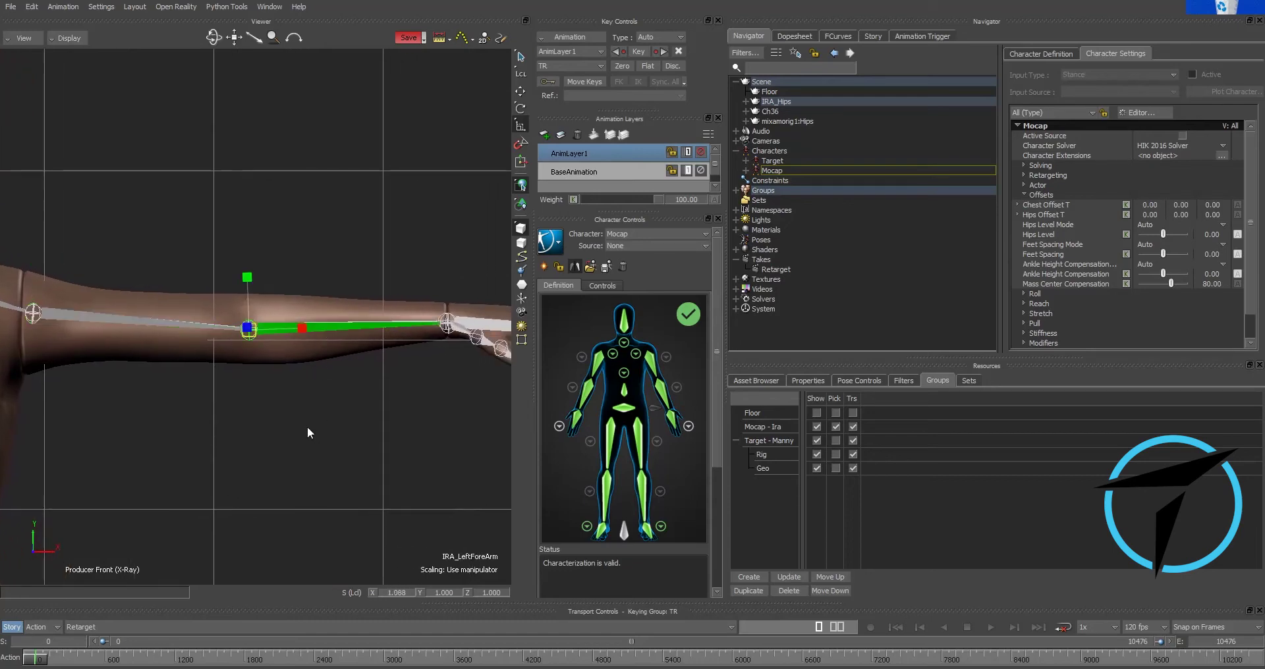
pyautogui.click(308, 427)
# Step: Rotate IRA_RightShoulder downward to about 15.5 in Z so its end meets the mannequin's right upper-arm joint in the front view
pyautogui.keyDown('ctrl'); pyautogui.moveTo(310, 430); pyautogui.dragTo(219, 417); pyautogui.keyUp('ctrl')
pyautogui.scroll(2, 278, 395)
pyautogui.keyDown('shift'); pyautogui.moveTo(277, 390); pyautogui.dragTo(347, 384); pyautogui.keyUp('shift')
pyautogui.scroll(5, 219, 351)
pyautogui.click(304, 328)
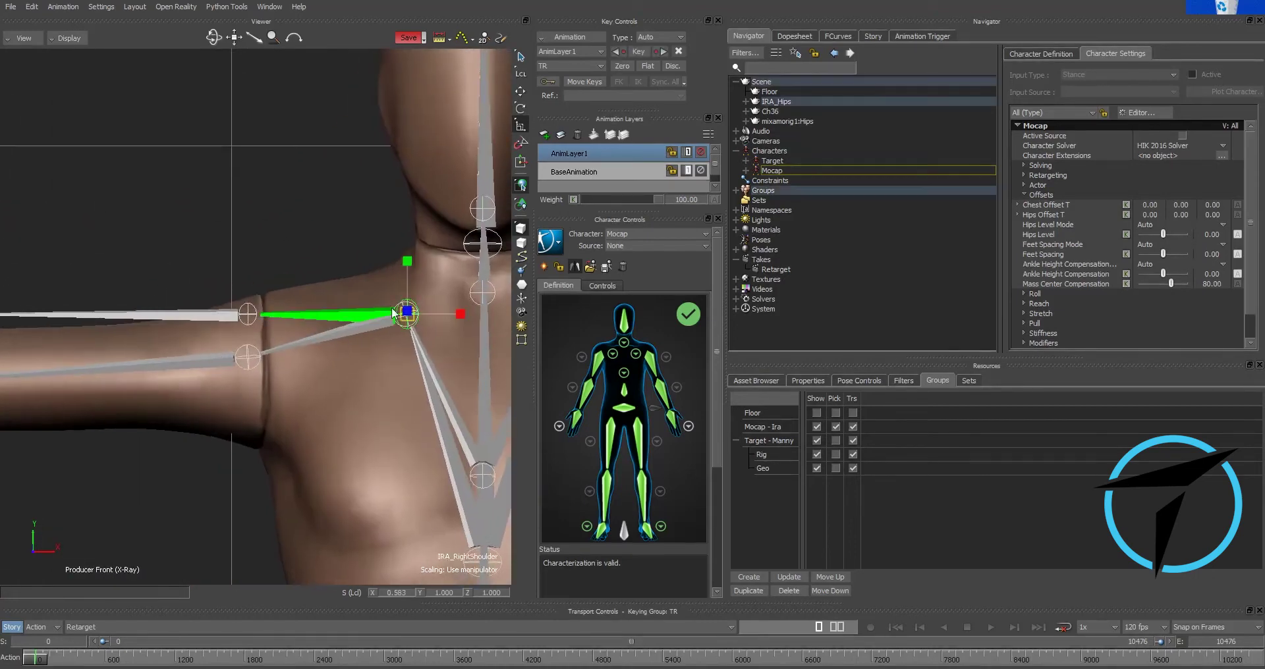
pyautogui.press('r')
pyautogui.moveTo(362, 359); pyautogui.dragTo(392, 433)
# Step: Rotate IRA_RightArm along the mannequin's right upper arm and set IRA_RightForeArm to about -5.3 in Z
pyautogui.keyDown('shift'); pyautogui.moveTo(274, 471); pyautogui.dragTo(334, 426); pyautogui.keyUp('shift')
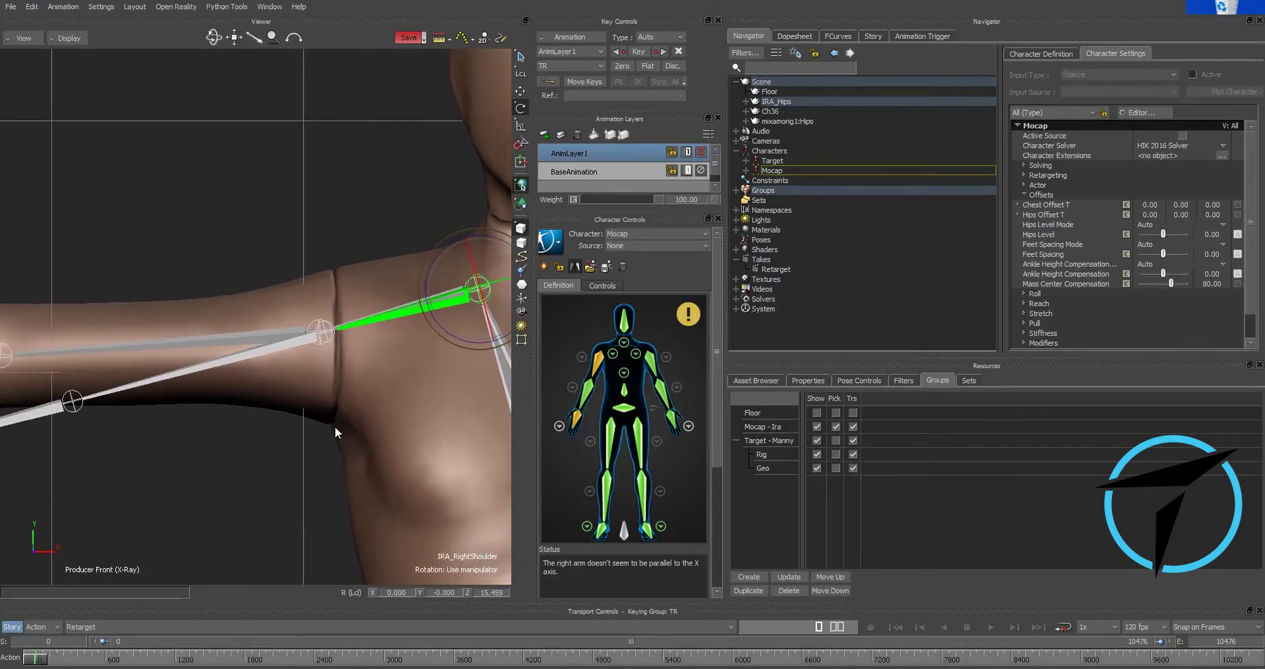
pyautogui.click(249, 361)
pyautogui.moveTo(299, 377); pyautogui.dragTo(483, 407)
pyautogui.click(206, 371)
pyautogui.scroll(-5, 240, 452)
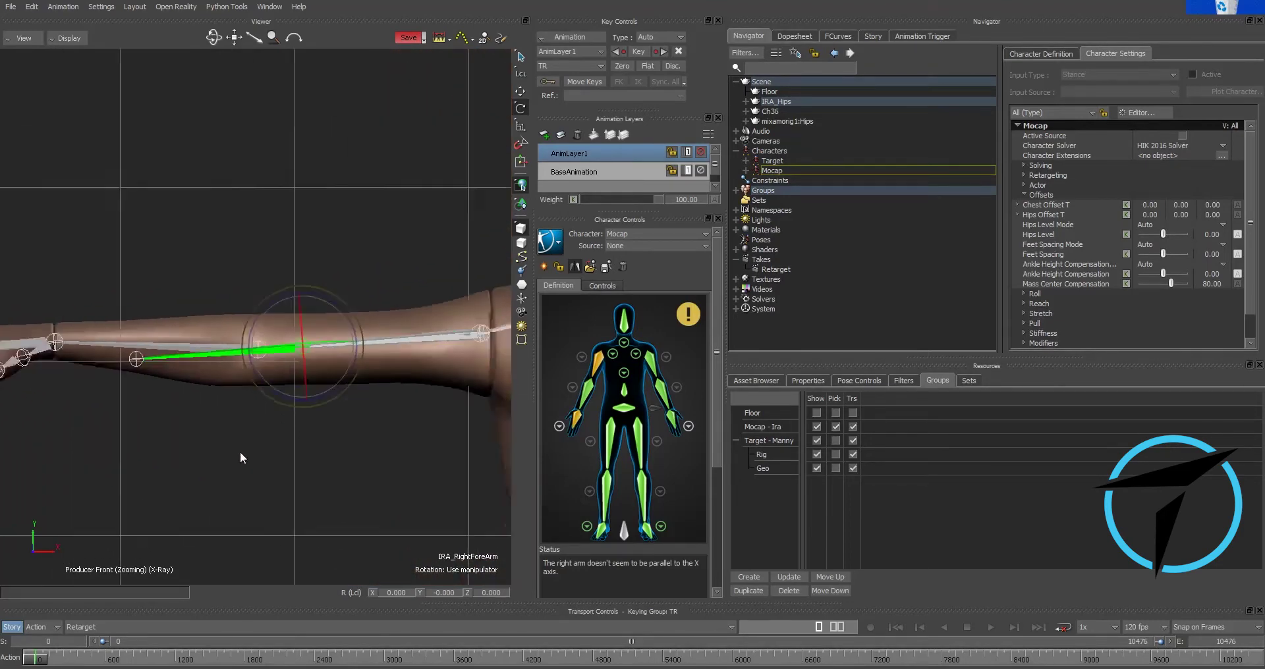
pyautogui.moveTo(319, 411); pyautogui.dragTo(271, 415)
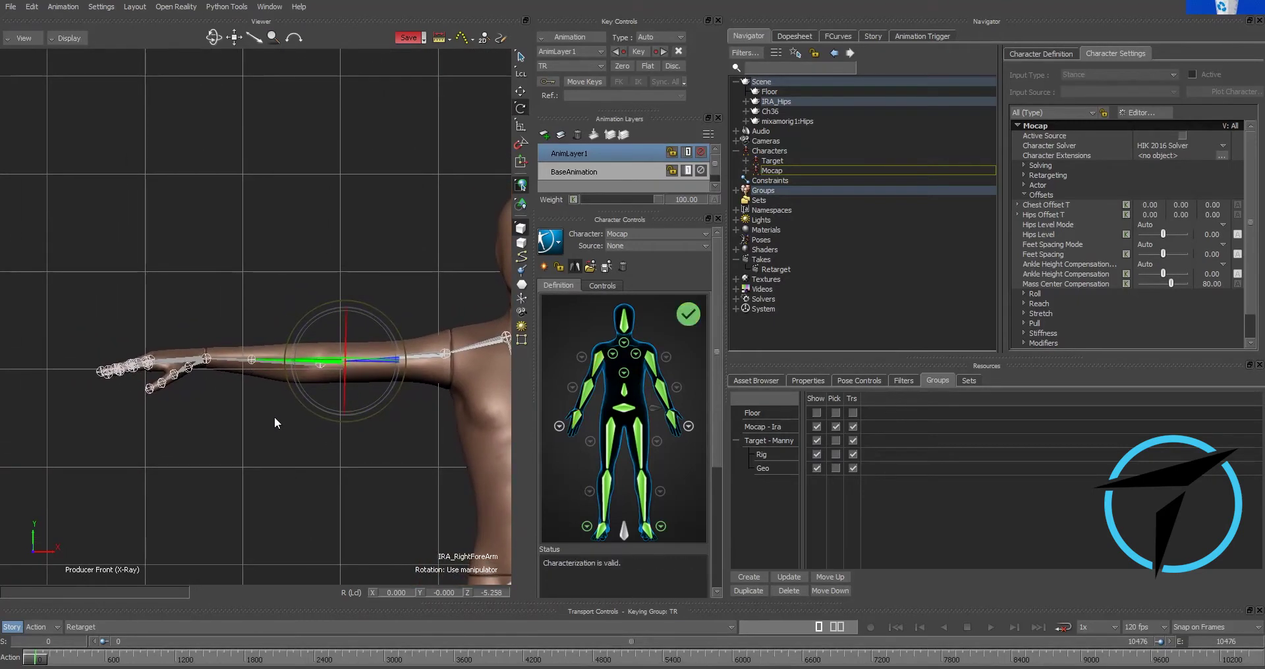
# Step: Scale the IRA_RightArm bone along X to about 0.99 so its elbow meets the target skeleton's elbow
pyautogui.scroll(6, 342, 444)
pyautogui.scroll(-10, 327, 487)
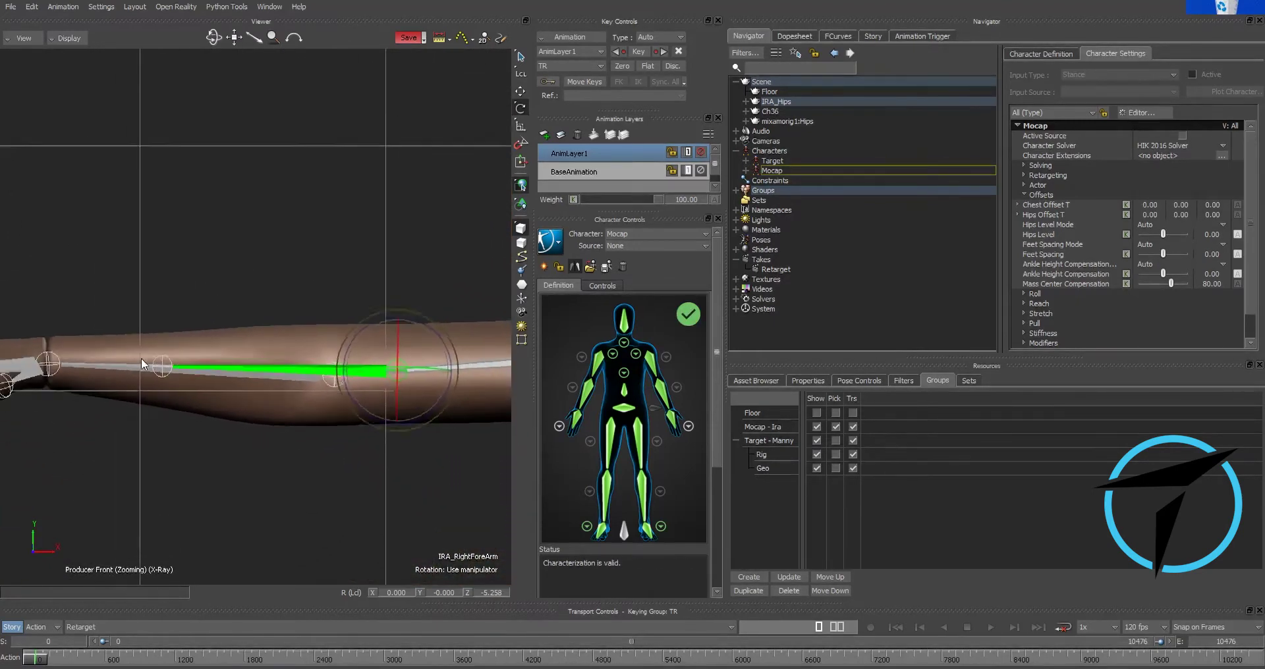
pyautogui.click(386, 346)
pyautogui.press('s')
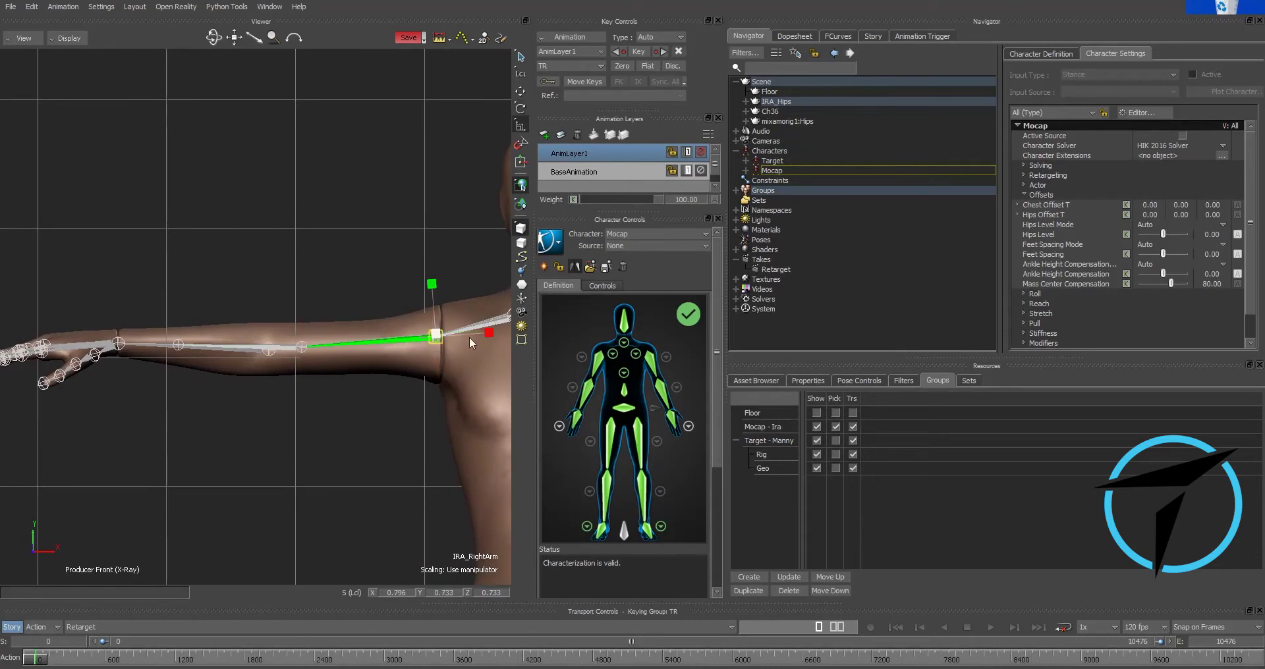
pyautogui.moveTo(579, 371); pyautogui.dragTo(625, 413)
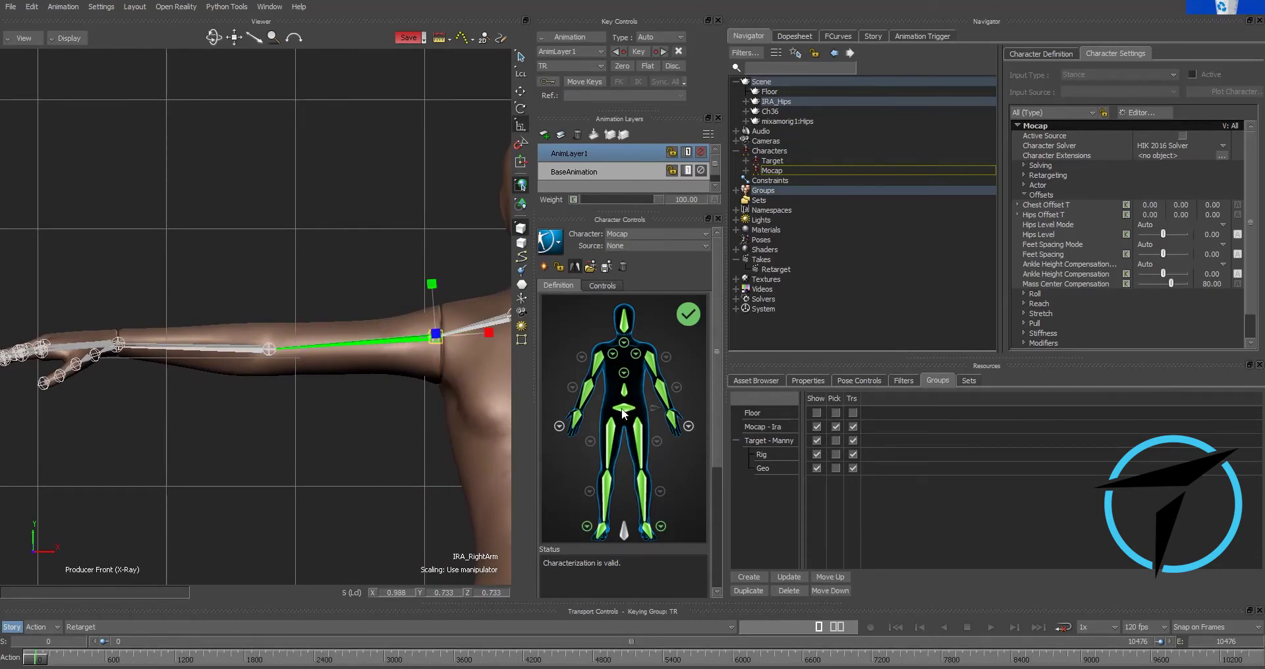
# Step: Rotate the IRA_RightForeArm bone to about -6.8° on Z to line up with the target forearm in the front view
pyautogui.click(191, 352)
pyautogui.press('r')
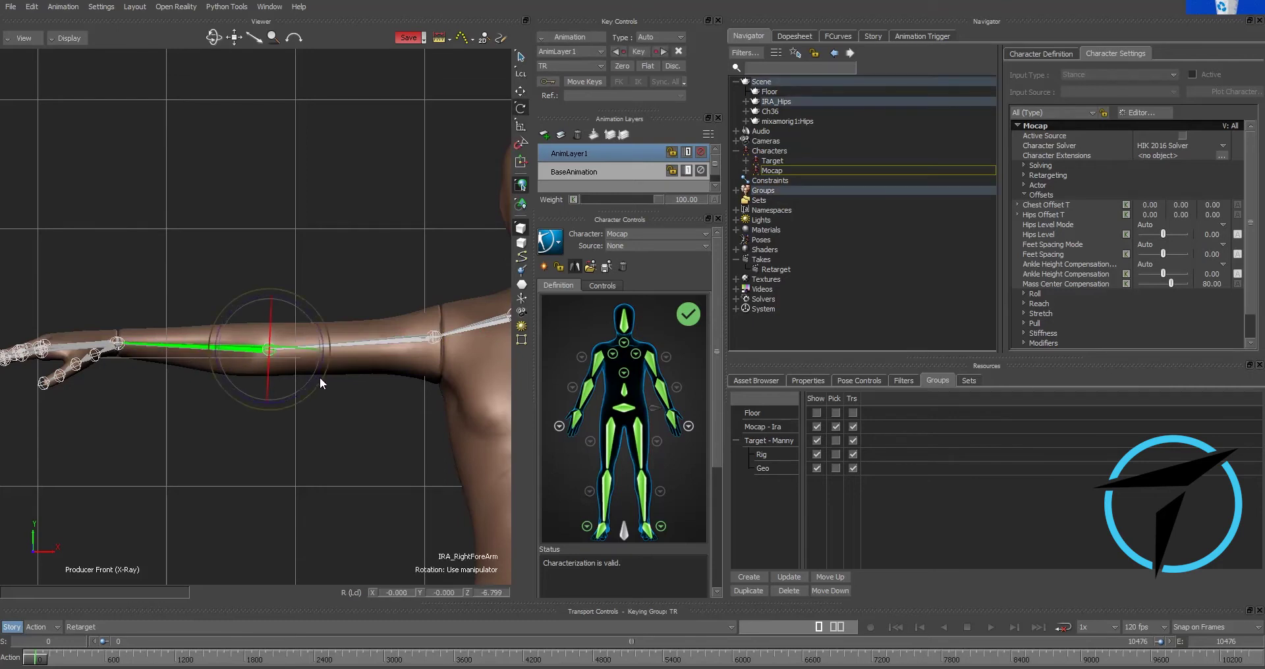
pyautogui.press('s')
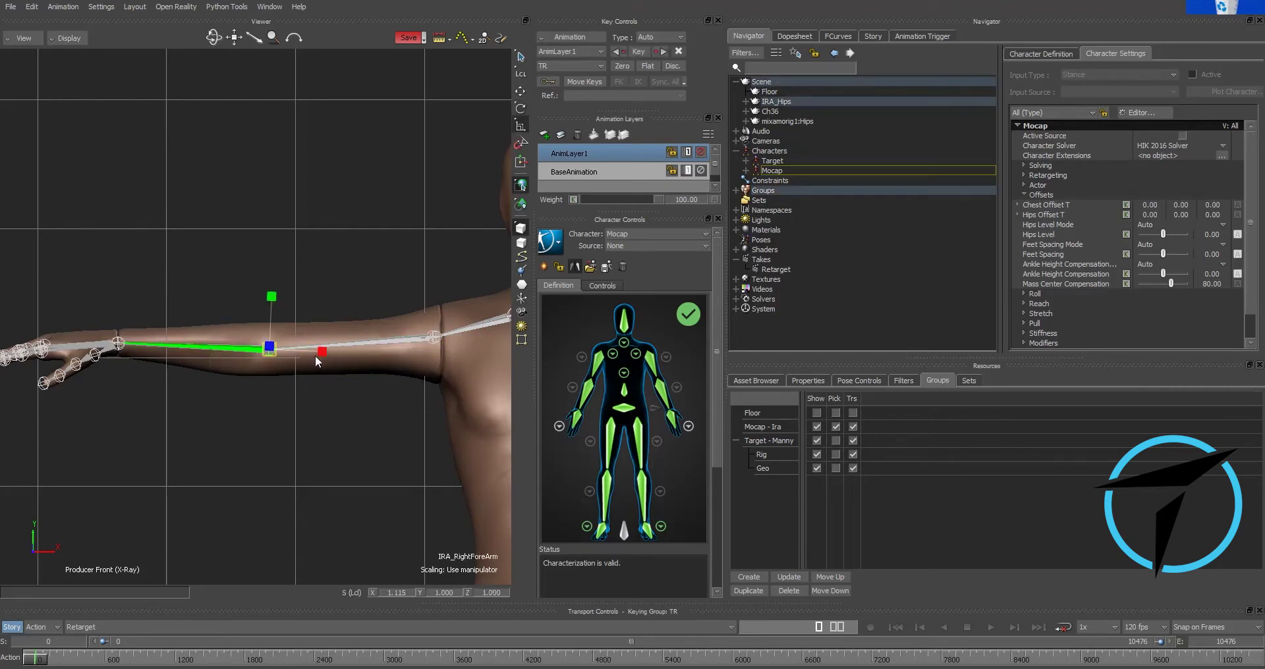
# Step: In the top view, rotate the IRA_RightArm bone to about -3.9° on Y so it follows the target's upper arm
pyautogui.hotkey('ctrl', 'r')
pyautogui.hotkey('ctrl', 't')
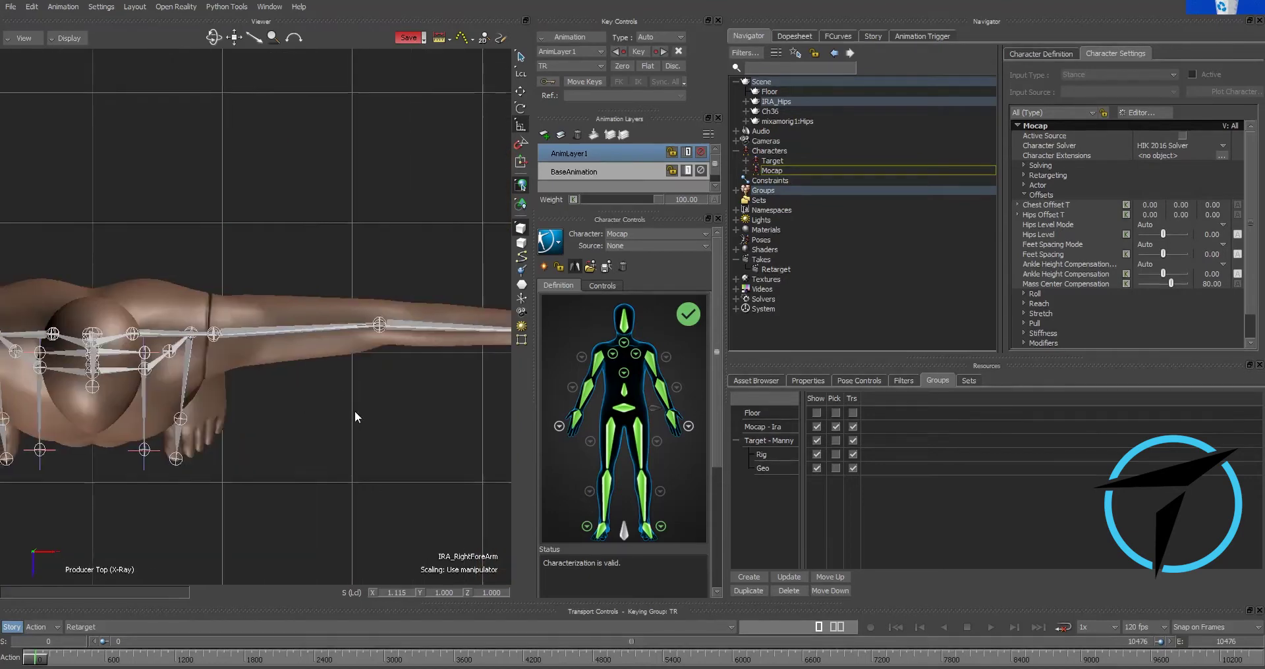
pyautogui.keyDown('ctrl'); pyautogui.moveTo(177, 361); pyautogui.dragTo(277, 382); pyautogui.keyUp('ctrl')
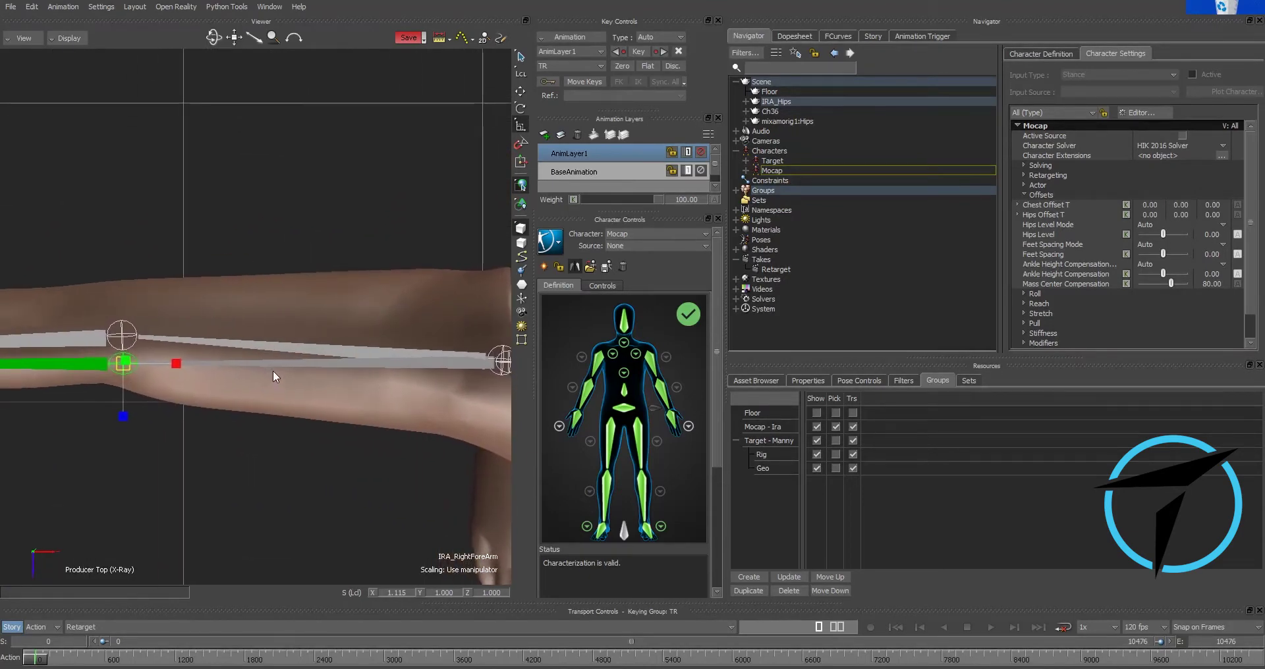
pyautogui.click(267, 365)
pyautogui.scroll(-3, 386, 421)
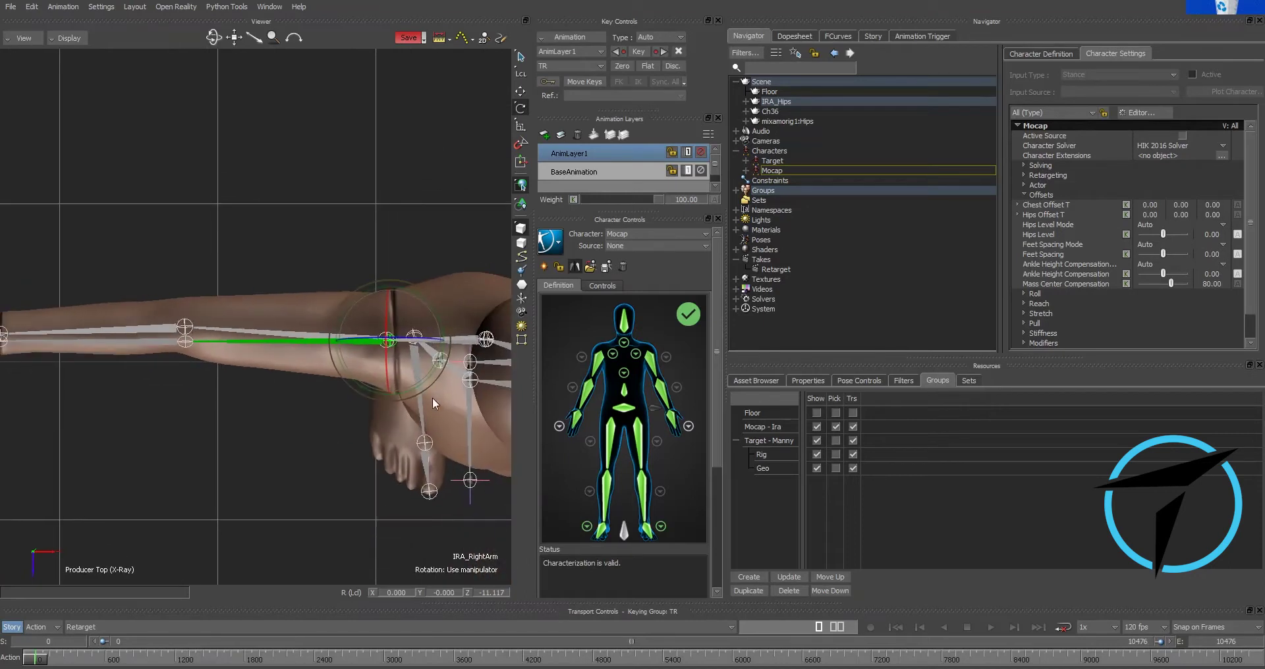
pyautogui.press('r')
pyautogui.moveTo(418, 386); pyautogui.dragTo(398, 412)
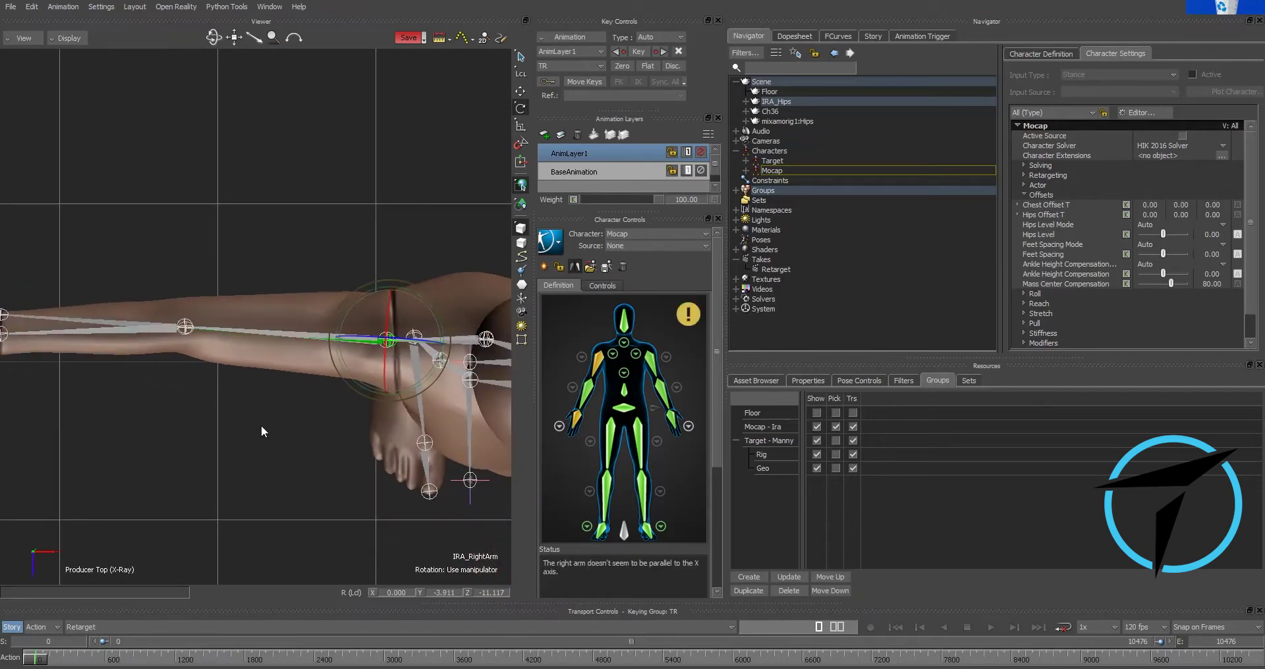
# Step: Rotate the IRA_RightForeArm bone to about 5.9° on Y to match the target forearm, and return to the full front view
pyautogui.keyDown('shift'); pyautogui.moveTo(261, 424); pyautogui.dragTo(323, 408); pyautogui.keyUp('shift')
pyautogui.click(141, 326)
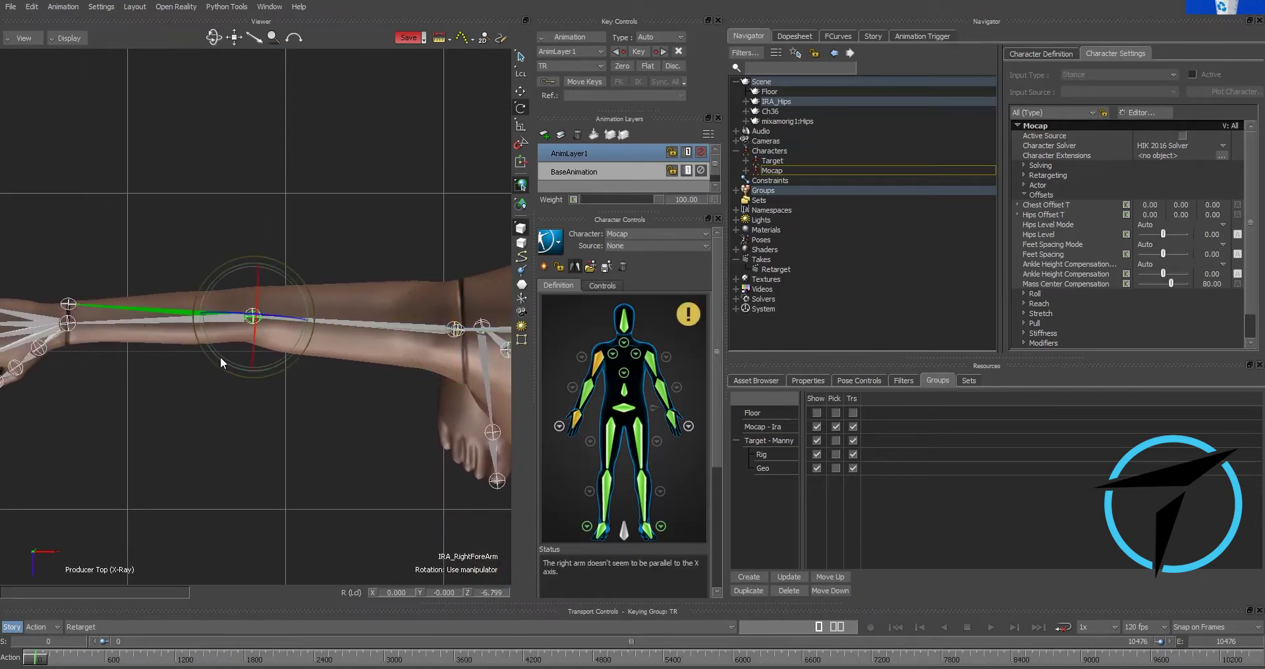
pyautogui.moveTo(220, 357); pyautogui.dragTo(245, 392)
pyautogui.hotkey('ctrl', 'f')
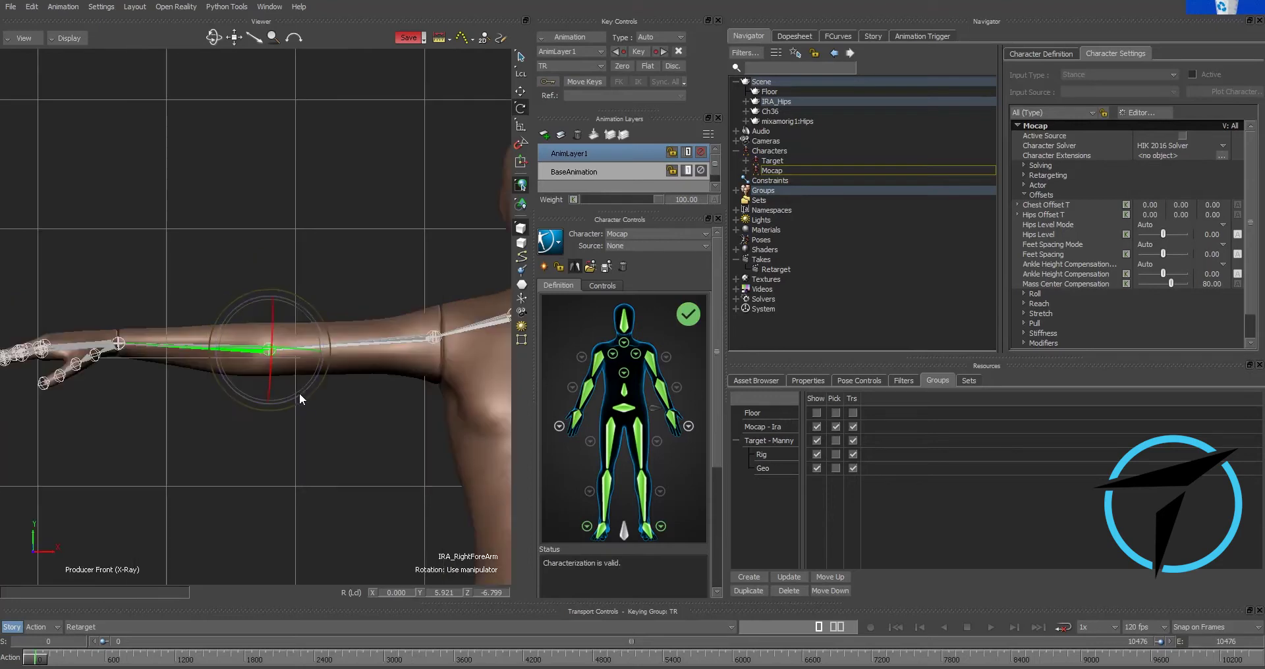
pyautogui.click(361, 409)
pyautogui.press('a')
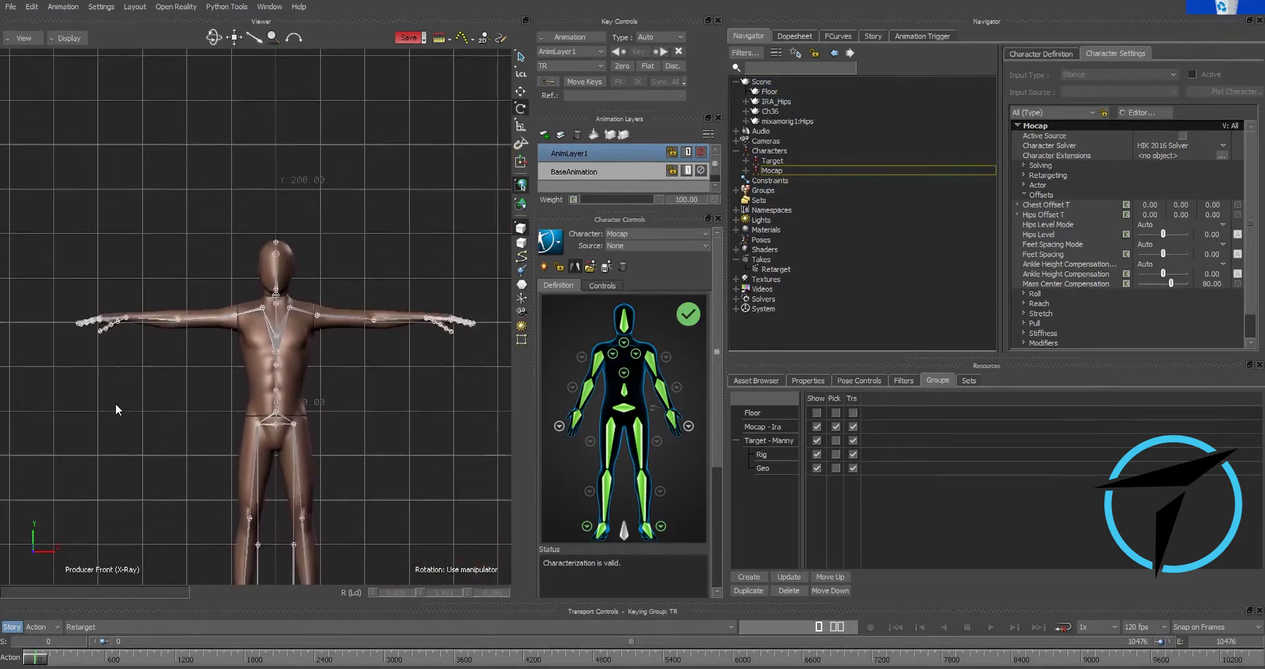
# Step: Scale both mocap upper leg bones along Y to about 0.71 so their knees reach the height of the target's knees
pyautogui.scroll(3, 212, 444)
pyautogui.scroll(4, 267, 422)
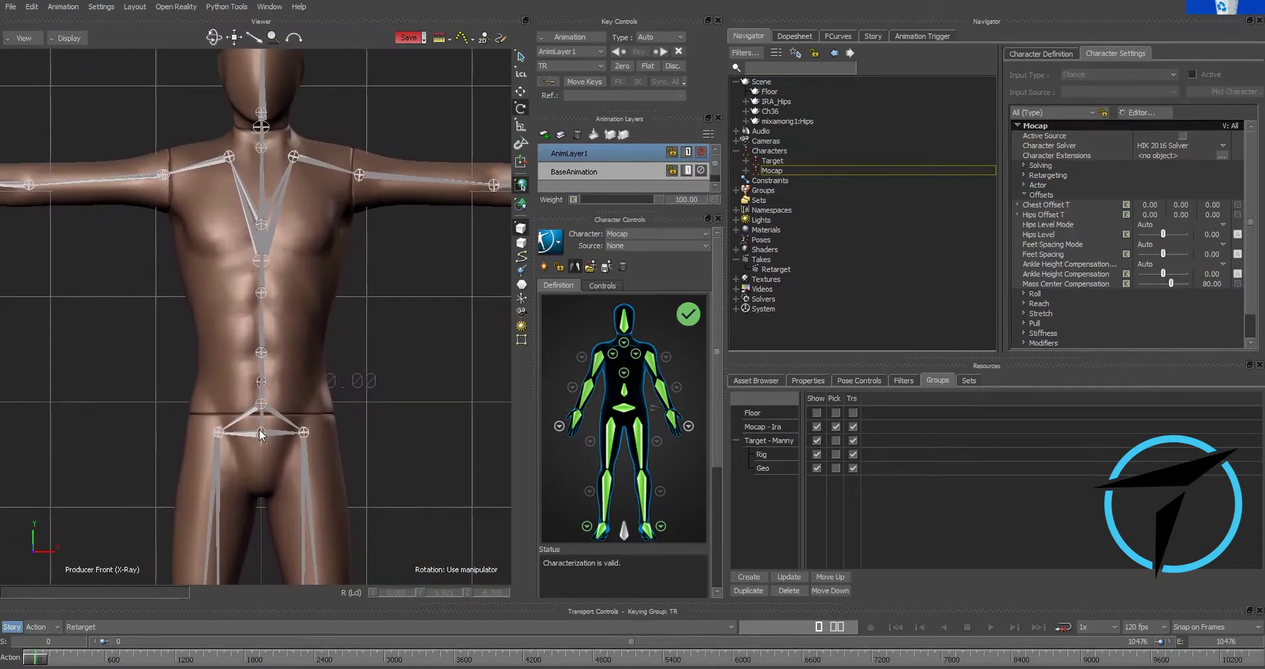
pyautogui.scroll(-2, 265, 354)
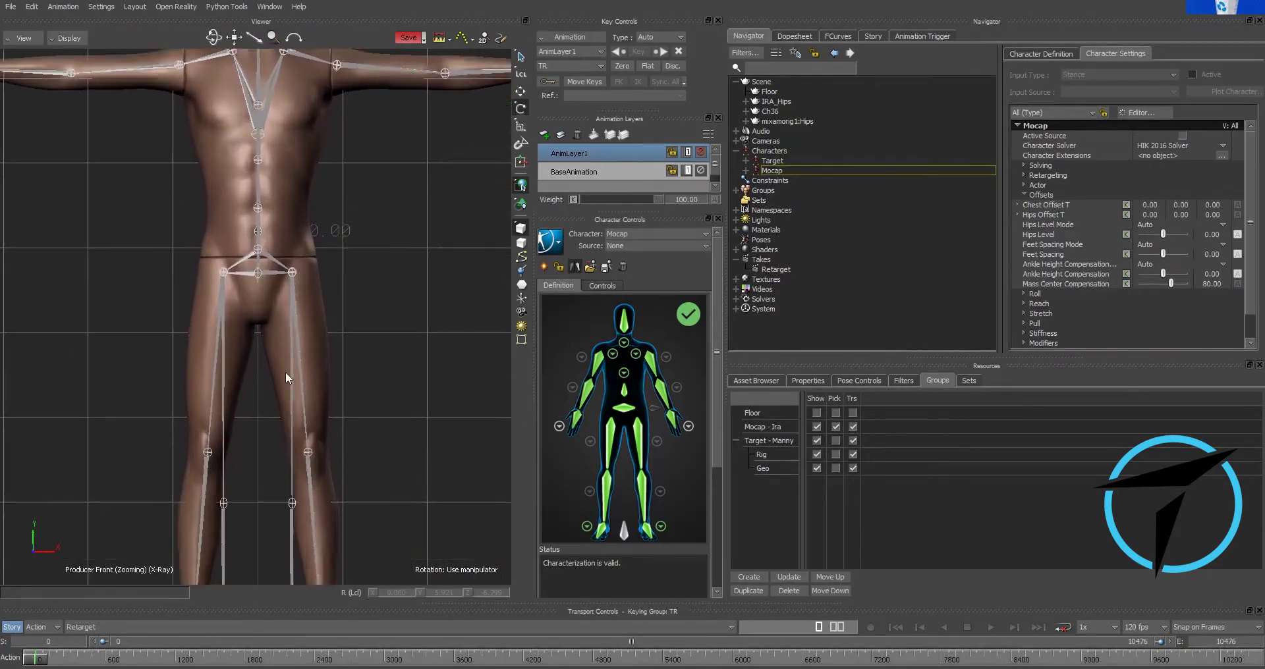
pyautogui.scroll(5, 286, 372)
pyautogui.scroll(-3, 270, 392)
pyautogui.click(298, 382)
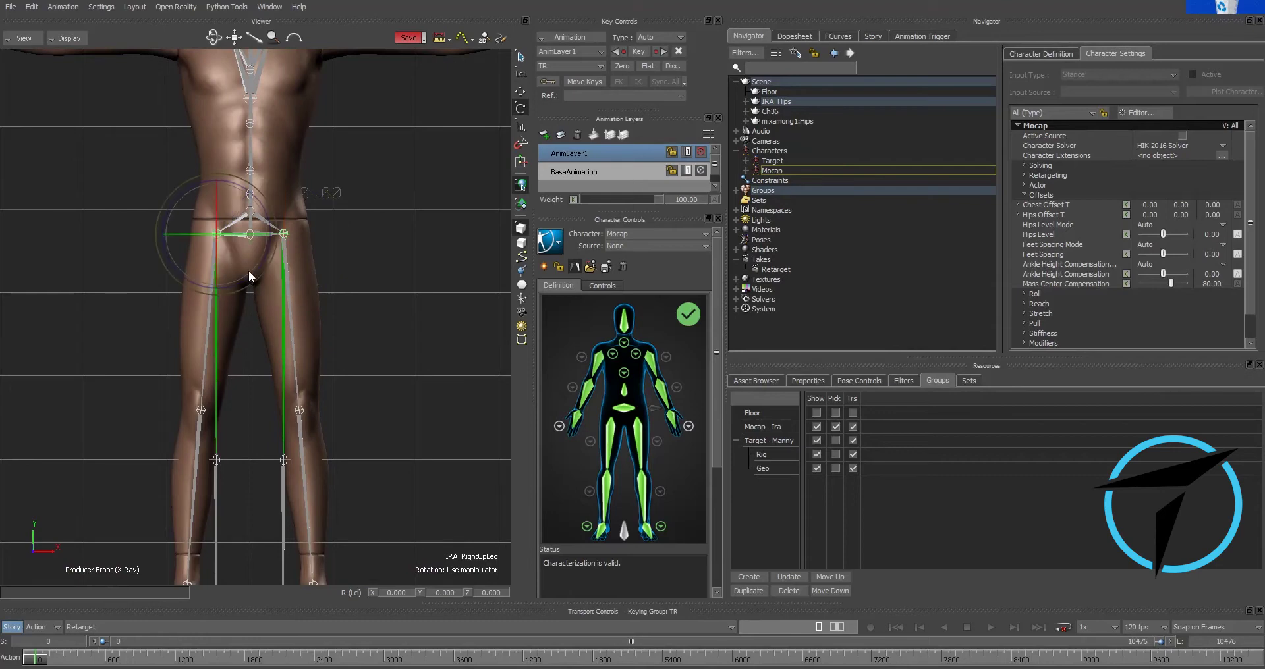
pyautogui.click(217, 234)
pyautogui.press('s')
pyautogui.moveTo(215, 182); pyautogui.dragTo(232, 305)
pyautogui.hotkey('ctrl', 'z')
pyautogui.hotkey('ctrl', 'z')
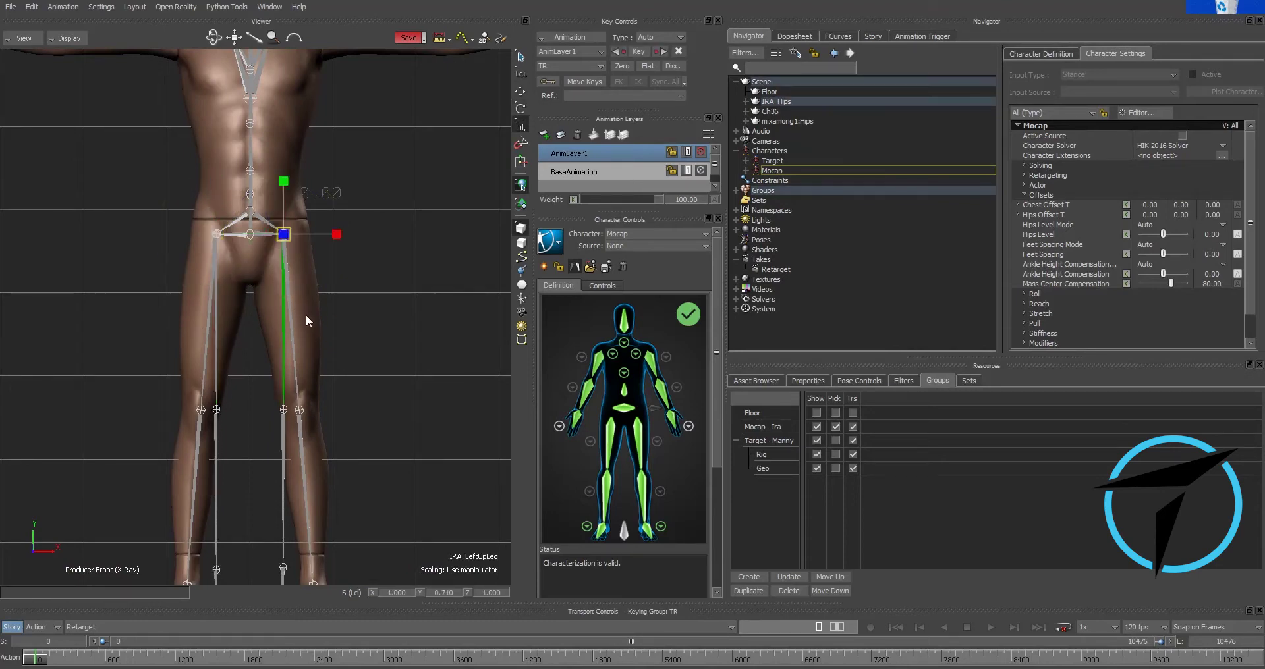
# Step: Rotate the left upper leg to about 5.1° and the right to about -5.3° on Z, matching the target legs
pyautogui.press('r')
pyautogui.moveTo(324, 275); pyautogui.dragTo(380, 295)
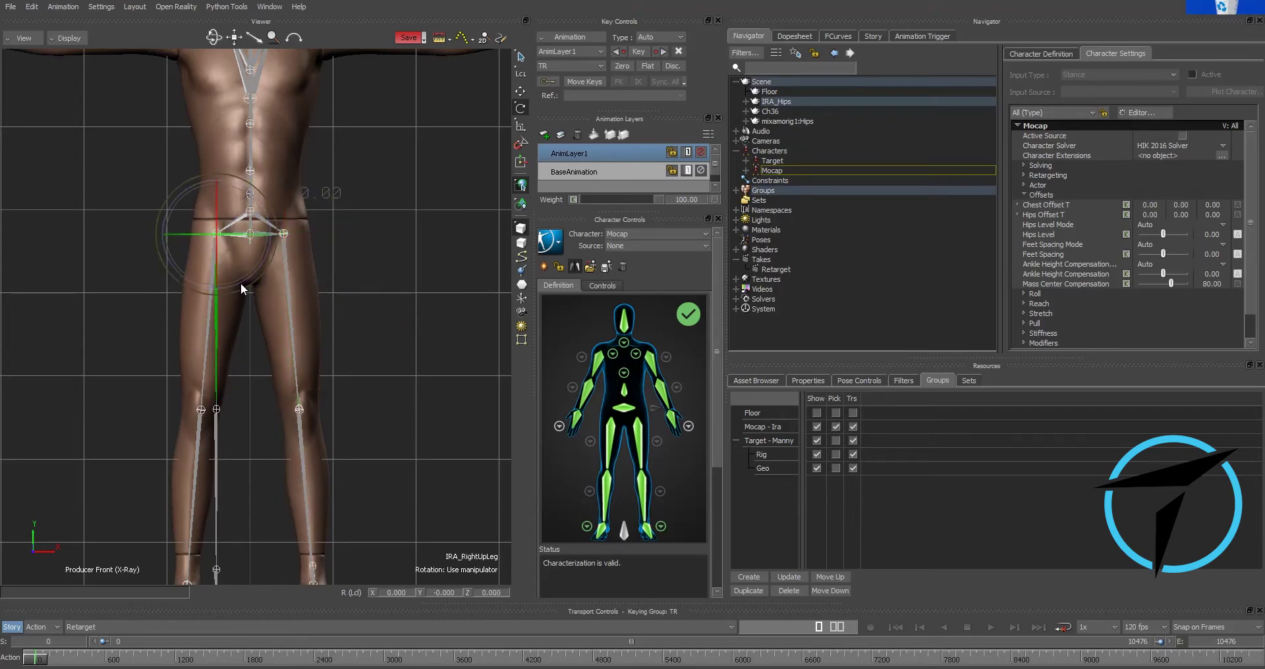
pyautogui.moveTo(240, 283); pyautogui.dragTo(216, 311)
# Step: In the right side view, move the IRA_Hips bone forward along Z onto the target's hip joint
pyautogui.hotkey('ctrl', 'r')
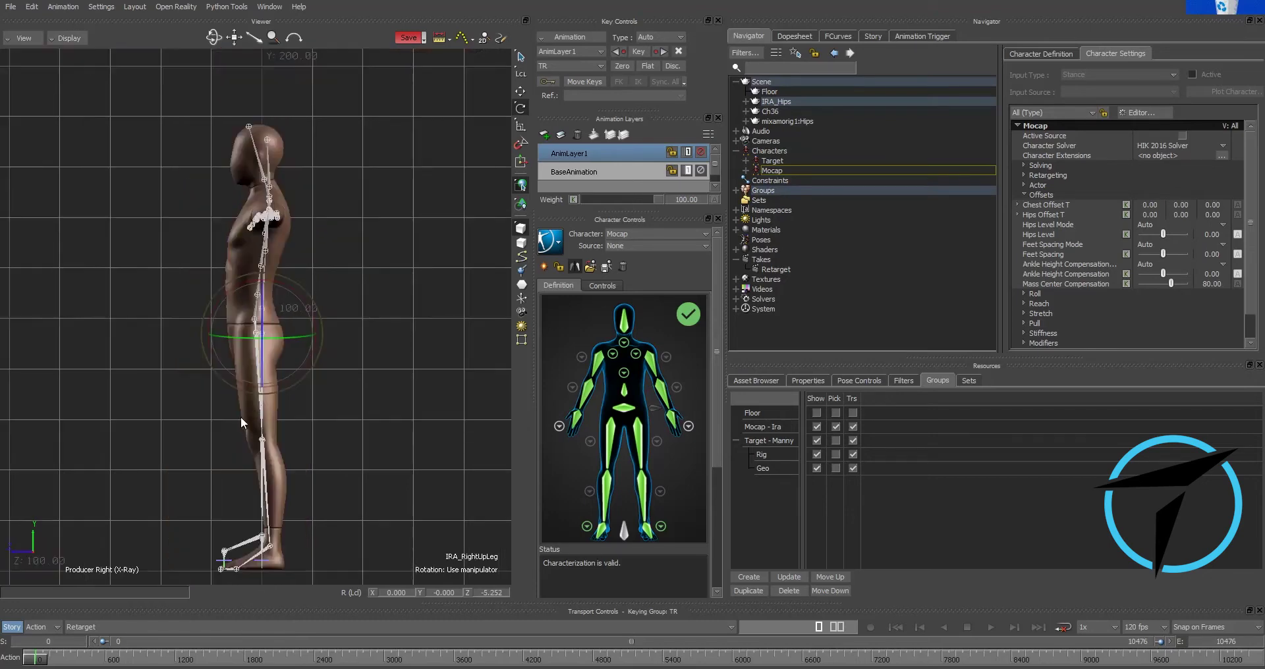
pyautogui.scroll(8, 239, 417)
pyautogui.scroll(-6, 259, 423)
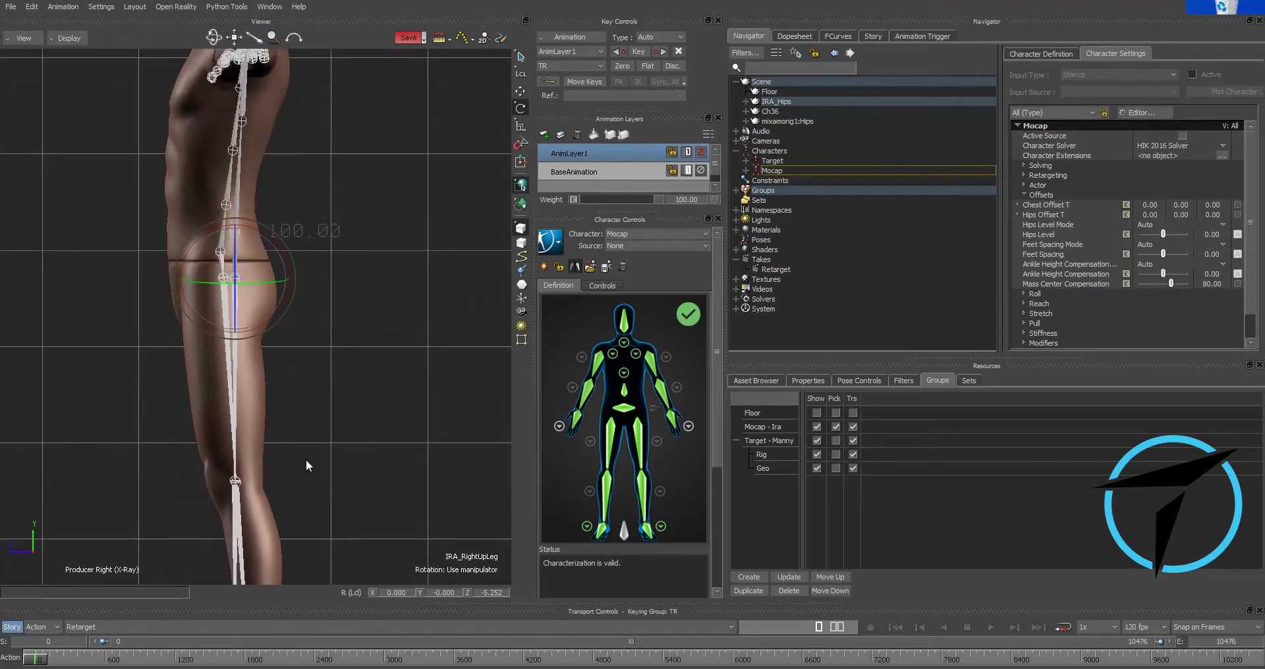
pyautogui.scroll(-5, 247, 374)
pyautogui.scroll(6, 245, 385)
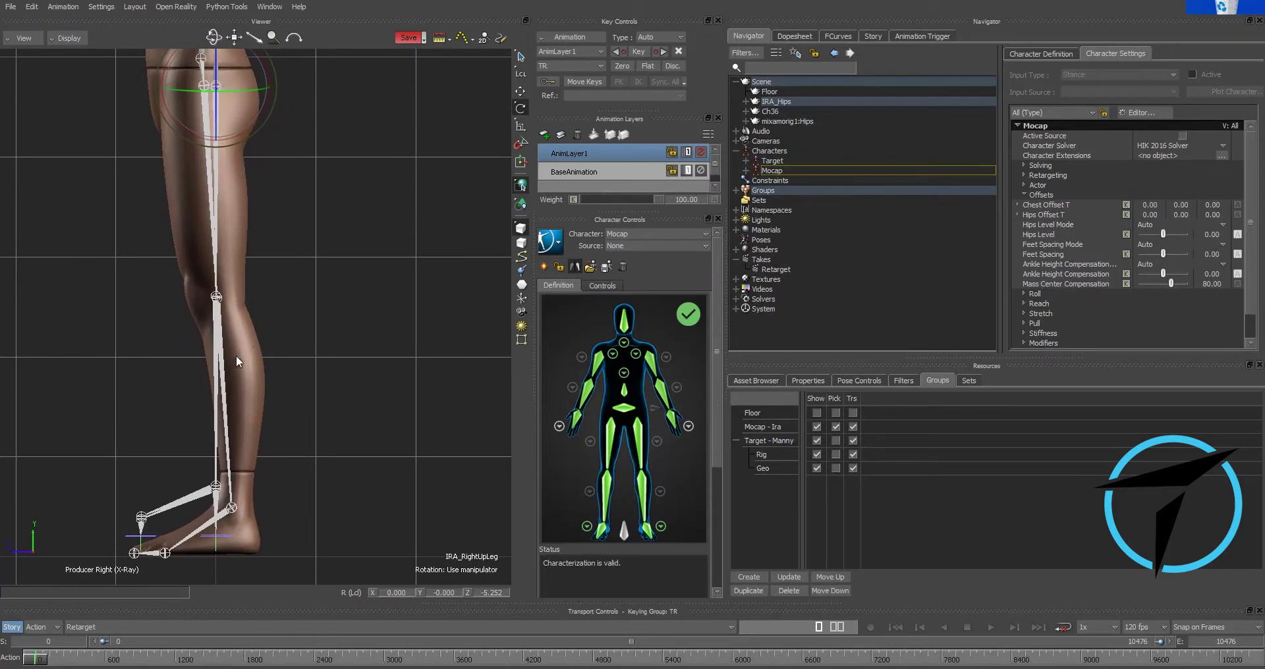
pyautogui.scroll(-3, 229, 276)
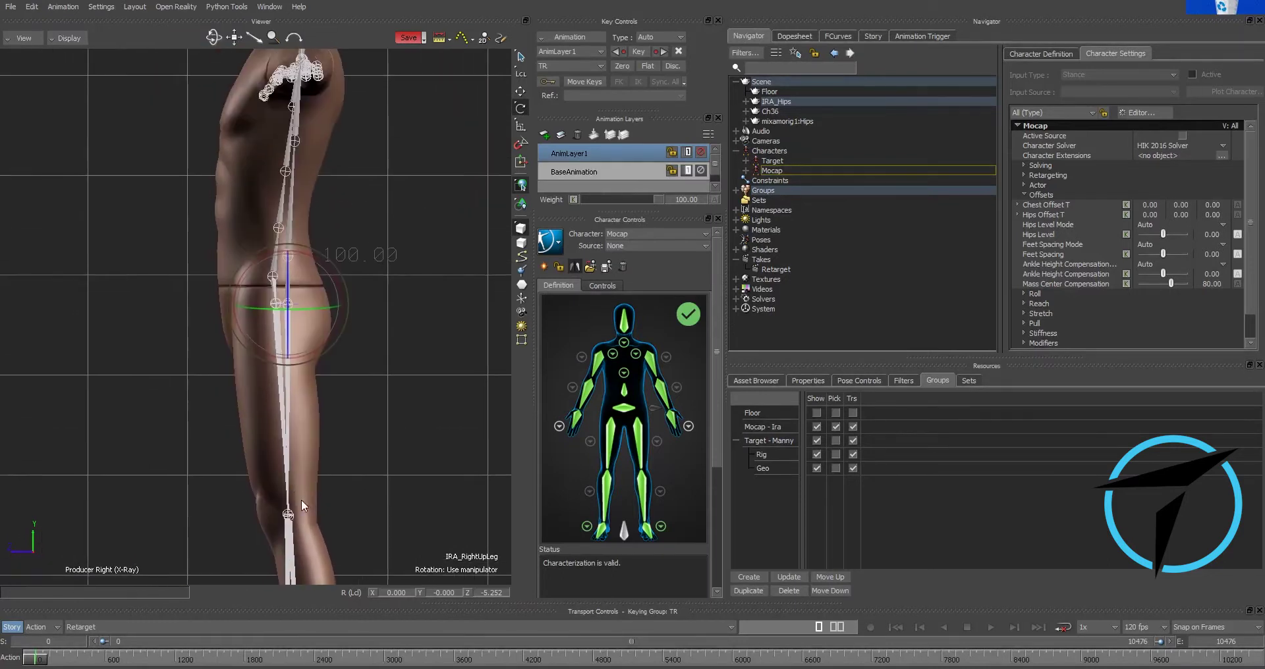
pyautogui.scroll(5, 284, 284)
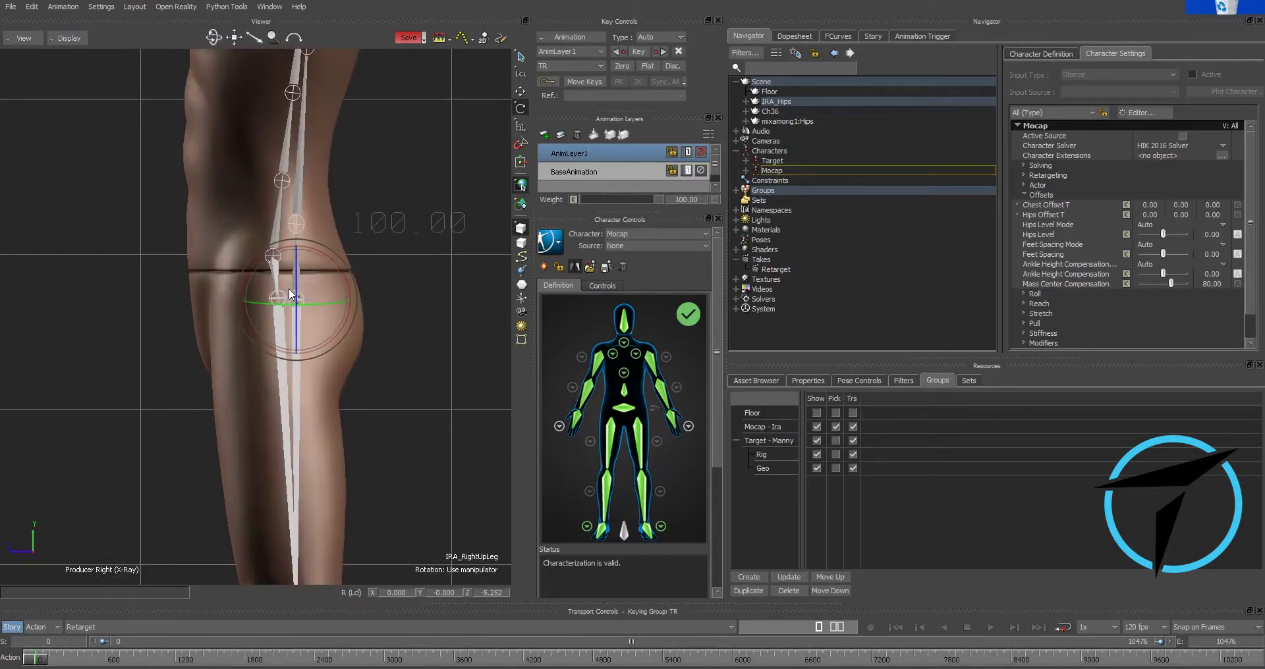
pyautogui.press('t')
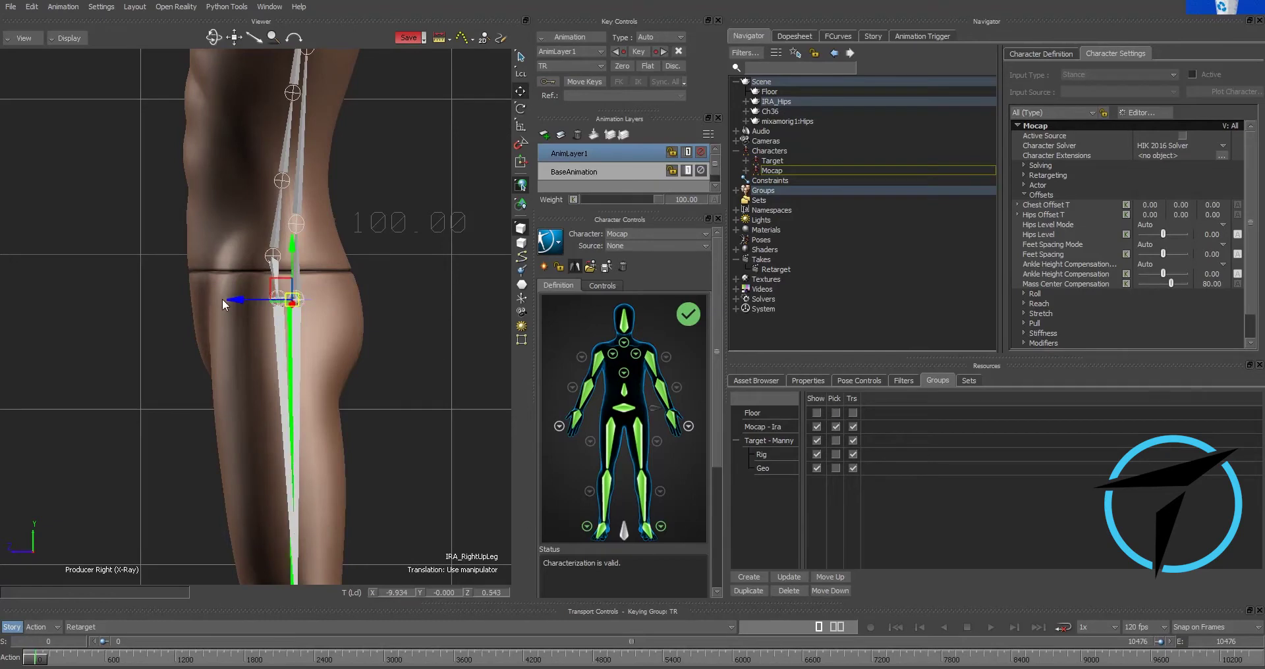
pyautogui.click(294, 289)
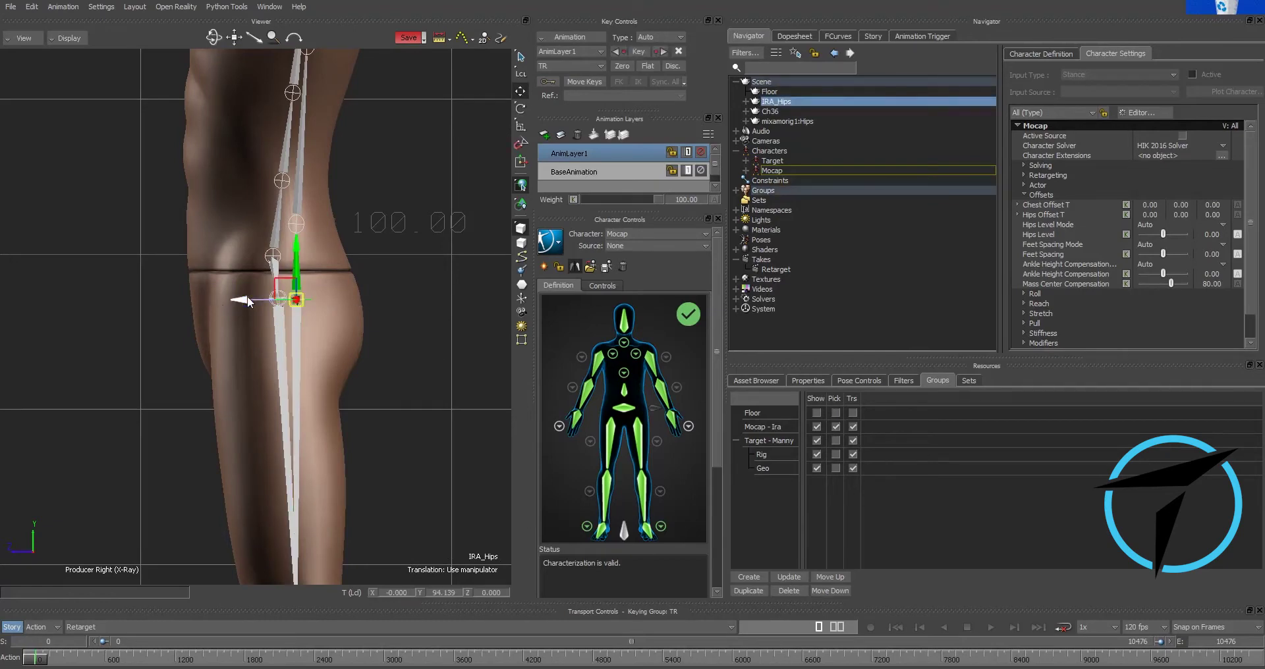
pyautogui.moveTo(247, 297); pyautogui.dragTo(113, 536)
# Step: Rotate the IRA_Spine bone to about -7.1° on X so the mocap spine follows the target spine
pyautogui.click(219, 394)
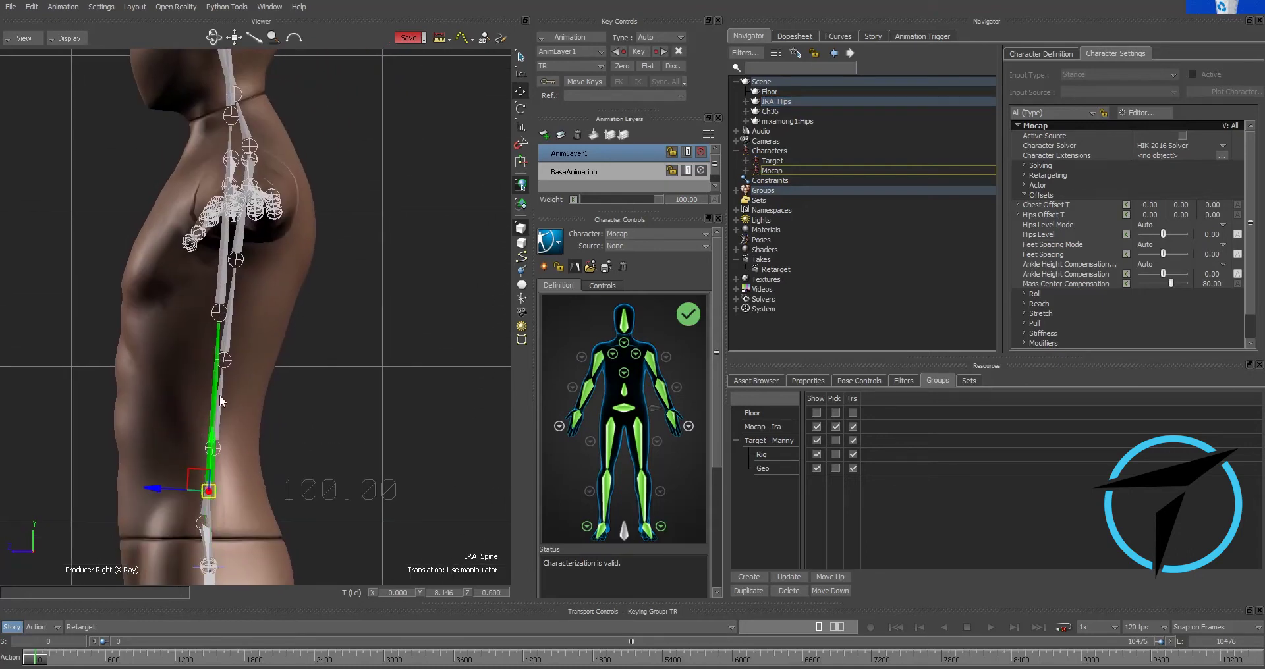
pyautogui.press('e')
pyautogui.moveTo(223, 433); pyautogui.dragTo(246, 453)
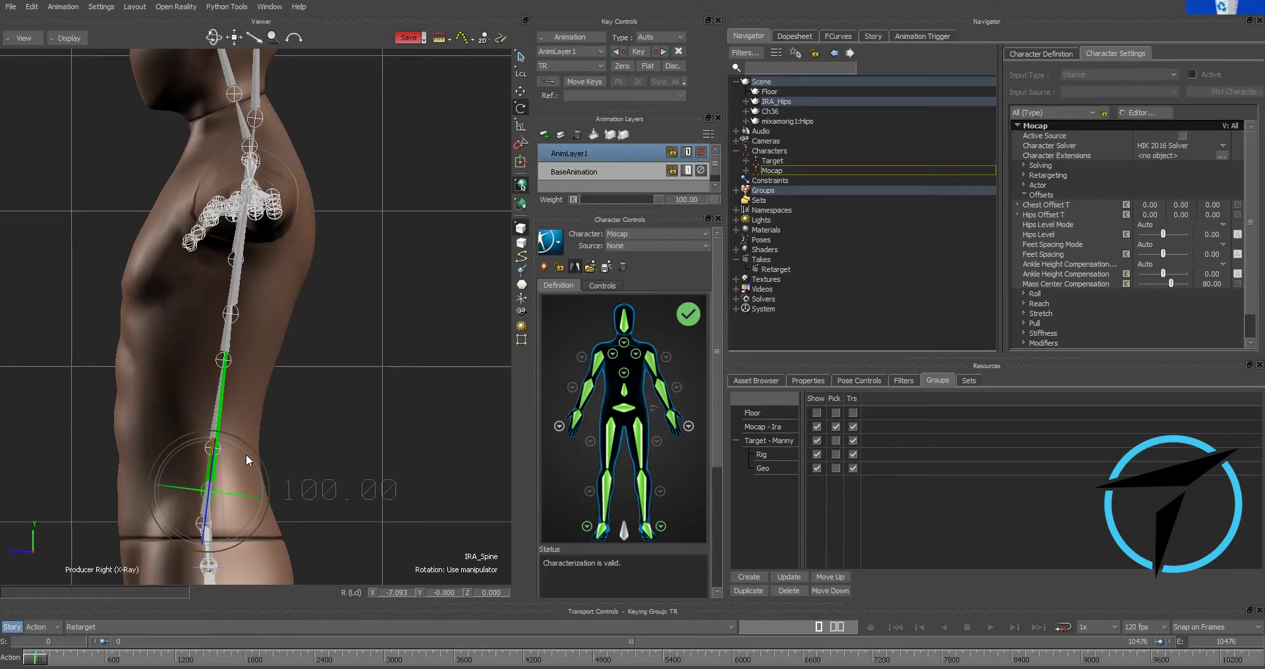
# Step: Rotate the IRA_Neck bone to about 24° on X to lean it forward along the target's neck and head
pyautogui.click(279, 153)
pyautogui.keyDown('shift'); pyautogui.moveTo(278, 154); pyautogui.dragTo(288, 315); pyautogui.keyUp('shift')
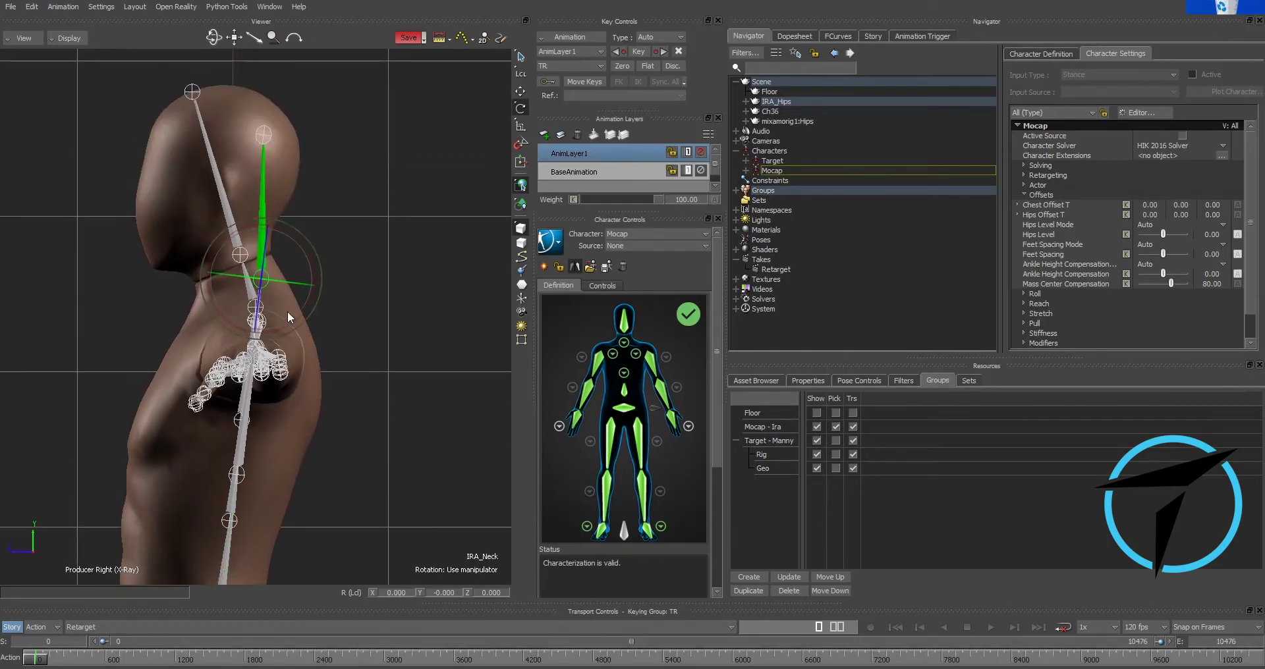
pyautogui.moveTo(300, 247); pyautogui.dragTo(103, 211)
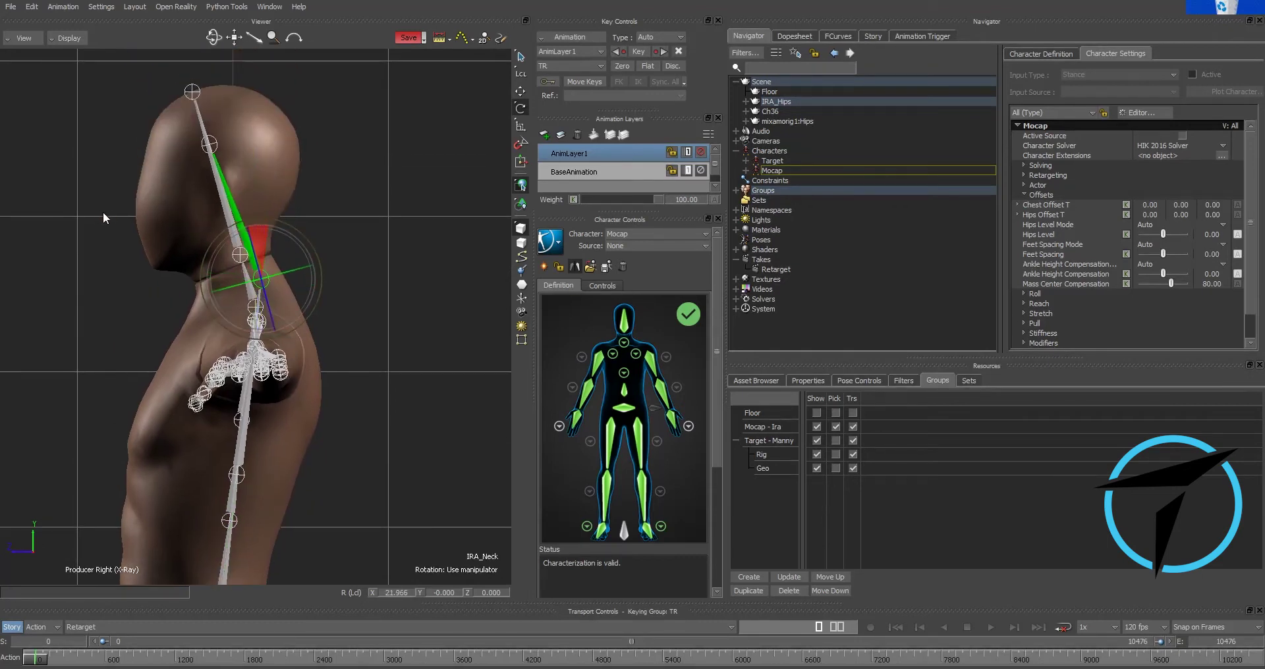
# Step: Rotate the IRA_Head bone to about -17.5° on X to level the head, and clear the selection
pyautogui.click(206, 138)
pyautogui.moveTo(262, 155); pyautogui.dragTo(257, 287)
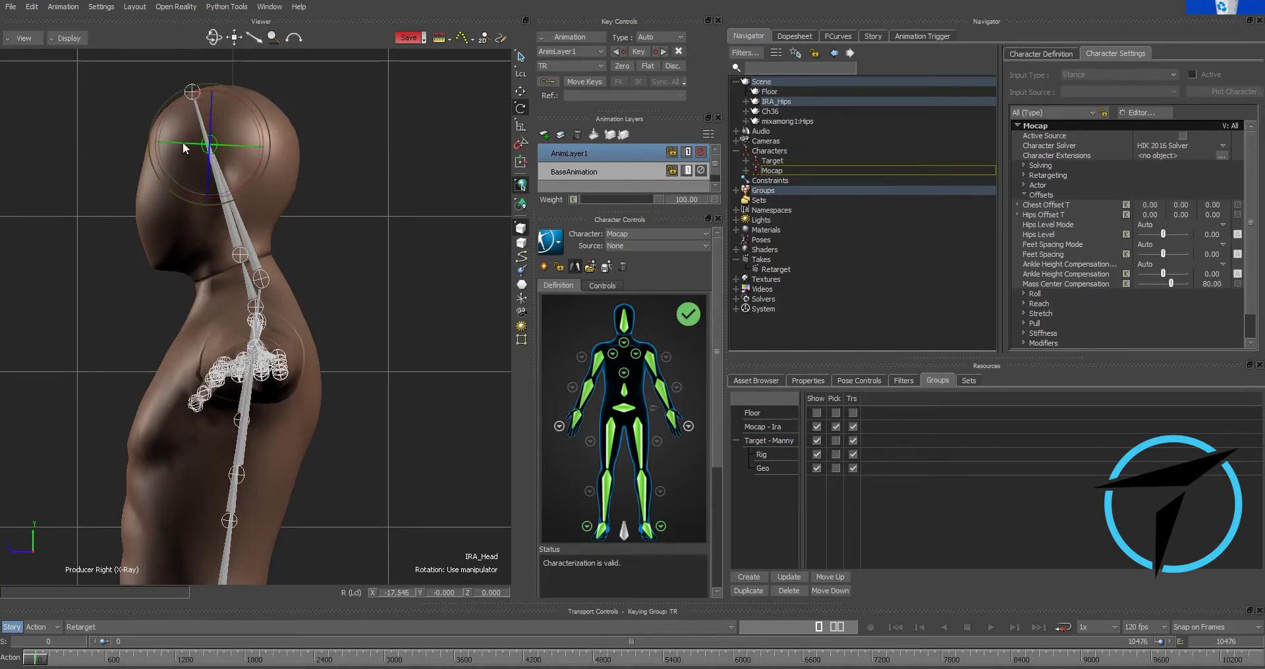
pyautogui.click(333, 225)
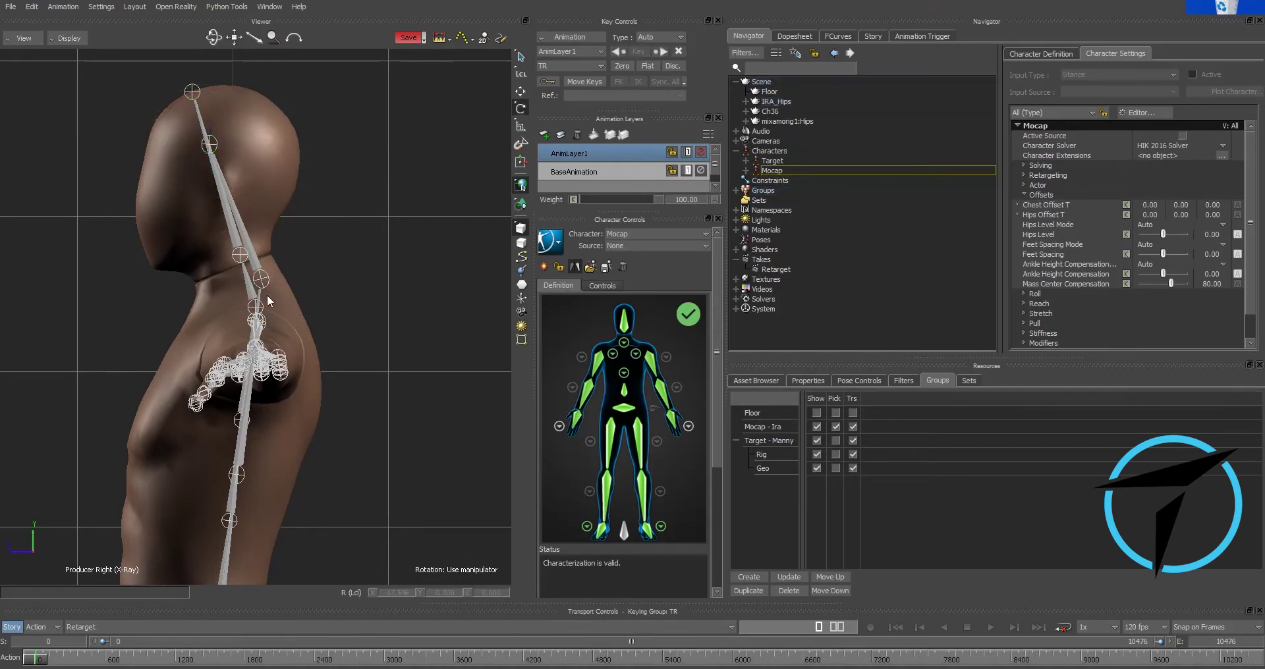
# Step: In the right side view, rotate the IRA_LeftUpLeg bone to about 3.2° on X so its knee meets the target's knee
pyautogui.hotkey('ctrl', 'e')
pyautogui.scroll(-3, 296, 313)
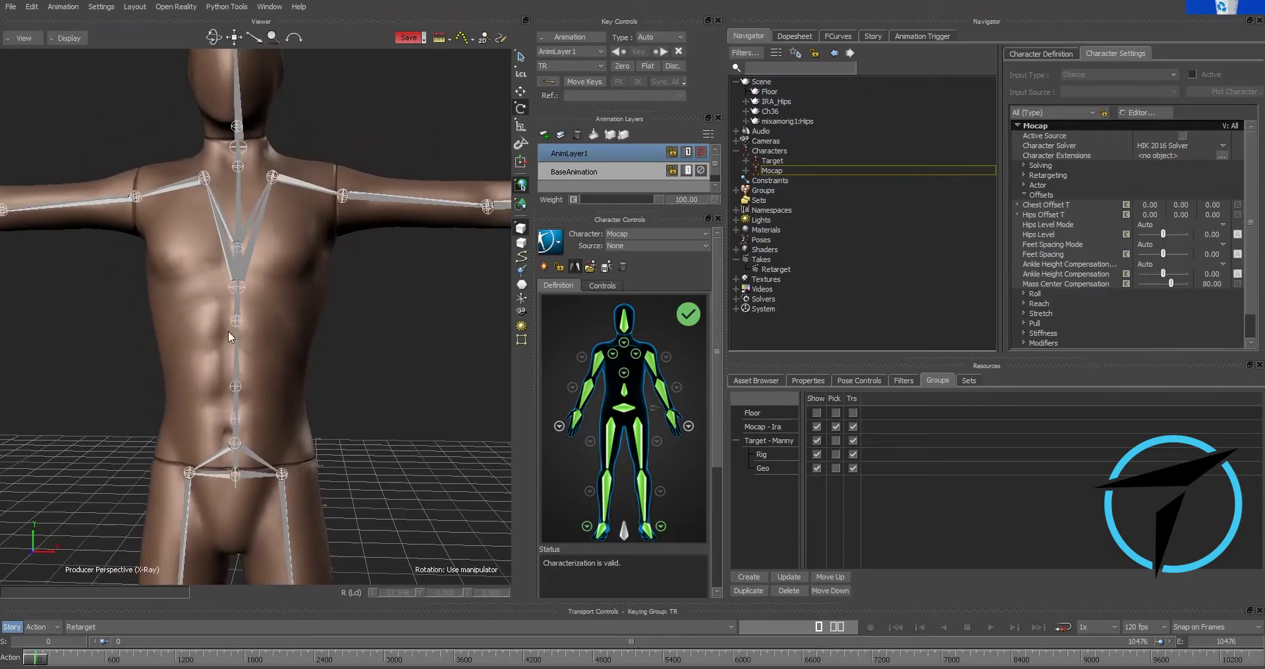
pyautogui.keyDown('ctrl'); pyautogui.keyDown('shift'); pyautogui.moveTo(228, 330); pyautogui.dragTo(223, 196); pyautogui.keyUp('shift'); pyautogui.keyUp('ctrl')
pyautogui.hotkey('ctrl', 'r')
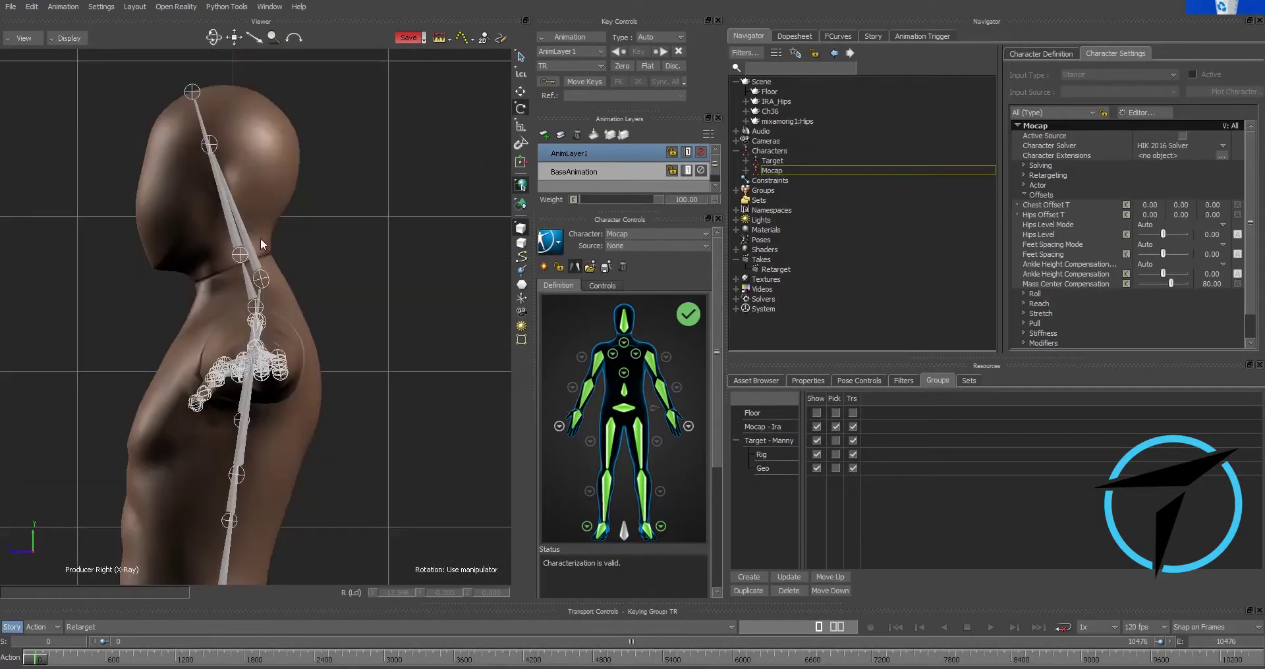
pyautogui.keyDown('shift'); pyautogui.moveTo(260, 238); pyautogui.dragTo(184, 251); pyautogui.keyUp('shift')
pyautogui.click(235, 256)
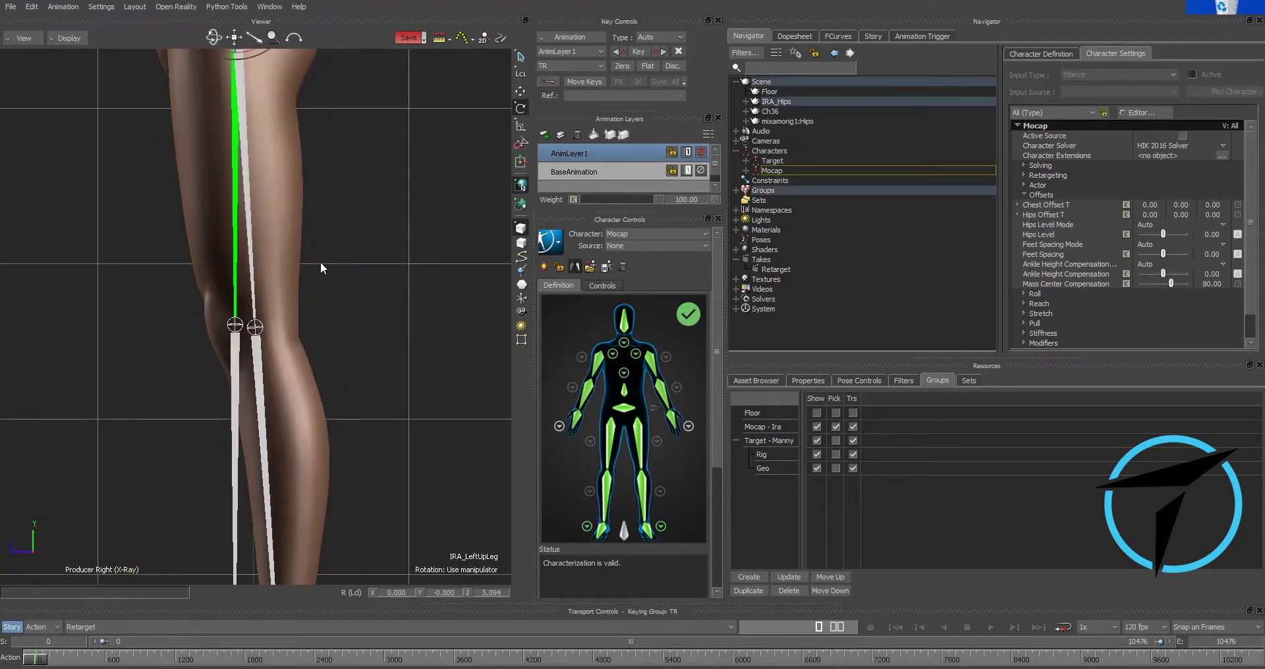
pyautogui.keyDown('shift'); pyautogui.moveTo(278, 187); pyautogui.dragTo(279, 258); pyautogui.keyUp('shift')
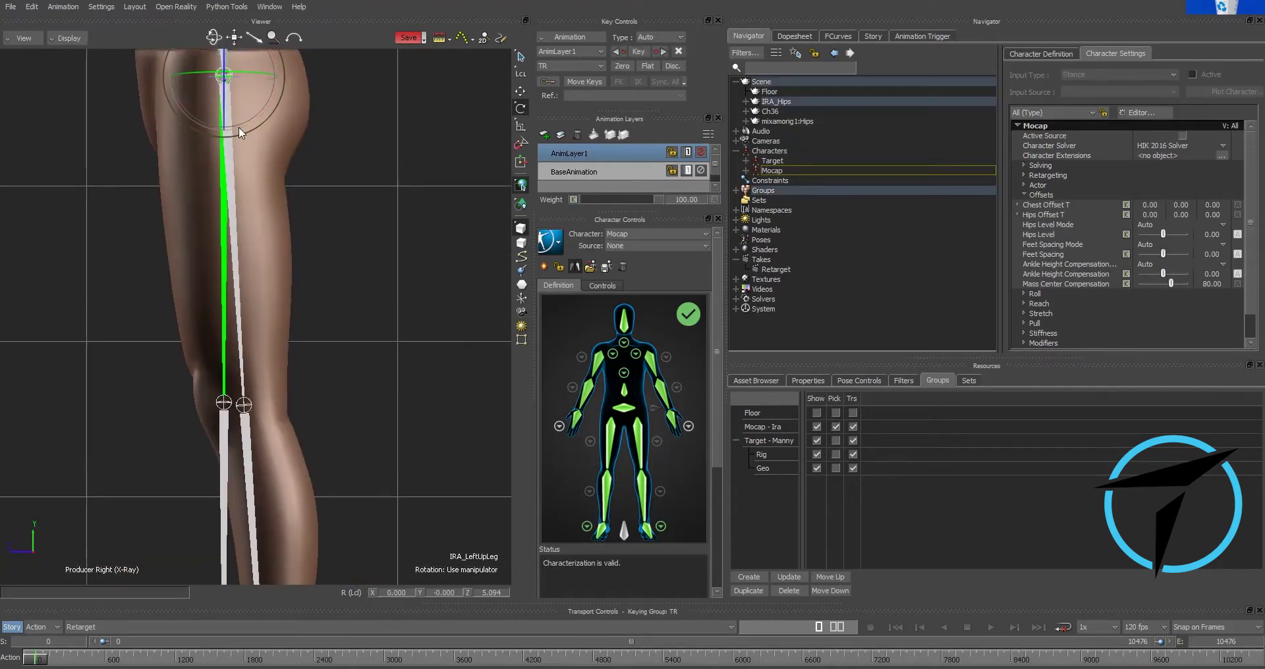
pyautogui.moveTo(240, 130); pyautogui.dragTo(266, 137)
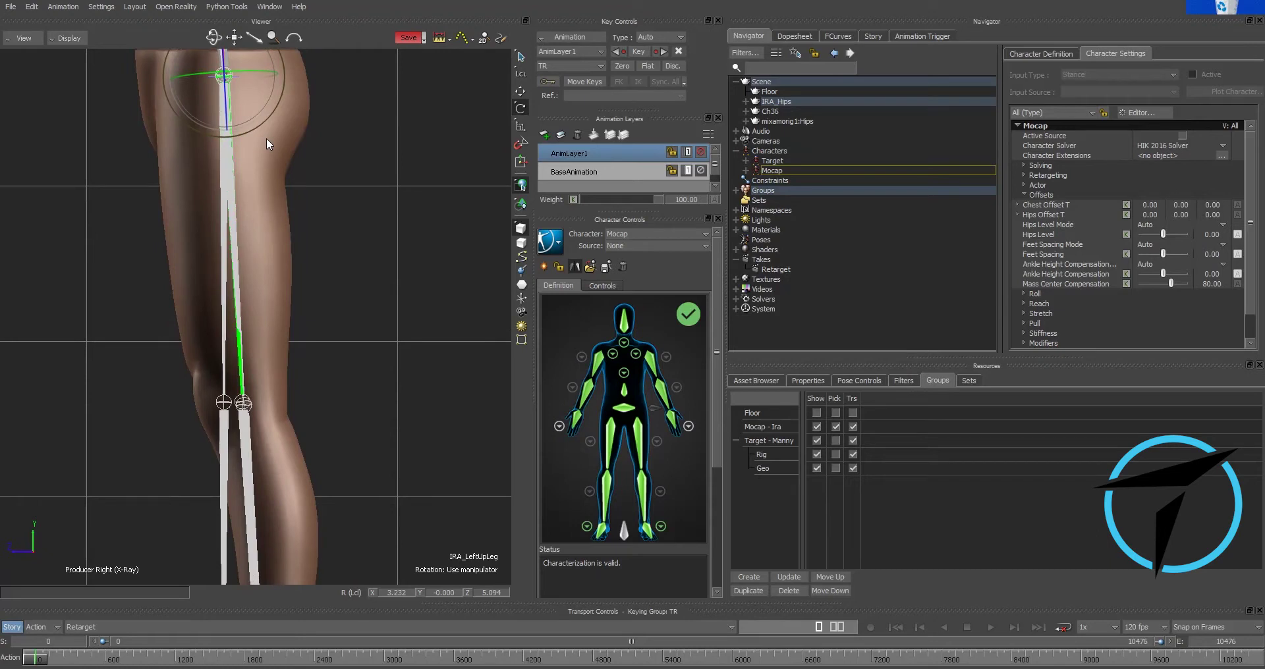
# Step: Rotate the IRA_RightUpLeg bone to about 3.3° on X so its knee meets the target's knee
pyautogui.click(222, 246)
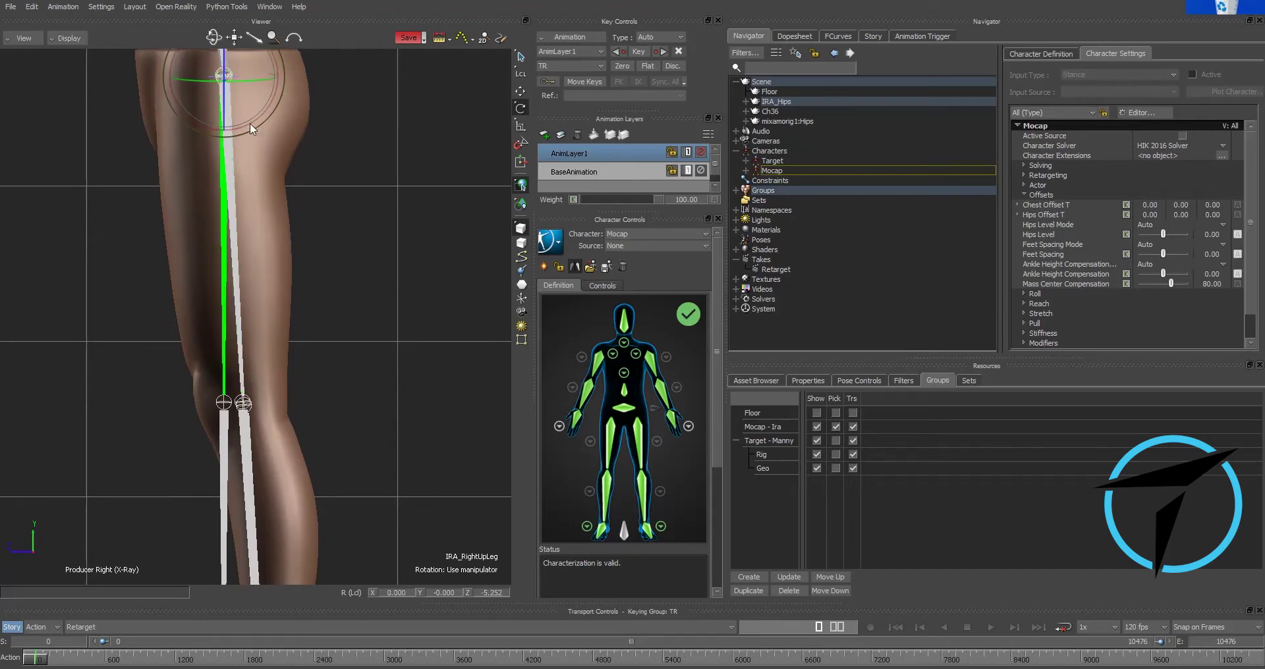
pyautogui.moveTo(253, 129); pyautogui.dragTo(277, 130)
pyautogui.hotkey('ctrl', 'z')
pyautogui.moveTo(250, 132); pyautogui.dragTo(274, 147)
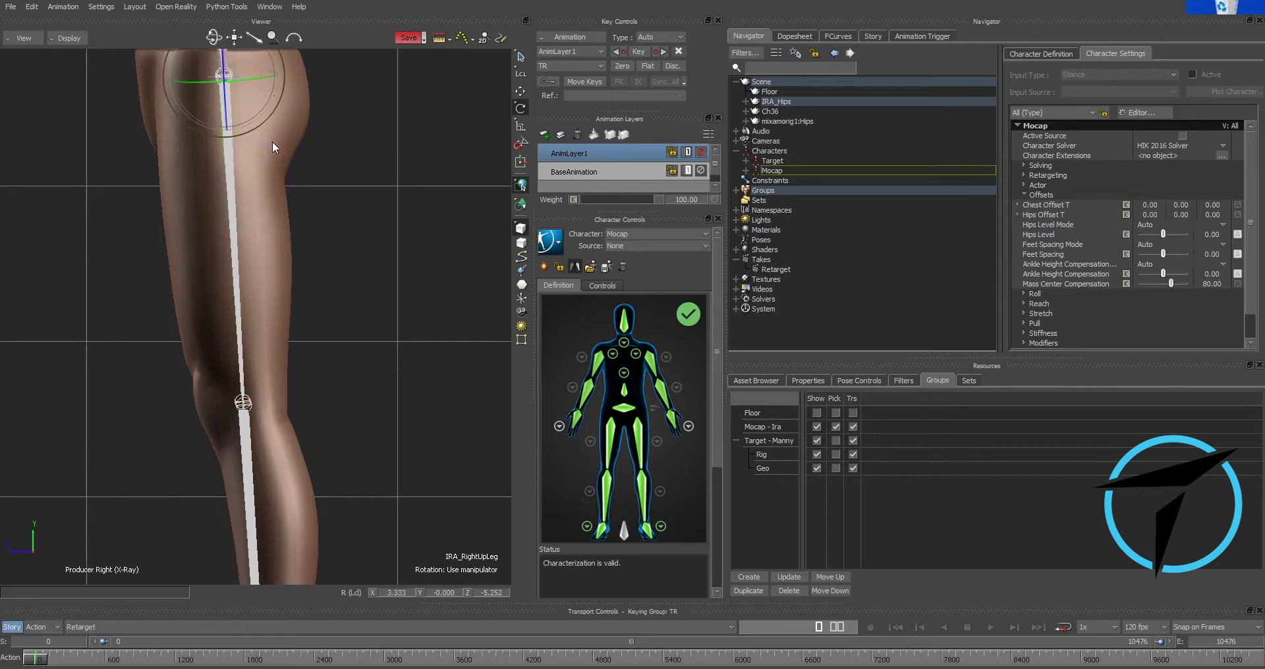
# Step: Scale the IRA_LeftUpLeg bone to about 0.712 on Y to fit the target's thigh length, and clear the selection
pyautogui.click(216, 239)
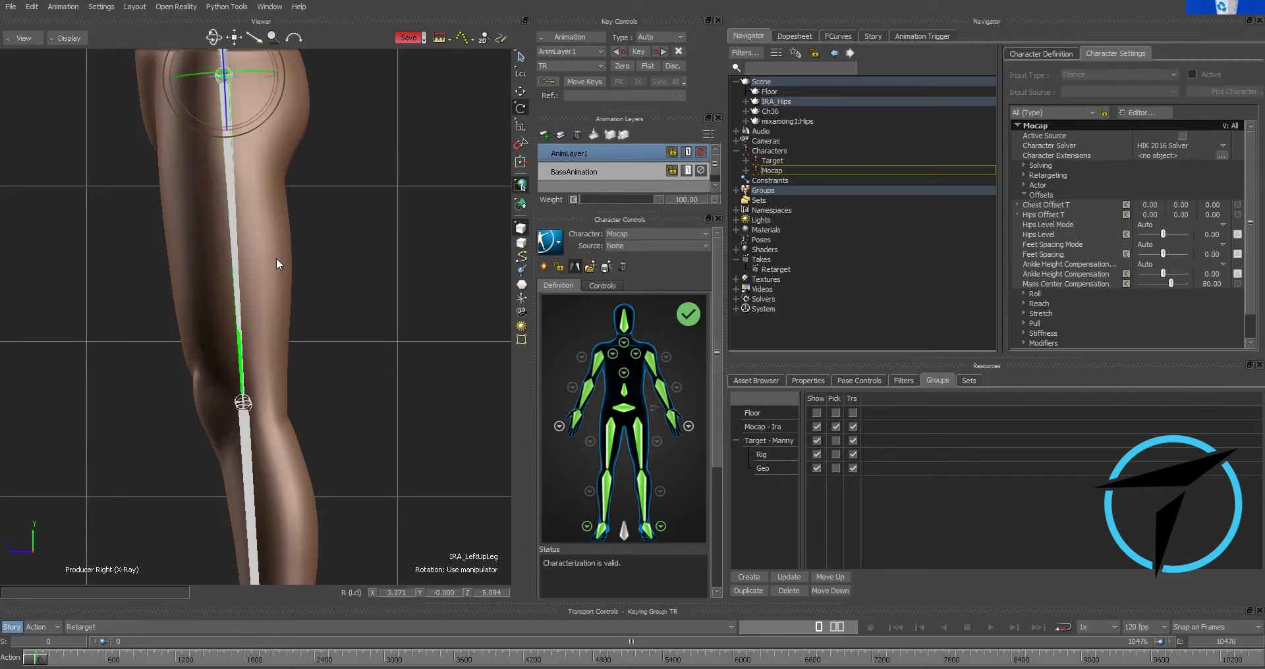
pyautogui.press('s')
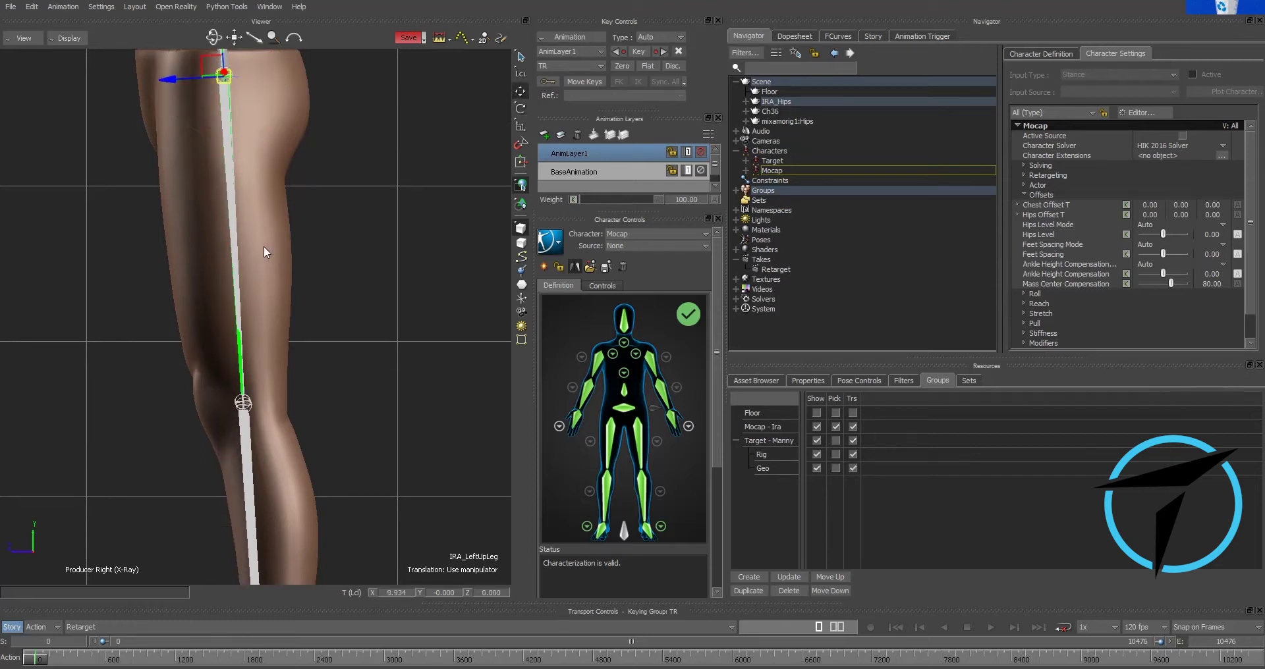
pyautogui.keyDown('shift'); pyautogui.moveTo(272, 262); pyautogui.dragTo(282, 326); pyautogui.keyUp('shift')
pyautogui.moveTo(234, 90); pyautogui.dragTo(247, 83)
pyautogui.hotkey('ctrl', 'l')
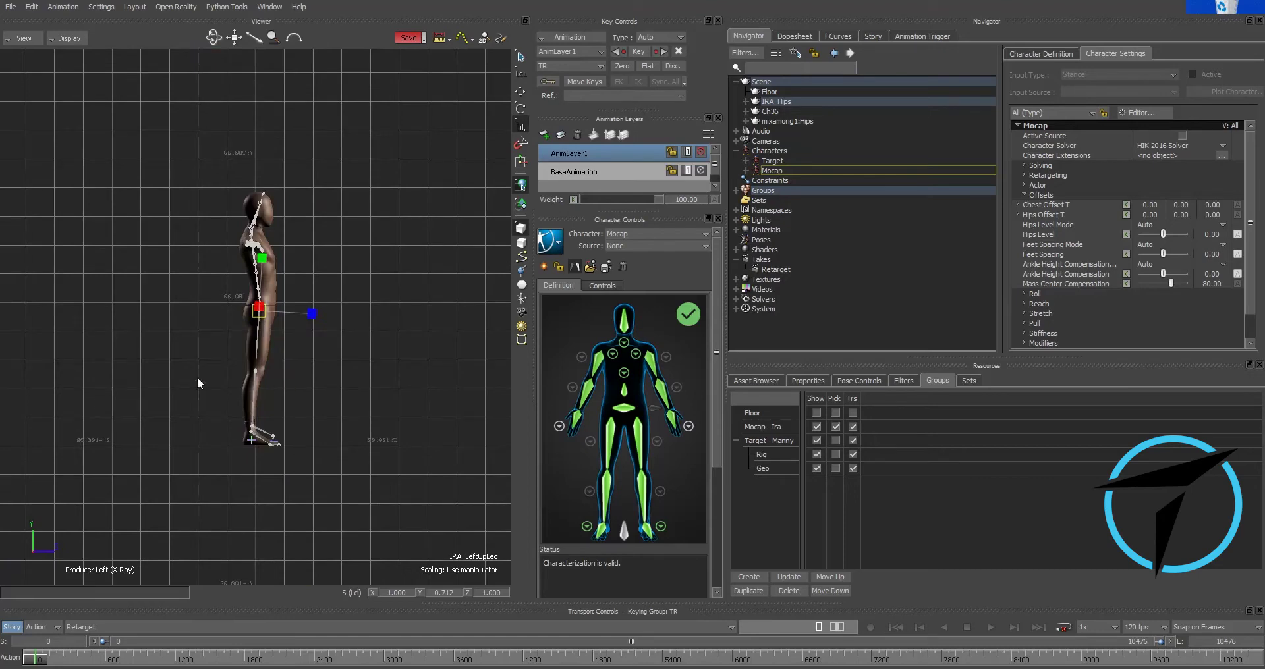
pyautogui.keyDown('ctrl'); pyautogui.moveTo(196, 376); pyautogui.dragTo(261, 414); pyautogui.keyUp('ctrl')
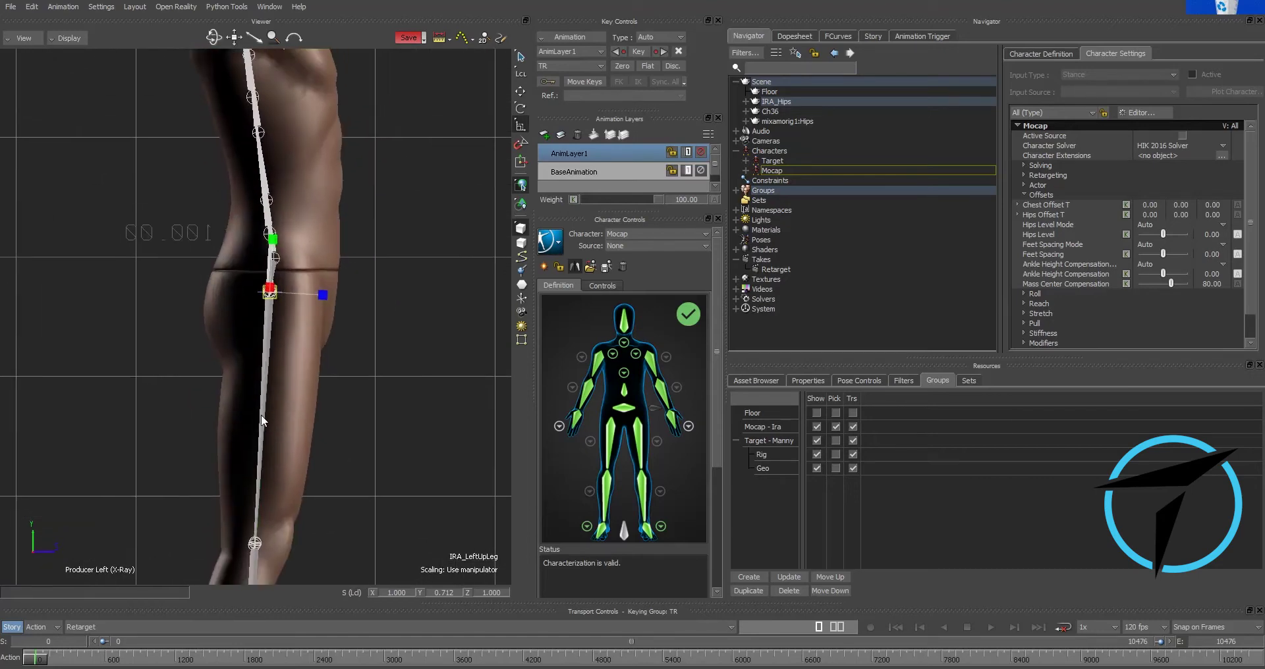
pyautogui.click(261, 414)
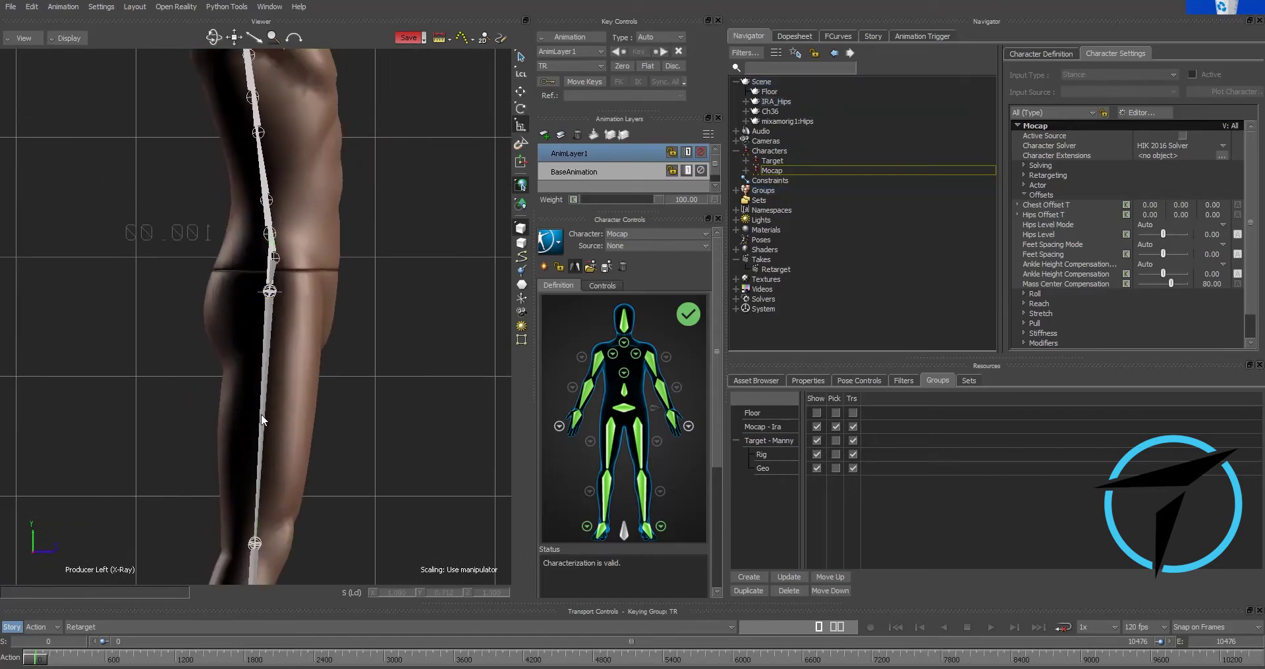
# Step: Scale the IRA_RightUpLeg bone to about 0.71 on Y in the left side view to fit the target's thigh length
pyautogui.click(283, 293)
pyautogui.press('r')
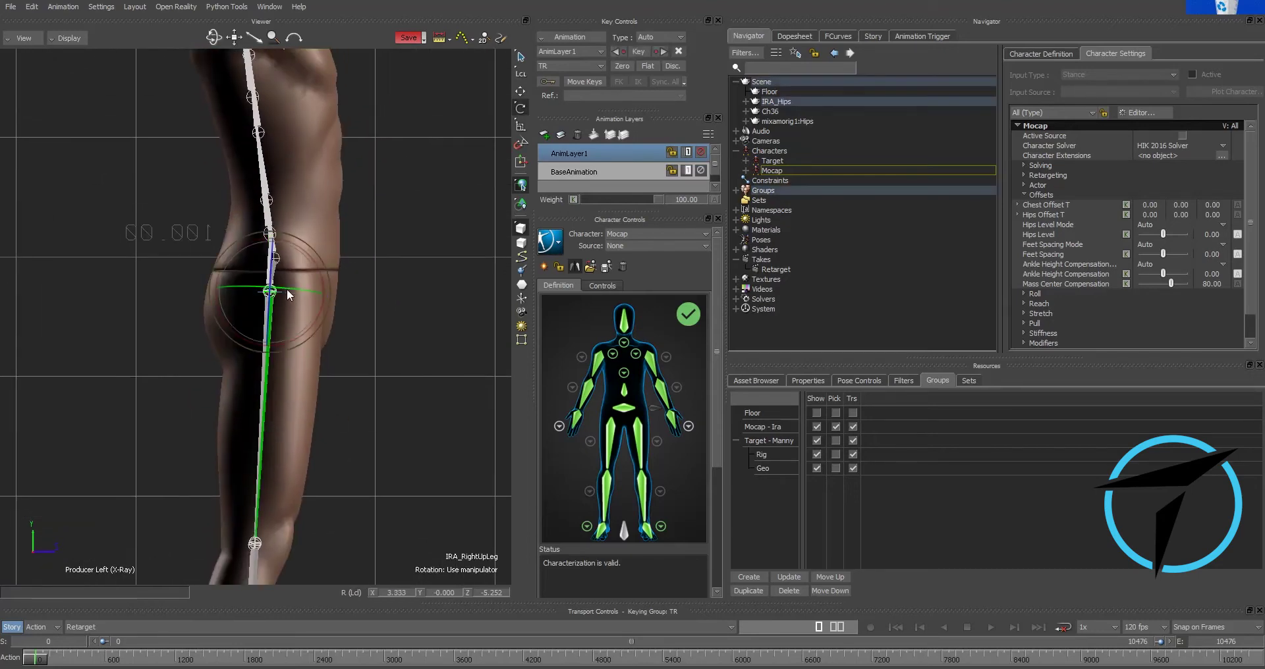
pyautogui.keyDown('shift'); pyautogui.moveTo(278, 433); pyautogui.dragTo(307, 349); pyautogui.keyUp('shift')
pyautogui.press('s')
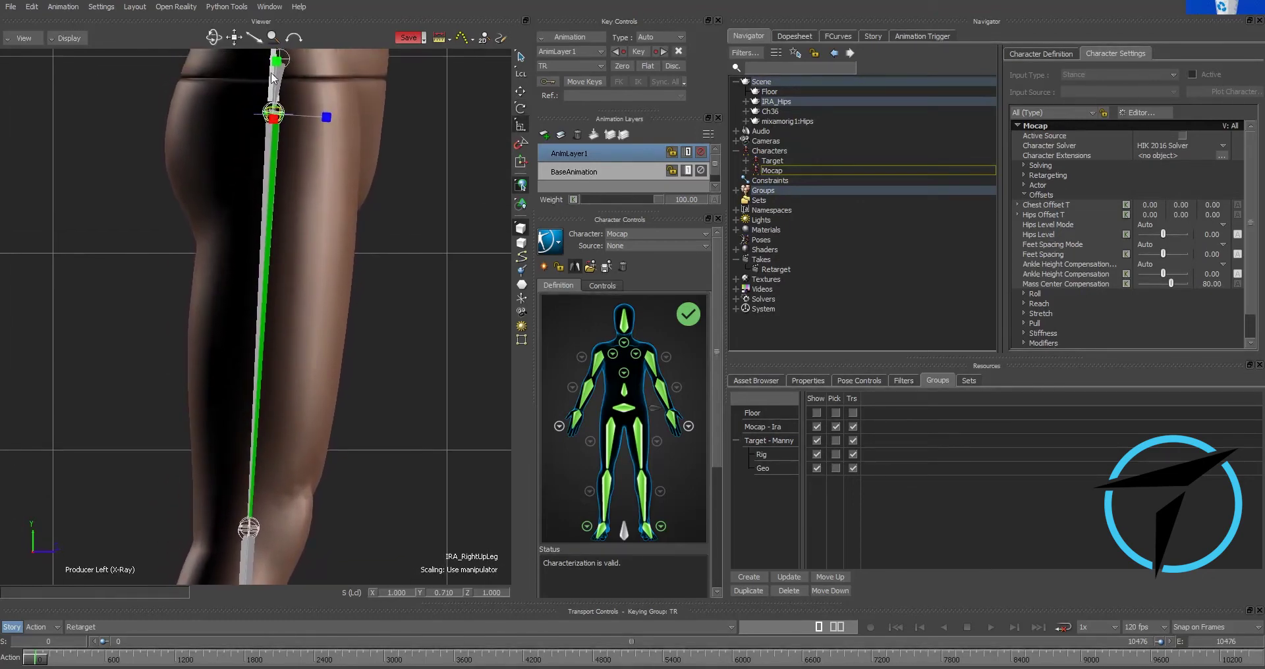
pyautogui.moveTo(279, 63); pyautogui.dragTo(282, 59)
# Step: Rotate both IRA lower-leg bones together to about 0.8° on X so they follow the target's shins in the right side view
pyautogui.hotkey('ctrl', 'e')
pyautogui.keyDown('ctrl'); pyautogui.keyDown('shift'); pyautogui.moveTo(340, 349); pyautogui.dragTo(160, 195); pyautogui.keyUp('shift'); pyautogui.keyUp('ctrl')
pyautogui.click(160, 195)
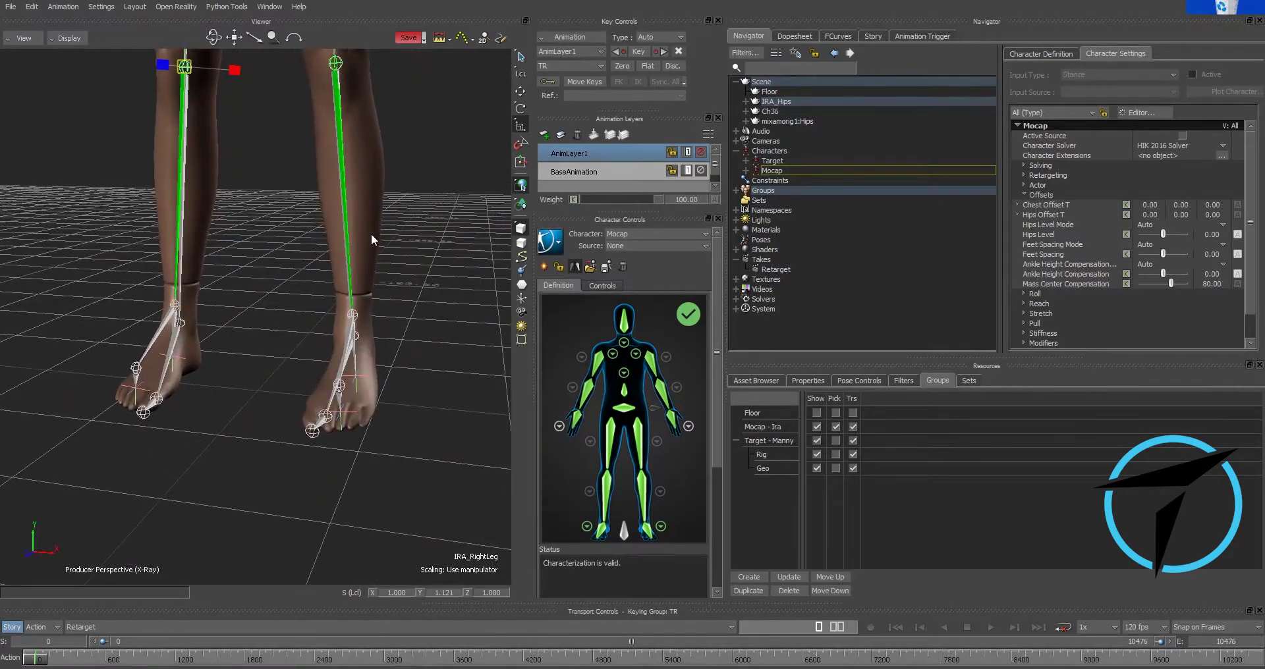
pyautogui.keyDown('ctrl'); pyautogui.moveTo(251, 395); pyautogui.dragTo(251, 375); pyautogui.keyUp('ctrl')
pyautogui.hotkey('ctrl', 'e')
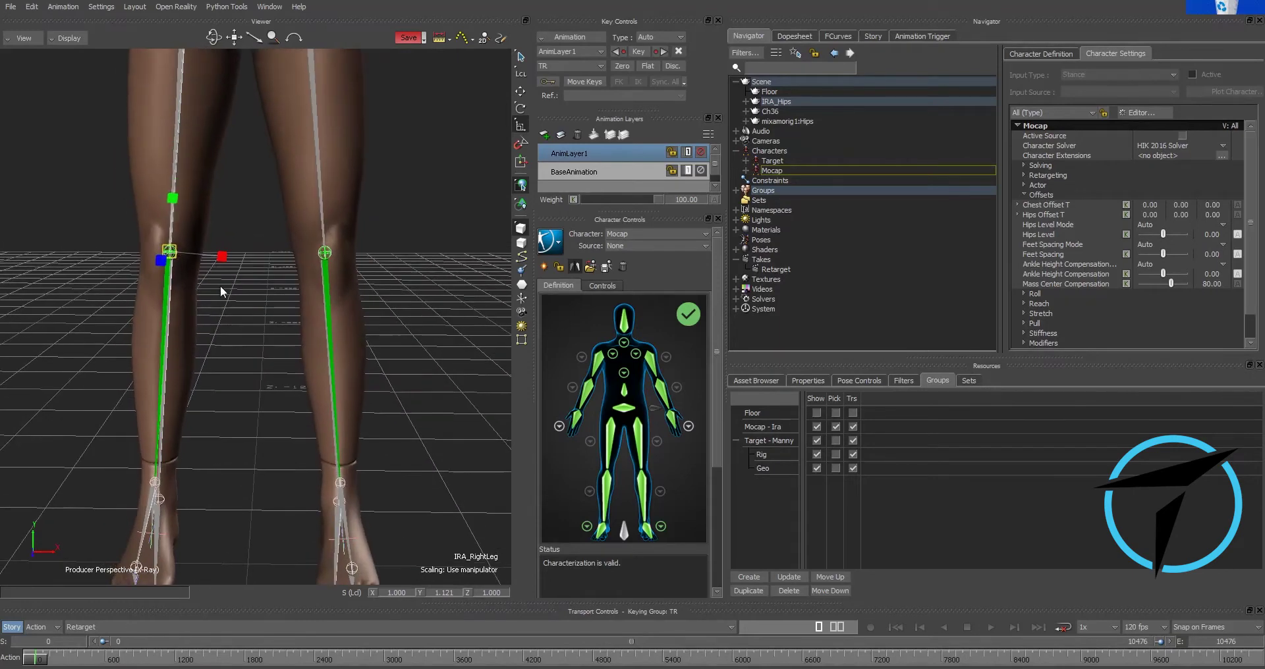
pyautogui.keyDown('ctrl'); pyautogui.moveTo(194, 218); pyautogui.dragTo(270, 201); pyautogui.keyUp('ctrl')
pyautogui.hotkey('ctrl', 'e')
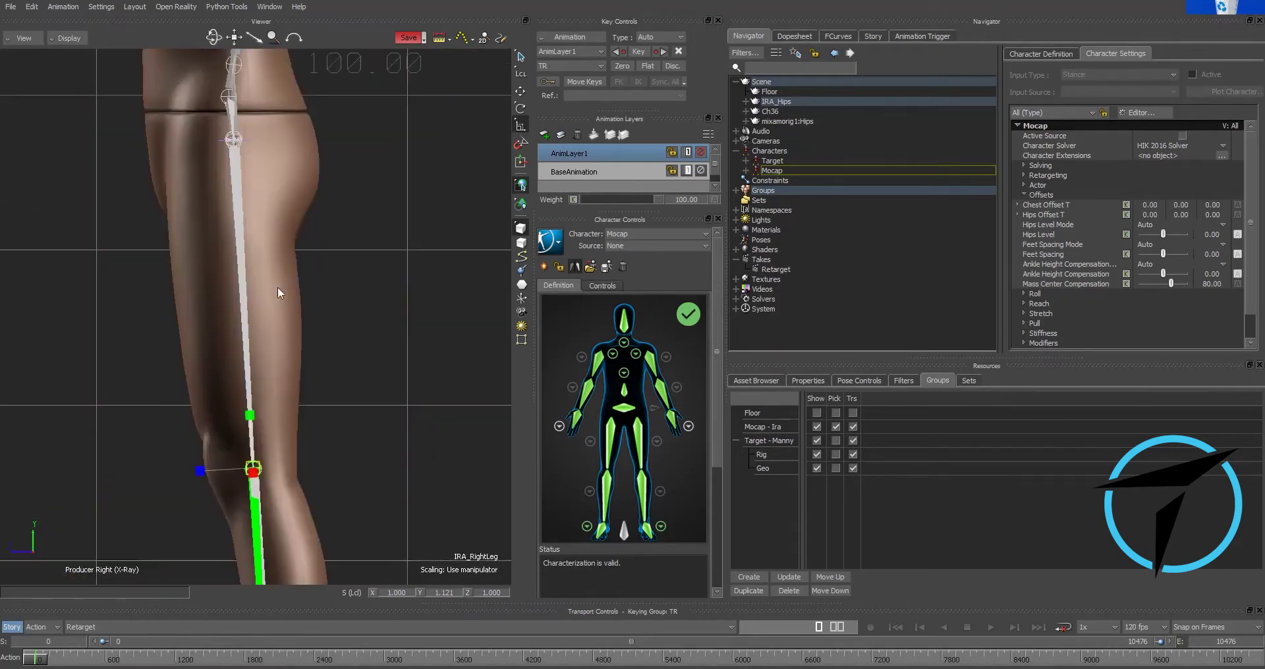
pyautogui.keyDown('ctrl'); pyautogui.moveTo(278, 287); pyautogui.dragTo(246, 113); pyautogui.keyUp('ctrl')
pyautogui.press('r')
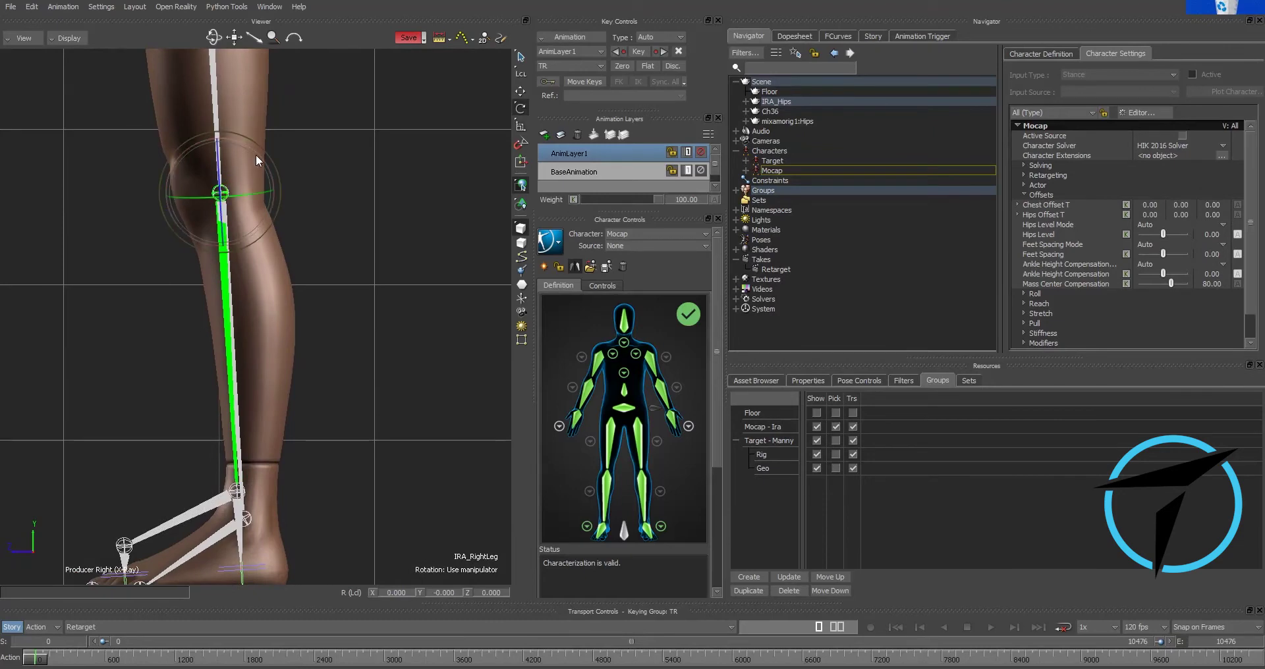
pyautogui.moveTo(256, 155); pyautogui.dragTo(252, 149)
# Step: Scale both IRA lower-leg bones to about 1.22 on Y in the front view so the ankles meet the target's ankles
pyautogui.hotkey('ctrl', 'e')
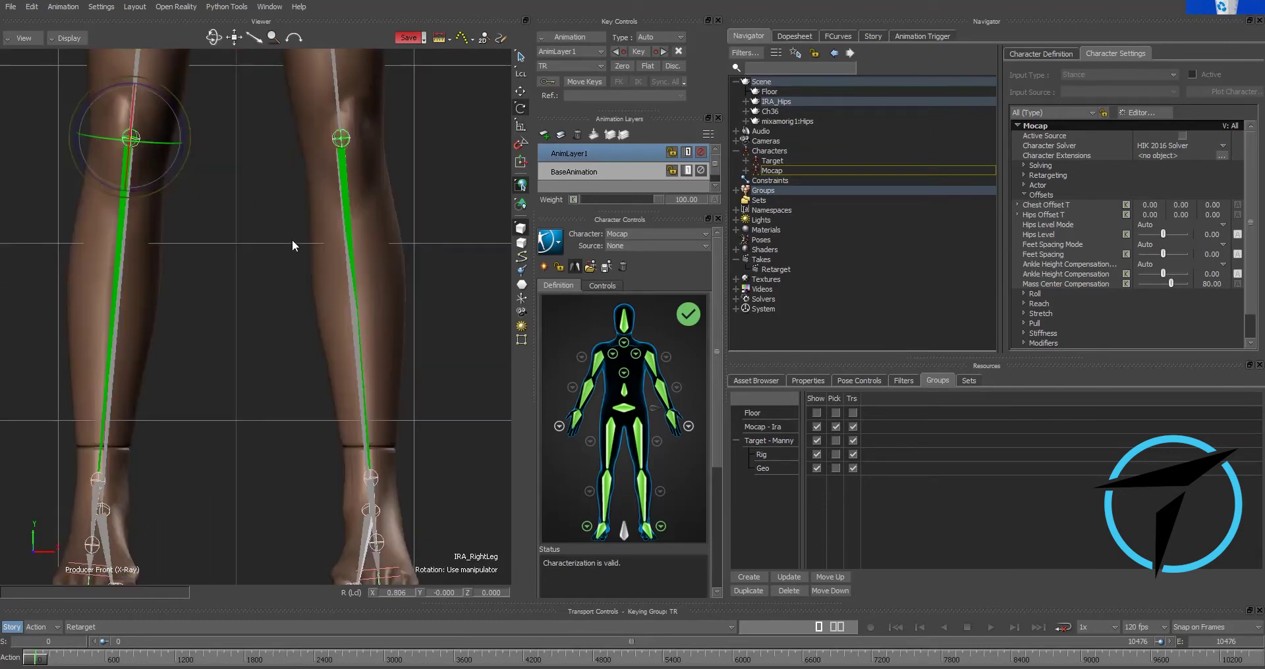
pyautogui.press('t')
pyautogui.press('s')
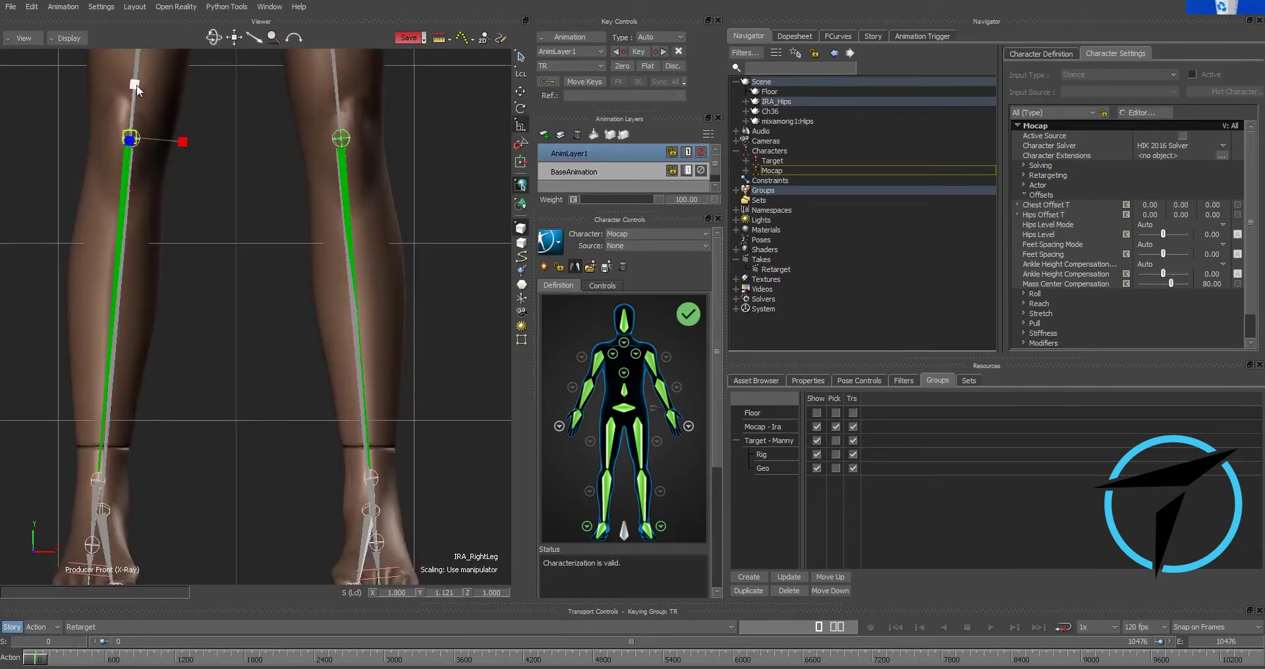
pyautogui.moveTo(136, 84); pyautogui.dragTo(166, 40)
pyautogui.scroll(-3, 247, 307)
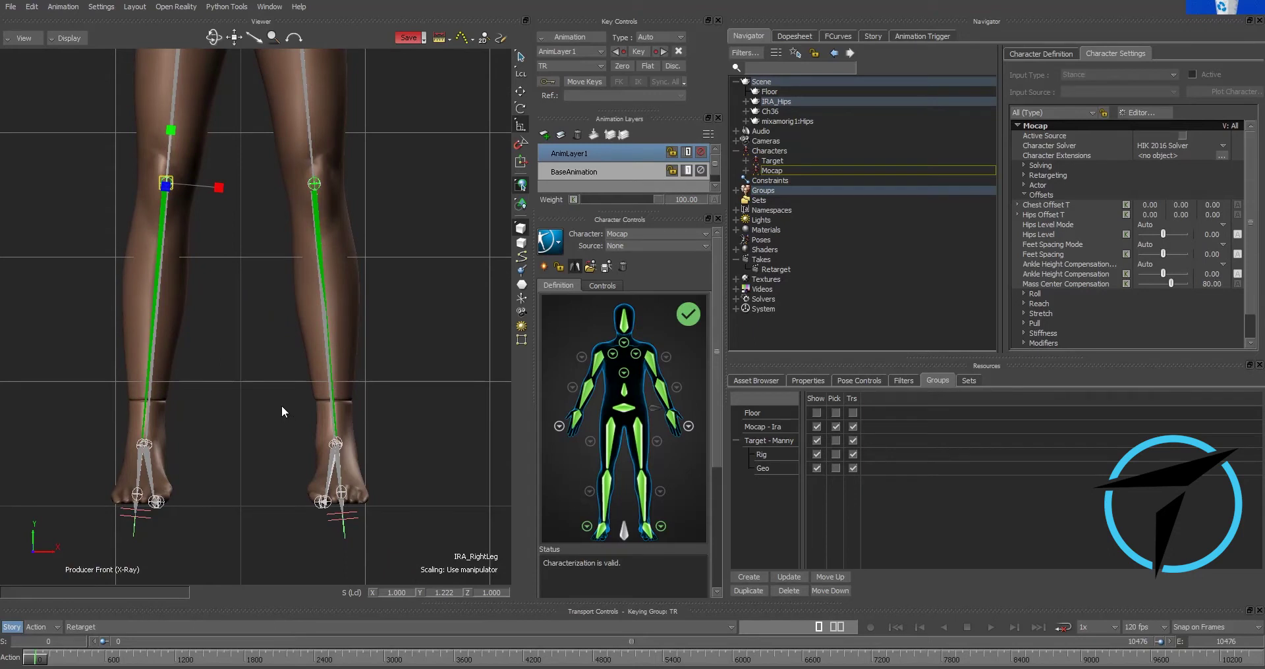
# Step: Rotate only the IRA_RightFoot bone slightly in the front view so it points straight down to the floor
pyautogui.click(335, 445)
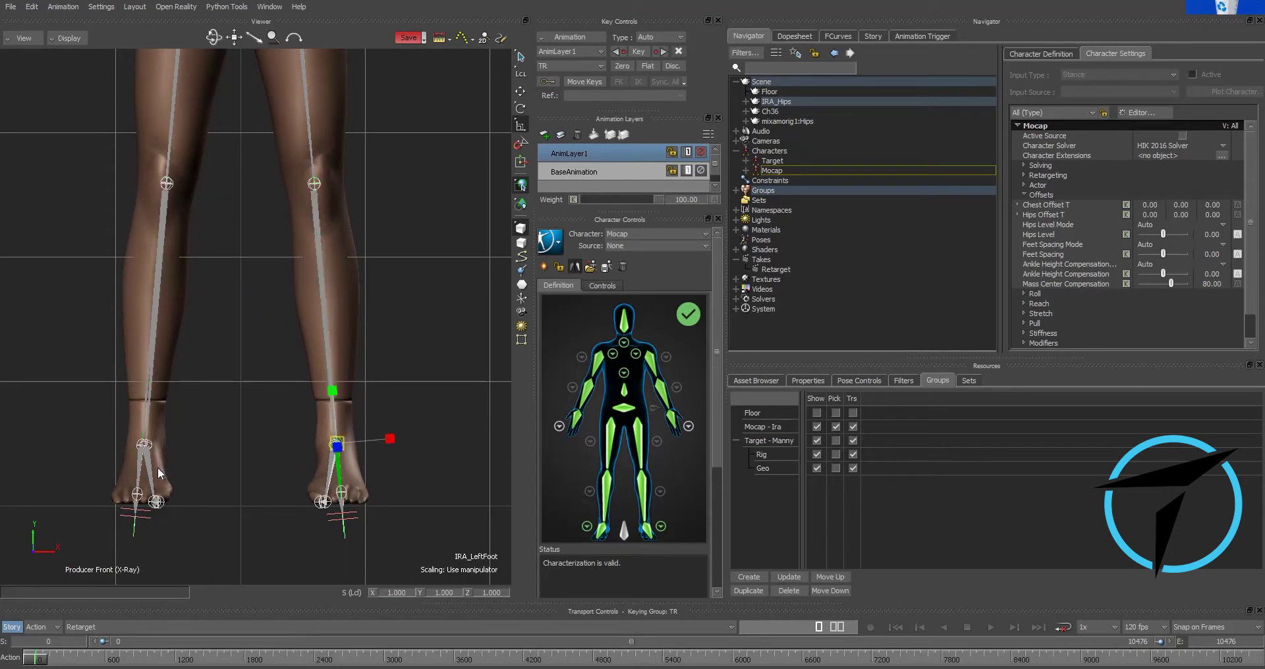
pyautogui.click(144, 444)
pyautogui.press('r')
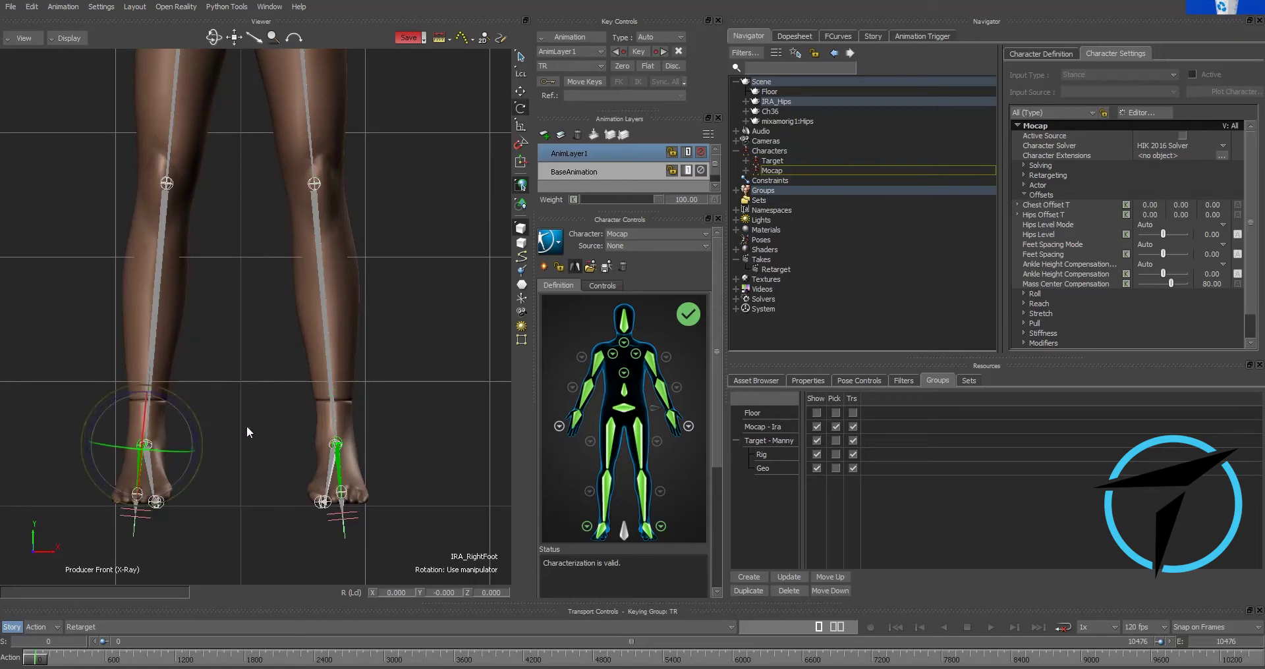
pyautogui.click(177, 438)
pyautogui.click(143, 444)
pyautogui.moveTo(167, 402)
pyautogui.mouseDown()
pyautogui.moveTo(123, 397)
pyautogui.moveTo(184, 412)
pyautogui.moveTo(165, 423)
pyautogui.moveTo(150, 416)
pyautogui.moveTo(156, 403)
pyautogui.mouseUp()
# Step: Rotate the IRA_LeftFoot bone slightly in the front view until it points straight down, and clear the selection
pyautogui.click(336, 444)
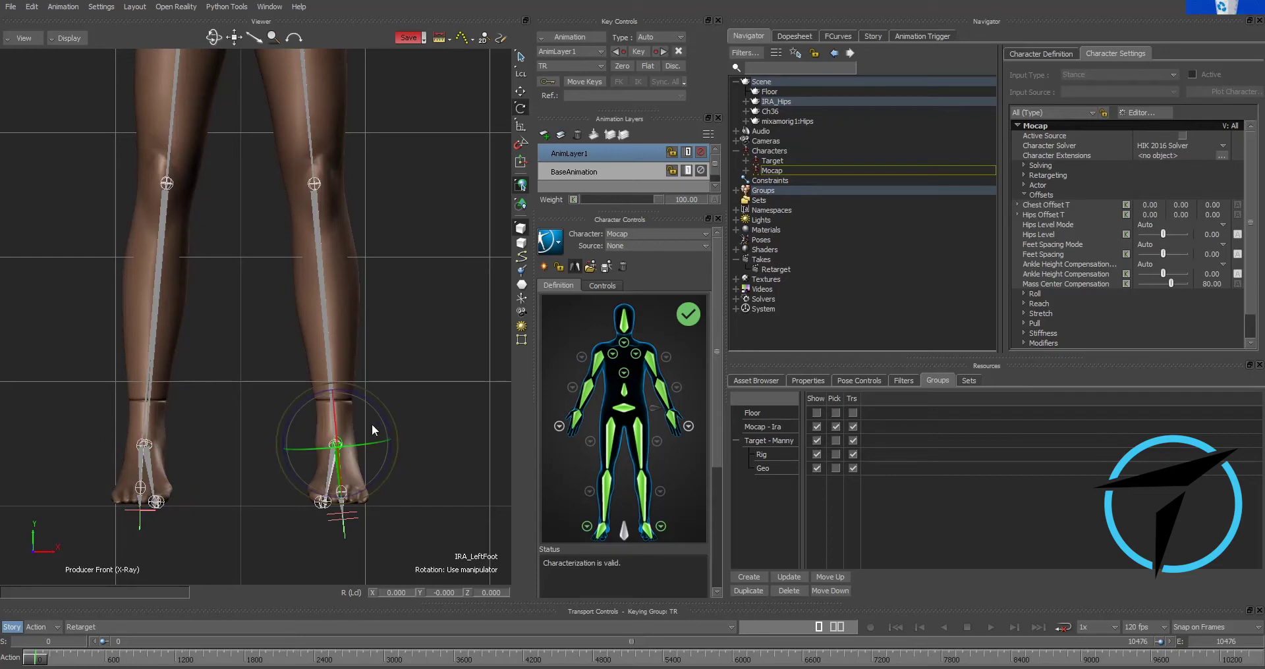
pyautogui.moveTo(378, 410); pyautogui.dragTo(359, 446)
pyautogui.click(412, 432)
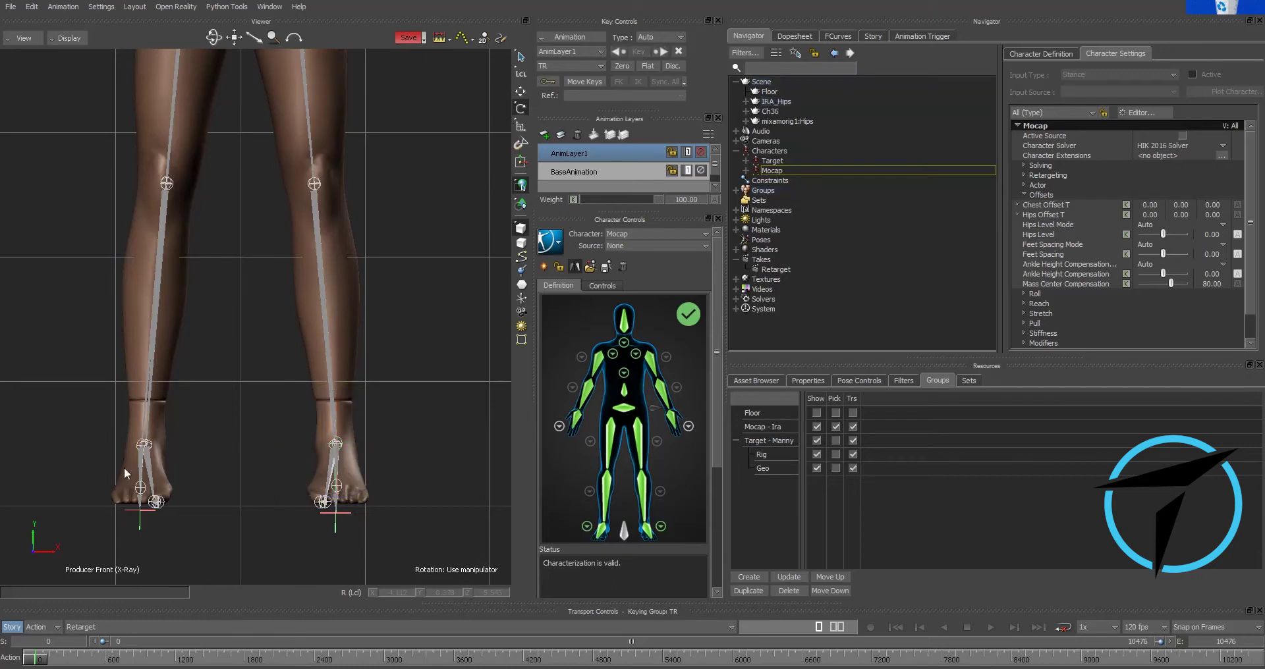
# Step: Shorten both IRA foot bones together along Y so they end at the floor line, and clear the selection
pyautogui.click(144, 445)
pyautogui.press('s')
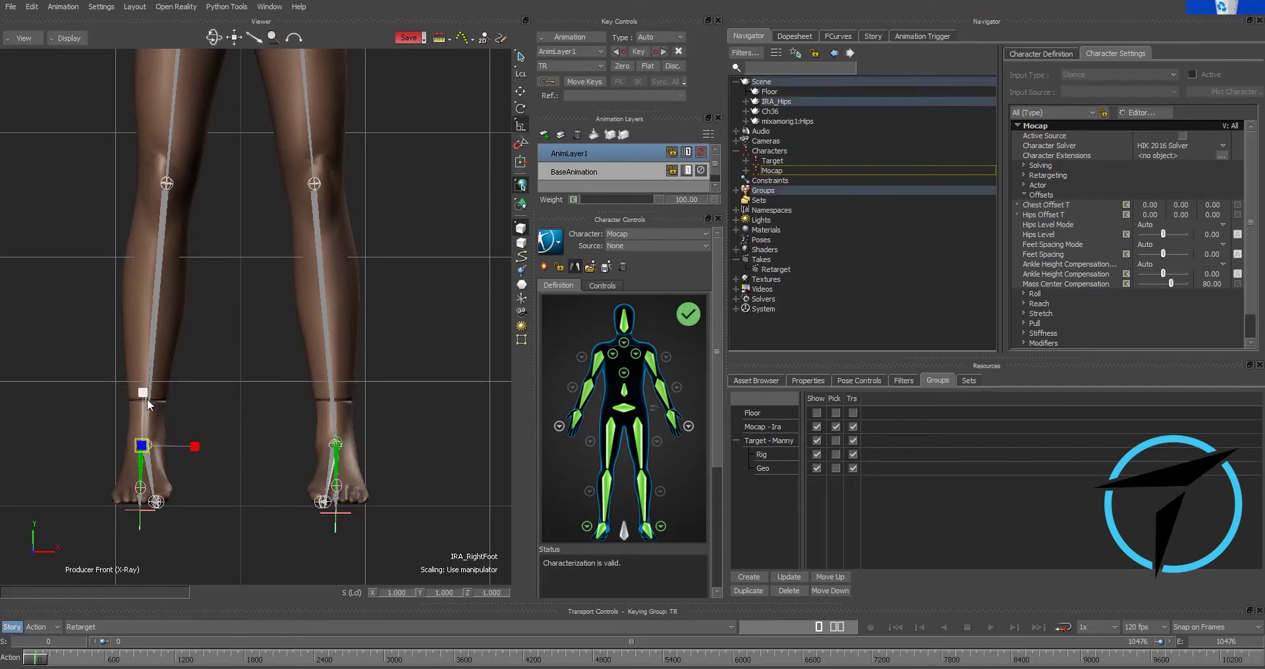
pyautogui.moveTo(145, 398); pyautogui.dragTo(171, 440)
pyautogui.click(250, 292)
# Step: Examine the mocap skeleton's alignment with the target in the front view, from the feet and hips up to the shoulders and head
pyautogui.scroll(-6, 316, 362)
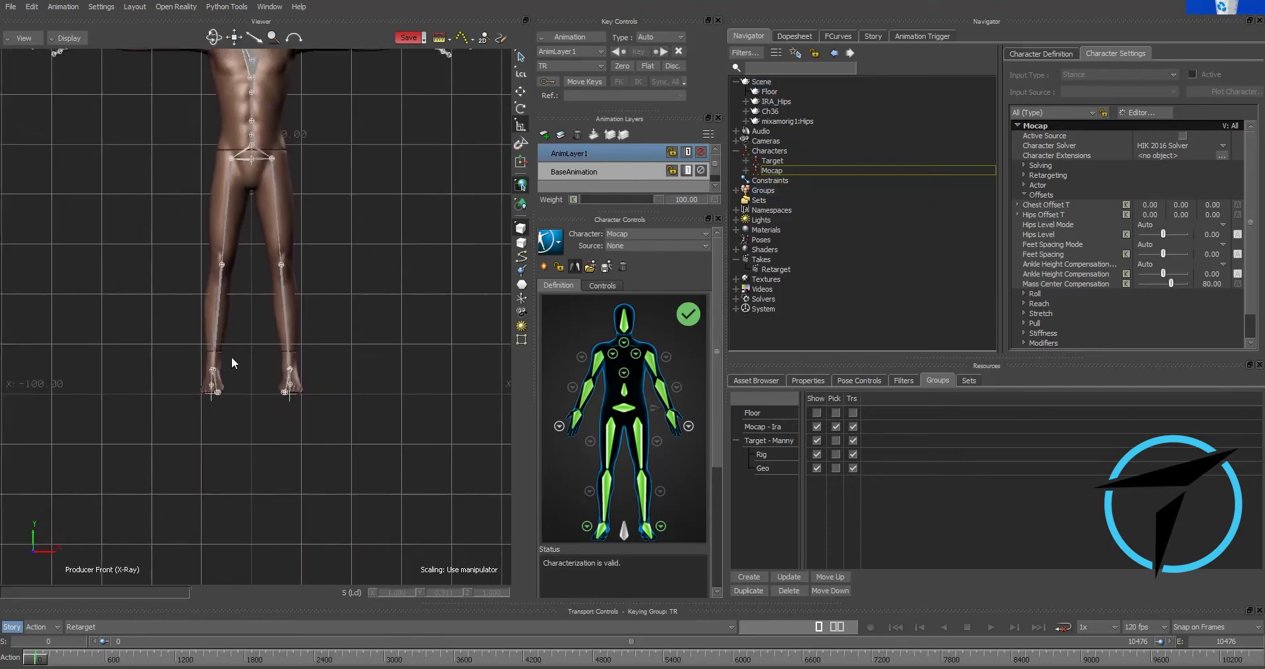
pyautogui.scroll(8, 254, 444)
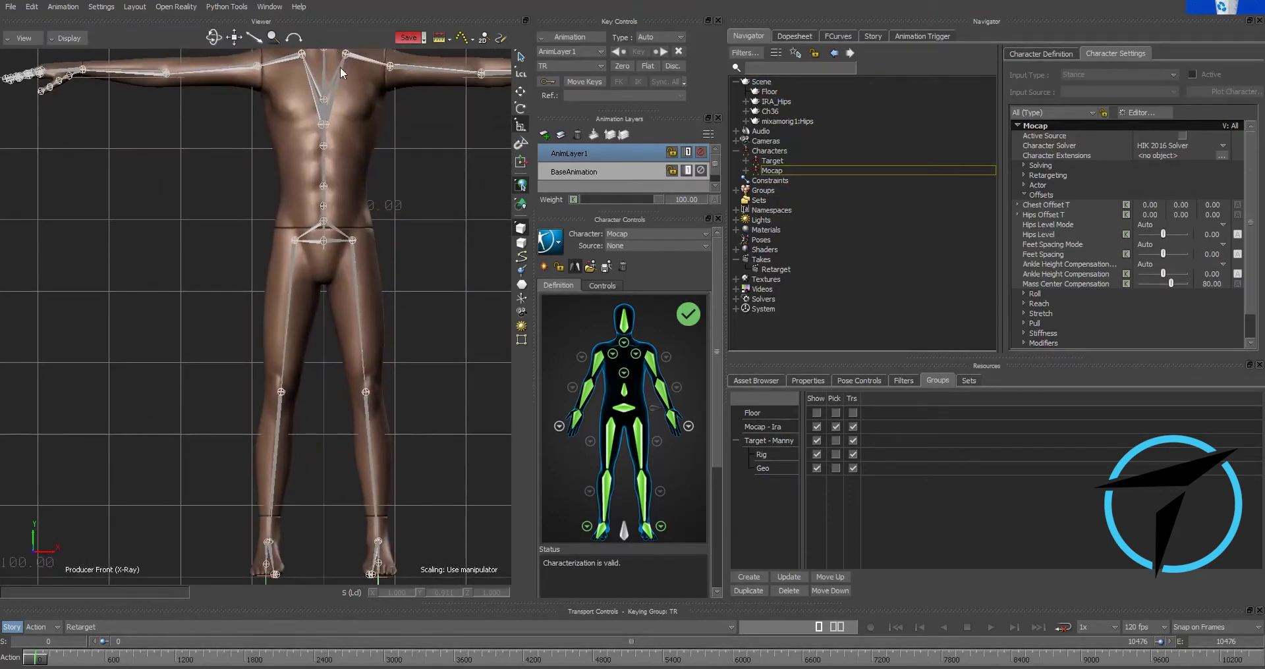
pyautogui.scroll(6, 294, 337)
pyautogui.scroll(-3, 135, 509)
pyautogui.scroll(2, 274, 120)
pyautogui.scroll(-3, 292, 176)
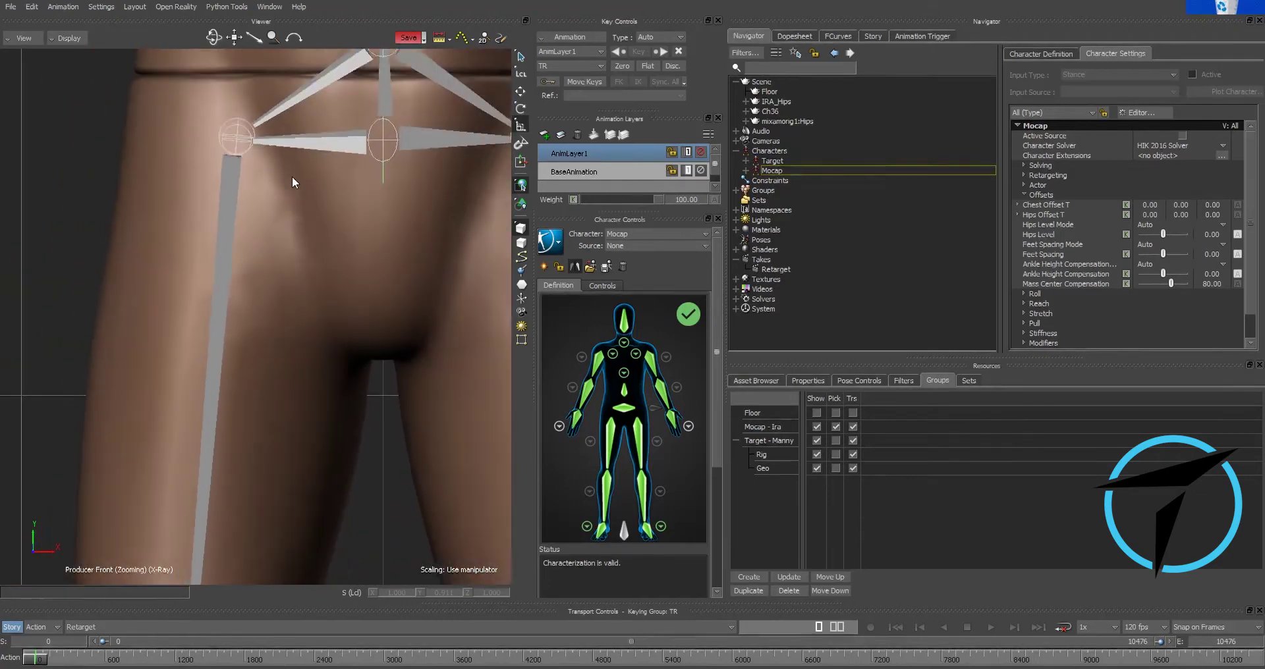
pyautogui.keyDown('shift'); pyautogui.moveTo(374, 250); pyautogui.dragTo(328, 407); pyautogui.keyUp('shift')
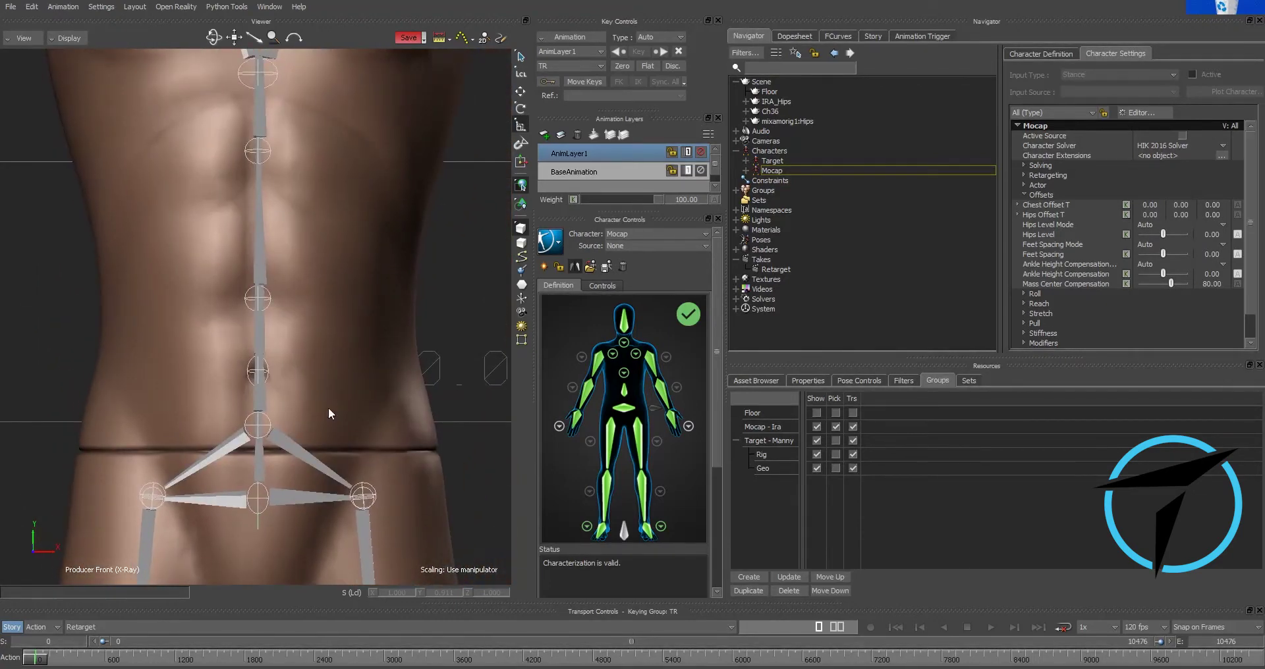
pyautogui.scroll(-2, 288, 236)
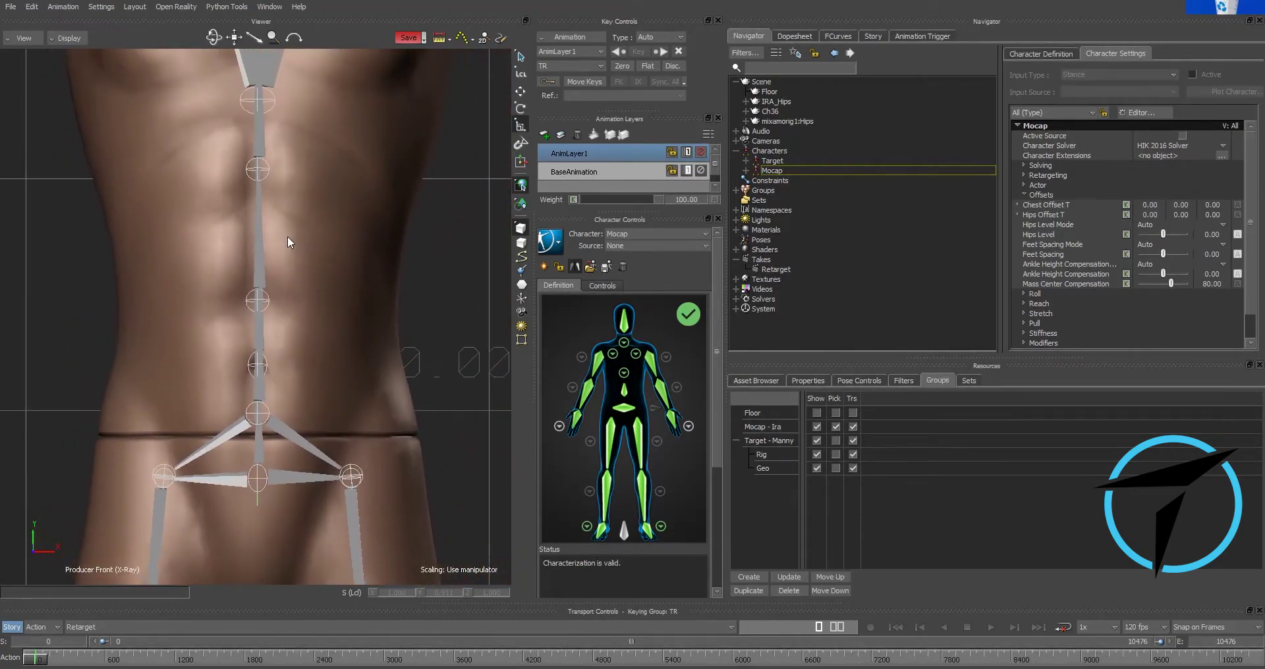
pyautogui.keyDown('shift'); pyautogui.moveTo(287, 236); pyautogui.dragTo(272, 465); pyautogui.keyUp('shift')
pyautogui.scroll(2, 298, 417)
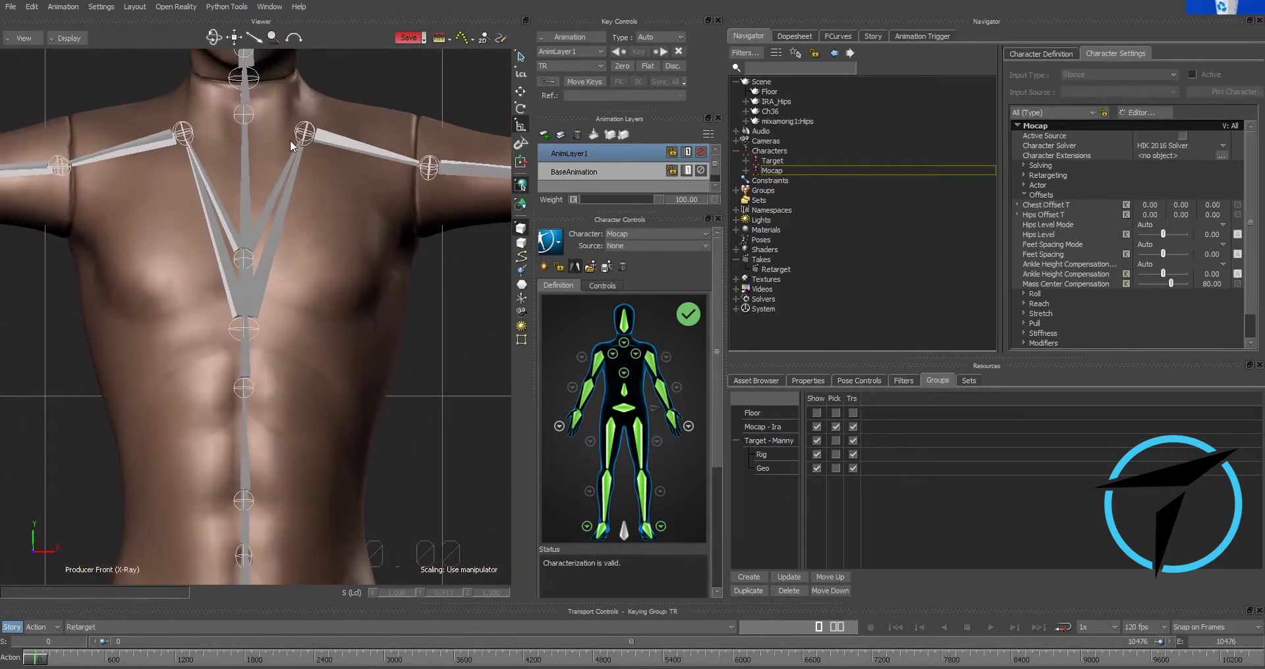
pyautogui.scroll(2, 290, 139)
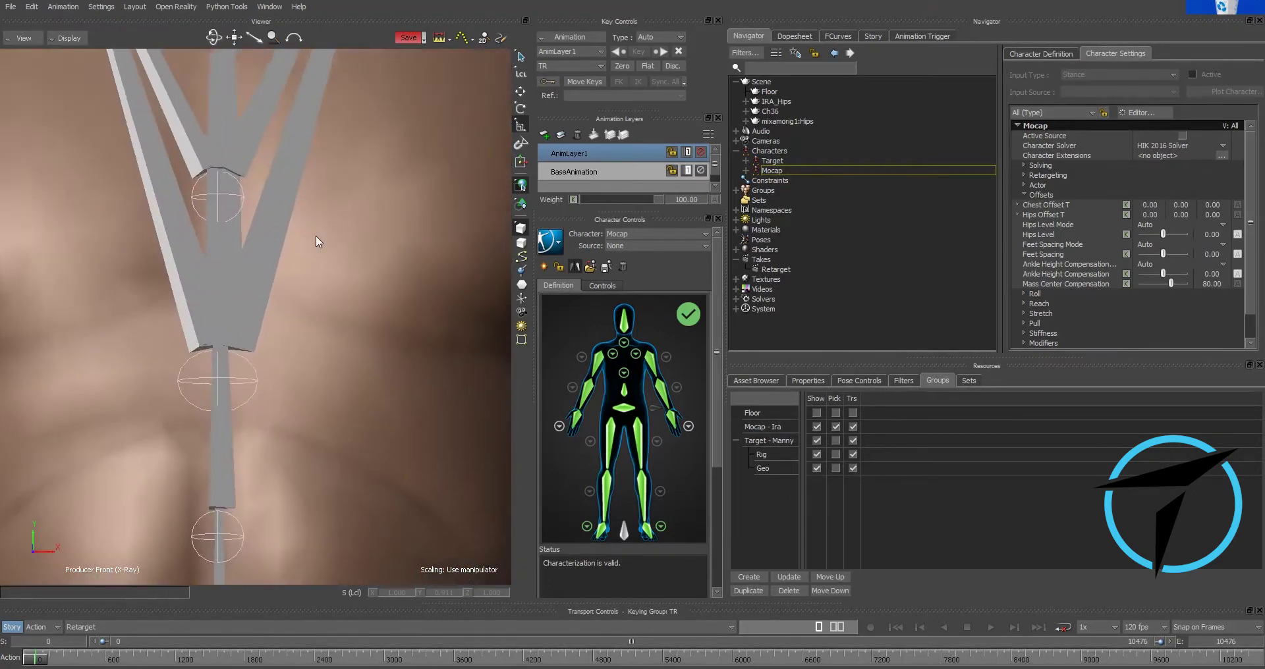
pyautogui.scroll(-6, 315, 236)
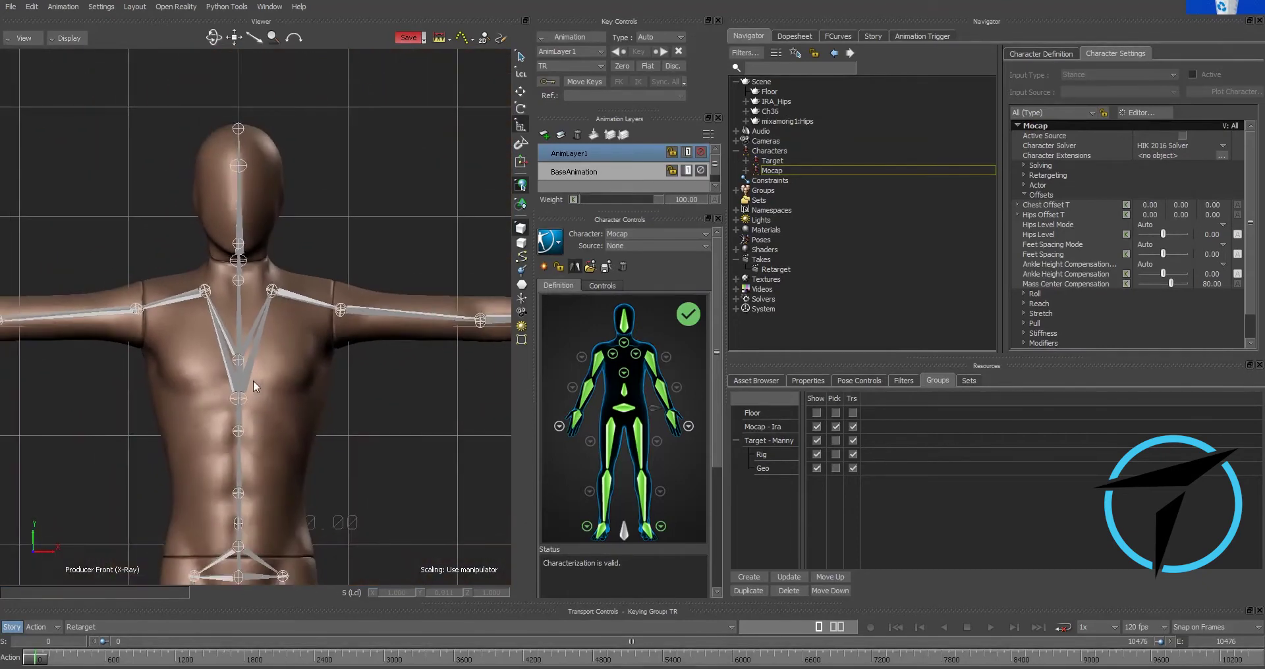
pyautogui.scroll(-5, 253, 381)
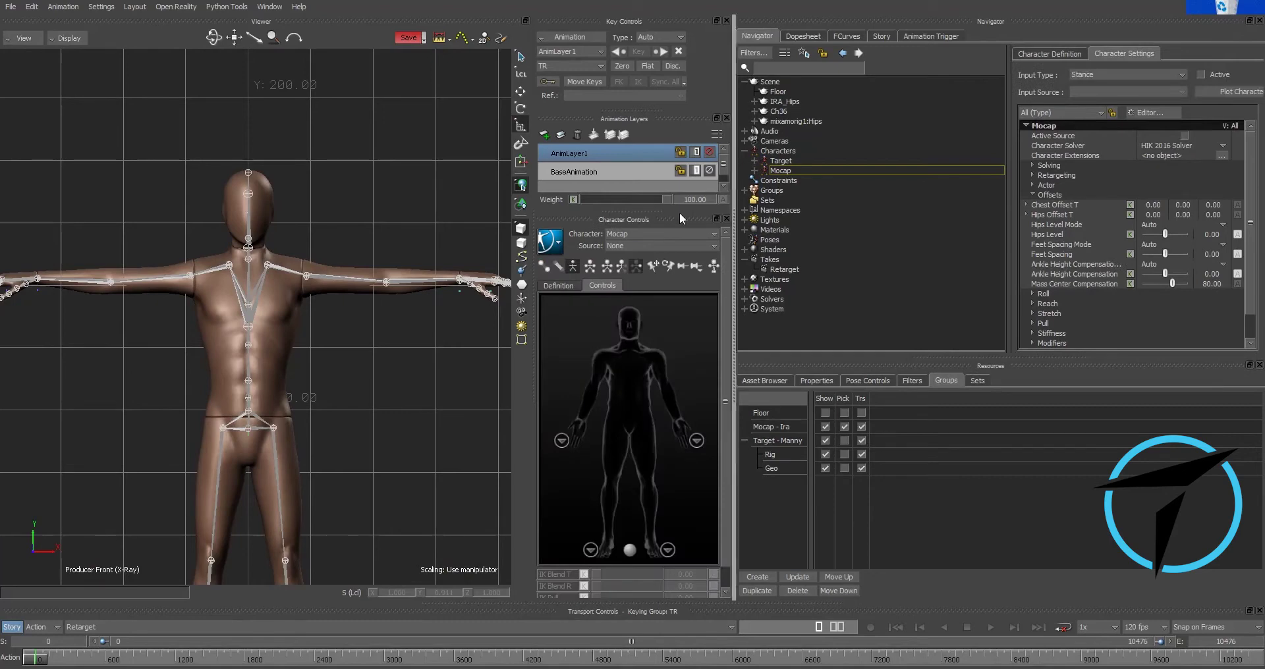
# Step: Make Target the current character, compare its feet and body with the mocap skeleton in perspective, and widen the character settings area
pyautogui.click(616, 234)
pyautogui.click(631, 257)
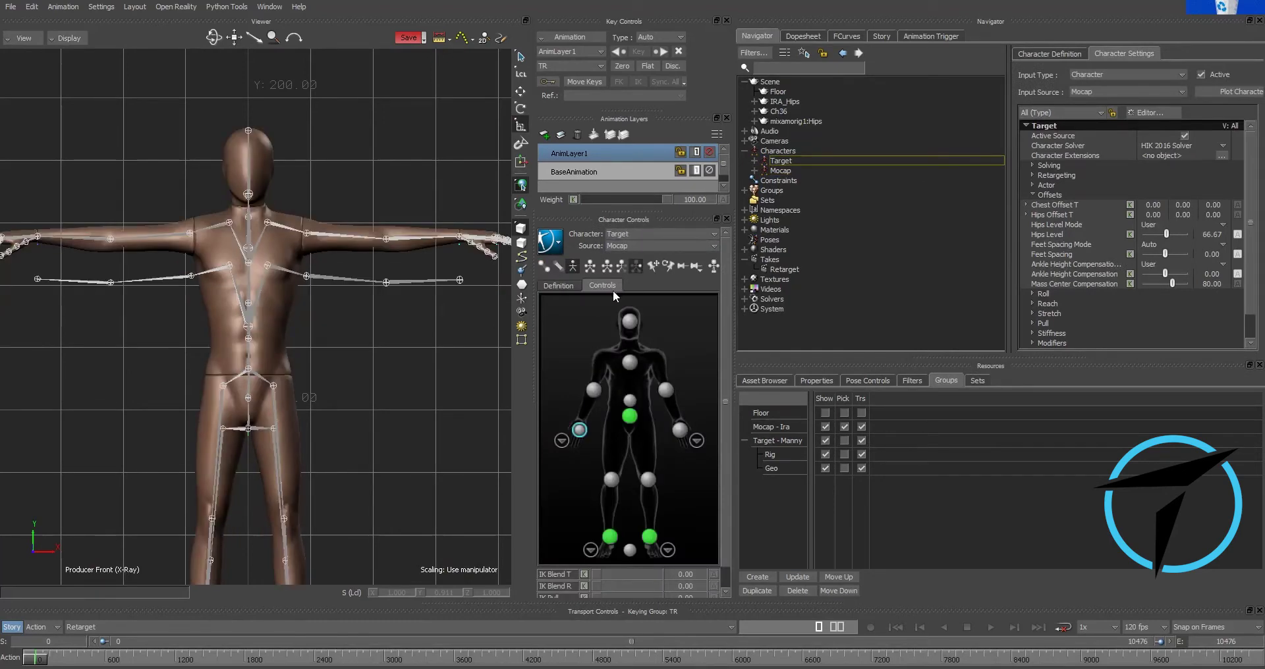
pyautogui.hotkey('ctrl', 'e')
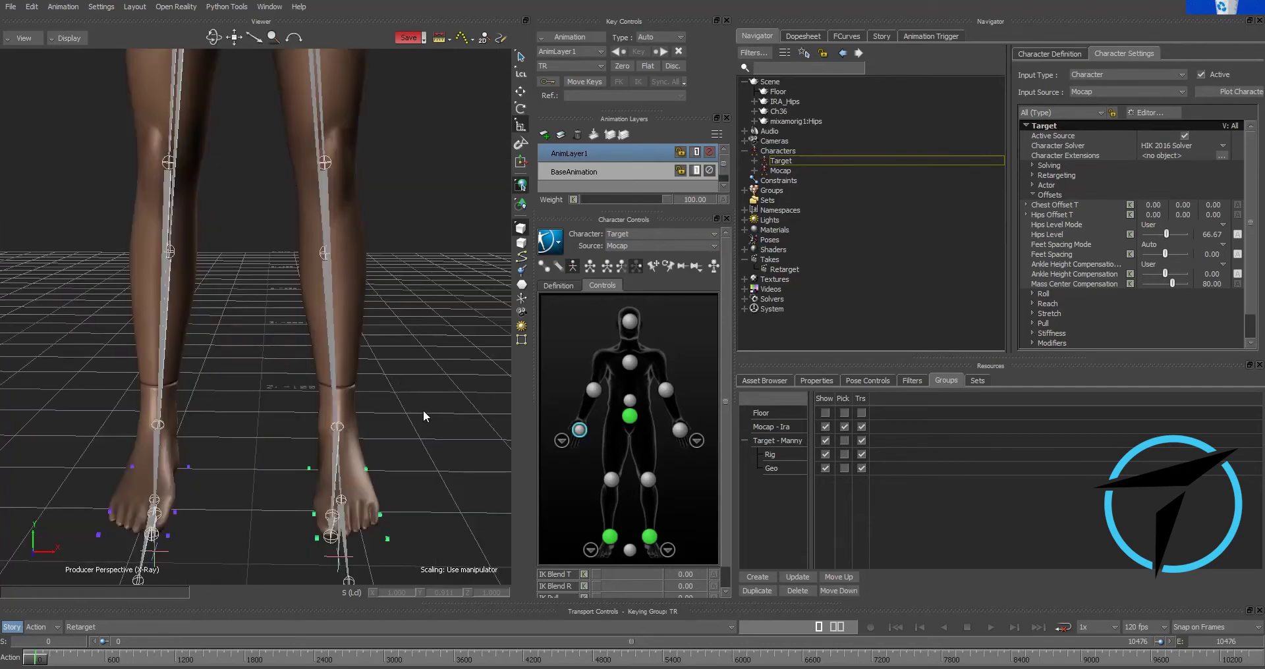
pyautogui.keyDown('ctrl'); pyautogui.keyDown('shift'); pyautogui.moveTo(372, 415); pyautogui.dragTo(309, 373); pyautogui.keyUp('shift'); pyautogui.keyUp('ctrl')
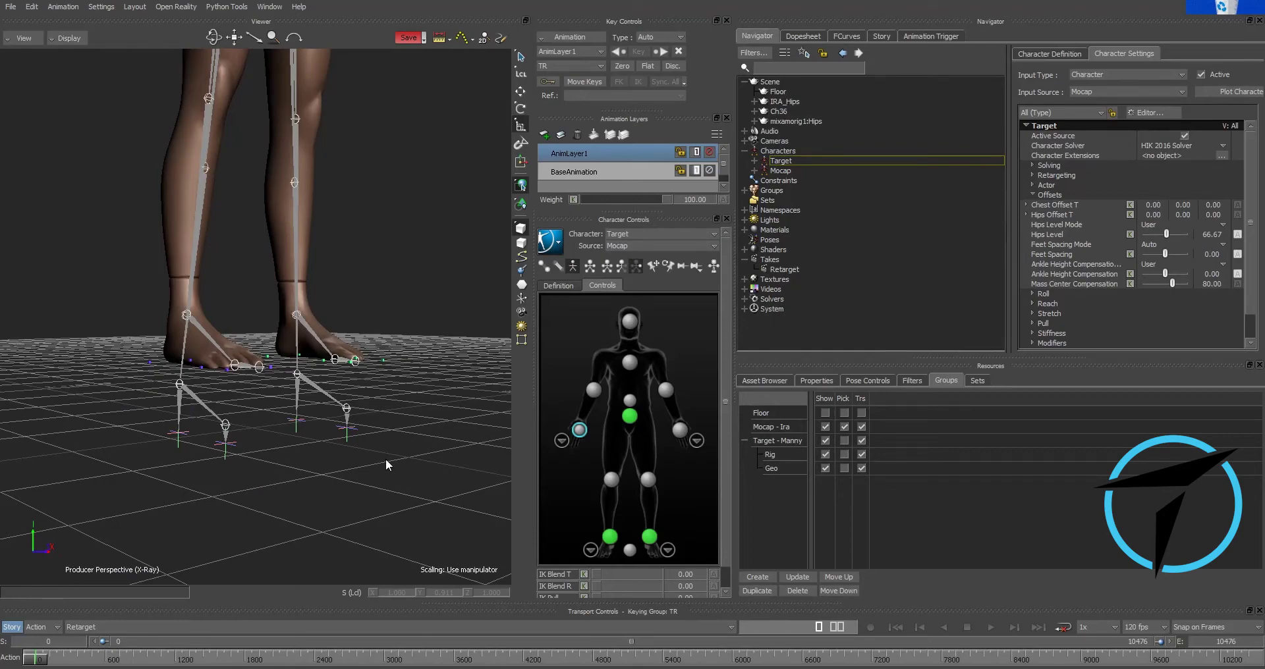
pyautogui.keyDown('ctrl'); pyautogui.keyDown('shift'); pyautogui.moveTo(303, 453); pyautogui.dragTo(253, 487); pyautogui.keyUp('shift'); pyautogui.keyUp('ctrl')
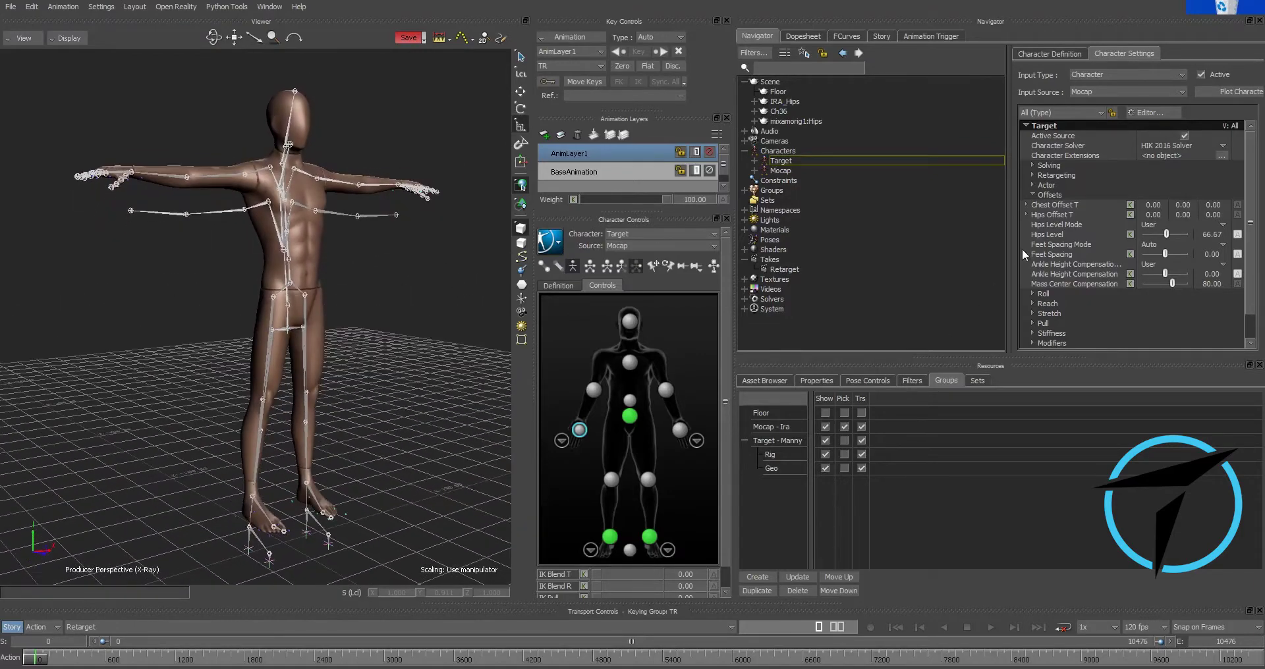
pyautogui.moveTo(1008, 256); pyautogui.dragTo(858, 280)
pyautogui.keyDown('ctrl'); pyautogui.keyDown('shift'); pyautogui.moveTo(303, 471); pyautogui.dragTo(311, 476); pyautogui.keyUp('shift'); pyautogui.keyUp('ctrl')
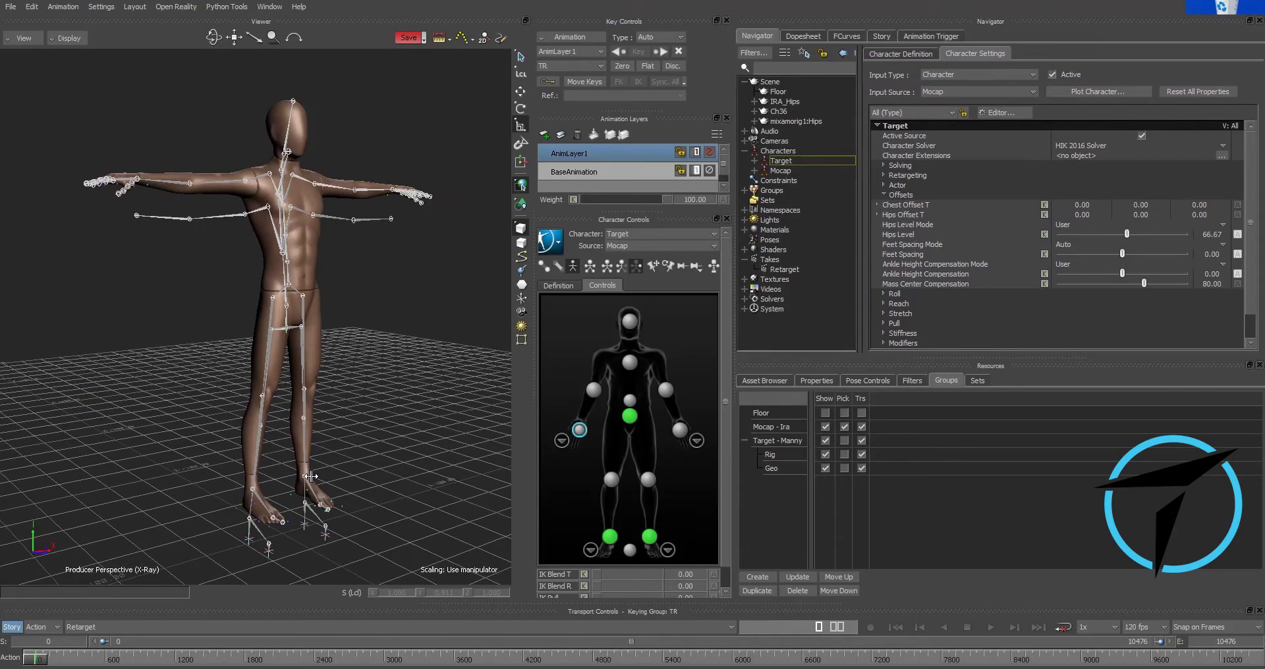
# Step: Scrub the Retarget take forward to the T-pose near frame 1356 and compare the mocap skeleton's shoulders and arms with Manny's
pyautogui.moveTo(34, 662); pyautogui.dragTo(56, 660)
pyautogui.keyDown('ctrl'); pyautogui.keyDown('shift'); pyautogui.moveTo(283, 476); pyautogui.dragTo(184, 458); pyautogui.keyUp('shift'); pyautogui.keyUp('ctrl')
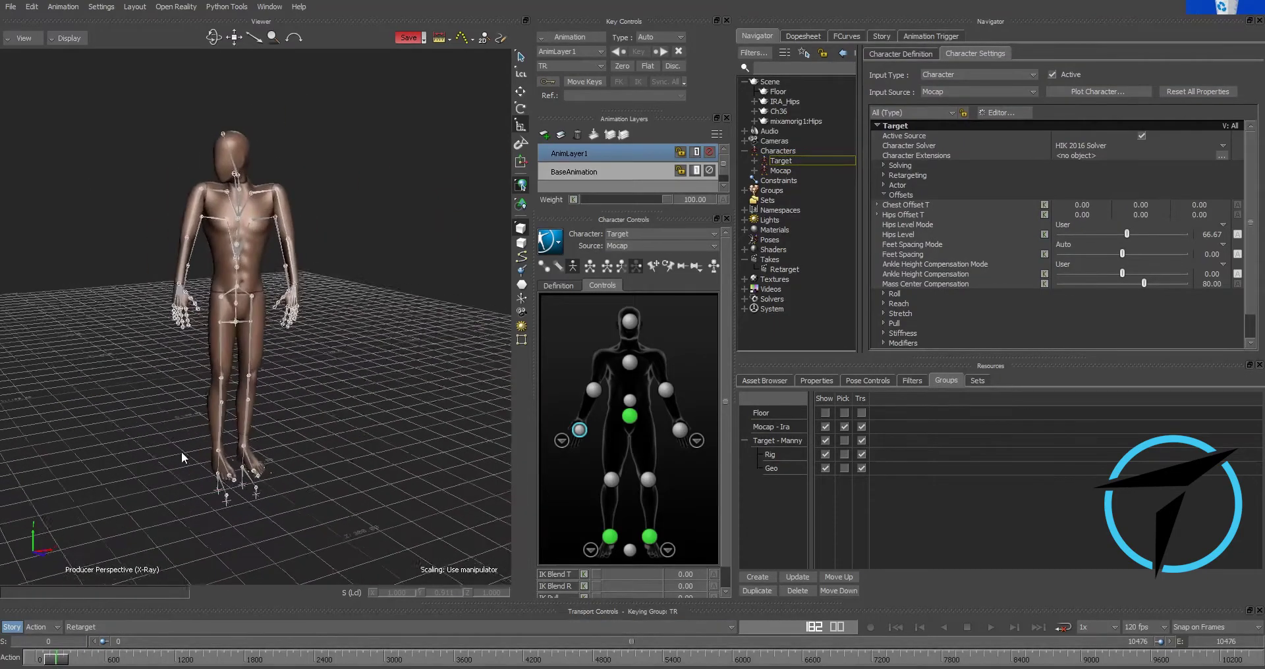
pyautogui.moveTo(50, 663); pyautogui.dragTo(197, 665)
pyautogui.moveTo(237, 395)
pyautogui.keyDown('ctrl'); pyautogui.keyDown('shift'); pyautogui.mouseDown()
pyautogui.moveTo(227, 376)
pyautogui.moveTo(219, 385)
pyautogui.mouseUp(); pyautogui.keyUp('shift'); pyautogui.keyUp('ctrl')
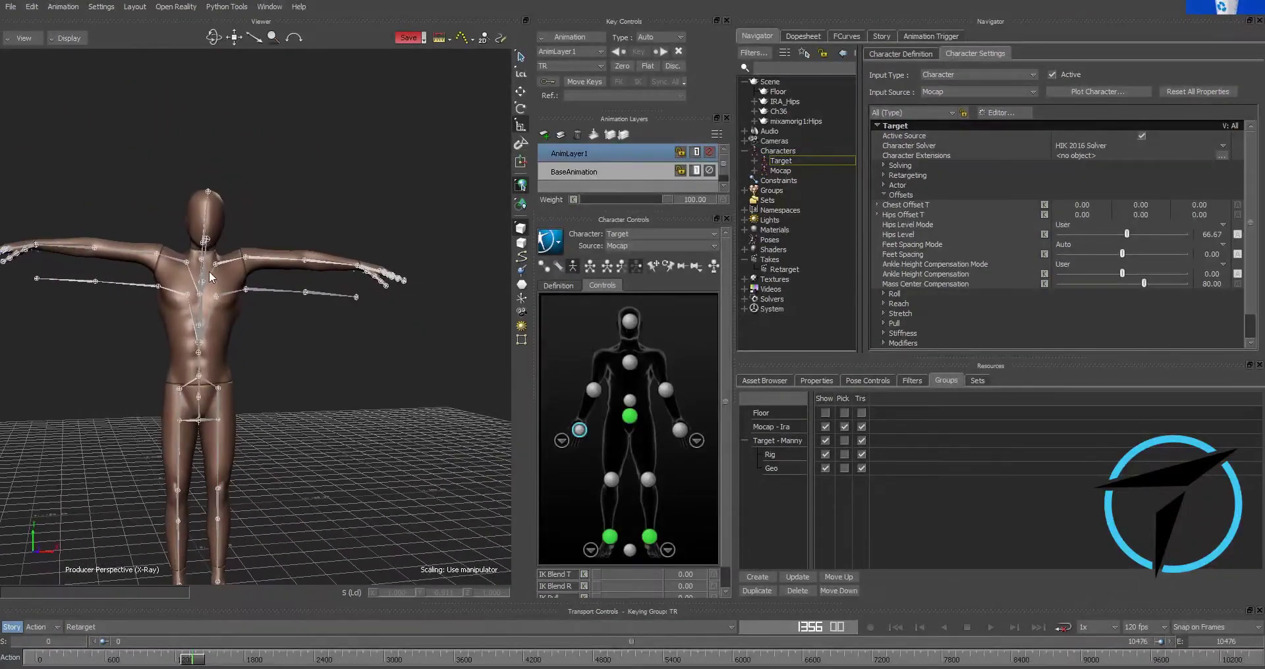
pyautogui.keyDown('ctrl'); pyautogui.keyDown('shift'); pyautogui.moveTo(322, 452); pyautogui.dragTo(298, 461); pyautogui.keyUp('shift'); pyautogui.keyUp('ctrl')
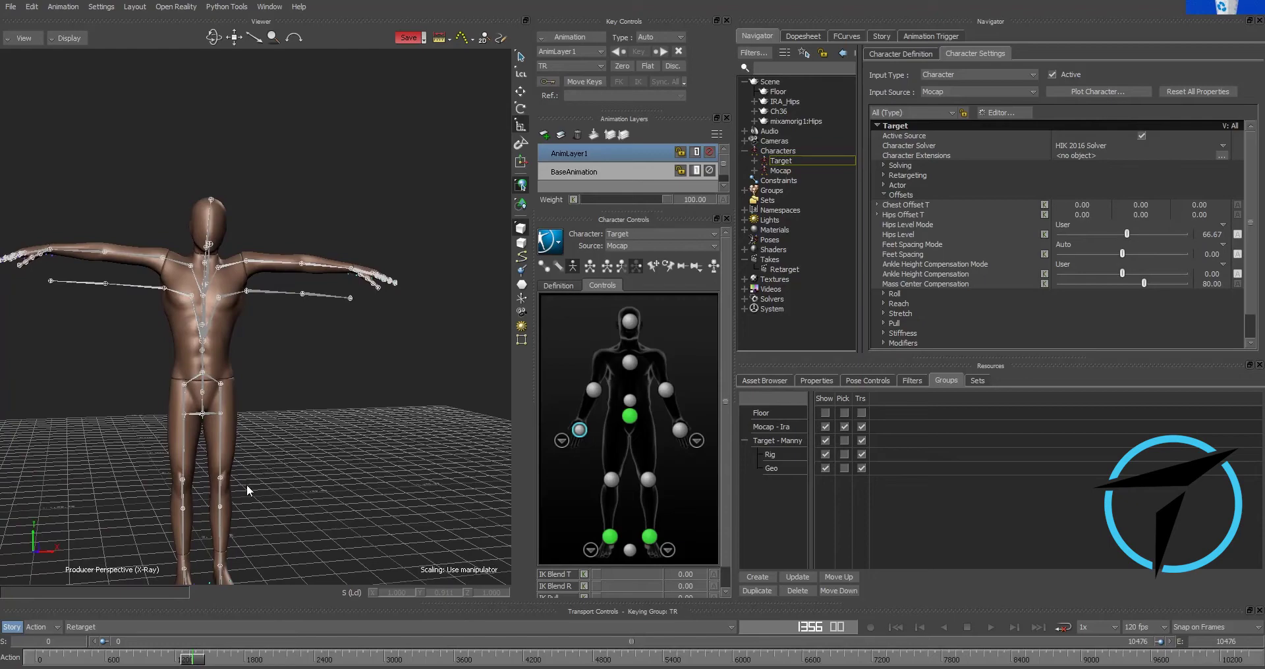
pyautogui.keyDown('ctrl'); pyautogui.keyDown('shift'); pyautogui.moveTo(261, 399); pyautogui.dragTo(251, 341); pyautogui.keyUp('shift'); pyautogui.keyUp('ctrl')
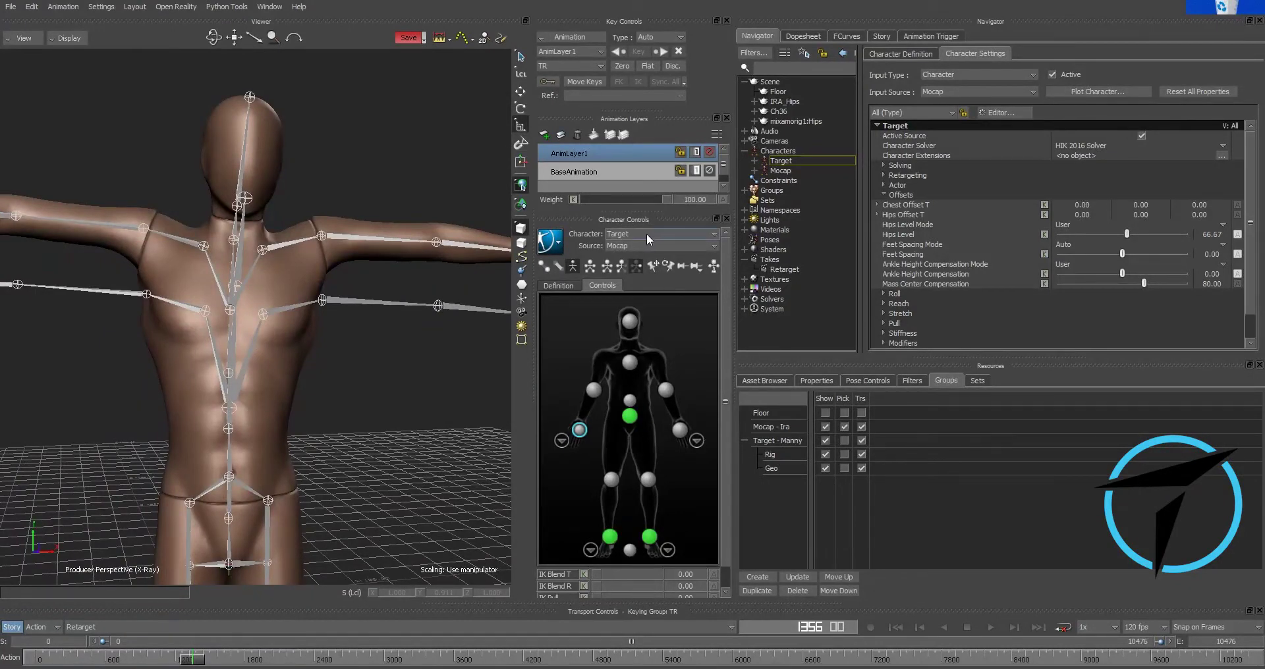
pyautogui.keyDown('ctrl'); pyautogui.moveTo(419, 468); pyautogui.dragTo(338, 479); pyautogui.keyUp('ctrl')
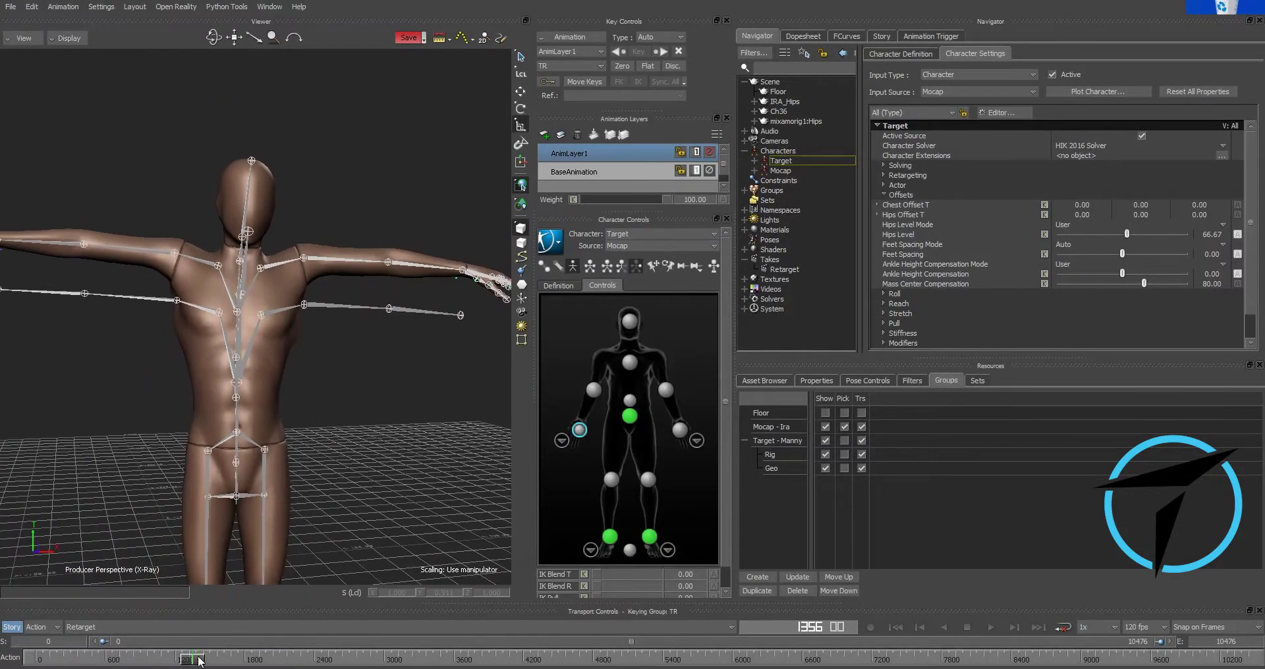
# Step: Set Target's source to Stance, then make Mocap the current character and unlock its characterization
pyautogui.click(631, 244)
pyautogui.click(619, 270)
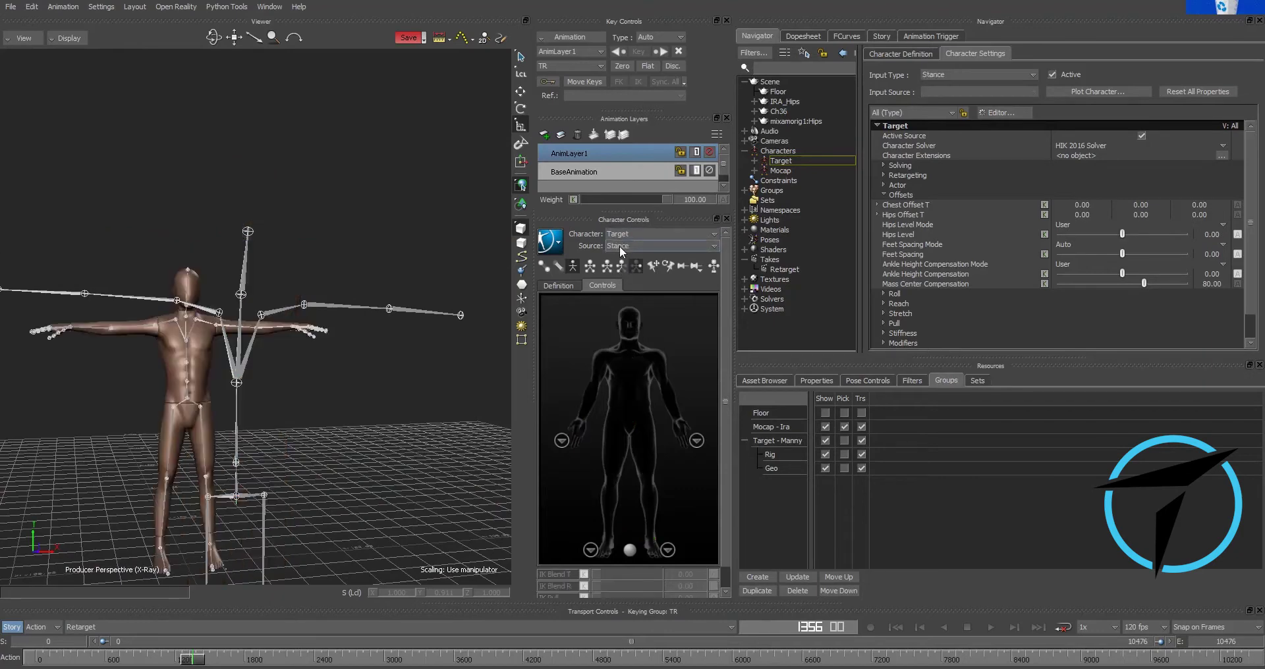
pyautogui.click(570, 283)
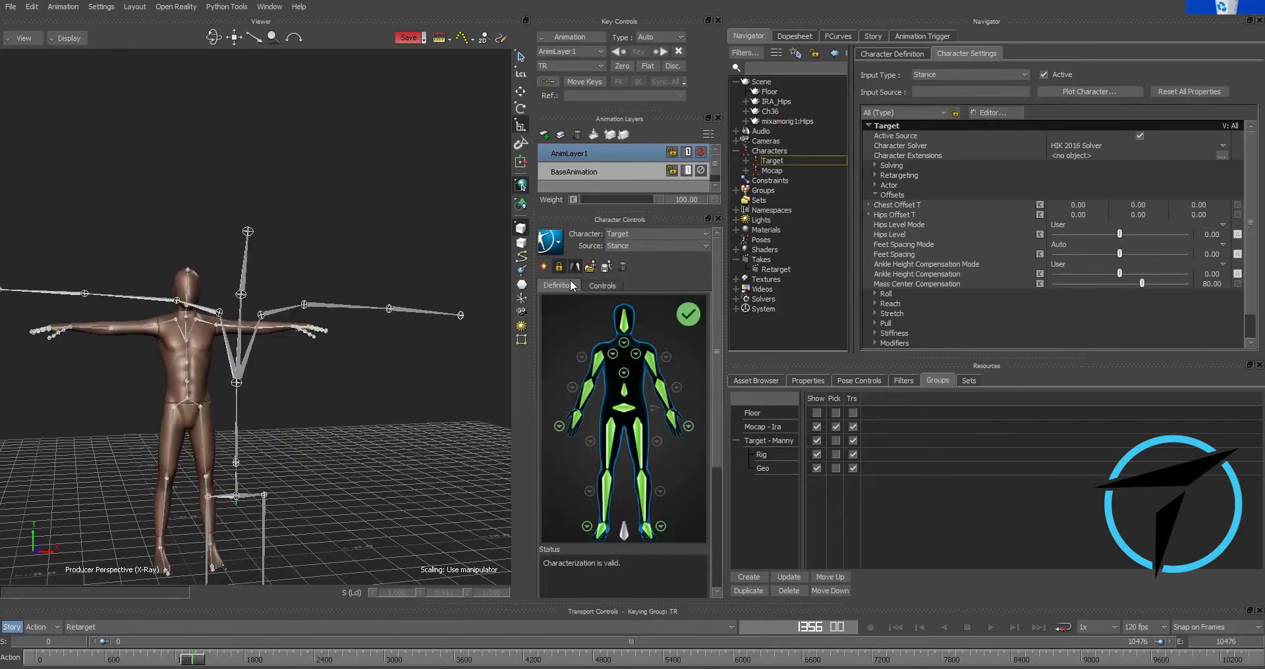
pyautogui.click(619, 233)
pyautogui.click(610, 262)
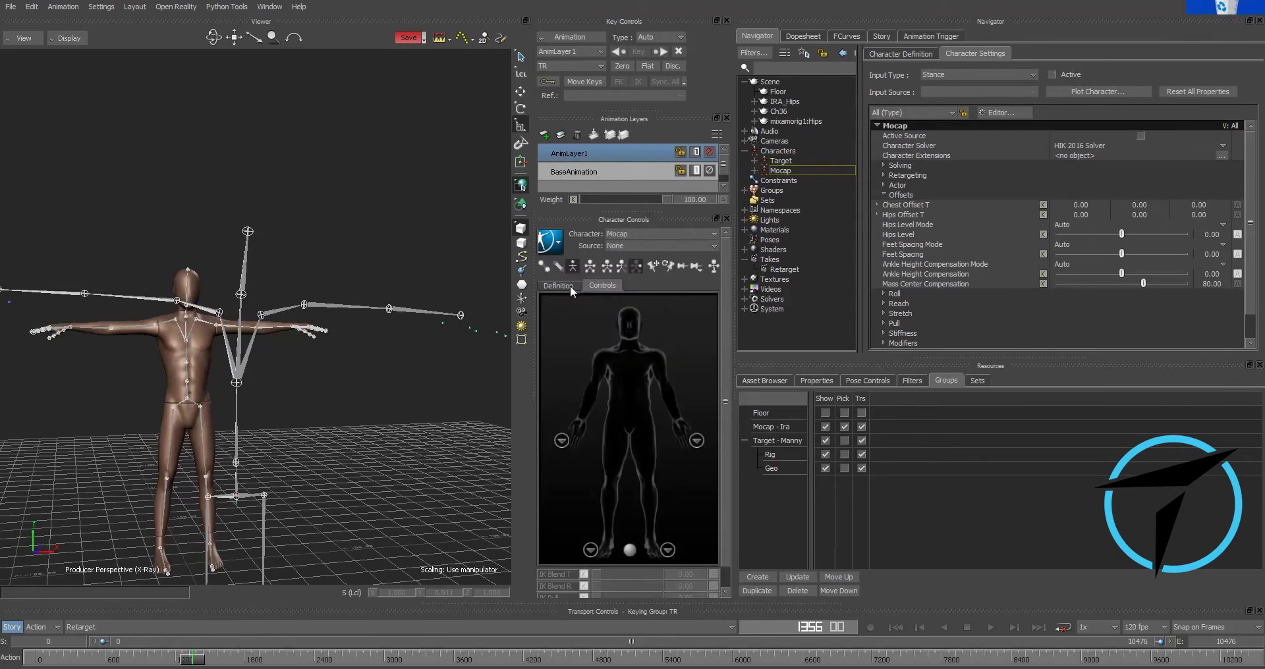
pyautogui.click(559, 267)
pyautogui.scroll(6, 145, 436)
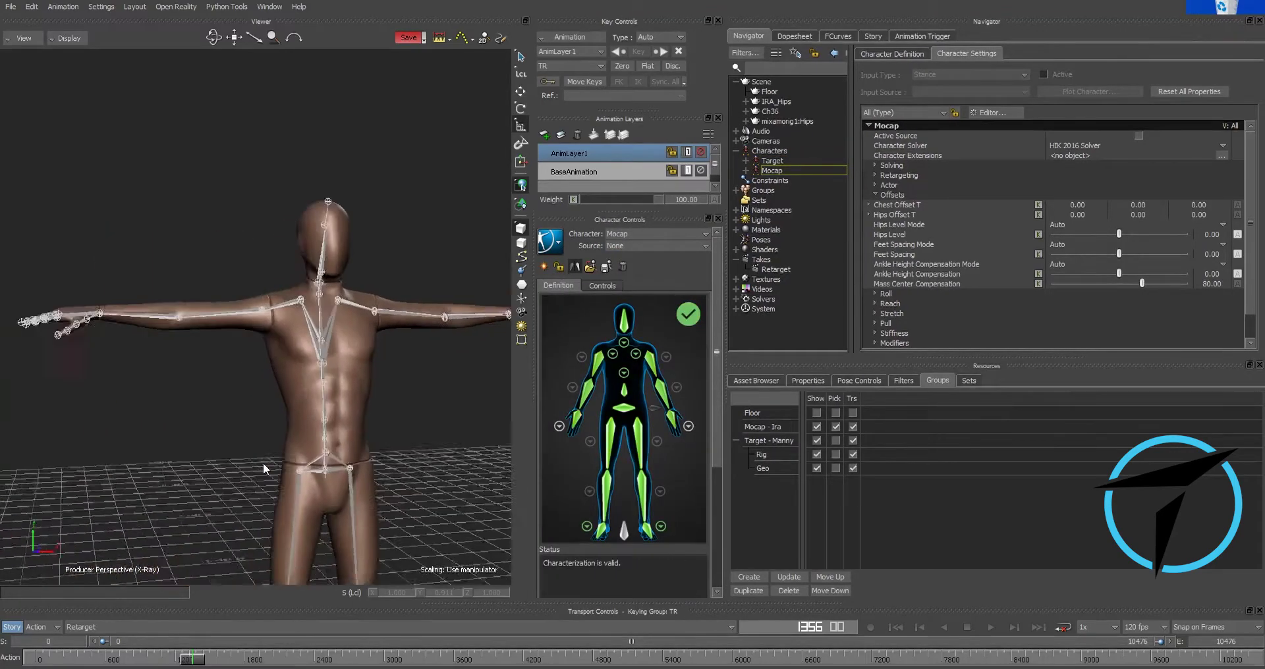
pyautogui.keyDown('ctrl'); pyautogui.keyDown('shift'); pyautogui.moveTo(275, 554); pyautogui.dragTo(390, 303); pyautogui.keyUp('shift'); pyautogui.keyUp('ctrl')
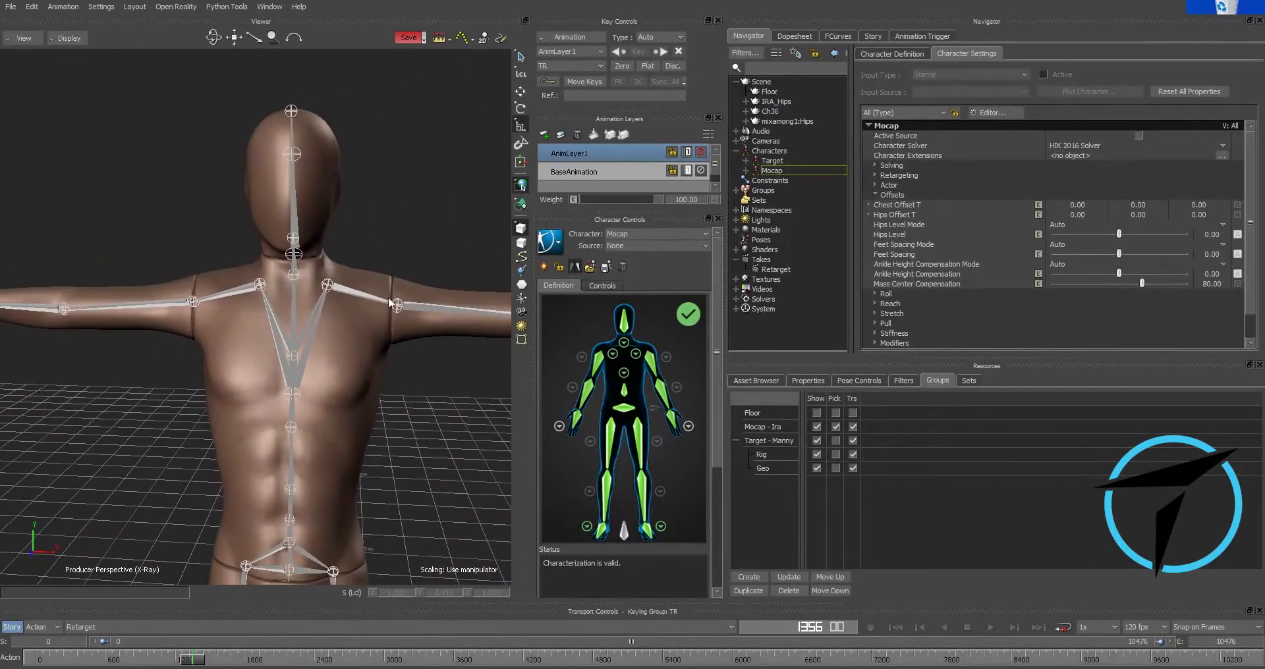
# Step: Rotate the IRA_LeftShoulder bone to about -3.8 in Z and the IRA_RightShoulder bone to about 4.4 in Z
pyautogui.click(362, 299)
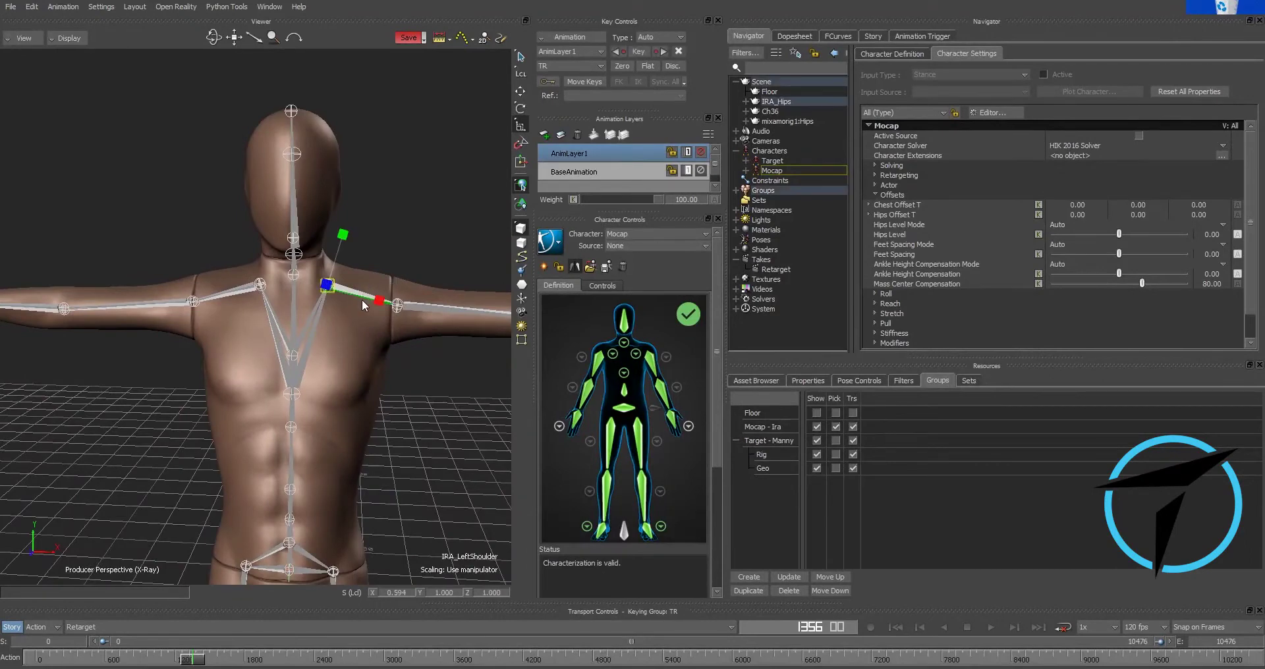
pyautogui.press('e')
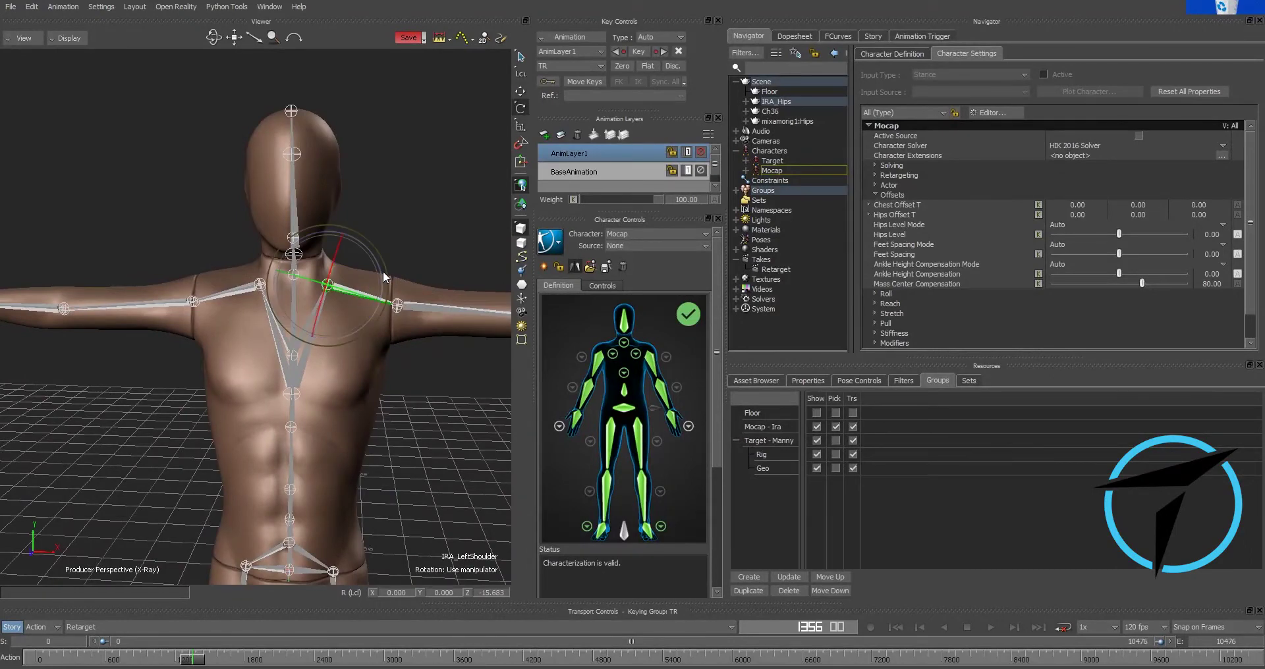
pyautogui.moveTo(383, 272); pyautogui.dragTo(436, 174)
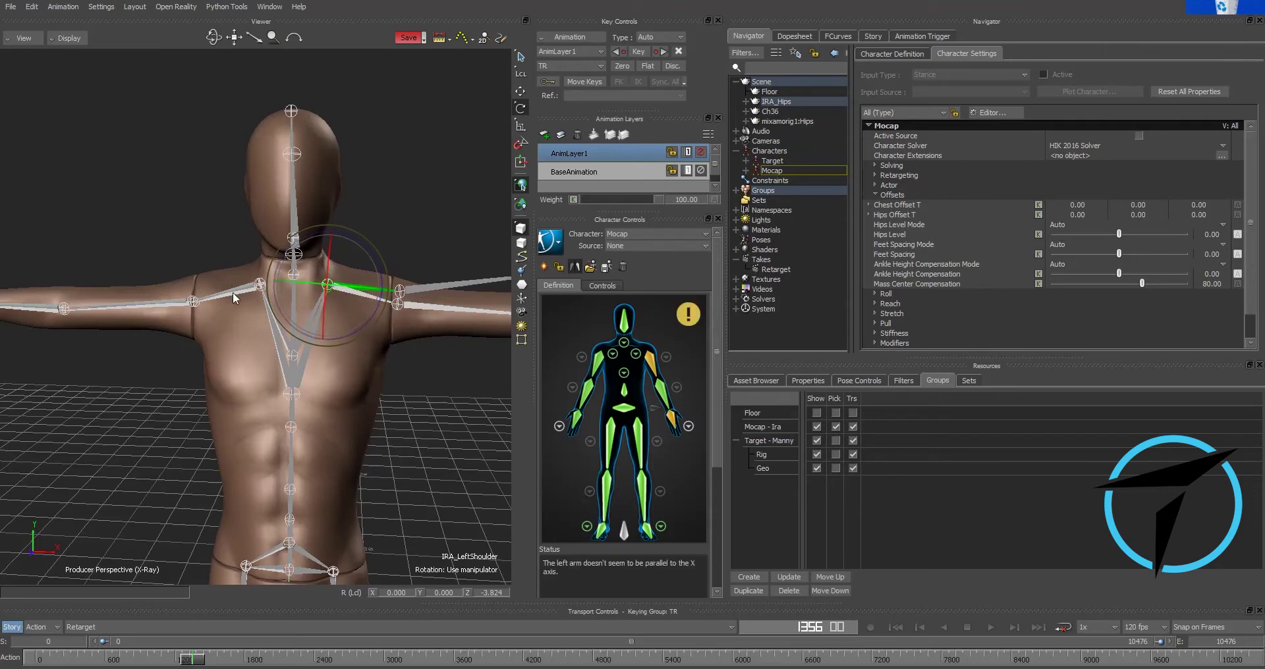
pyautogui.click(234, 293)
pyautogui.moveTo(302, 255); pyautogui.dragTo(341, 319)
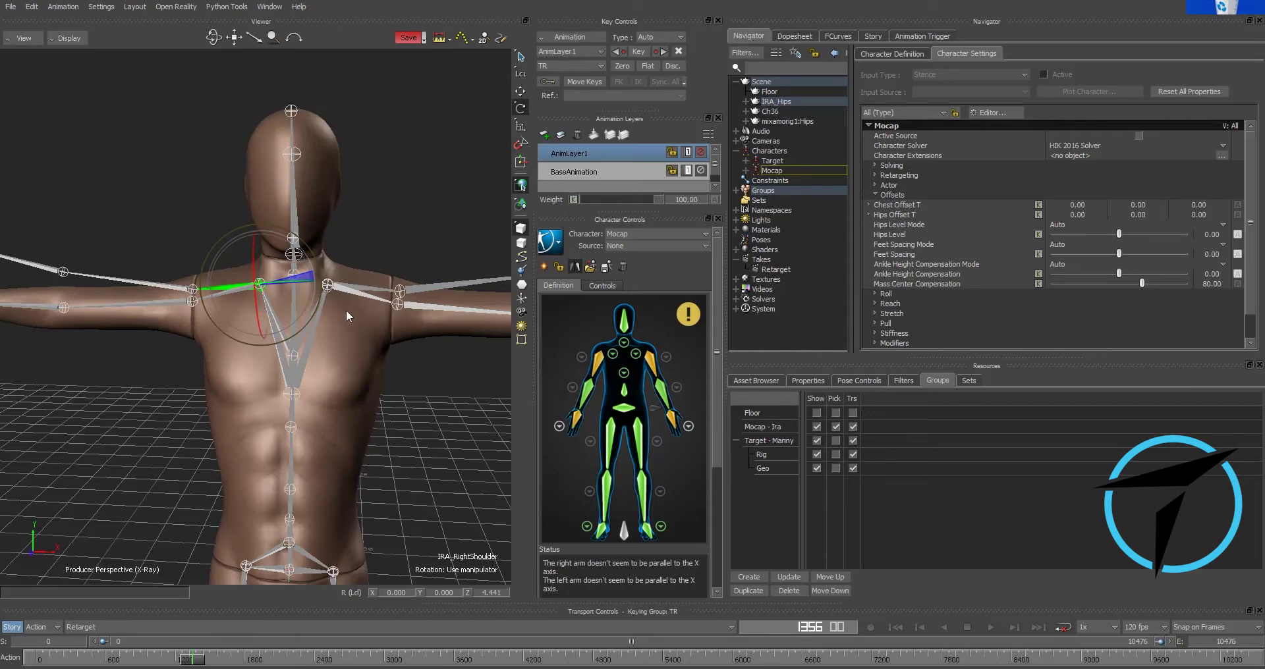
# Step: Rotate the left and right IRA upper arm bones down so the mocap arms line up with Manny's arms
pyautogui.click(454, 291)
pyautogui.moveTo(448, 268); pyautogui.dragTo(290, 314, button='middle')
pyautogui.moveTo(290, 307); pyautogui.dragTo(295, 409)
pyautogui.moveTo(295, 408); pyautogui.dragTo(377, 329, button='middle')
pyautogui.click(377, 330)
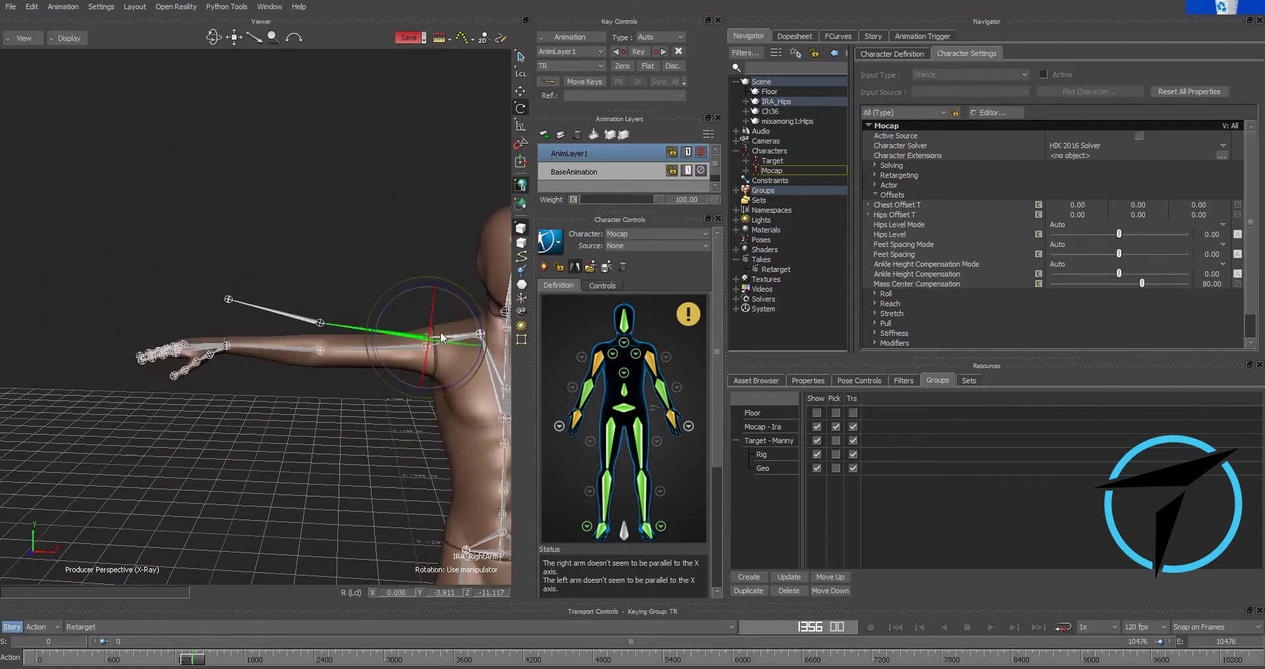
pyautogui.moveTo(448, 288); pyautogui.dragTo(345, 313)
pyautogui.moveTo(345, 310); pyautogui.dragTo(320, 306, button='middle')
# Step: Fine-tune the right arm chain and rotate IRA_LeftArm to about 0.46 in Z so both arms lie parallel to the X axis
pyautogui.click(250, 396)
pyautogui.click(304, 277)
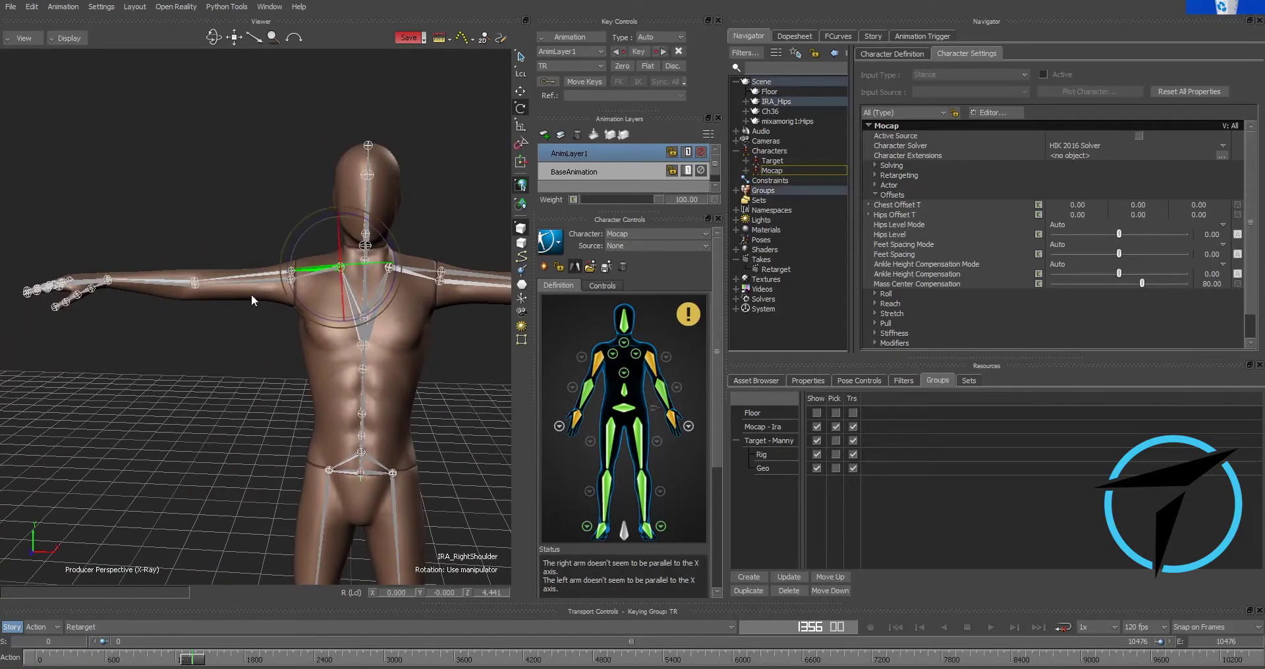
pyautogui.moveTo(319, 328); pyautogui.dragTo(326, 331)
pyautogui.click(231, 428)
pyautogui.moveTo(232, 429); pyautogui.dragTo(355, 378, button='middle')
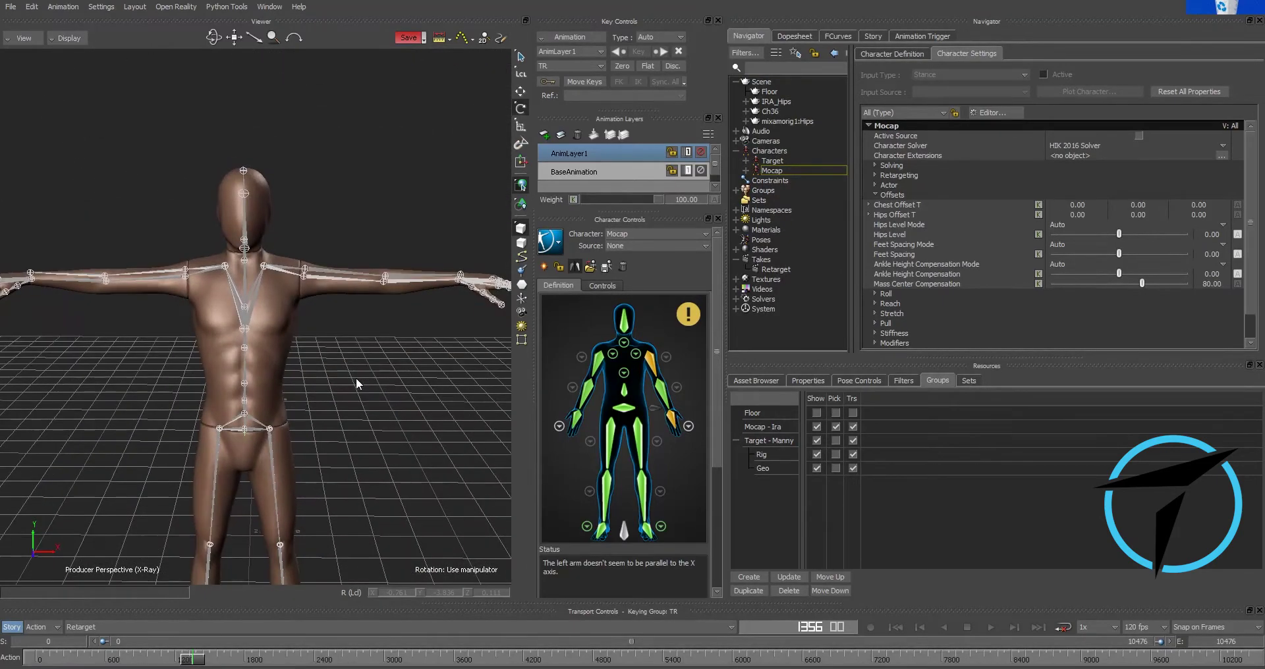
pyautogui.click(354, 269)
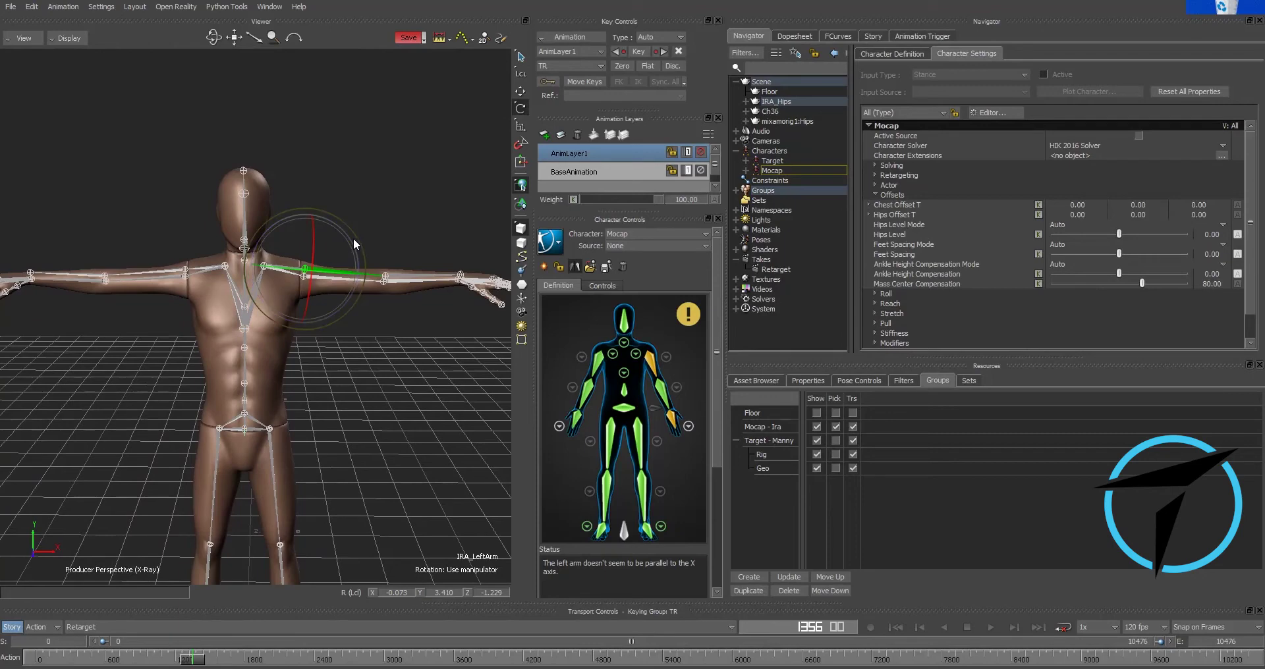
pyautogui.moveTo(353, 238); pyautogui.dragTo(347, 232)
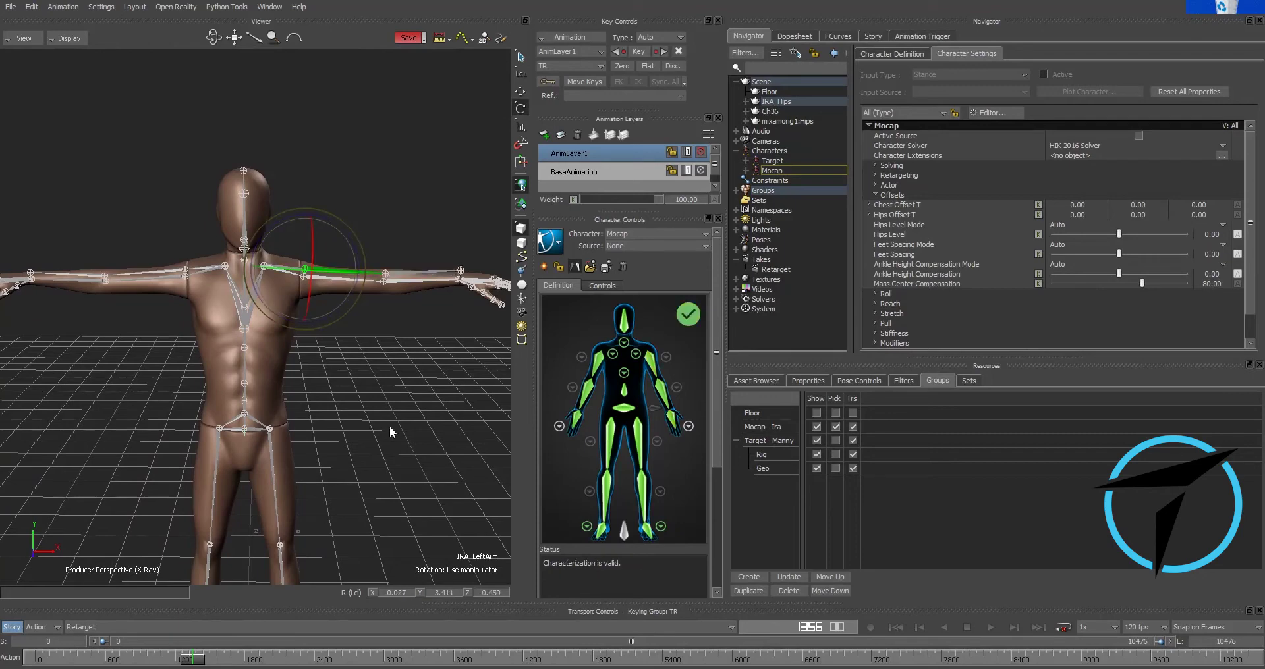
# Step: Relock the Mocap characterization and make Target the current character again with Mocap as its source
pyautogui.keyDown('shift'); pyautogui.moveTo(349, 400); pyautogui.dragTo(389, 398); pyautogui.keyUp('shift')
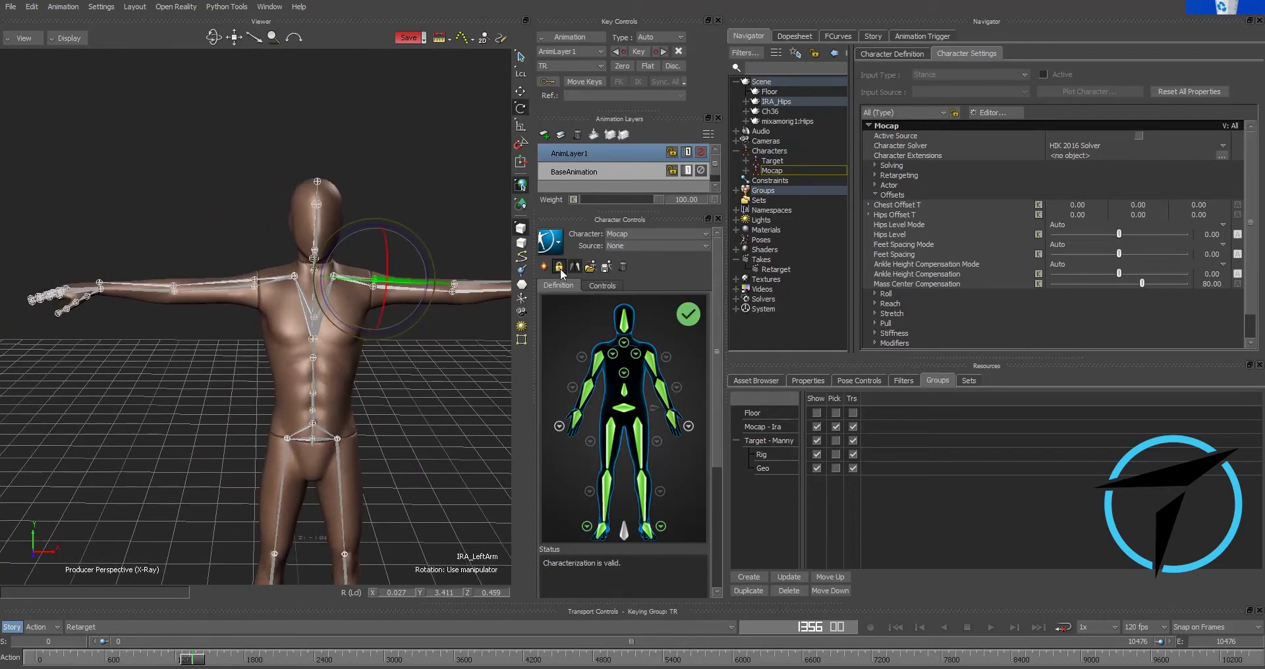
pyautogui.click(618, 234)
pyautogui.click(626, 254)
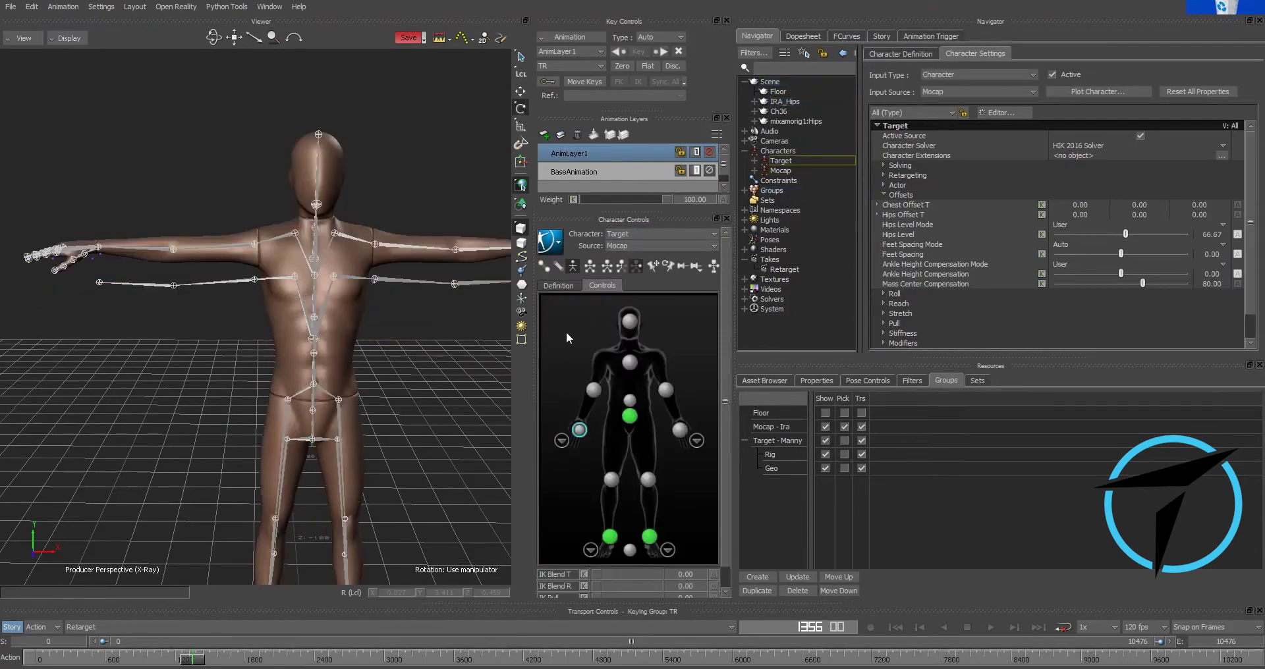
# Step: Scrub the take back to the T-pose at frame 908 and examine how Manny's arms and shoulders follow the mocap skeleton
pyautogui.moveTo(190, 659); pyautogui.dragTo(176, 658)
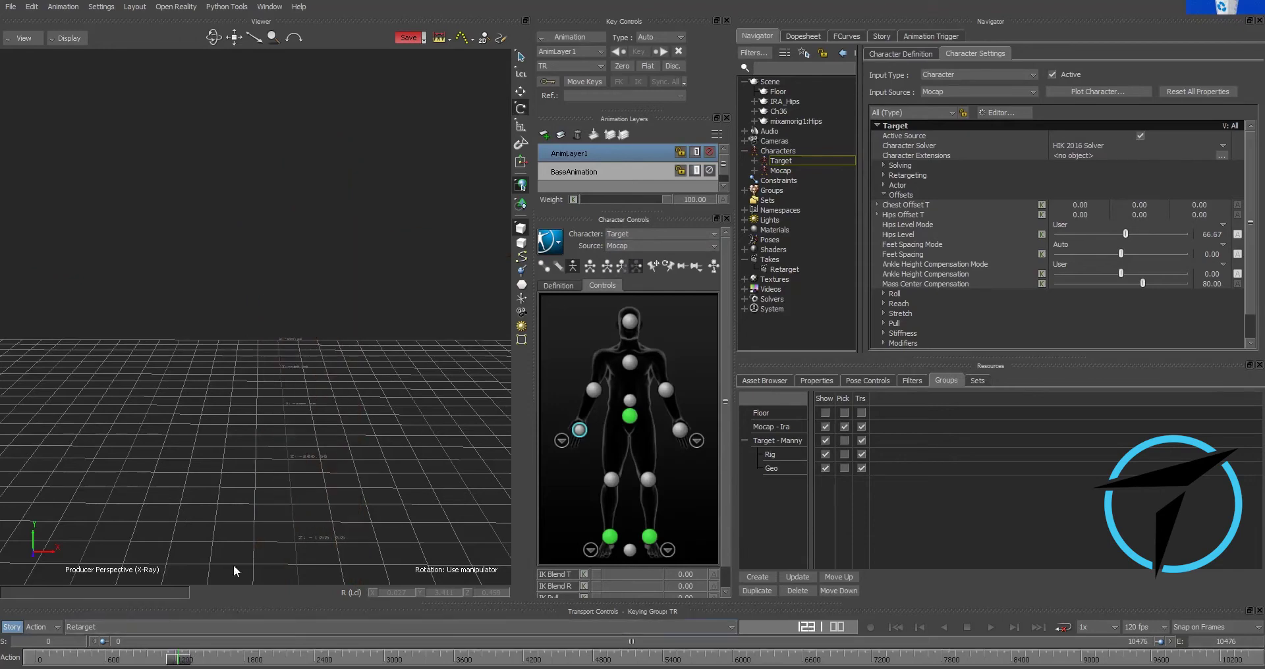
pyautogui.keyDown('shift'); pyautogui.moveTo(36, 408); pyautogui.dragTo(284, 388); pyautogui.keyUp('shift')
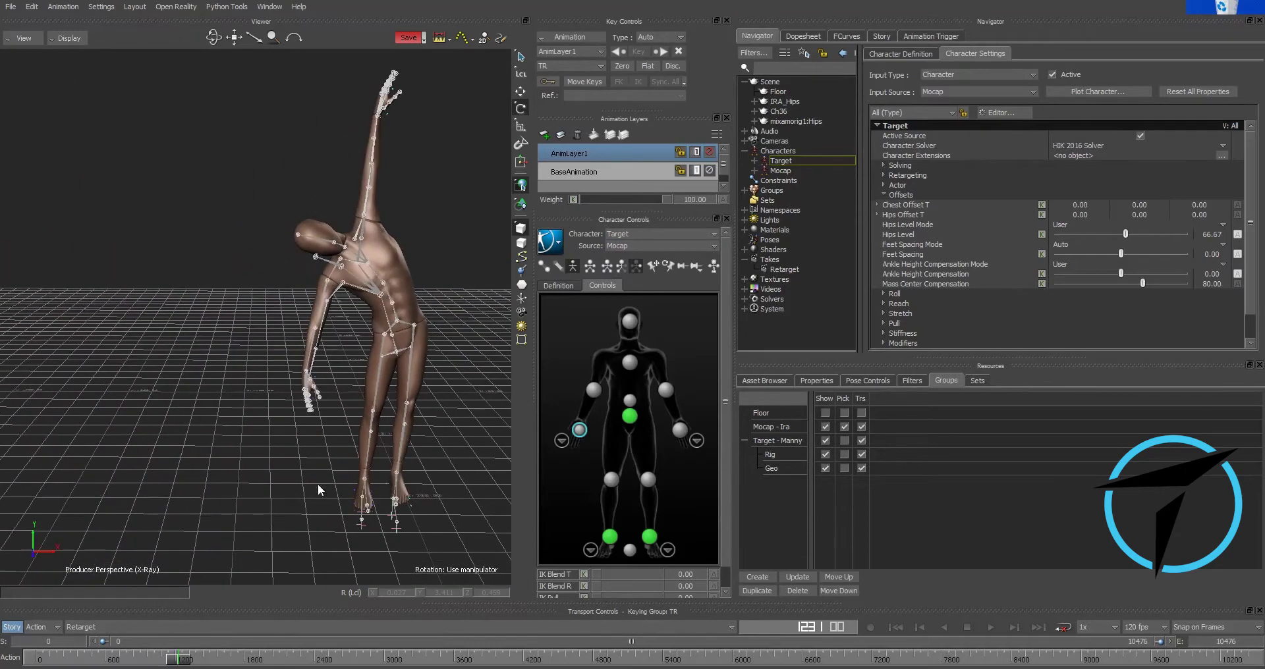
pyautogui.click(174, 659)
pyautogui.moveTo(175, 662); pyautogui.dragTo(143, 662)
pyautogui.scroll(5, 330, 389)
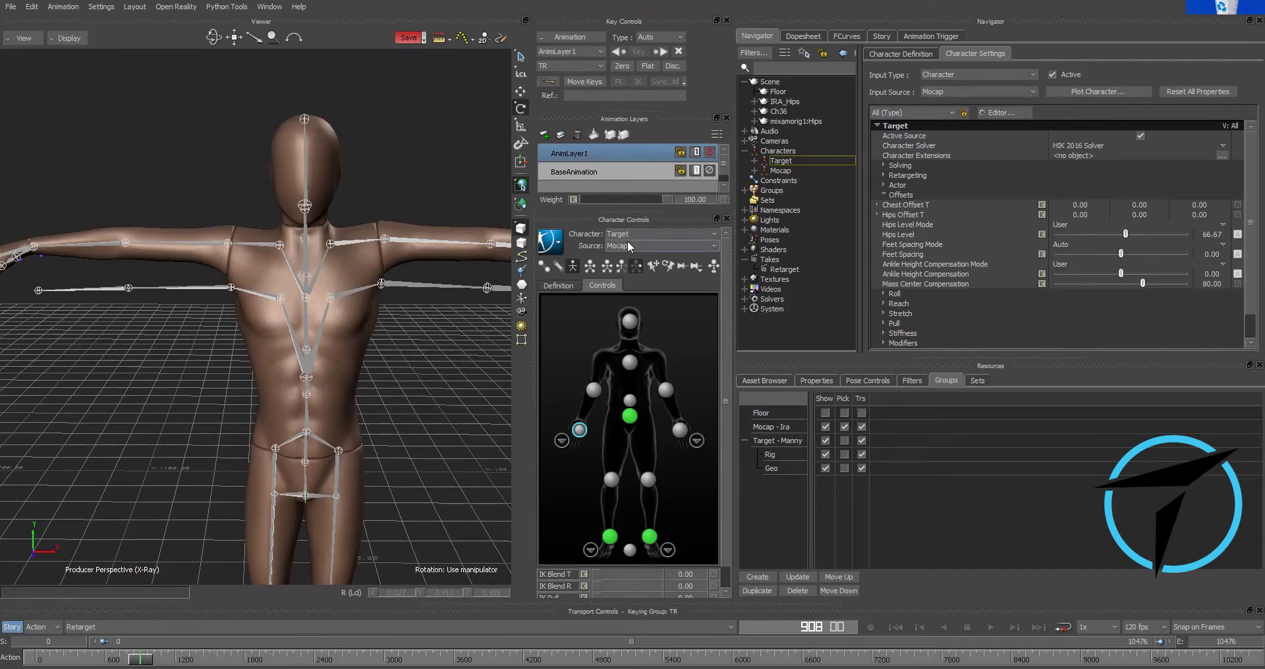
pyautogui.keyDown('ctrl'); pyautogui.keyDown('shift'); pyautogui.moveTo(307, 373); pyautogui.dragTo(252, 377); pyautogui.keyUp('shift'); pyautogui.keyUp('ctrl')
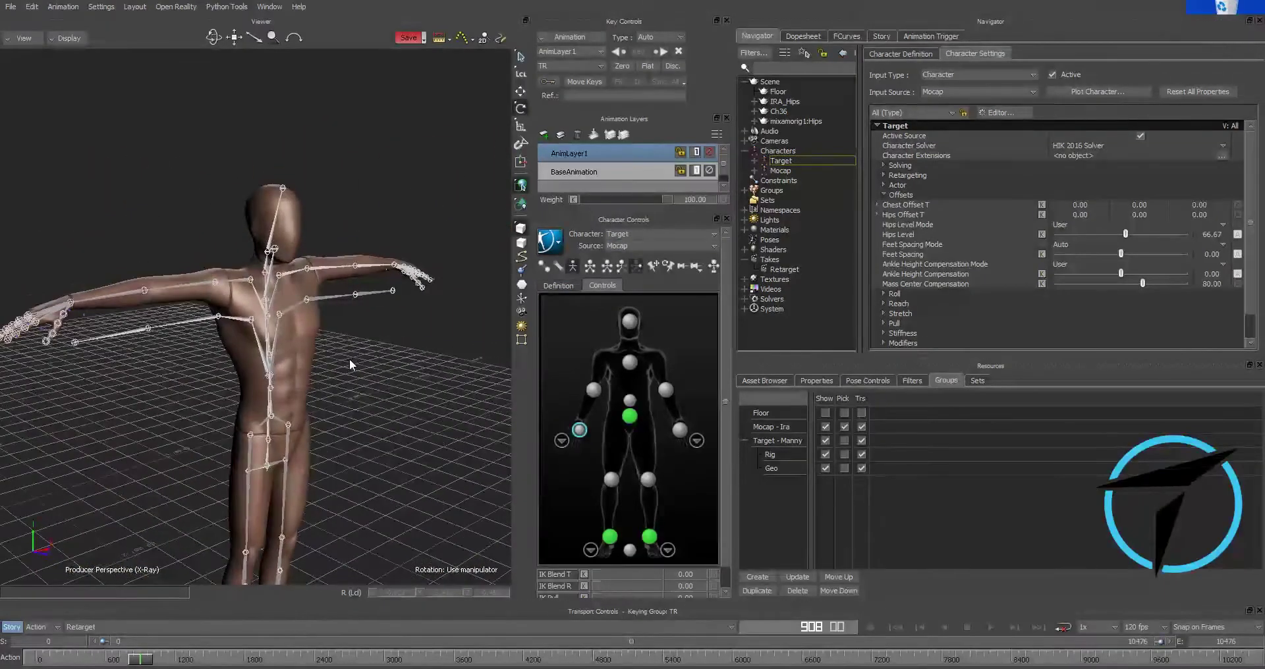
pyautogui.keyDown('ctrl'); pyautogui.keyDown('shift'); pyautogui.moveTo(366, 401); pyautogui.dragTo(101, 591); pyautogui.keyUp('shift'); pyautogui.keyUp('ctrl')
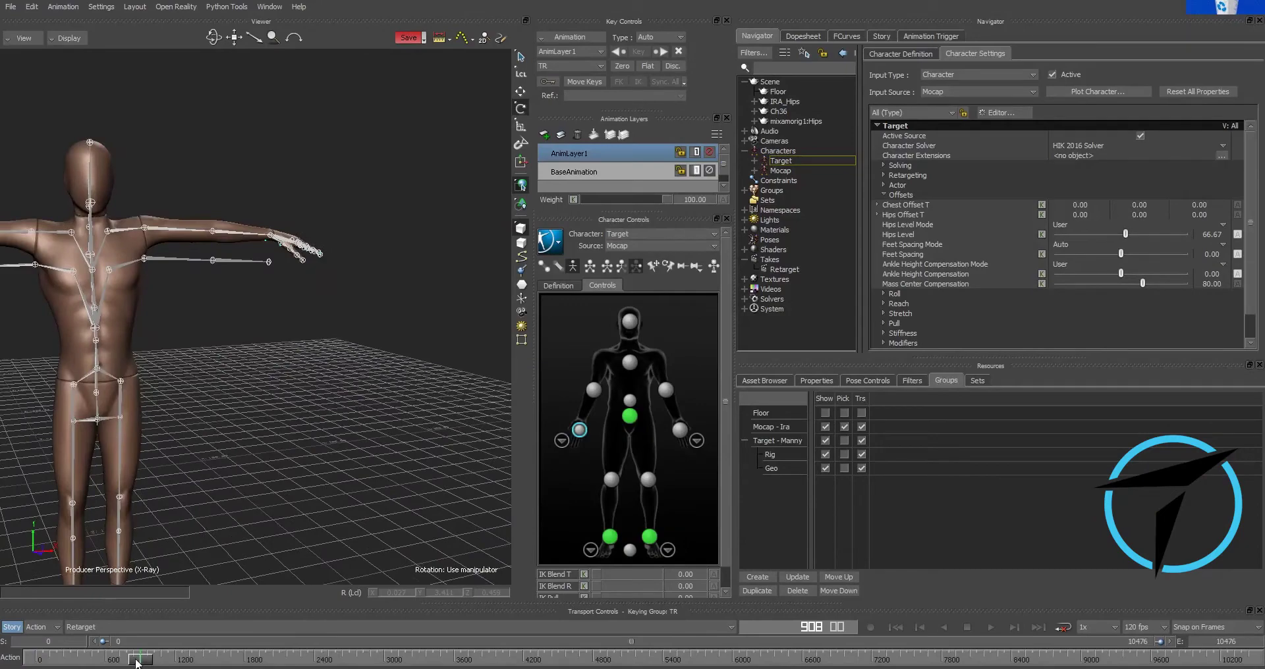
# Step: Compare Manny's full-body pose with the mocap skeleton at frame 0 and around frame 1645
pyautogui.moveTo(141, 657); pyautogui.dragTo(36, 659)
pyautogui.keyDown('ctrl'); pyautogui.keyDown('shift'); pyautogui.moveTo(105, 496); pyautogui.dragTo(216, 445); pyautogui.keyUp('shift'); pyautogui.keyUp('ctrl')
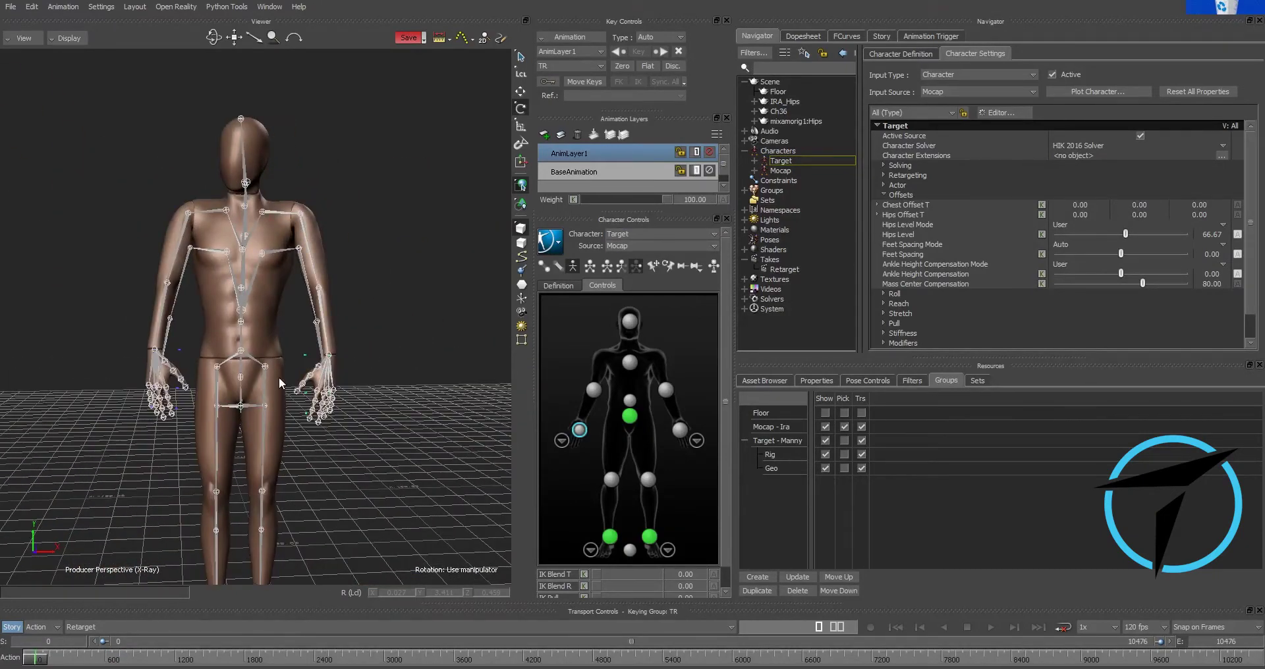
pyautogui.moveTo(44, 659); pyautogui.dragTo(226, 659)
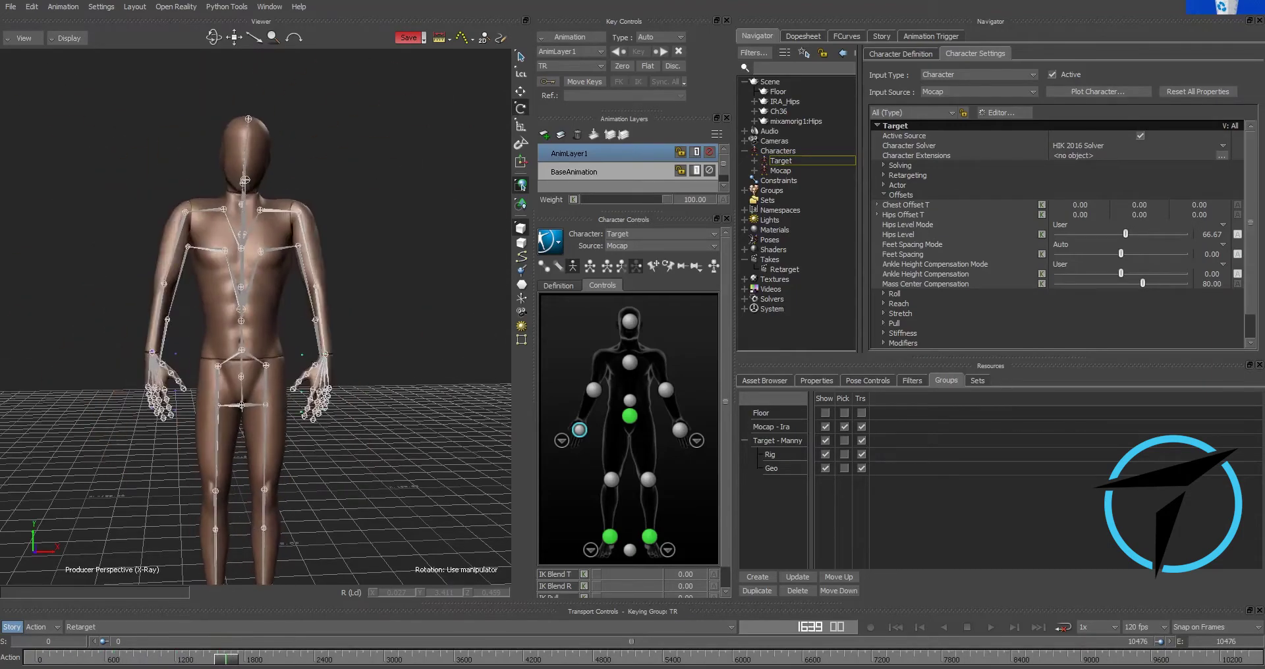
pyautogui.moveTo(277, 329)
pyautogui.keyDown('ctrl'); pyautogui.keyDown('shift'); pyautogui.mouseDown()
pyautogui.moveTo(291, 347)
pyautogui.moveTo(239, 333)
pyautogui.moveTo(272, 397)
pyautogui.mouseUp(); pyautogui.keyUp('shift'); pyautogui.keyUp('ctrl')
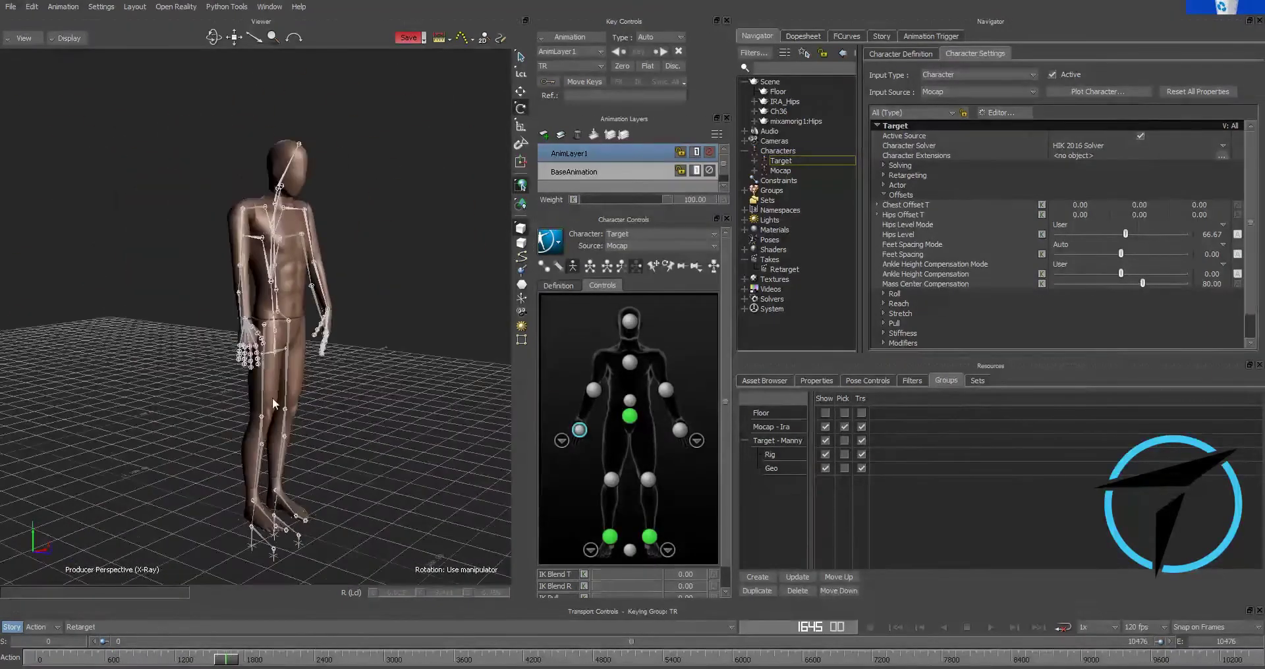
# Step: Select Target's hips effector, scrub back to frame 0, and inspect the hips, legs and feet against the mocap skeleton
pyautogui.click(630, 417)
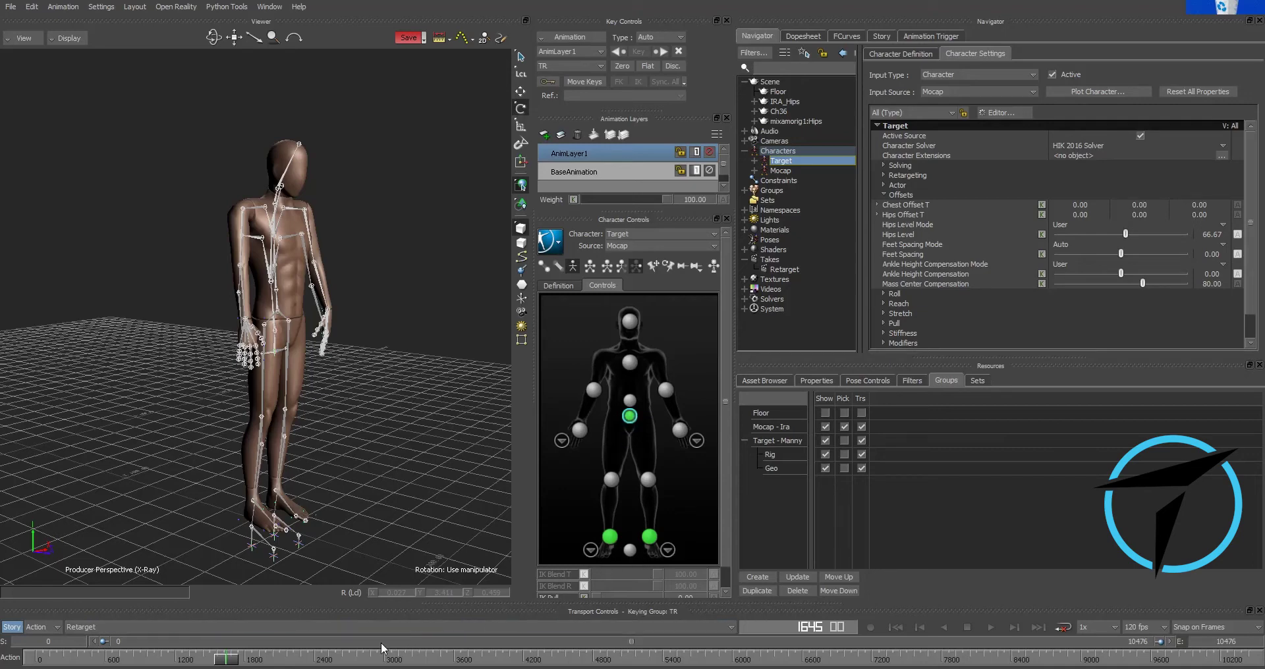
pyautogui.moveTo(226, 659); pyautogui.dragTo(33, 653)
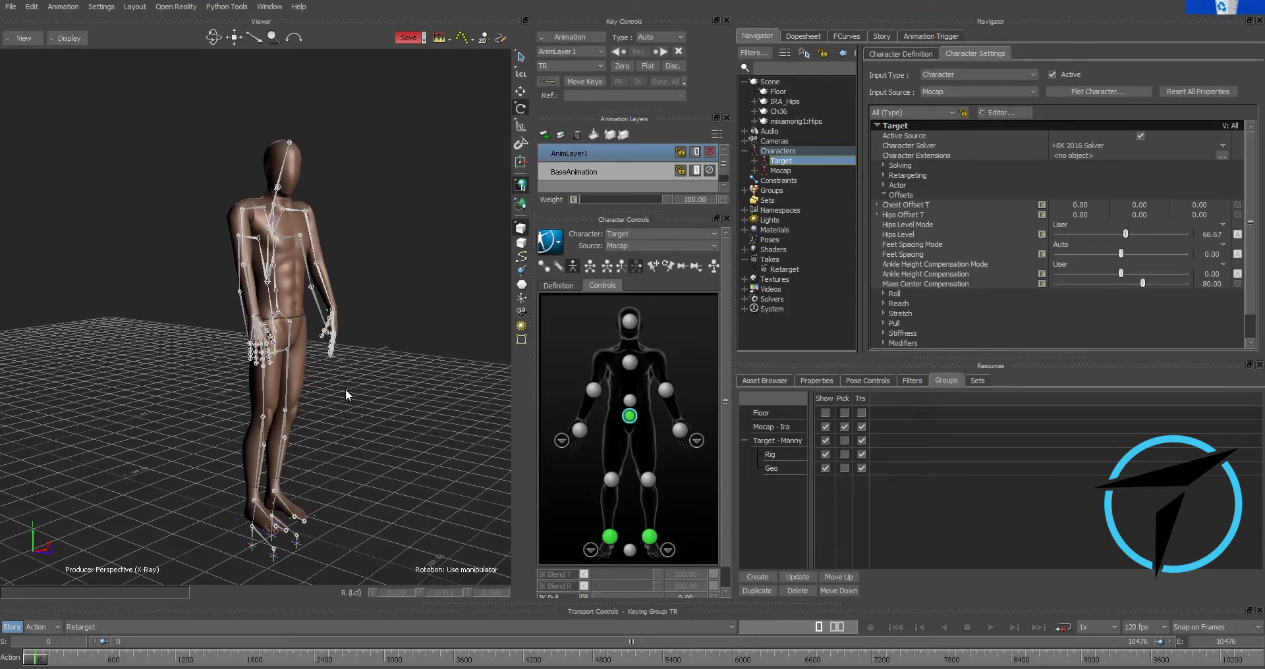
pyautogui.click(371, 288)
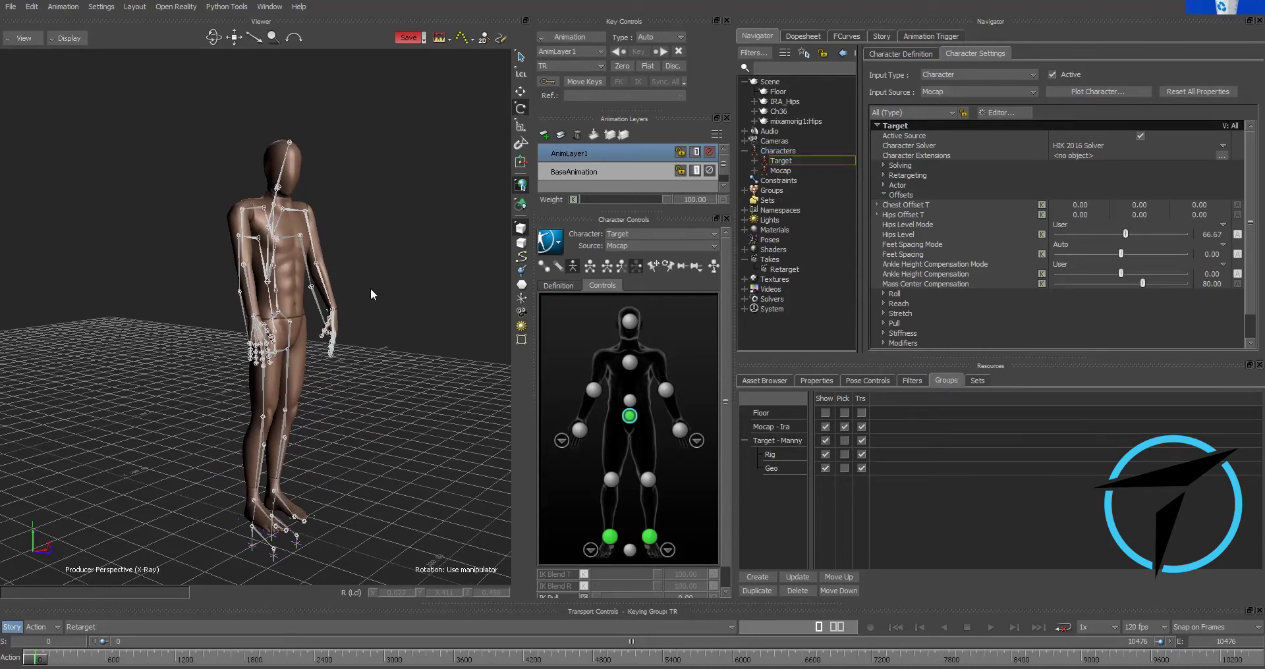
pyautogui.moveTo(291, 457); pyautogui.dragTo(354, 485)
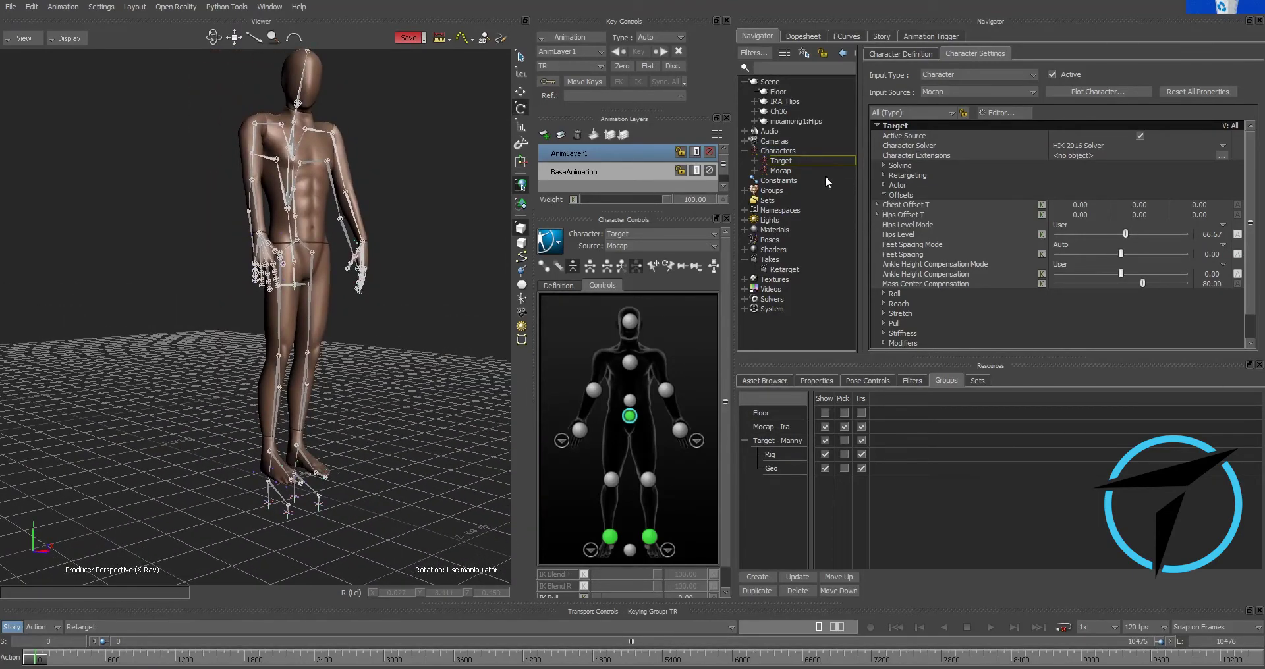
# Step: Open the Target character from the scene tree to show its solver and source, and review its Offsets settings
pyautogui.doubleClick(780, 161)
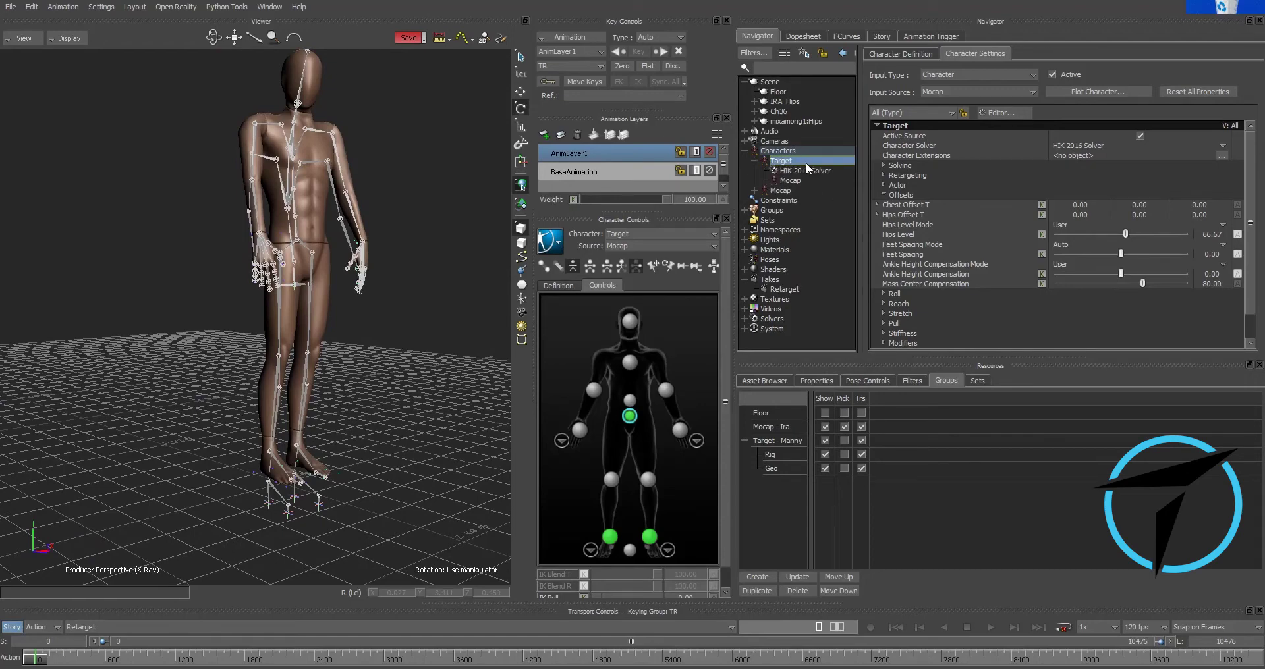
pyautogui.click(883, 195)
pyautogui.click(883, 195)
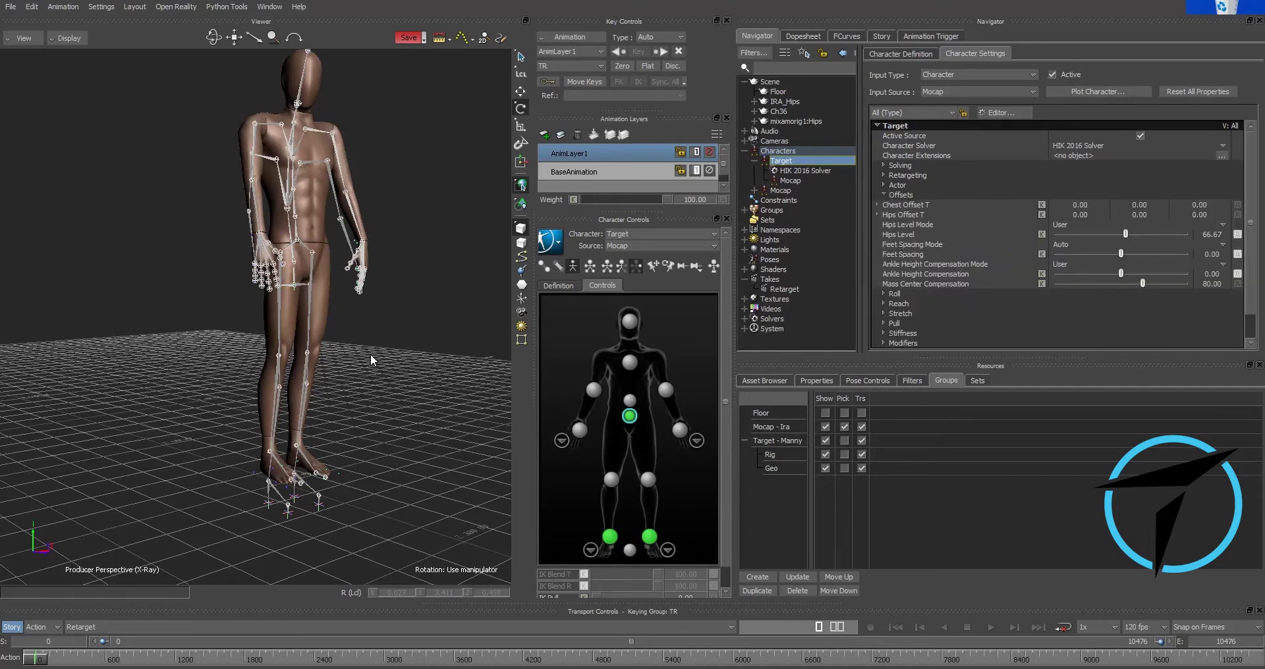
# Step: Set the Target character's Ankle Height Compensation to about -16.71, using the front view to align Manny's legs and feet with the mocap skeleton
pyautogui.keyDown('ctrl'); pyautogui.keyDown('shift'); pyautogui.moveTo(323, 397); pyautogui.dragTo(457, 355); pyautogui.keyUp('shift'); pyautogui.keyUp('ctrl')
pyautogui.hotkey('ctrl', 'f')
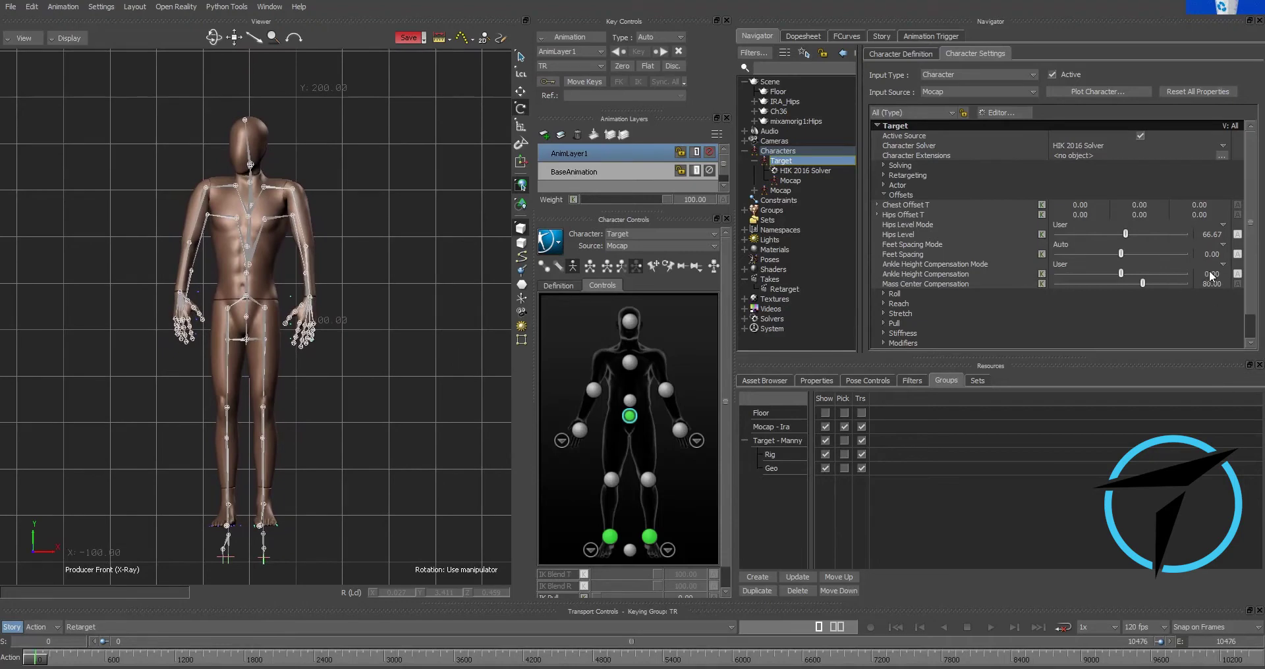
pyautogui.moveTo(1212, 272); pyautogui.dragTo(1094, 286)
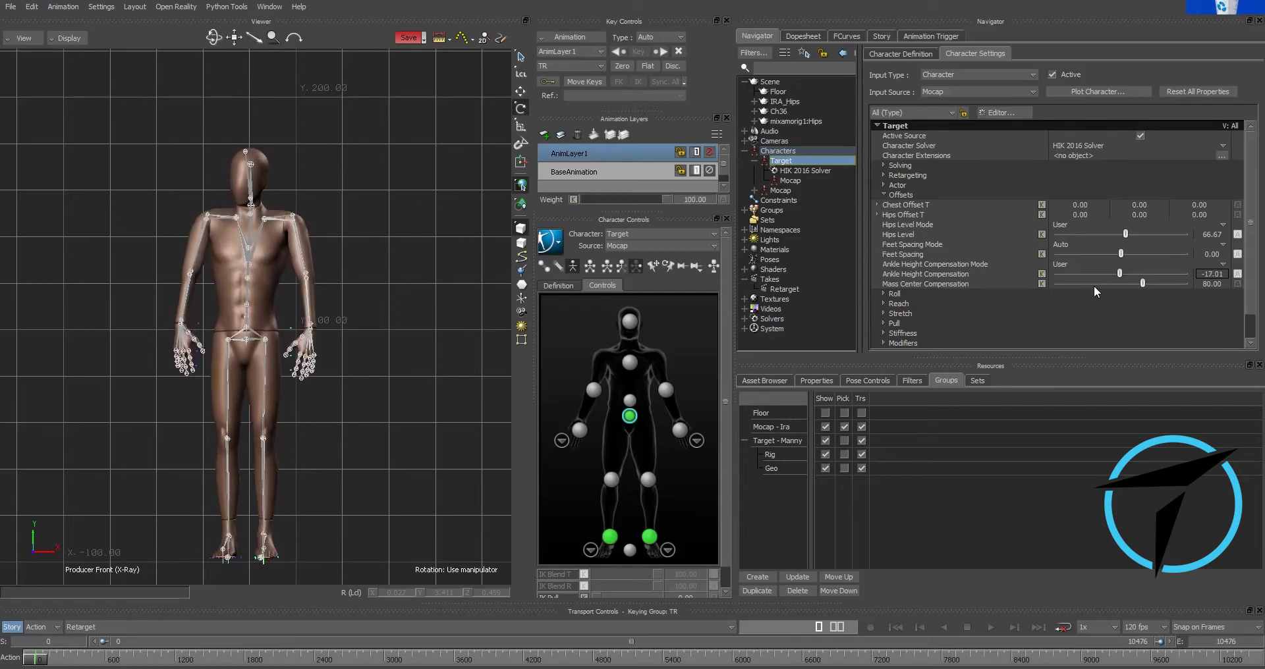
pyautogui.scroll(10, 303, 437)
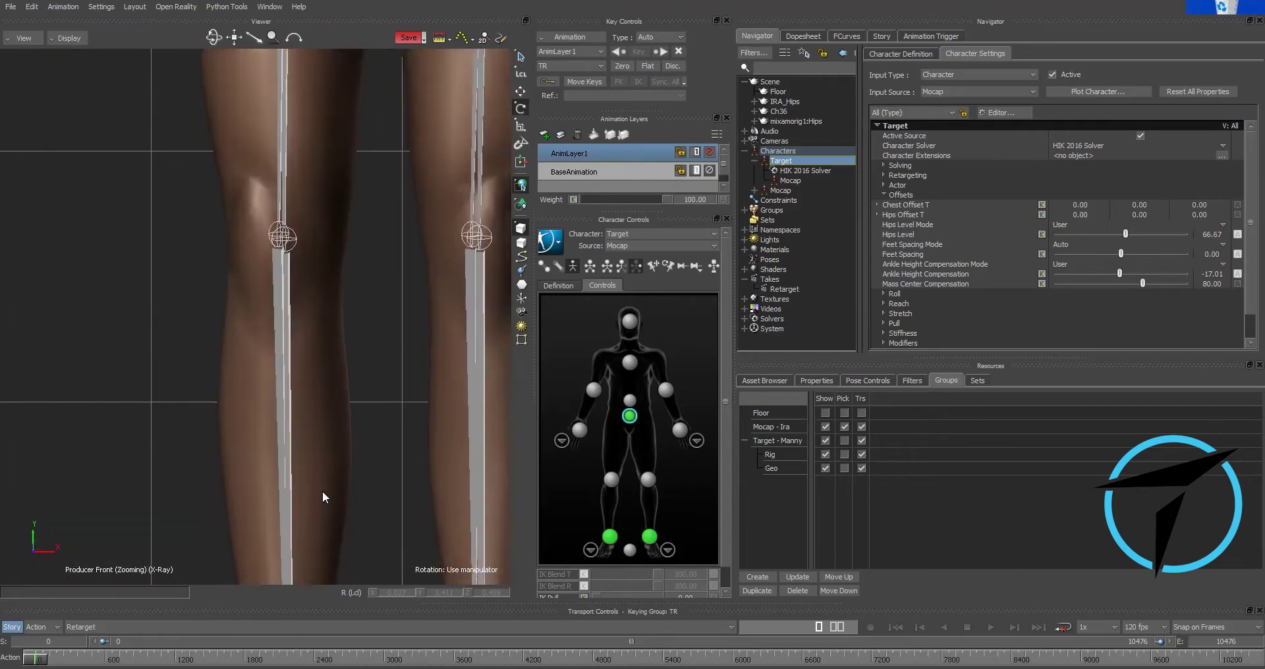
pyautogui.scroll(-5, 322, 492)
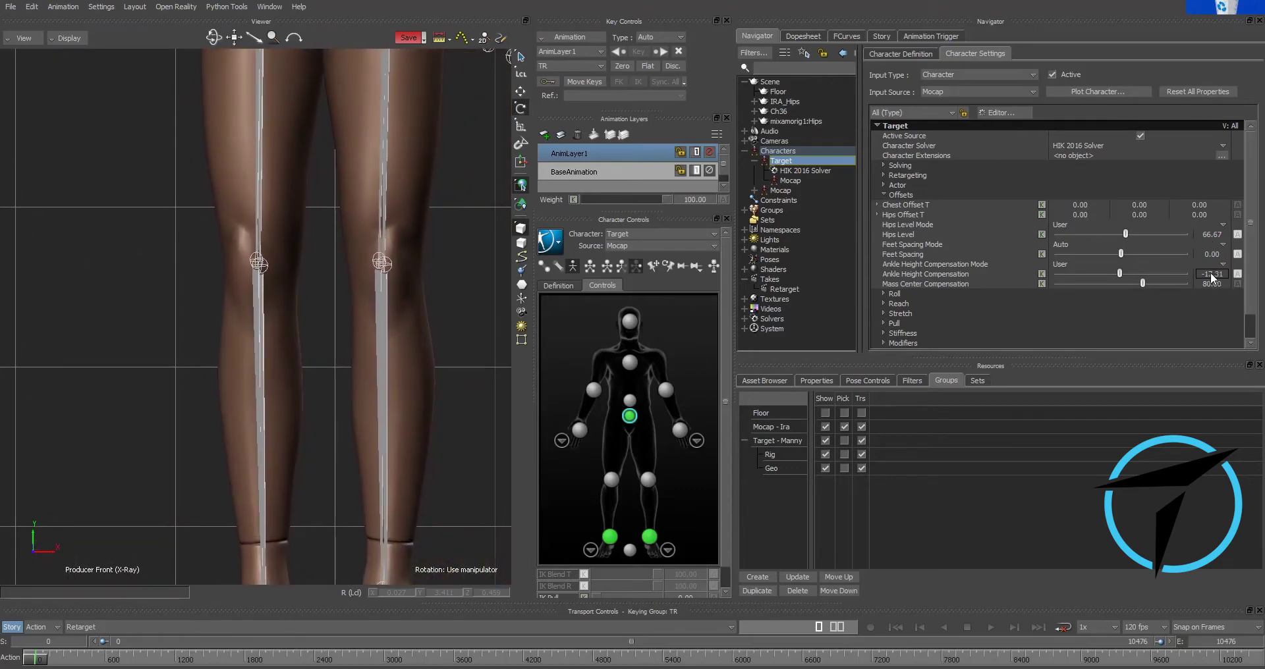
pyautogui.moveTo(1212, 278); pyautogui.dragTo(1218, 278)
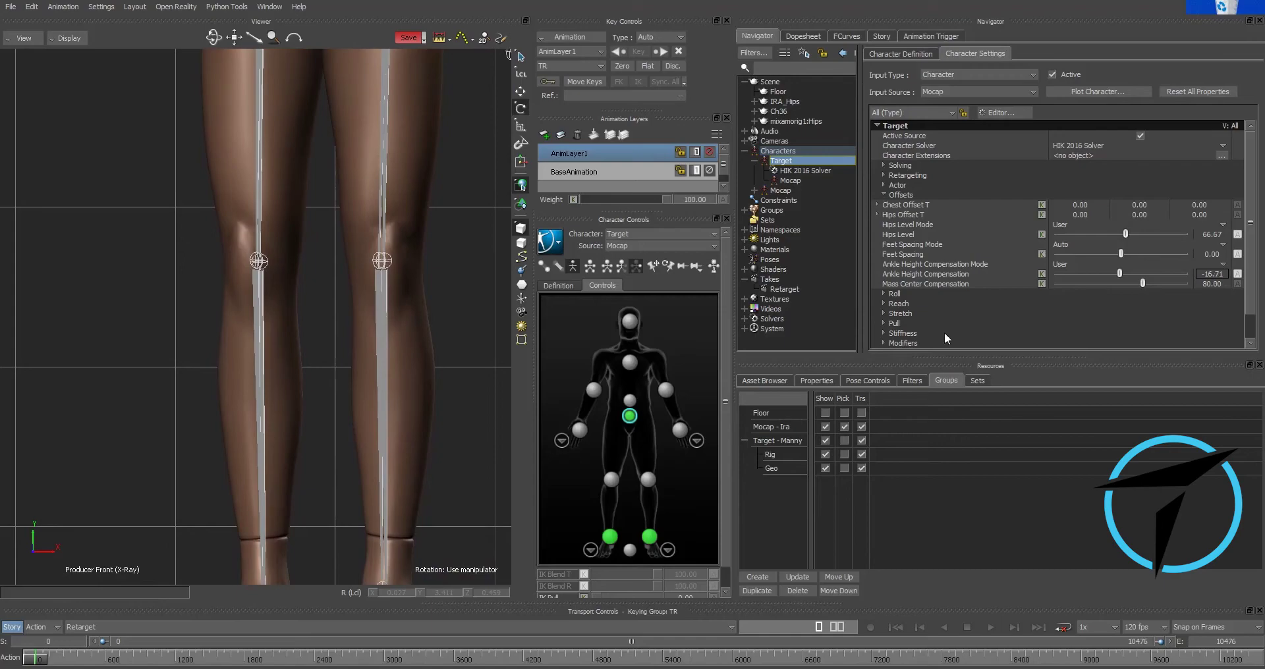
pyautogui.scroll(-6, 356, 369)
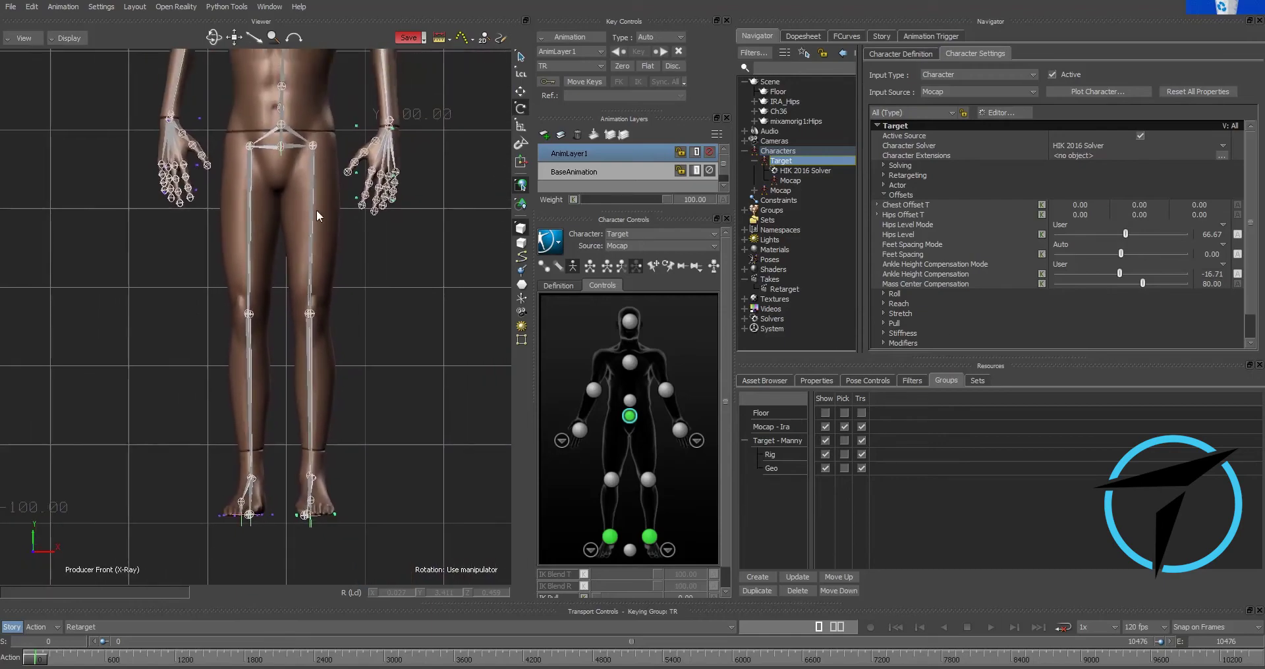
pyautogui.keyDown('ctrl'); pyautogui.moveTo(316, 209); pyautogui.dragTo(309, 395); pyautogui.keyUp('ctrl')
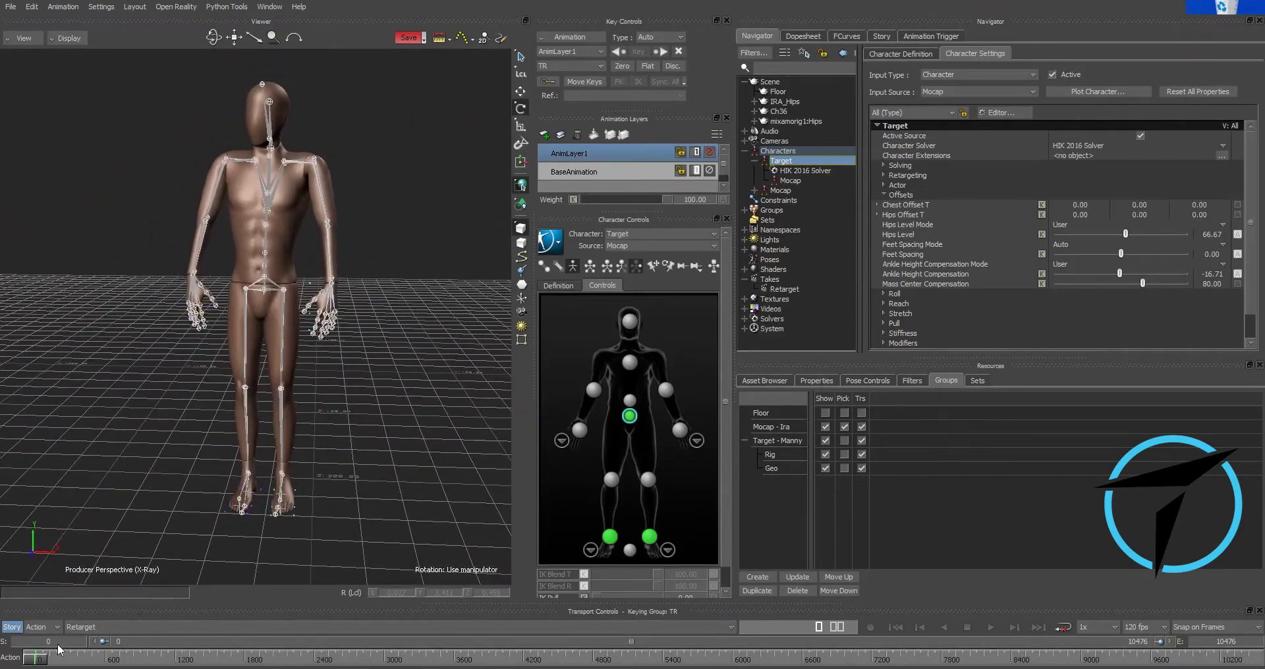
pyautogui.moveTo(38, 659); pyautogui.dragTo(24, 539)
pyautogui.moveTo(330, 374)
pyautogui.keyDown('ctrl'); pyautogui.mouseDown()
pyautogui.moveTo(271, 366)
pyautogui.moveTo(326, 390)
pyautogui.mouseUp(); pyautogui.keyUp('ctrl')
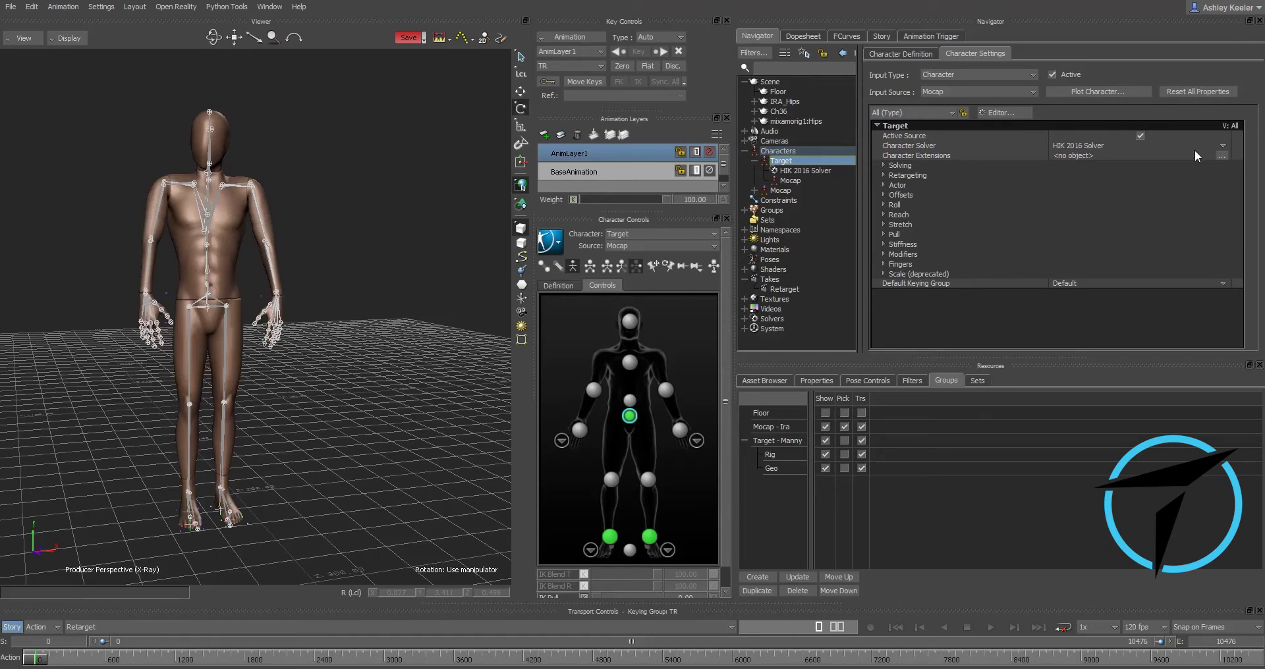
# Step: Switch Match Source off and back on in Target's Retargeting settings, comparing Manny's hips with the mocap skeleton from the side
pyautogui.click(884, 174)
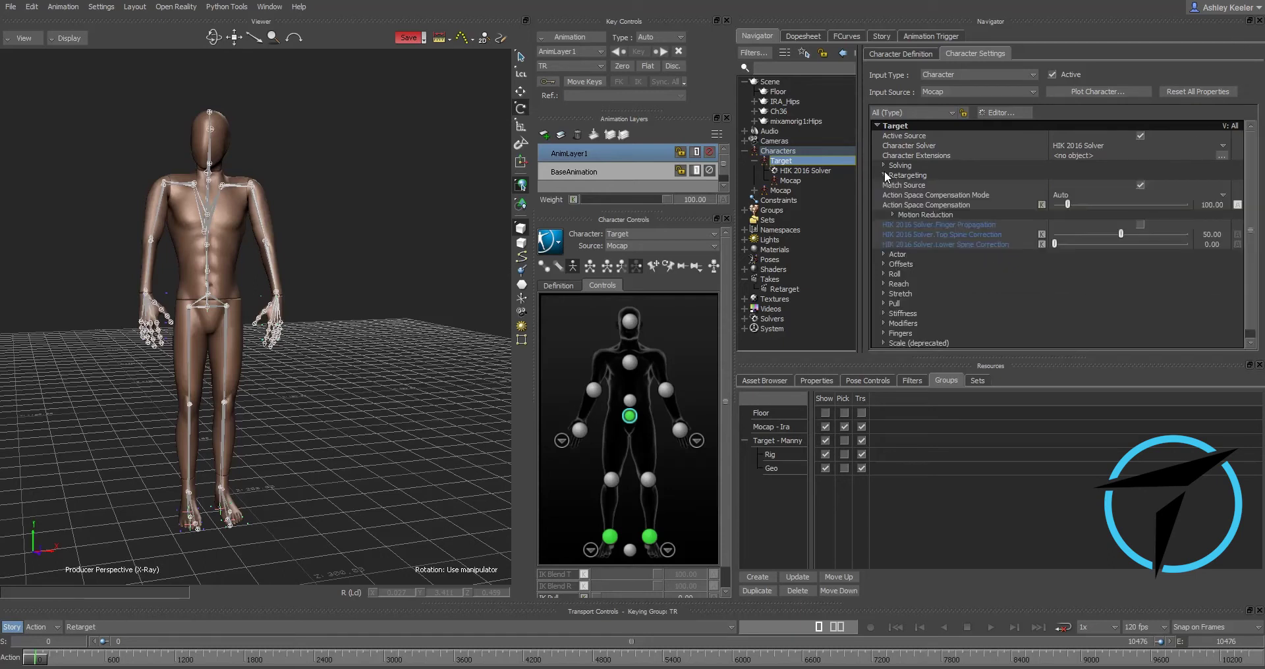
pyautogui.click(931, 185)
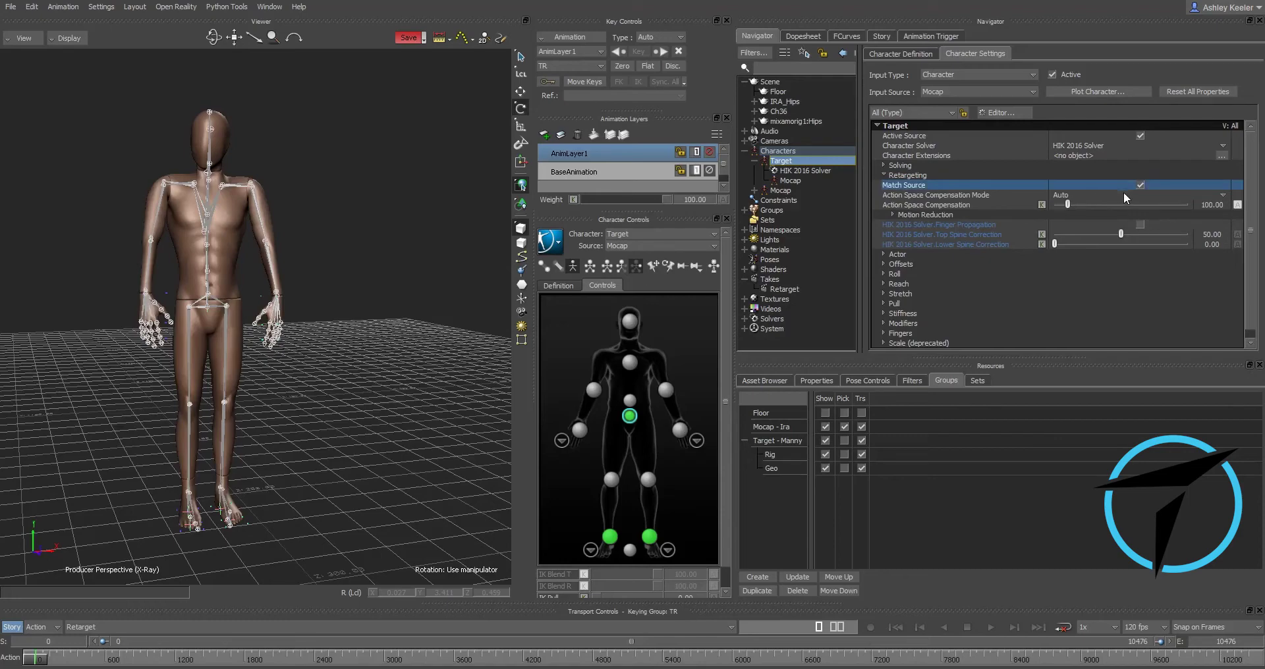
pyautogui.click(1140, 185)
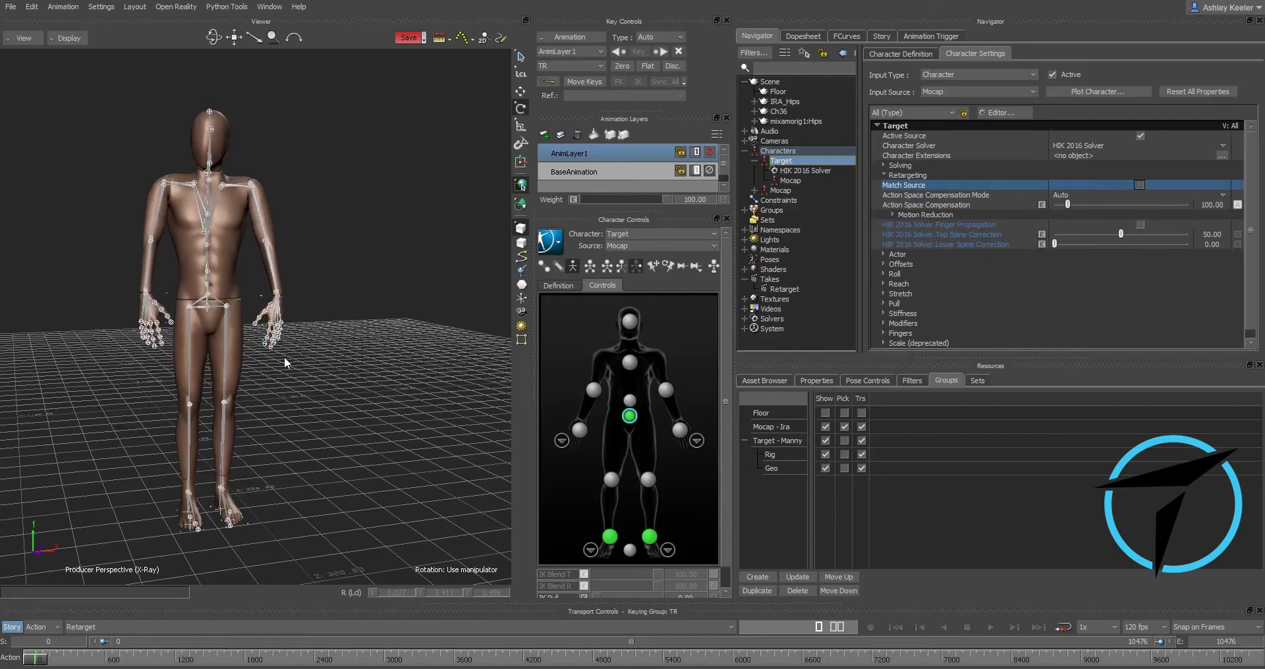
pyautogui.keyDown('ctrl'); pyautogui.keyDown('shift'); pyautogui.moveTo(283, 357); pyautogui.dragTo(416, 383); pyautogui.keyUp('shift'); pyautogui.keyUp('ctrl')
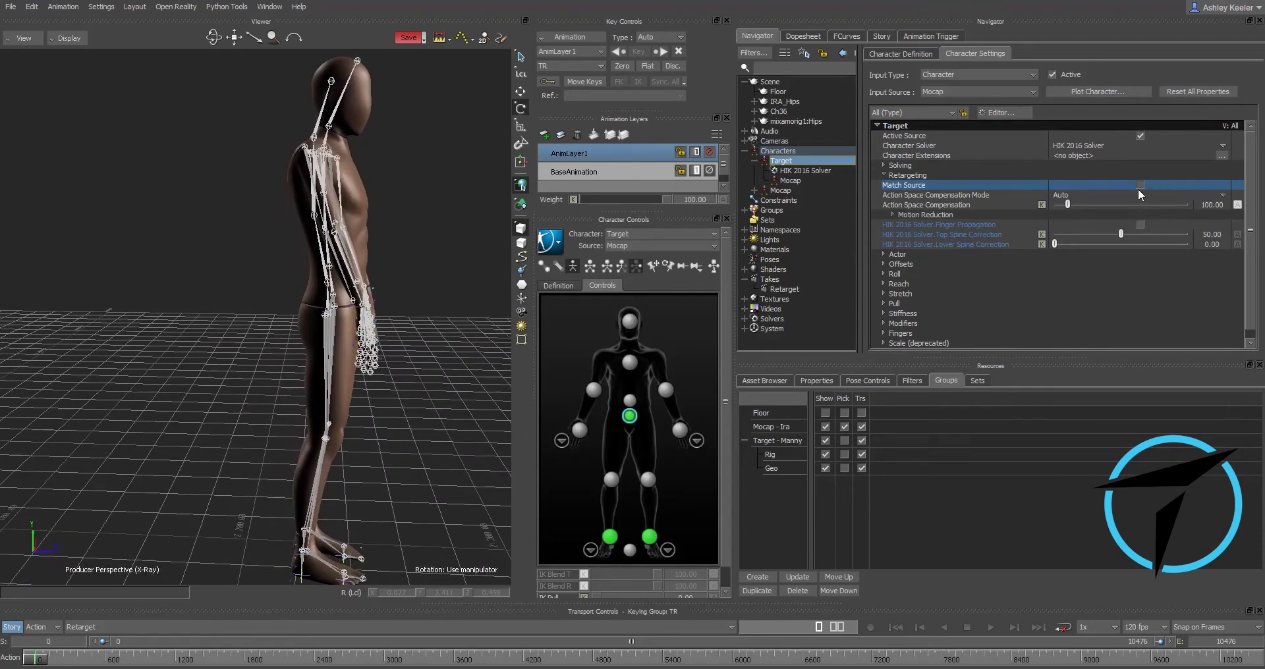
pyautogui.click(1140, 185)
pyautogui.click(1138, 187)
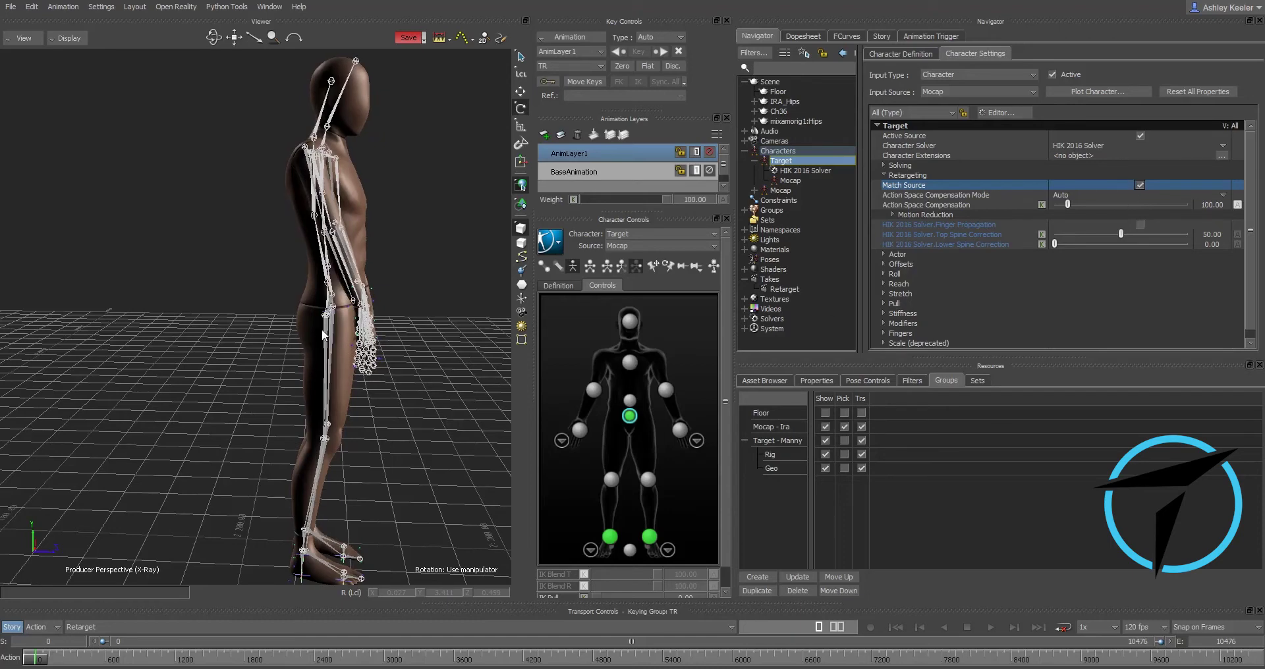
pyautogui.scroll(5, 428, 385)
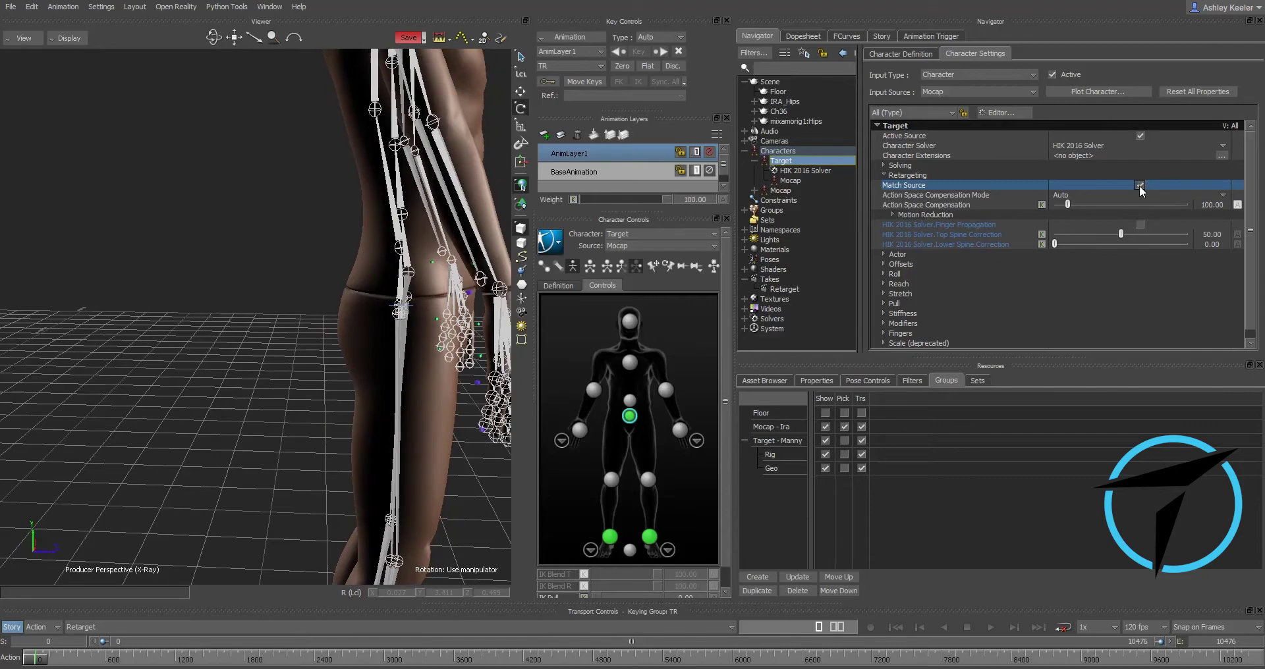
pyautogui.moveTo(251, 441)
pyautogui.mouseDown()
pyautogui.moveTo(142, 472)
pyautogui.moveTo(191, 471)
pyautogui.moveTo(233, 425)
pyautogui.mouseUp()
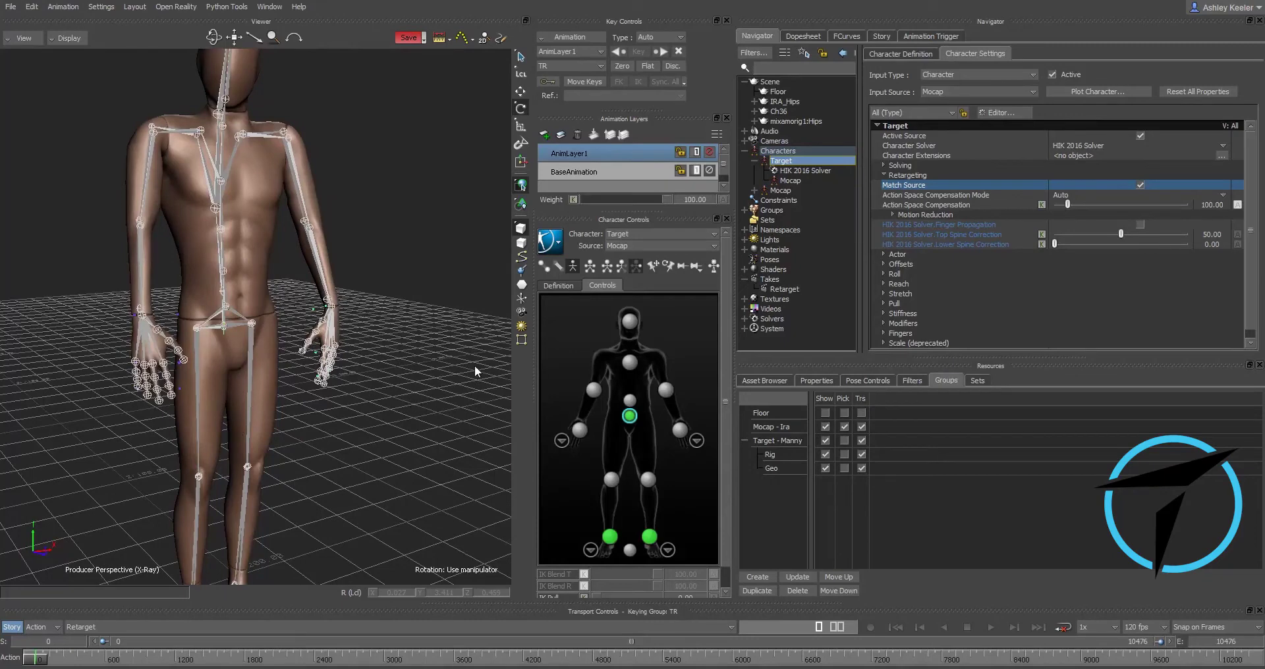
# Step: Review the floor contact options for the hands and feet in the Target character's Modifiers settings
pyautogui.click(884, 172)
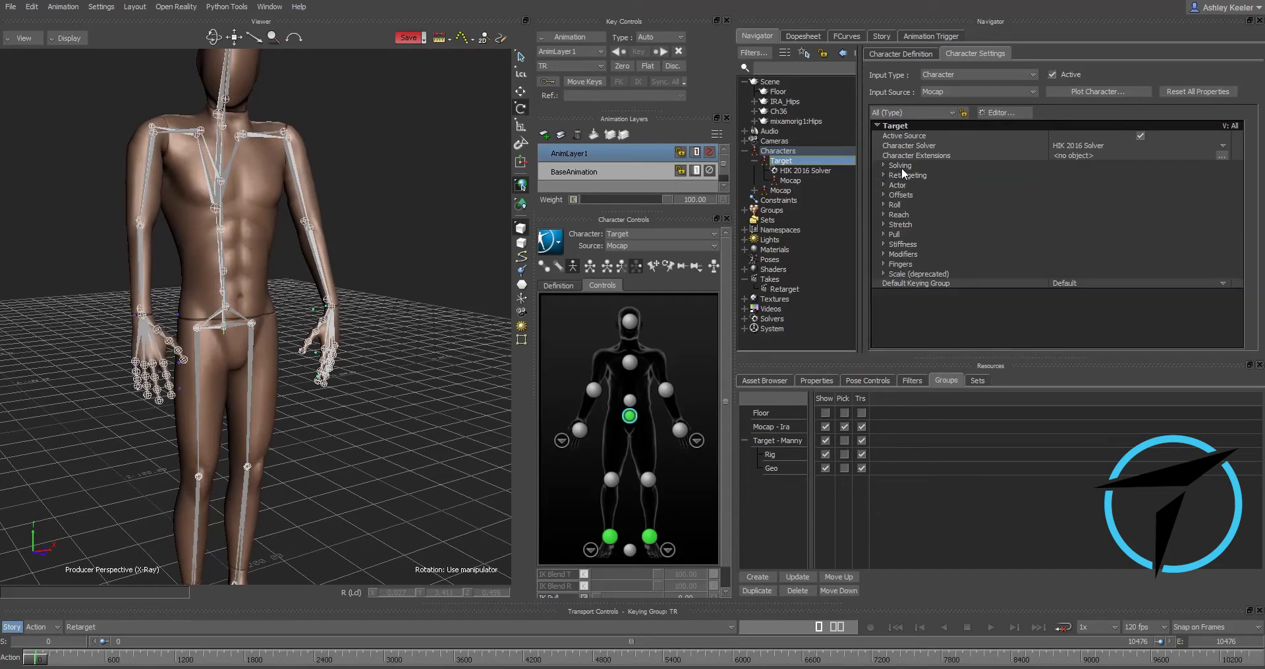
pyautogui.click(884, 255)
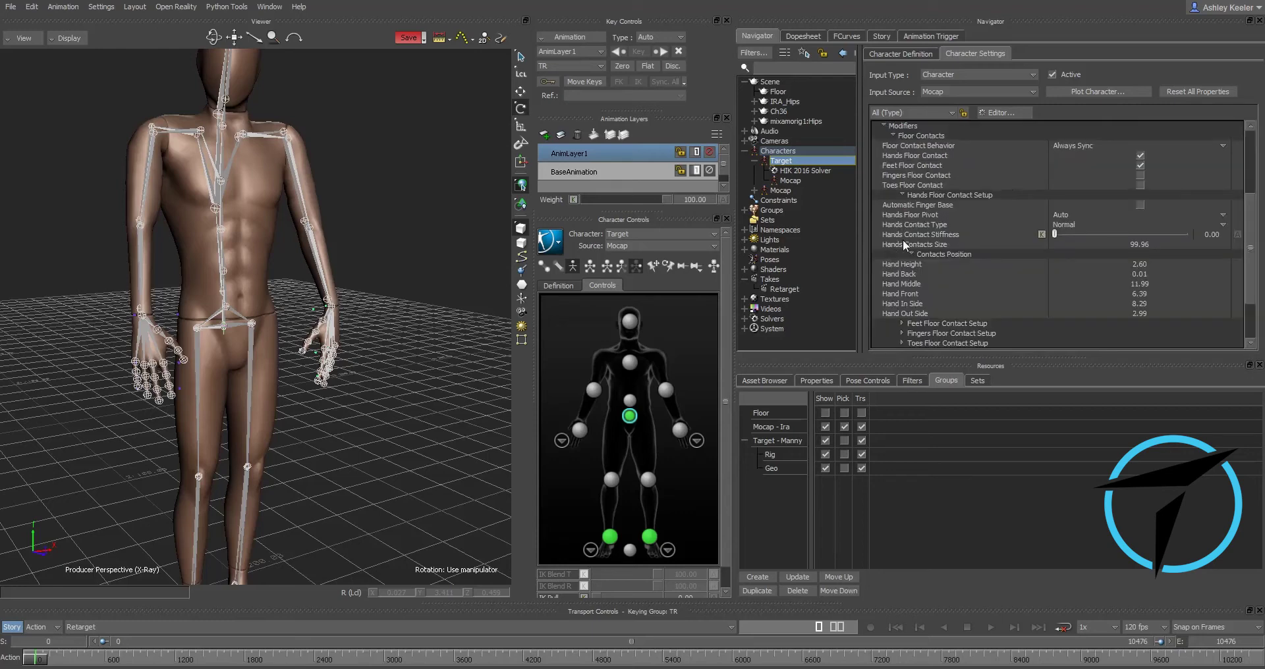
pyautogui.click(884, 125)
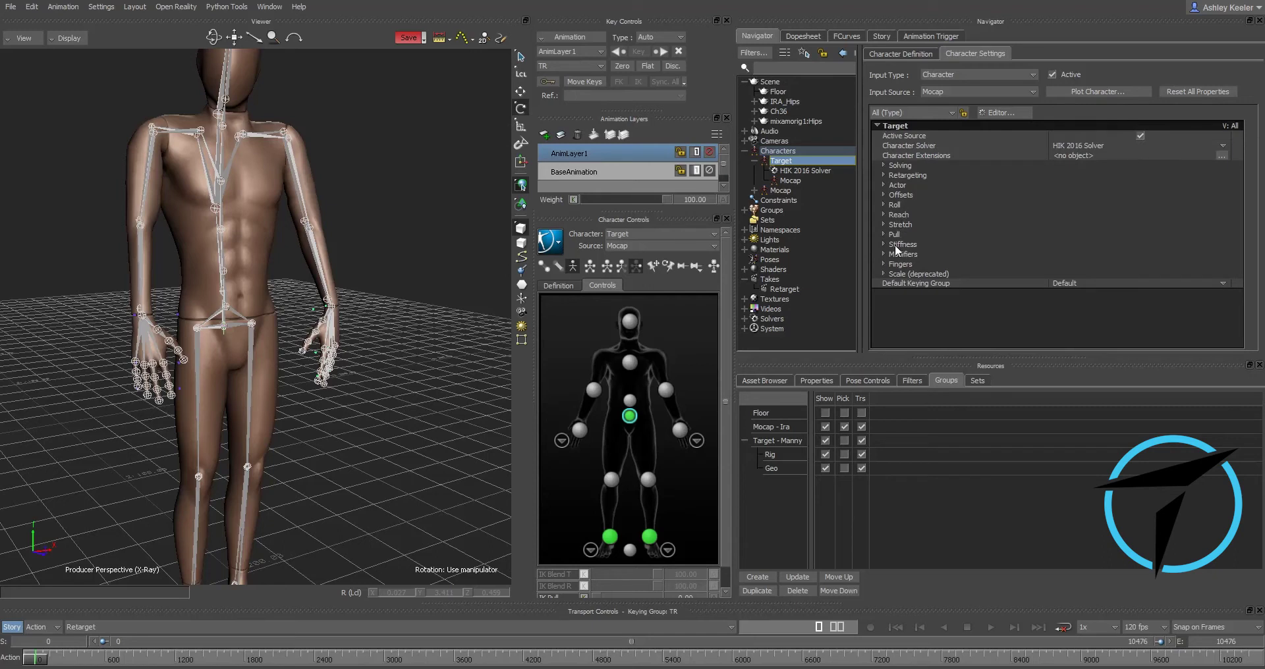
# Step: Expand Target's Retargeting and Solving settings, and examine the raised arms and shoulders at frame 3341
pyautogui.click(884, 175)
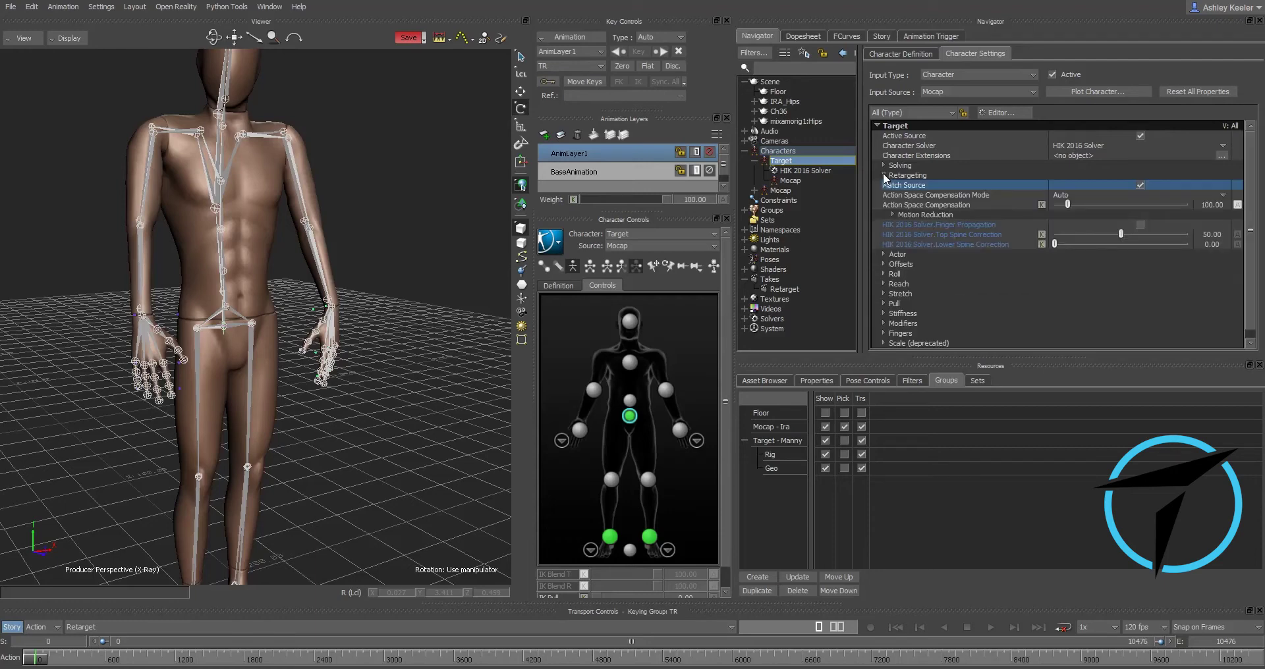
pyautogui.click(883, 166)
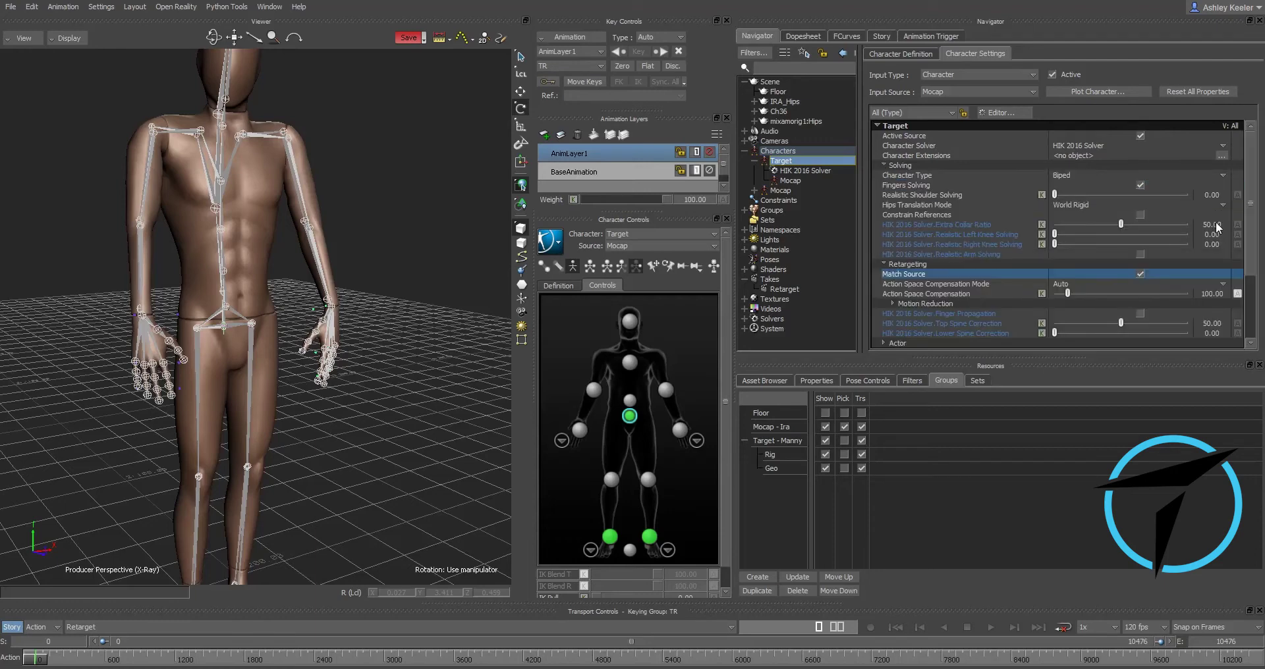
pyautogui.keyDown('ctrl'); pyautogui.keyDown('shift'); pyautogui.moveTo(341, 273); pyautogui.dragTo(332, 358); pyautogui.keyUp('shift'); pyautogui.keyUp('ctrl')
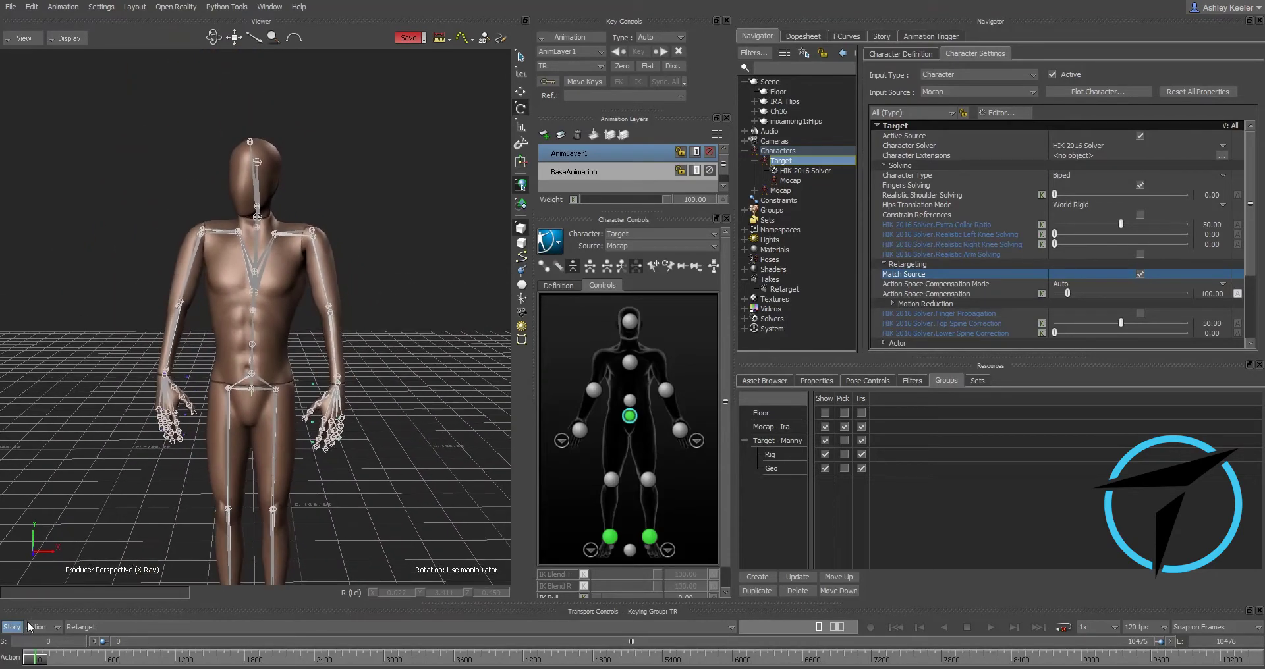
pyautogui.moveTo(34, 665); pyautogui.dragTo(428, 664)
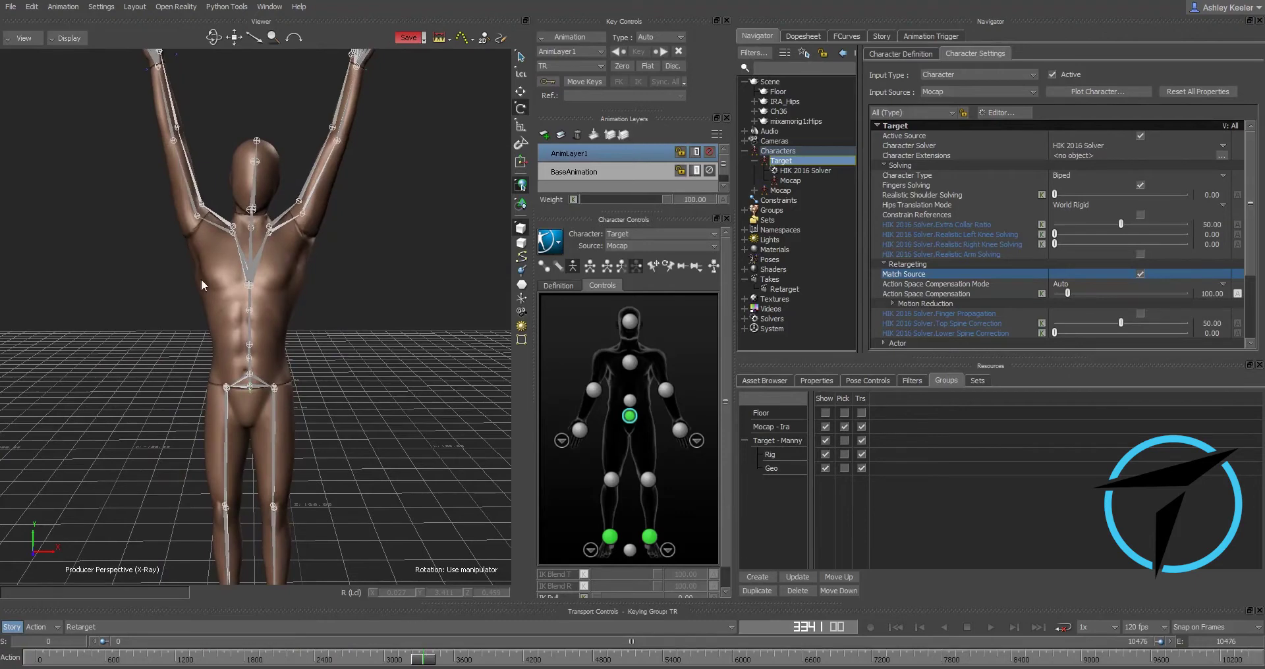
pyautogui.scroll(2, 237, 252)
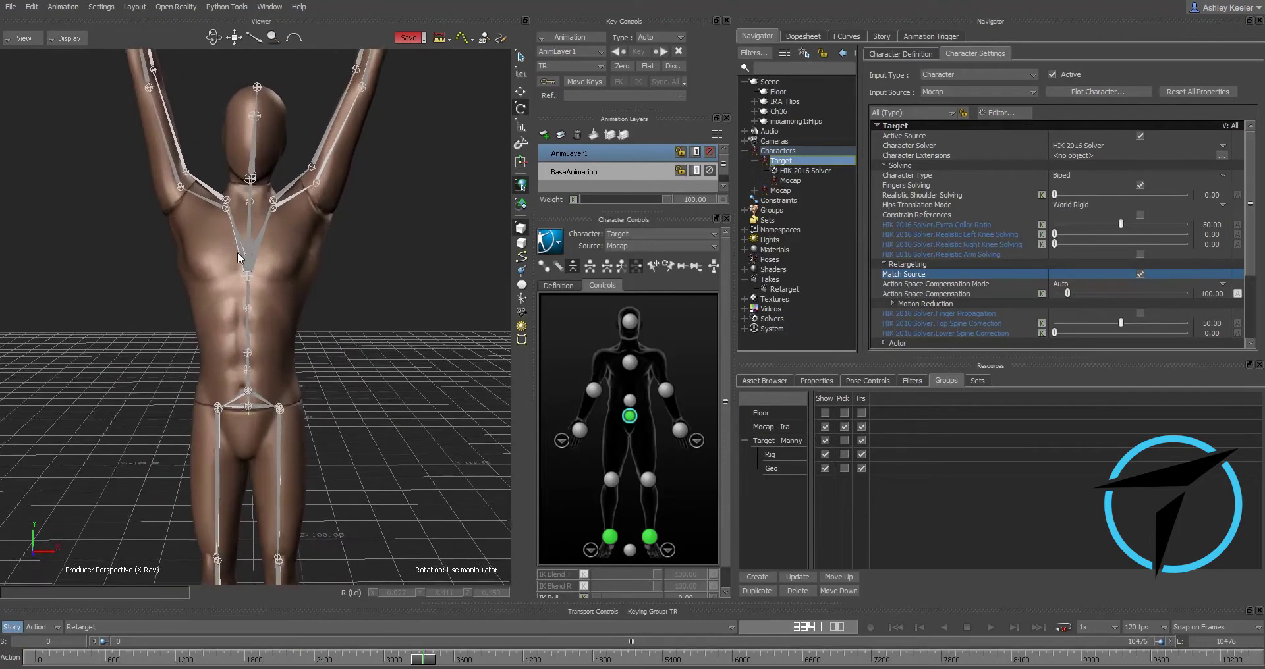
pyautogui.scroll(3, 237, 252)
pyautogui.keyDown('shift'); pyautogui.moveTo(282, 290); pyautogui.dragTo(289, 344); pyautogui.keyUp('shift')
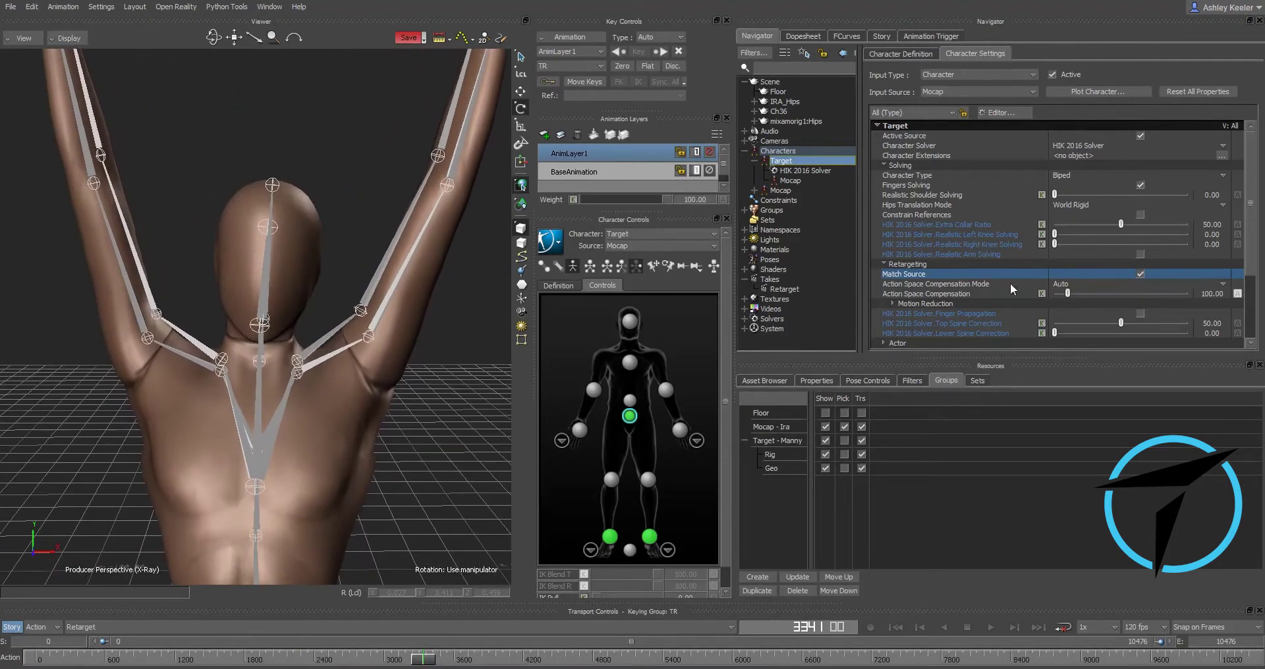
# Step: Set Realistic Shoulder Solving to about 35.45 and HIK 2016 Solver Extra Collar Ratio to about -51.30 on the Target character
pyautogui.moveTo(1054, 192)
pyautogui.mouseDown()
pyautogui.moveTo(1069, 191)
pyautogui.moveTo(1047, 192)
pyautogui.mouseUp()
pyautogui.scroll(-5, 293, 442)
pyautogui.keyDown('alt'); pyautogui.moveTo(177, 461); pyautogui.dragTo(392, 352); pyautogui.keyUp('alt')
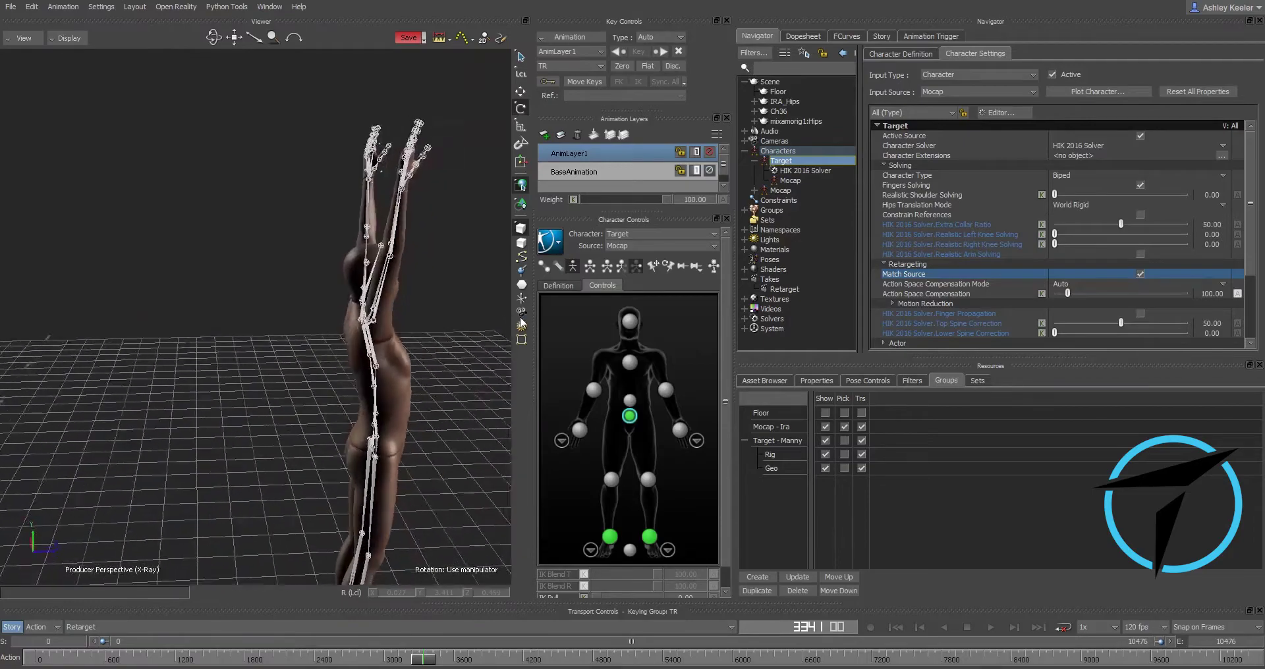
pyautogui.scroll(5, 420, 318)
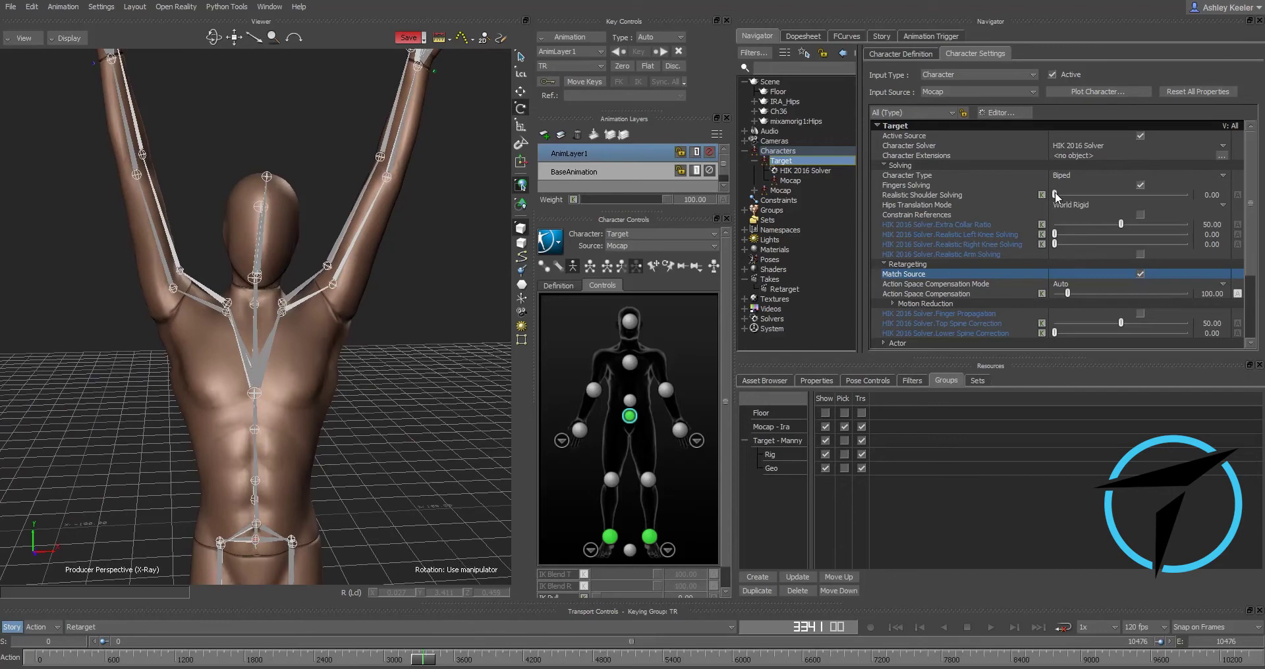
pyautogui.moveTo(1054, 195); pyautogui.dragTo(1104, 196)
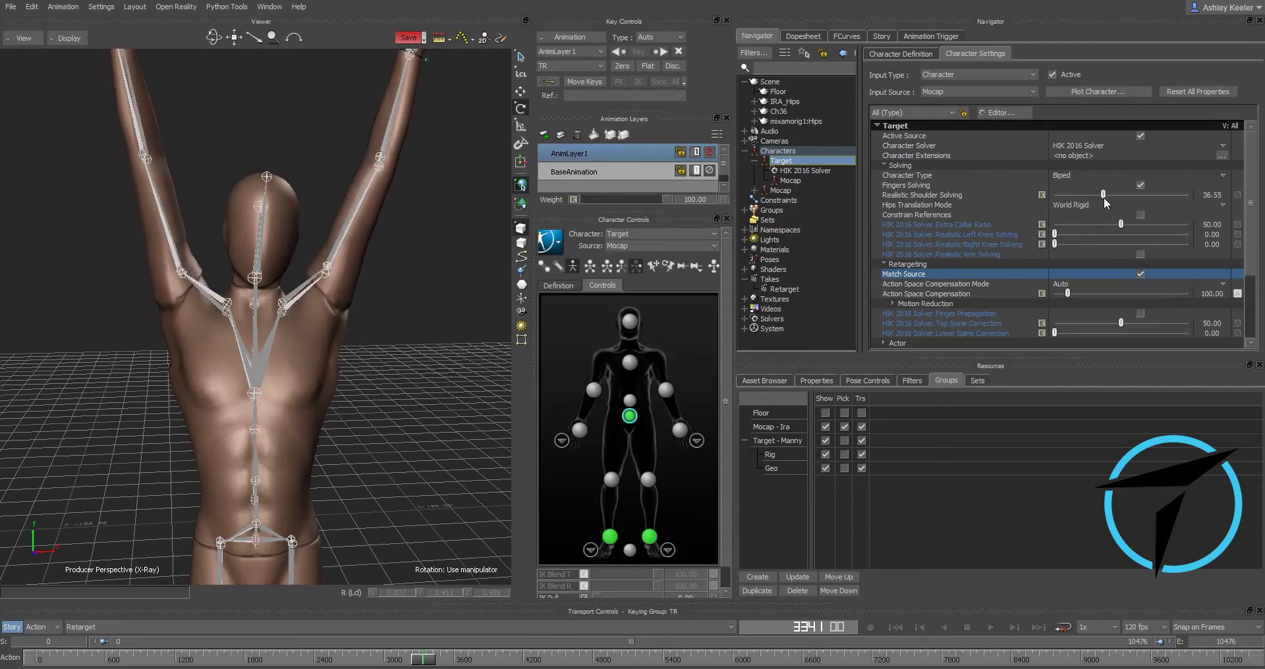
pyautogui.keyDown('ctrl'); pyautogui.keyDown('shift'); pyautogui.moveTo(287, 304); pyautogui.dragTo(232, 375); pyautogui.keyUp('shift'); pyautogui.keyUp('ctrl')
pyautogui.moveTo(1196, 224); pyautogui.dragTo(752, 330)
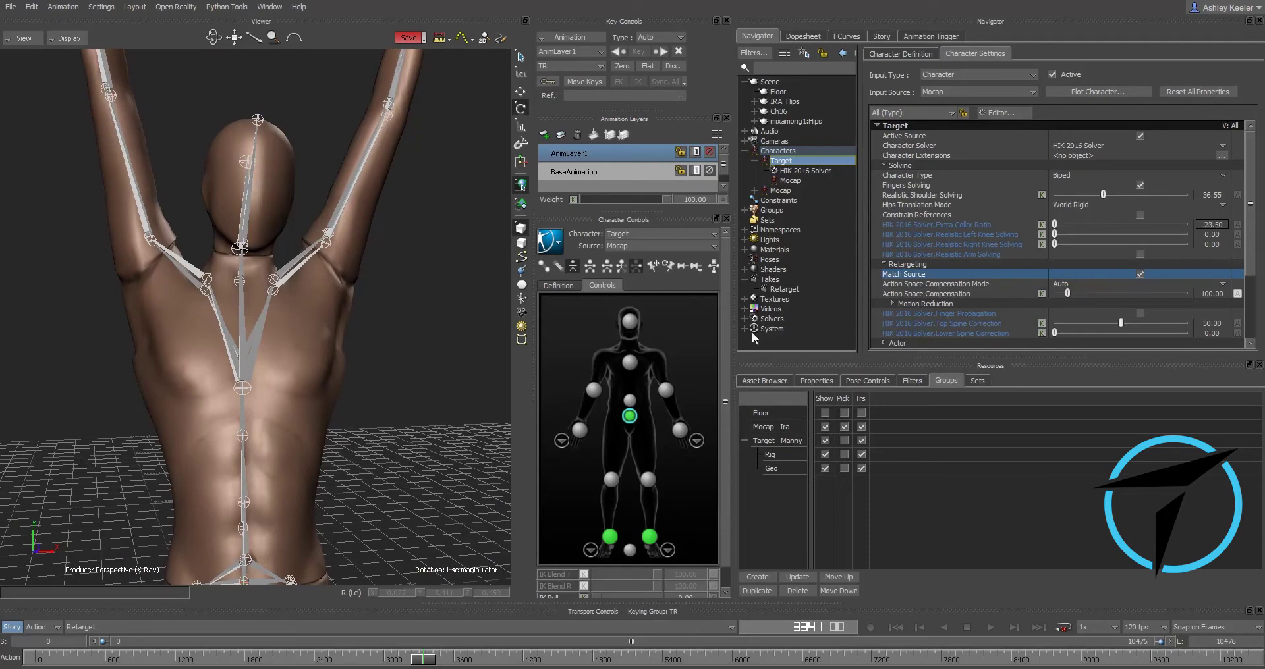
pyautogui.moveTo(1215, 201)
pyautogui.mouseDown()
pyautogui.moveTo(1201, 199)
pyautogui.moveTo(1235, 204)
pyautogui.moveTo(1210, 210)
pyautogui.moveTo(1227, 220)
pyautogui.mouseUp()
# Step: Compare Manny's lowered shoulders and collarbones with the mocap skeleton at frame 2467, then scrub forward to frame 3568
pyautogui.moveTo(423, 658); pyautogui.dragTo(323, 661)
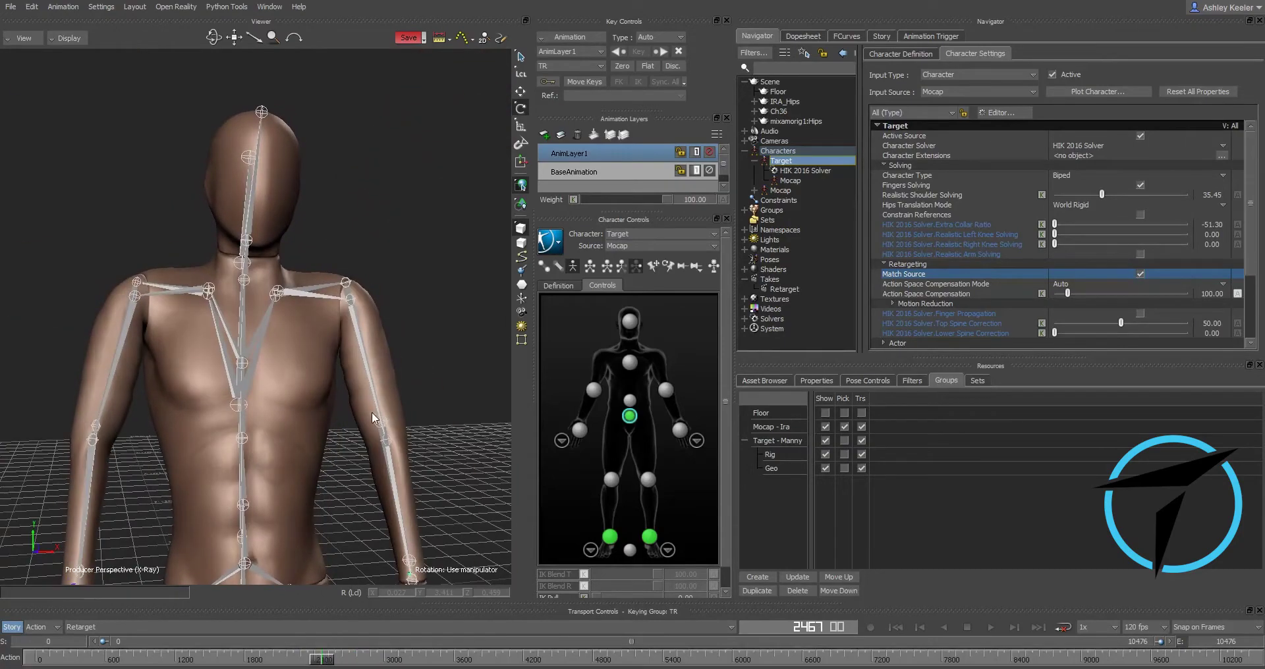
pyautogui.scroll(-5, 172, 408)
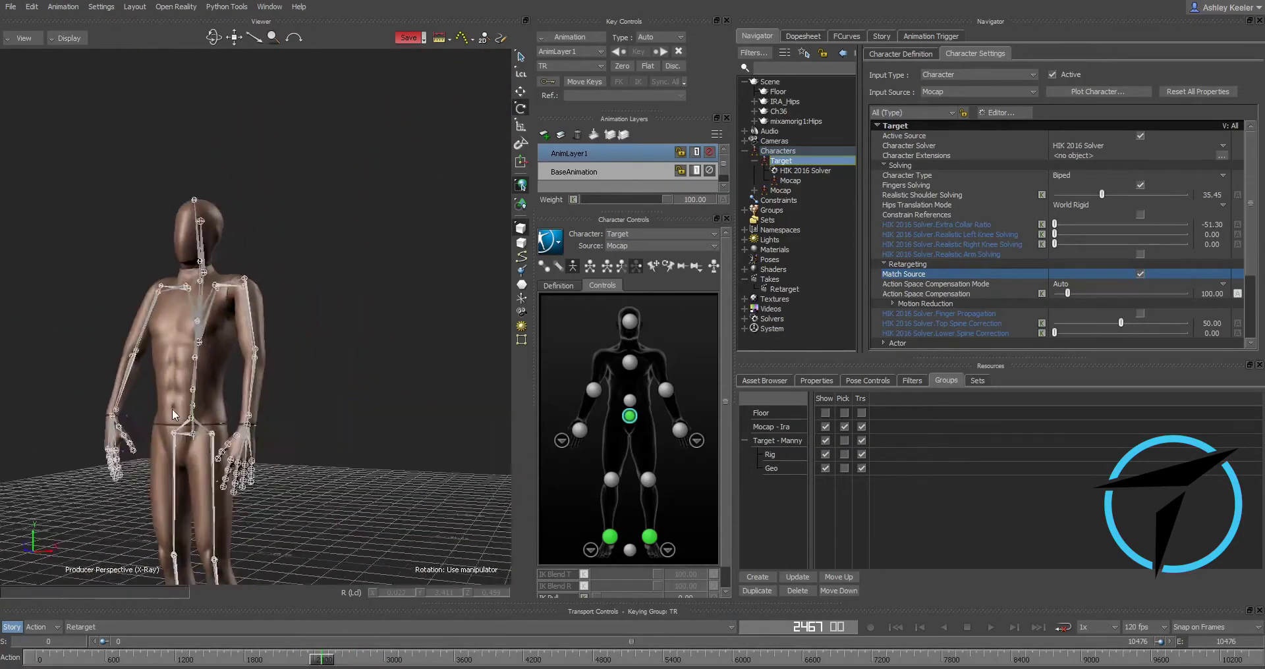
pyautogui.keyDown('ctrl'); pyautogui.keyDown('shift'); pyautogui.moveTo(172, 408); pyautogui.dragTo(270, 334); pyautogui.keyUp('shift'); pyautogui.keyUp('ctrl')
pyautogui.scroll(10, 300, 339)
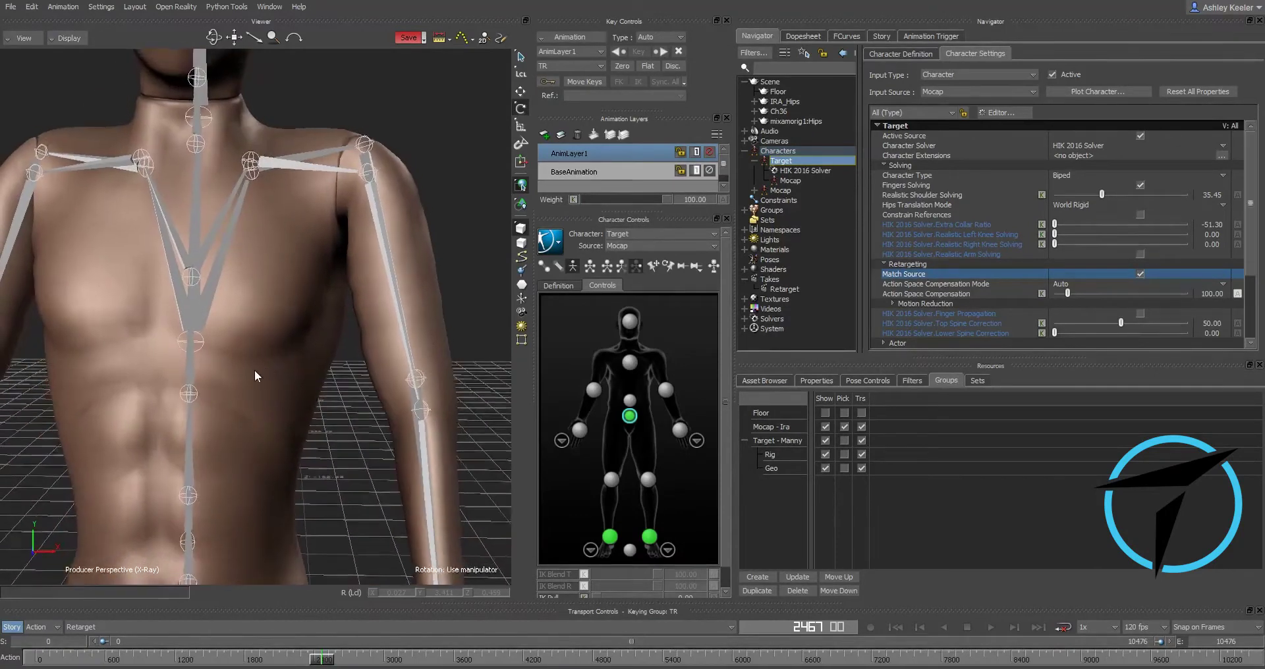
pyautogui.scroll(-2, 255, 375)
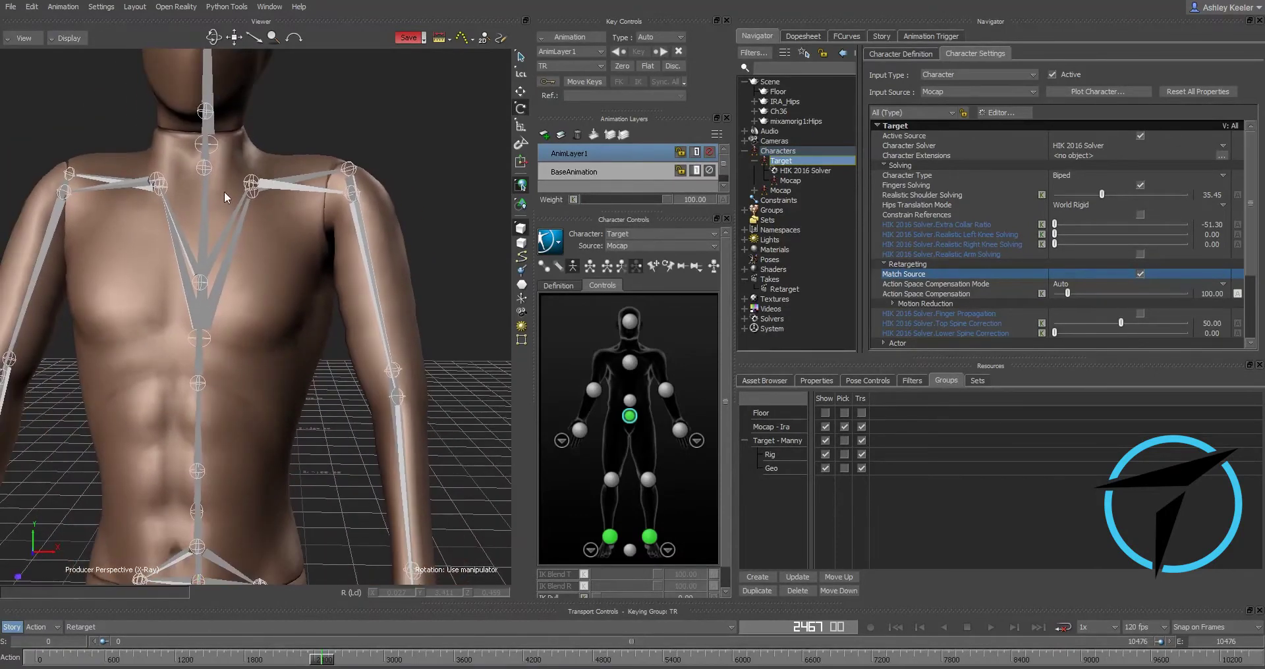
pyautogui.click(359, 200)
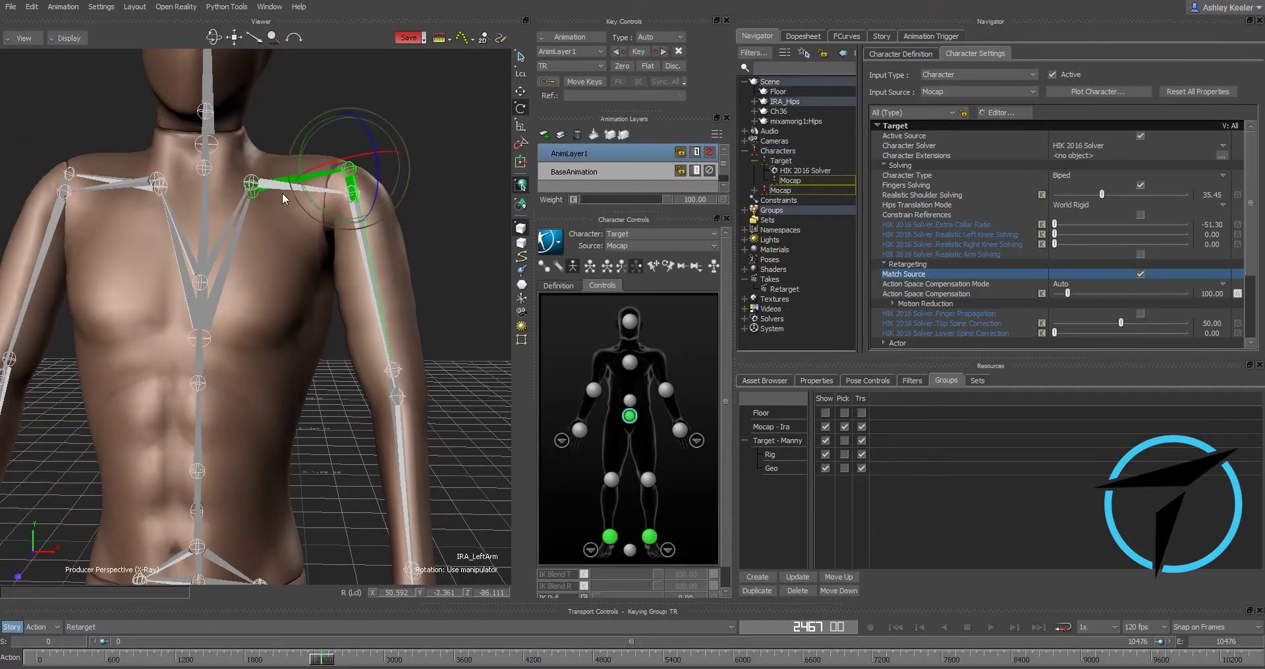
pyautogui.click(262, 191)
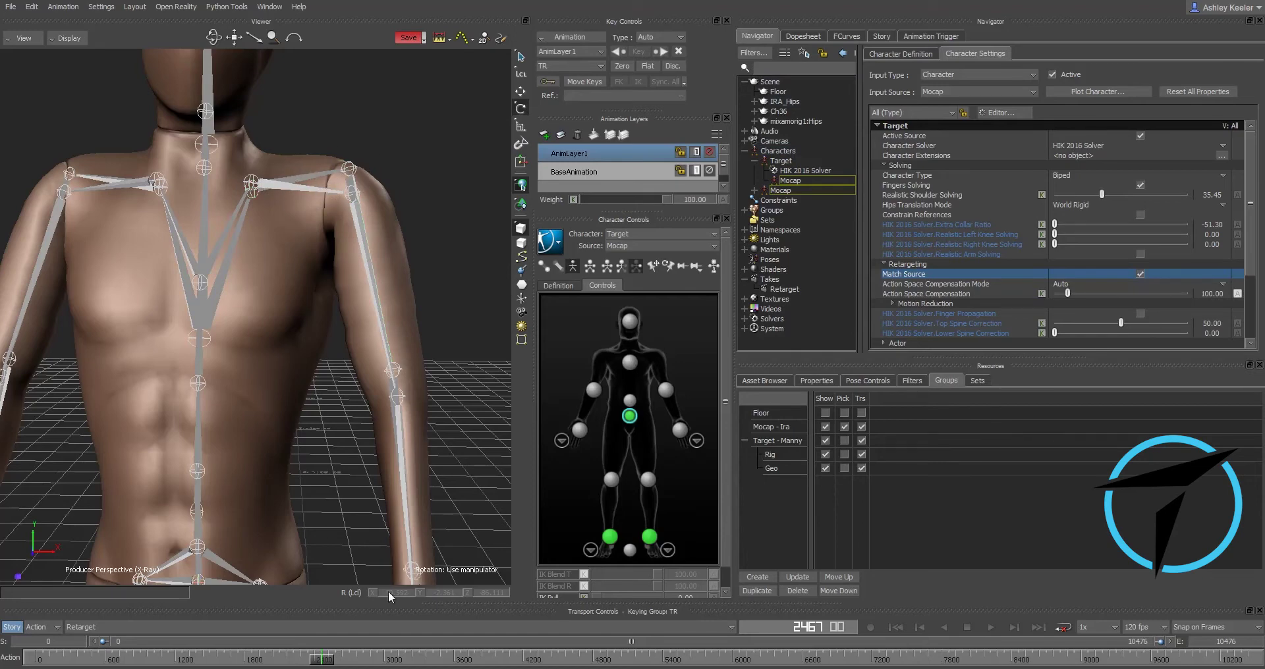
pyautogui.moveTo(322, 660); pyautogui.dragTo(451, 664)
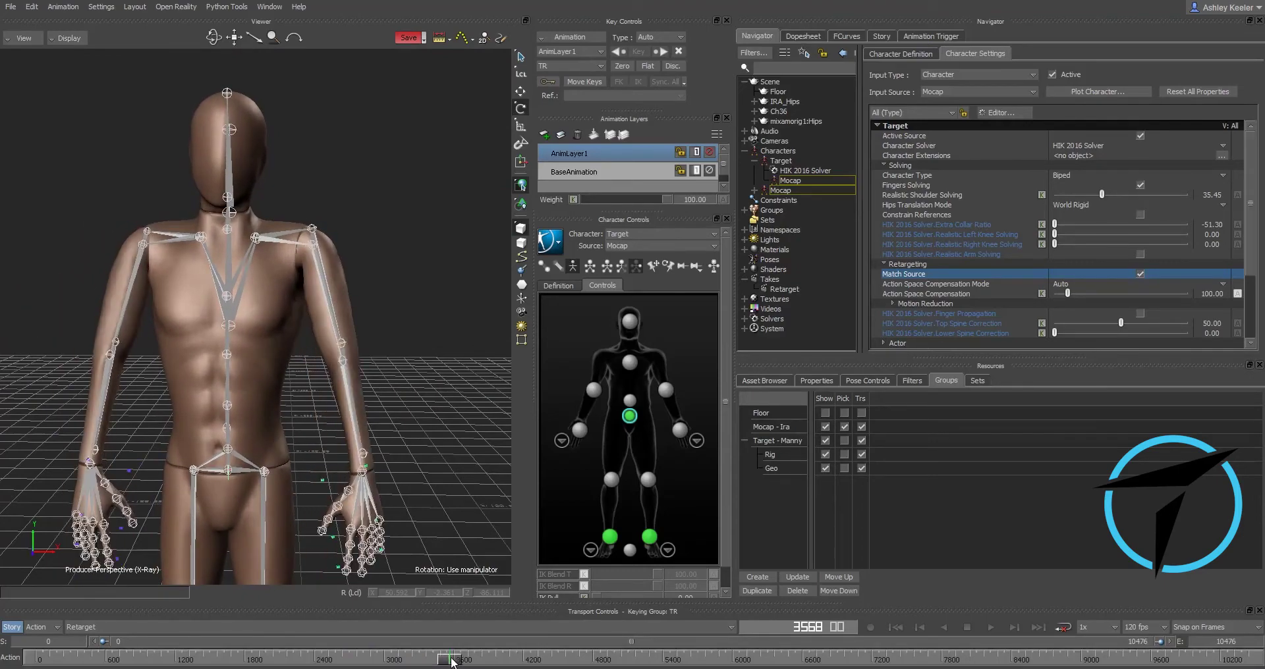
# Step: Collapse Target's Solving and Retargeting settings and expand its Offsets settings
pyautogui.keyDown('ctrl'); pyautogui.keyDown('shift'); pyautogui.moveTo(215, 218); pyautogui.dragTo(184, 282); pyautogui.keyUp('shift'); pyautogui.keyUp('ctrl')
pyautogui.scroll(3, 184, 282)
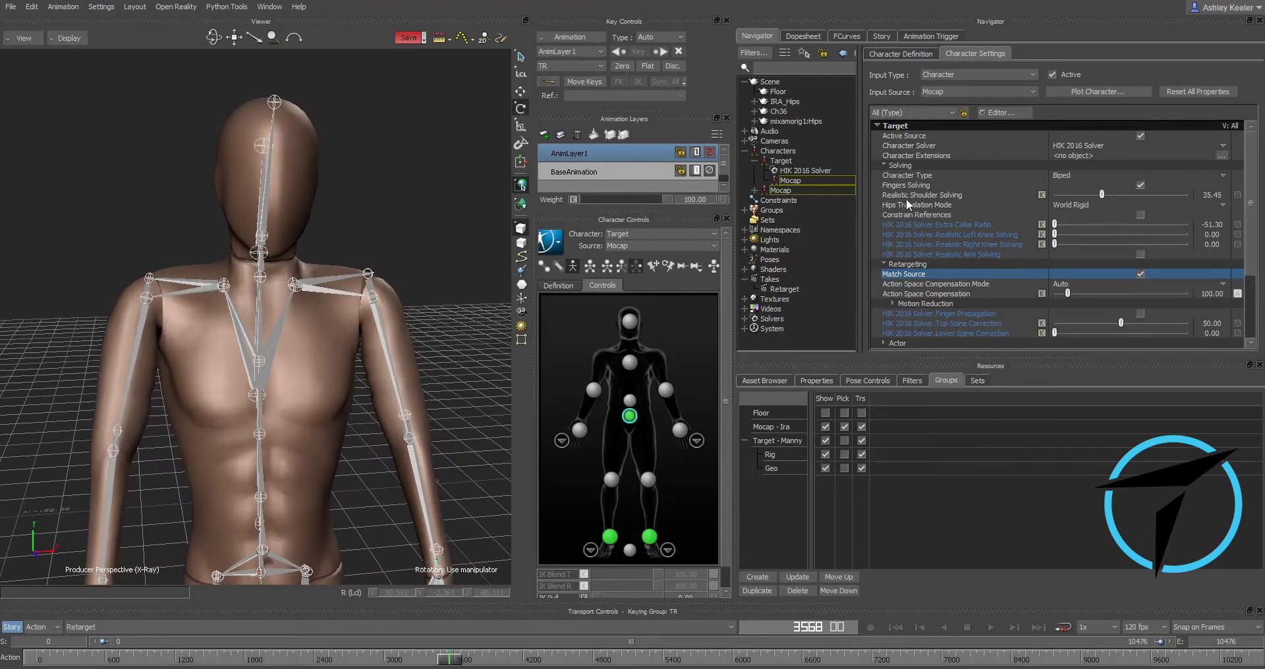
pyautogui.scroll(-1, 1074, 248)
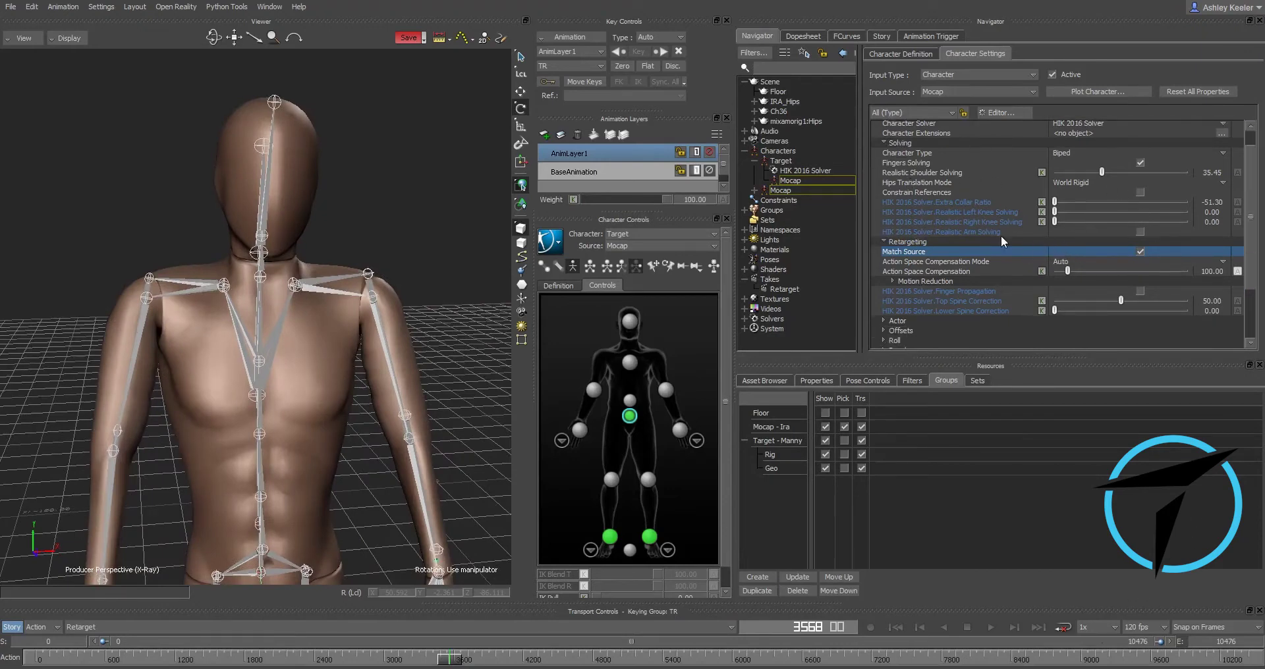
pyautogui.click(883, 143)
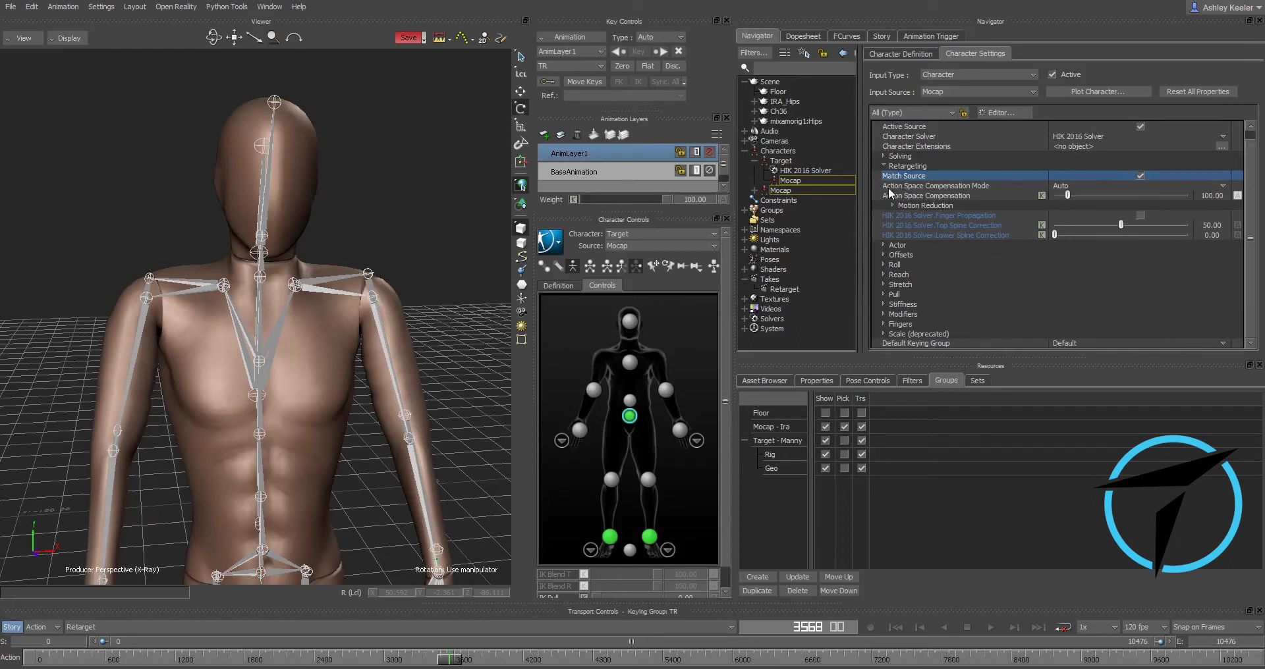
pyautogui.click(883, 166)
pyautogui.click(884, 195)
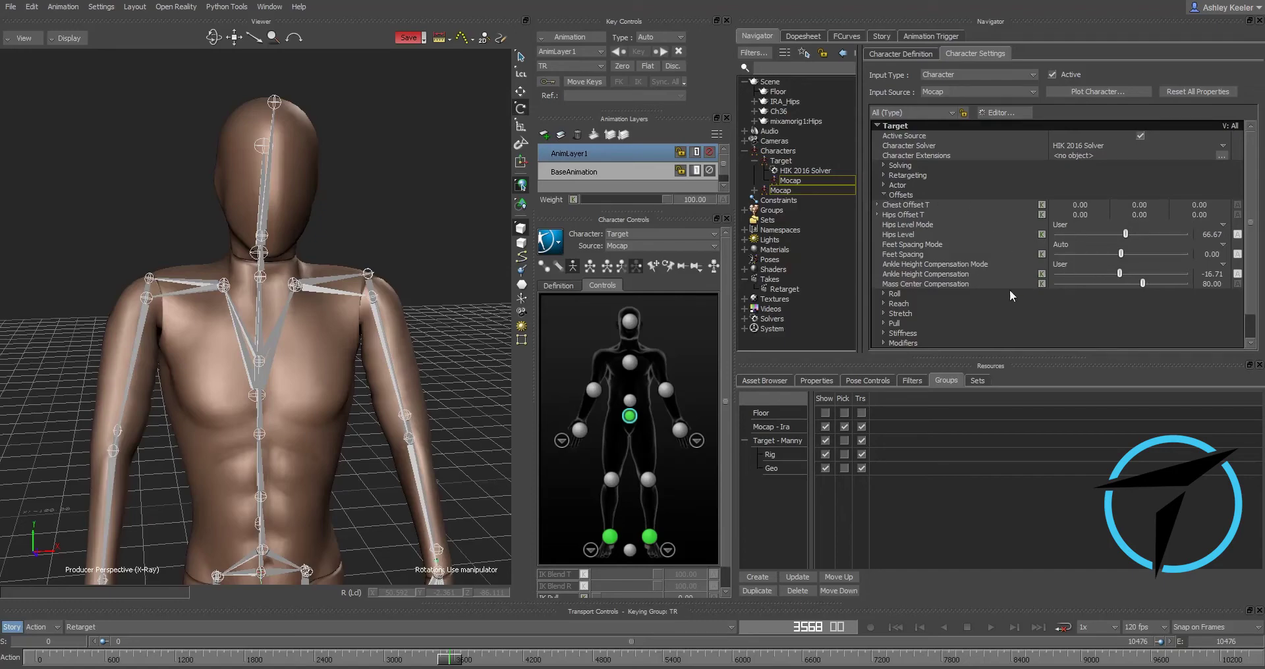
# Step: Set Target's Ankle Height Compensation to about -16.01, judging the foot's floor contact in the right view
pyautogui.click(946, 272)
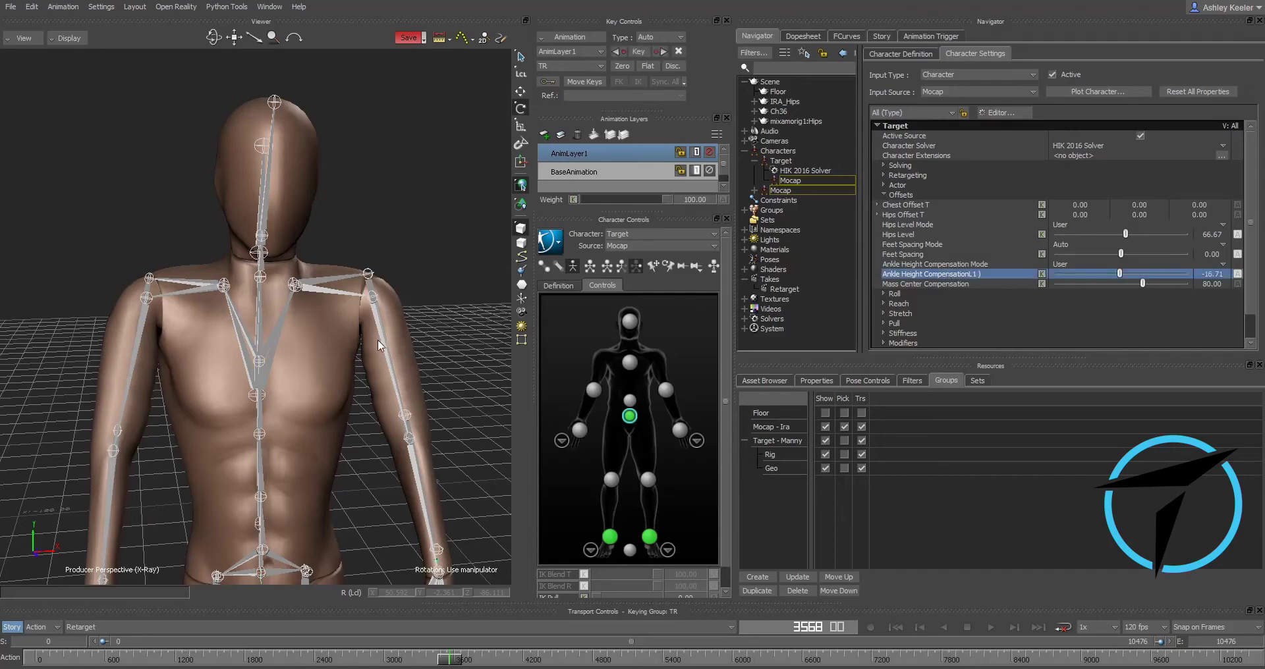
pyautogui.keyDown('shift'); pyautogui.moveTo(378, 340); pyautogui.dragTo(294, 307); pyautogui.keyUp('shift')
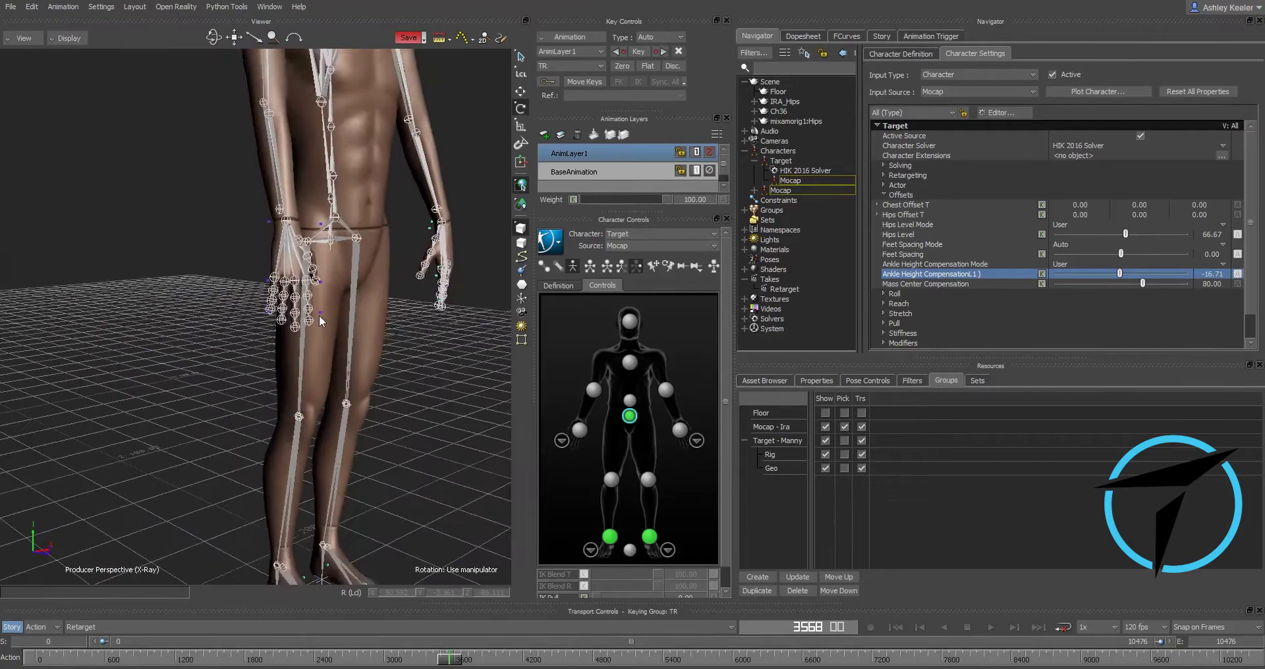
pyautogui.moveTo(319, 321); pyautogui.dragTo(479, 290)
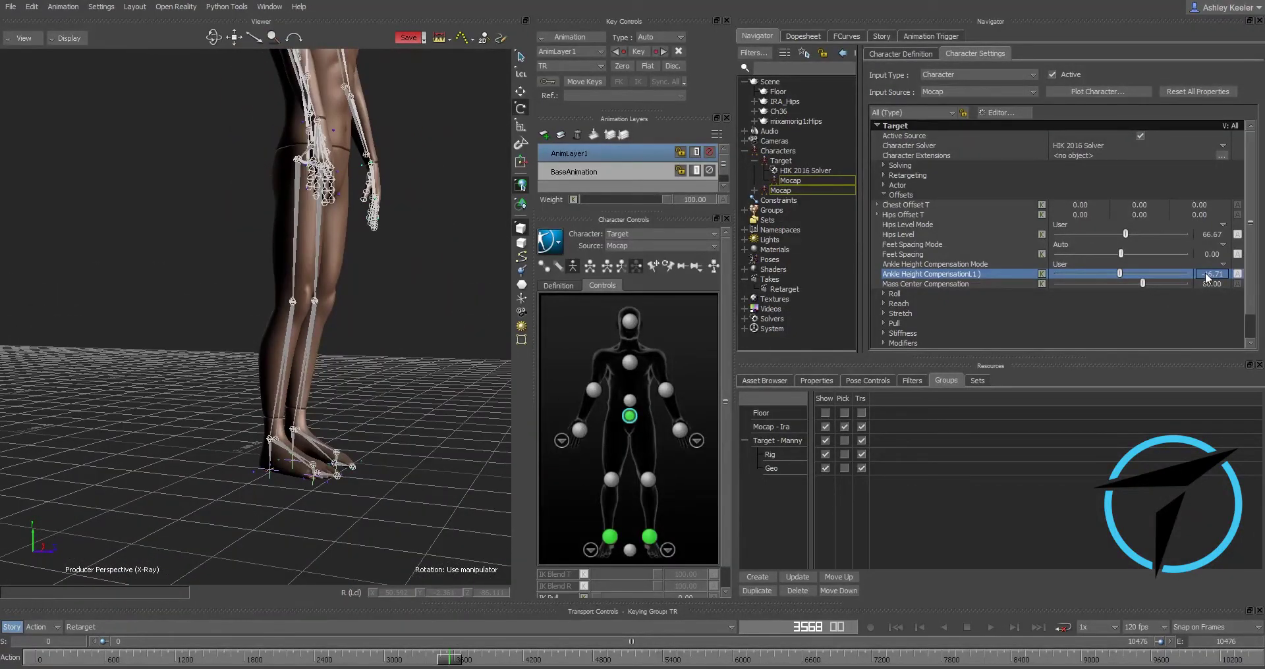
pyautogui.moveTo(1204, 271); pyautogui.dragTo(1099, 307)
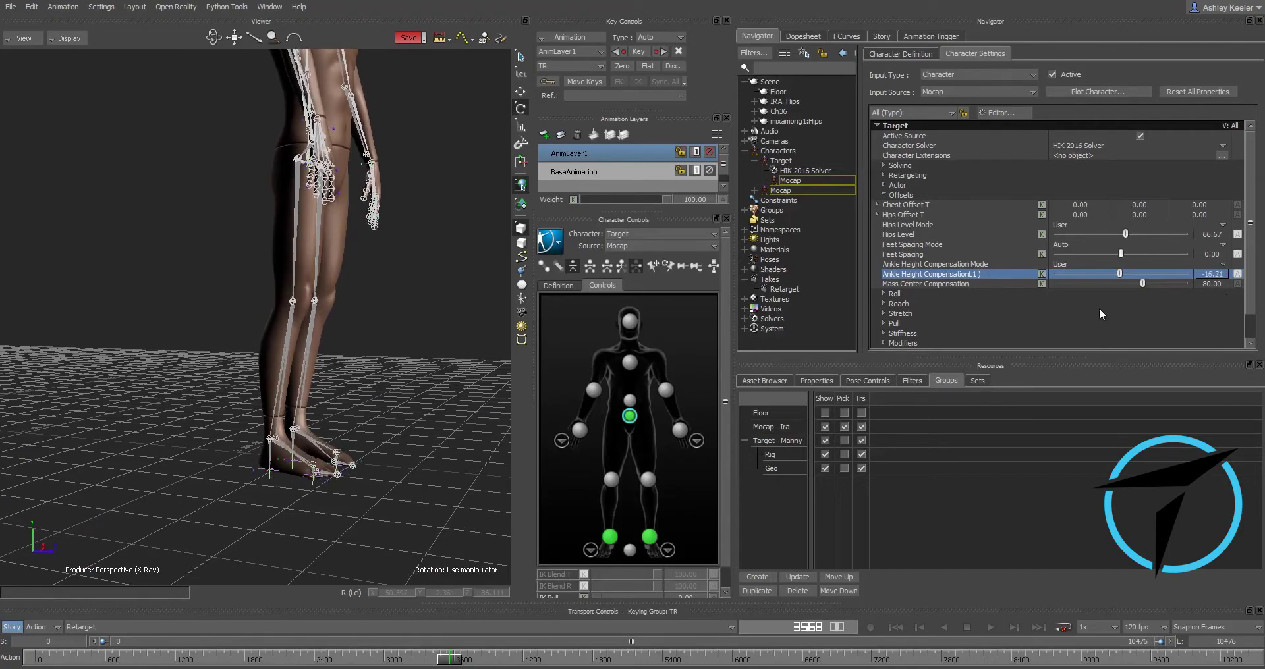
pyautogui.hotkey('ctrl', 'z')
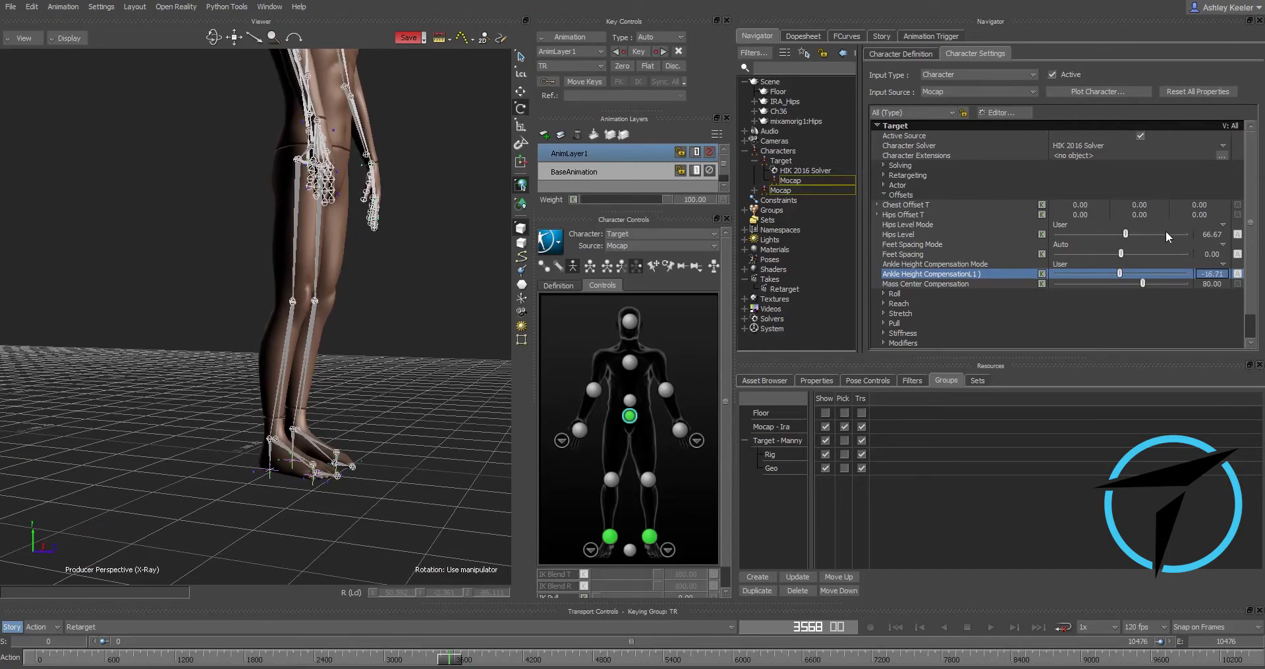
pyautogui.keyDown('ctrl'); pyautogui.keyDown('shift'); pyautogui.moveTo(310, 421); pyautogui.dragTo(374, 354); pyautogui.keyUp('shift'); pyautogui.keyUp('ctrl')
pyautogui.hotkey('ctrl', 'r')
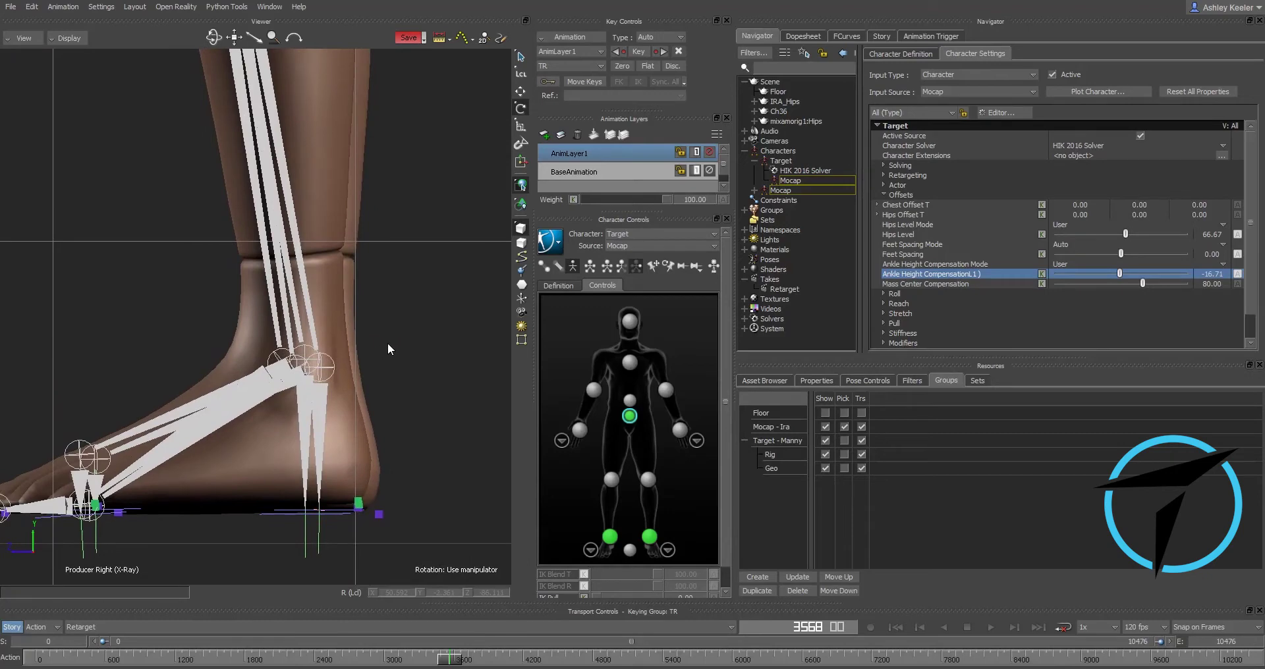
pyautogui.moveTo(1215, 275); pyautogui.dragTo(1220, 284)
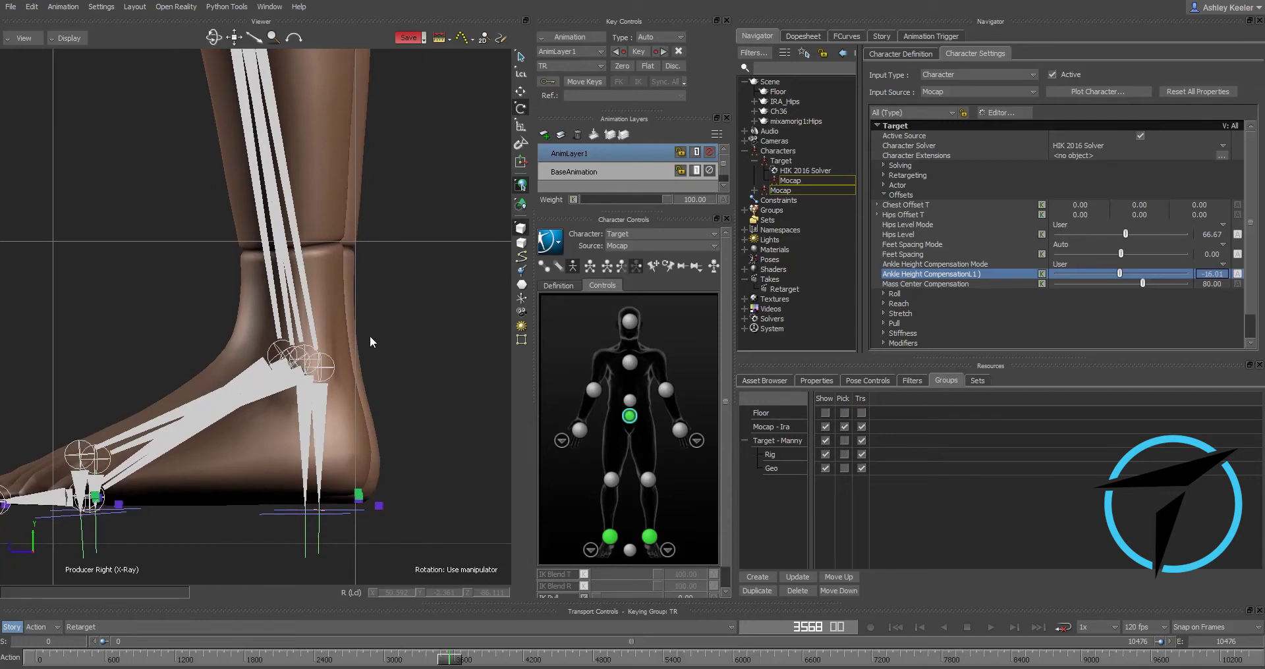
# Step: Set Target's Feet Spacing to about 0.20 while viewing both feet from the front in perspective
pyautogui.hotkey('ctrl', 'e')
pyautogui.keyDown('ctrl'); pyautogui.keyDown('shift'); pyautogui.moveTo(424, 358); pyautogui.dragTo(382, 438); pyautogui.keyUp('shift'); pyautogui.keyUp('ctrl')
pyautogui.click(895, 257)
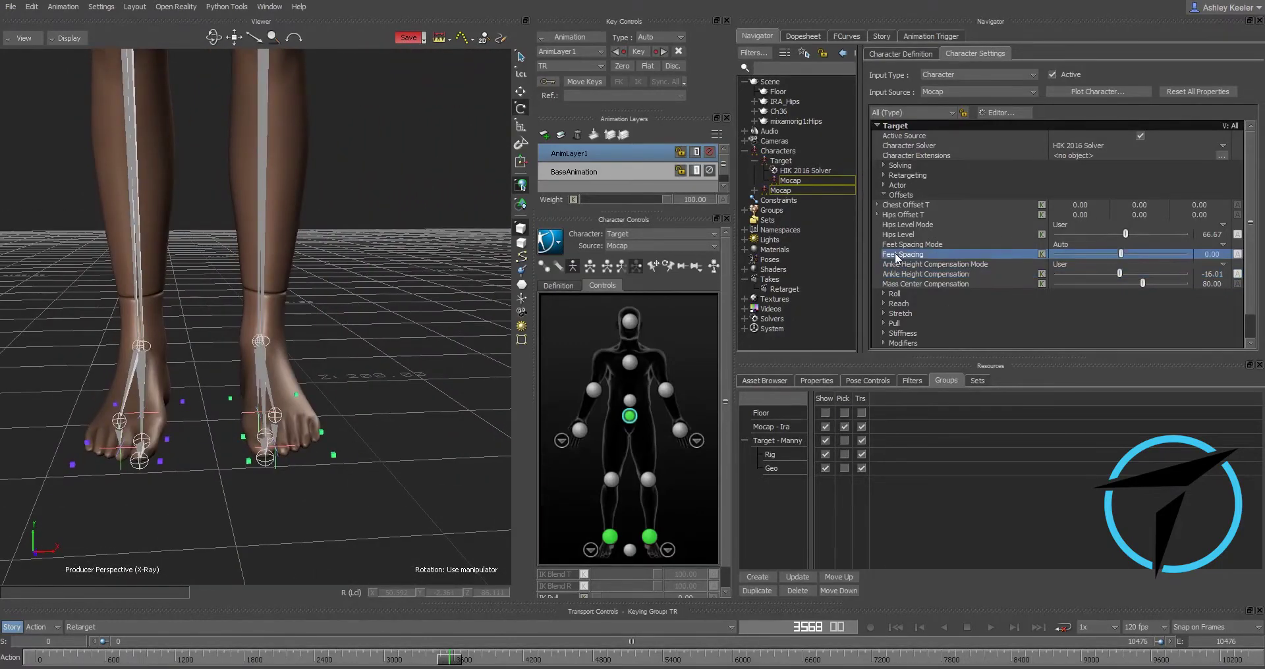
pyautogui.moveTo(1214, 260)
pyautogui.mouseDown()
pyautogui.moveTo(1258, 278)
pyautogui.moveTo(1226, 262)
pyautogui.moveTo(1252, 337)
pyautogui.moveTo(1205, 257)
pyautogui.moveTo(1228, 270)
pyautogui.mouseUp()
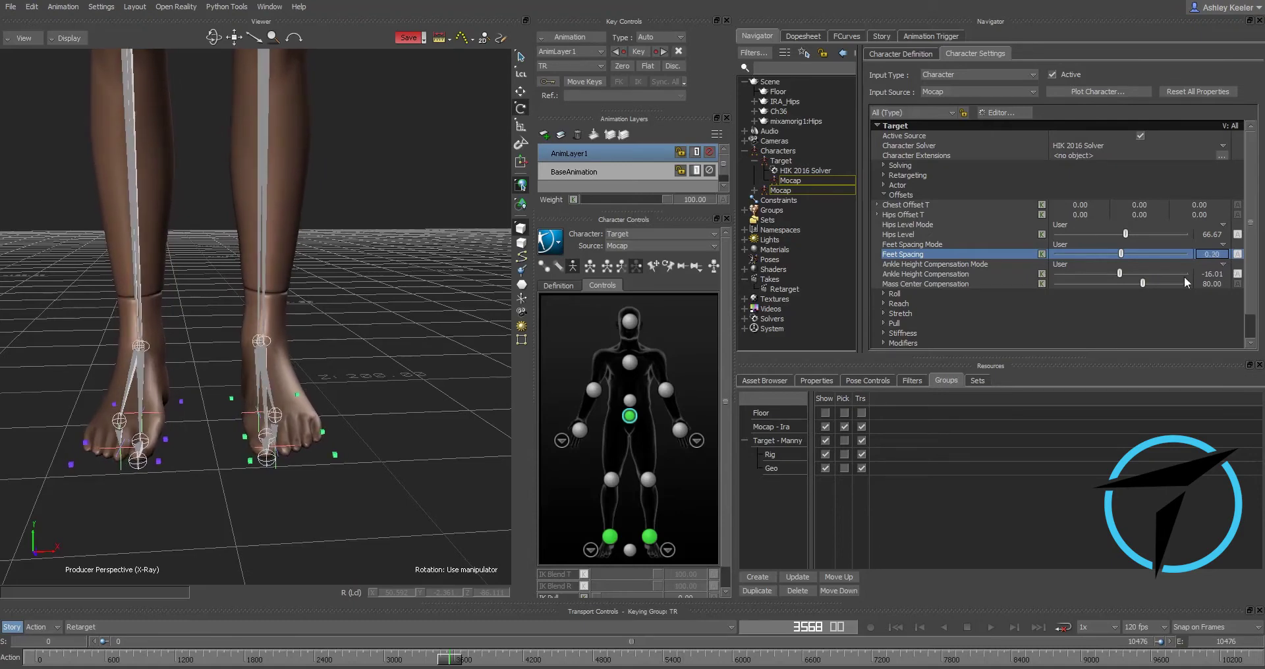
pyautogui.moveTo(461, 412); pyautogui.dragTo(299, 425)
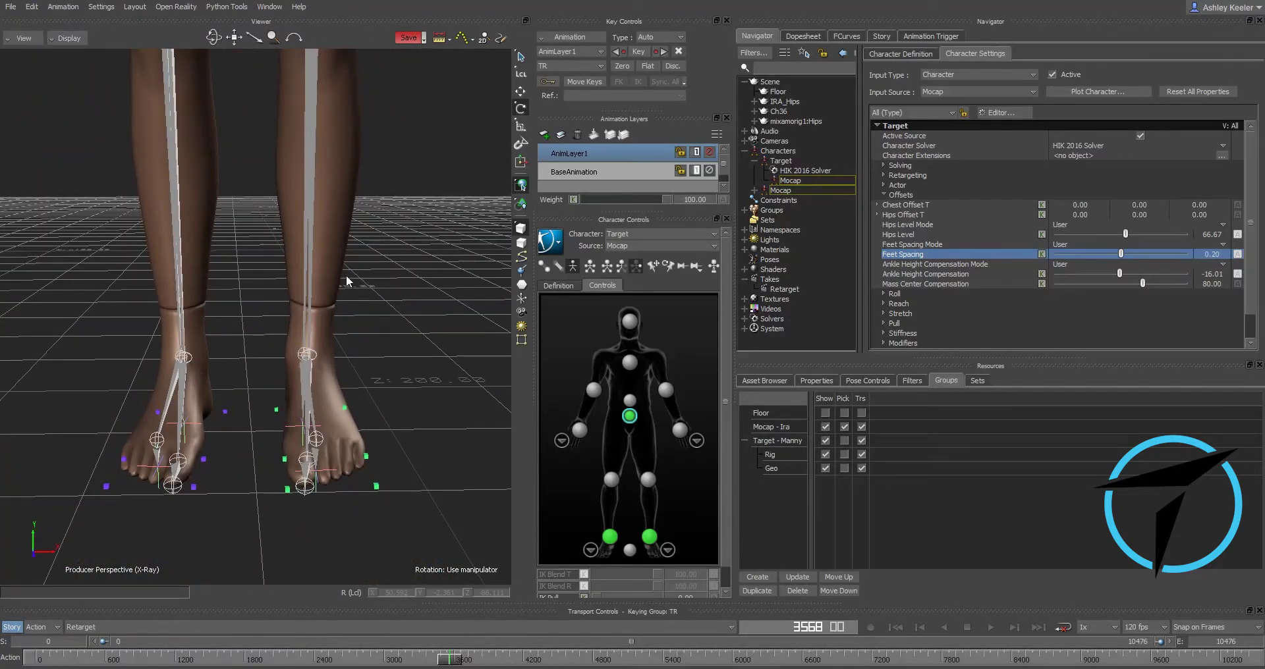
# Step: Compare the mocap skeleton's left leg bone with Manny's lower leg and foot up close, leaving nothing selected
pyautogui.click(315, 275)
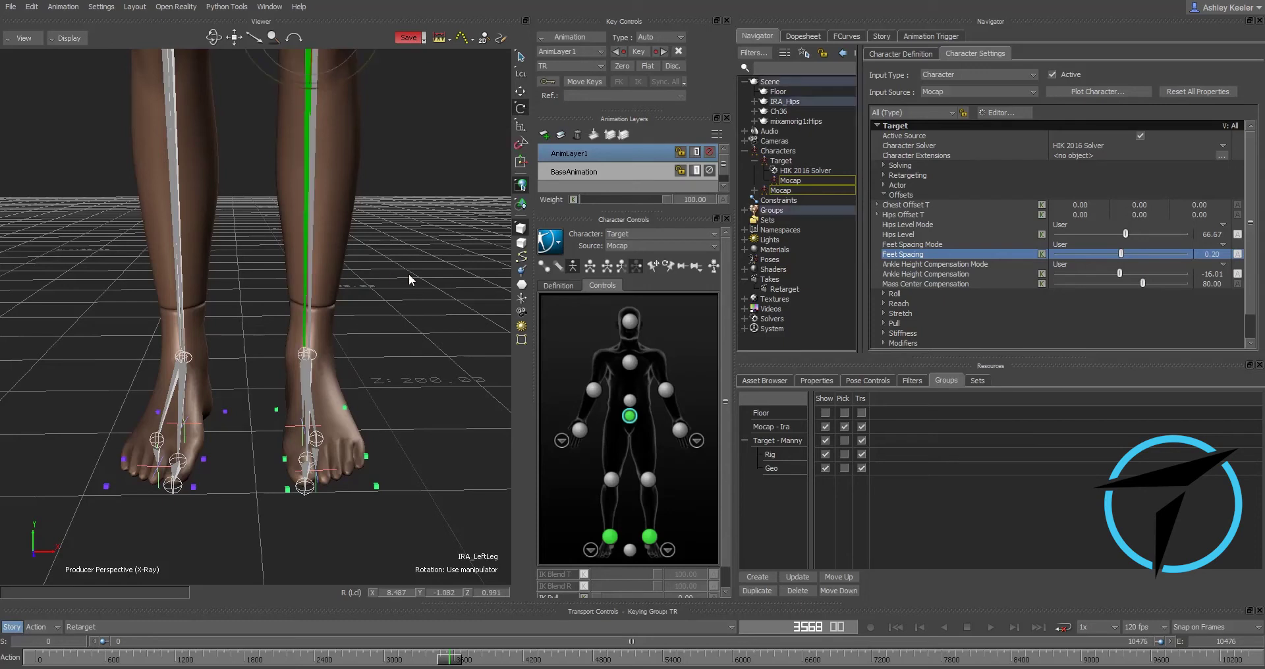
pyautogui.click(409, 274)
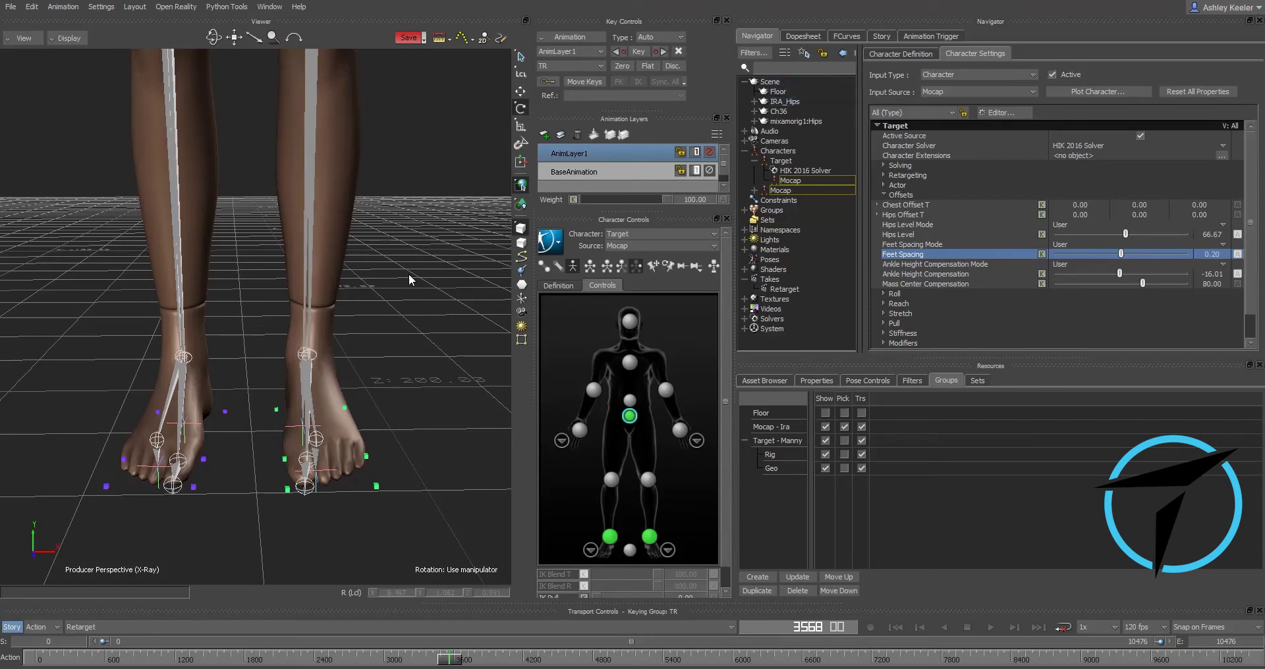
pyautogui.click(309, 253)
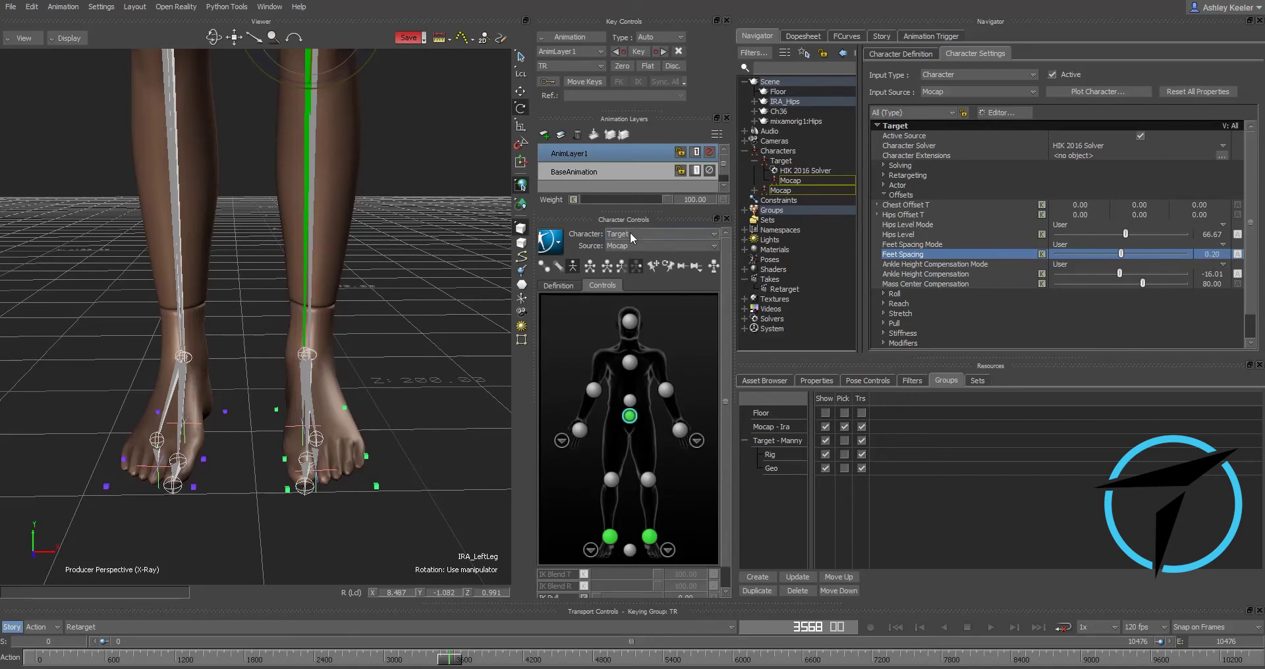
pyautogui.moveTo(326, 81); pyautogui.dragTo(330, 100)
pyautogui.scroll(6, 326, 391)
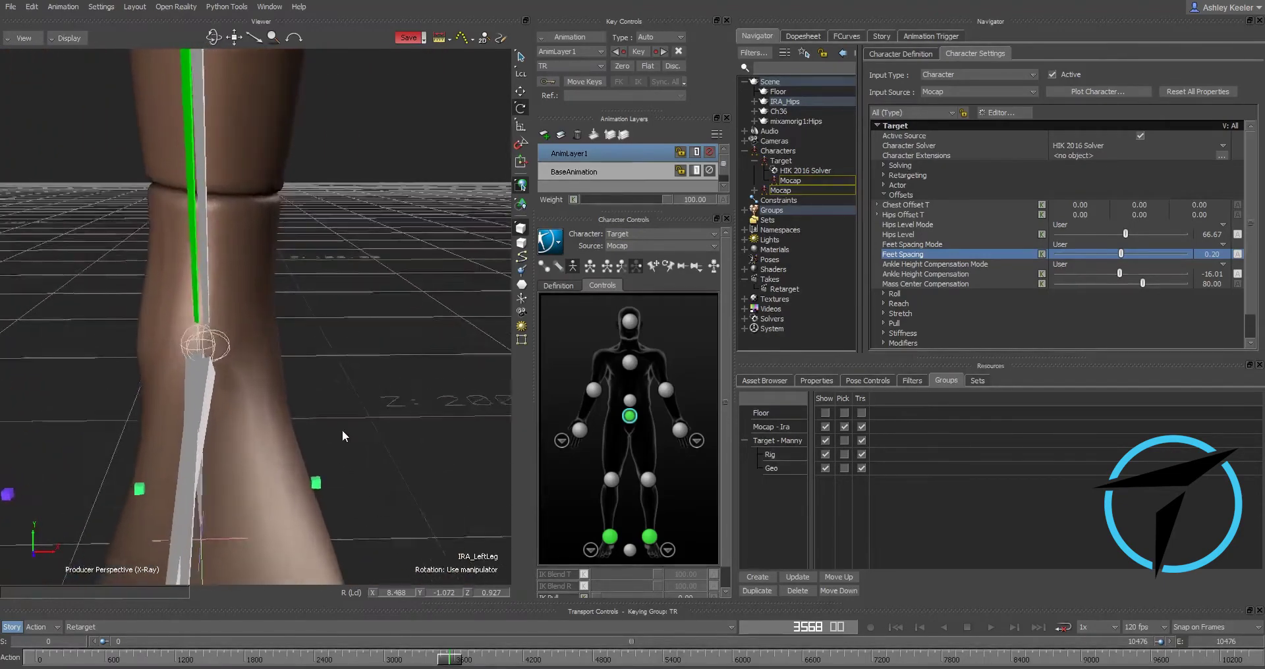
pyautogui.scroll(-6, 342, 430)
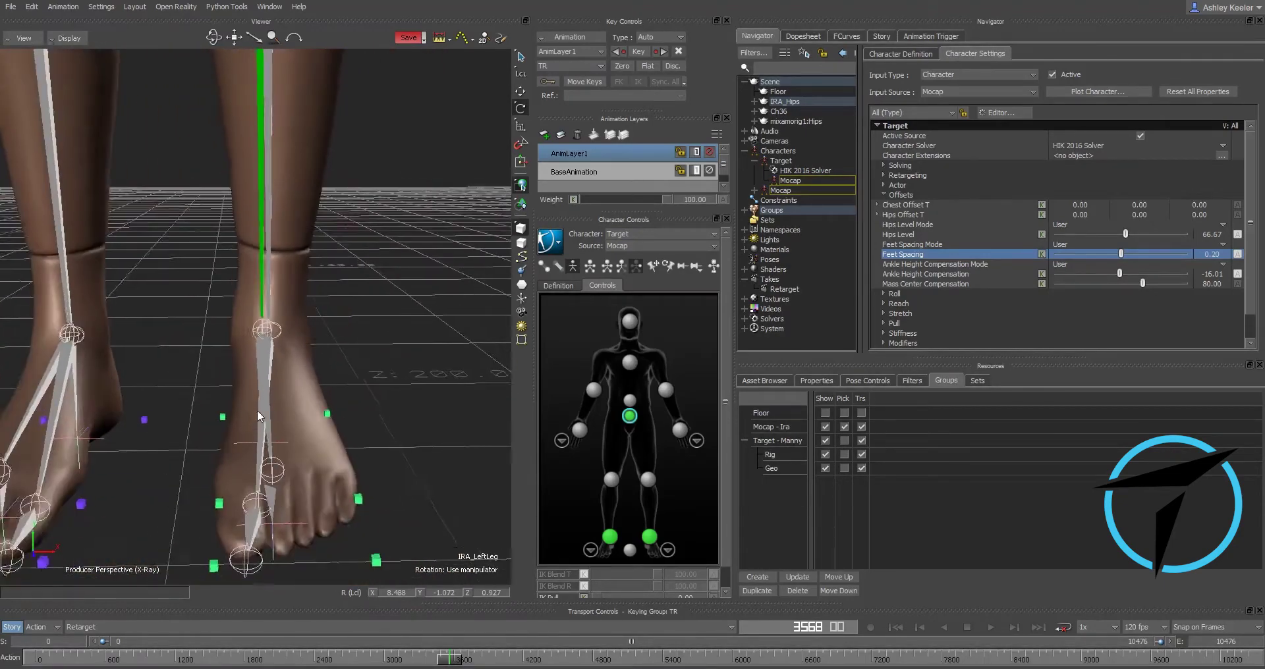
pyautogui.scroll(-2, 284, 405)
pyautogui.click(437, 327)
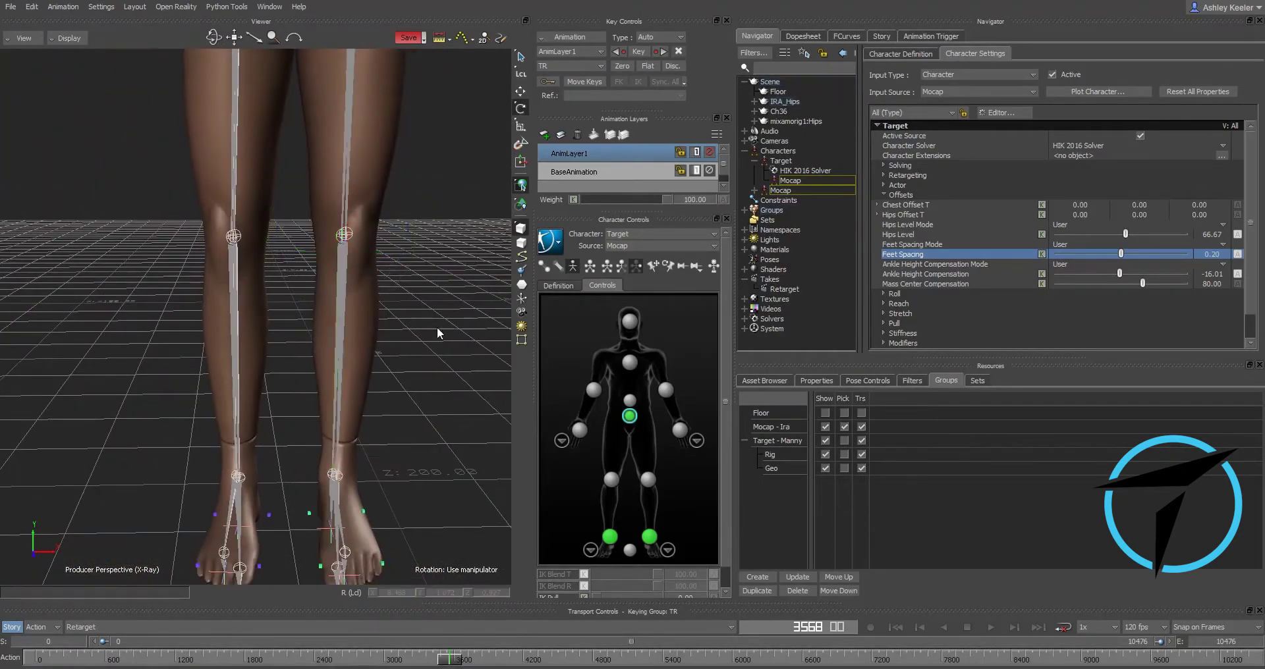
# Step: Set Target's Hips Level to about 63.17, aligning Manny's hips with the mocap skeleton in a side view
pyautogui.keyDown('ctrl'); pyautogui.keyDown('shift'); pyautogui.moveTo(436, 327); pyautogui.dragTo(601, 330); pyautogui.keyUp('shift'); pyautogui.keyUp('ctrl')
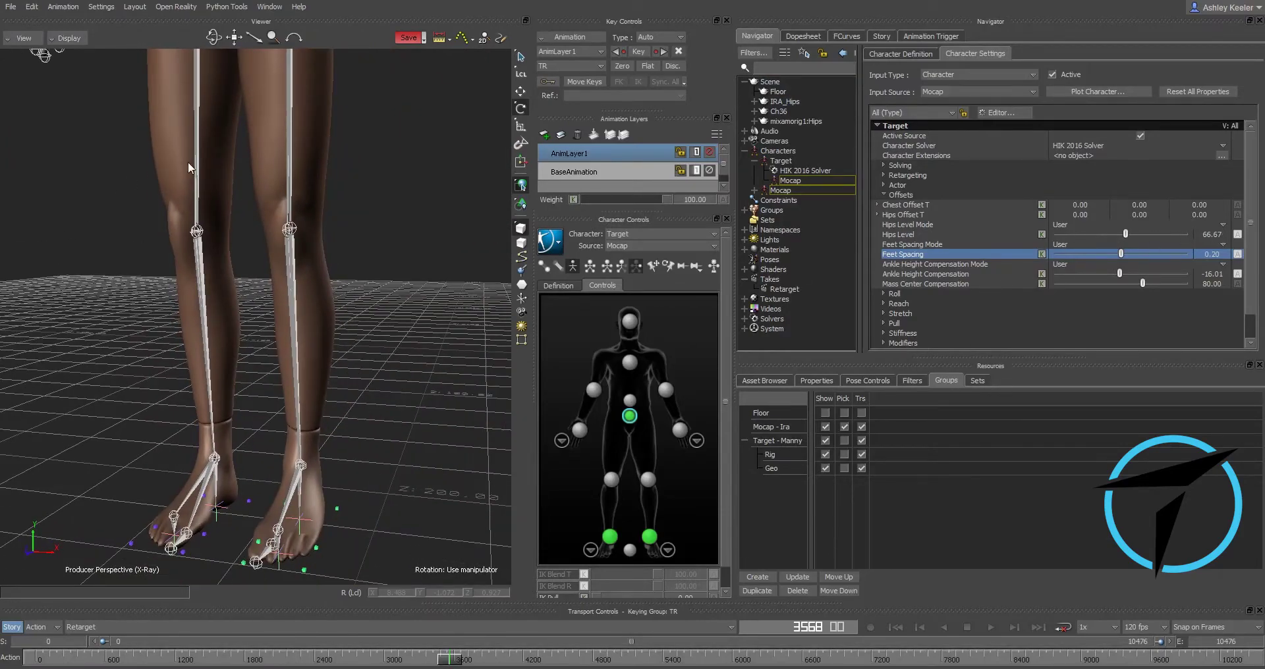
pyautogui.keyDown('shift'); pyautogui.moveTo(187, 161); pyautogui.dragTo(298, 250); pyautogui.keyUp('shift')
pyautogui.scroll(3, 232, 248)
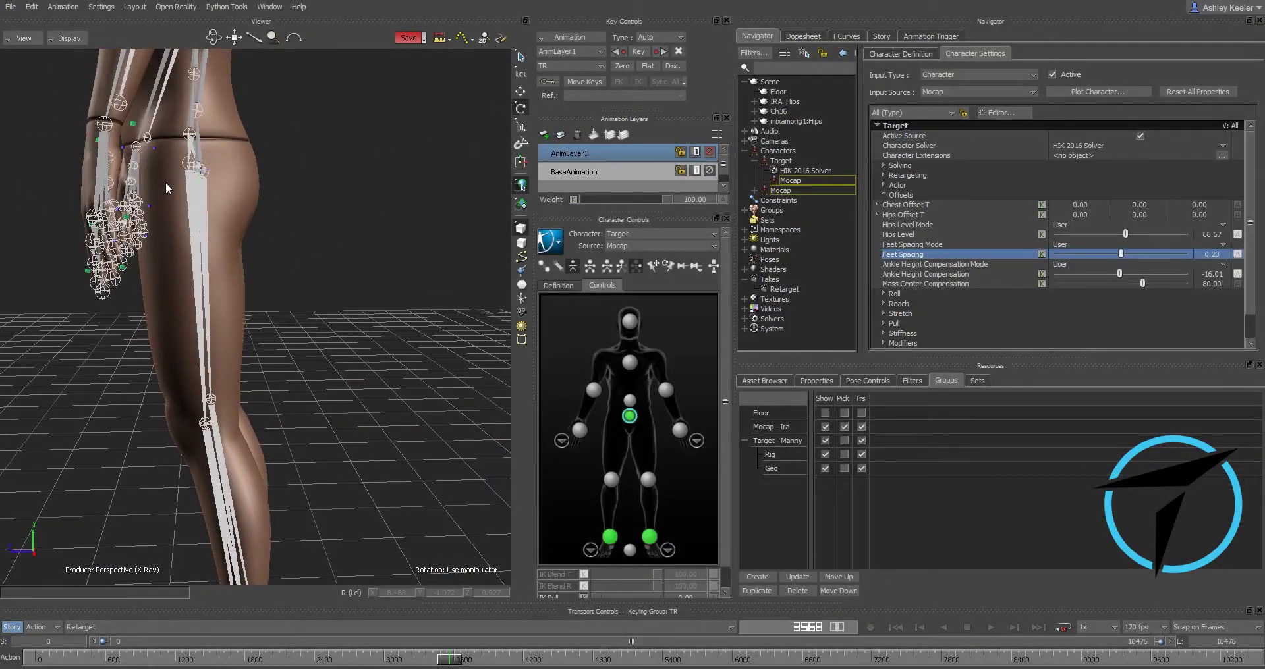
pyautogui.scroll(6, 224, 266)
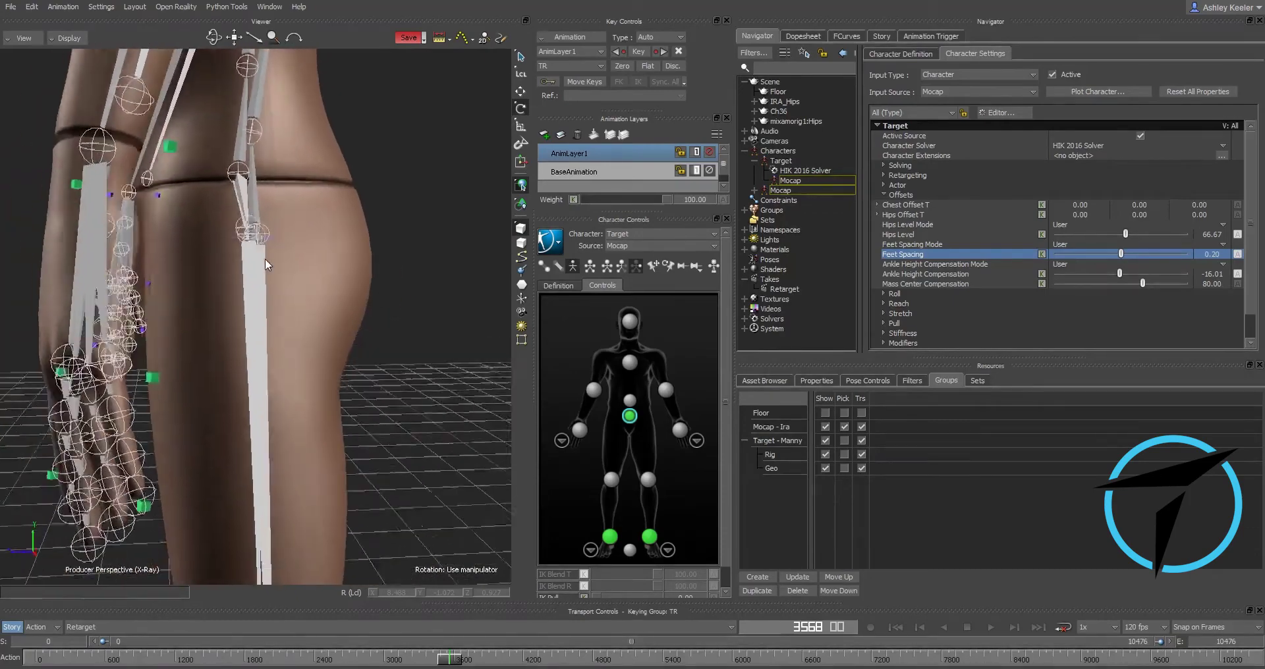
pyautogui.keyDown('ctrl'); pyautogui.keyDown('shift'); pyautogui.moveTo(265, 258); pyautogui.dragTo(274, 256); pyautogui.keyUp('shift'); pyautogui.keyUp('ctrl')
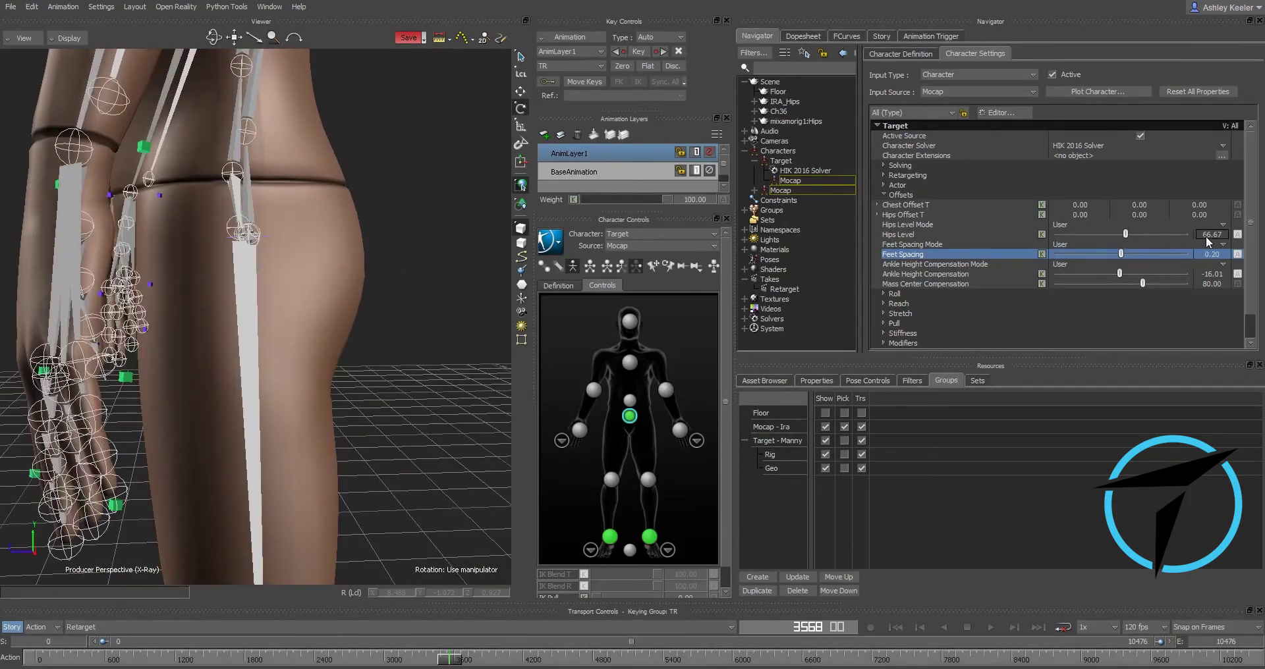
pyautogui.moveTo(1205, 235); pyautogui.dragTo(1184, 238)
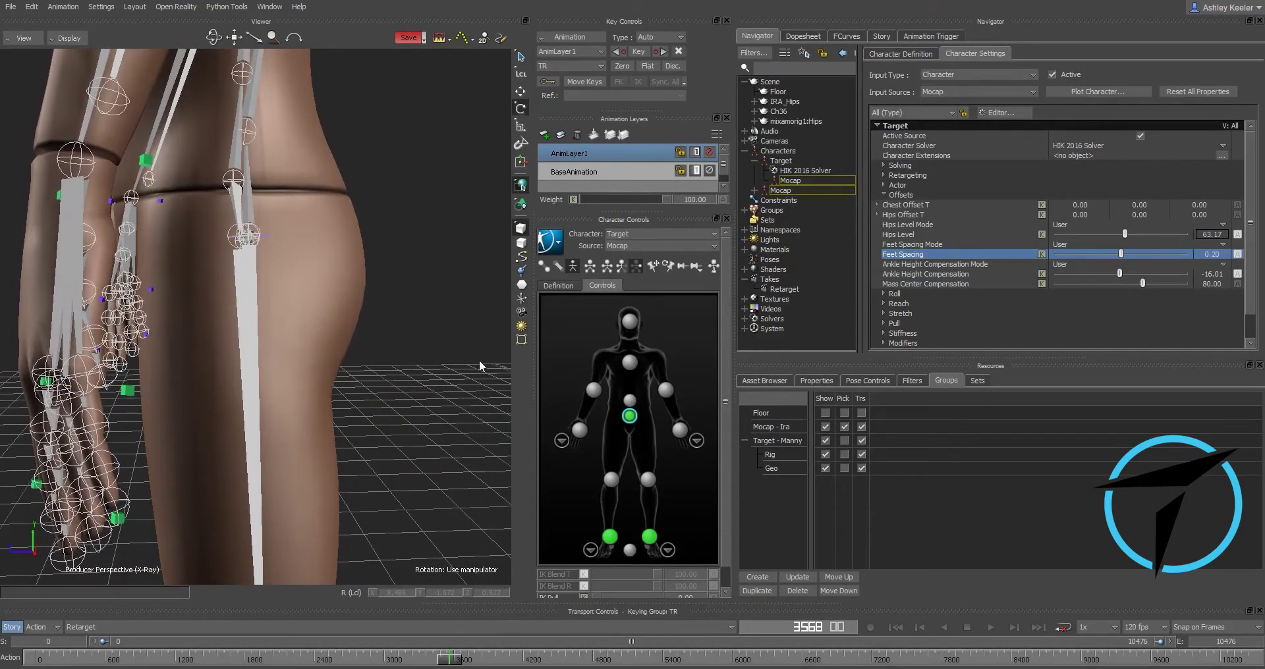
# Step: Readjust Target's Ankle Height Compensation to about -15.11 while viewing the feet from the side
pyautogui.keyDown('shift'); pyautogui.moveTo(298, 385); pyautogui.dragTo(328, 191); pyautogui.keyUp('shift')
pyautogui.scroll(5, 283, 169)
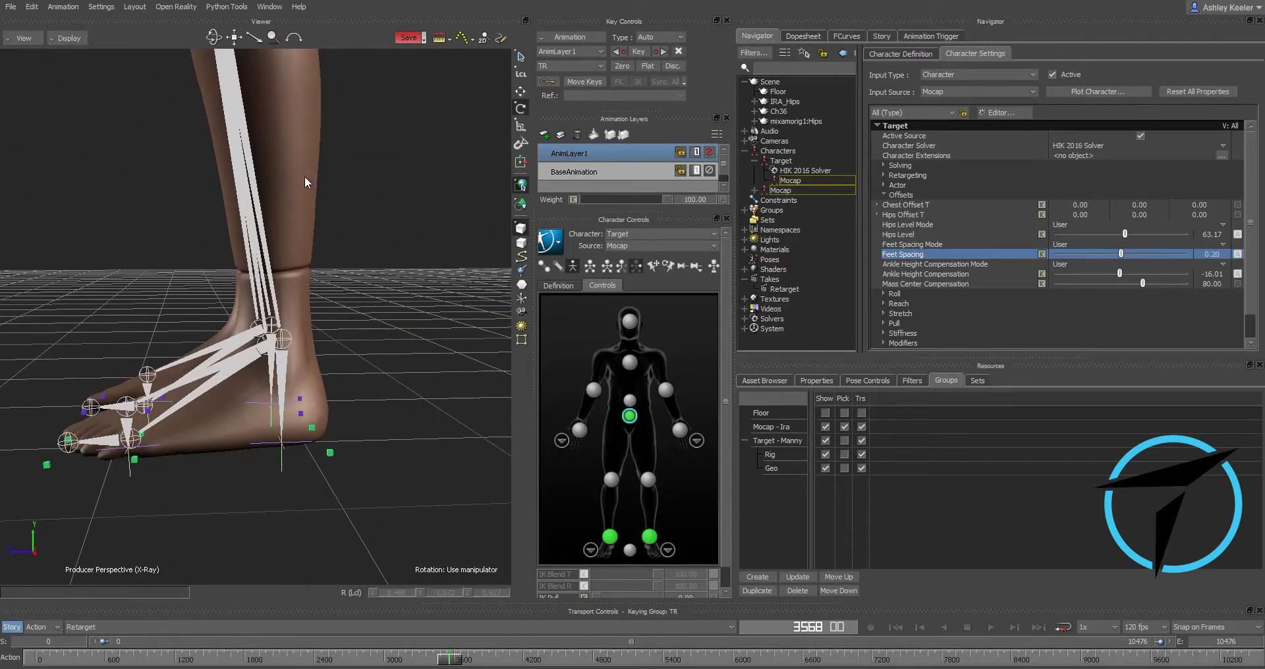
pyautogui.moveTo(1212, 275); pyautogui.dragTo(1221, 278)
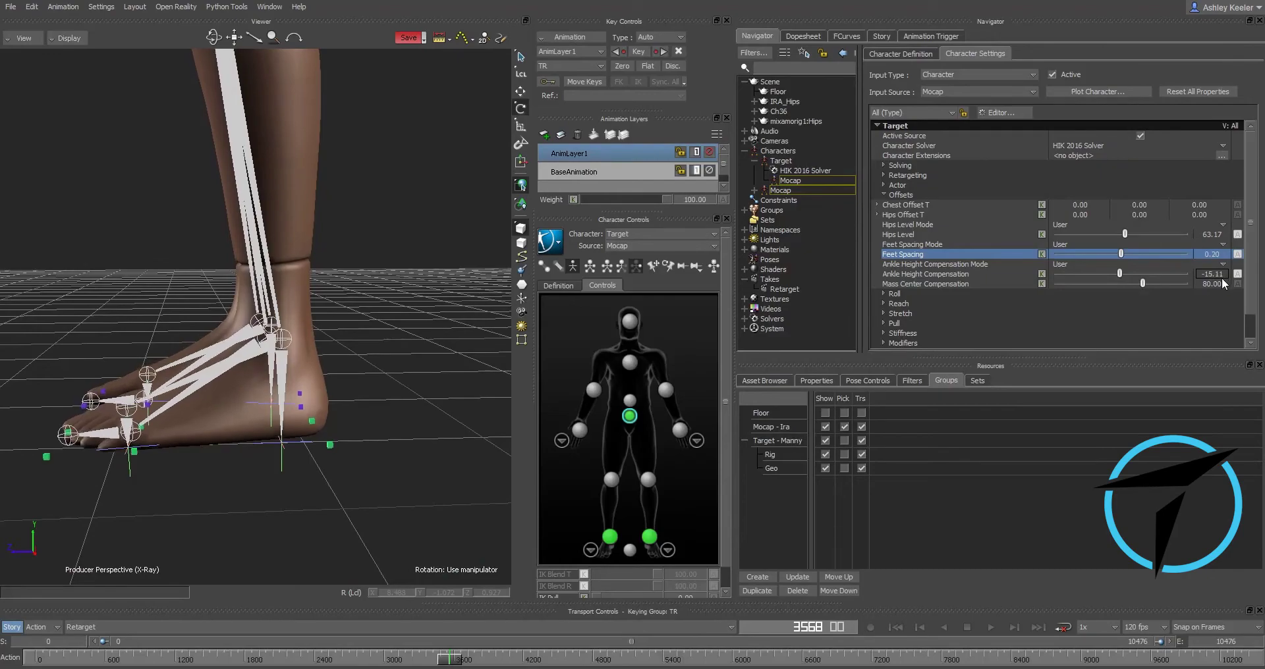
# Step: Check Manny's upper body against the mocap skeleton, then scrub to frame 4214 and examine the bent-over pose
pyautogui.keyDown('shift'); pyautogui.moveTo(323, 164); pyautogui.dragTo(259, 374); pyautogui.keyUp('shift')
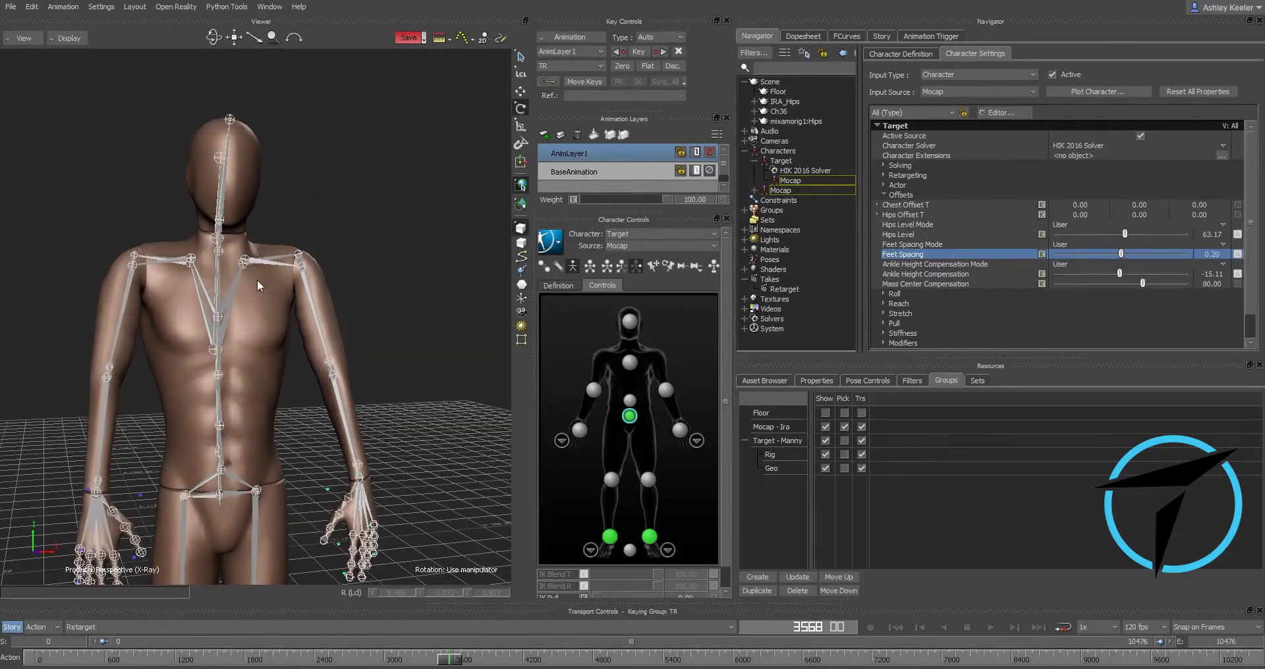
pyautogui.keyDown('ctrl'); pyautogui.keyDown('shift'); pyautogui.moveTo(358, 365); pyautogui.dragTo(326, 331); pyautogui.keyUp('shift'); pyautogui.keyUp('ctrl')
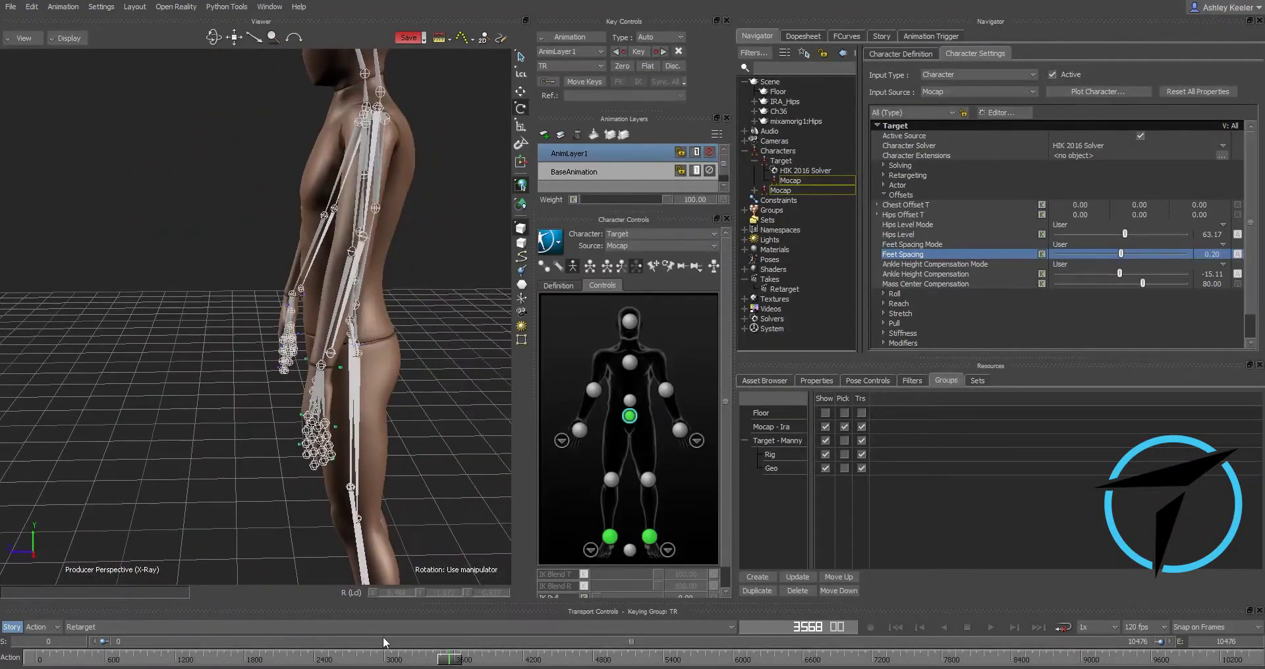
pyautogui.moveTo(449, 658)
pyautogui.mouseDown()
pyautogui.moveTo(425, 661)
pyautogui.moveTo(525, 665)
pyautogui.mouseUp()
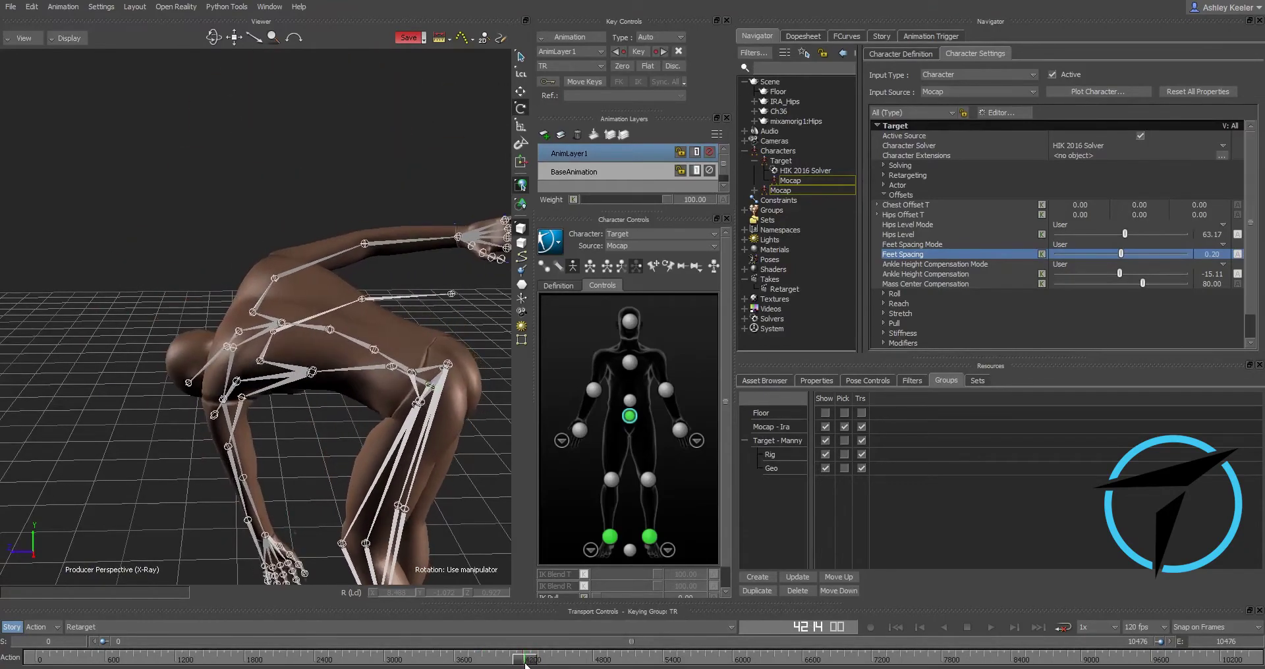
pyautogui.keyDown('ctrl'); pyautogui.keyDown('shift'); pyautogui.moveTo(311, 346); pyautogui.dragTo(281, 356); pyautogui.keyUp('shift'); pyautogui.keyUp('ctrl')
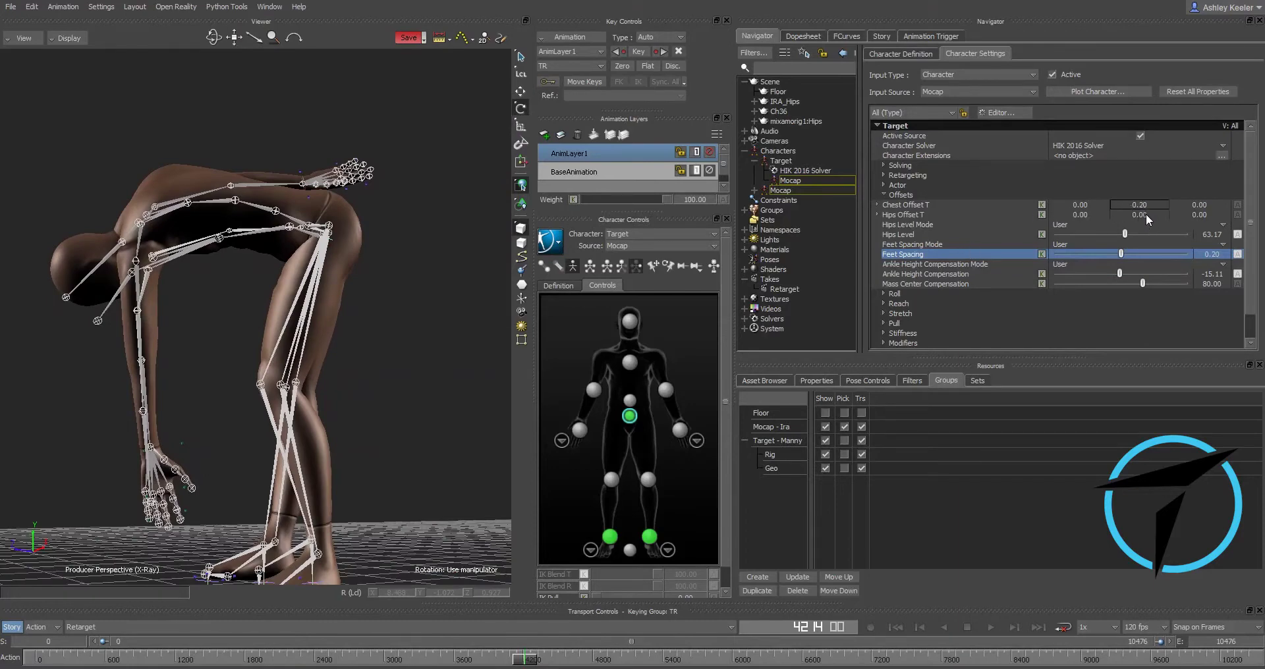
# Step: Try shifting Target's Chest Offset T, then reset its three axis values to 0
pyautogui.moveTo(1197, 204); pyautogui.dragTo(1170, 210)
pyautogui.moveTo(1090, 208); pyautogui.dragTo(1048, 215)
pyautogui.write('0')
pyautogui.press('Tab')
pyautogui.write('0')
pyautogui.press('Tab')
pyautogui.write('0')
pyautogui.press('Return')
# Step: Collapse Target's Offsets settings and expand its Reach settings, with the whole bent-over figure in view
pyautogui.click(878, 204)
pyautogui.click(877, 205)
pyautogui.click(883, 195)
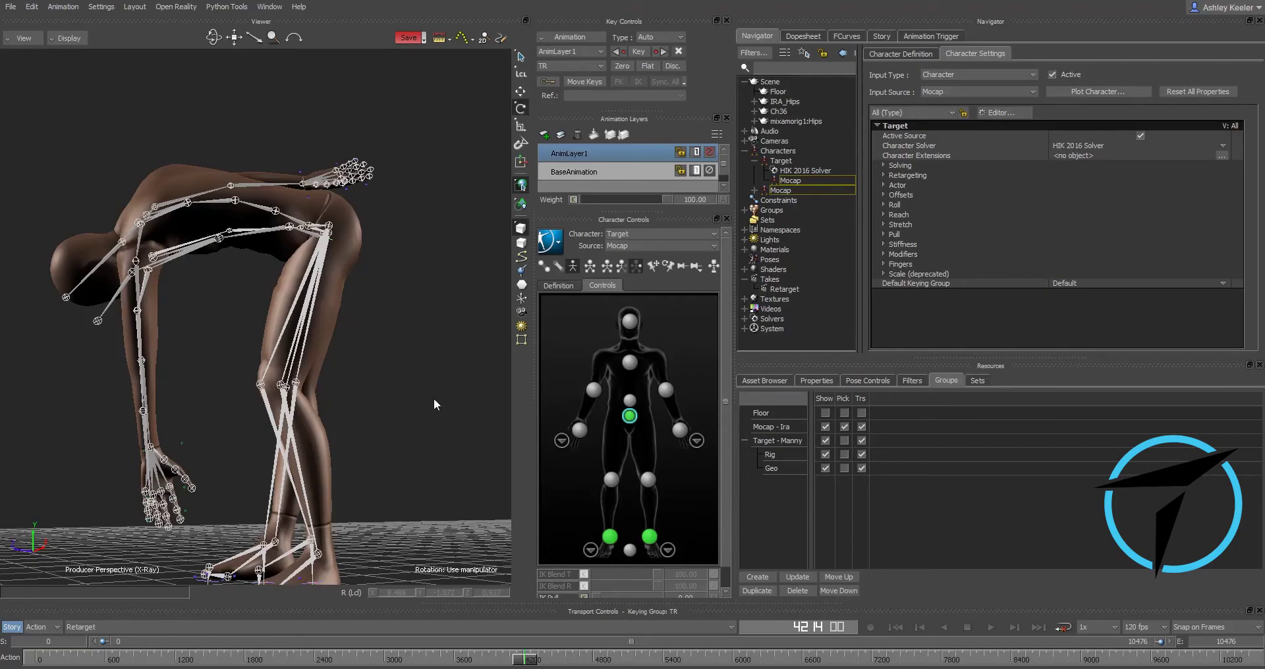
pyautogui.keyDown('ctrl'); pyautogui.keyDown('shift'); pyautogui.moveTo(434, 404); pyautogui.dragTo(216, 440); pyautogui.keyUp('shift'); pyautogui.keyUp('ctrl')
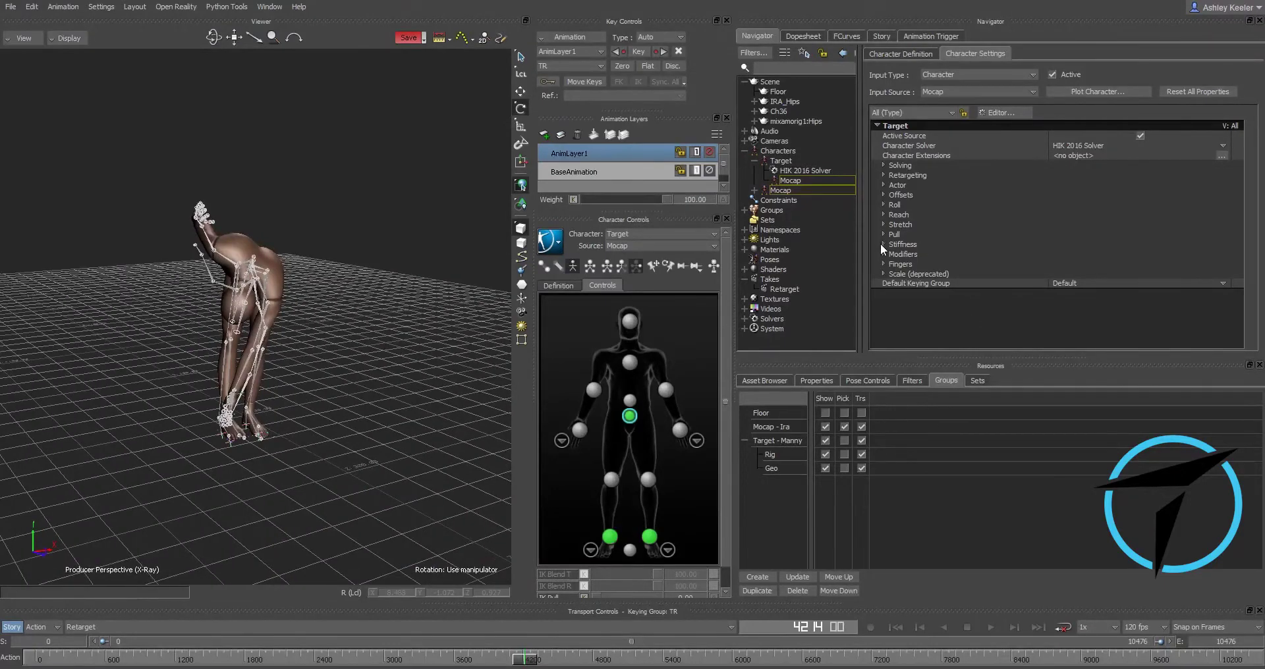
pyautogui.click(882, 224)
pyautogui.click(883, 224)
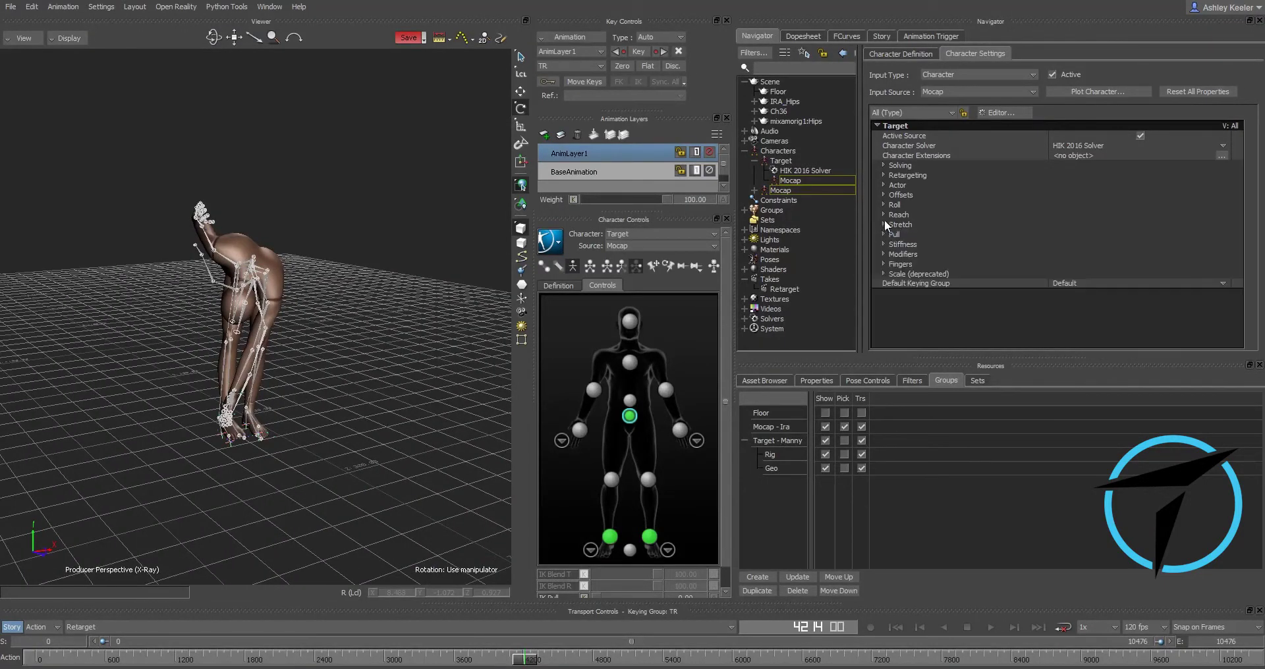
pyautogui.click(886, 214)
pyautogui.click(885, 214)
pyautogui.click(884, 212)
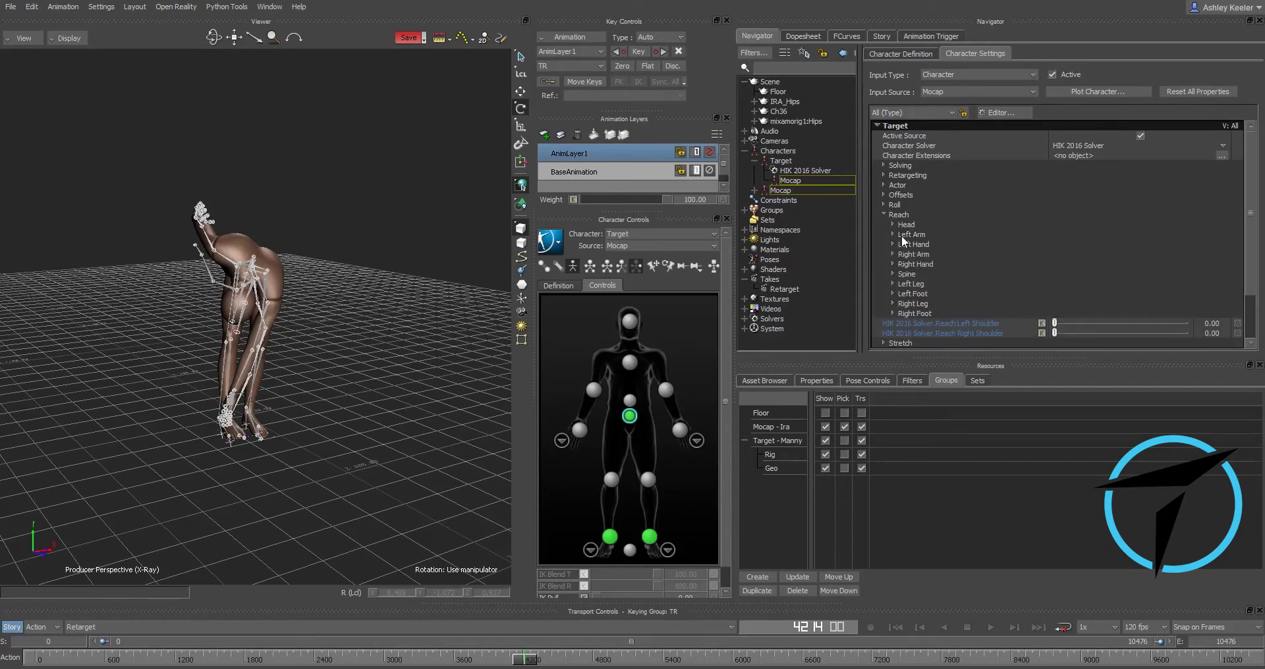
# Step: Look through the Spine options in Target's Reach settings, then collapse the Spine and Reach groups
pyautogui.click(892, 274)
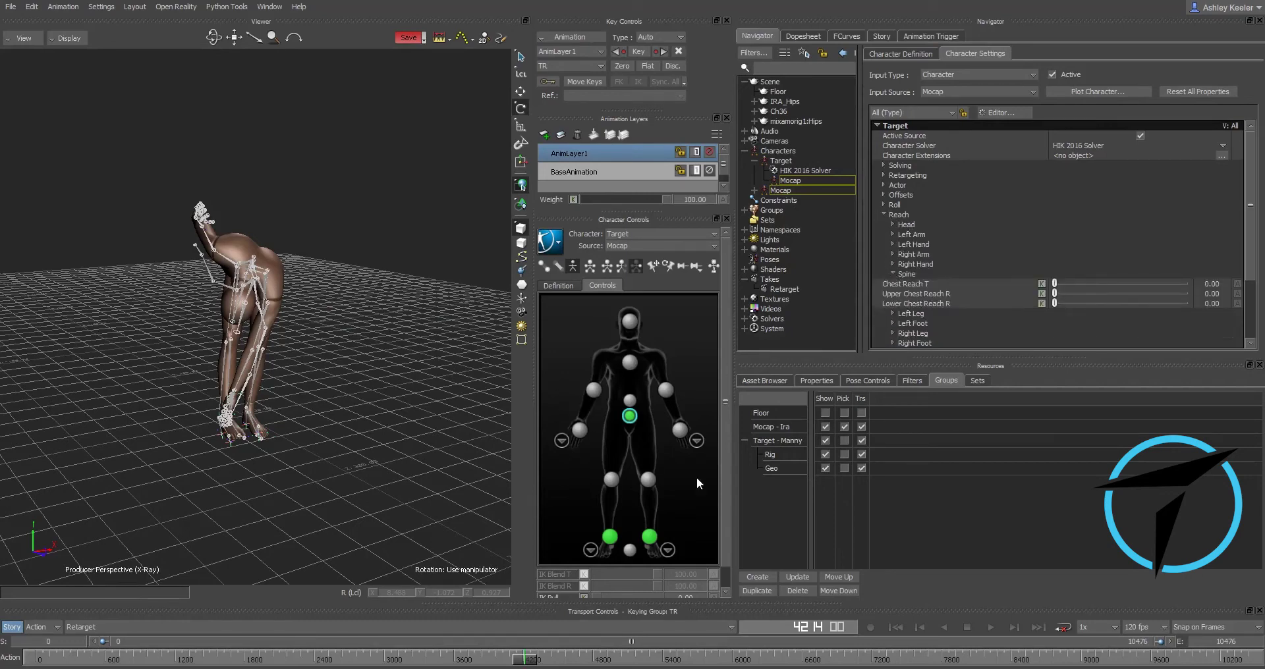
pyautogui.moveTo(1055, 284); pyautogui.dragTo(1003, 306)
pyautogui.click(892, 274)
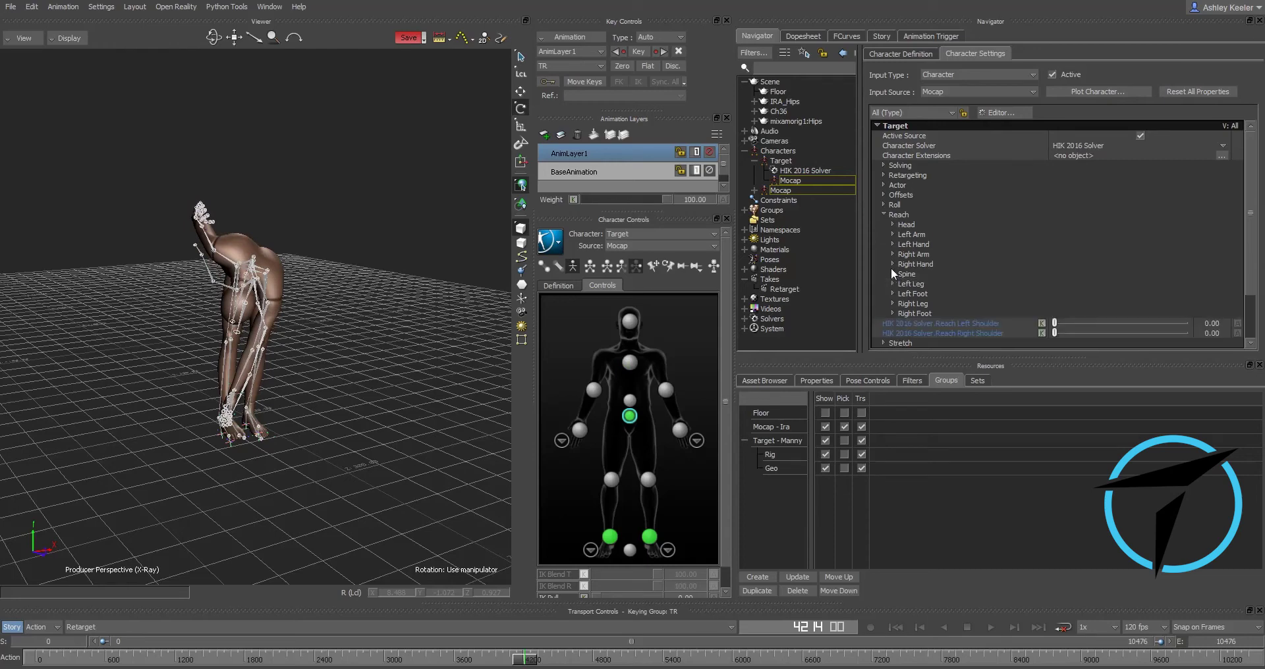
pyautogui.click(883, 215)
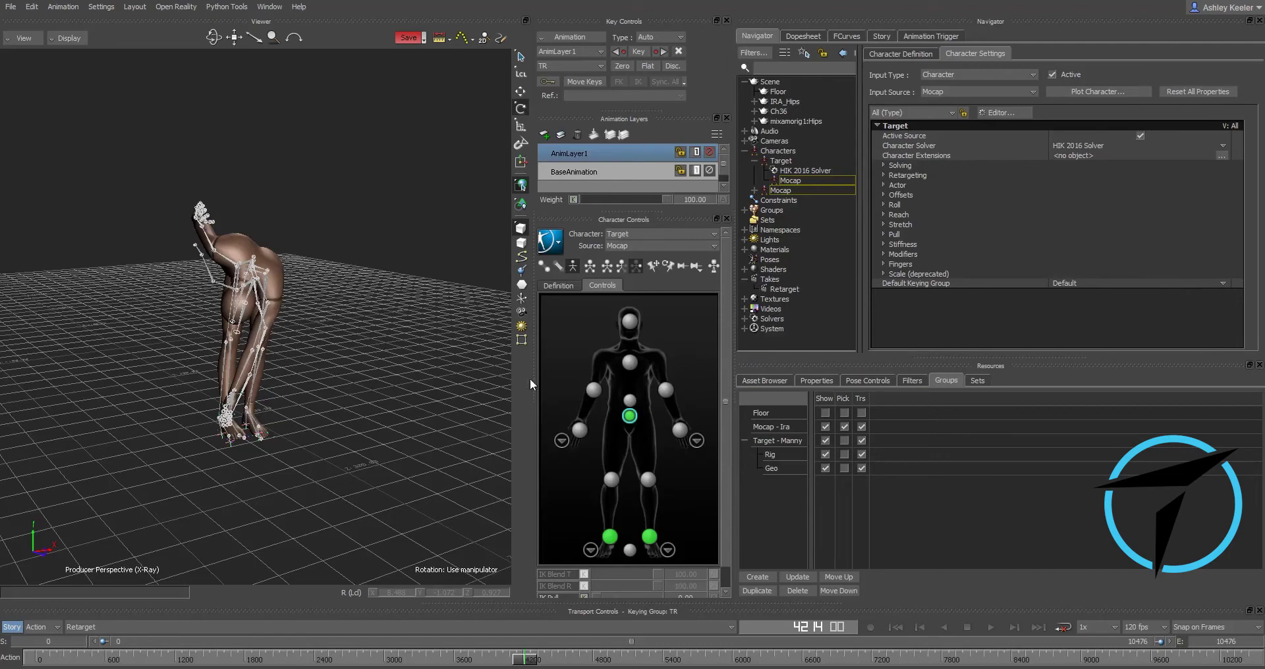
# Step: Examine the bent-over pose up close, then scrub to frame 9432 and check Manny against the mocap skeleton
pyautogui.keyDown('ctrl'); pyautogui.keyDown('shift'); pyautogui.moveTo(302, 452); pyautogui.dragTo(293, 426); pyautogui.keyUp('shift'); pyautogui.keyUp('ctrl')
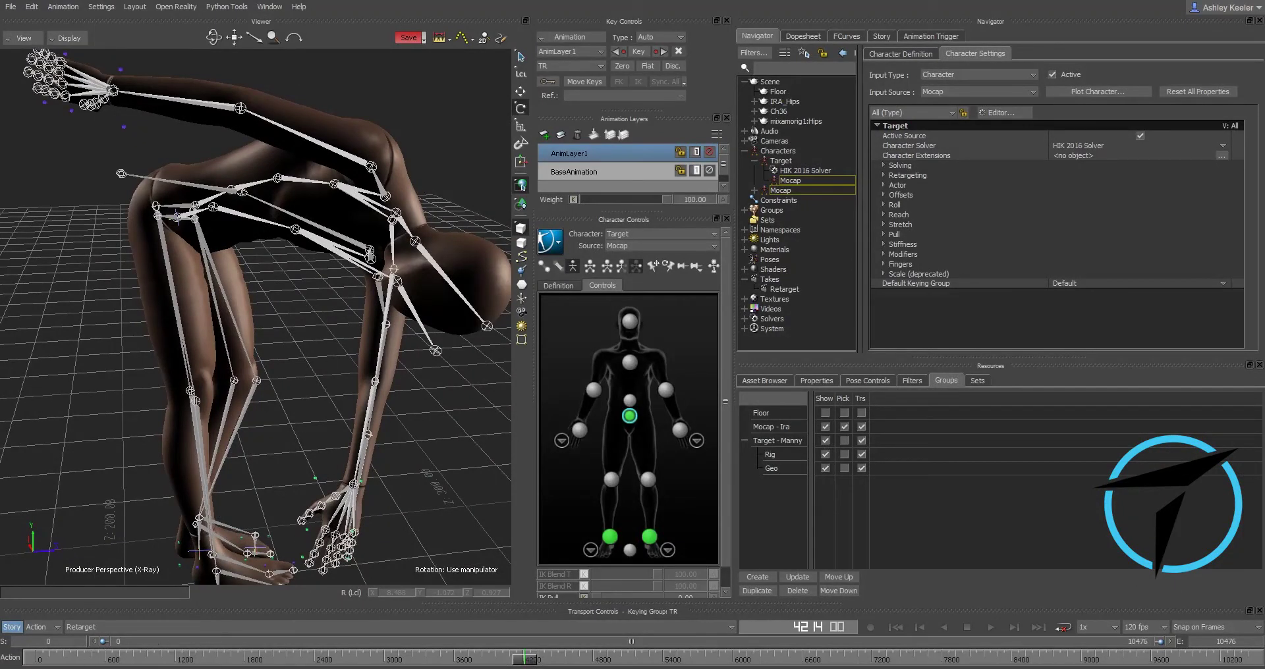
pyautogui.moveTo(527, 661); pyautogui.dragTo(1132, 662)
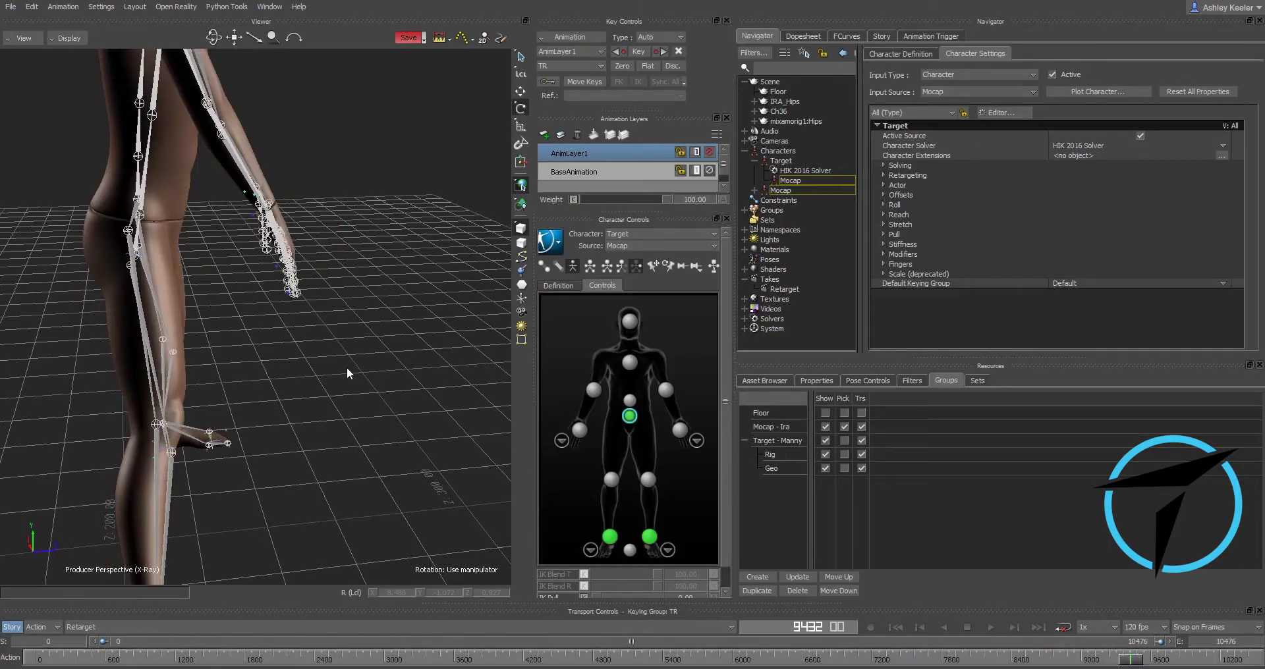
pyautogui.scroll(-5, 293, 353)
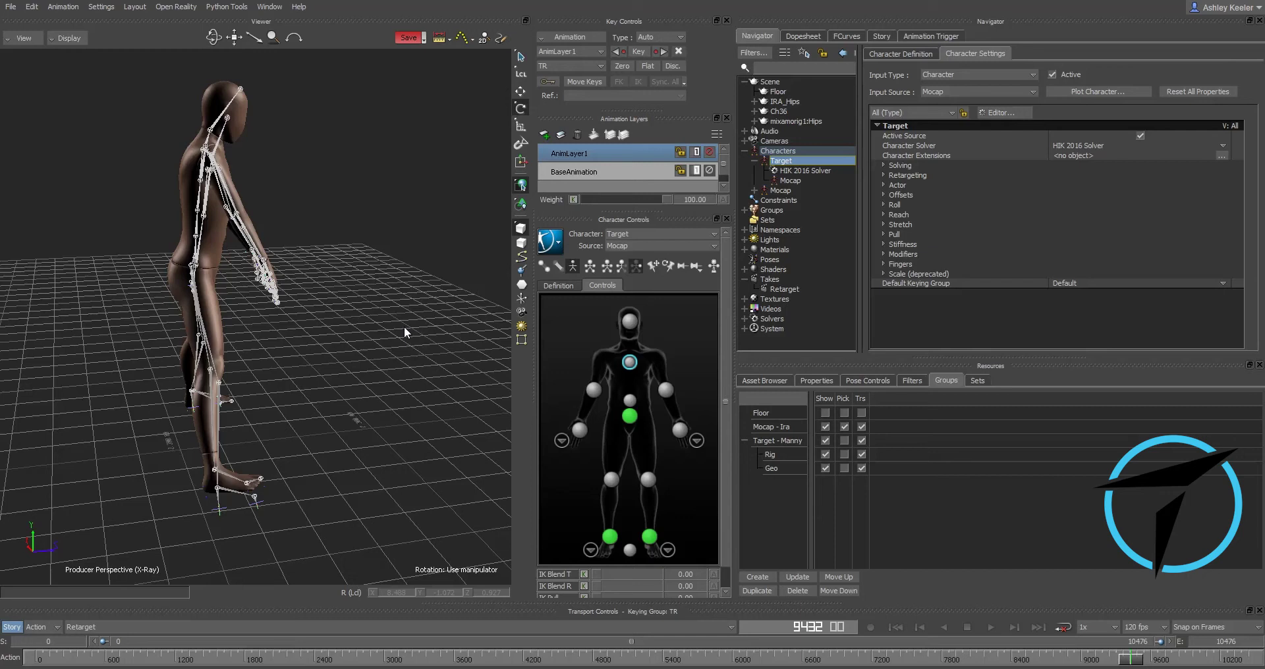
pyautogui.moveTo(386, 263); pyautogui.dragTo(264, 382)
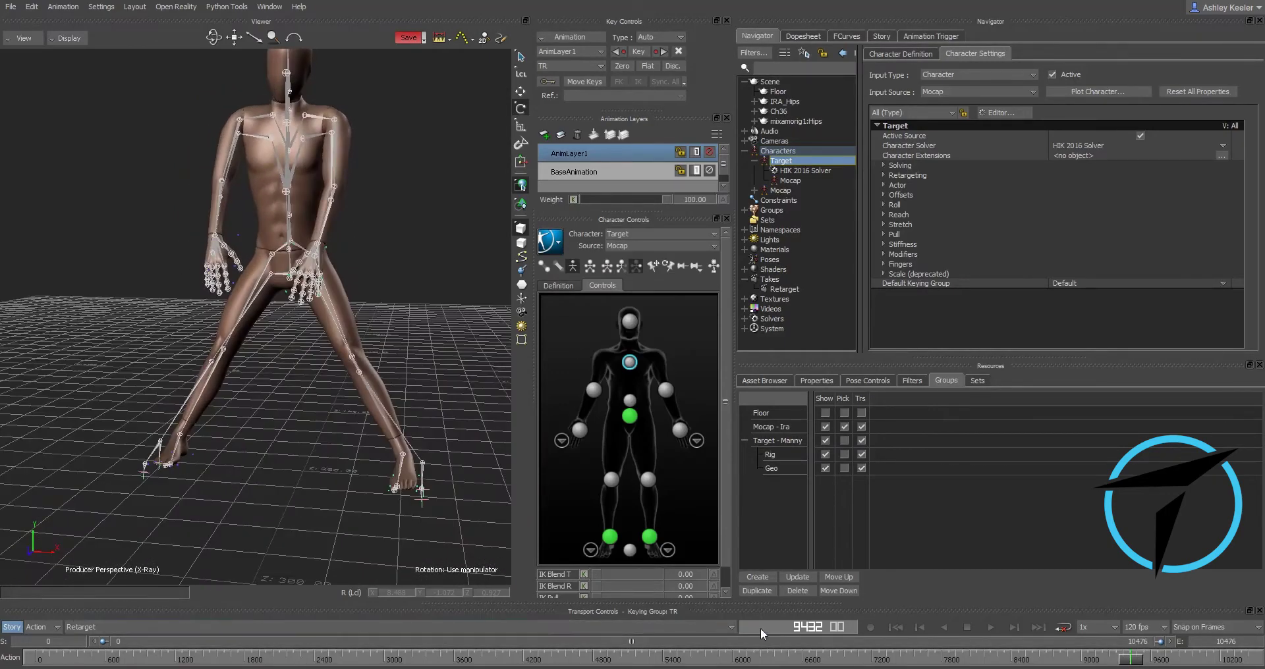
# Step: Return to frame 102 and set IK Blend R to 100 for Target's head and both hand effectors
pyautogui.moveTo(1143, 662); pyautogui.dragTo(46, 661)
pyautogui.moveTo(288, 450)
pyautogui.keyDown('ctrl'); pyautogui.keyDown('shift'); pyautogui.mouseDown()
pyautogui.moveTo(297, 462)
pyautogui.moveTo(275, 465)
pyautogui.mouseUp(); pyautogui.keyUp('shift'); pyautogui.keyUp('ctrl')
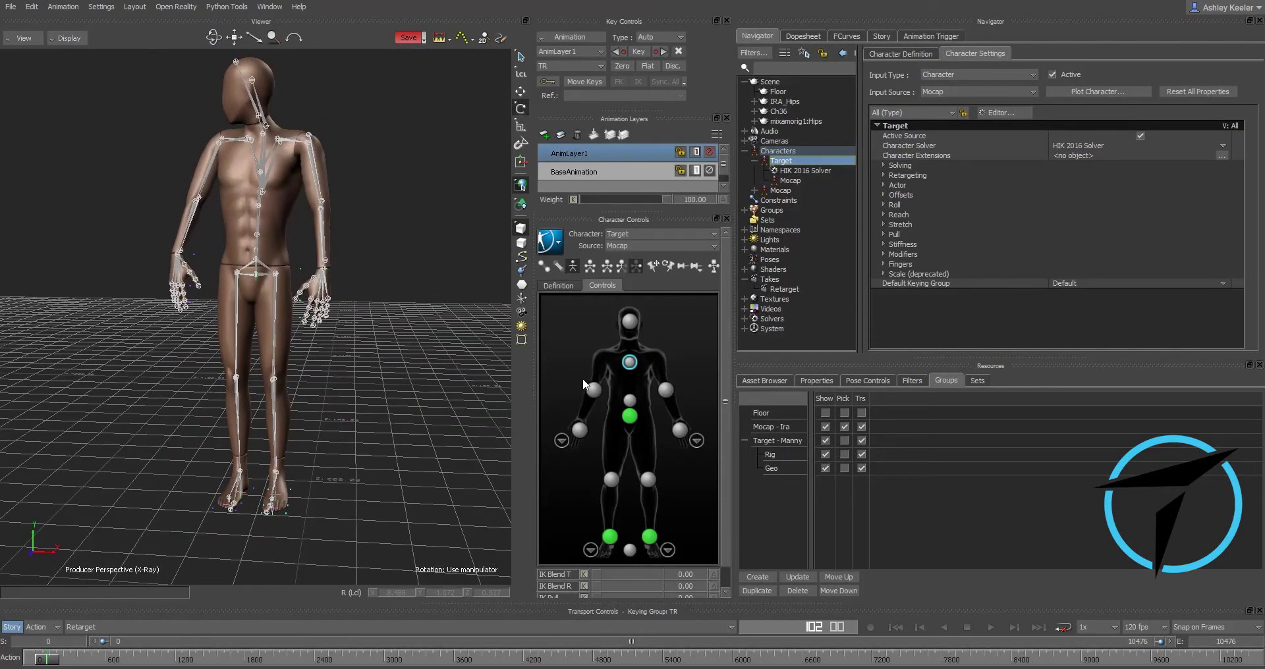
pyautogui.keyDown('ctrl'); pyautogui.keyDown('shift'); pyautogui.moveTo(330, 297); pyautogui.dragTo(430, 393); pyautogui.keyUp('shift'); pyautogui.keyUp('ctrl')
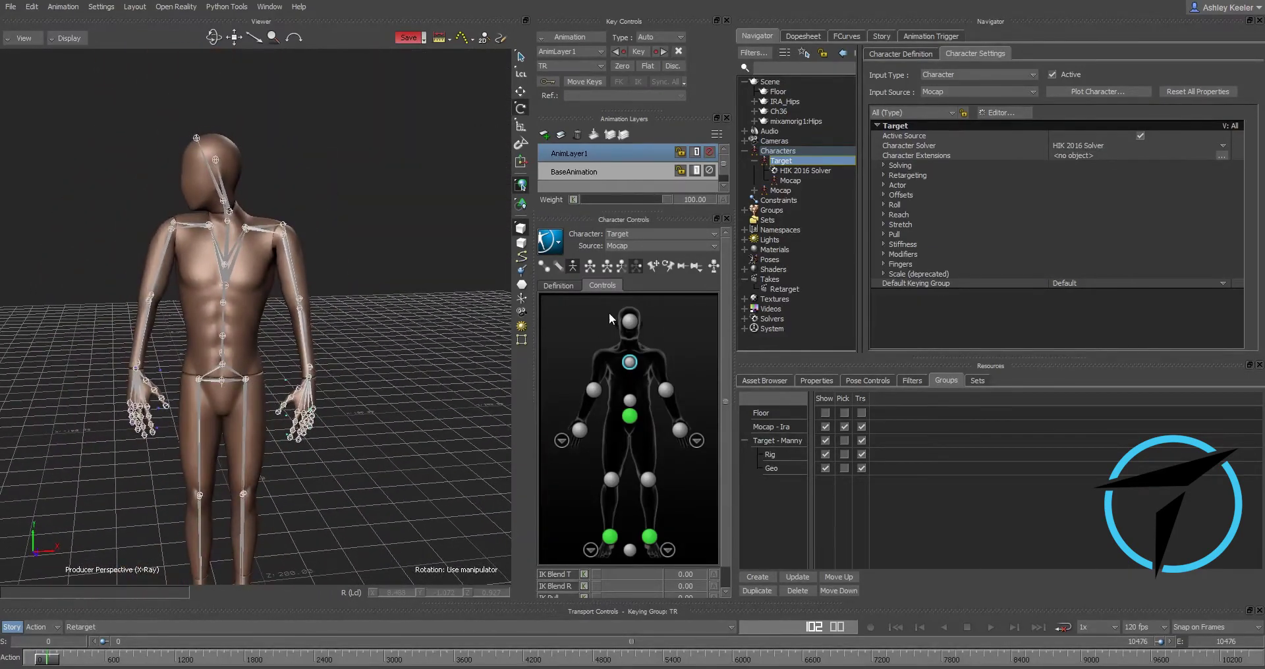
pyautogui.click(579, 429)
pyautogui.keyDown('shift'); pyautogui.click(679, 430); pyautogui.keyUp('shift')
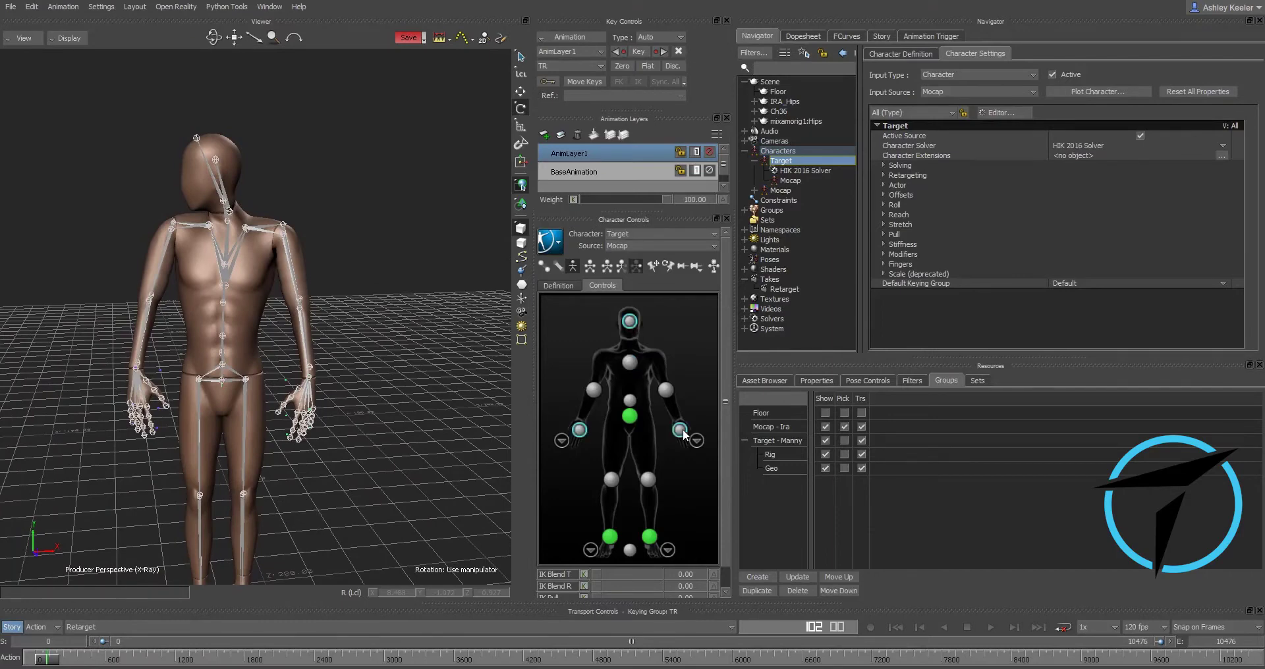
pyautogui.moveTo(595, 584); pyautogui.dragTo(707, 586)
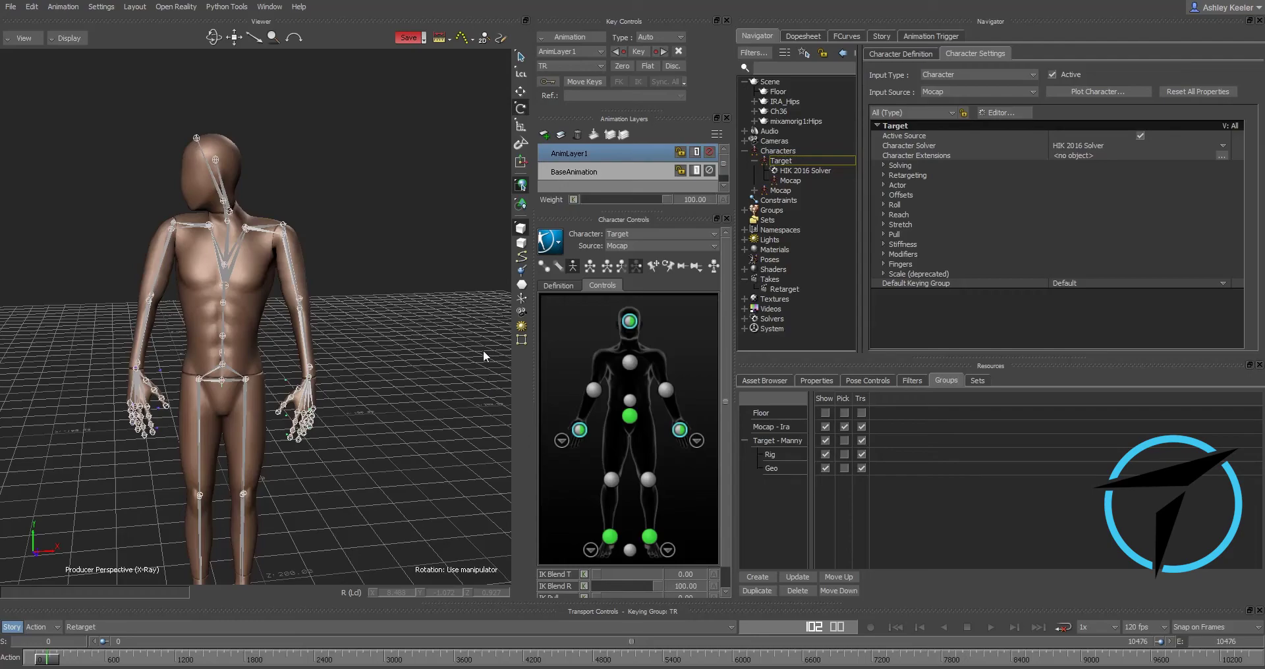
pyautogui.click(564, 345)
# Step: Set Target's chest effector to IK Blend T 100 and IK Blend R about 29.79
pyautogui.moveTo(302, 304); pyautogui.dragTo(233, 487)
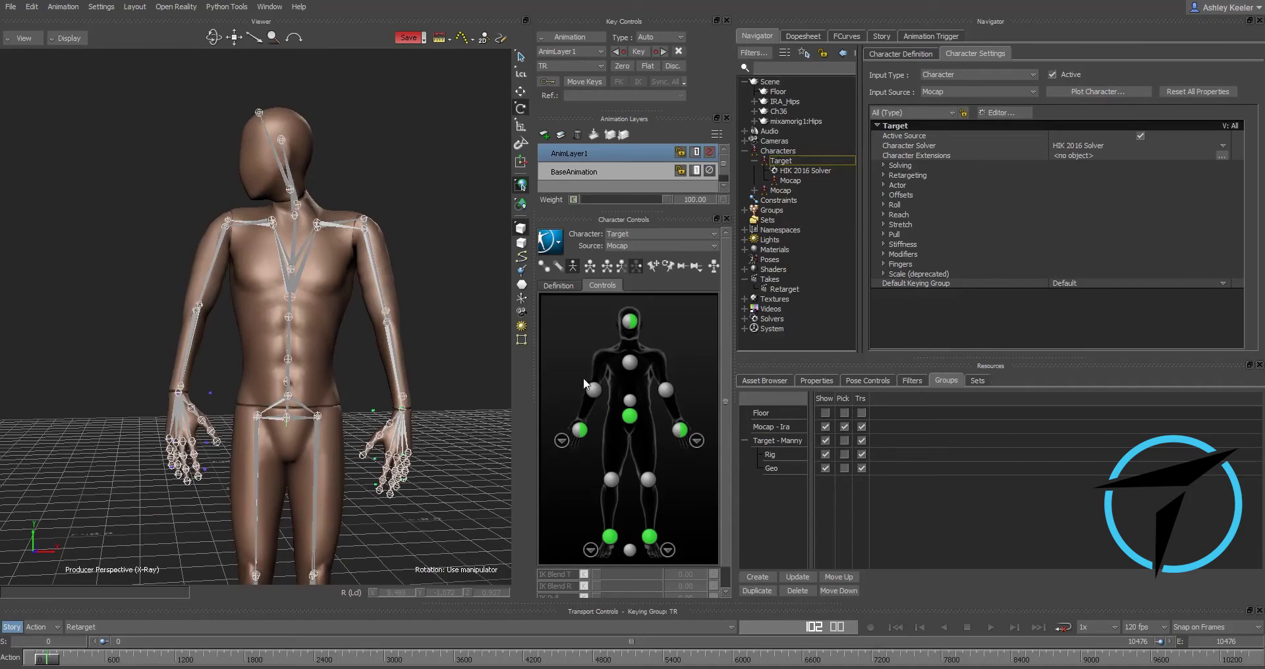
pyautogui.click(629, 363)
pyautogui.moveTo(434, 437); pyautogui.dragTo(317, 508)
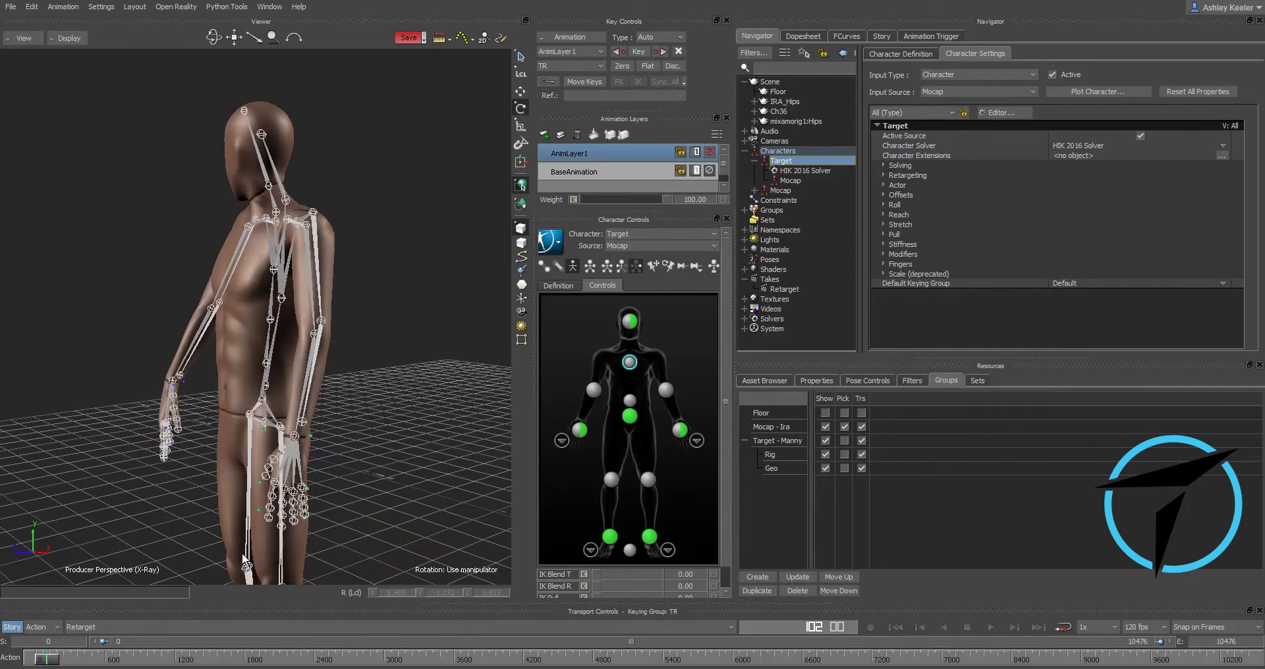
pyautogui.moveTo(596, 574)
pyautogui.mouseDown()
pyautogui.moveTo(682, 579)
pyautogui.moveTo(602, 582)
pyautogui.moveTo(614, 585)
pyautogui.mouseUp()
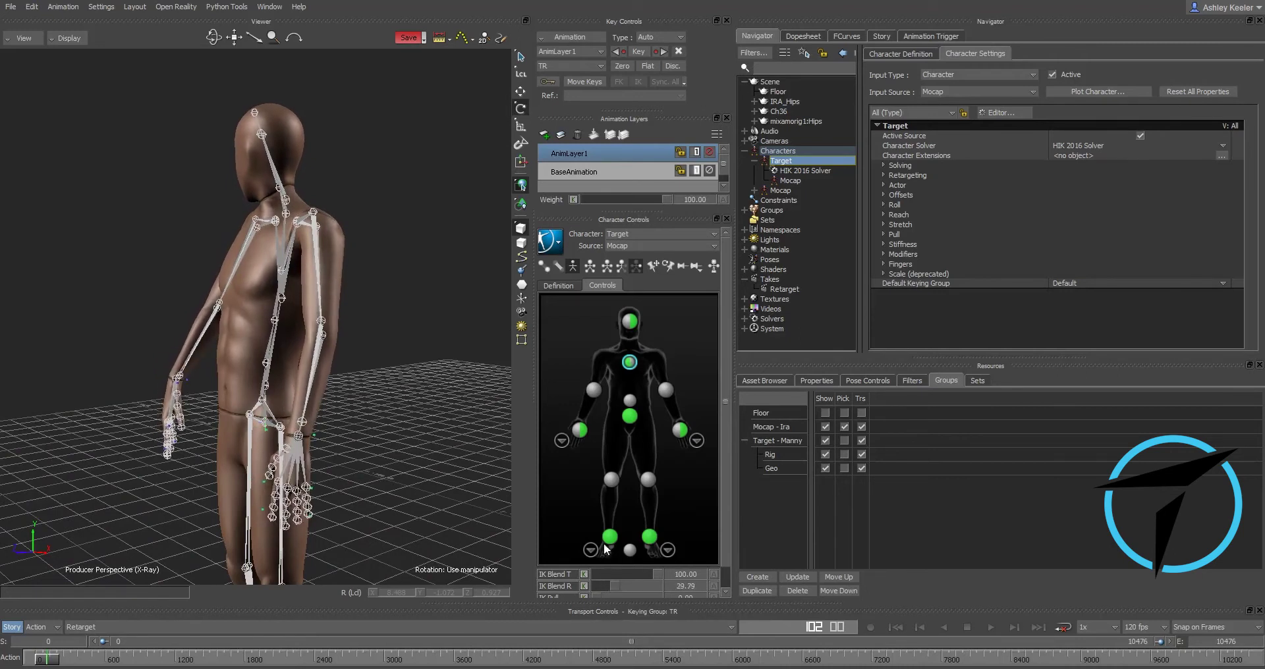
# Step: Set IK Blend R to about 57.45 on the waist effector just above the hips and check the whole figure
pyautogui.click(630, 400)
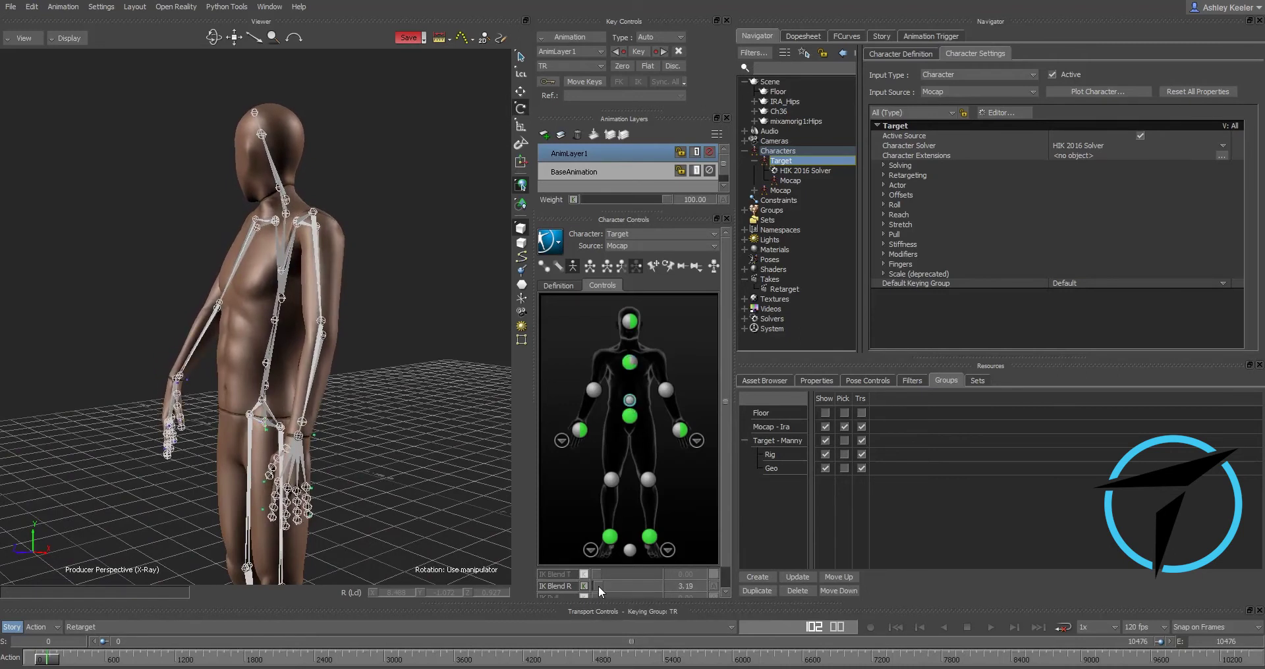
pyautogui.moveTo(598, 587); pyautogui.dragTo(630, 583)
pyautogui.moveTo(349, 437); pyautogui.dragTo(214, 364)
pyautogui.moveTo(228, 274); pyautogui.dragTo(279, 267)
pyautogui.moveTo(343, 350); pyautogui.dragTo(247, 465)
pyautogui.moveTo(214, 345); pyautogui.dragTo(247, 382)
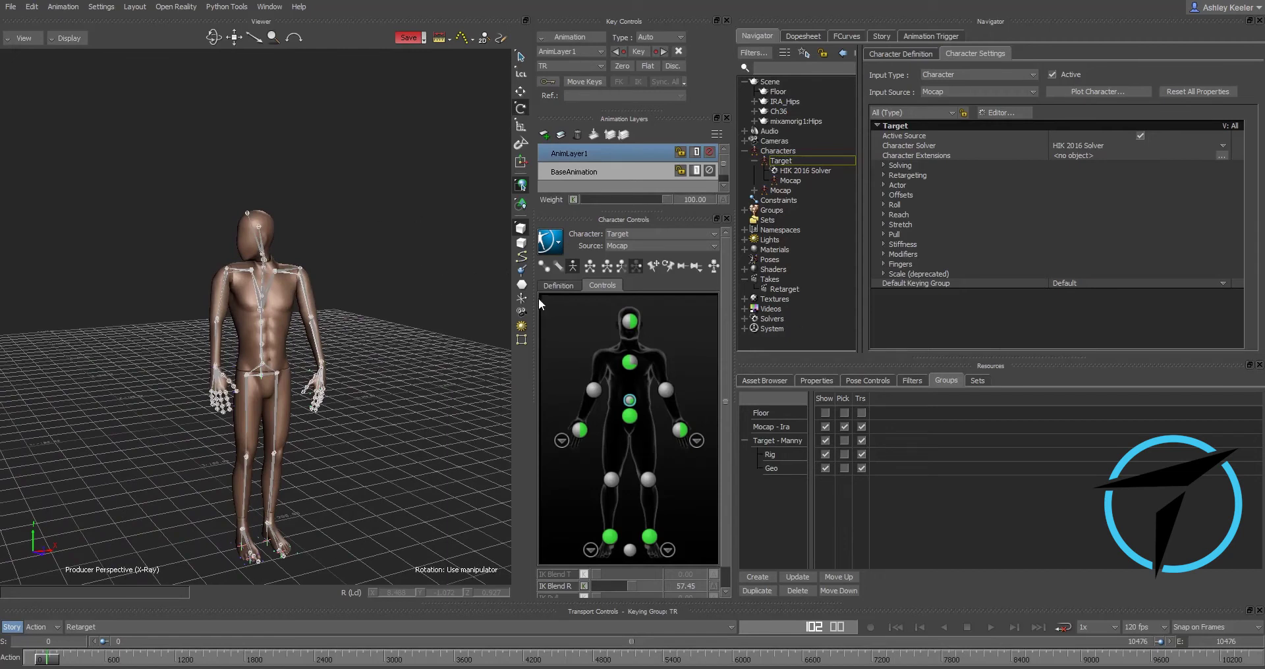
pyautogui.click(561, 310)
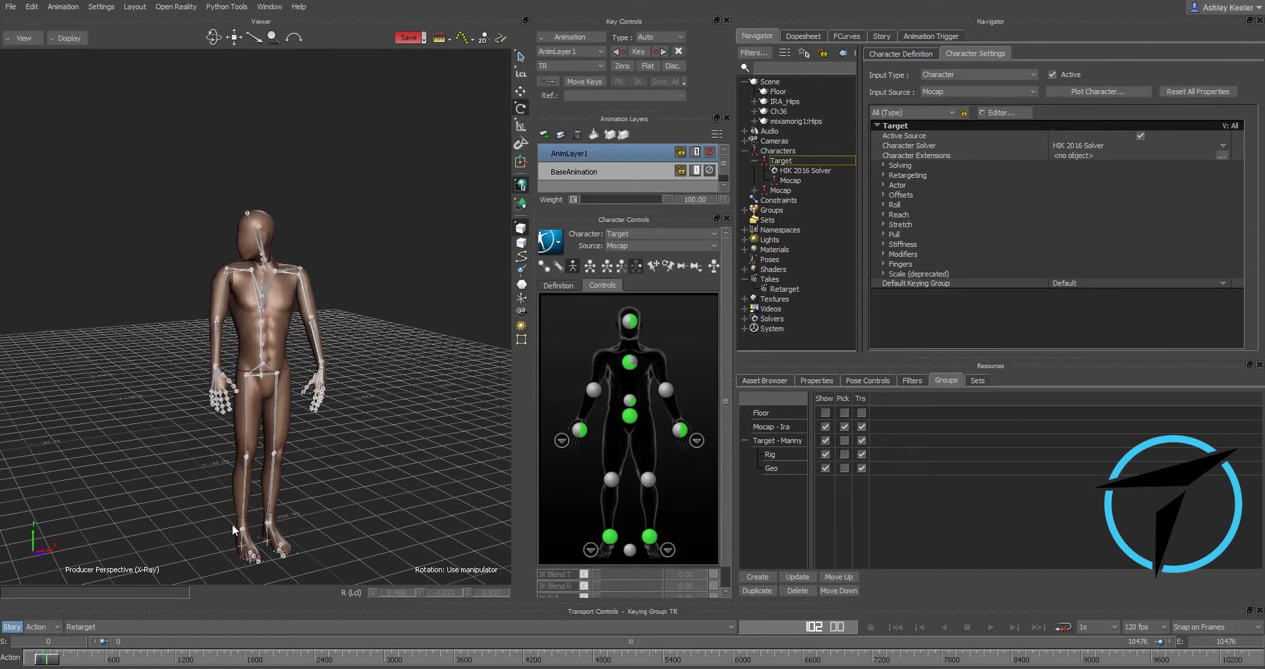
# Step: Scrub to the bent-over pose at frame 1985 and raise the chest effector's IK Blend R to about 36.17
pyautogui.click(48, 659)
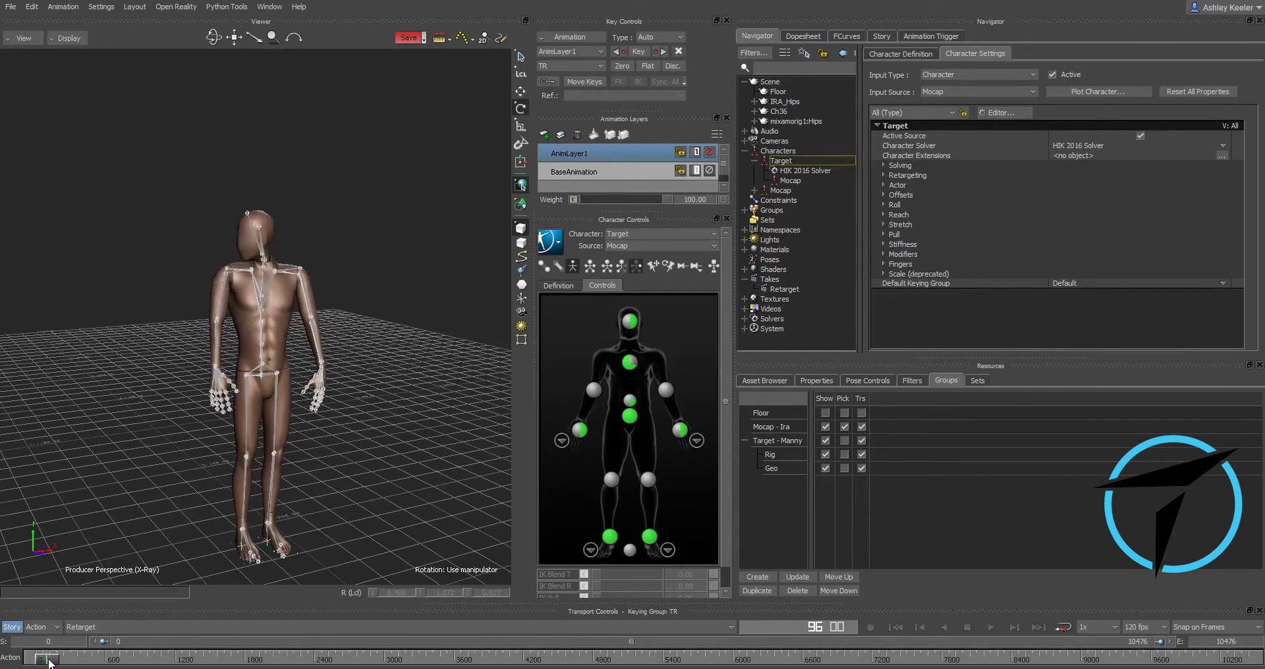
pyautogui.moveTo(49, 659); pyautogui.dragTo(264, 659)
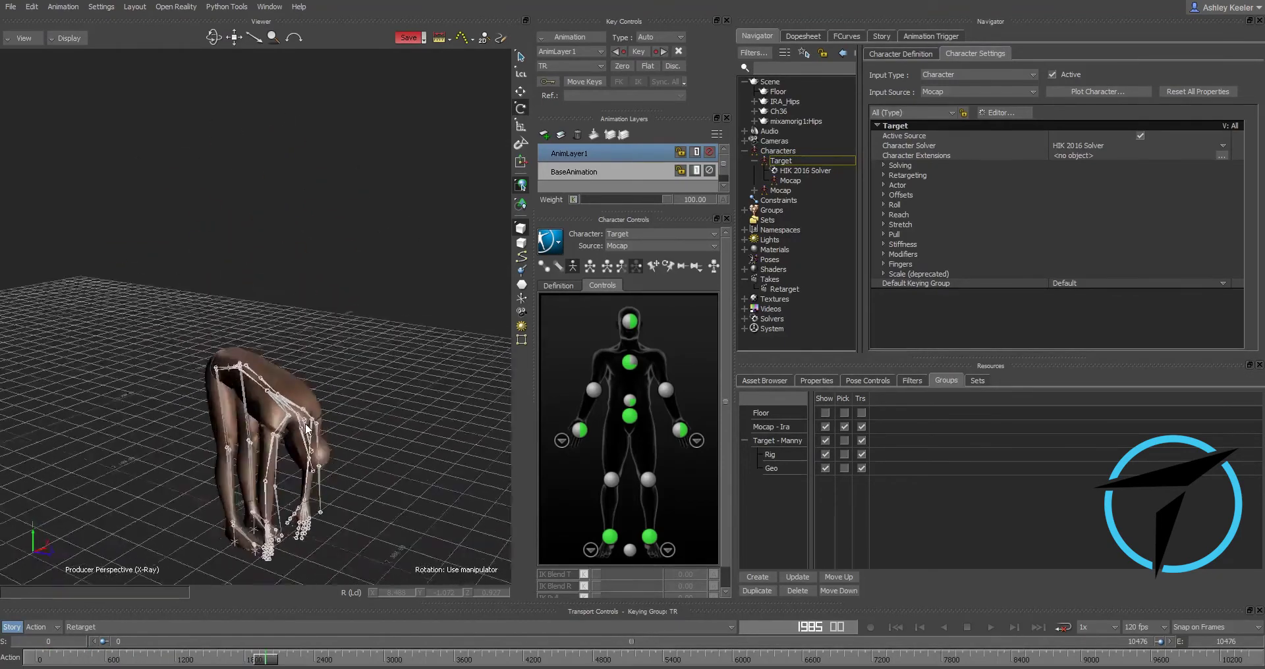
pyautogui.scroll(8, 306, 428)
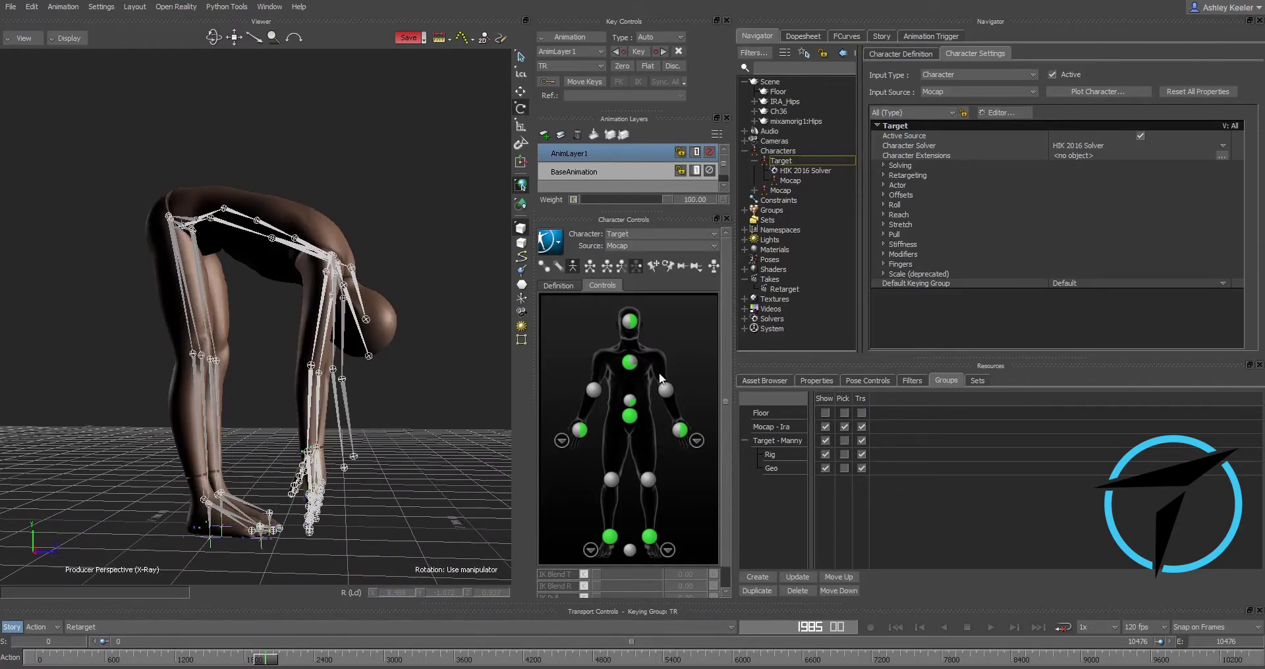
pyautogui.click(630, 362)
pyautogui.moveTo(657, 577); pyautogui.dragTo(685, 582)
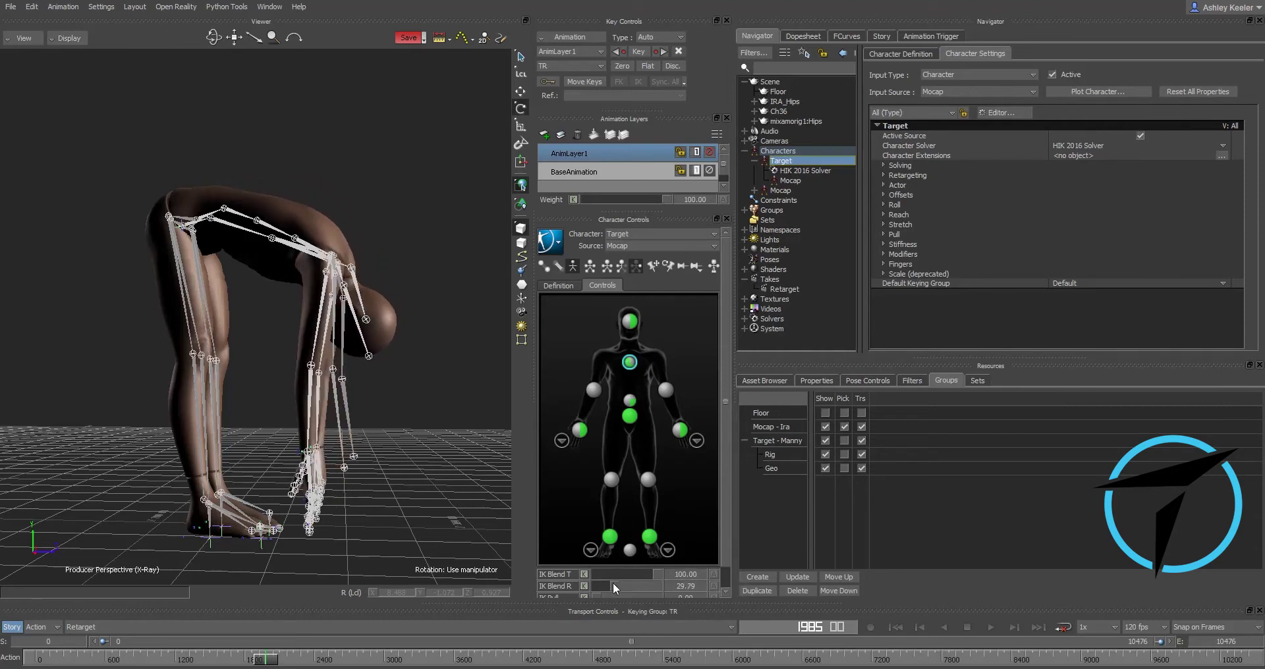
pyautogui.moveTo(613, 583)
pyautogui.mouseDown()
pyautogui.moveTo(681, 591)
pyautogui.moveTo(618, 587)
pyautogui.mouseUp()
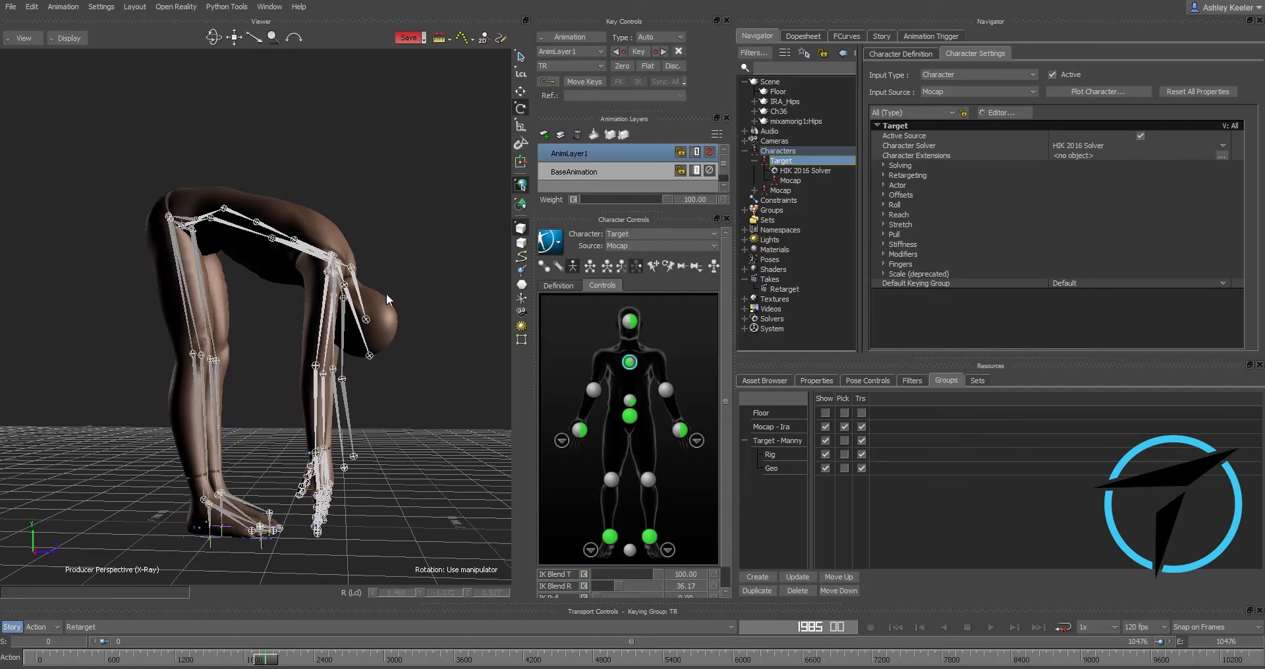
# Step: Examine the bent-over spine up close while comparing the IK blend values of the chest and waist effectors
pyautogui.keyDown('ctrl'); pyautogui.keyDown('shift'); pyautogui.moveTo(290, 298); pyautogui.dragTo(167, 266); pyautogui.keyUp('shift'); pyautogui.keyUp('ctrl')
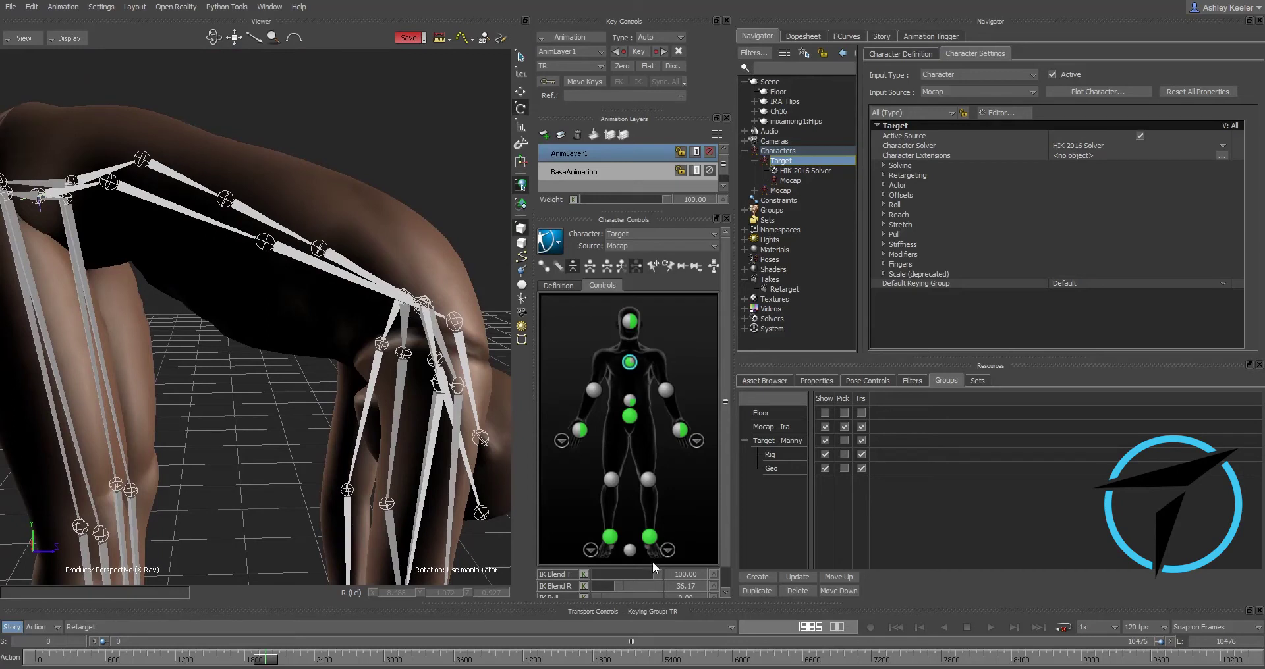
pyautogui.click(631, 398)
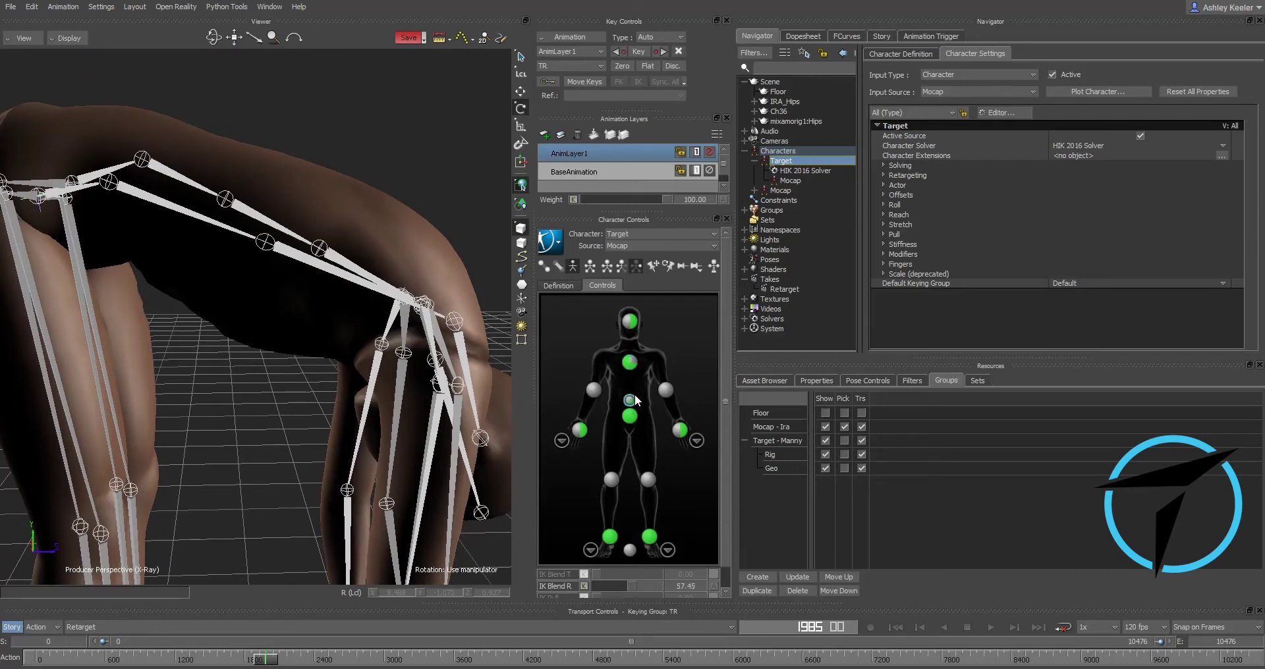
pyautogui.click(630, 362)
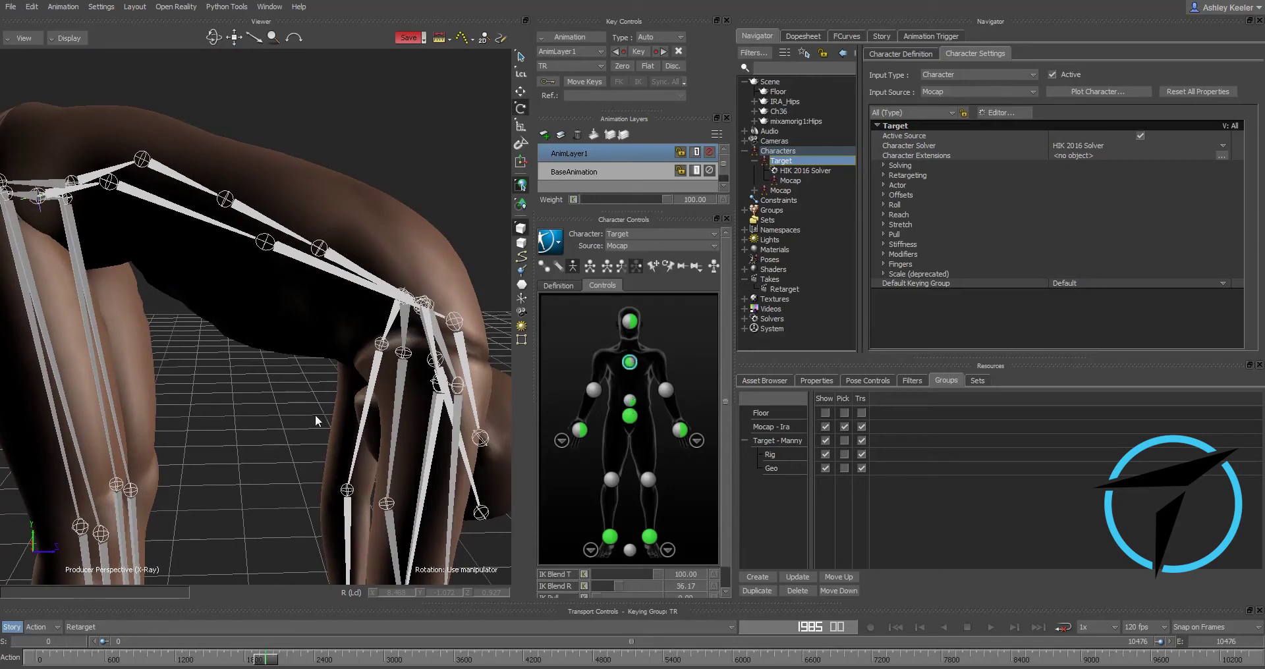
pyautogui.click(630, 400)
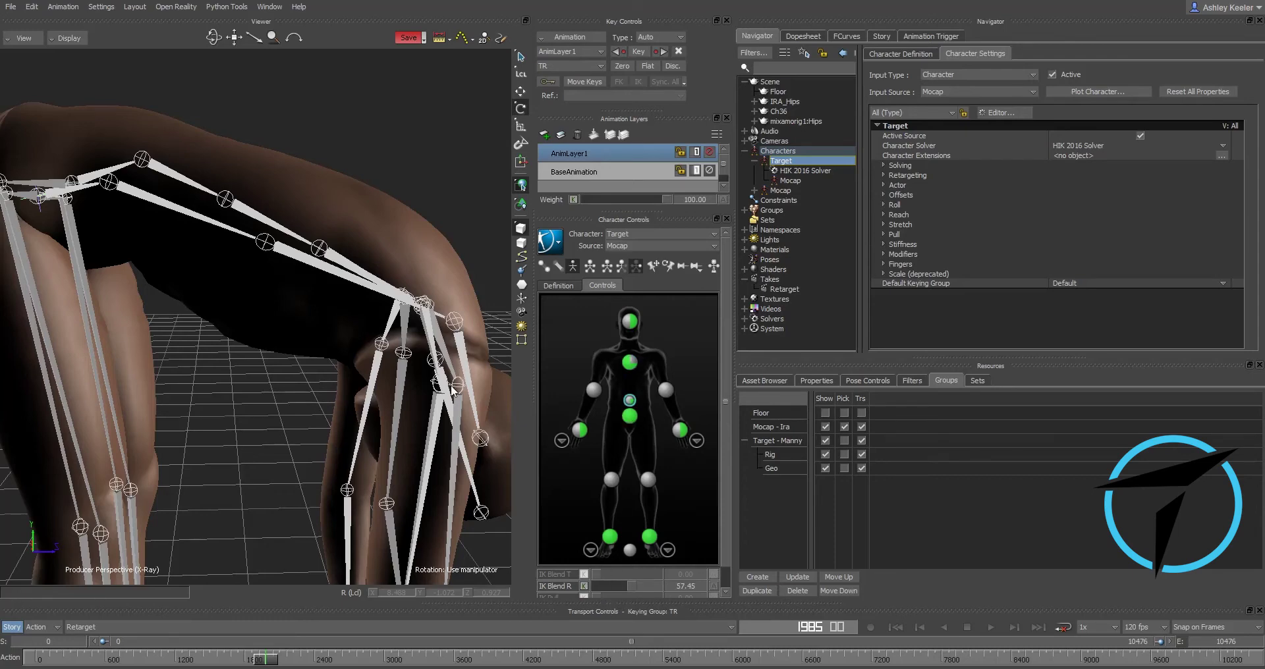
pyautogui.keyDown('ctrl'); pyautogui.moveTo(420, 357); pyautogui.dragTo(172, 422); pyautogui.keyUp('ctrl')
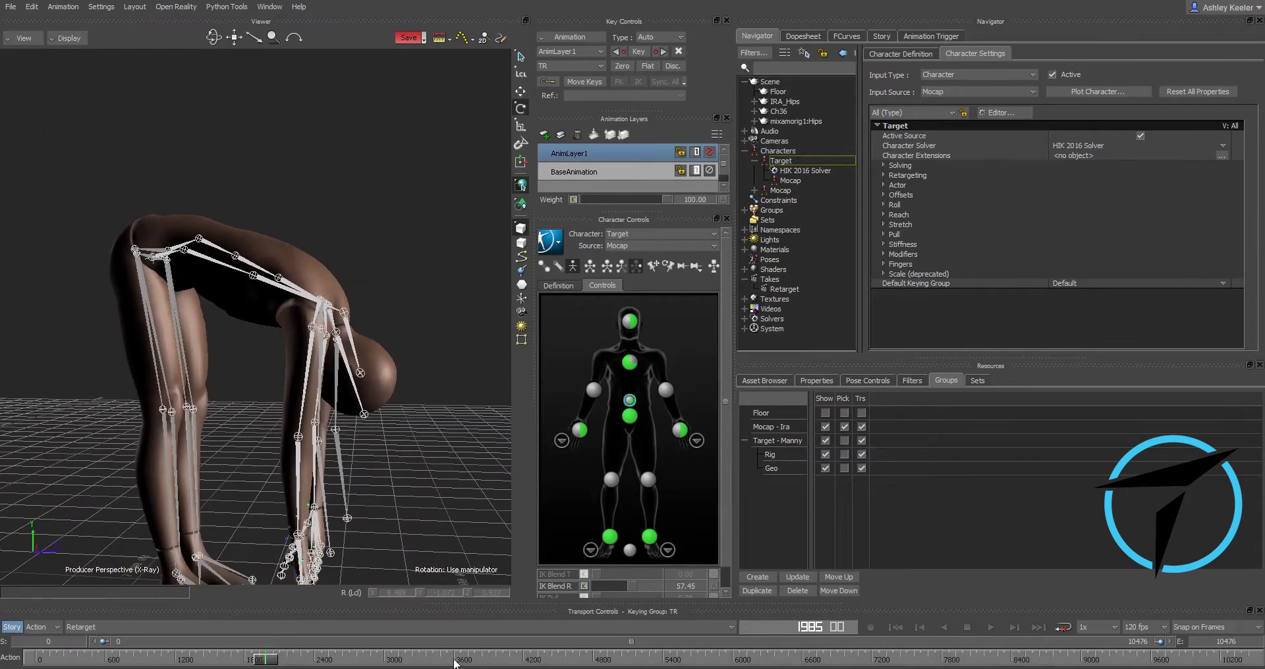
# Step: Move to frame 2002 and set IK Blend T to about 38.30 for both hand effectors
pyautogui.moveTo(263, 661)
pyautogui.mouseDown()
pyautogui.moveTo(204, 661)
pyautogui.moveTo(444, 661)
pyautogui.moveTo(266, 660)
pyautogui.mouseUp()
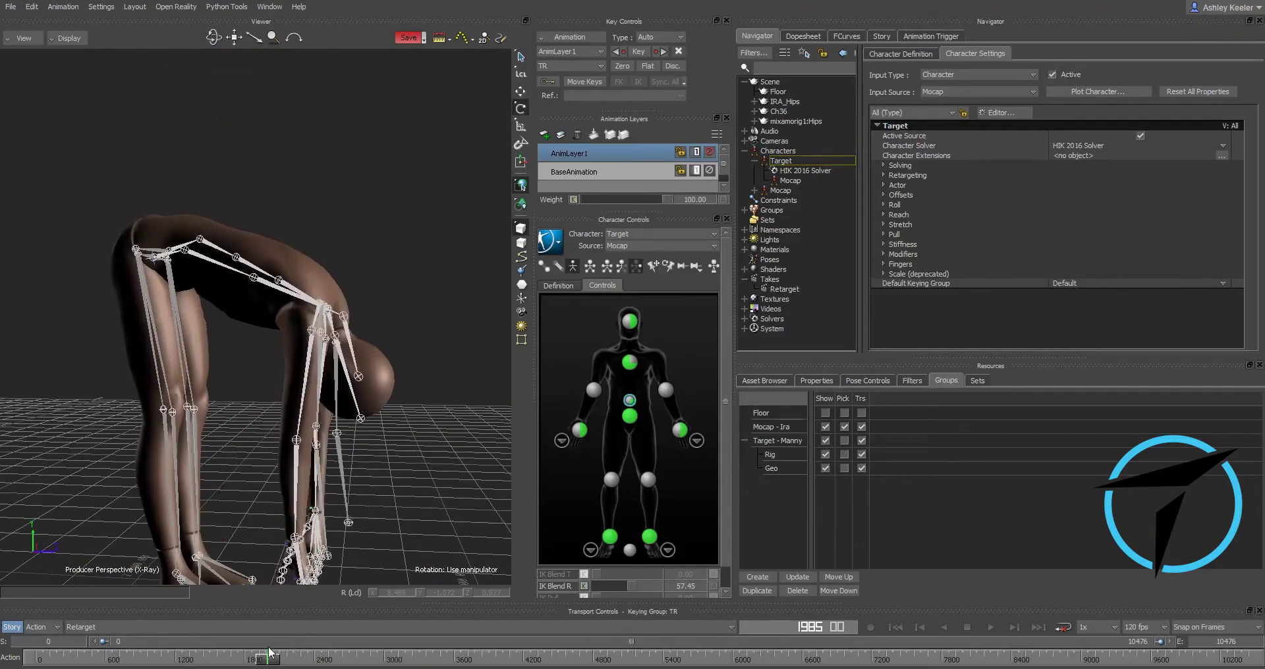
pyautogui.scroll(3, 335, 477)
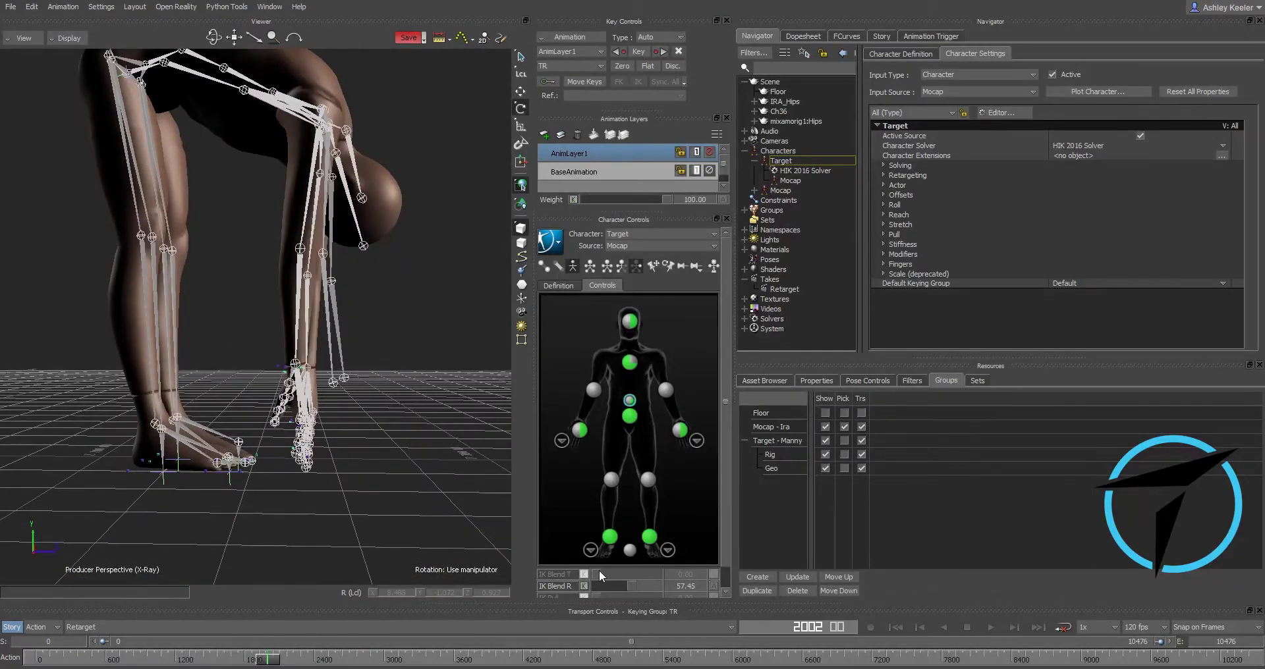
pyautogui.click(579, 429)
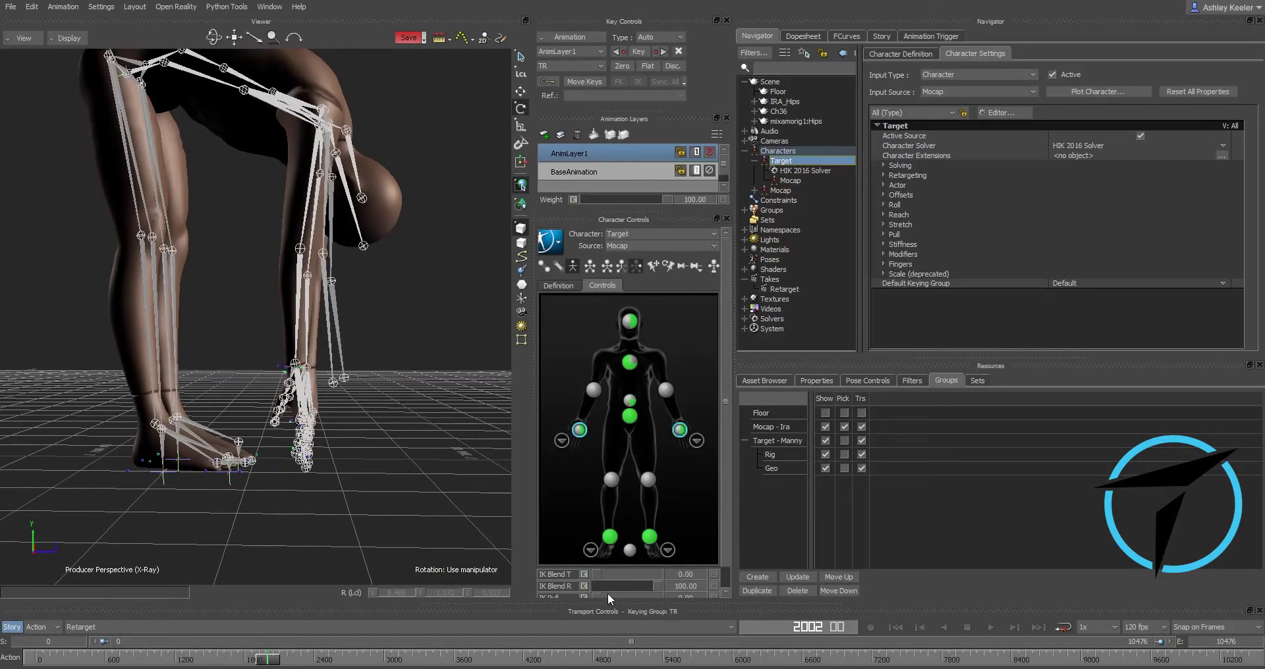
pyautogui.moveTo(594, 573); pyautogui.dragTo(622, 569)
pyautogui.moveTo(408, 369); pyautogui.dragTo(290, 372)
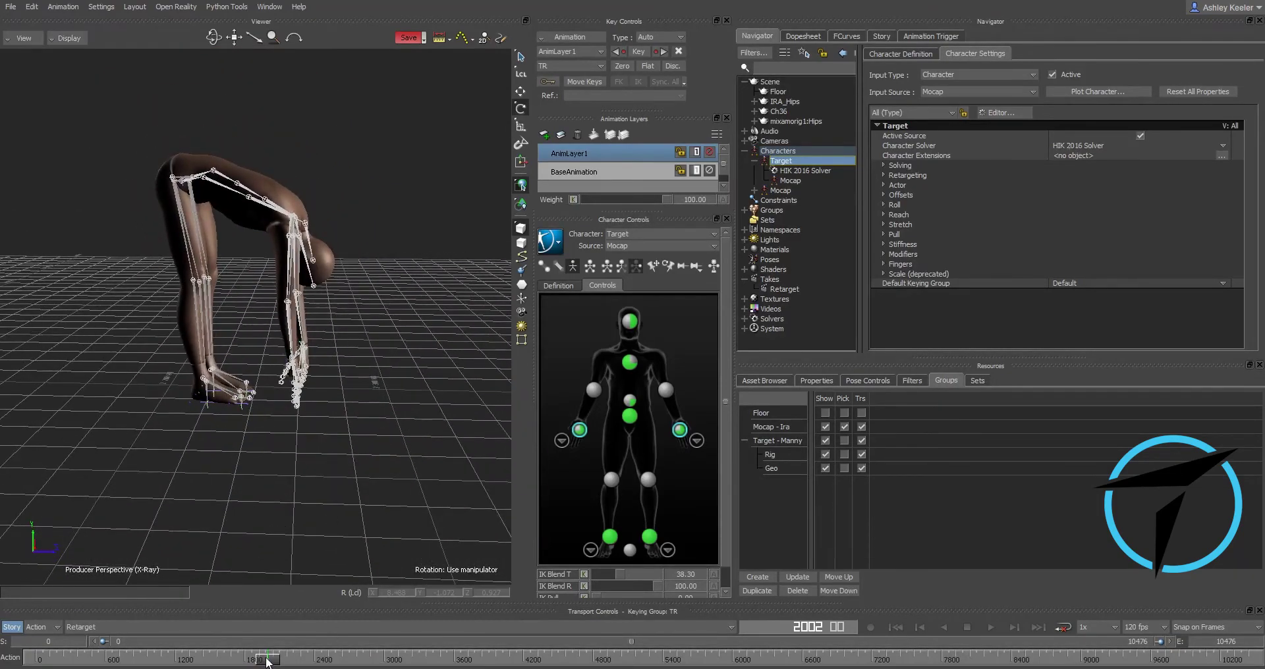
# Step: Scrub through the side-bend, raised-arm and bent-over poses between frames 1099 and 4248 to review the retarget
pyautogui.moveTo(266, 658); pyautogui.dragTo(161, 660)
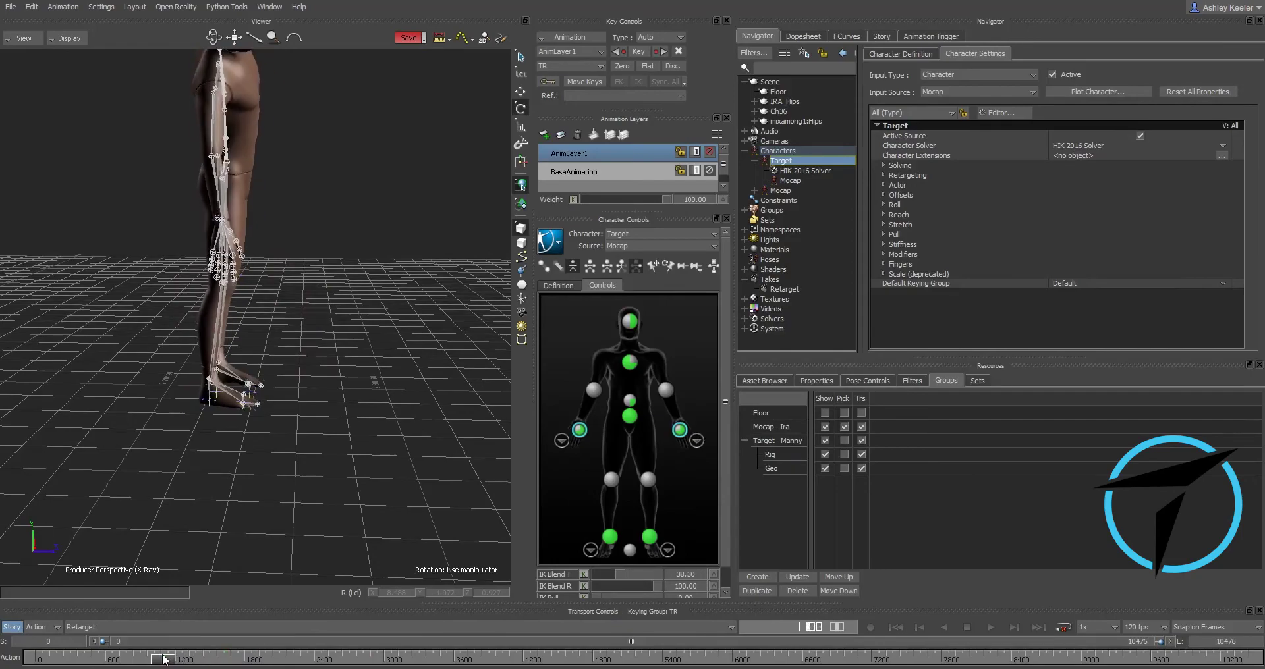
pyautogui.moveTo(164, 369); pyautogui.dragTo(239, 445)
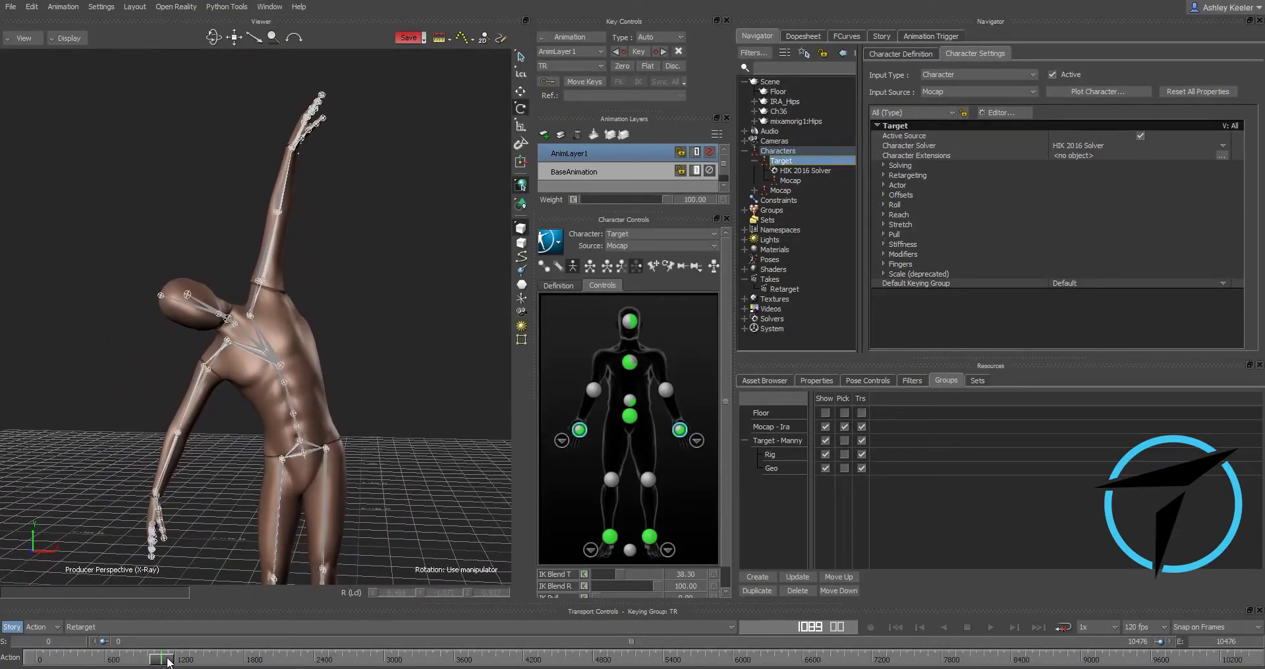
pyautogui.moveTo(161, 659); pyautogui.dragTo(283, 659)
pyautogui.moveTo(282, 429); pyautogui.dragTo(198, 402)
pyautogui.moveTo(305, 664); pyautogui.dragTo(356, 662)
pyautogui.moveTo(310, 395); pyautogui.dragTo(286, 427)
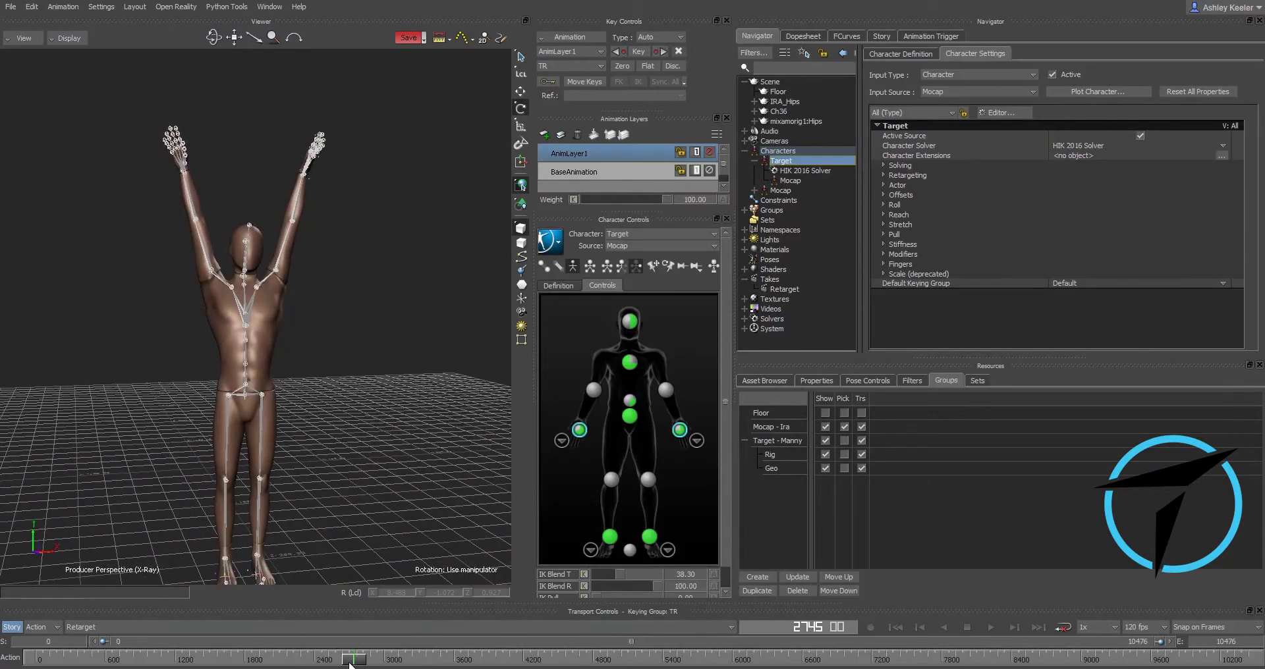
pyautogui.moveTo(349, 664); pyautogui.dragTo(534, 663)
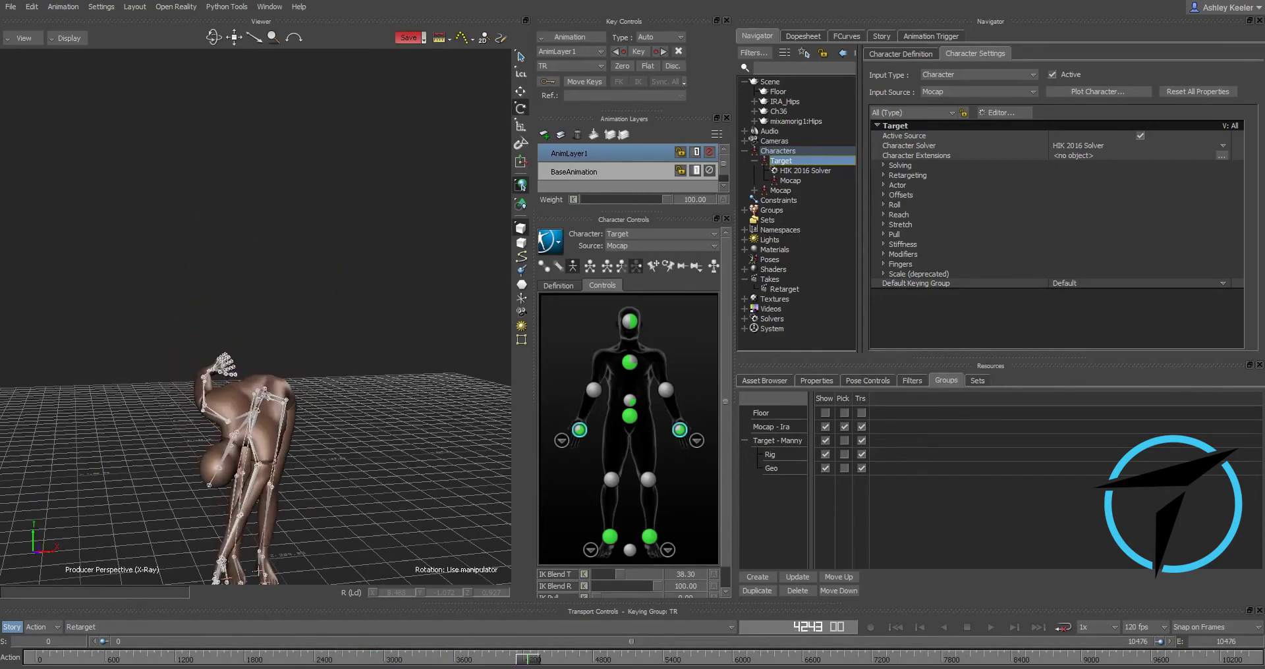
# Step: Inspect the bent-over pose around frame 4226 from several angles, then scrub through the take and return to frame 0
pyautogui.moveTo(290, 485); pyautogui.dragTo(397, 498, button='middle')
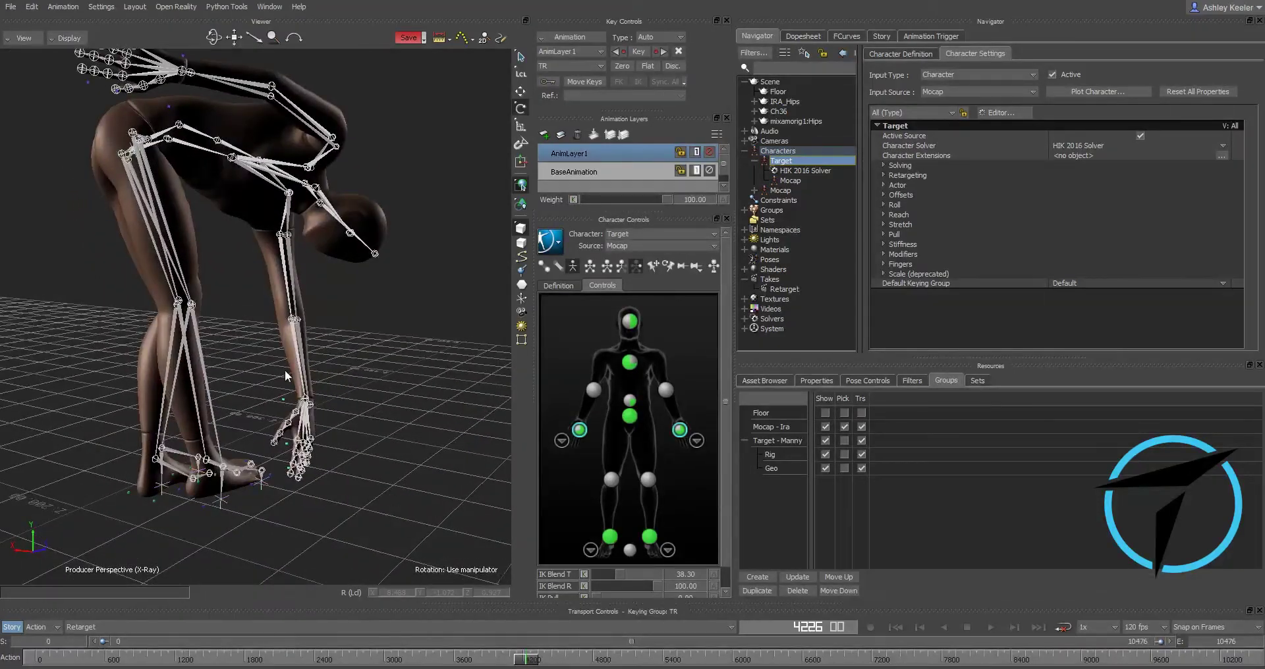
pyautogui.moveTo(285, 375); pyautogui.dragTo(358, 294, button='middle')
pyautogui.moveTo(256, 341); pyautogui.dragTo(237, 439)
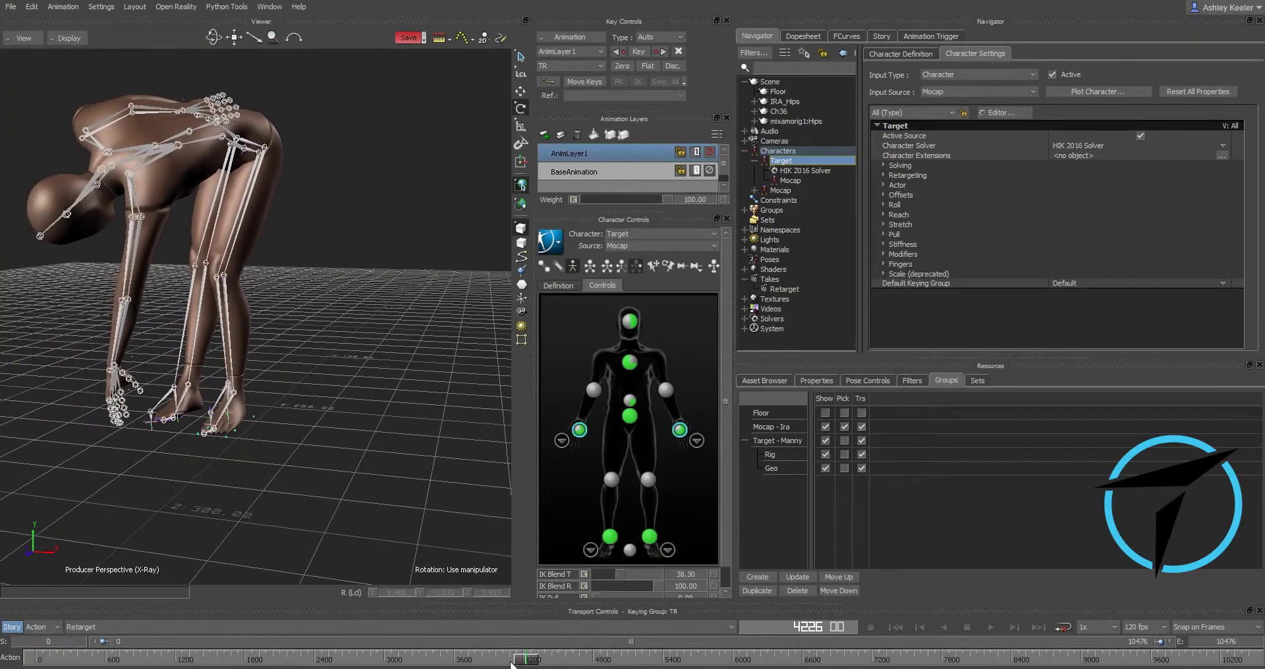
pyautogui.moveTo(511, 664); pyautogui.dragTo(772, 660)
pyautogui.moveTo(880, 659); pyautogui.dragTo(37, 658)
pyautogui.click(379, 335)
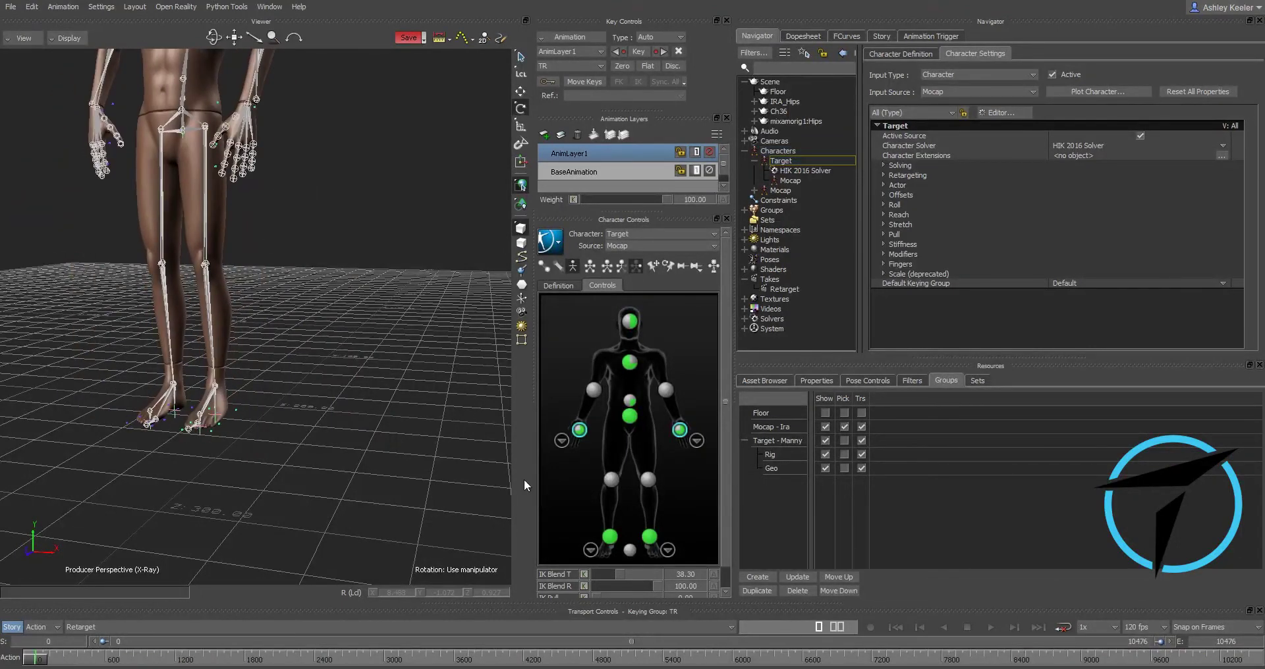
# Step: Set IK Pull to 100 for both ankle effectors
pyautogui.click(608, 538)
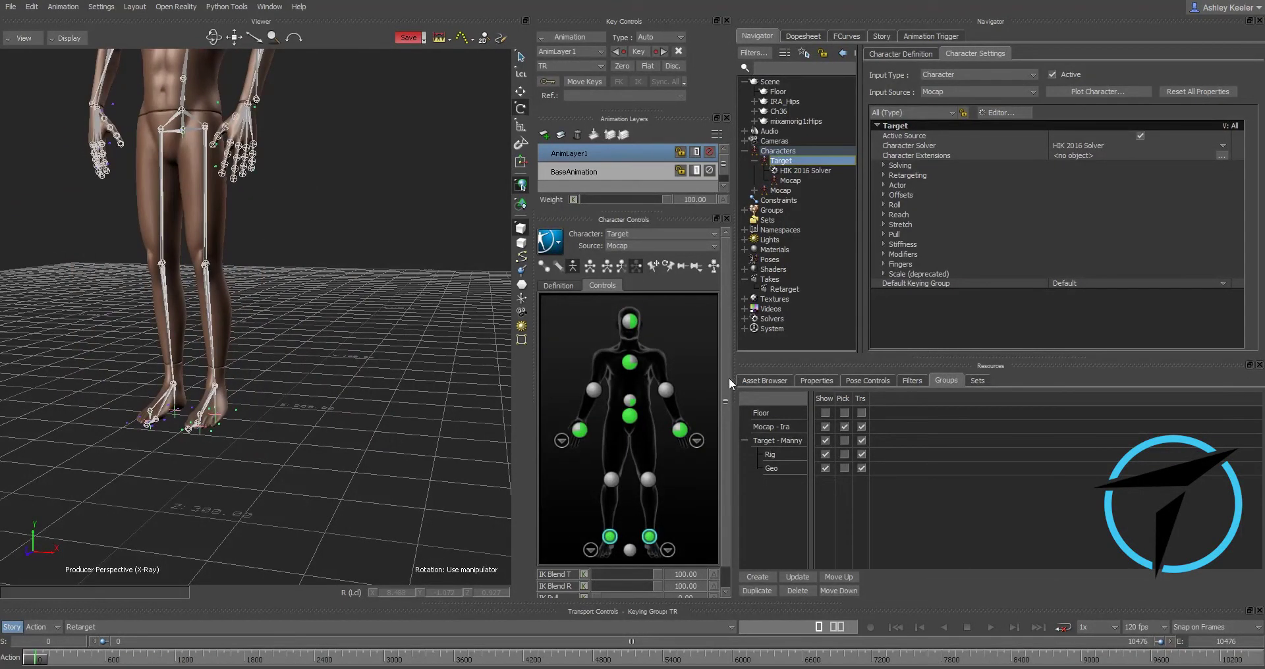
pyautogui.scroll(-2, 730, 413)
pyautogui.keyDown('ctrl'); pyautogui.keyDown('shift'); pyautogui.moveTo(215, 292); pyautogui.dragTo(283, 339); pyautogui.keyUp('shift'); pyautogui.keyUp('ctrl')
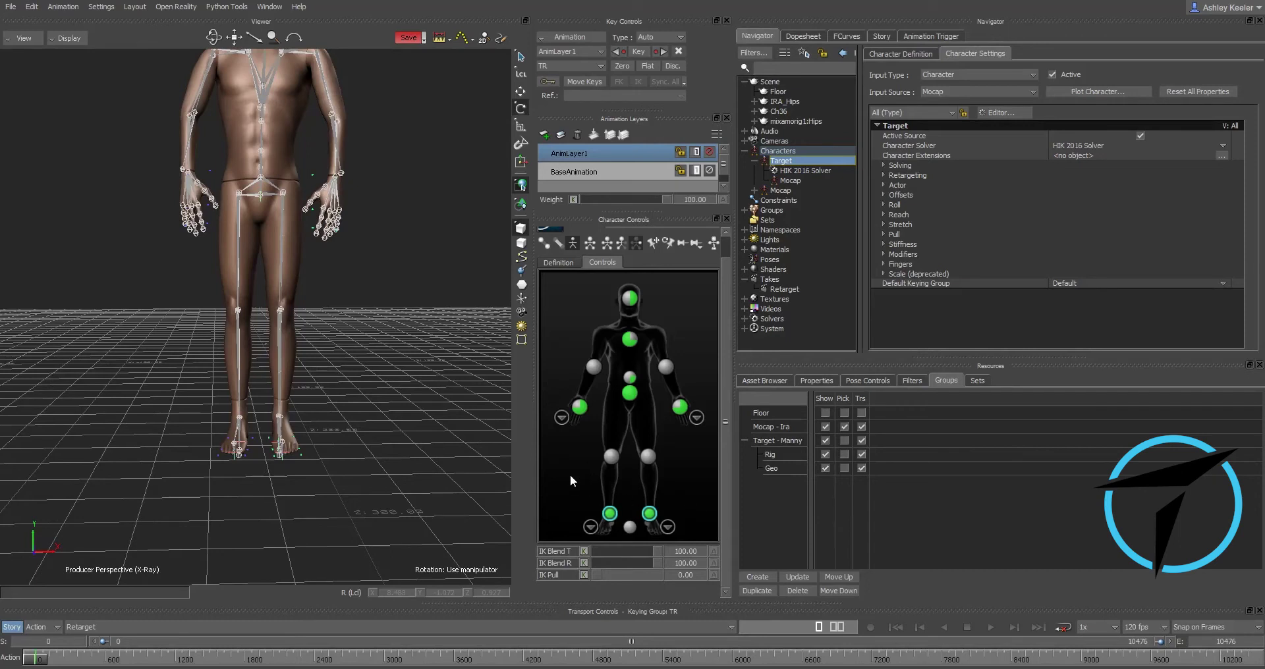
pyautogui.moveTo(601, 575); pyautogui.dragTo(681, 594)
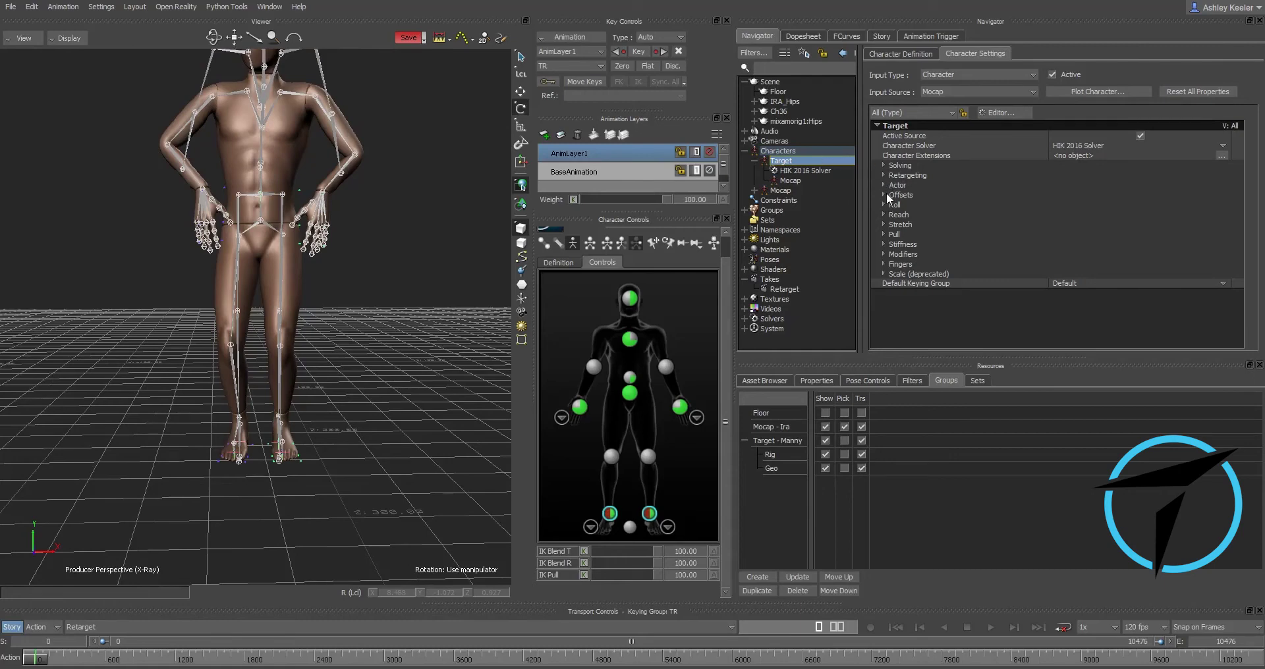
# Step: Set Ankle Height Compensation to -0.48 in Target's Offsets settings
pyautogui.click(881, 175)
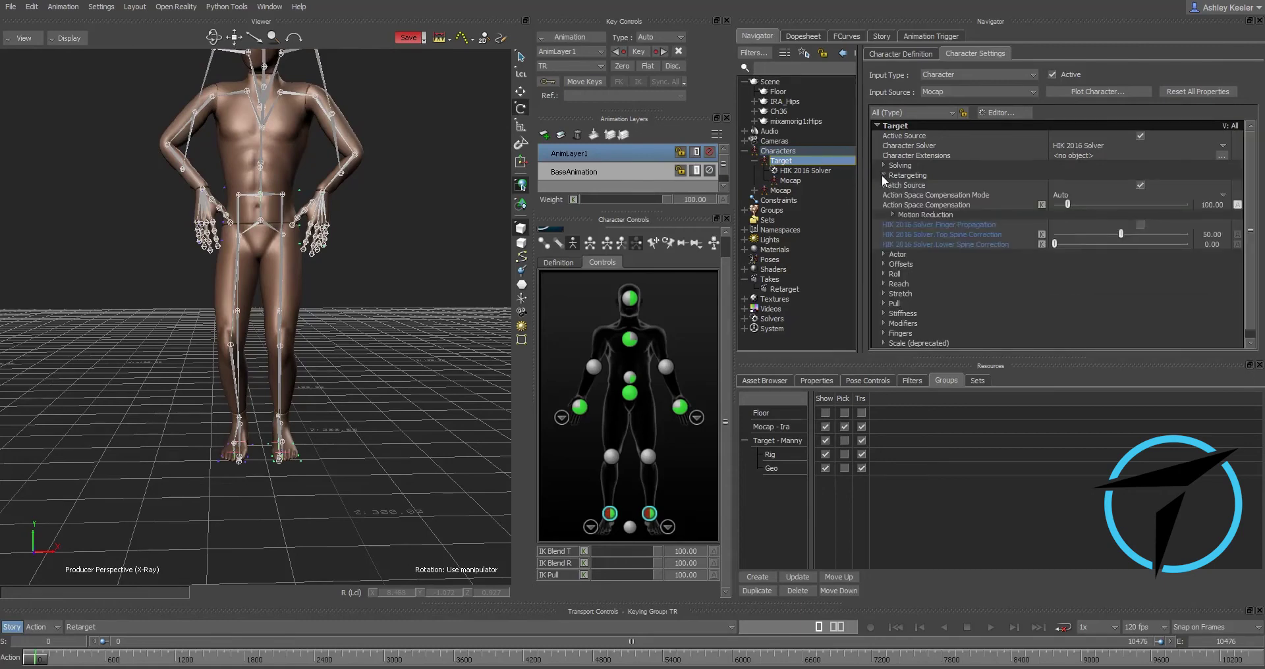
pyautogui.click(882, 175)
pyautogui.click(881, 185)
pyautogui.click(884, 173)
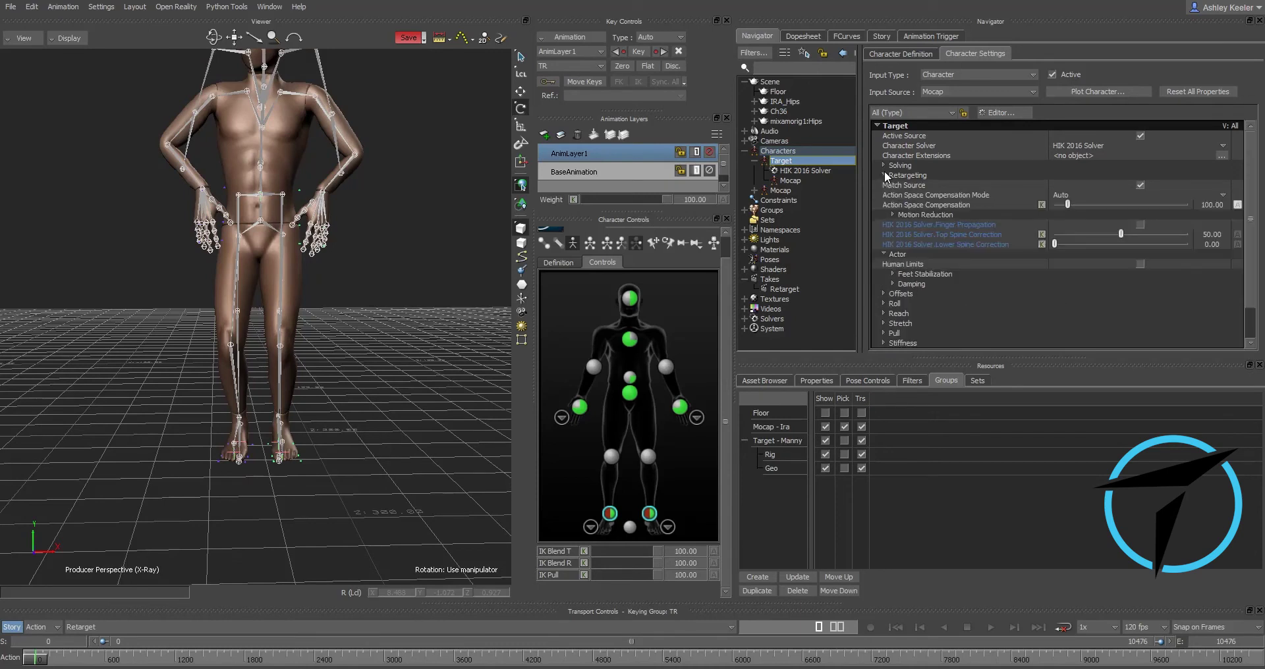
pyautogui.click(884, 172)
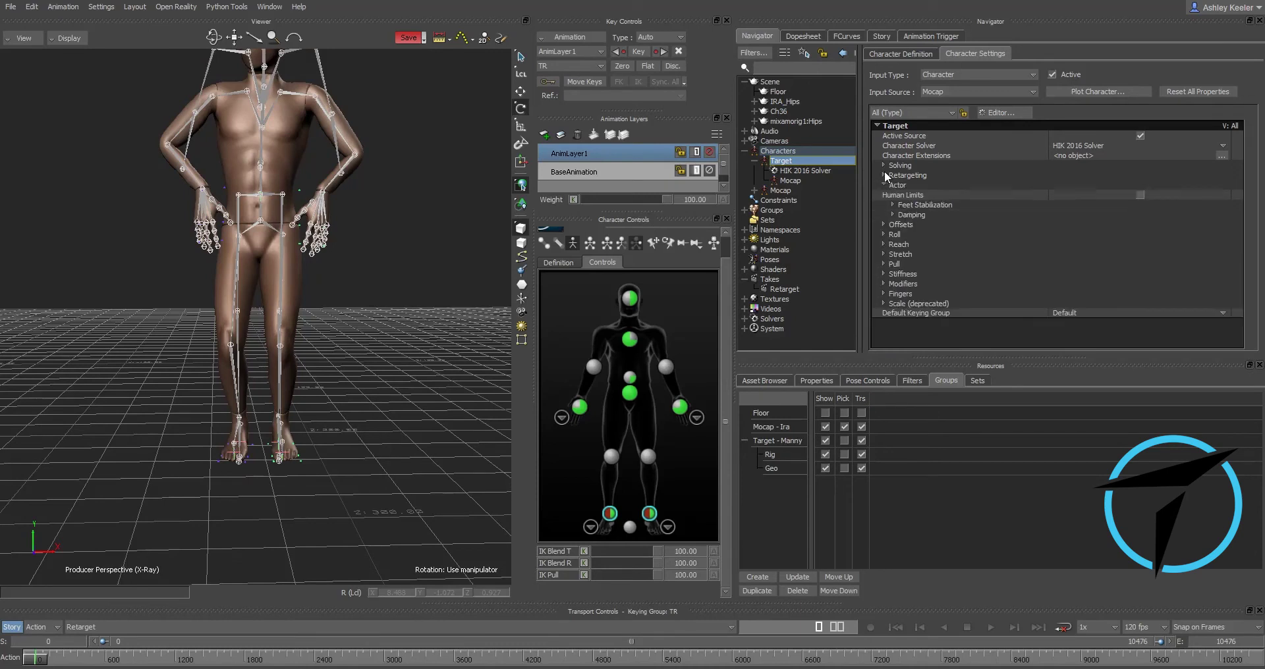
pyautogui.click(884, 225)
pyautogui.moveTo(1211, 307); pyautogui.dragTo(1124, 313)
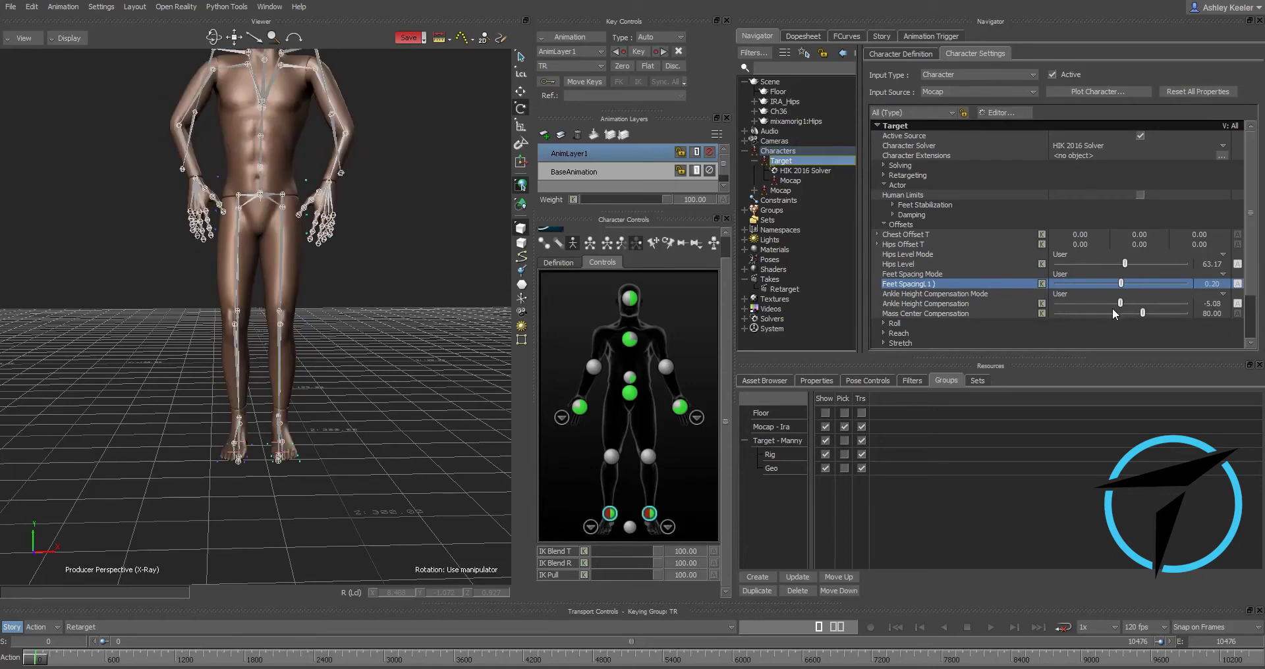
pyautogui.moveTo(1218, 290); pyautogui.dragTo(1250, 320)
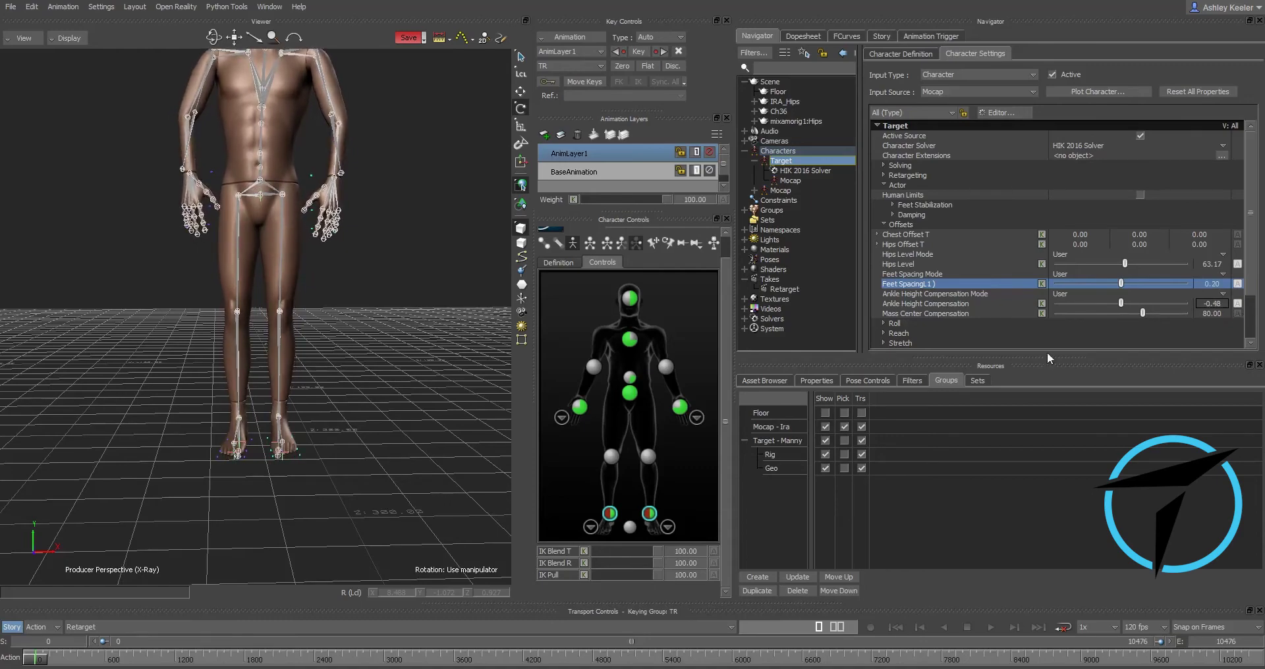
# Step: Lower IK Blend T to 0 for both hand effectors
pyautogui.moveTo(461, 305); pyautogui.dragTo(524, 369)
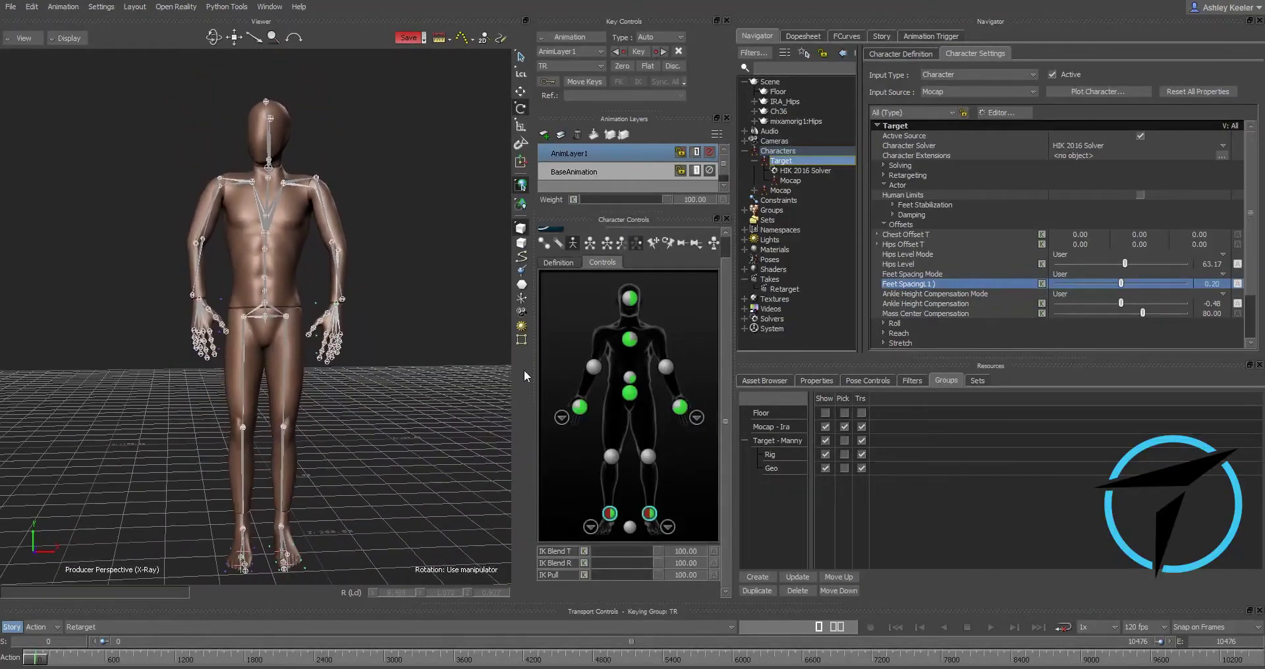
pyautogui.moveTo(163, 307); pyautogui.dragTo(264, 317)
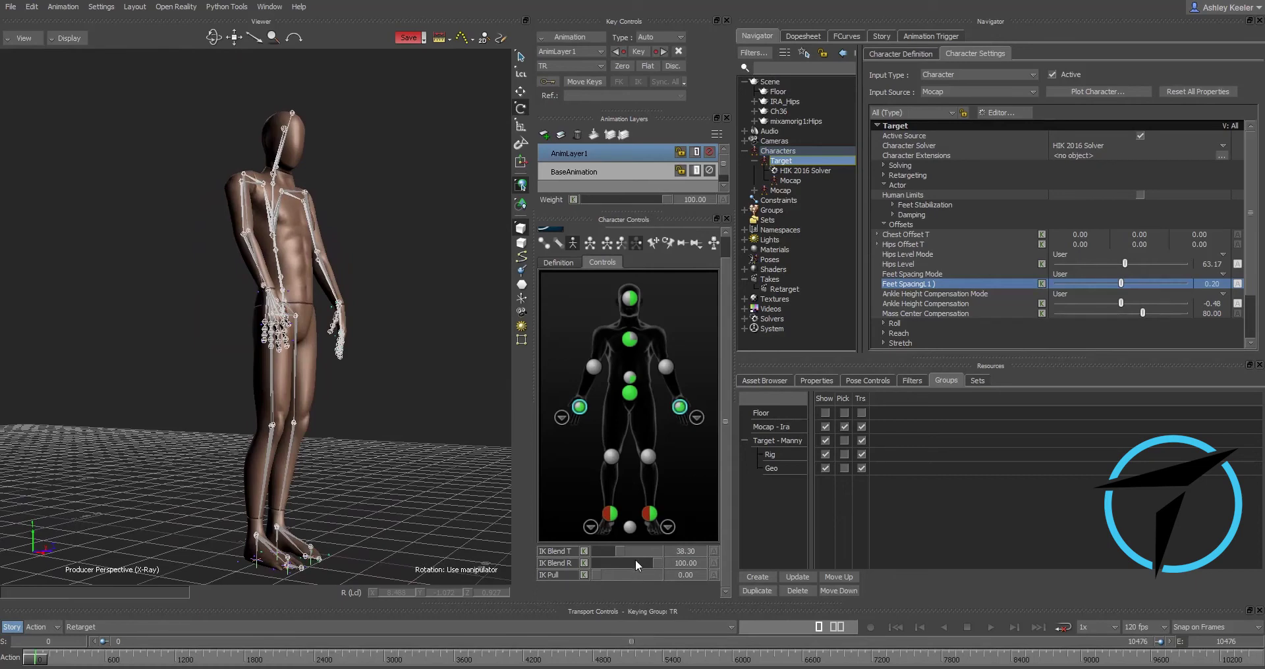
pyautogui.moveTo(616, 554); pyautogui.dragTo(593, 563)
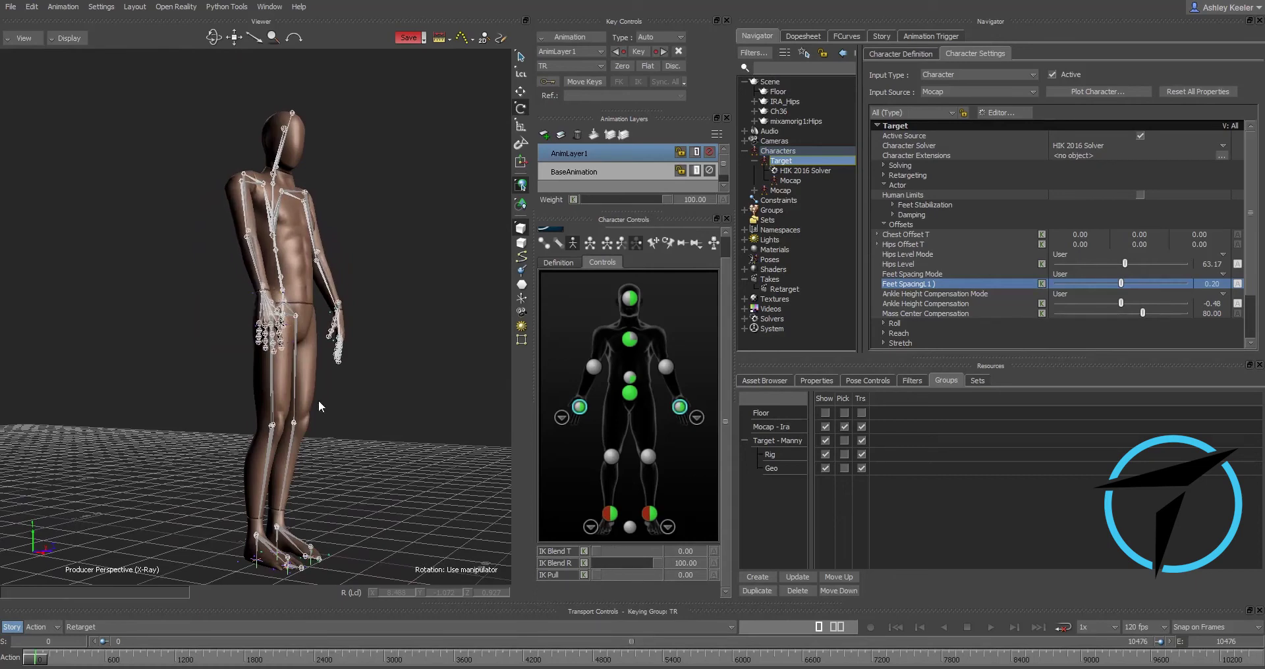
# Step: Scrub from frame 0 through frames 2150 and 3193 to the wide stance at frame 10005 and check the foot alignment
pyautogui.moveTo(319, 395); pyautogui.dragTo(346, 592)
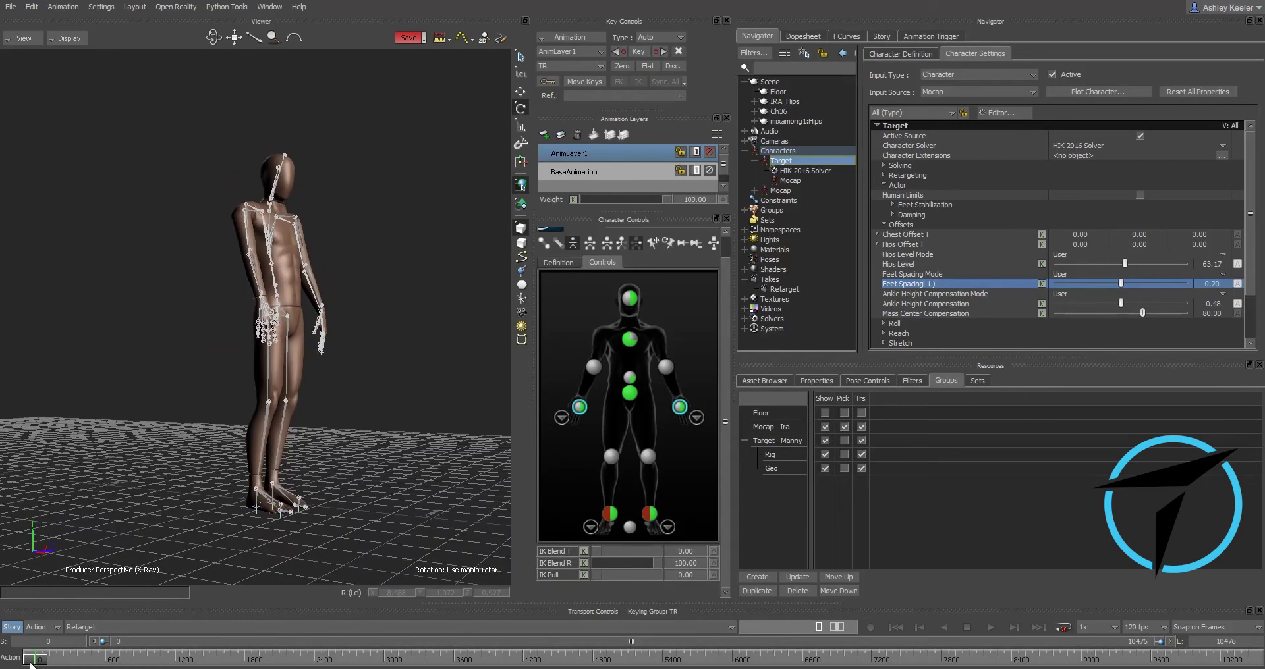
pyautogui.moveTo(31, 658); pyautogui.dragTo(285, 658)
pyautogui.moveTo(369, 421); pyautogui.dragTo(241, 469)
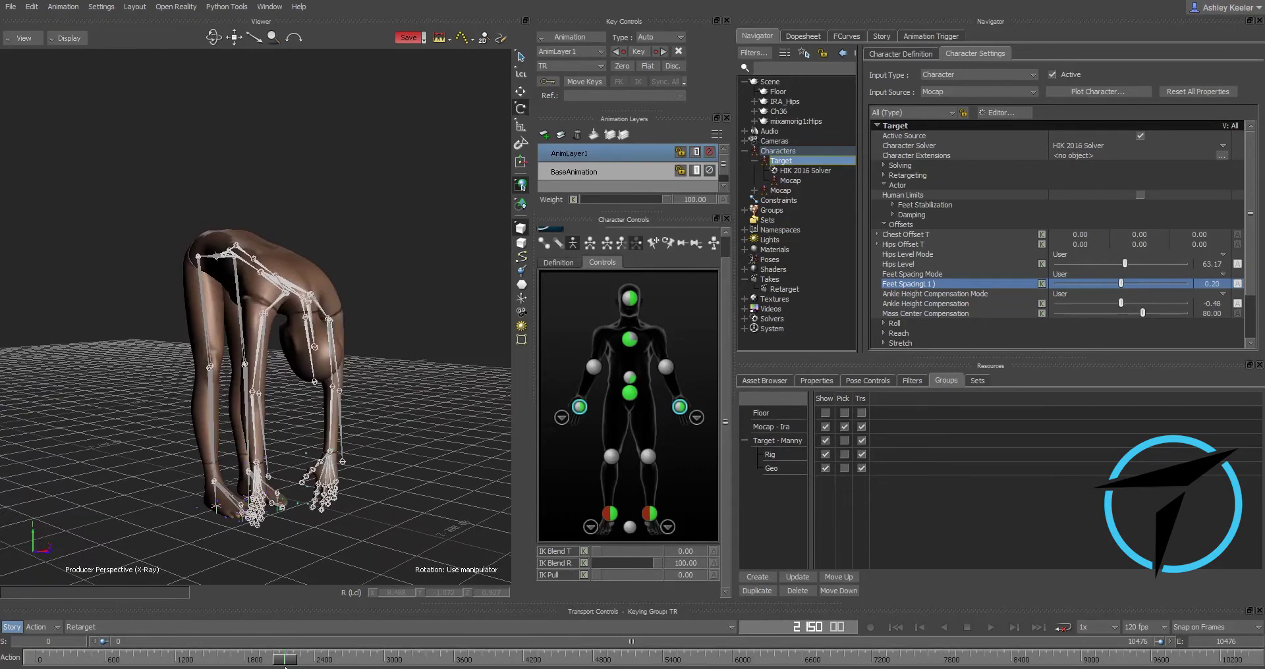
pyautogui.moveTo(270, 664); pyautogui.dragTo(403, 626)
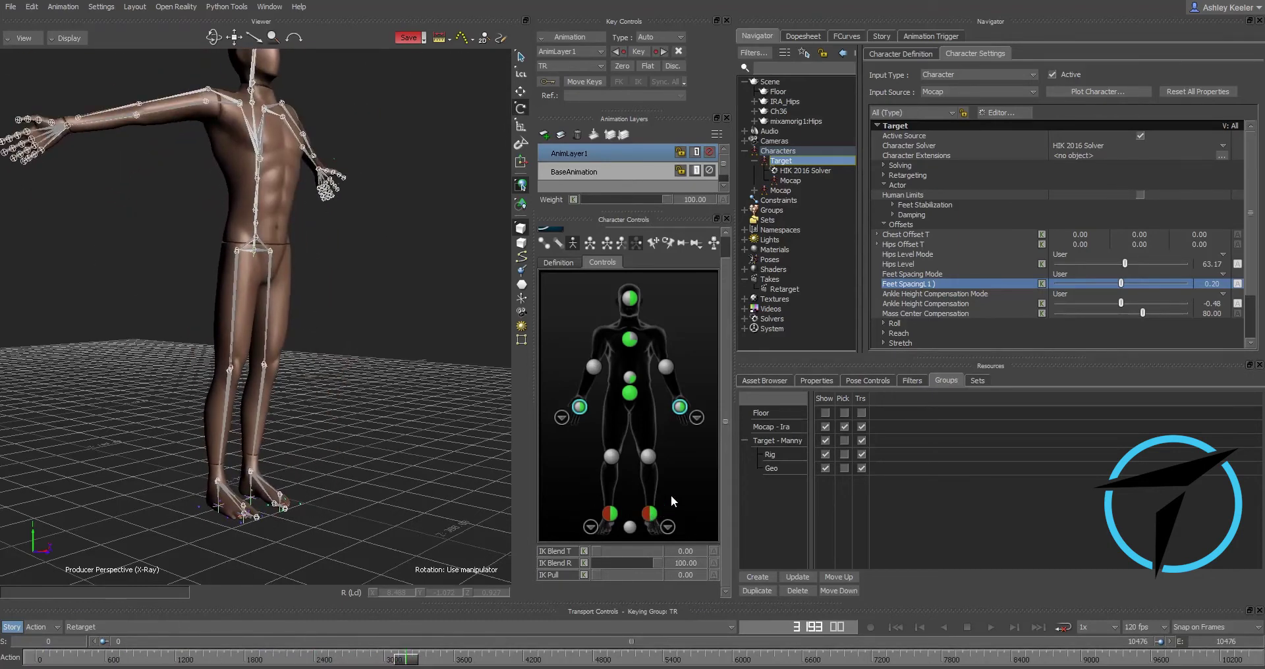
pyautogui.moveTo(413, 666); pyautogui.dragTo(1195, 663)
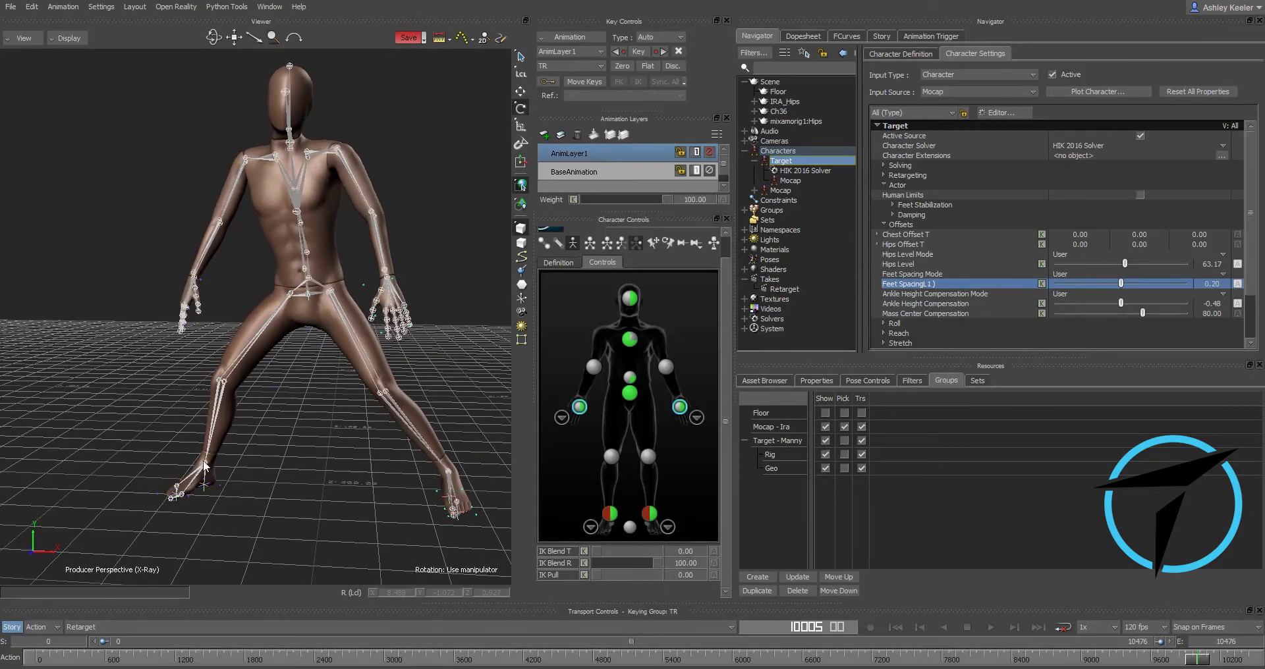
pyautogui.click(226, 501)
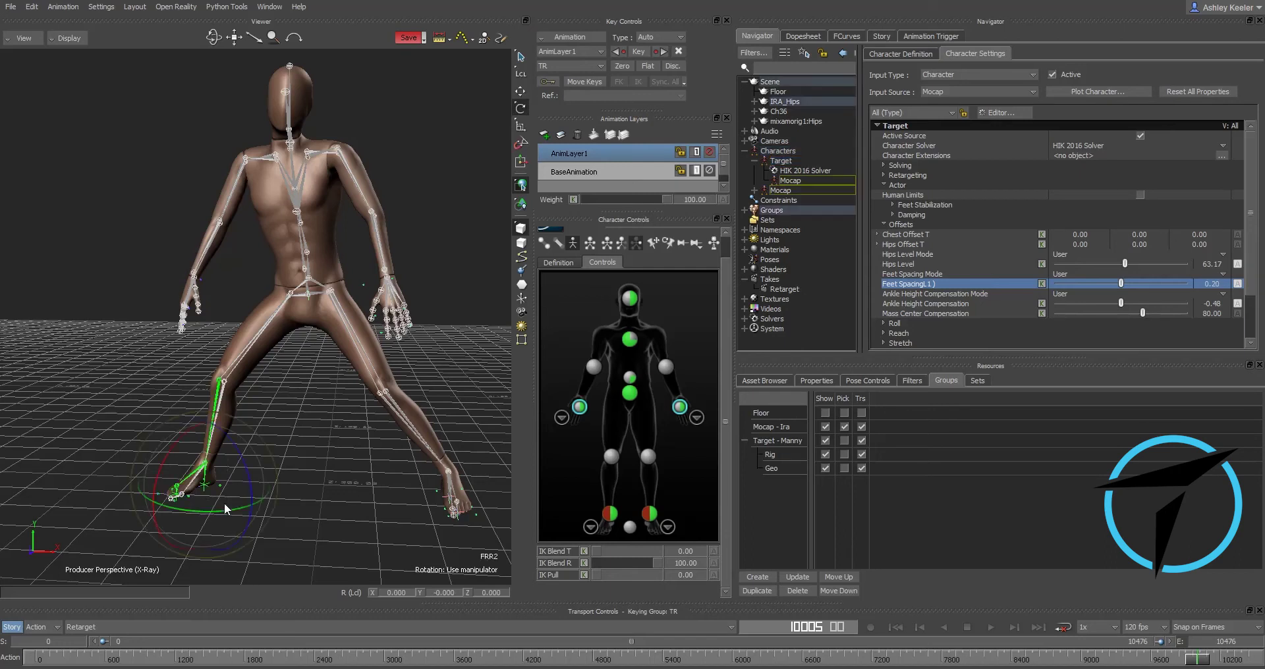
pyautogui.click(82, 409)
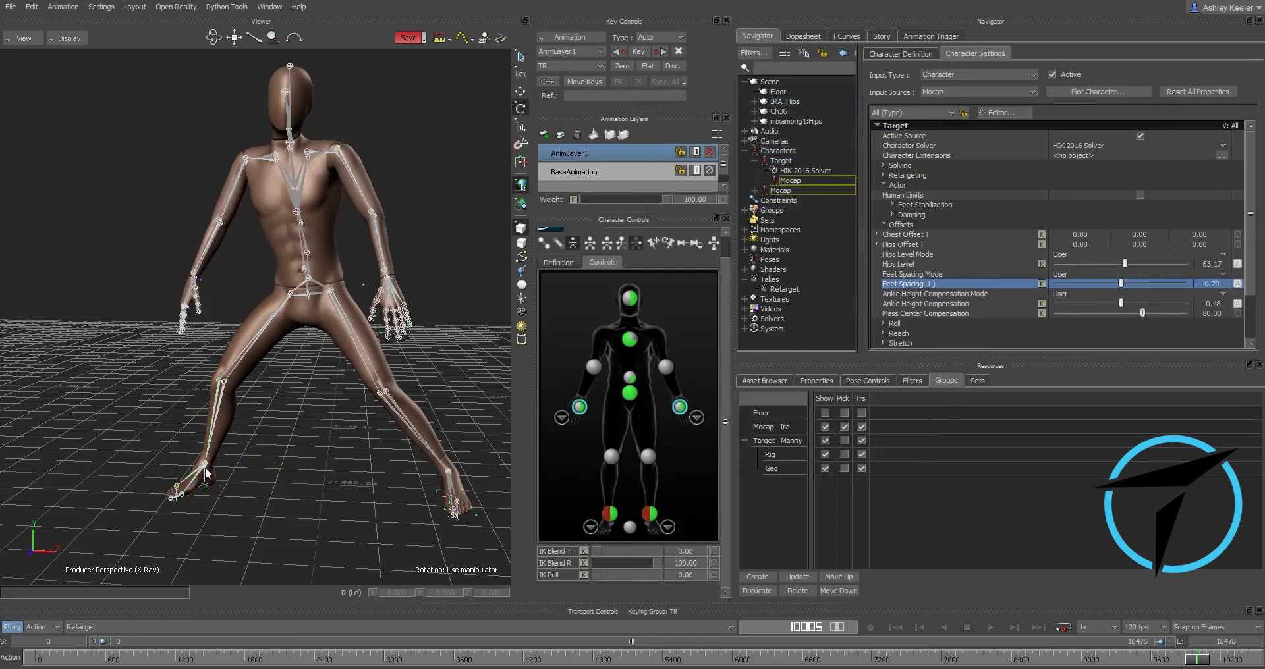
pyautogui.click(172, 524)
# Step: Review the bent-over and raised-arm poses around frames 4634, 2779 and 2257 from several angles
pyautogui.moveTo(1200, 663); pyautogui.dragTo(584, 660)
pyautogui.keyDown('ctrl'); pyautogui.keyDown('shift'); pyautogui.moveTo(141, 416); pyautogui.dragTo(305, 441); pyautogui.keyUp('shift'); pyautogui.keyUp('ctrl')
pyautogui.moveTo(585, 660); pyautogui.dragTo(572, 660)
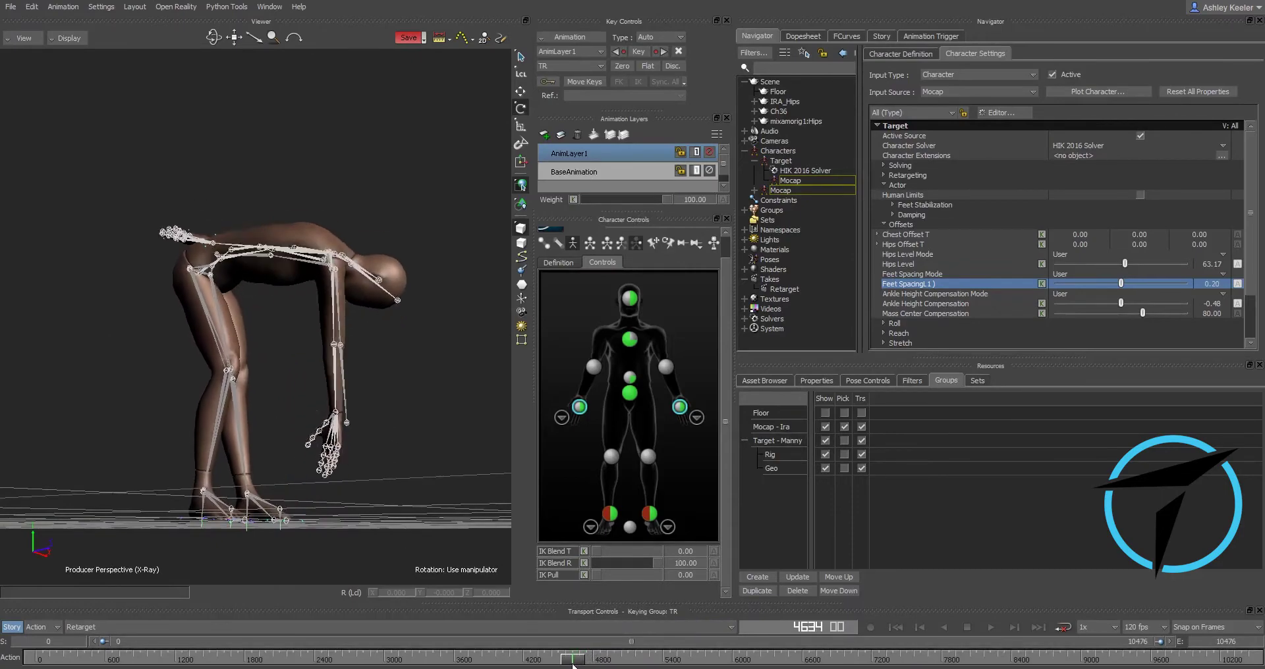
pyautogui.keyDown('ctrl'); pyautogui.keyDown('shift'); pyautogui.moveTo(283, 455); pyautogui.dragTo(303, 474); pyautogui.keyUp('shift'); pyautogui.keyUp('ctrl')
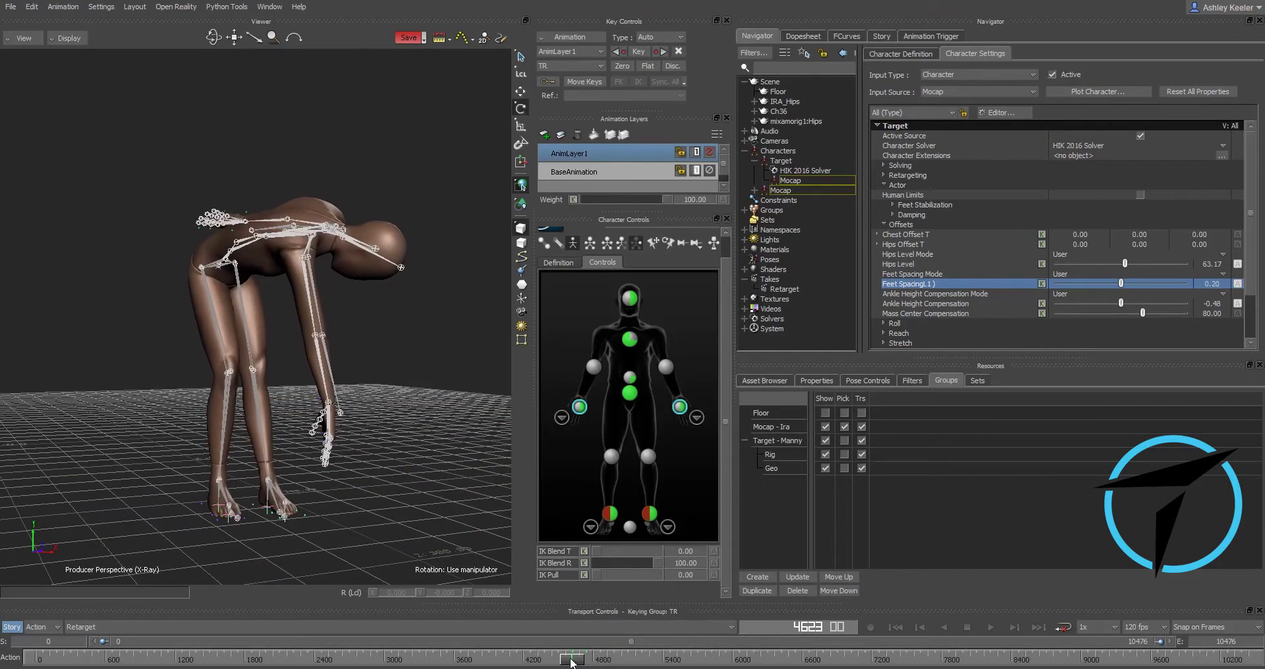
pyautogui.moveTo(571, 660); pyautogui.dragTo(357, 660)
pyautogui.keyDown('ctrl'); pyautogui.keyDown('shift'); pyautogui.moveTo(274, 328); pyautogui.dragTo(254, 419); pyautogui.keyUp('shift'); pyautogui.keyUp('ctrl')
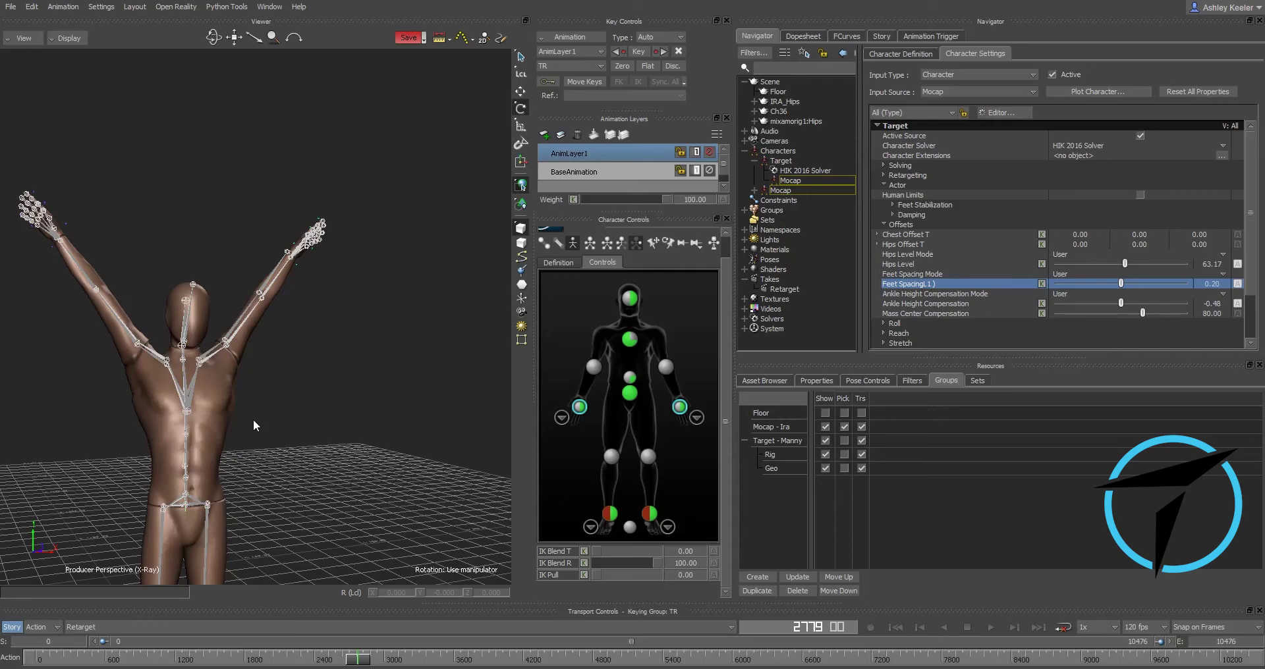
pyautogui.moveTo(364, 666); pyautogui.dragTo(298, 664)
pyautogui.keyDown('ctrl'); pyautogui.keyDown('shift'); pyautogui.moveTo(276, 461); pyautogui.dragTo(224, 403); pyautogui.keyUp('shift'); pyautogui.keyUp('ctrl')
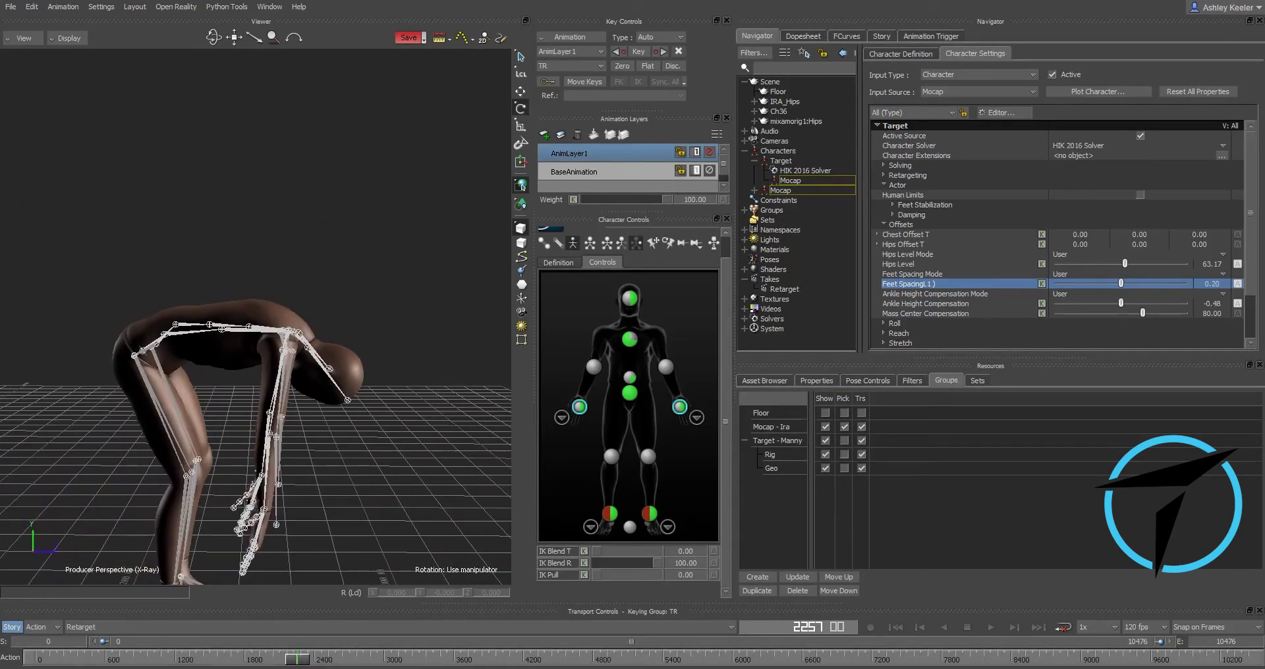
# Step: At frame 2082, set IK Blend T to about 24.47 for the hand effectors and 41.49 for the elbow effectors
pyautogui.moveTo(294, 664); pyautogui.dragTo(274, 661)
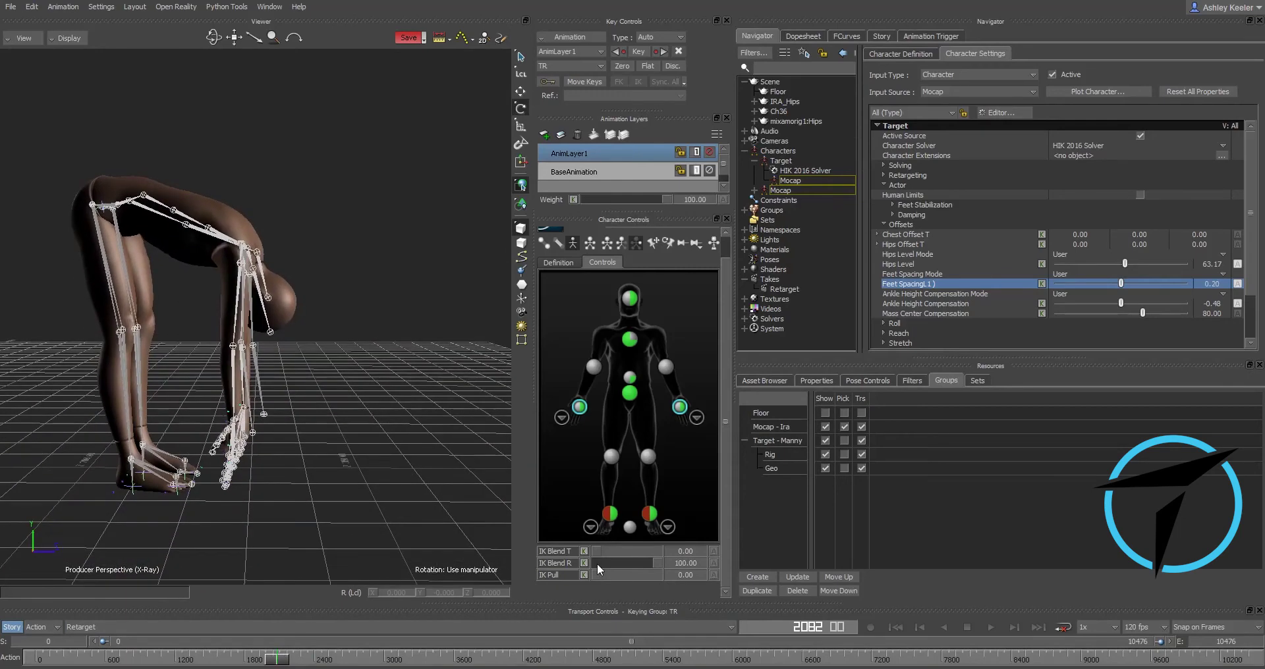
pyautogui.moveTo(595, 546); pyautogui.dragTo(610, 550)
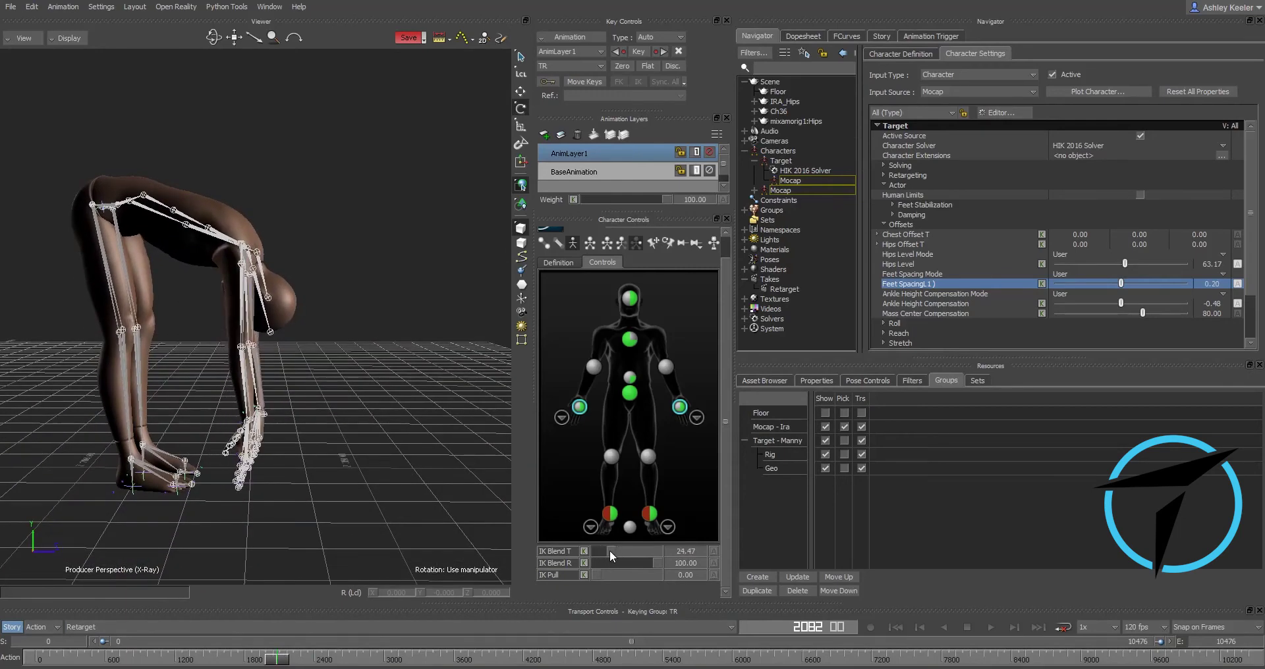
pyautogui.click(597, 367)
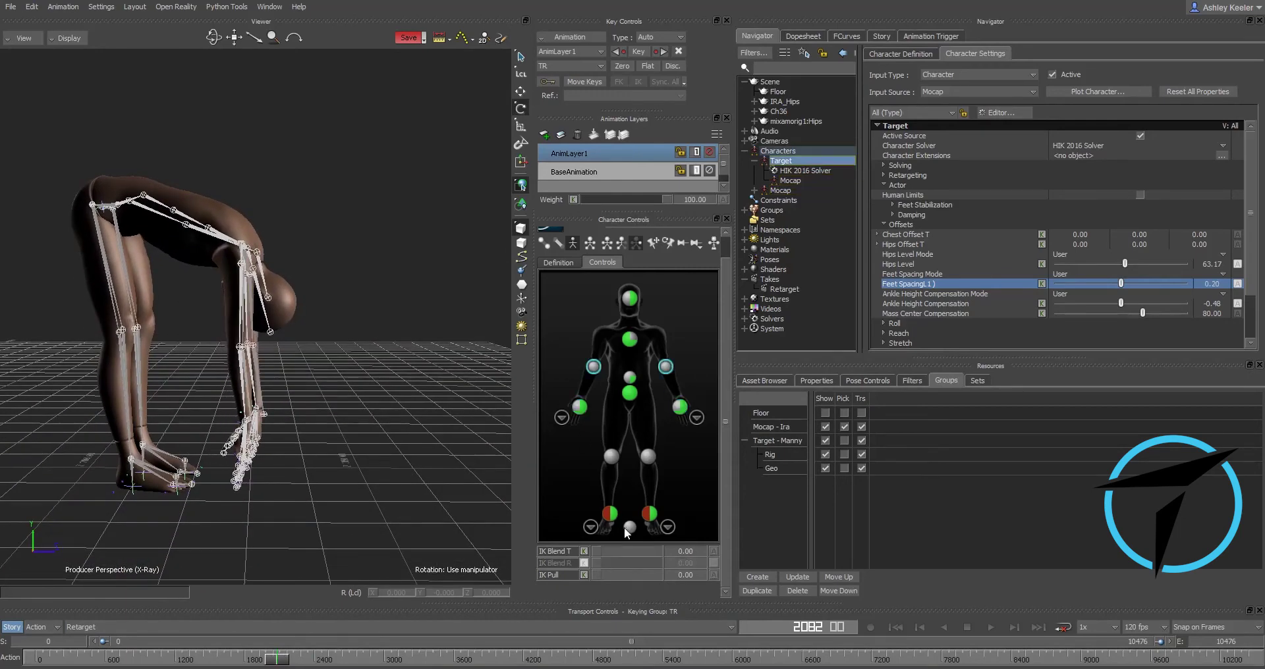
pyautogui.moveTo(599, 551); pyautogui.dragTo(621, 542)
# Step: Examine the arm alignment at frame 2082 and in the standing, raised-arm and side-bend poses at frames 1526, 3250 and 4294
pyautogui.keyDown('ctrl'); pyautogui.keyDown('shift'); pyautogui.moveTo(317, 395); pyautogui.dragTo(48, 359); pyautogui.keyUp('shift'); pyautogui.keyUp('ctrl')
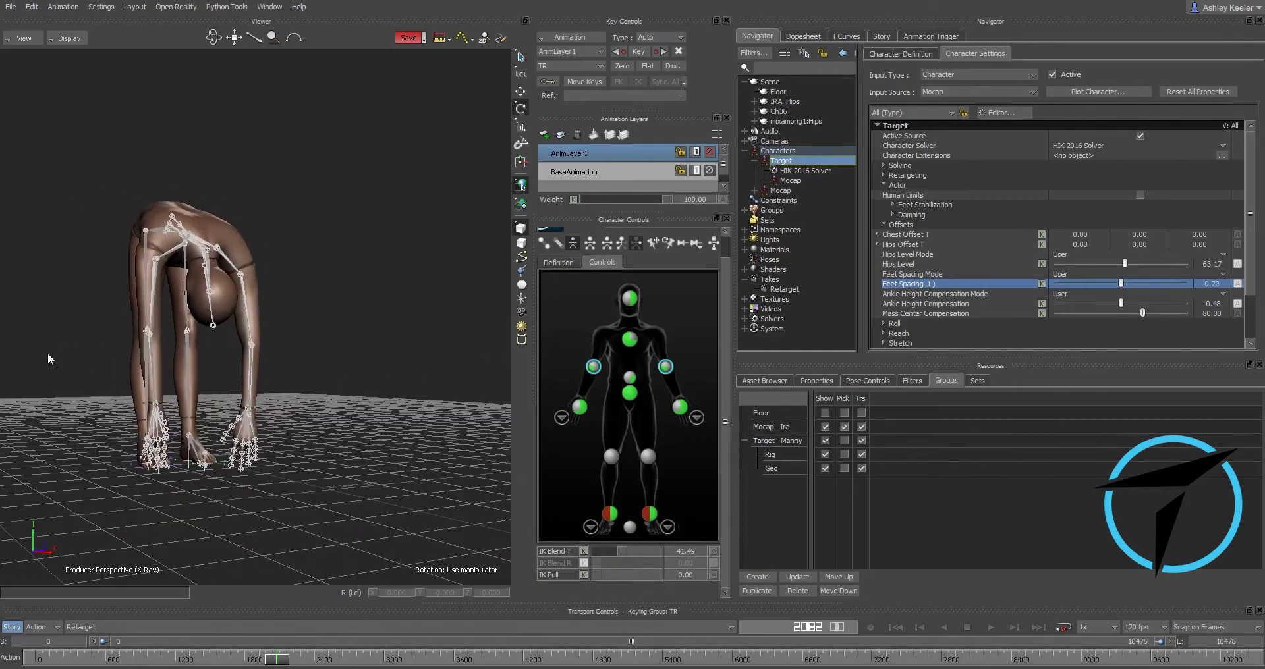
pyautogui.moveTo(283, 660); pyautogui.dragTo(213, 660)
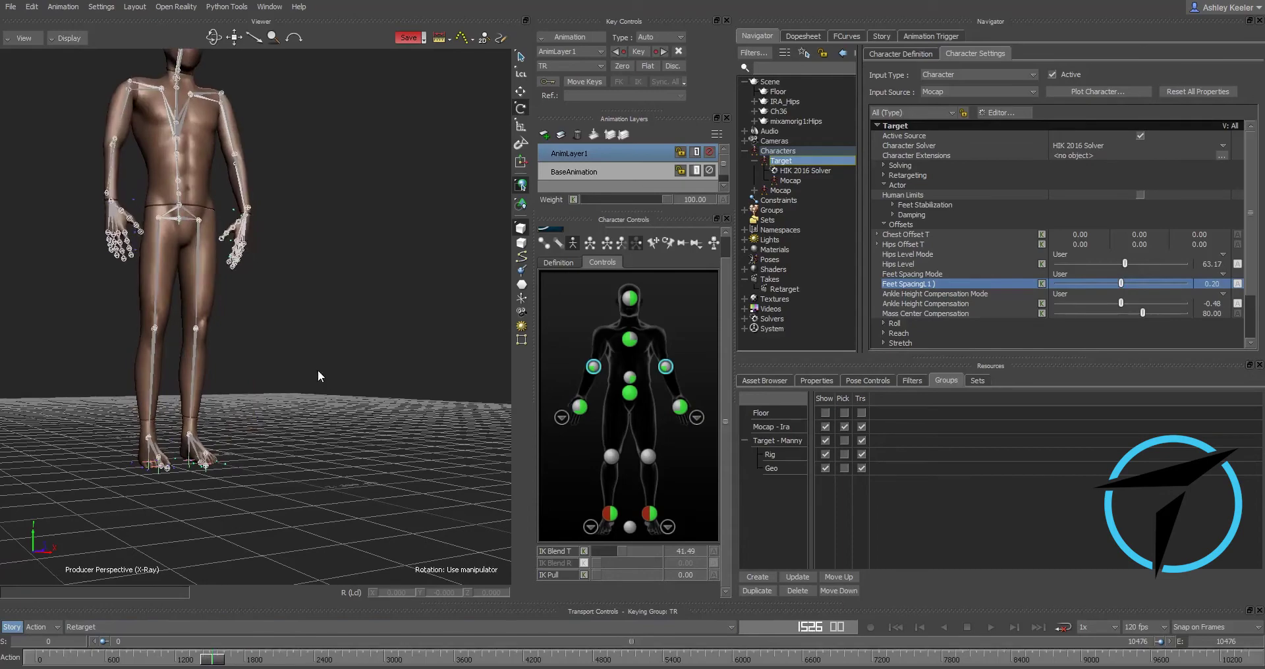
pyautogui.keyDown('ctrl'); pyautogui.keyDown('shift'); pyautogui.moveTo(319, 373); pyautogui.dragTo(161, 440); pyautogui.keyUp('shift'); pyautogui.keyUp('ctrl')
pyautogui.moveTo(214, 660); pyautogui.dragTo(413, 660)
pyautogui.keyDown('ctrl'); pyautogui.keyDown('shift'); pyautogui.moveTo(257, 376); pyautogui.dragTo(277, 500); pyautogui.keyUp('shift'); pyautogui.keyUp('ctrl')
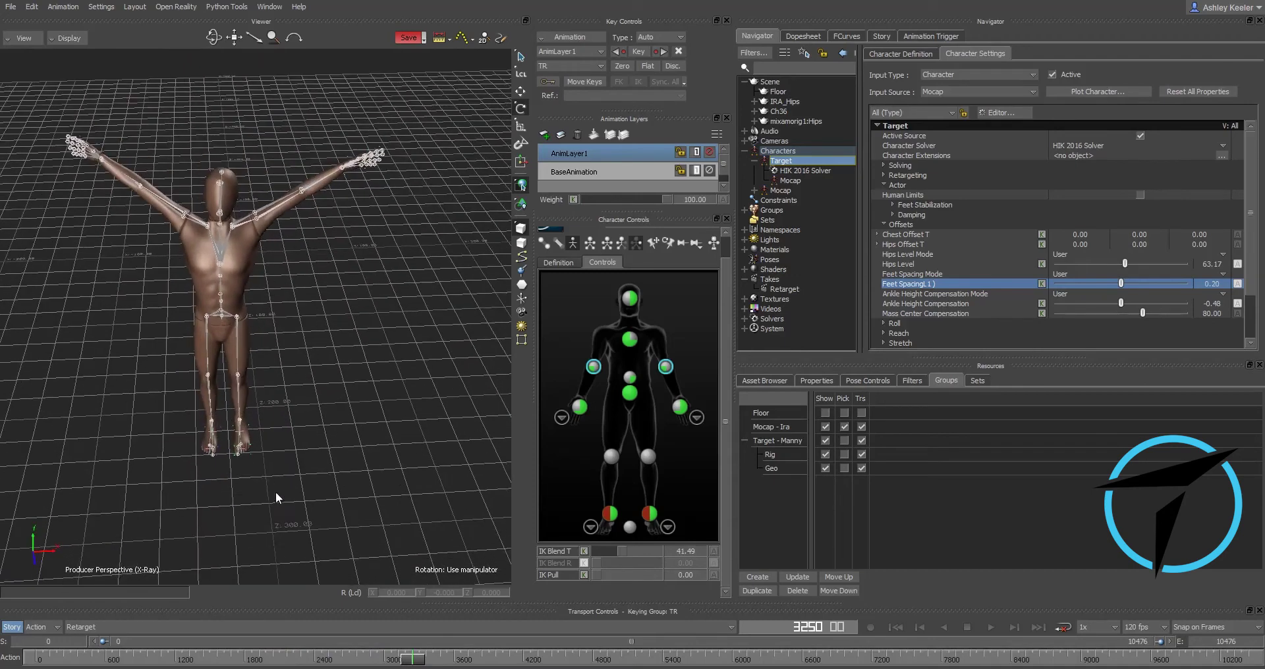
pyautogui.moveTo(428, 661); pyautogui.dragTo(532, 660)
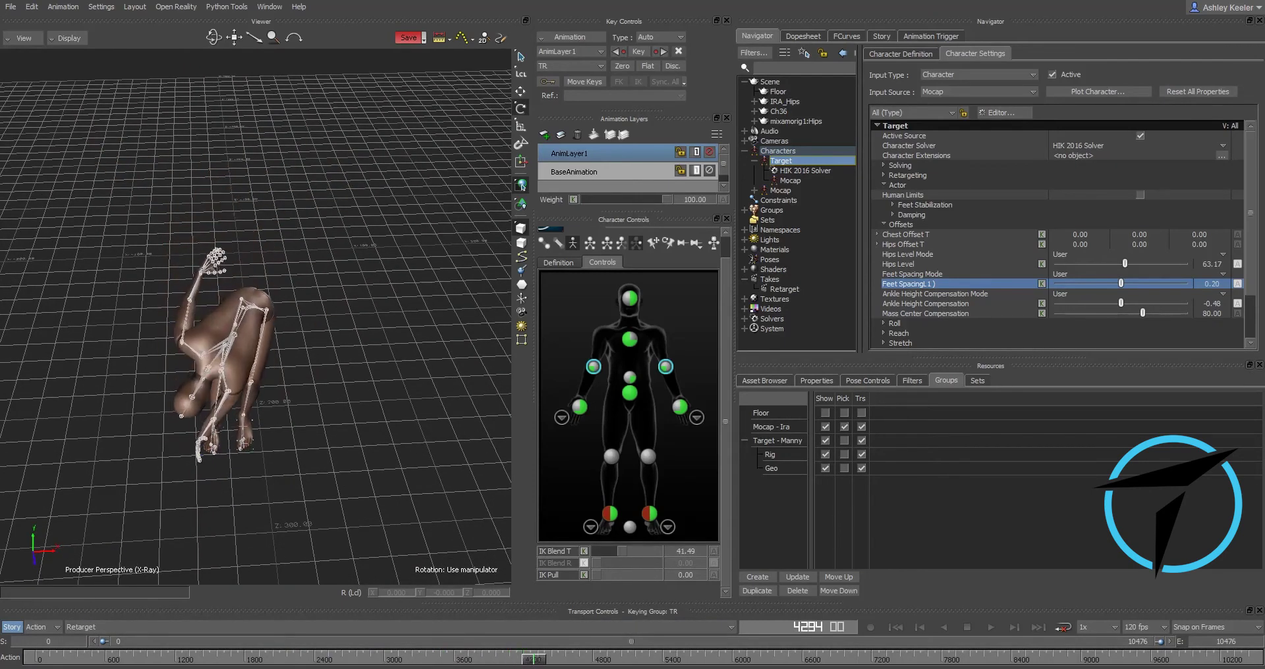
pyautogui.keyDown('ctrl'); pyautogui.keyDown('shift'); pyautogui.moveTo(218, 369); pyautogui.dragTo(409, 667); pyautogui.keyUp('shift'); pyautogui.keyUp('ctrl')
# Step: Check the hands-on-hips pose at frames 5723 and 6097 from the front and side
pyautogui.moveTo(565, 658); pyautogui.dragTo(701, 659)
pyautogui.keyDown('ctrl'); pyautogui.moveTo(336, 314); pyautogui.dragTo(278, 319); pyautogui.keyUp('ctrl')
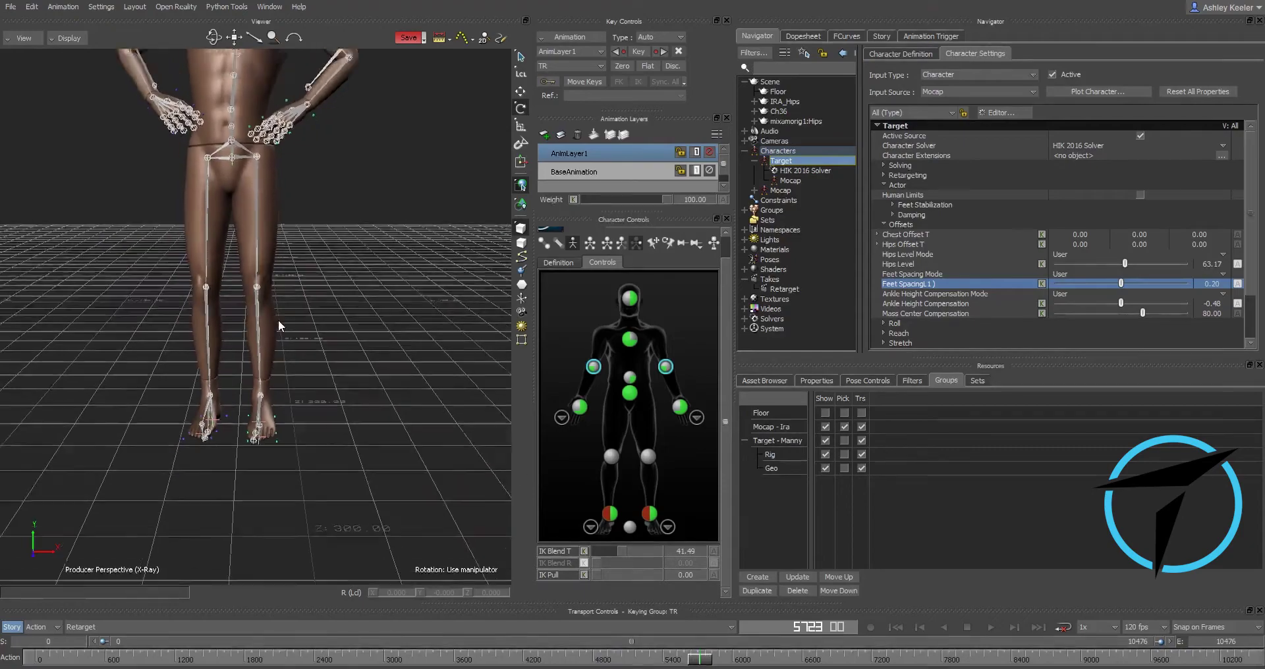
pyautogui.keyDown('shift'); pyautogui.moveTo(201, 300); pyautogui.dragTo(295, 464); pyautogui.keyUp('shift')
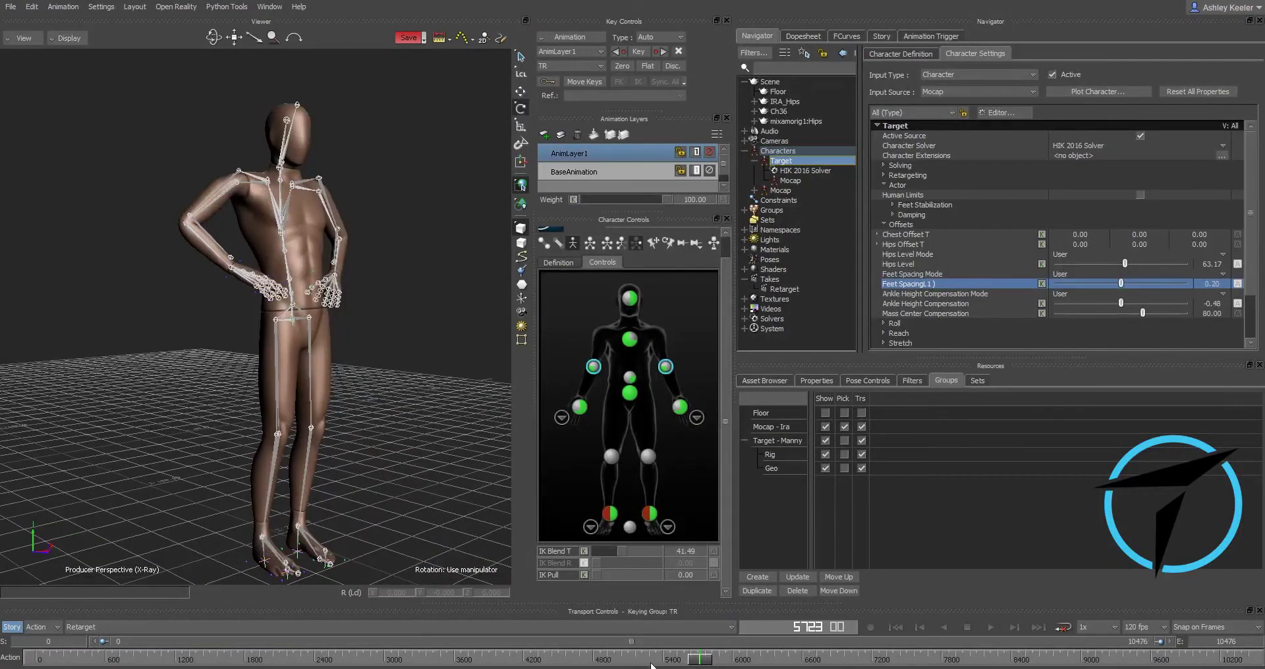
pyautogui.moveTo(702, 659); pyautogui.dragTo(743, 659)
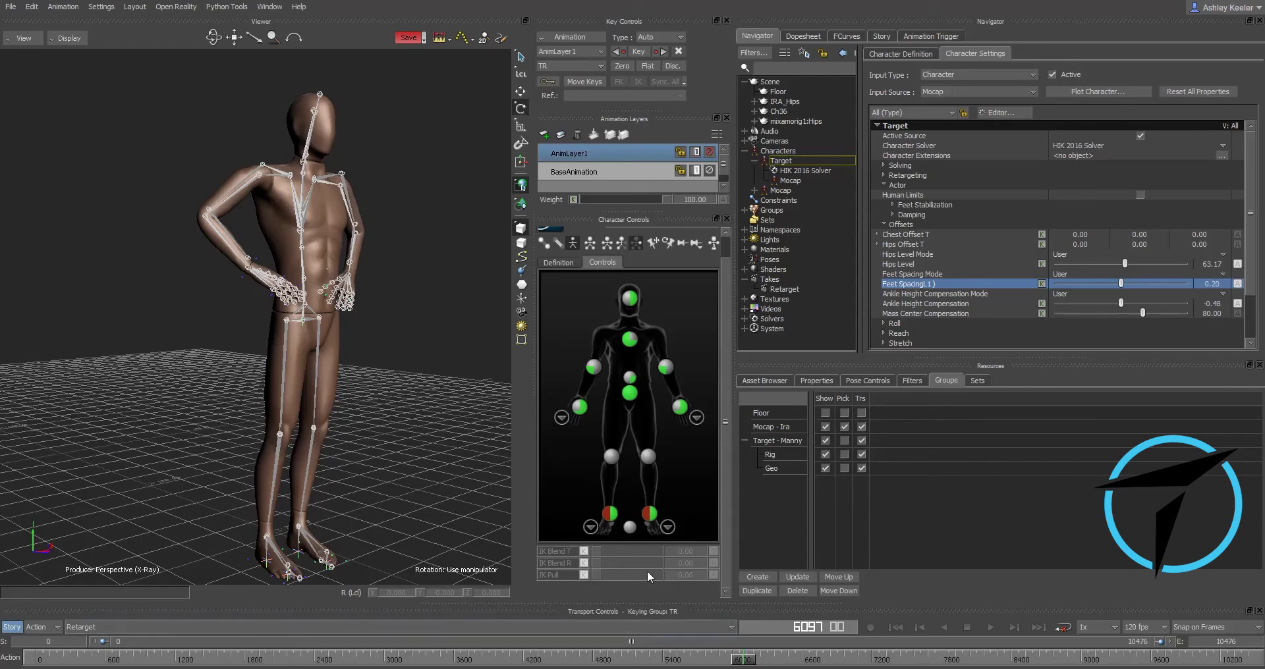
pyautogui.keyDown('ctrl'); pyautogui.keyDown('shift'); pyautogui.moveTo(398, 417); pyautogui.dragTo(286, 419); pyautogui.keyUp('shift'); pyautogui.keyUp('ctrl')
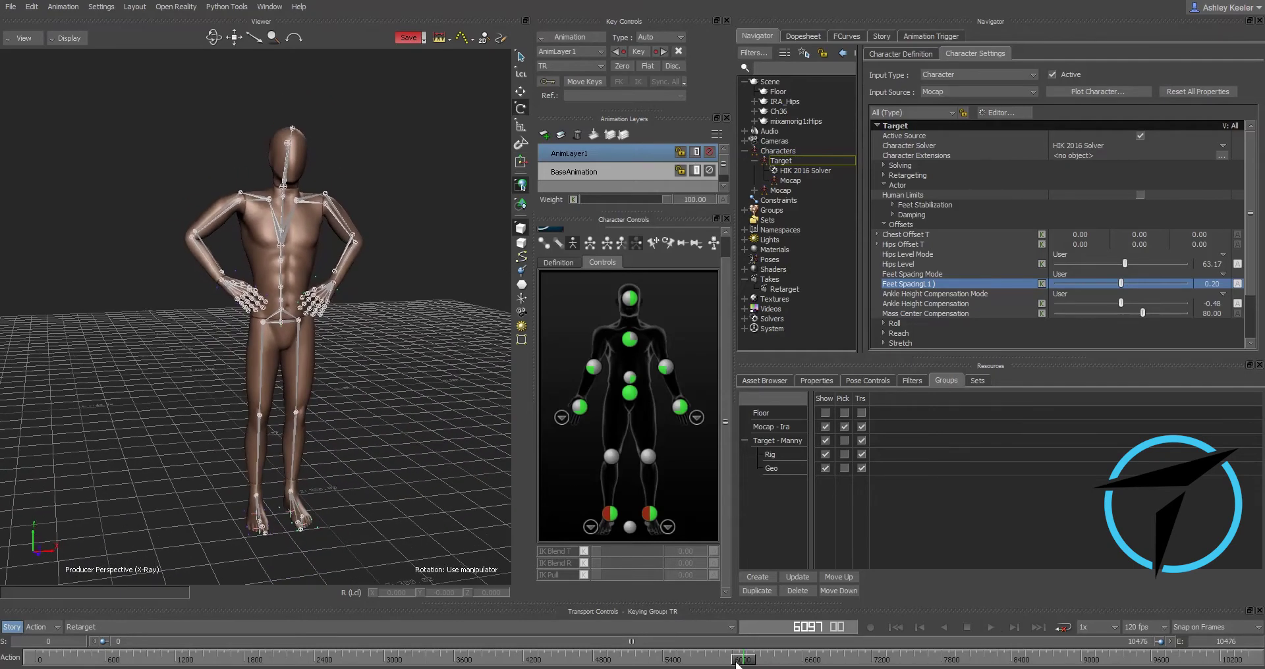
# Step: Examine the wide-legged bend at frame 8650 and the standing pose at frame 3868 of Example_ROM from several angles
pyautogui.moveTo(737, 659); pyautogui.dragTo(1039, 658)
pyautogui.keyDown('ctrl'); pyautogui.keyDown('shift'); pyautogui.moveTo(211, 429); pyautogui.dragTo(251, 481); pyautogui.keyUp('shift'); pyautogui.keyUp('ctrl')
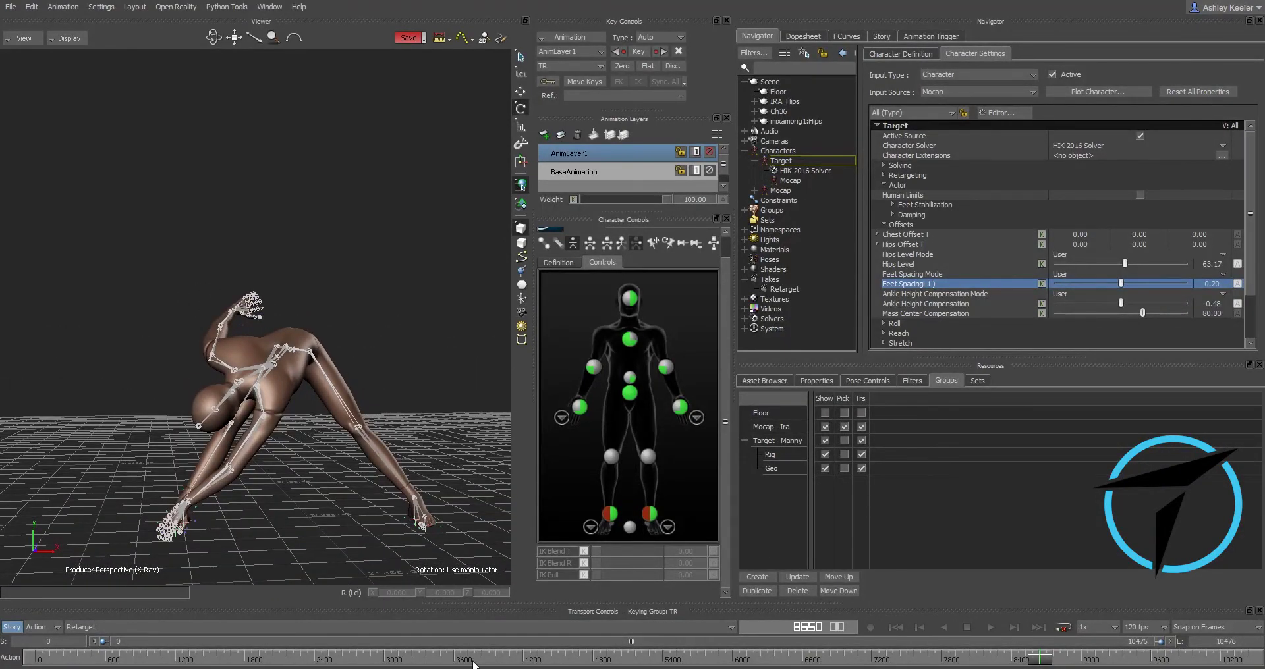
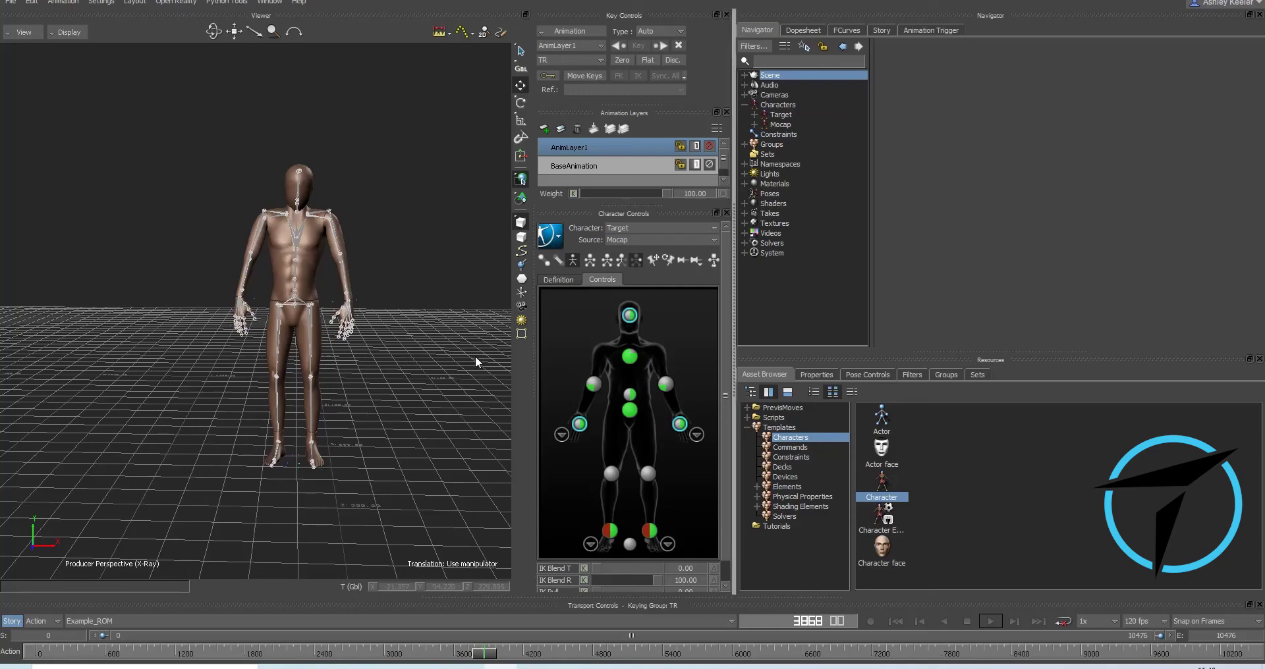
pyautogui.keyDown('ctrl'); pyautogui.keyDown('shift'); pyautogui.moveTo(191, 335); pyautogui.dragTo(259, 341); pyautogui.keyUp('shift'); pyautogui.keyUp('ctrl')
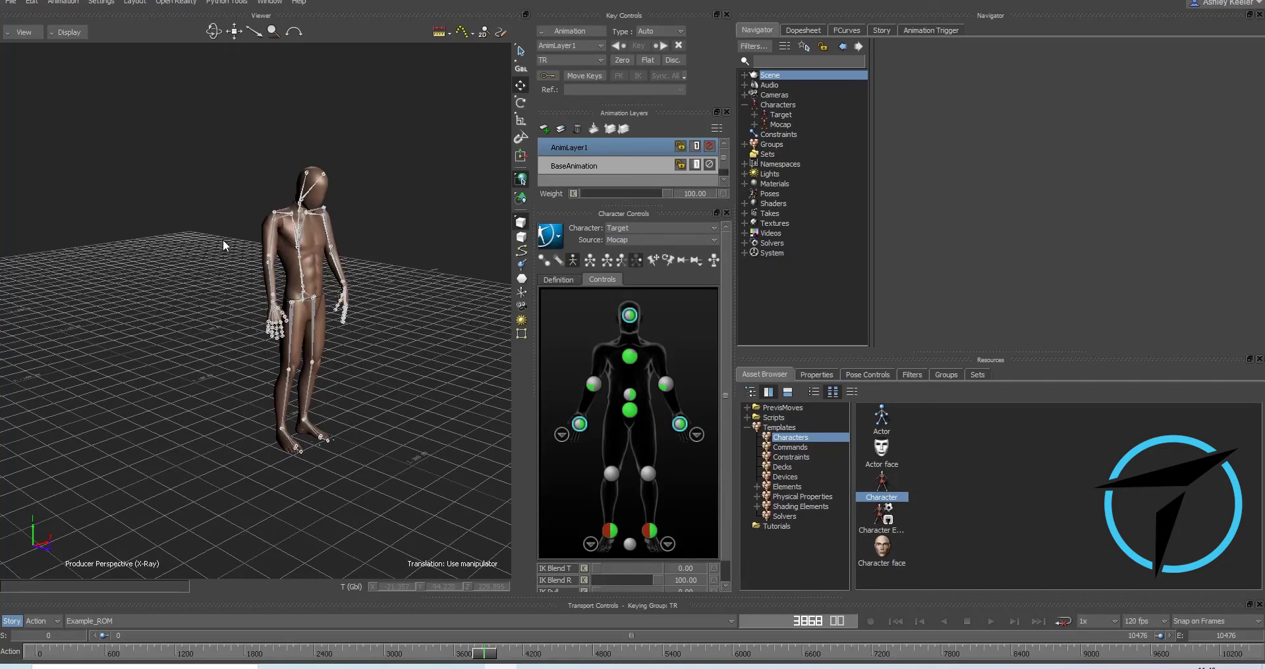
pyautogui.keyDown('ctrl'); pyautogui.keyDown('shift'); pyautogui.moveTo(226, 242); pyautogui.dragTo(271, 331); pyautogui.keyUp('shift'); pyautogui.keyUp('ctrl')
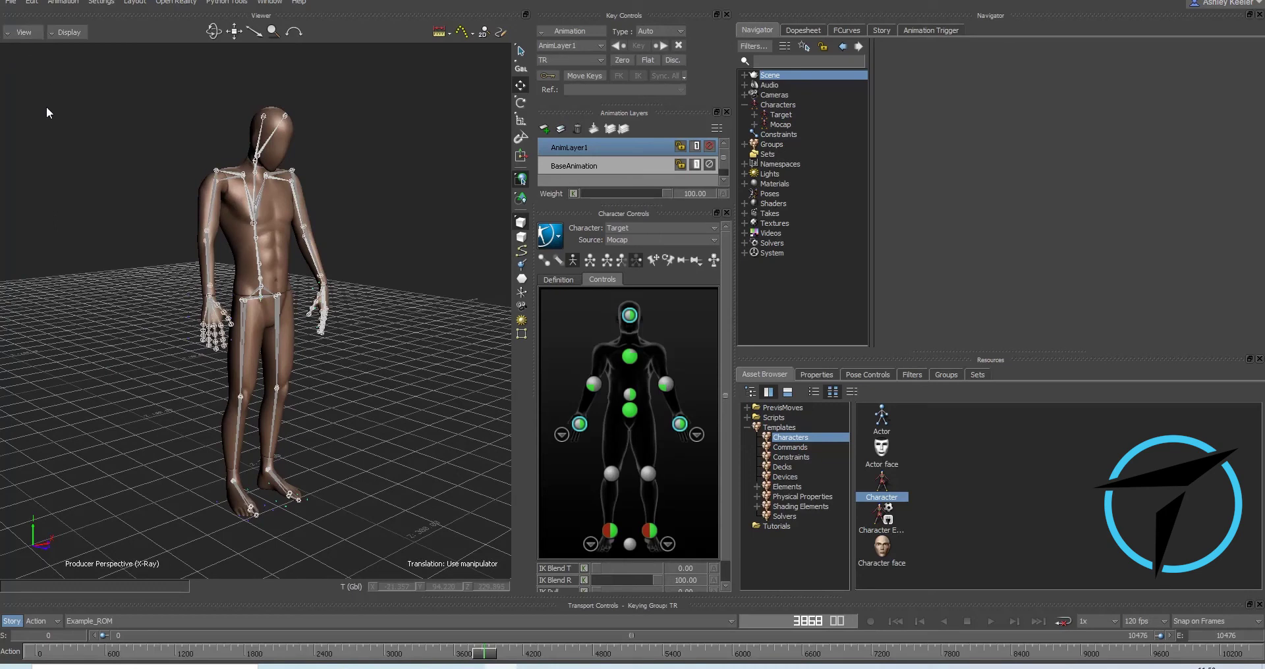
# Step: Import the motion file Take_001 from ExampleData, merging it in all models with Create Unmatched Models and Import Degrees of Freedom enabled
pyautogui.click(19, 2)
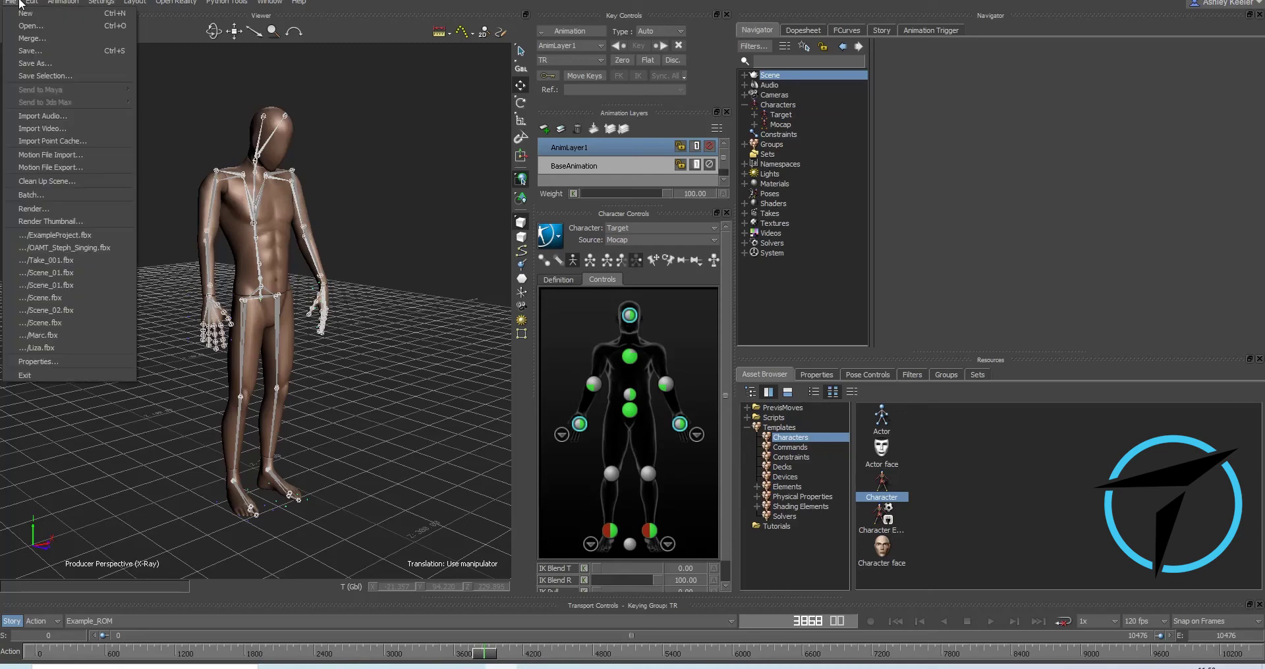
pyautogui.click(38, 153)
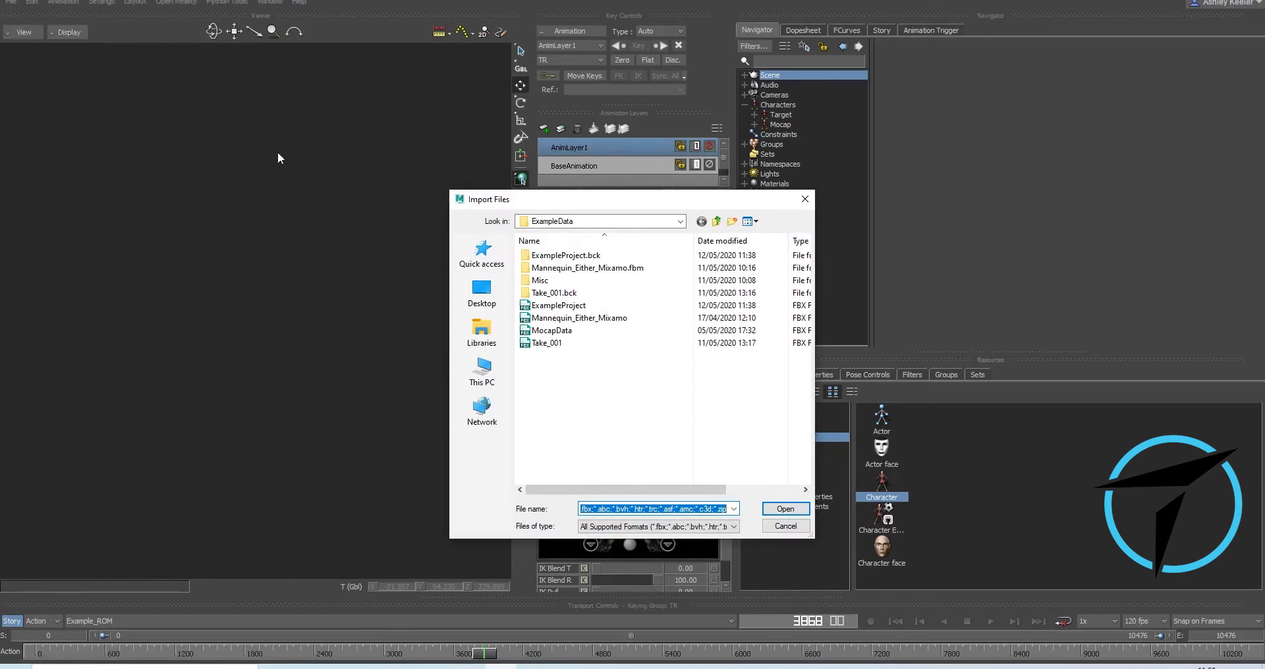
pyautogui.moveTo(562, 206); pyautogui.dragTo(441, 173)
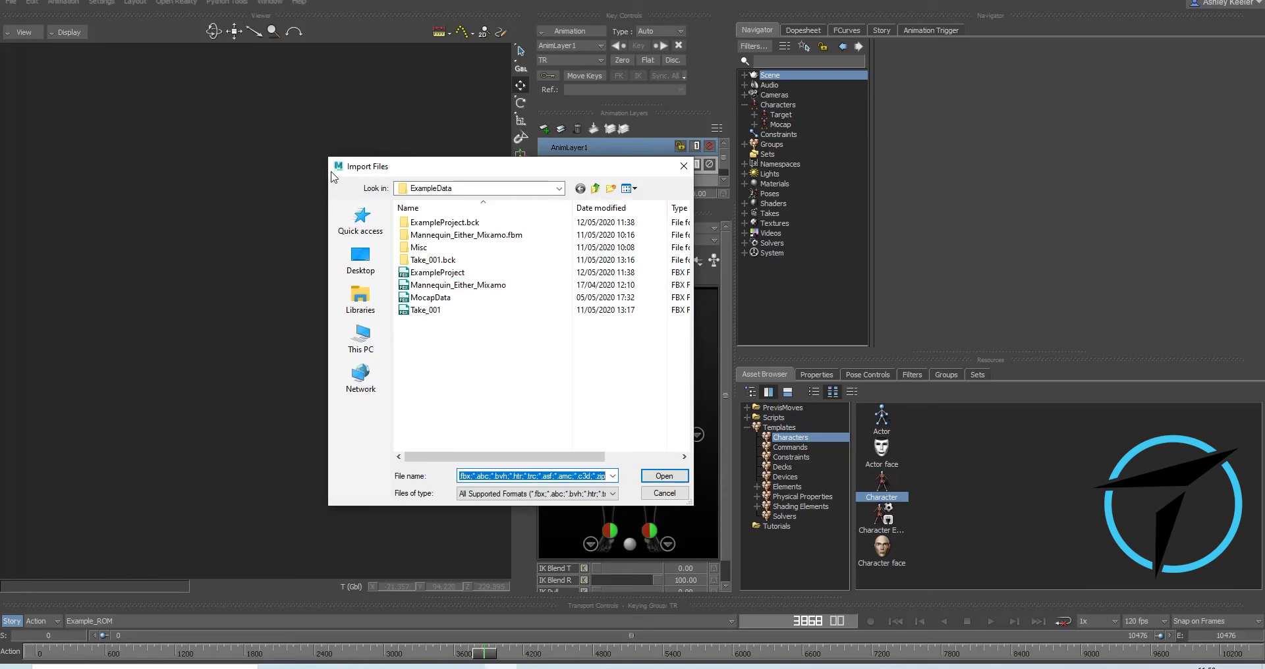
pyautogui.click(439, 309)
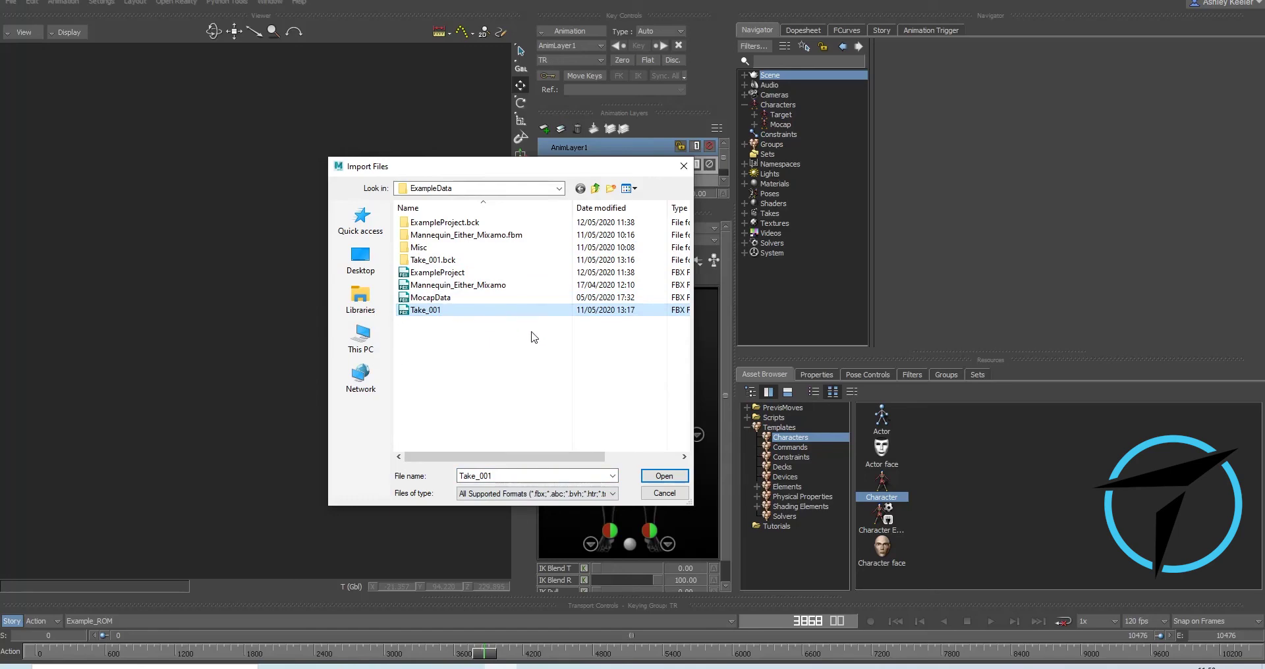
pyautogui.click(660, 476)
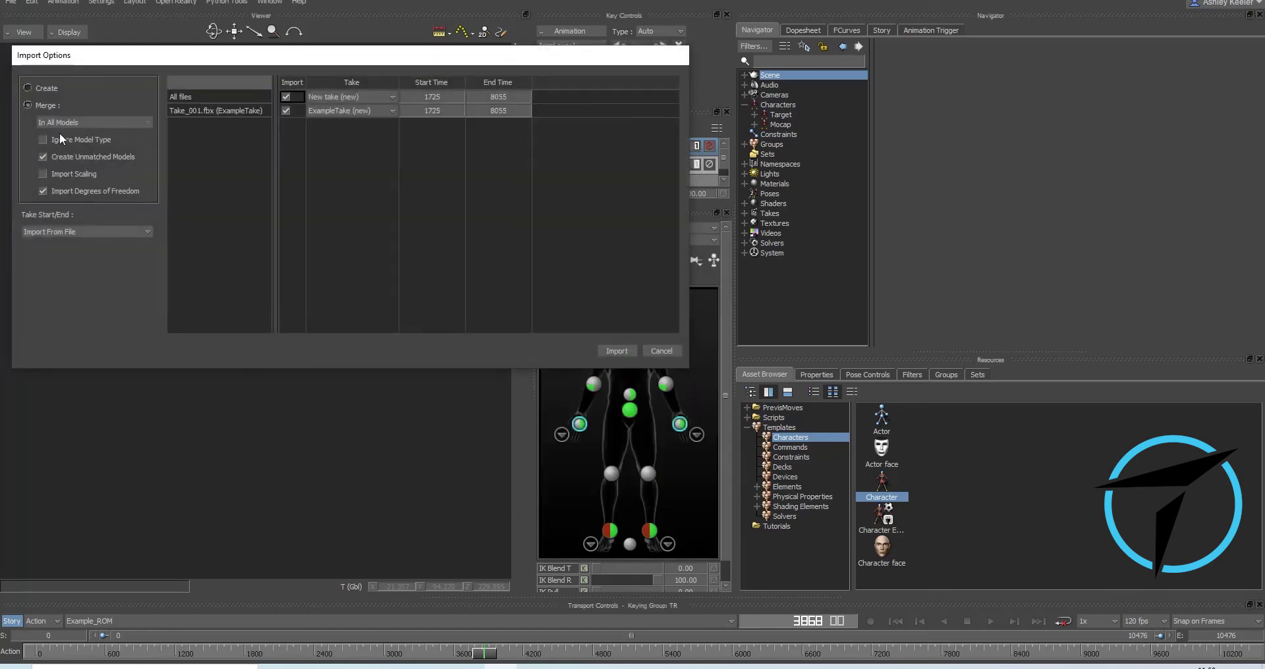
pyautogui.moveTo(110, 63); pyautogui.dragTo(299, 78)
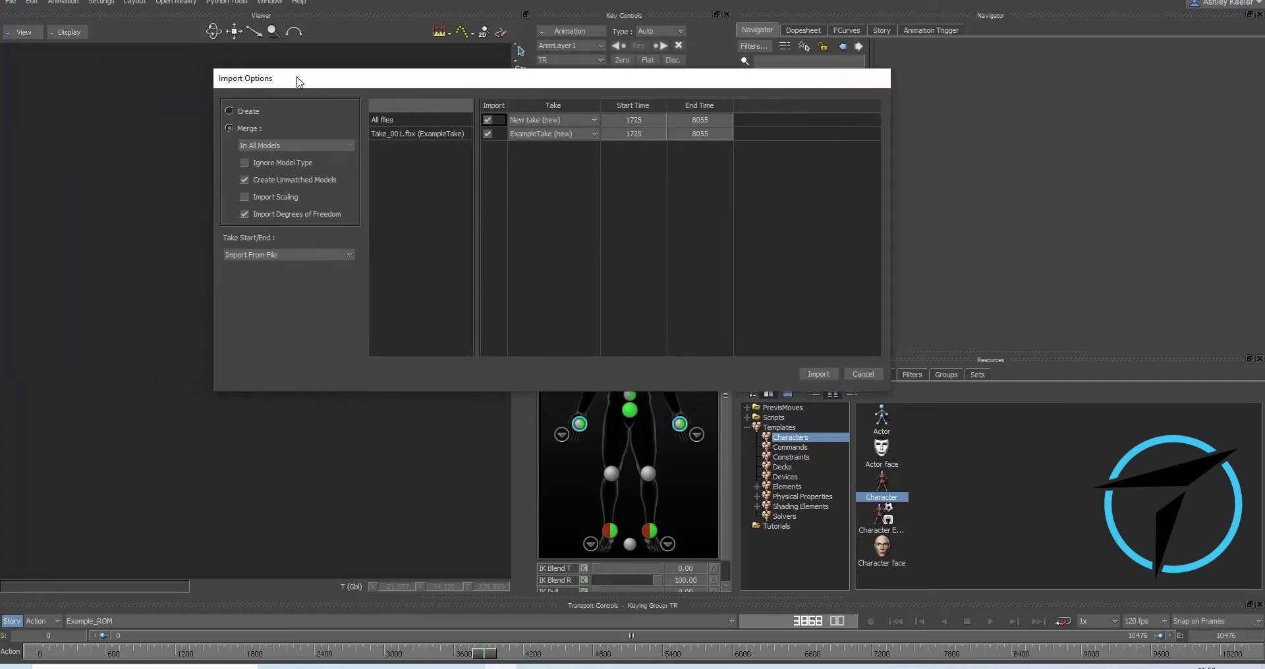
pyautogui.click(229, 129)
pyautogui.moveTo(361, 79); pyautogui.dragTo(270, 58)
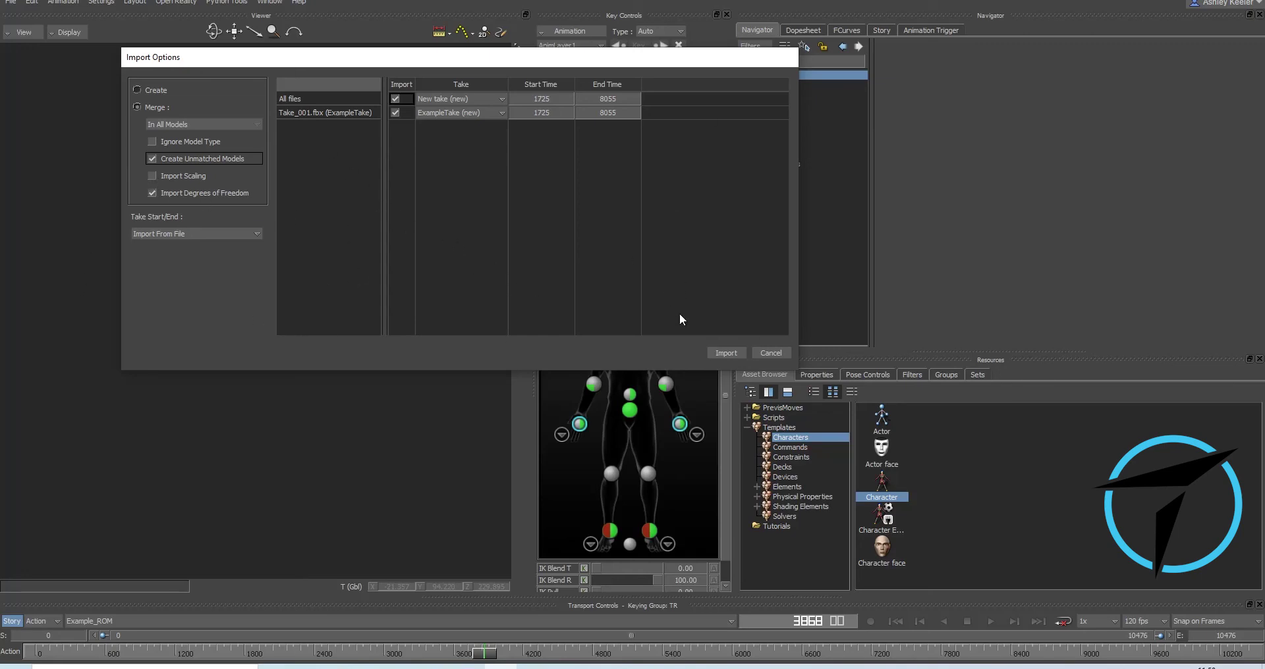
pyautogui.click(724, 353)
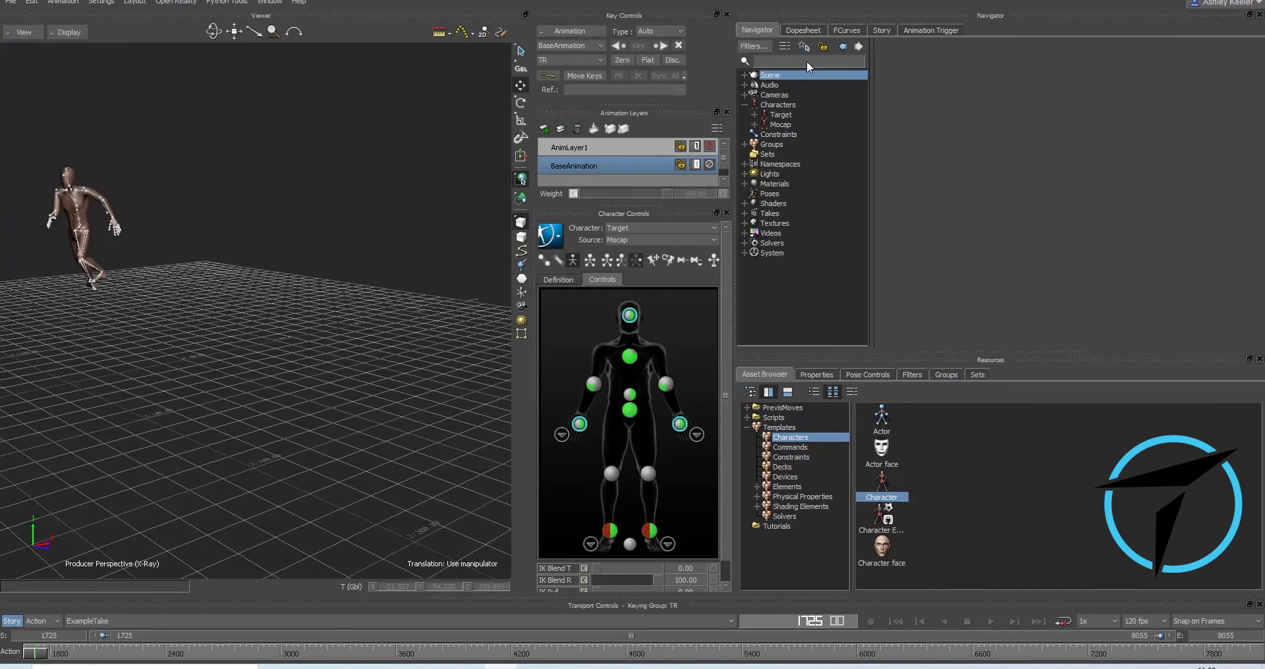
# Step: Check the scene's list of takes and select ExampleTake in it
pyautogui.click(743, 213)
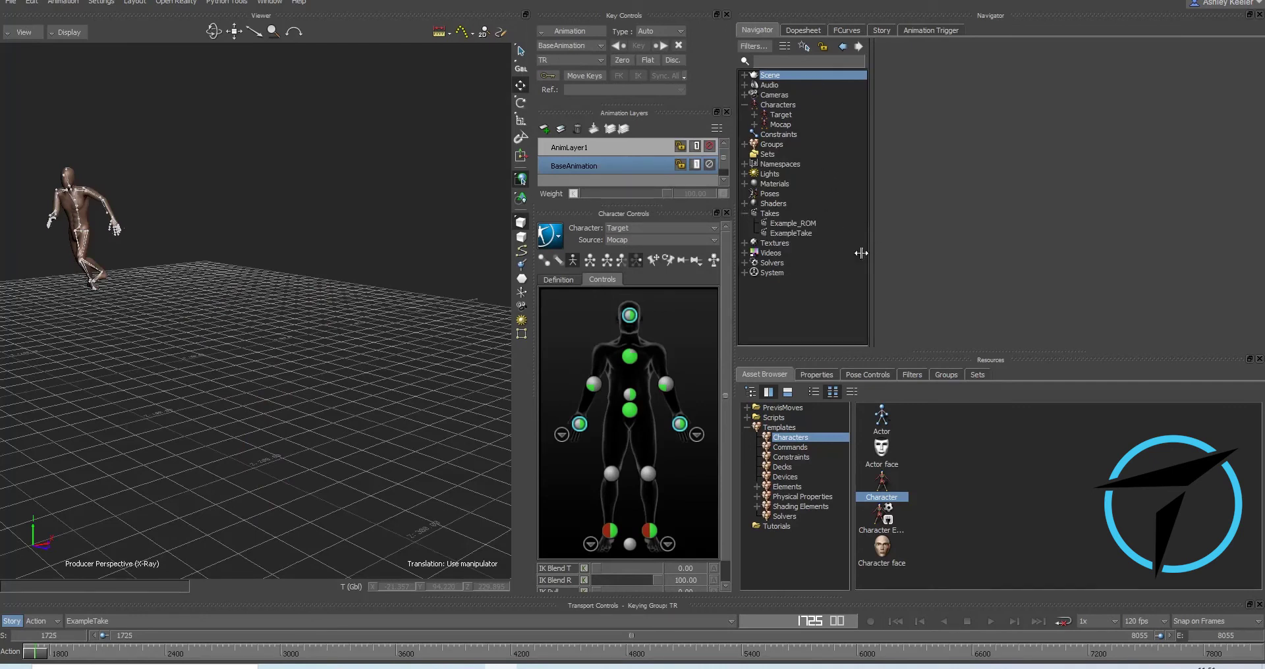
pyautogui.click(781, 233)
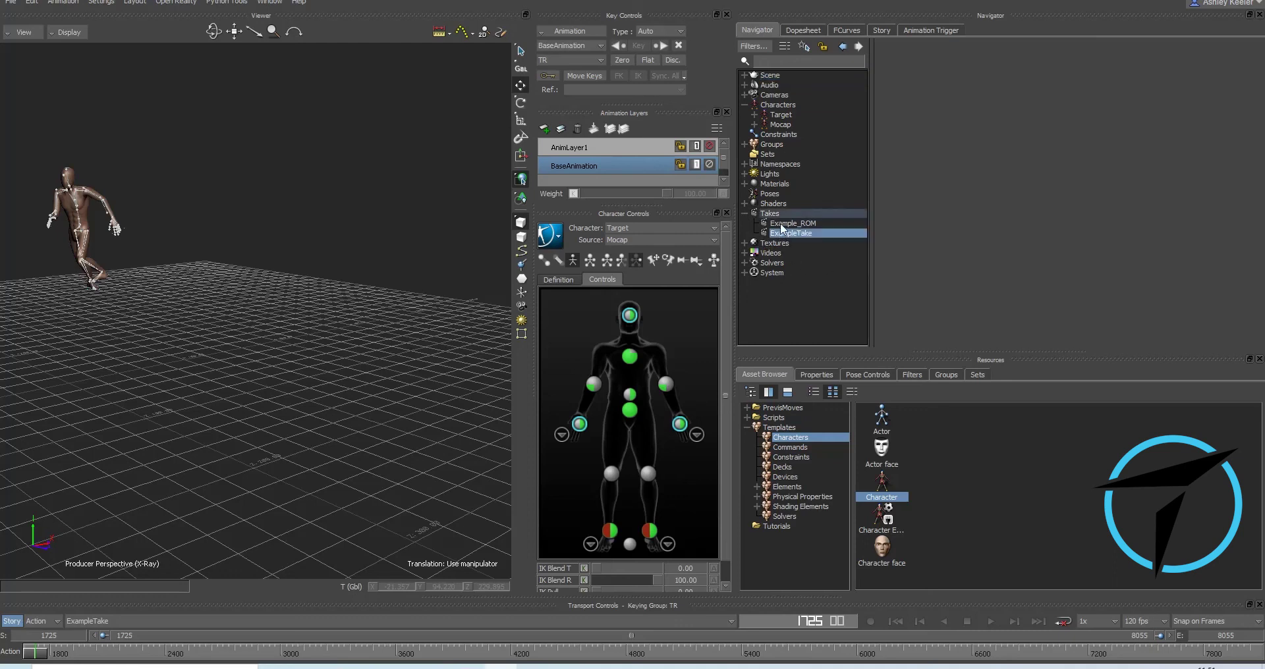
pyautogui.click(744, 214)
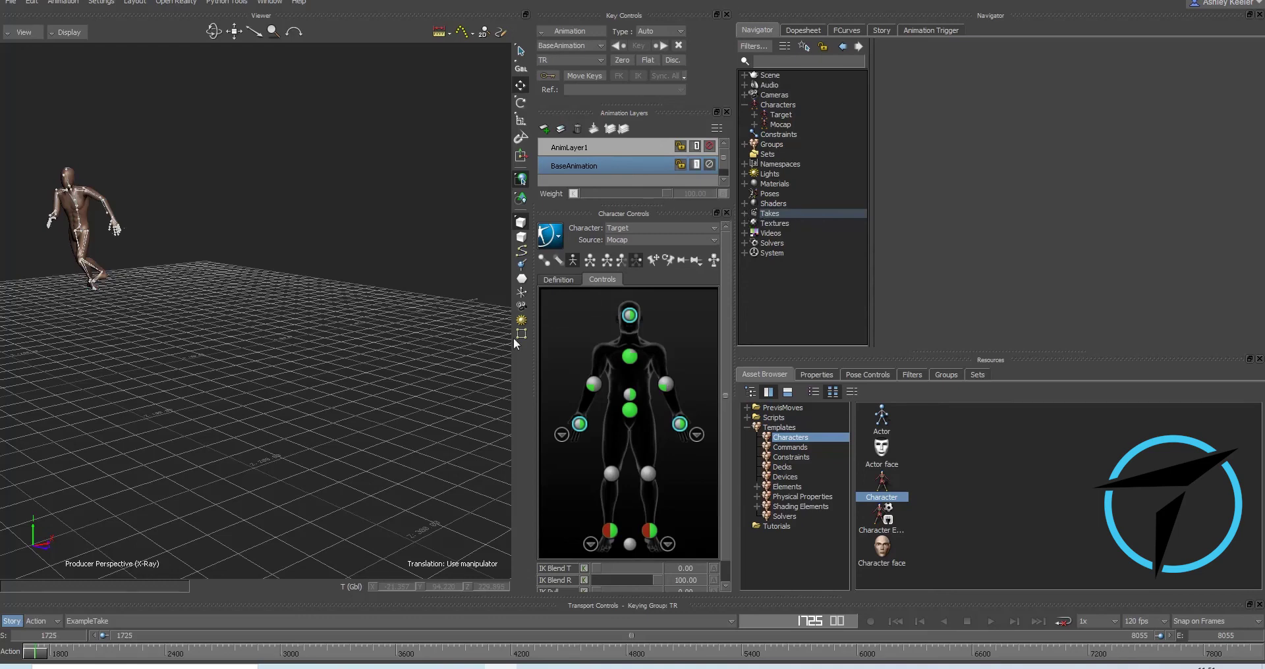
# Step: Switch to the Example_ROM take and scrub to the bent-over pose at frame 5587
pyautogui.click(169, 621)
pyautogui.click(99, 634)
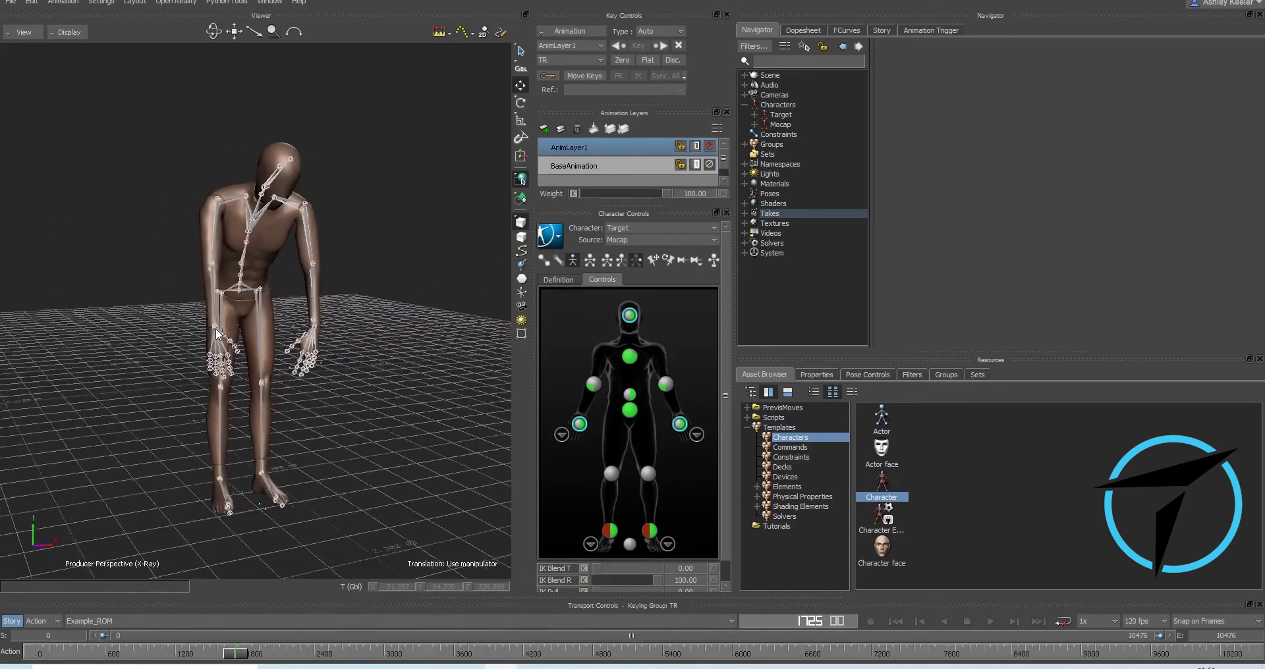
pyautogui.moveTo(107, 664); pyautogui.dragTo(685, 652)
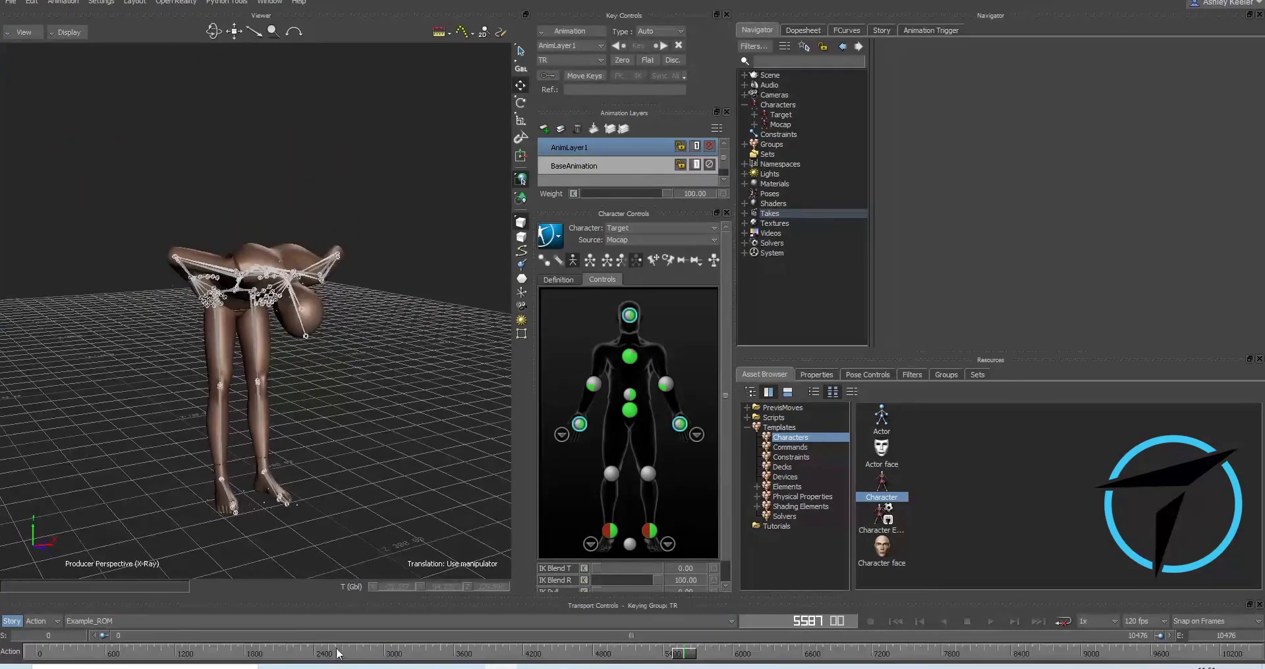
# Step: Switch to ExampleTake and scrub through its opening motion between frames 1725 and 1975 with the character in view
pyautogui.click(255, 626)
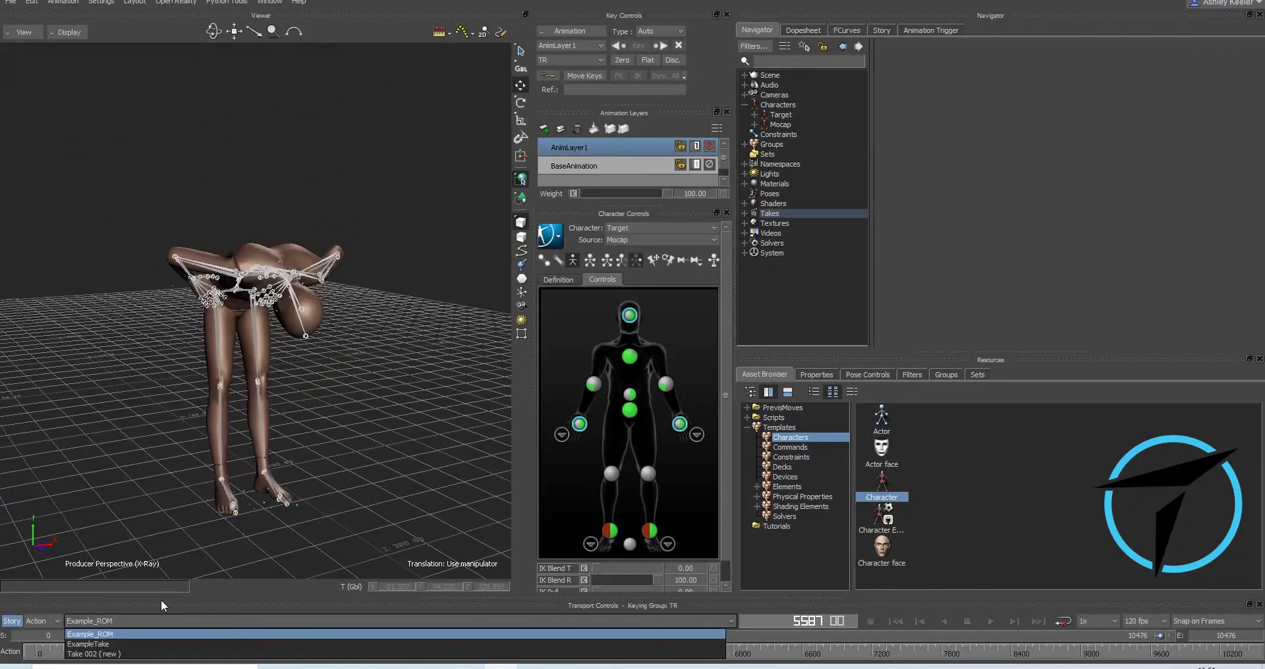
pyautogui.click(116, 646)
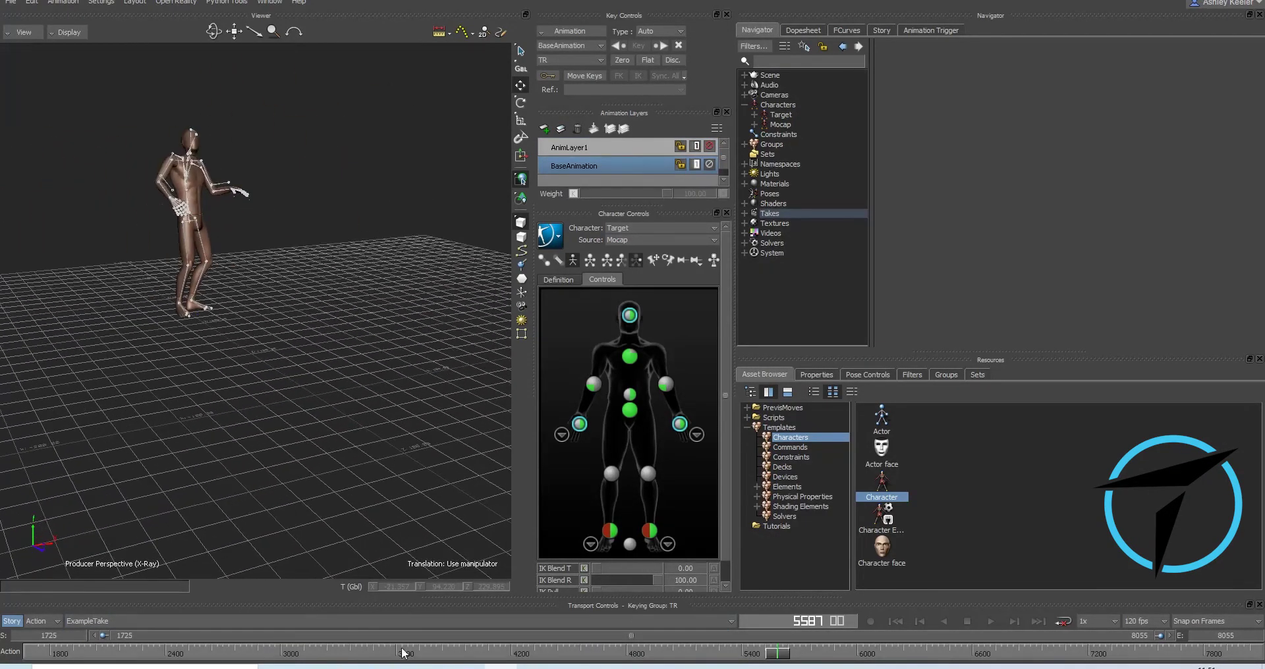
pyautogui.moveTo(777, 653); pyautogui.dragTo(3, 653)
pyautogui.moveTo(190, 196); pyautogui.dragTo(305, 382)
pyautogui.press('f')
pyautogui.moveTo(33, 652); pyautogui.dragTo(71, 654)
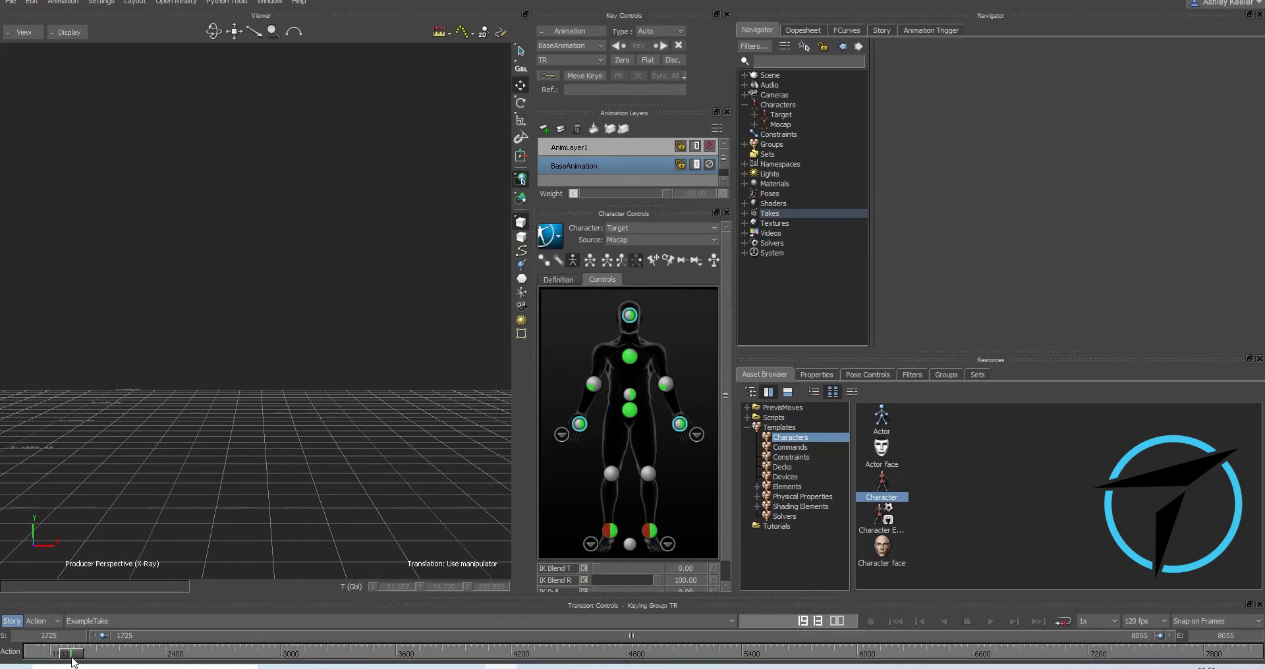
pyautogui.keyDown('ctrl'); pyautogui.keyDown('shift'); pyautogui.moveTo(165, 475); pyautogui.dragTo(154, 392); pyautogui.keyUp('shift'); pyautogui.keyUp('ctrl')
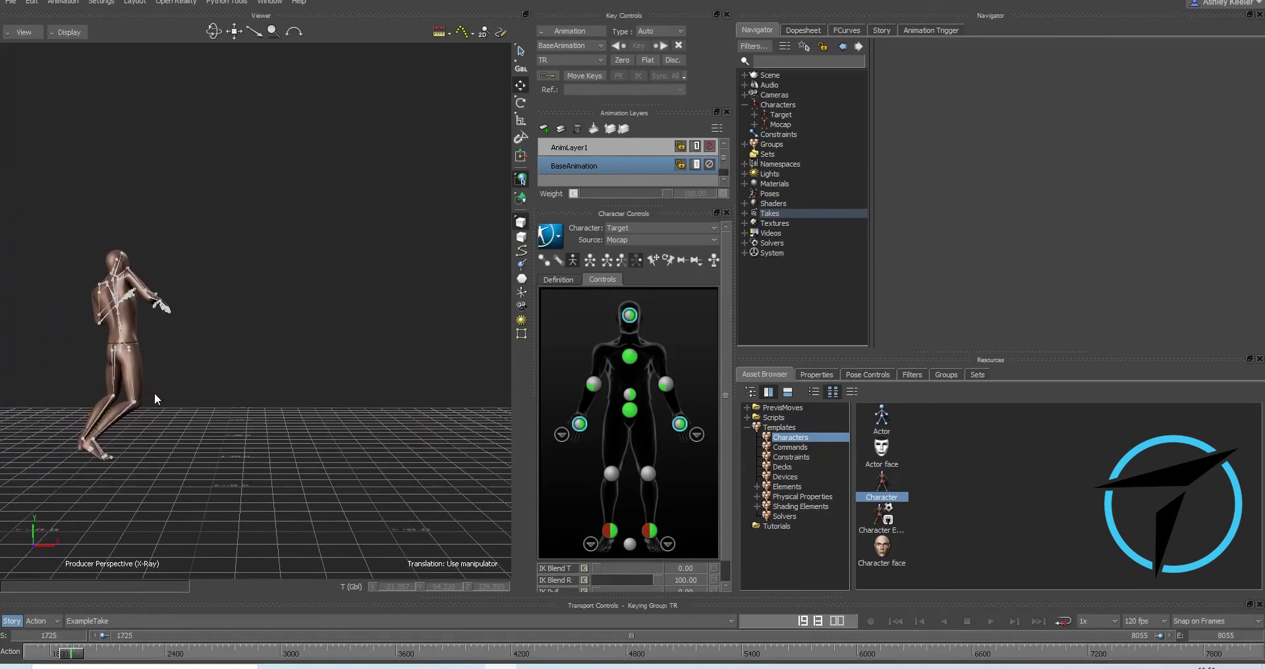
pyautogui.moveTo(71, 656); pyautogui.dragTo(44, 653)
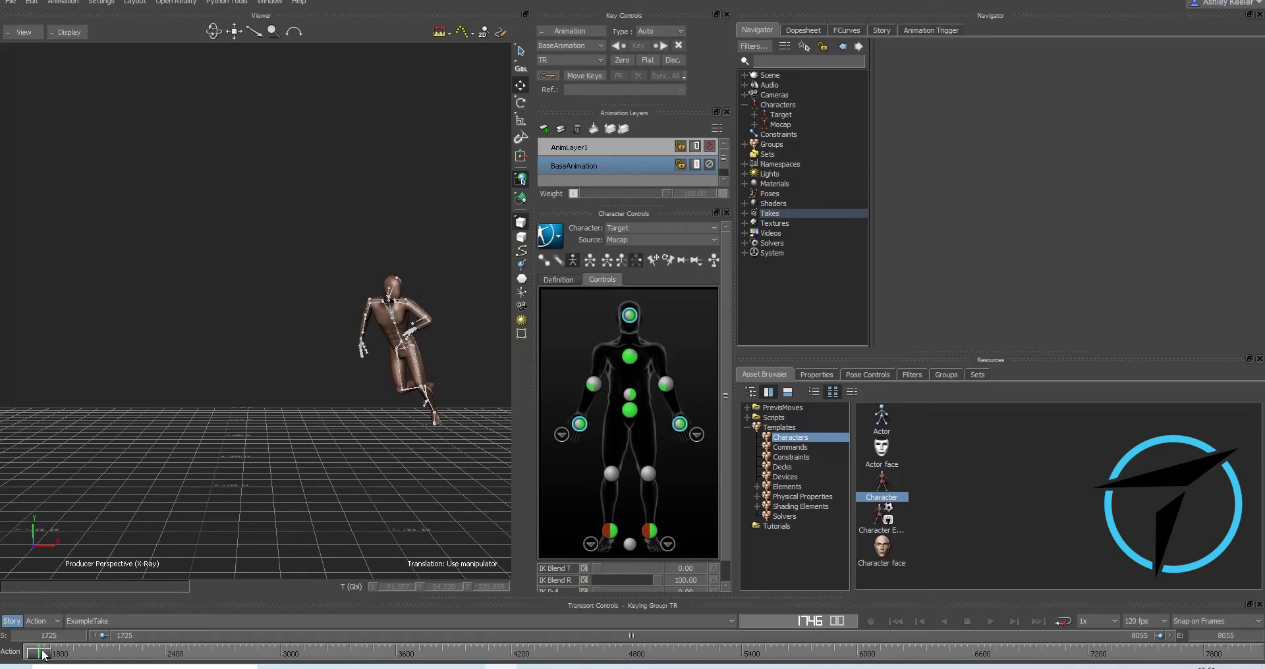
pyautogui.moveTo(44, 653); pyautogui.dragTo(87, 653)
# Step: Turn off the X-Ray display, return to frame 1725 and view the running pose from other angles
pyautogui.hotkey('ctrl', 'x')
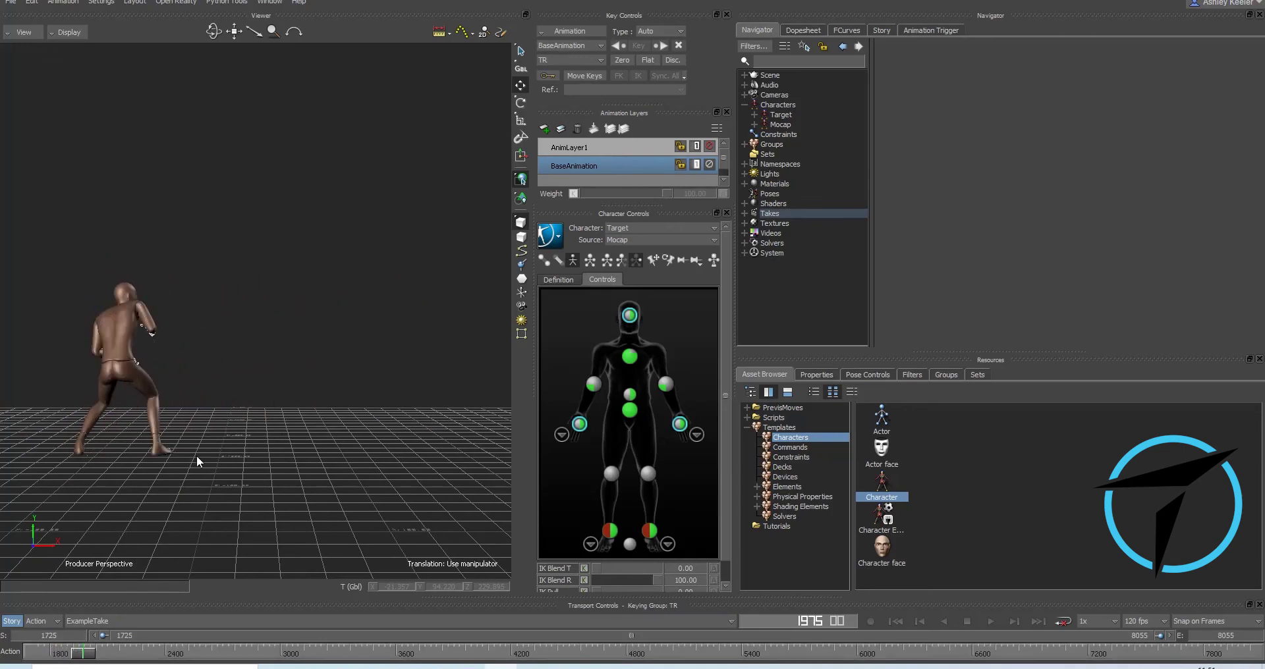
pyautogui.keyDown('ctrl'); pyautogui.keyDown('shift'); pyautogui.moveTo(188, 477); pyautogui.dragTo(171, 517); pyautogui.keyUp('shift'); pyautogui.keyUp('ctrl')
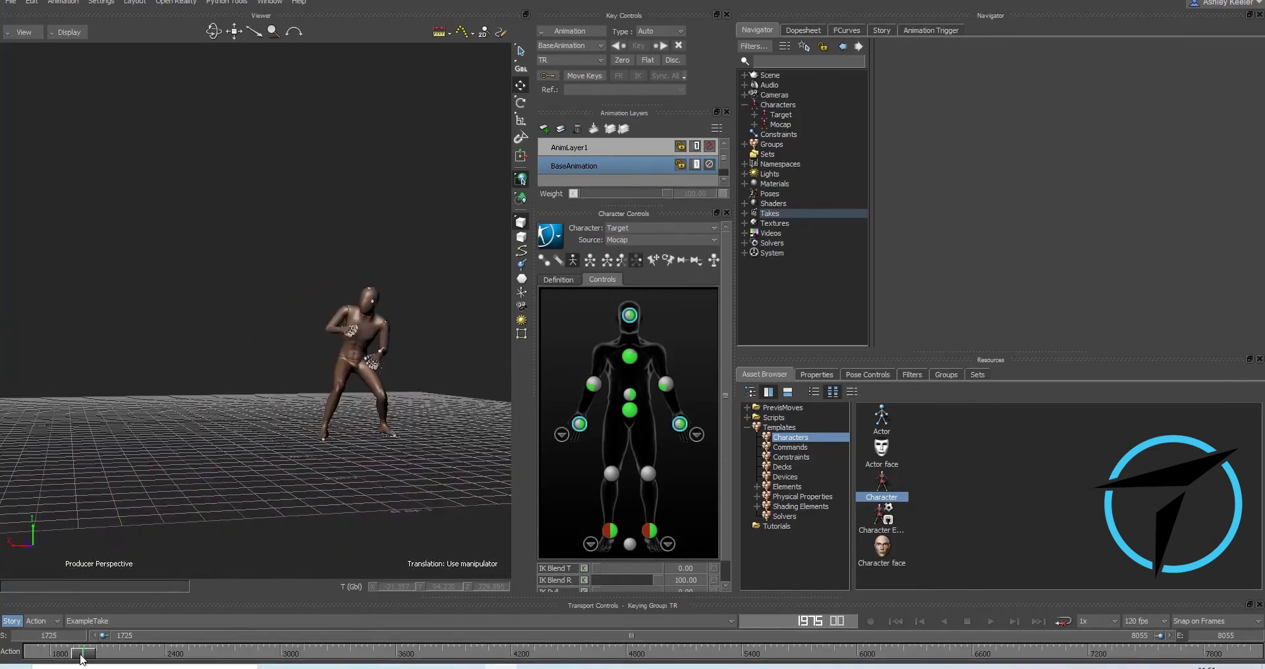
pyautogui.moveTo(79, 654); pyautogui.dragTo(35, 653)
pyautogui.keyDown('ctrl'); pyautogui.keyDown('shift'); pyautogui.moveTo(290, 310); pyautogui.dragTo(244, 327); pyautogui.keyUp('shift'); pyautogui.keyUp('ctrl')
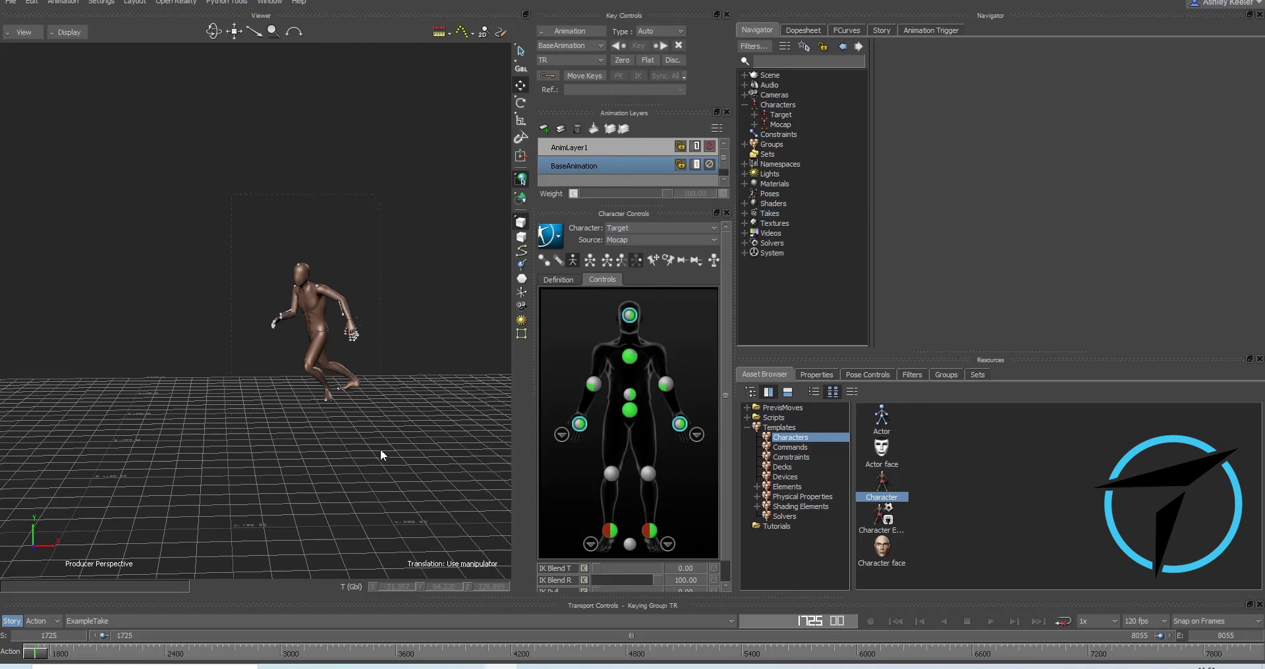
pyautogui.moveTo(381, 455); pyautogui.dragTo(266, 260)
pyautogui.click(287, 442)
pyautogui.moveTo(417, 302); pyautogui.dragTo(240, 436)
pyautogui.click(253, 283)
pyautogui.keyDown('ctrl'); pyautogui.keyDown('shift'); pyautogui.moveTo(243, 289); pyautogui.dragTo(227, 369); pyautogui.keyUp('shift'); pyautogui.keyUp('ctrl')
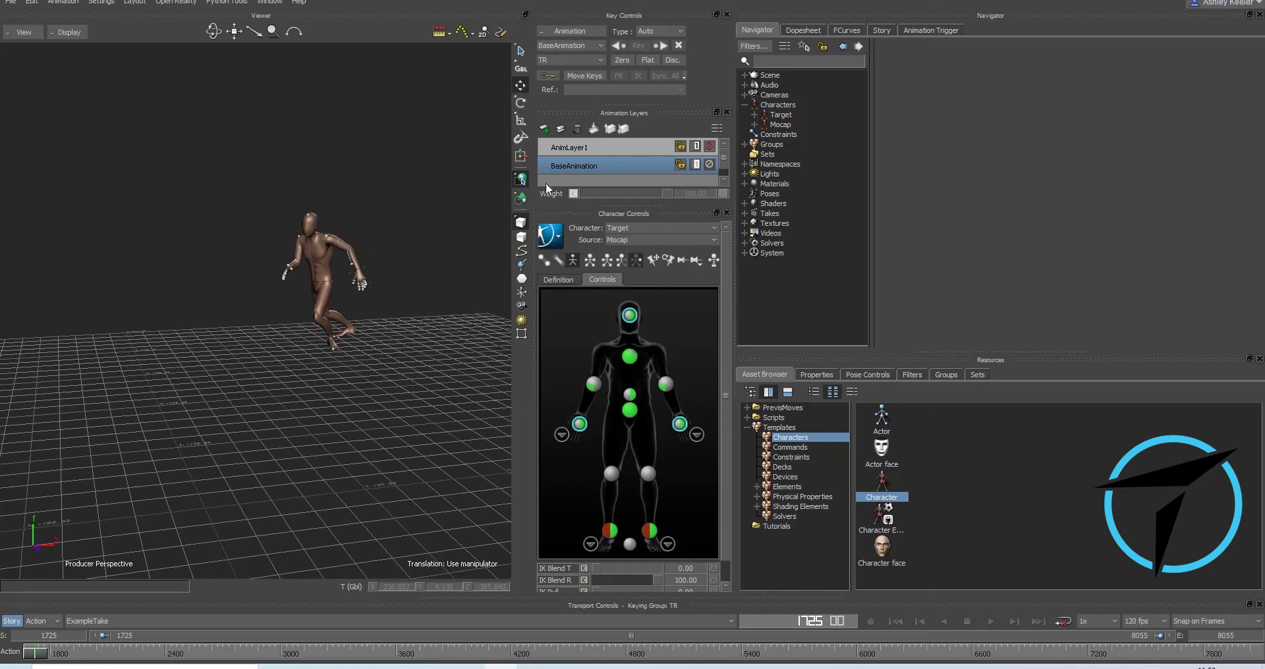
# Step: Switch to the Example_ROM take, bring the full figure into view at frame 1725 and clear the head and hand effector selection
pyautogui.click(156, 619)
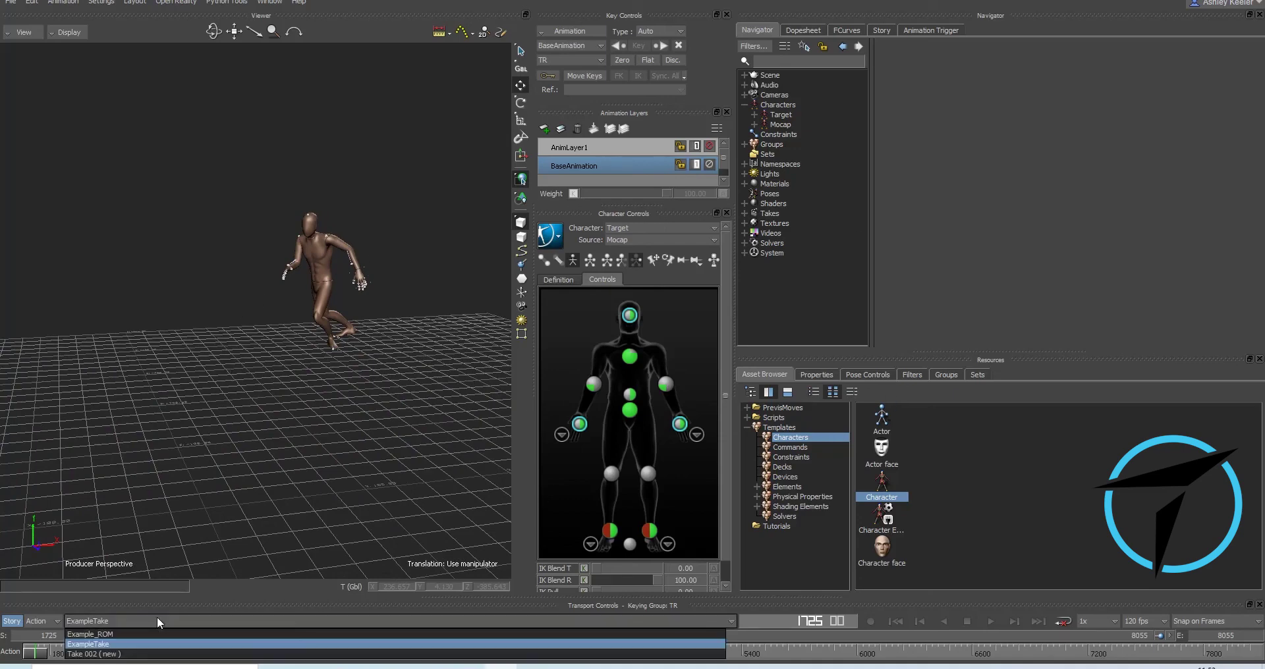
pyautogui.click(90, 634)
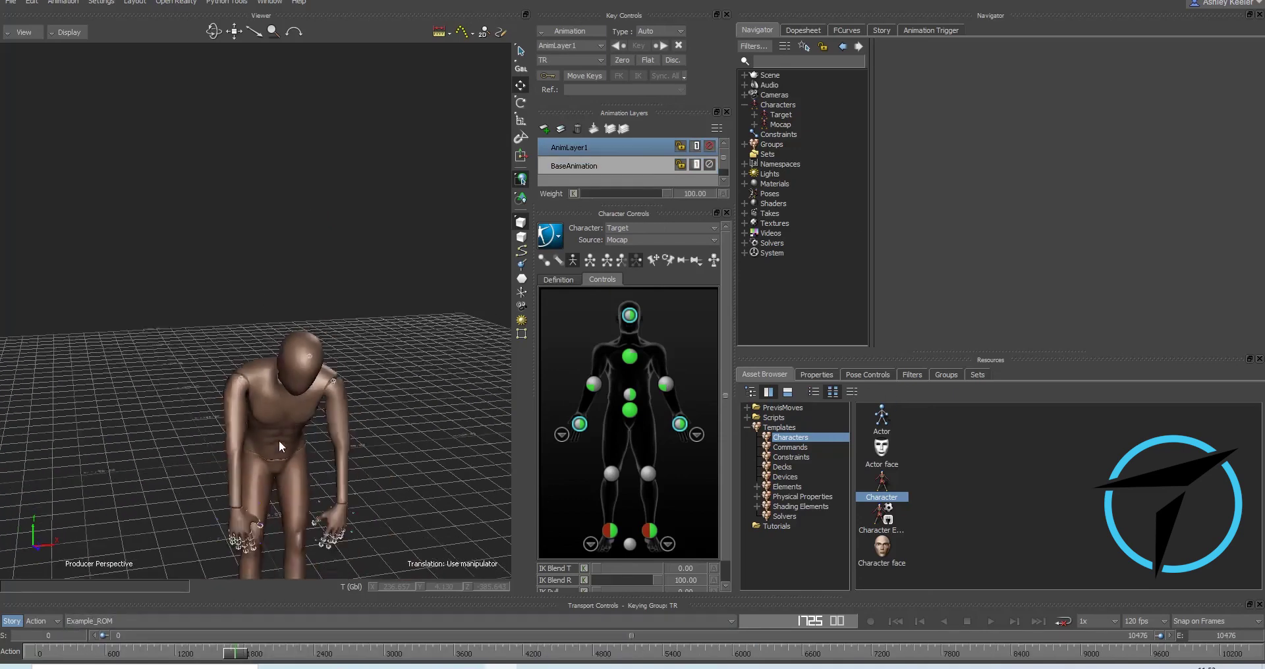
pyautogui.scroll(-3, 279, 447)
pyautogui.keyDown('ctrl'); pyautogui.keyDown('shift'); pyautogui.moveTo(260, 389); pyautogui.dragTo(266, 421); pyautogui.keyUp('shift'); pyautogui.keyUp('ctrl')
pyautogui.scroll(3, 289, 447)
pyautogui.keyDown('shift'); pyautogui.moveTo(321, 461); pyautogui.dragTo(331, 315); pyautogui.keyUp('shift')
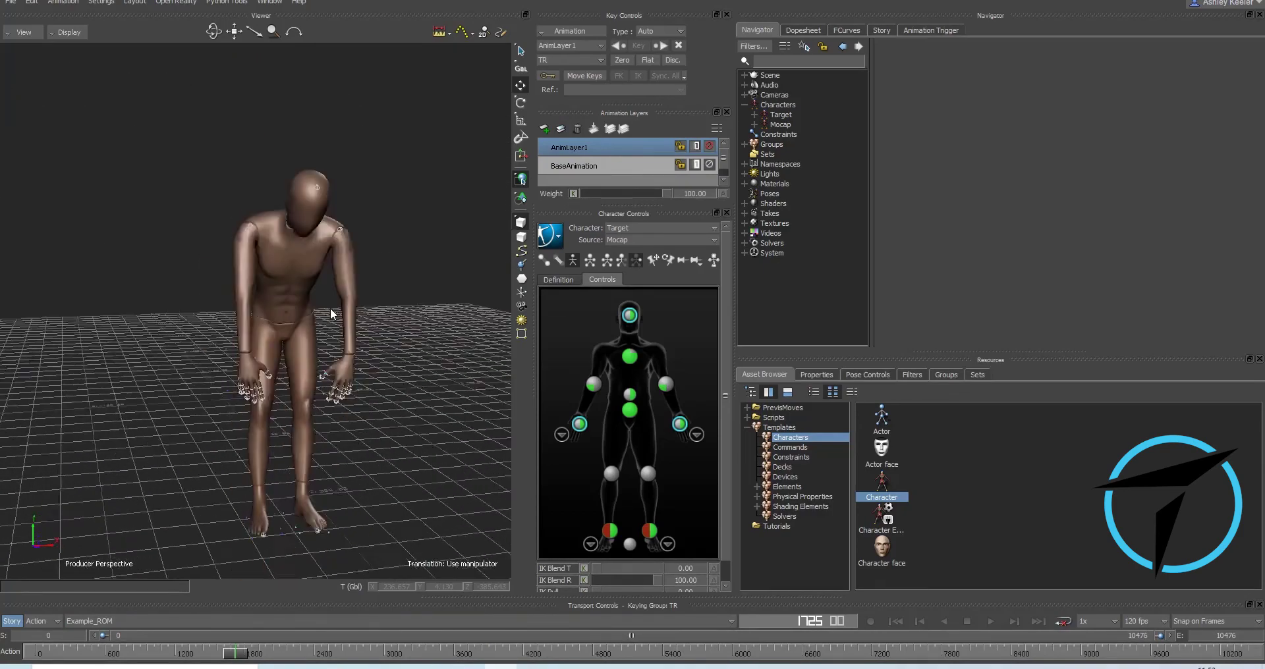
pyautogui.scroll(-2, 303, 315)
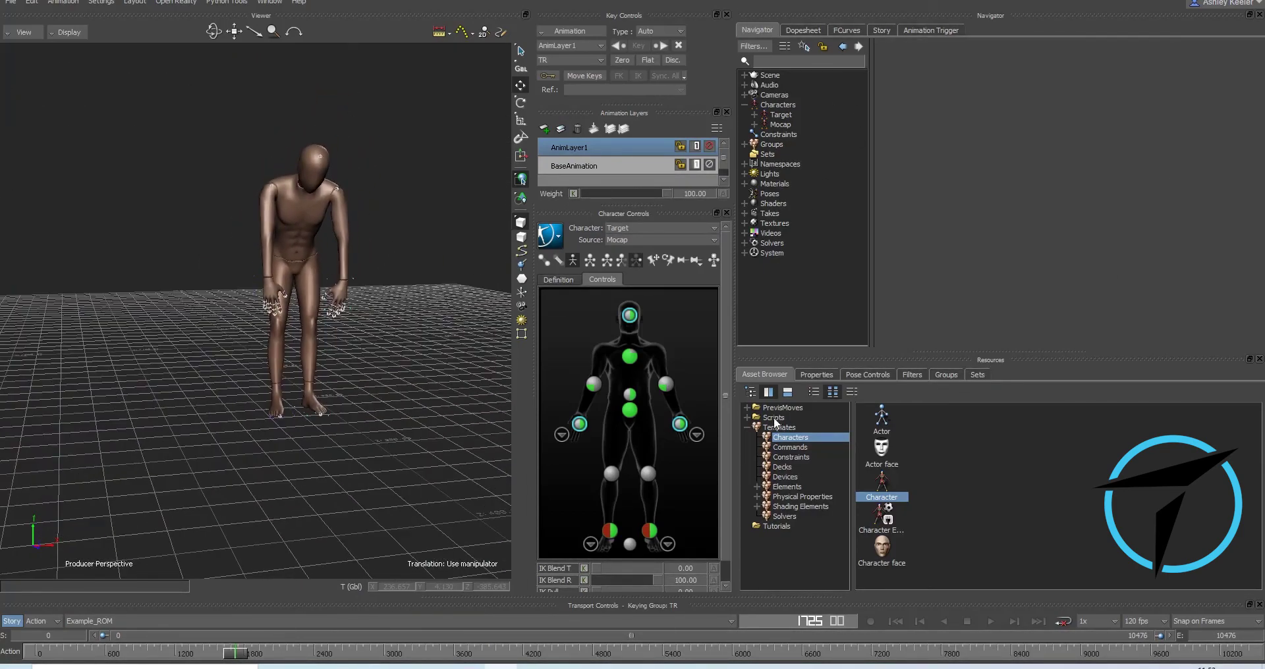
pyautogui.click(673, 337)
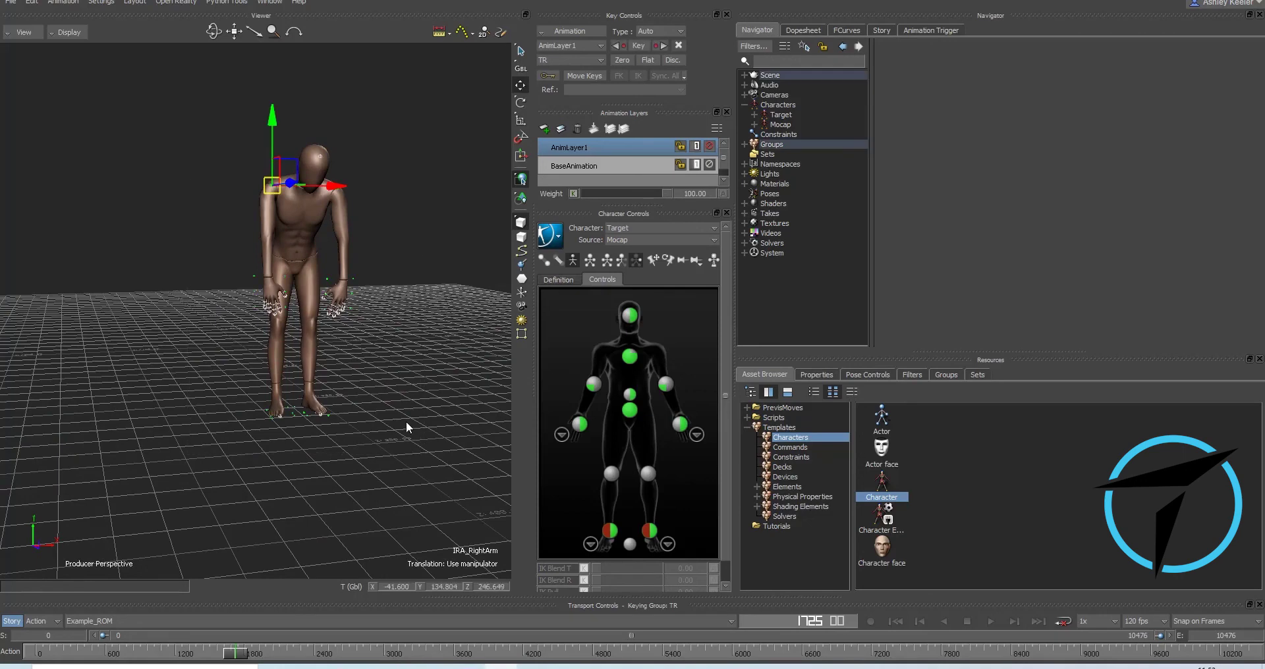
# Step: Switch back to ExampleTake, deselect the right arm joint and compare the running pose at frame 1725 from several angles
pyautogui.click(101, 622)
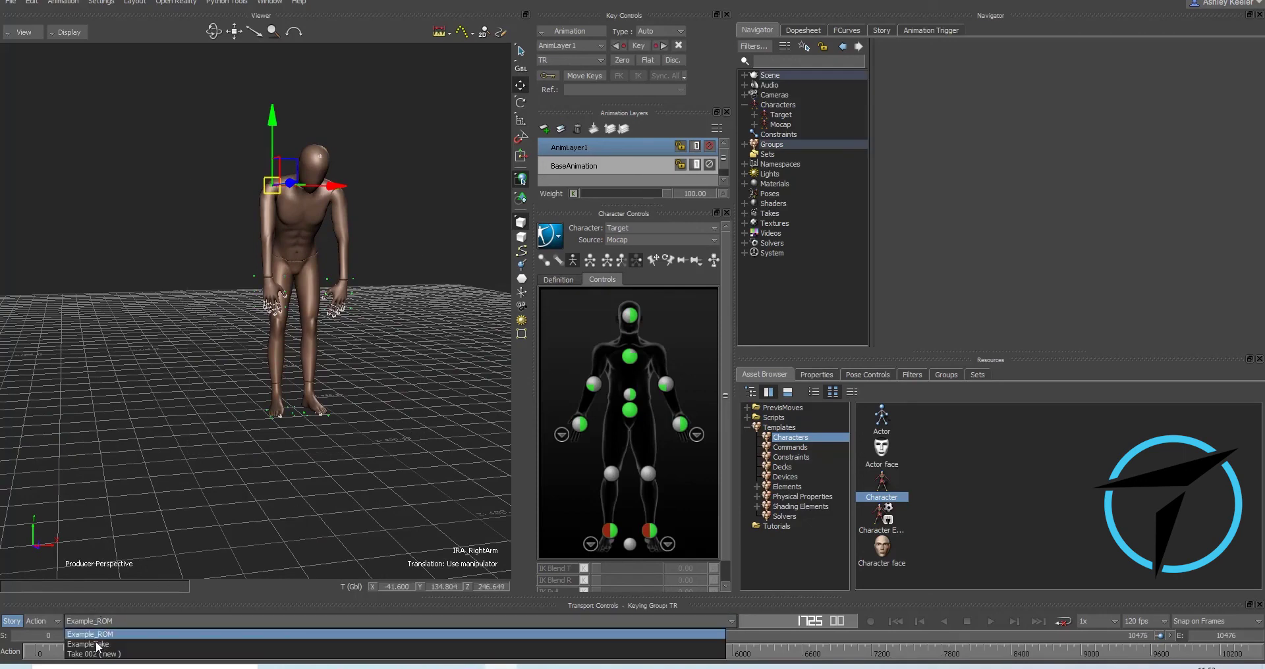
pyautogui.click(96, 644)
pyautogui.keyDown('shift'); pyautogui.moveTo(290, 226); pyautogui.dragTo(253, 399); pyautogui.keyUp('shift')
pyautogui.keyDown('ctrl'); pyautogui.moveTo(254, 399); pyautogui.dragTo(341, 311); pyautogui.keyUp('ctrl')
pyautogui.click(296, 353)
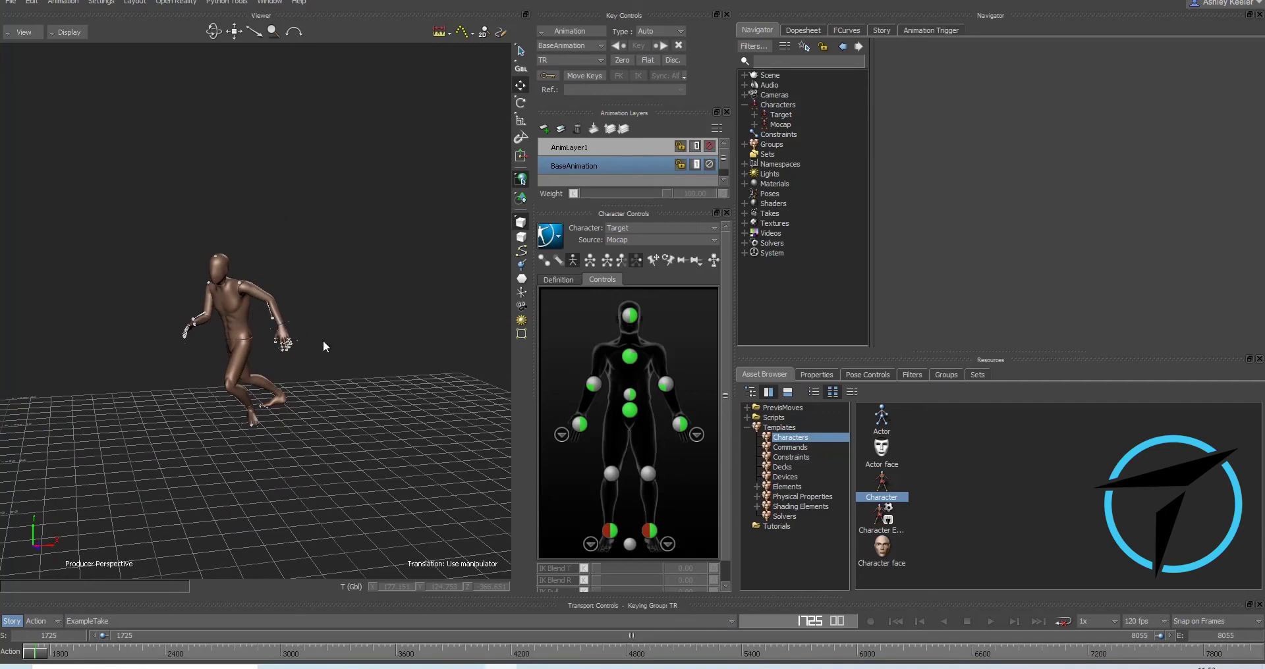
pyautogui.keyDown('ctrl'); pyautogui.keyDown('shift'); pyautogui.moveTo(323, 340); pyautogui.dragTo(202, 302); pyautogui.keyUp('shift'); pyautogui.keyUp('ctrl')
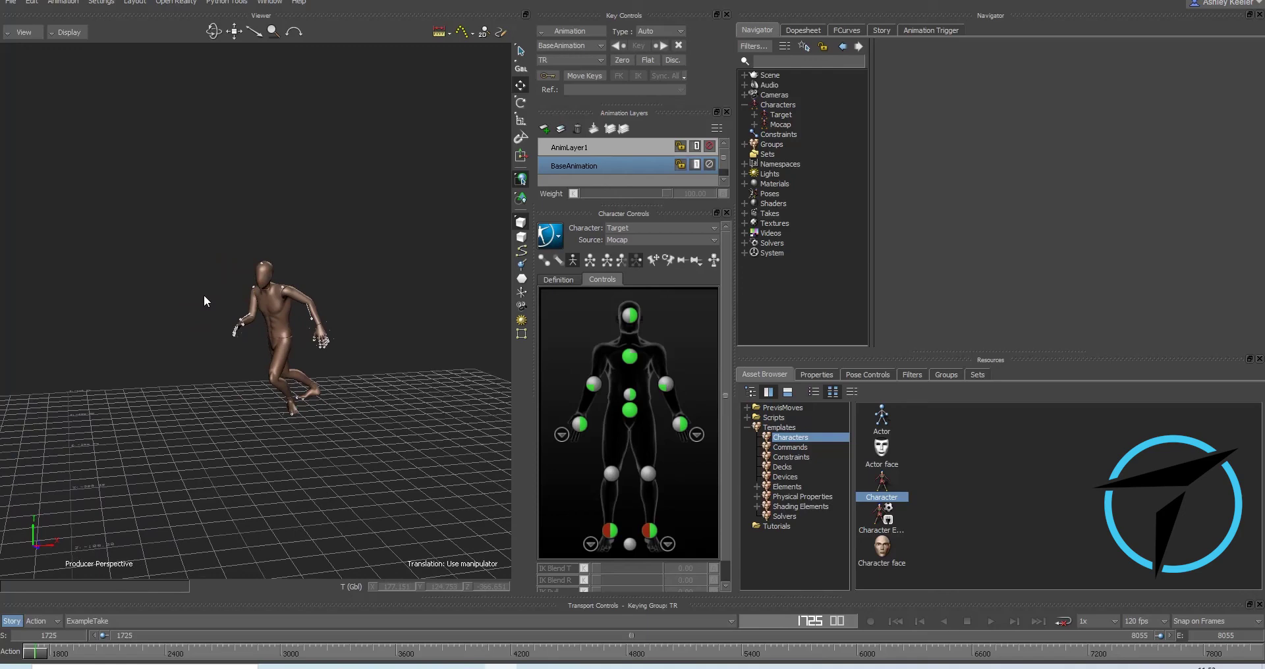
pyautogui.keyDown('ctrl'); pyautogui.keyDown('shift'); pyautogui.moveTo(156, 341); pyautogui.dragTo(165, 283); pyautogui.keyUp('shift'); pyautogui.keyUp('ctrl')
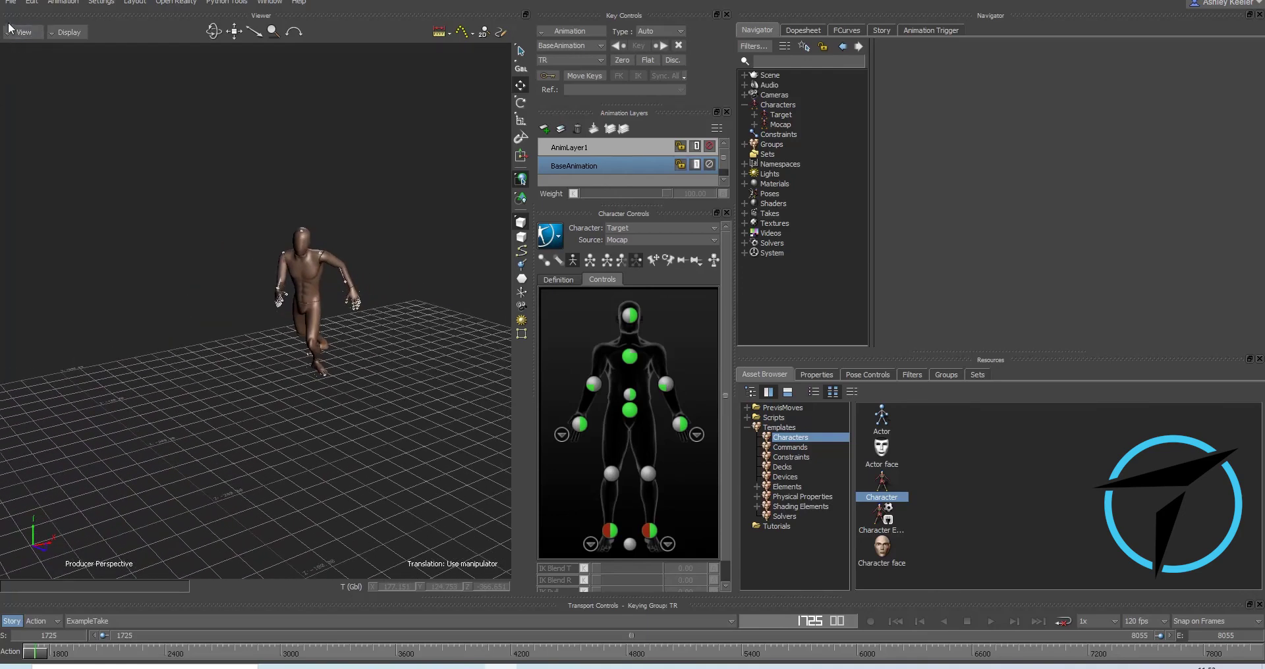
# Step: Make Example_ROM the current take and view the leaning pose at frame 1725 from the side and front
pyautogui.click(103, 623)
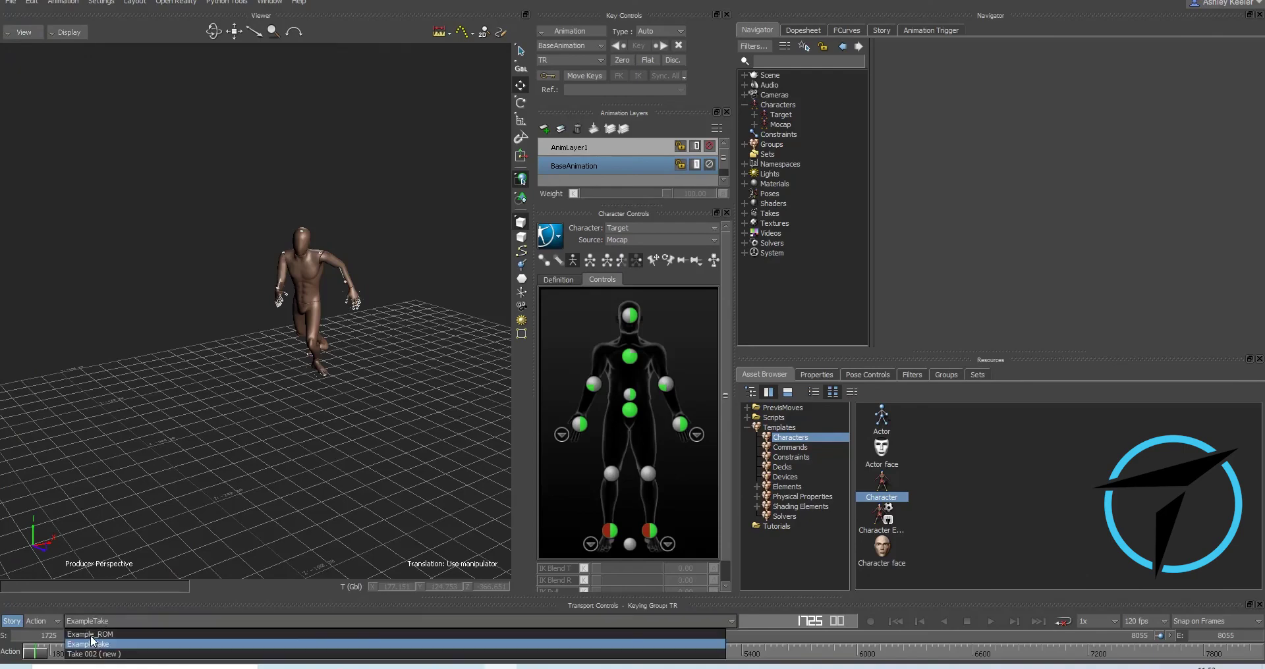
pyautogui.click(87, 636)
pyautogui.keyDown('ctrl'); pyautogui.keyDown('shift'); pyautogui.moveTo(251, 306); pyautogui.dragTo(109, 311); pyautogui.keyUp('shift'); pyautogui.keyUp('ctrl')
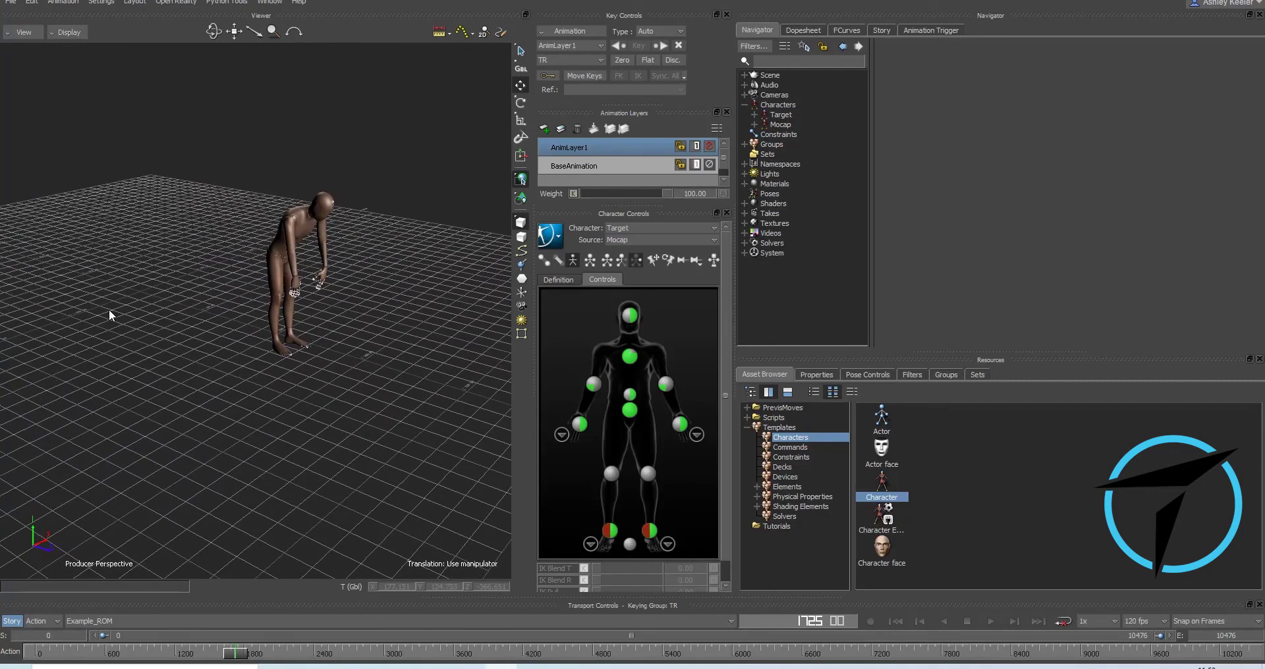
pyautogui.keyDown('ctrl'); pyautogui.keyDown('shift'); pyautogui.moveTo(109, 310); pyautogui.dragTo(188, 324); pyautogui.keyUp('shift'); pyautogui.keyUp('ctrl')
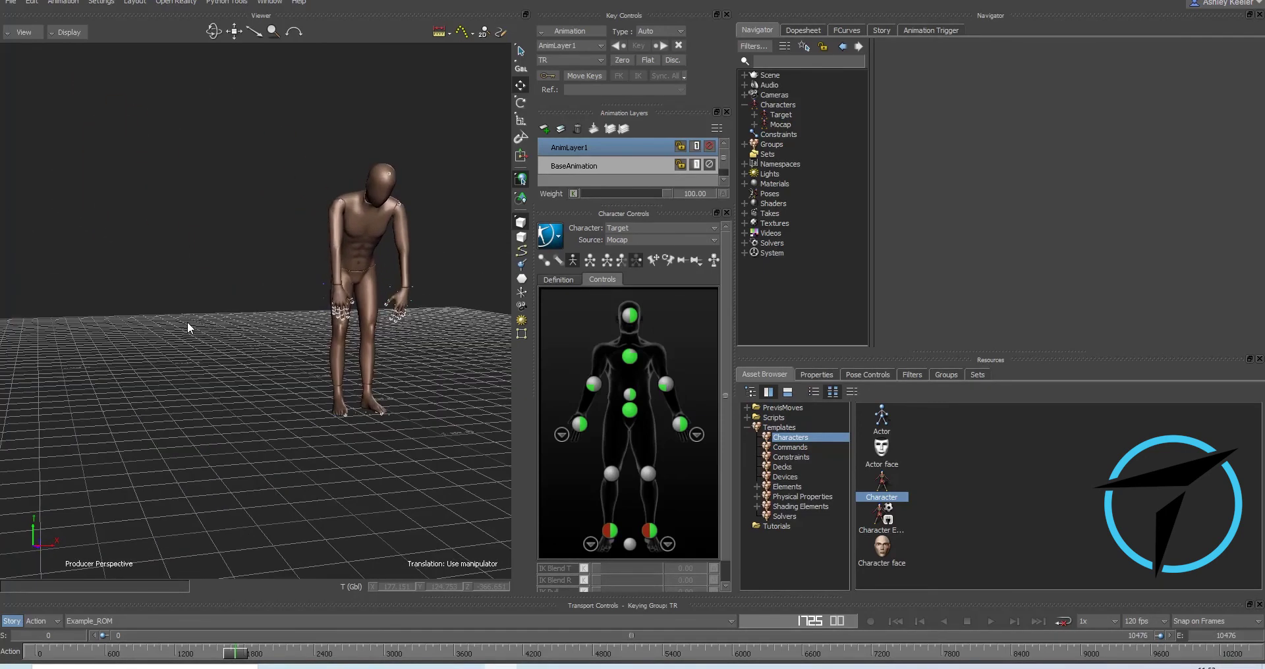